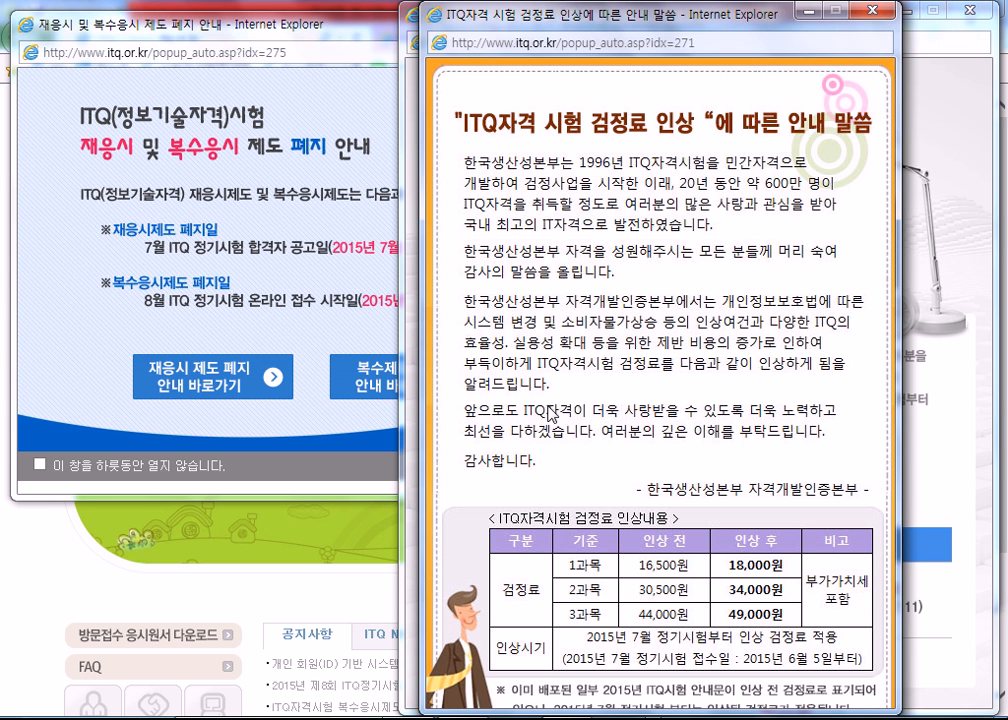
Close the ITQ notices on the fee increase, question improvements and wording changes, and move the remaining notice toward the screen's centre
click(870, 14)
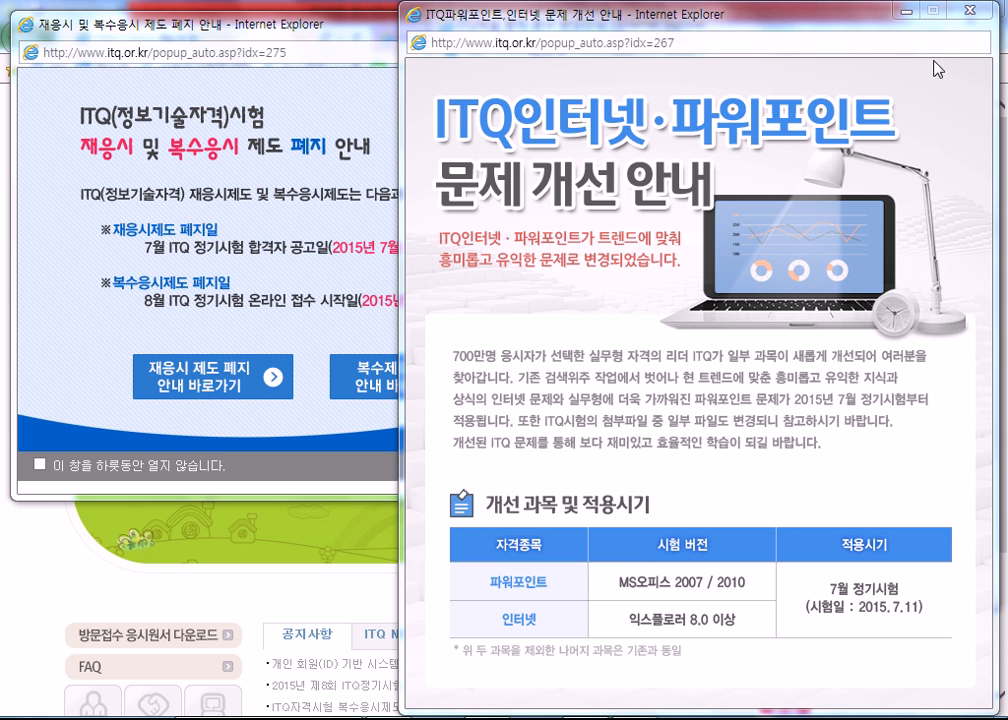
click(969, 11)
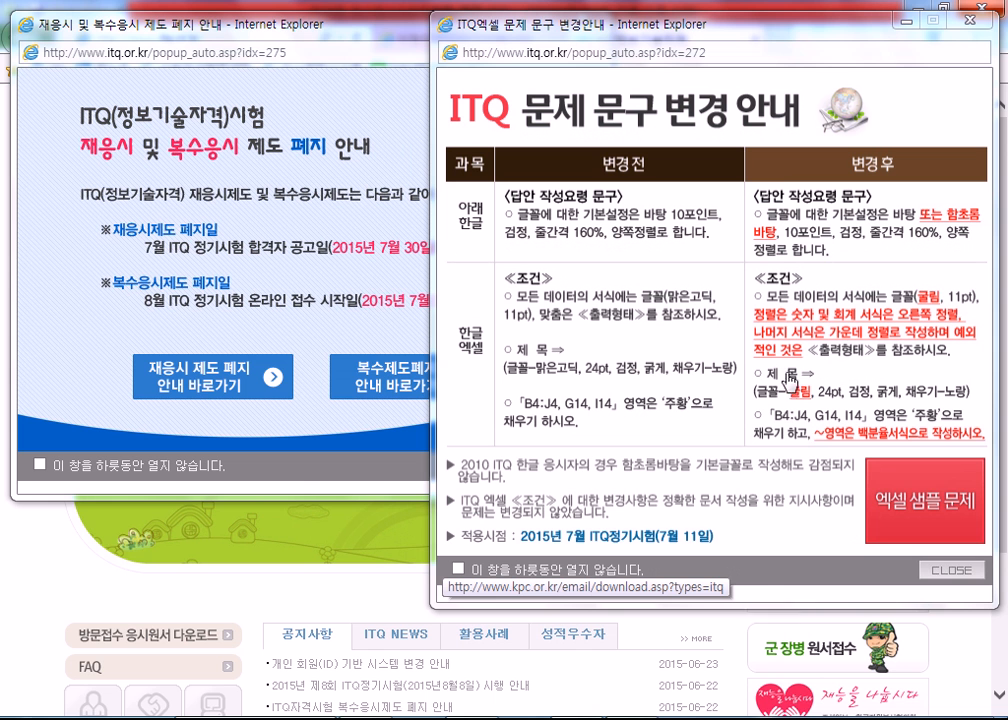
click(969, 19)
drag(454, 34, 720, 97)
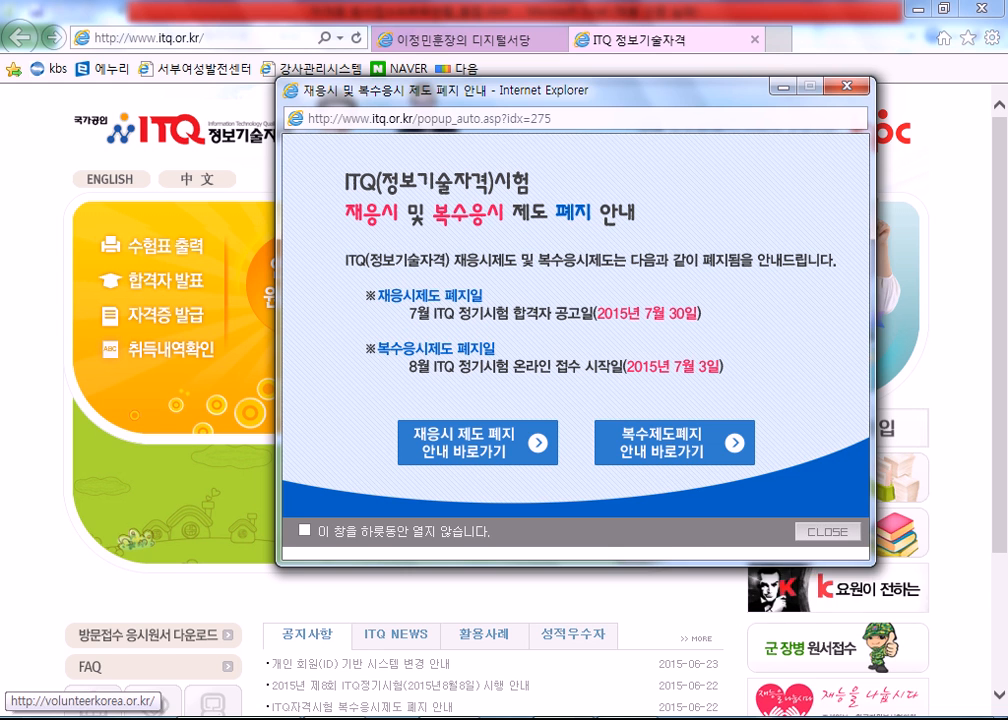
Check July 2015 around the 11th in the system clock's calendar
click(965, 719)
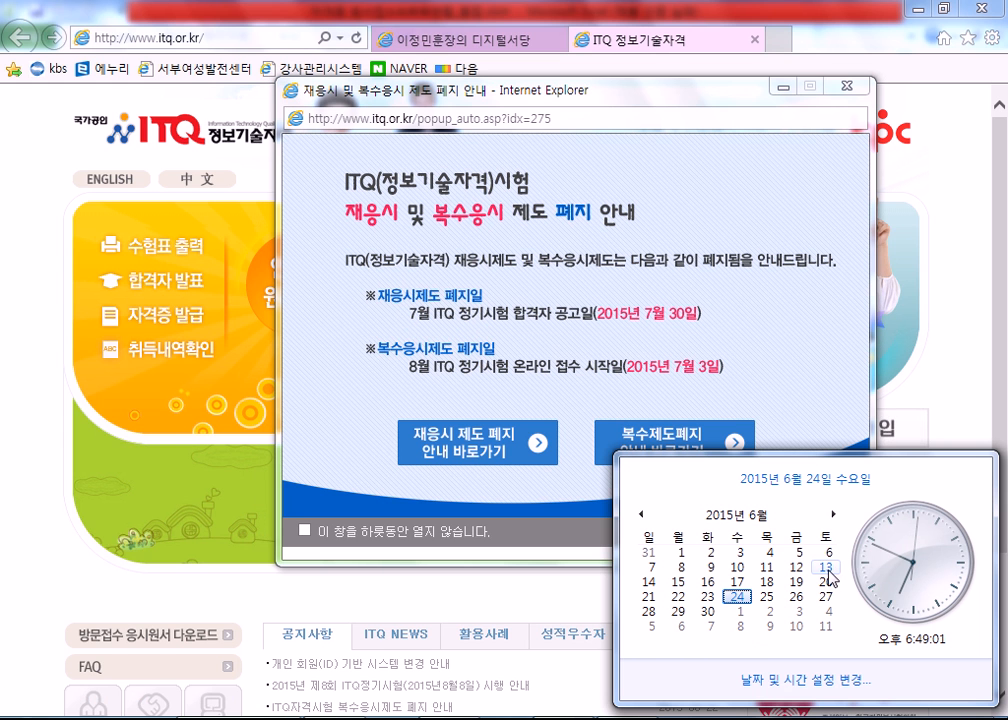
scroll(829, 595, down, 1)
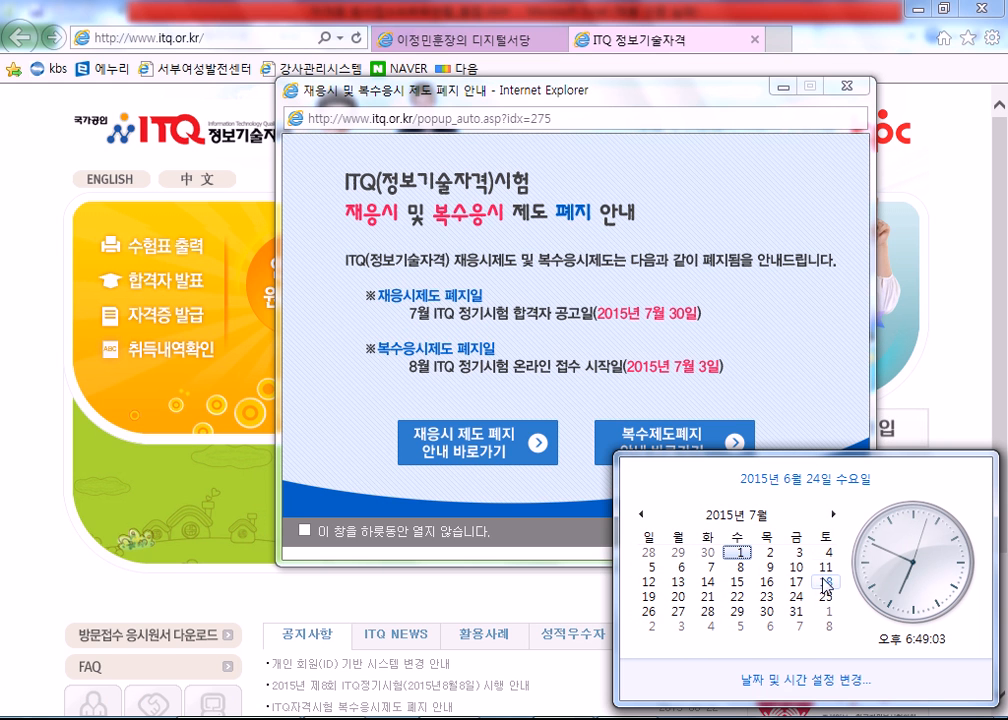
click(828, 576)
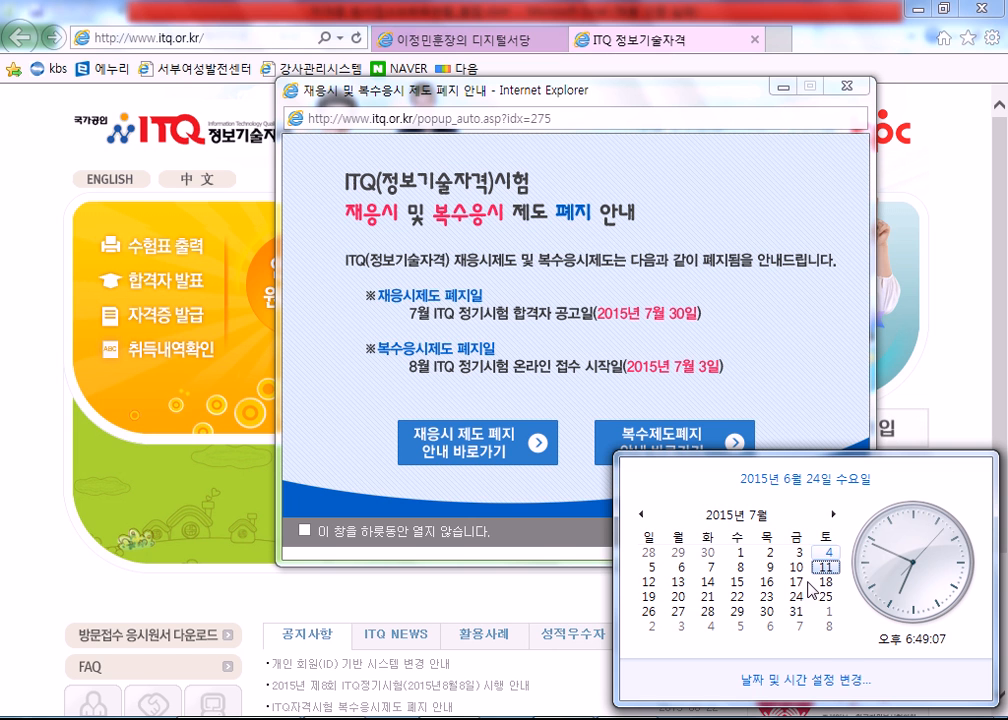
Examine the July 2015 calendar in the date and time settings, picking the 9th and 11th, and cancel without changing the date
click(803, 683)
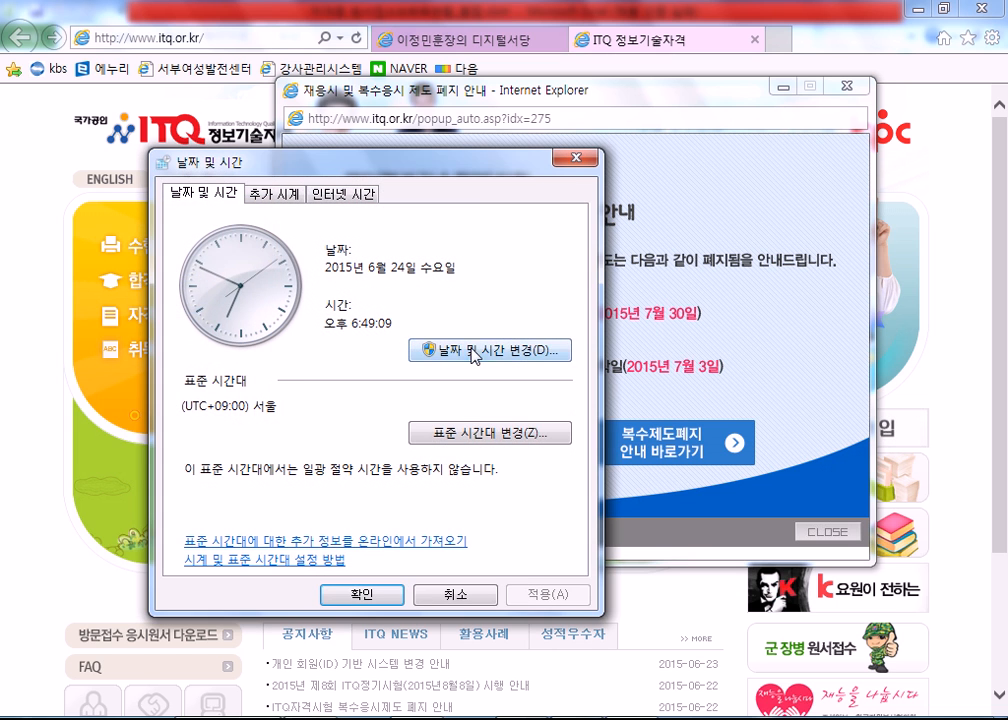
click(455, 348)
click(381, 291)
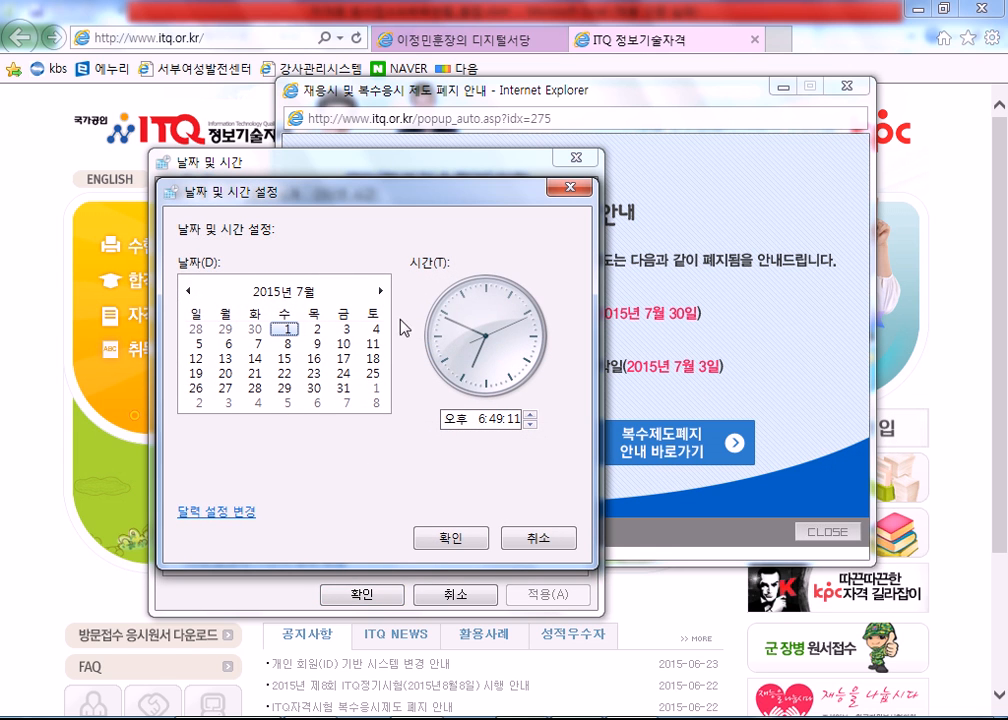
click(316, 345)
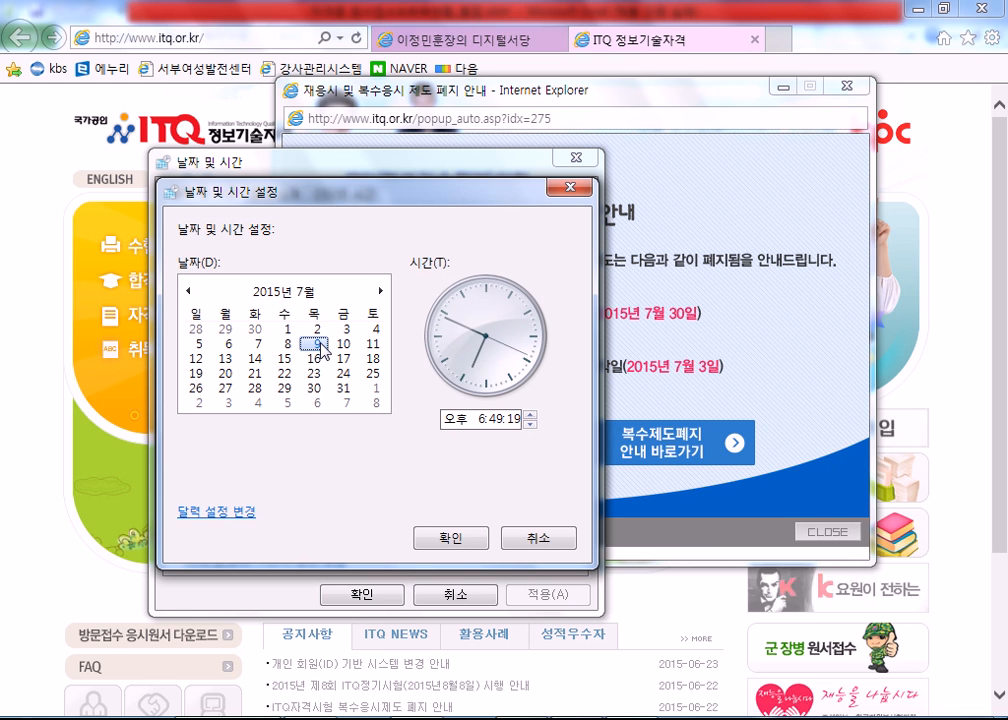
click(377, 348)
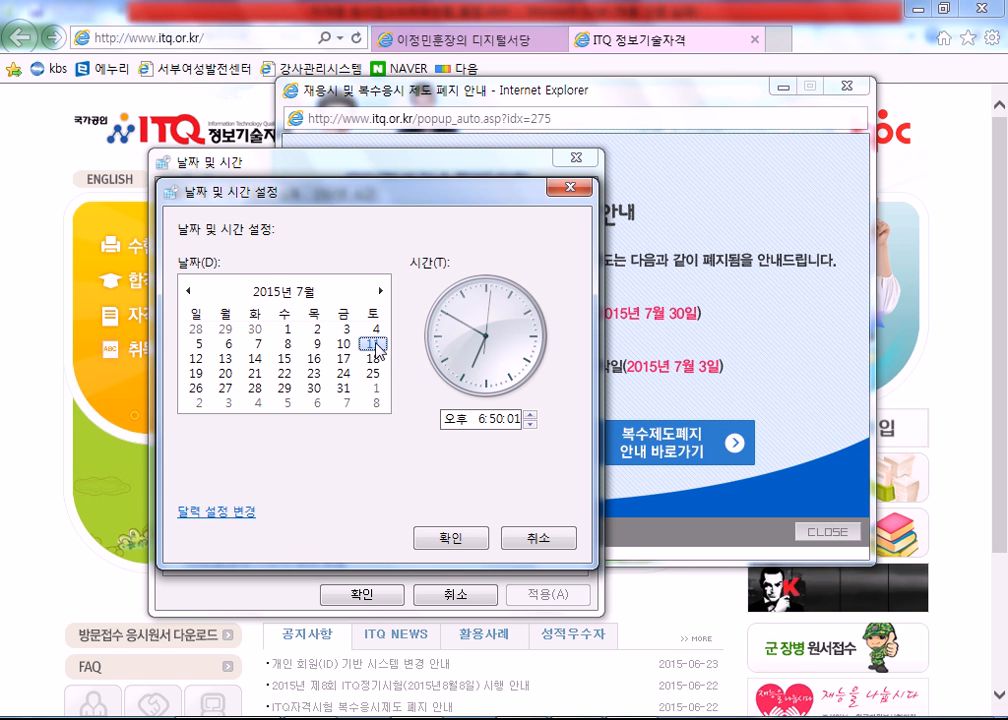
click(517, 545)
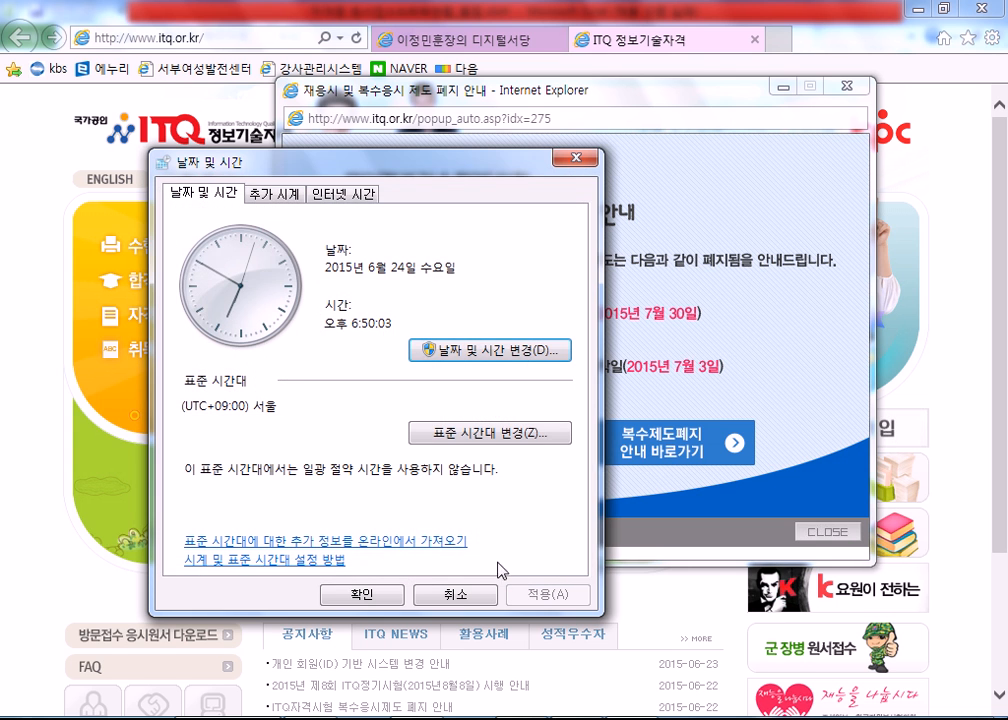
click(462, 597)
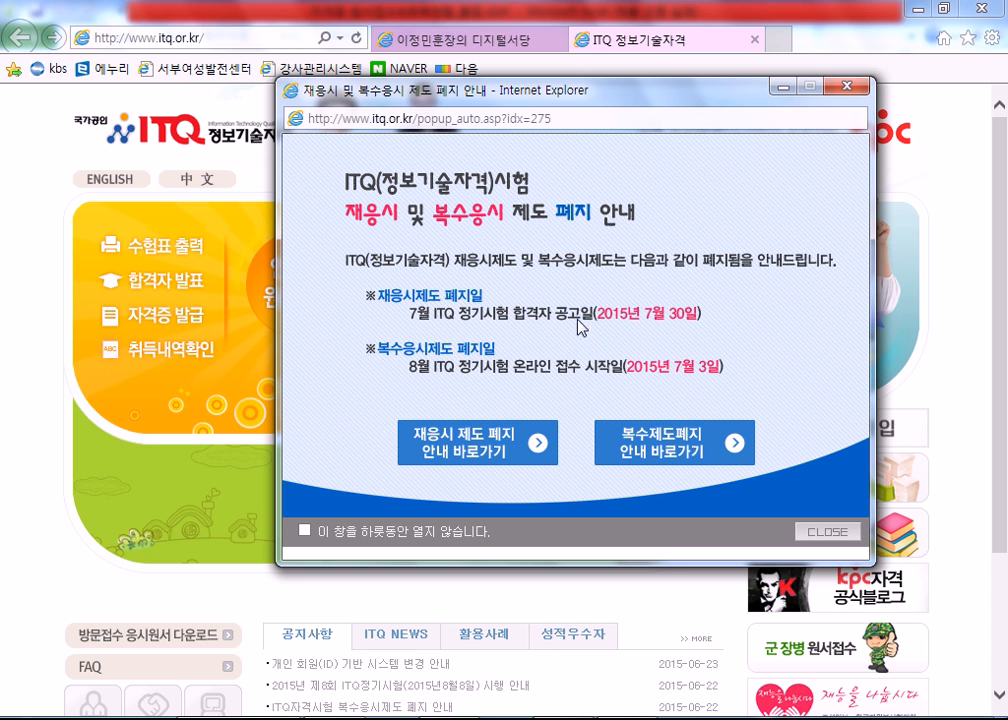
Reposition and close the ITQ notice on abolishing the retake and multiple-application systems
drag(458, 78, 530, 80)
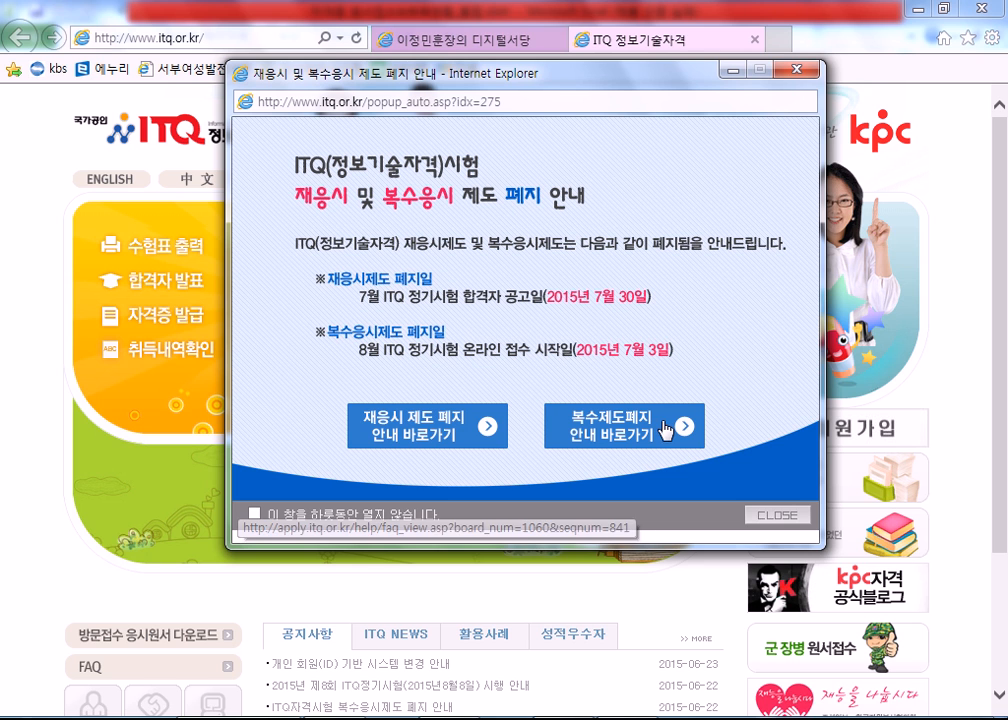
click(776, 515)
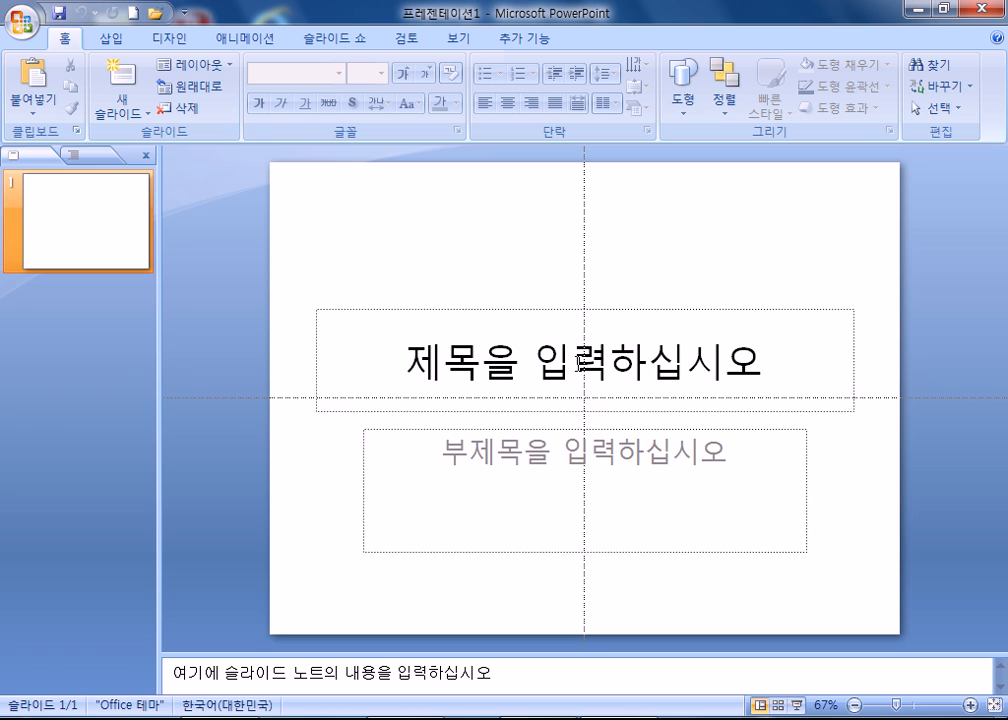
Show and hide the ruler and the gridlines in the blank PowerPoint presentation
click(455, 38)
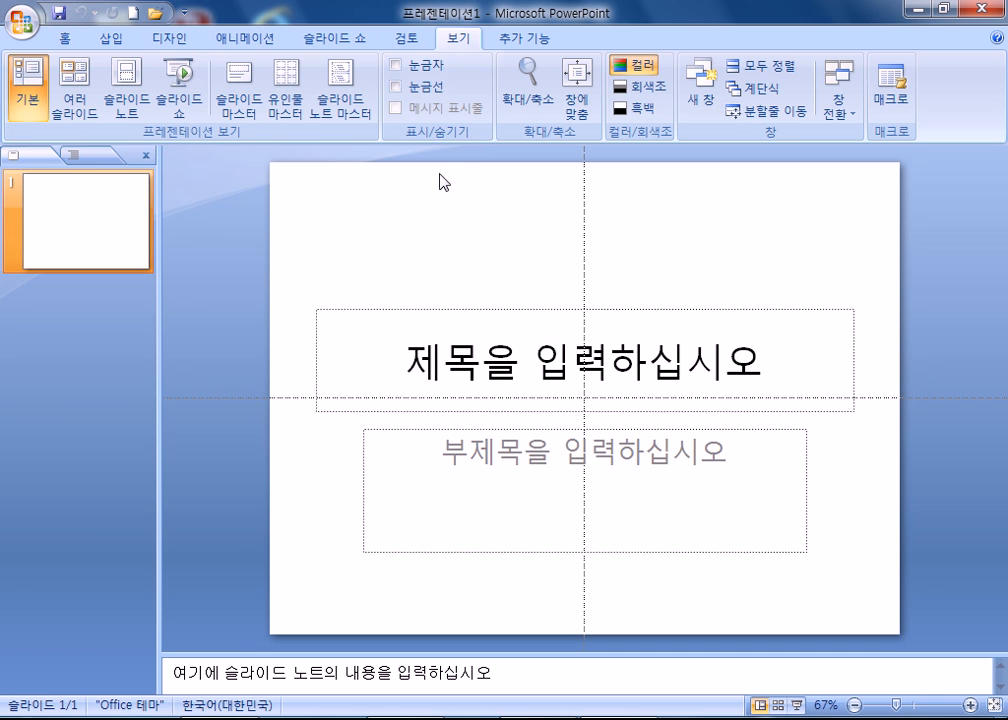
click(414, 70)
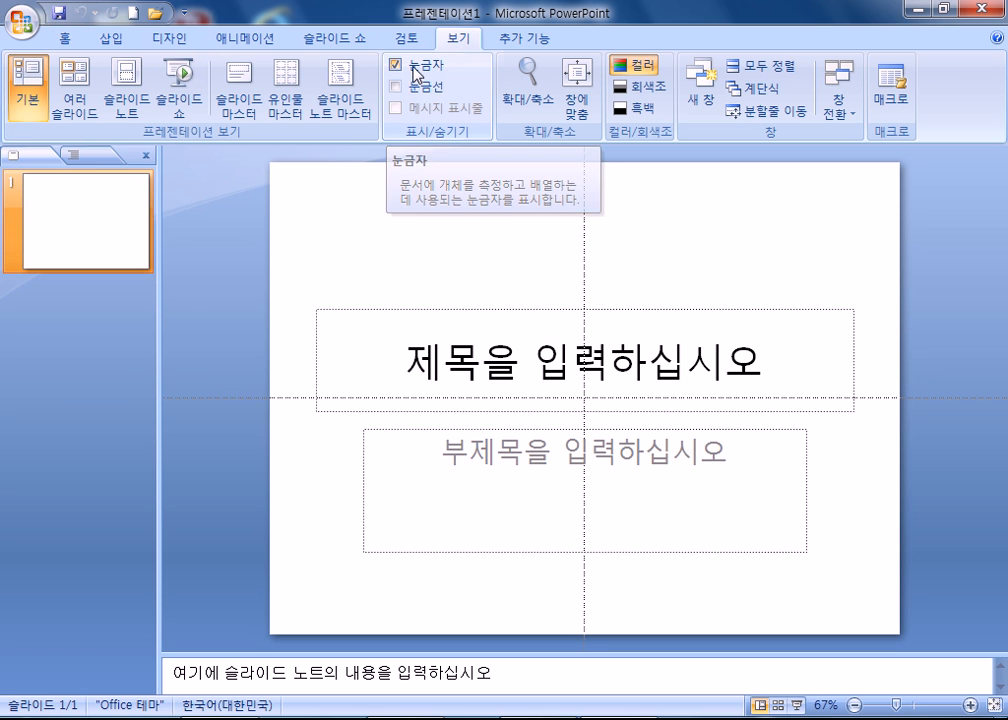
click(413, 70)
click(404, 87)
click(404, 88)
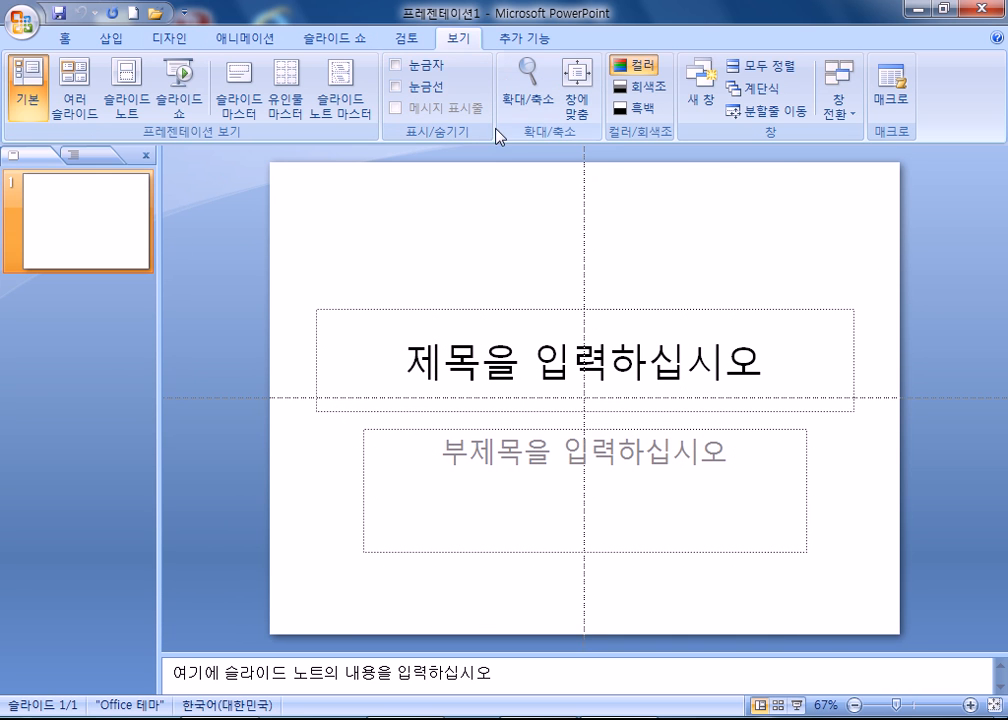
Try to move the slide's horizontal drawing guide and toggle the ruler display again
drag(290, 398, 292, 213)
click(410, 42)
click(462, 42)
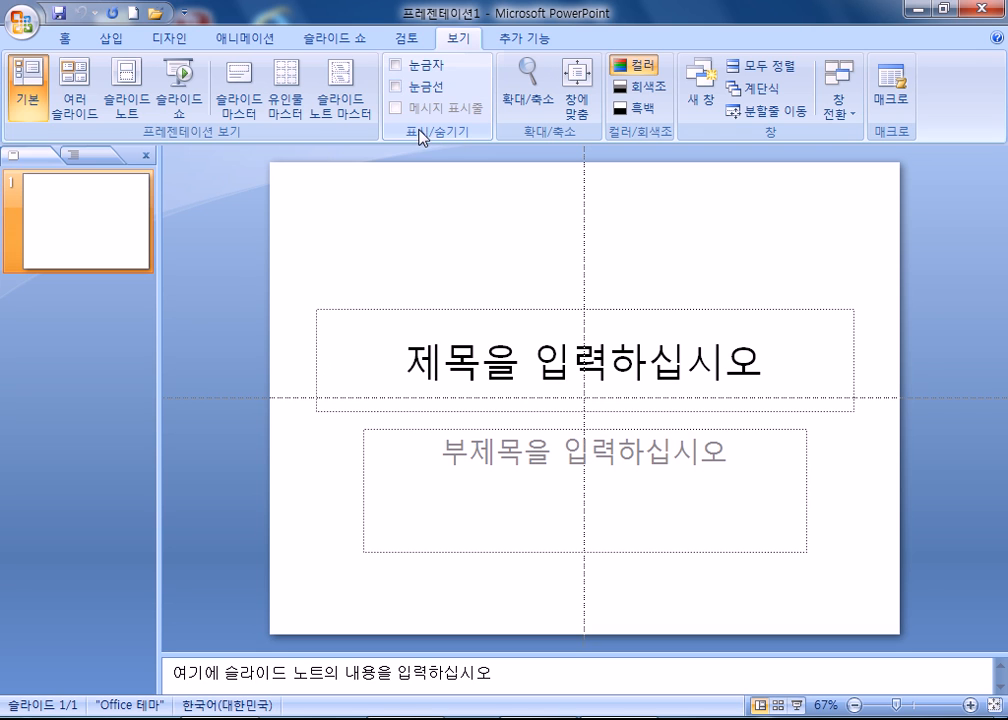
click(74, 41)
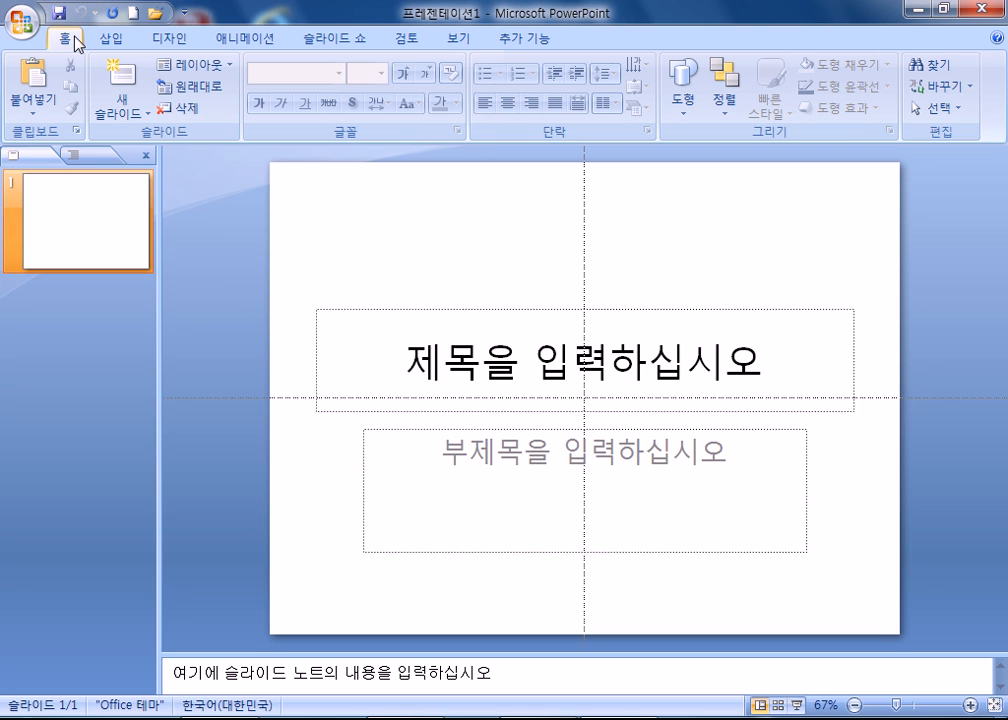
click(460, 40)
click(396, 65)
click(398, 66)
click(398, 87)
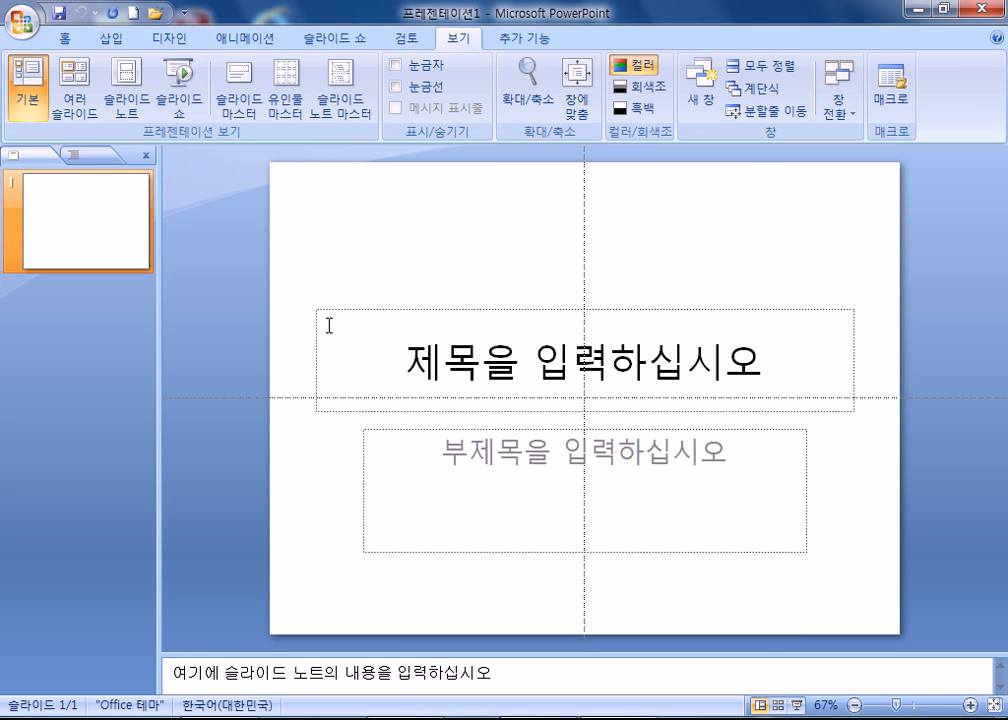
mouse_move(306, 401)
mouse_down()
mouse_move(306, 660)
mouse_move(337, 636)
mouse_move(345, 162)
mouse_move(315, 245)
mouse_move(305, 412)
mouse_move(300, 399)
mouse_up()
Close PowerPoint, reopen it from the desktop with a blank presentation, and hide the slide's drawing guides
click(983, 9)
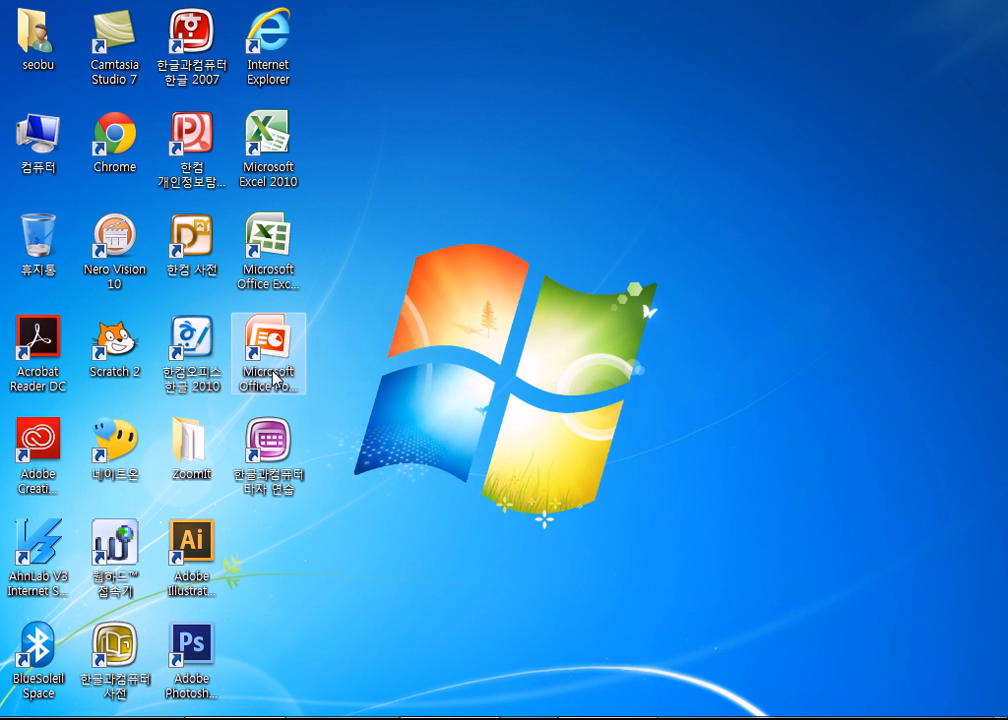
double_click(268, 345)
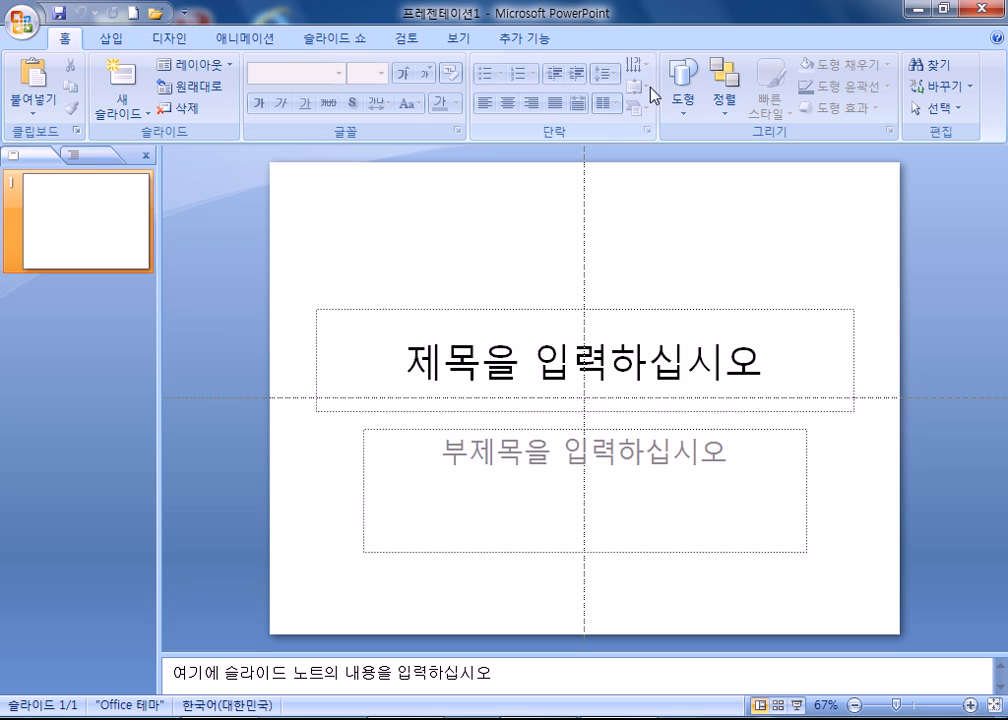
click(499, 44)
click(458, 38)
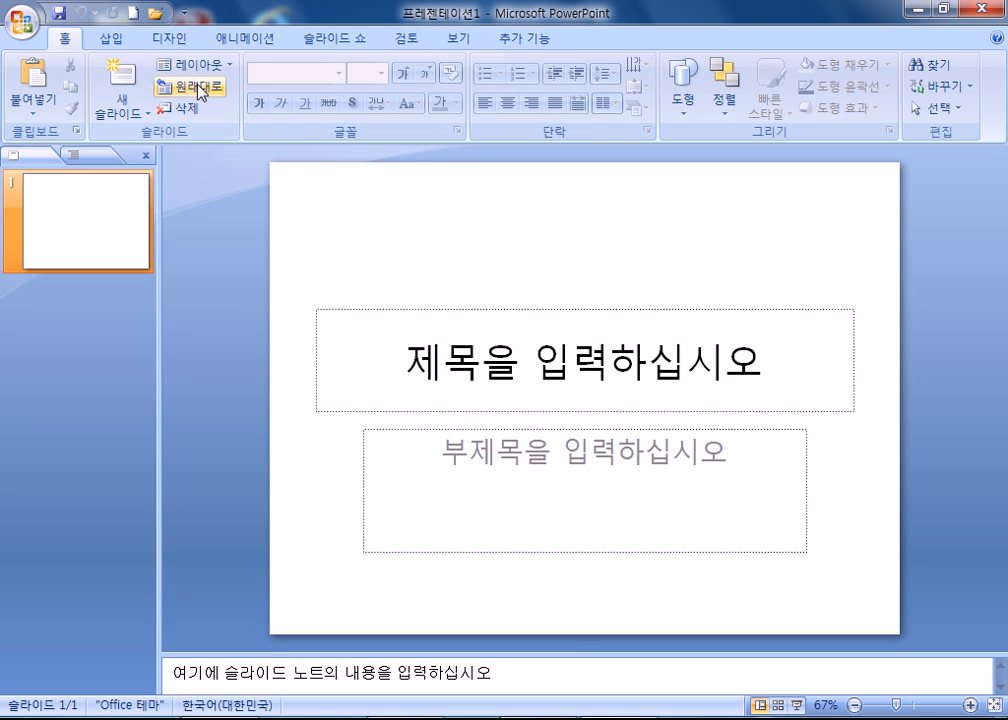
Set the presentation's slide size to A4 paper (210x297mm) in the page setup
click(167, 38)
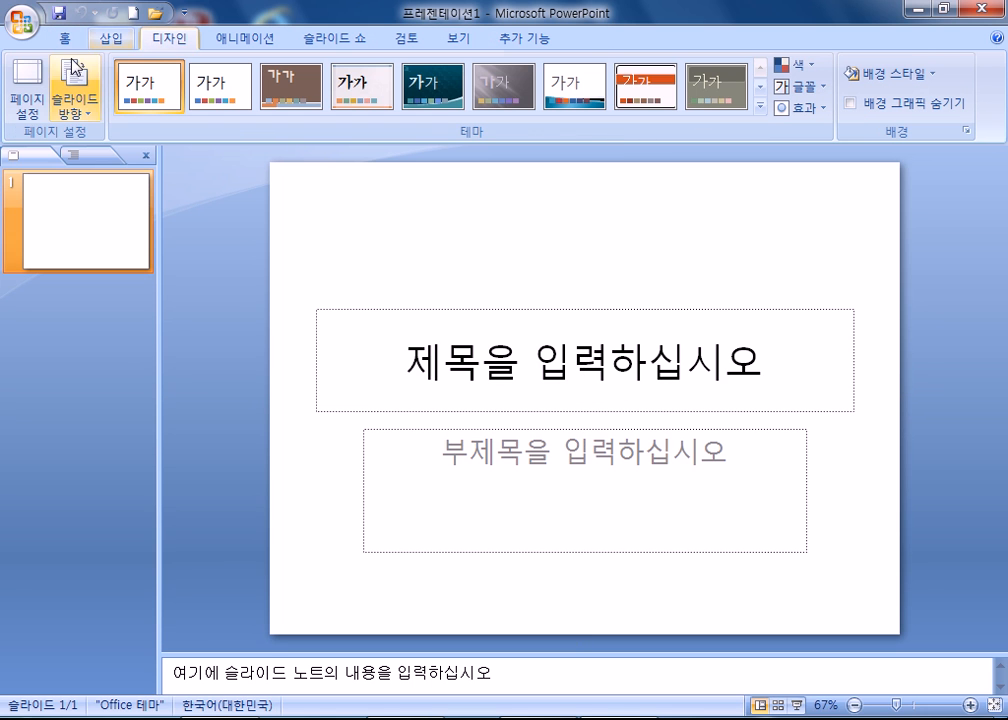
click(29, 88)
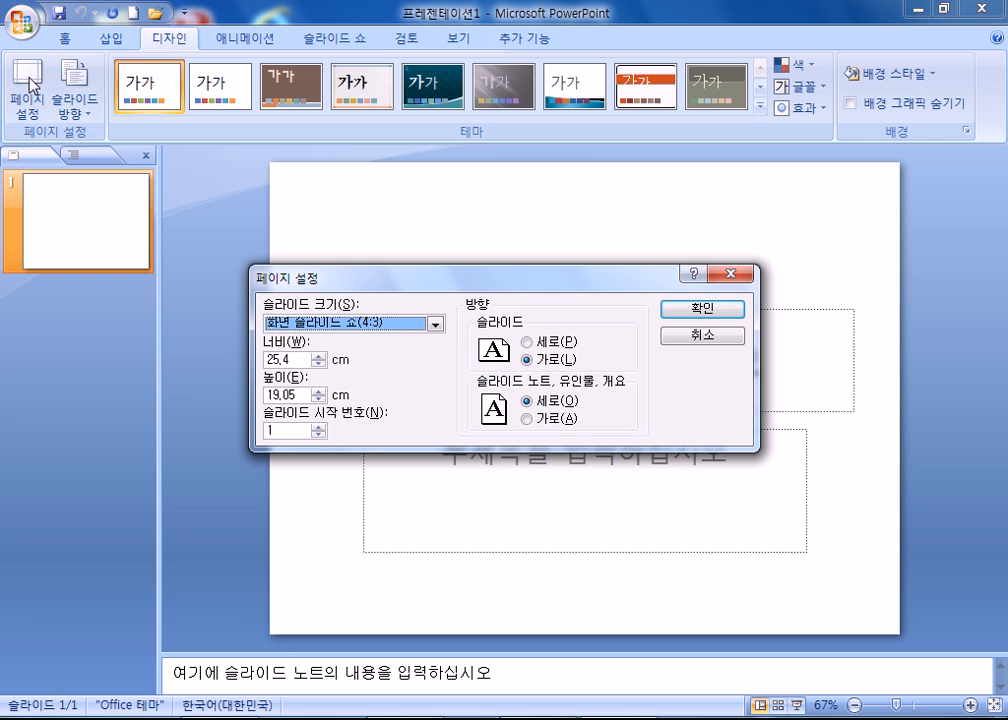
click(342, 323)
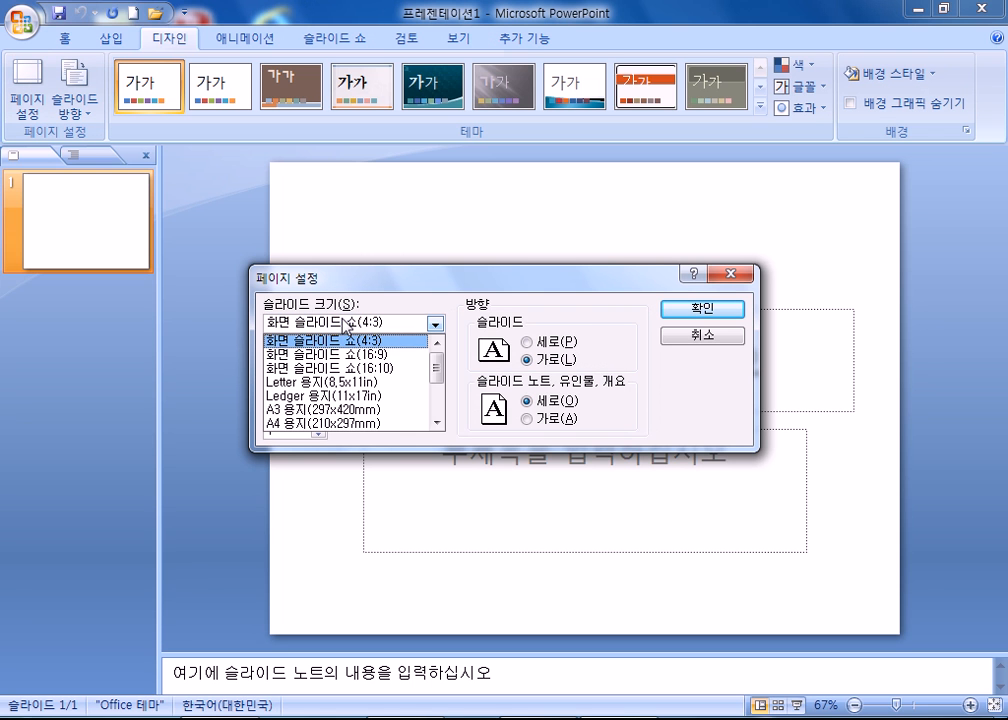
click(320, 423)
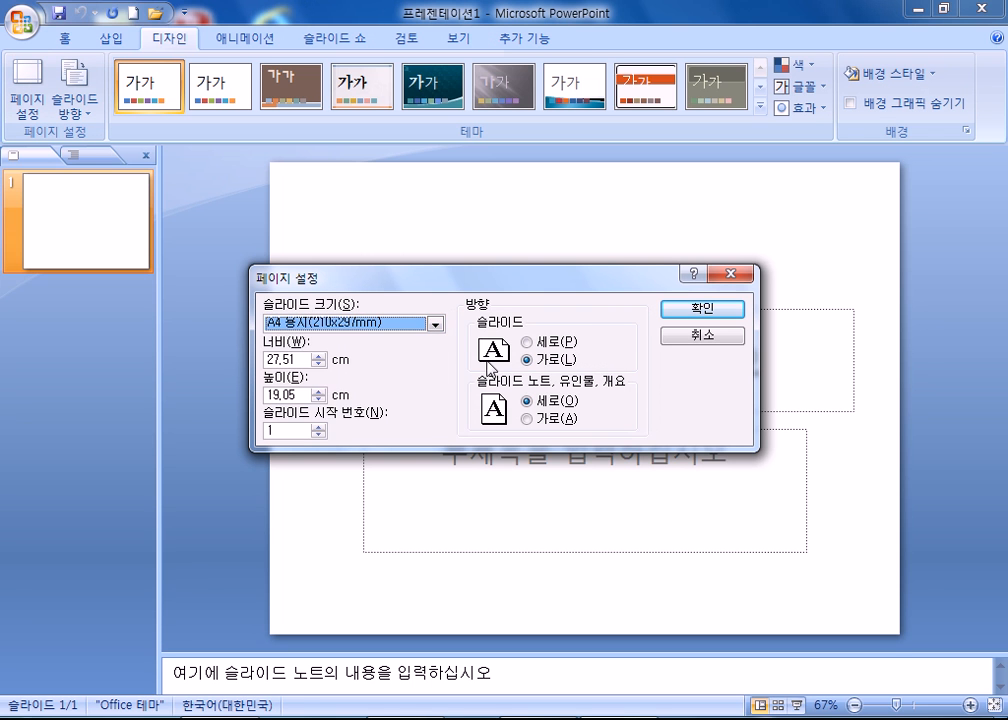
click(699, 320)
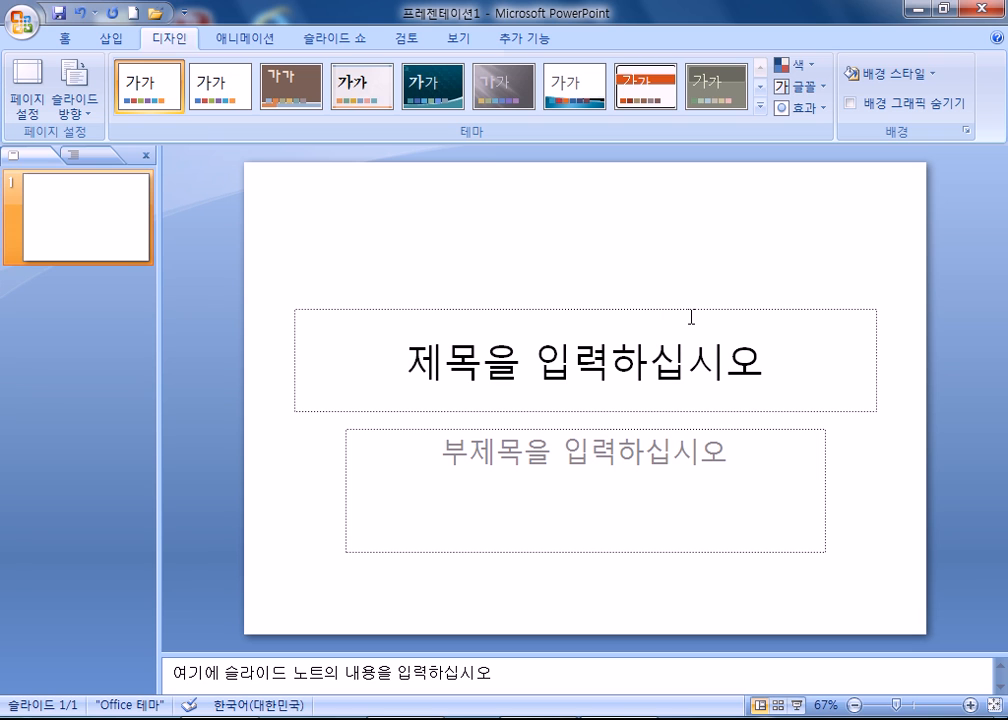
click(408, 344)
click(380, 254)
Add five new slides with the 제목 및 내용 (title and content) layout after the title slide
click(70, 38)
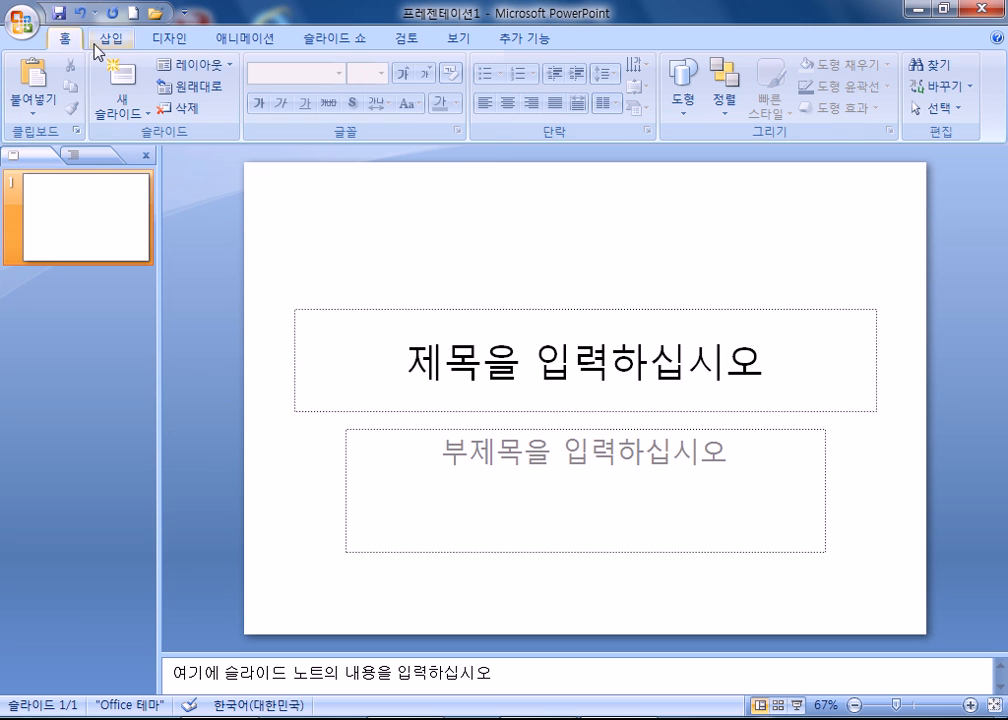
click(118, 110)
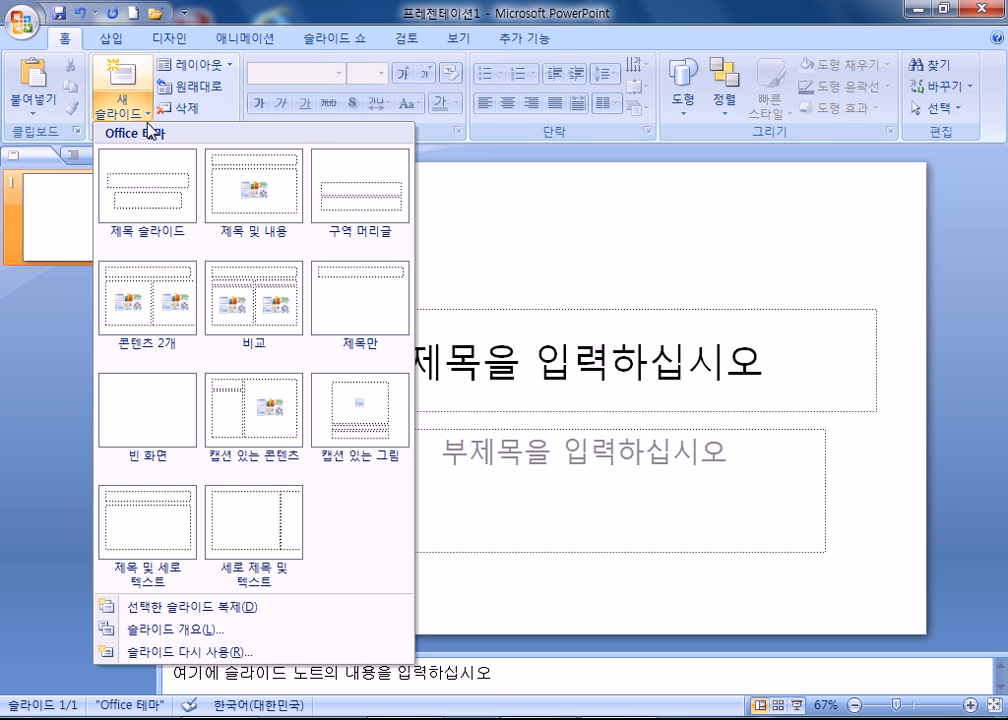
click(262, 208)
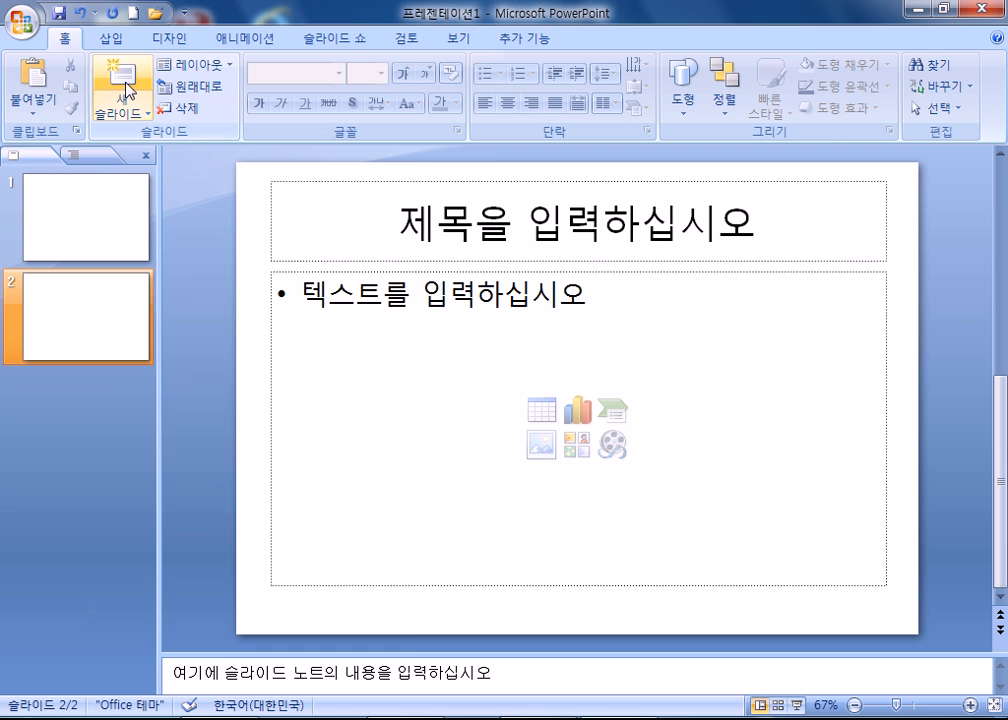
click(132, 109)
click(228, 188)
click(118, 108)
click(230, 168)
click(116, 118)
click(232, 185)
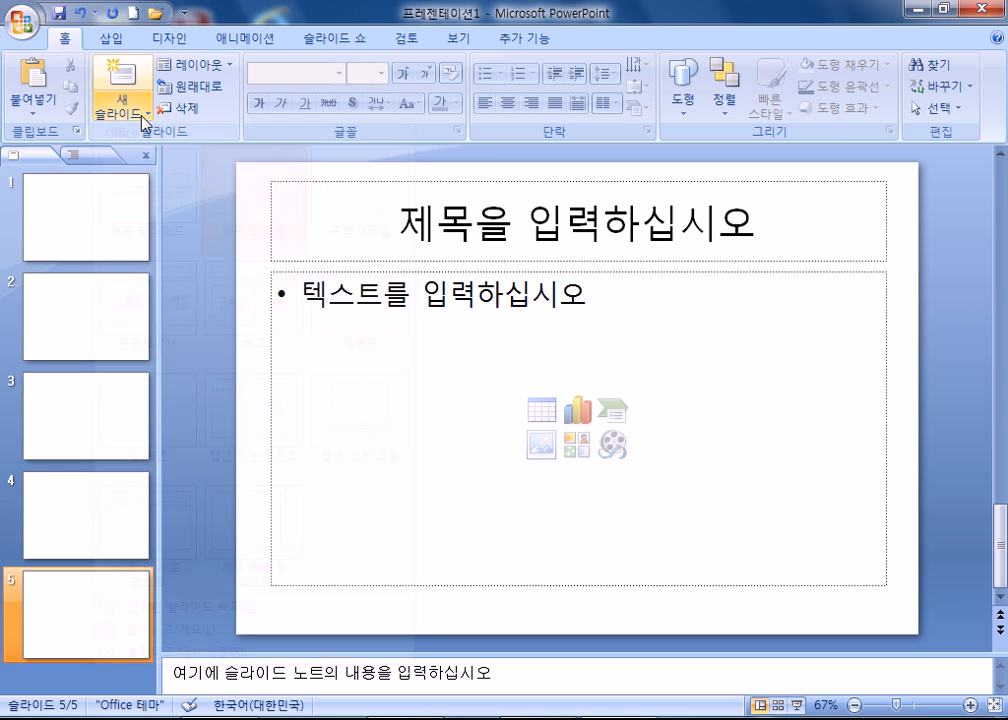
click(128, 106)
click(250, 190)
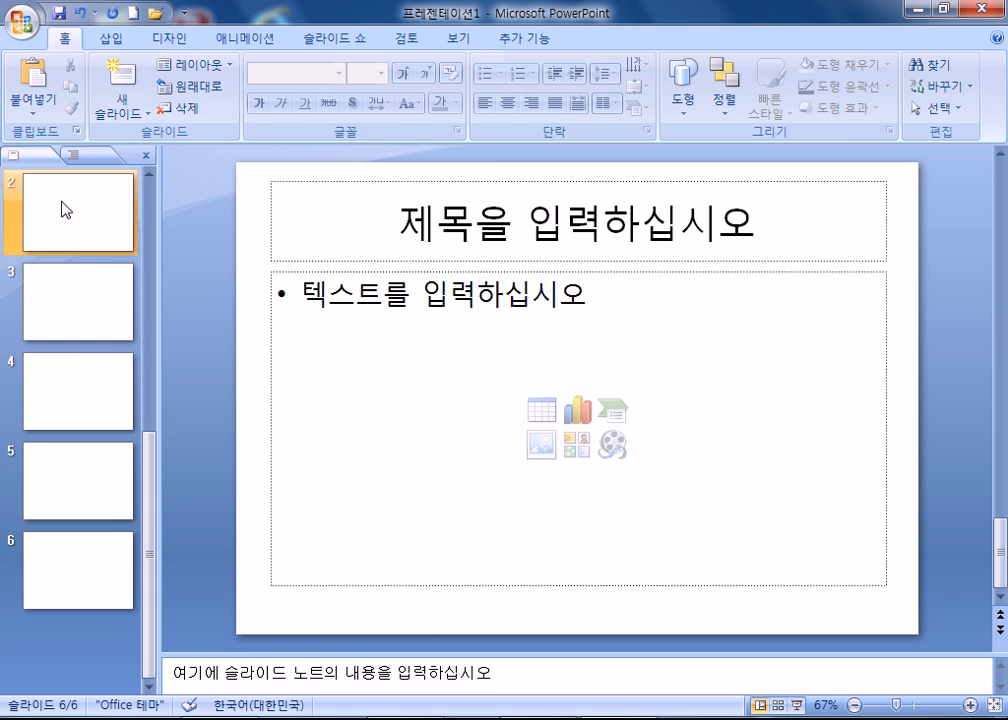
Delete the title and subtitle placeholders from the first slide
click(63, 209)
scroll(65, 215, up, 1)
click(78, 233)
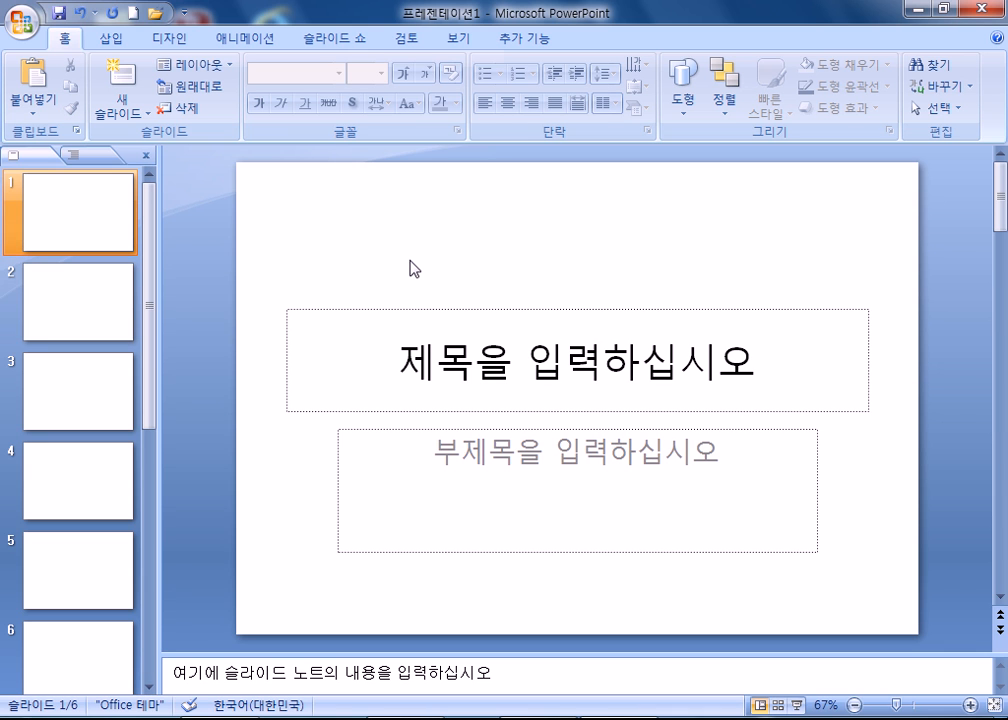
mouse_move(243, 286)
mouse_down()
mouse_move(527, 396)
mouse_move(911, 614)
mouse_move(805, 604)
mouse_up()
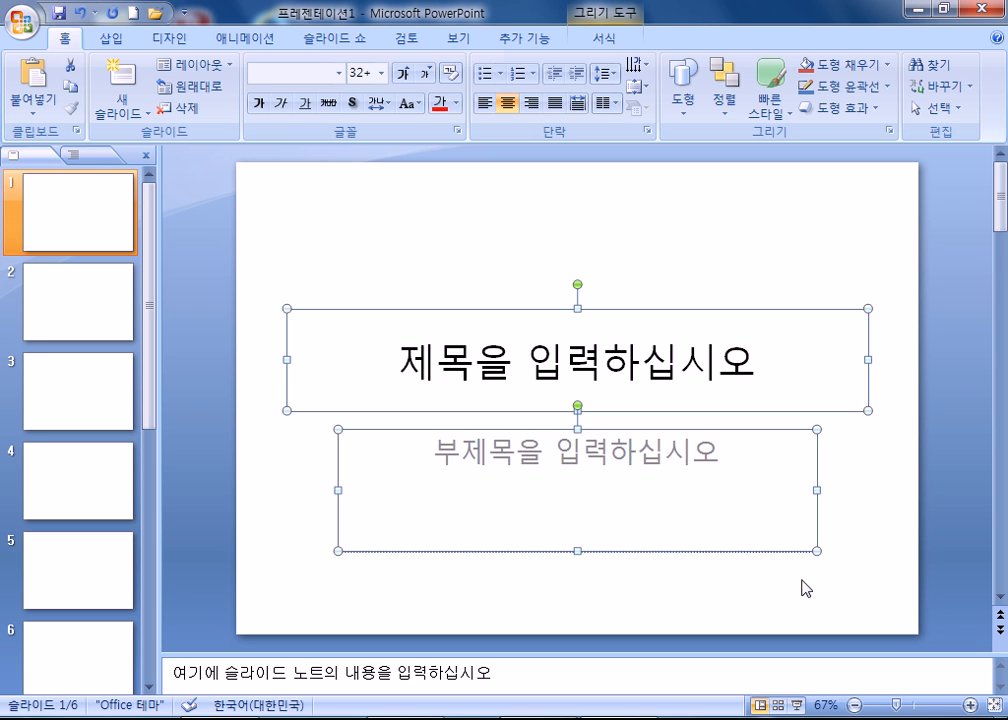
key(Delete)
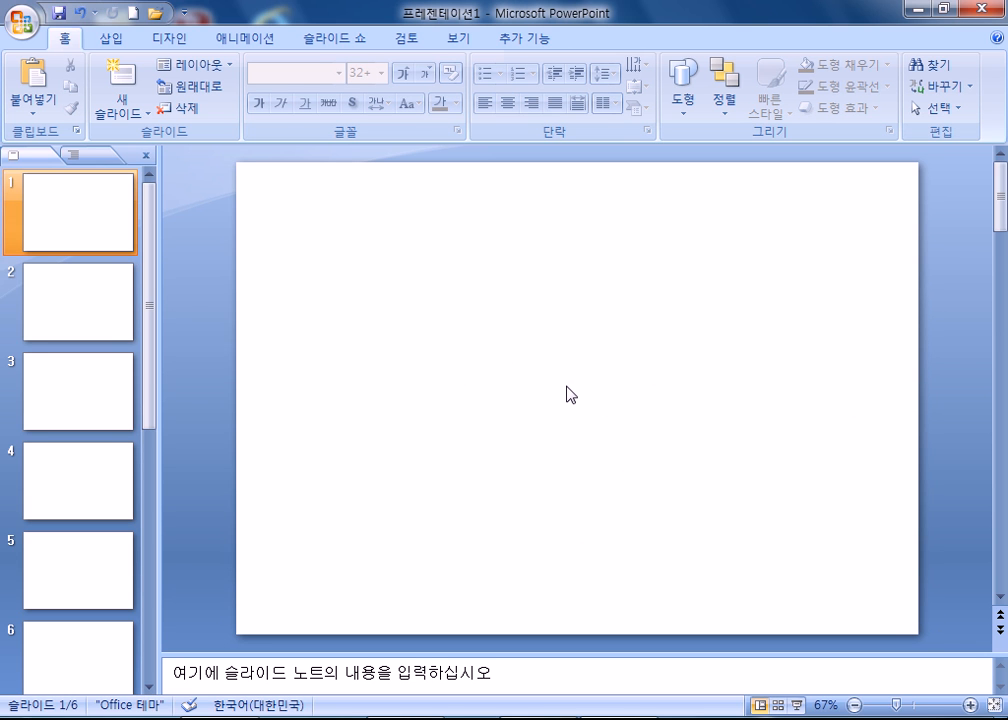
drag(391, 317, 797, 437)
drag(821, 580, 908, 619)
Insert a heart shape about 9.6 cm wide and 7.4 cm high on the first slide and tilt it counterclockwise
click(108, 40)
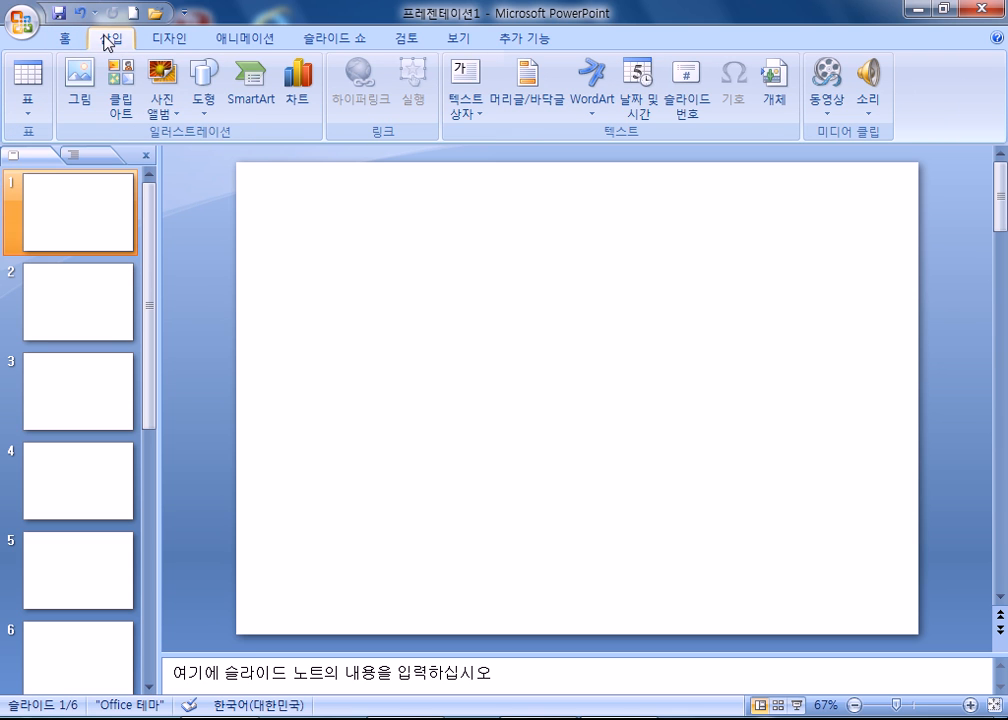
click(203, 92)
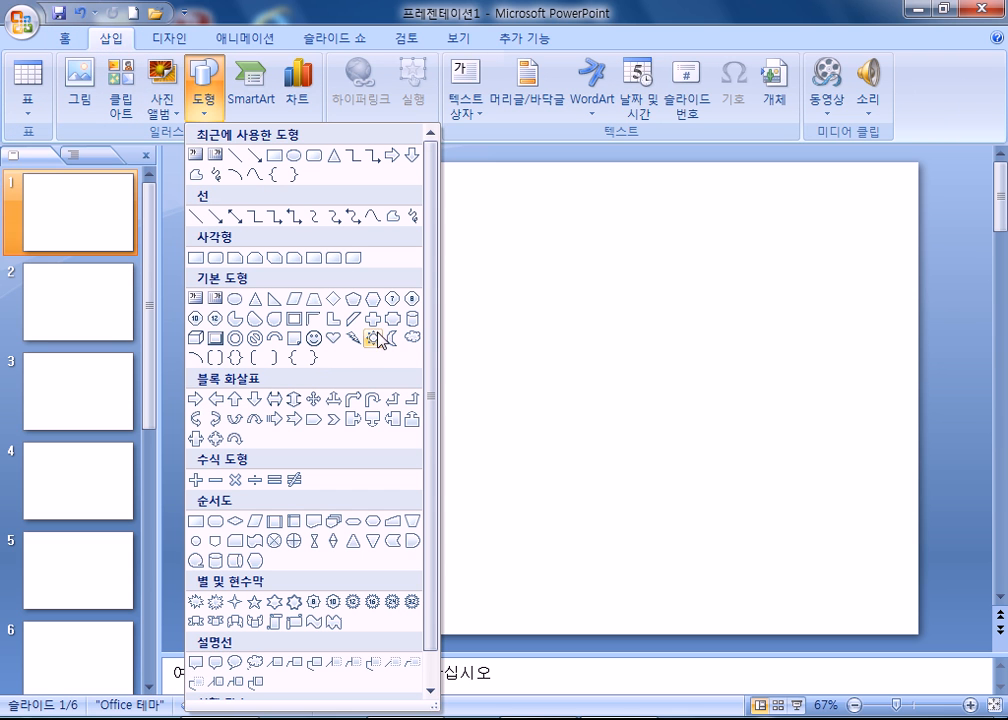
click(333, 340)
drag(457, 266, 695, 443)
drag(515, 315, 432, 310)
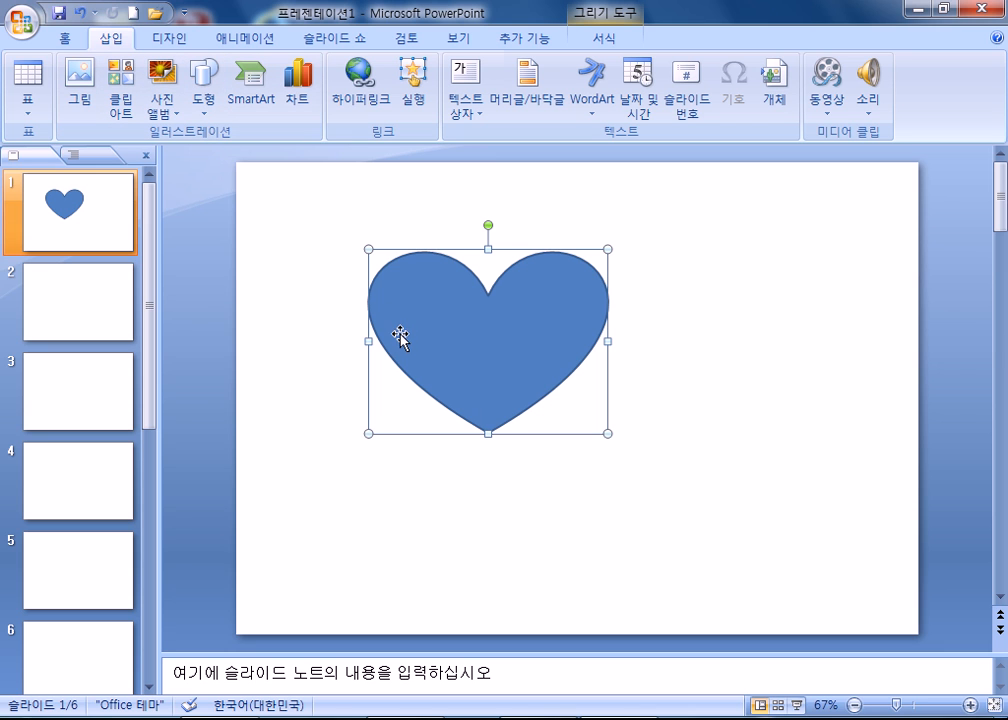
drag(491, 223, 387, 235)
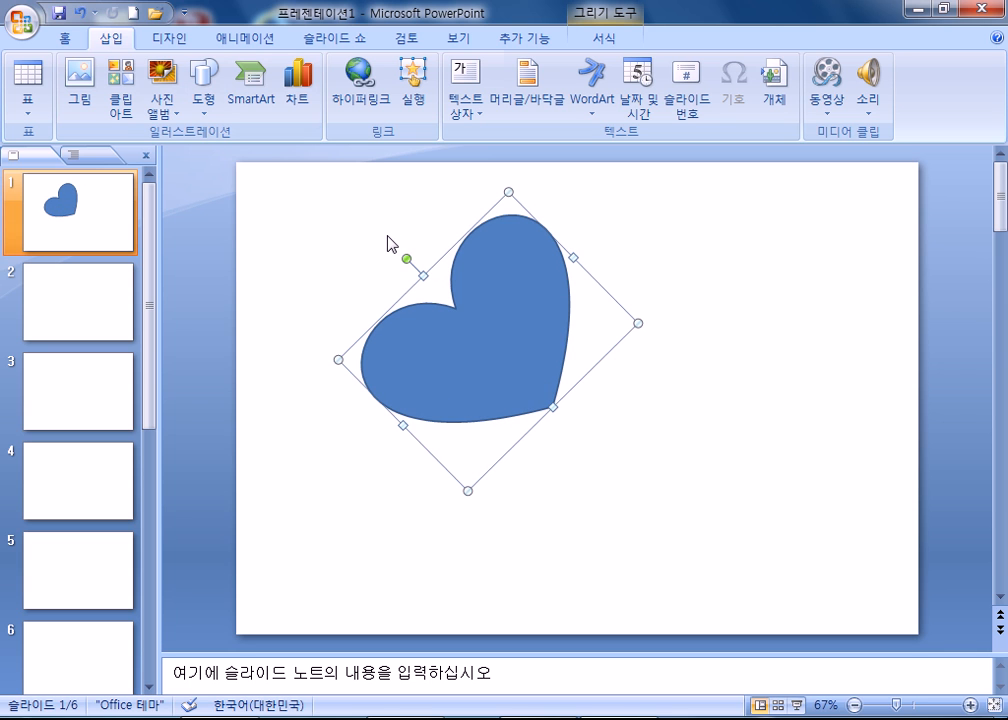
mouse_move(406, 259)
mouse_down()
mouse_move(464, 232)
mouse_move(508, 234)
mouse_move(490, 225)
mouse_move(410, 232)
mouse_move(421, 246)
mouse_up()
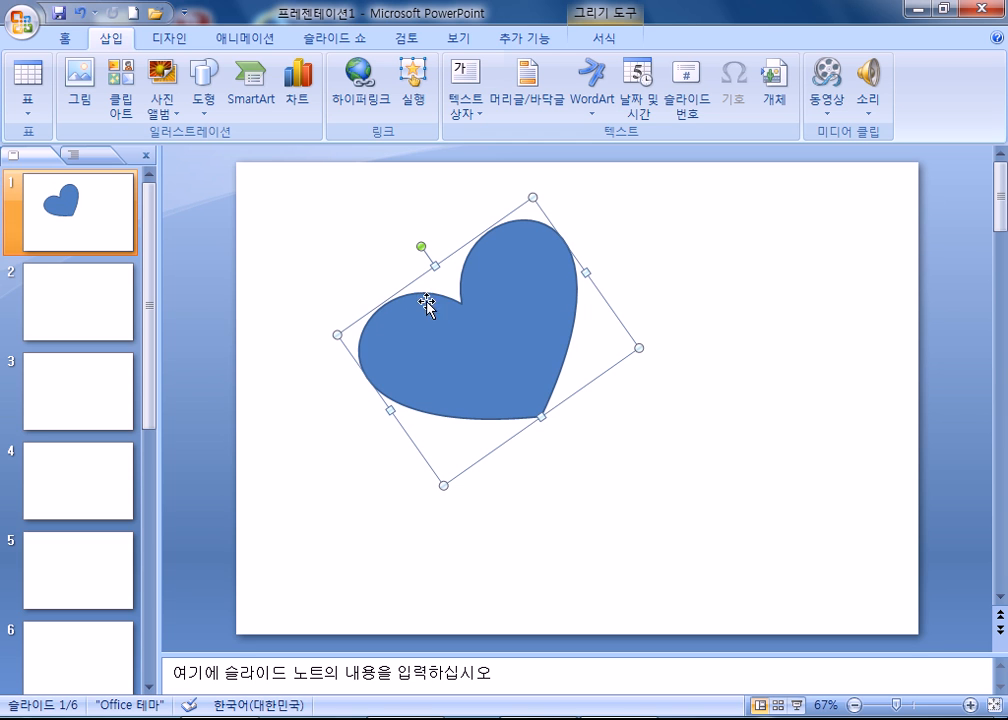
Convert the tilted heart to a freeform and pull its notch point down toward the tip
double_click(517, 263)
click(173, 74)
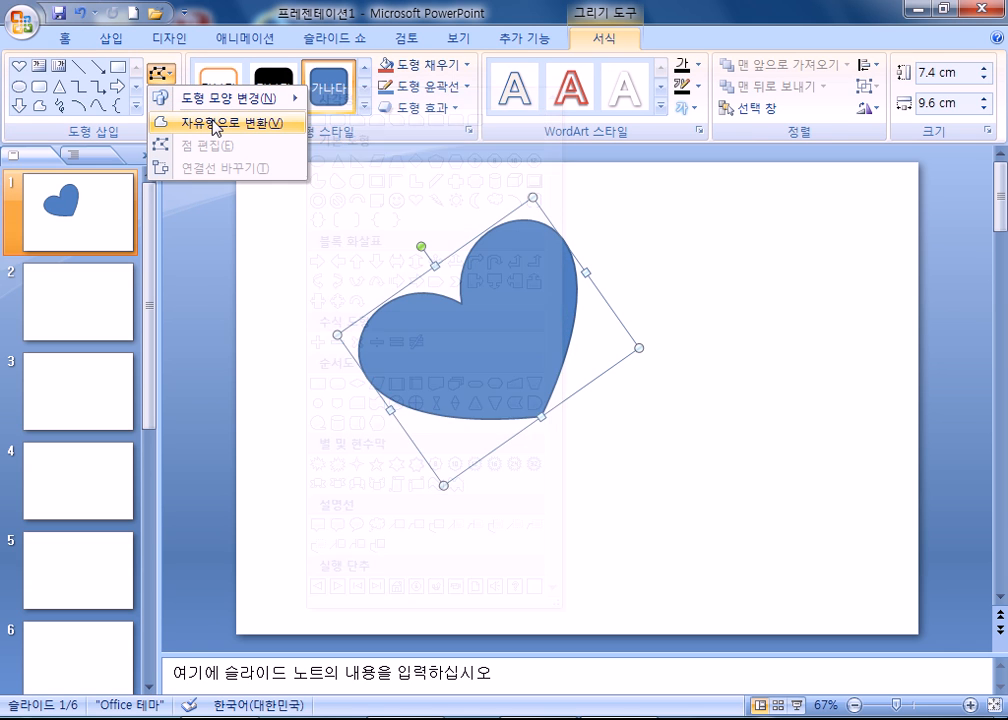
click(215, 124)
click(161, 74)
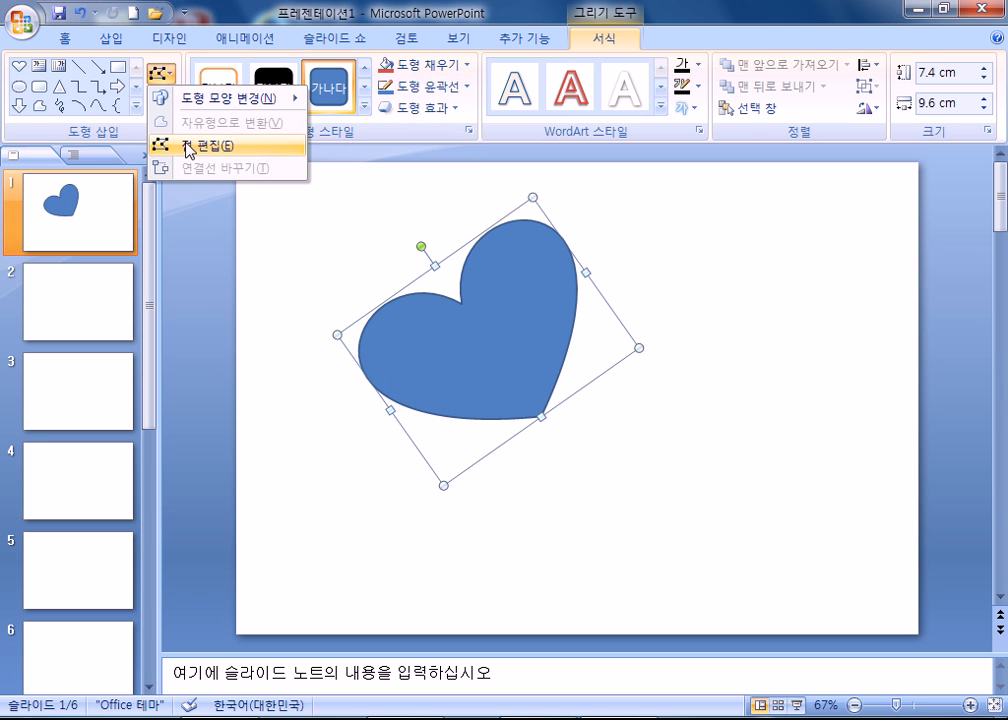
click(160, 145)
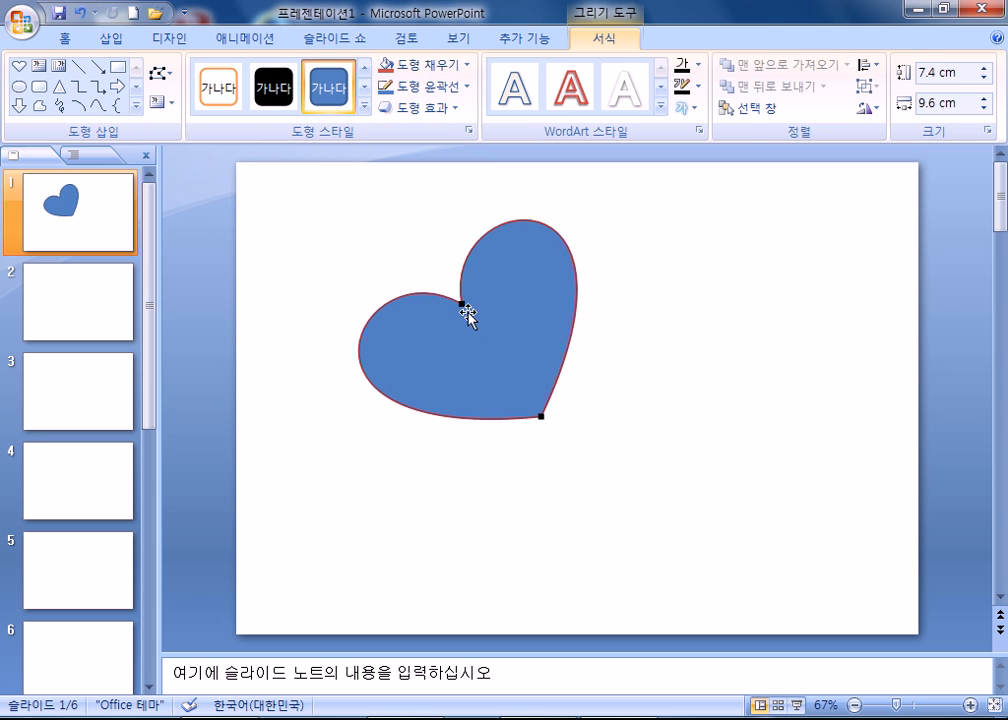
drag(461, 303, 443, 363)
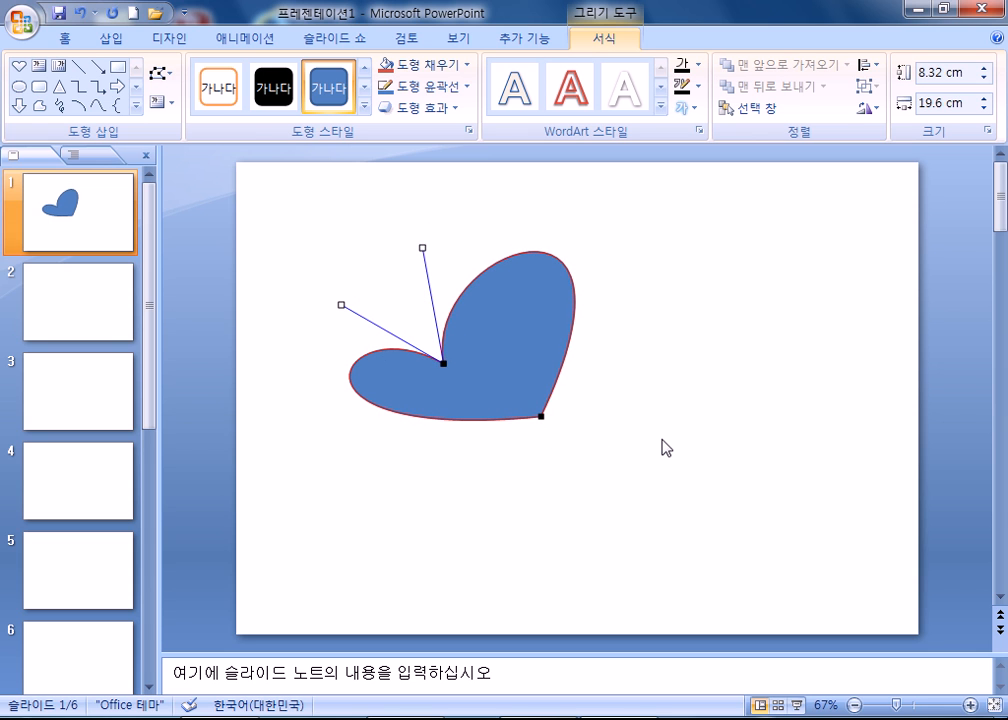
Tilt the freeform heart slightly further counterclockwise and move its notch point slightly outward, away from the tip
click(628, 344)
click(533, 313)
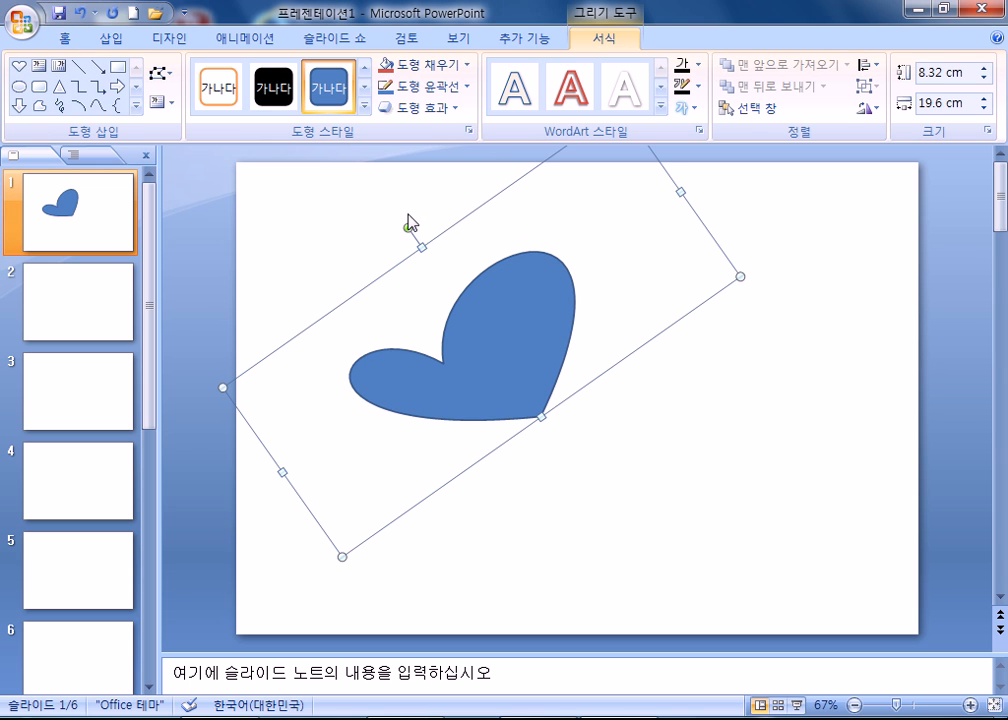
drag(407, 223, 391, 228)
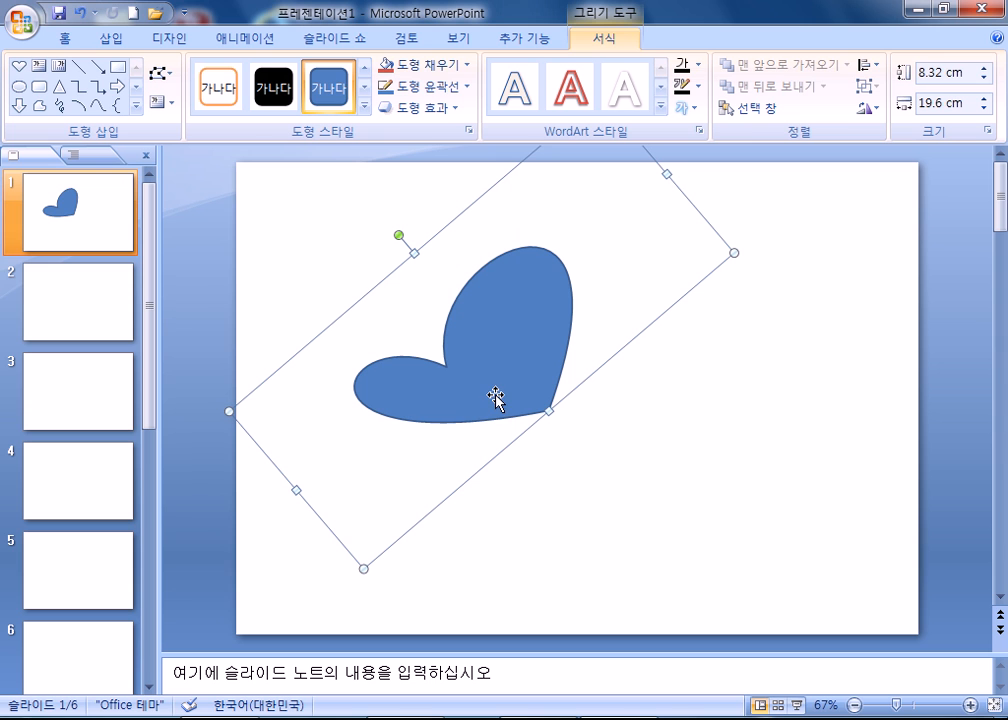
click(157, 73)
click(205, 145)
drag(447, 367, 424, 353)
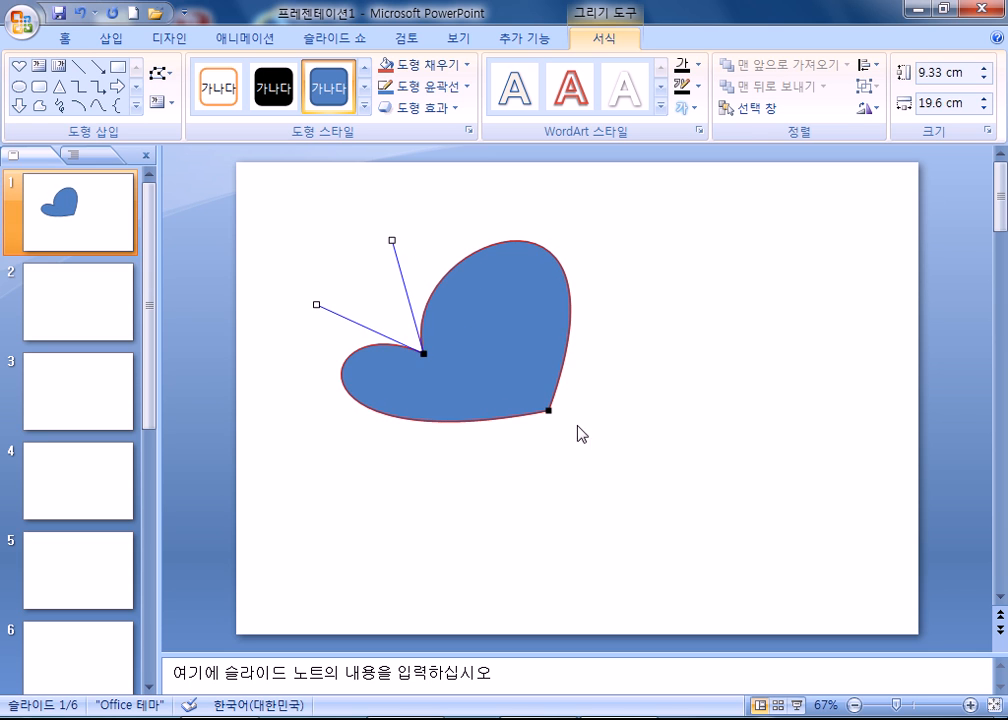
Delete the reshaped heart from the first slide
click(651, 458)
click(513, 396)
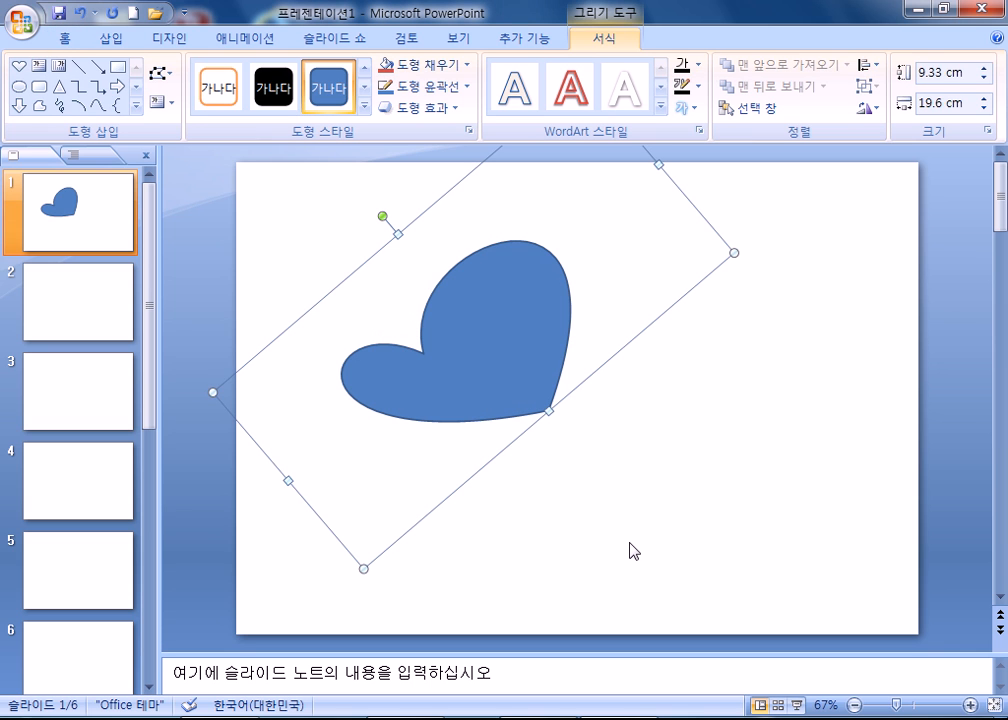
key(Delete)
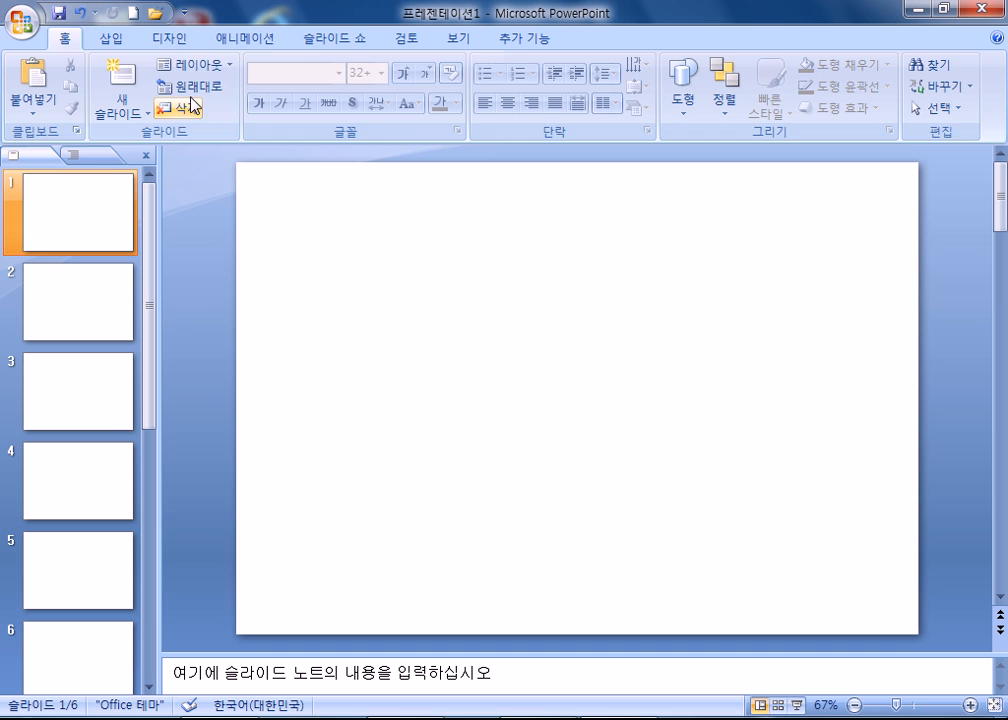
Insert a new heart about 11.6 cm wide and 6.8 cm high on the first slide and tilt it counterclockwise
click(113, 39)
click(204, 98)
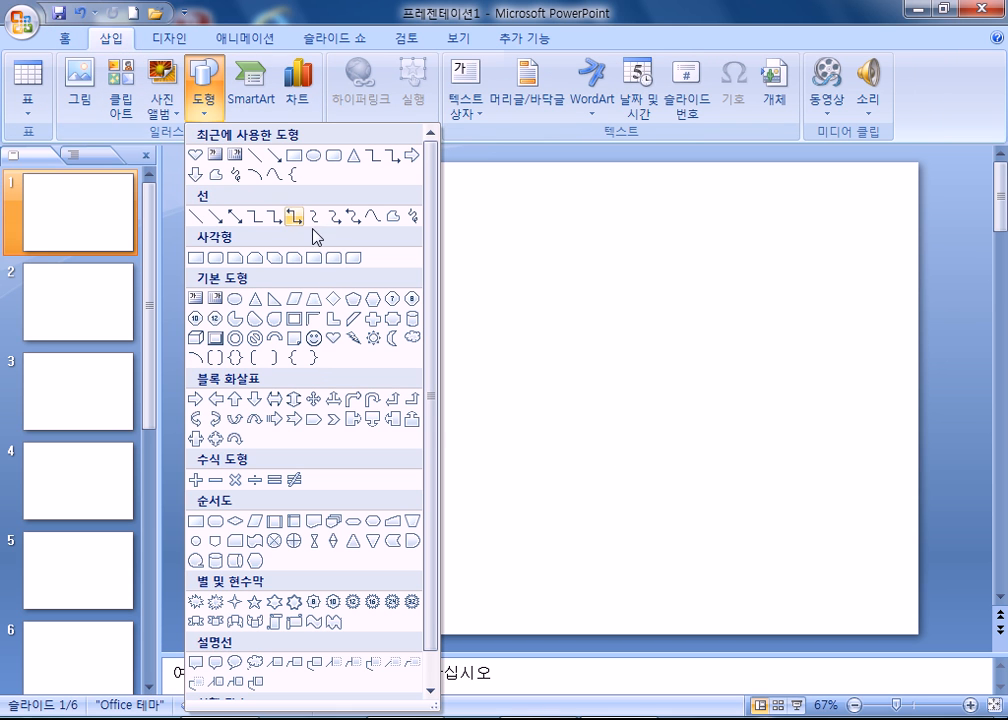
click(333, 338)
mouse_move(412, 276)
mouse_down()
mouse_move(710, 439)
mouse_move(702, 443)
mouse_up()
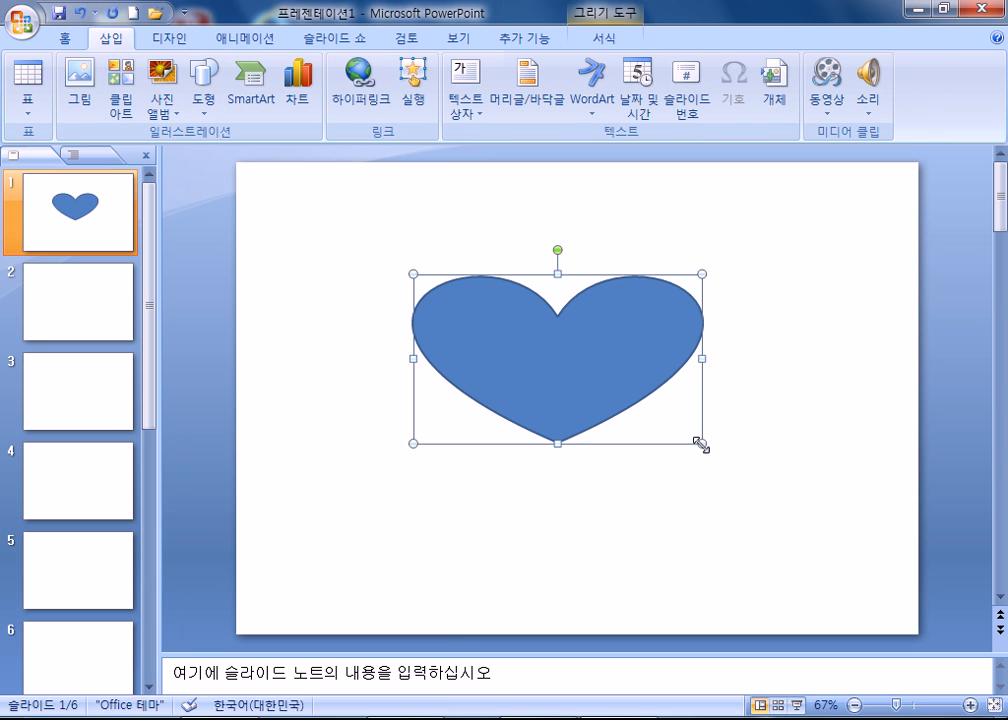
drag(557, 249, 478, 263)
drag(575, 387, 530, 401)
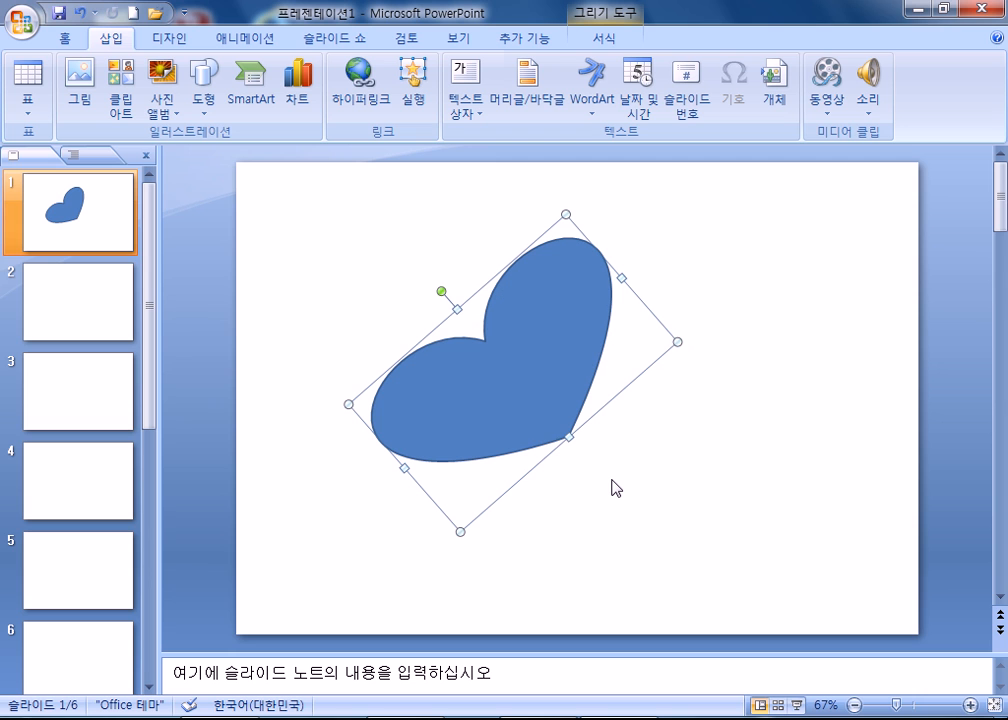
Convert the new heart to a freeform and move its notch point outward to make the smaller lobe shorter
double_click(499, 402)
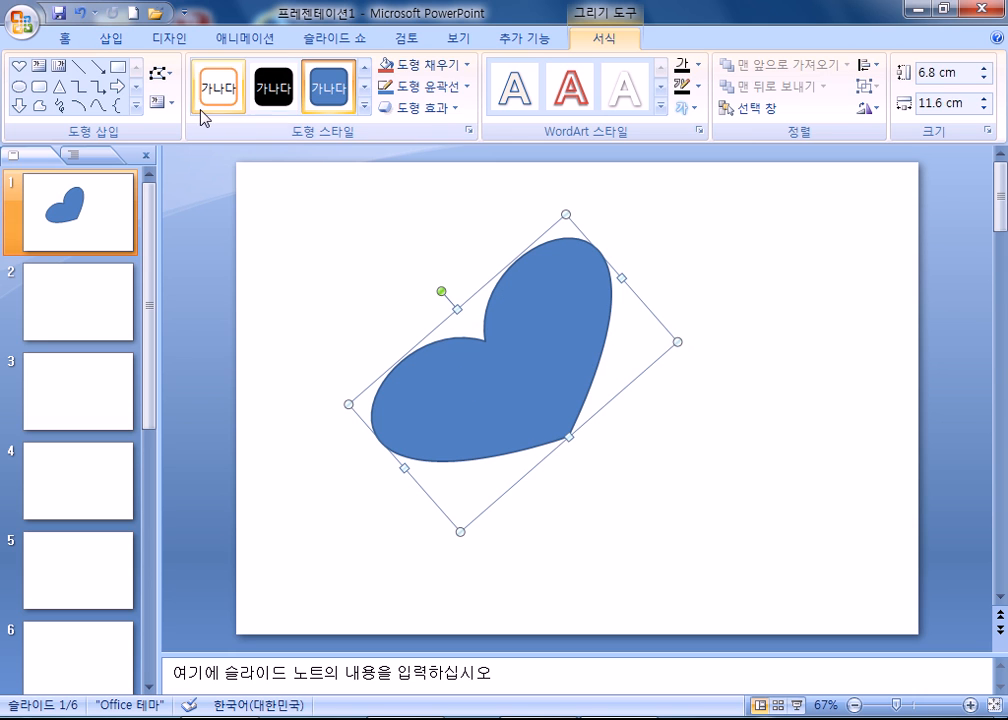
click(160, 74)
click(215, 123)
click(159, 74)
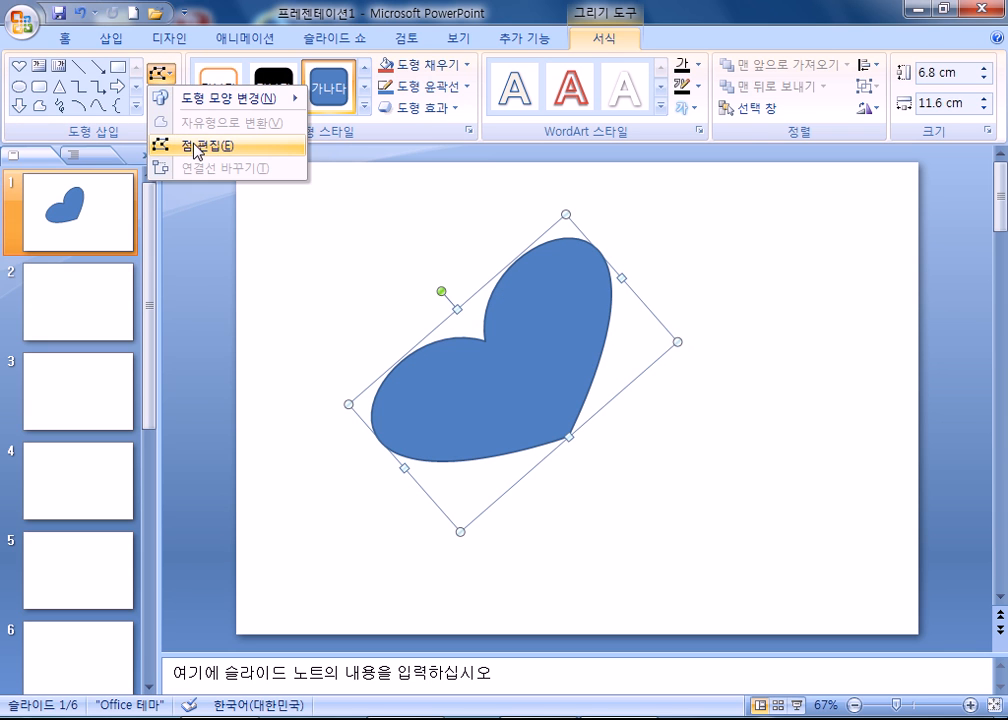
click(197, 148)
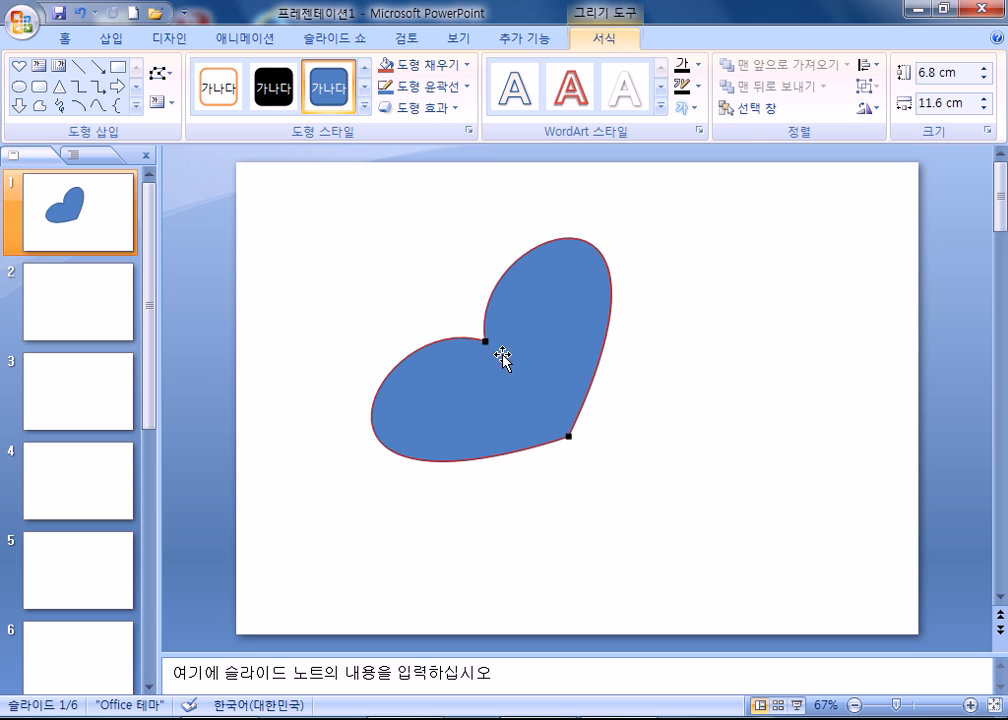
drag(486, 342, 433, 367)
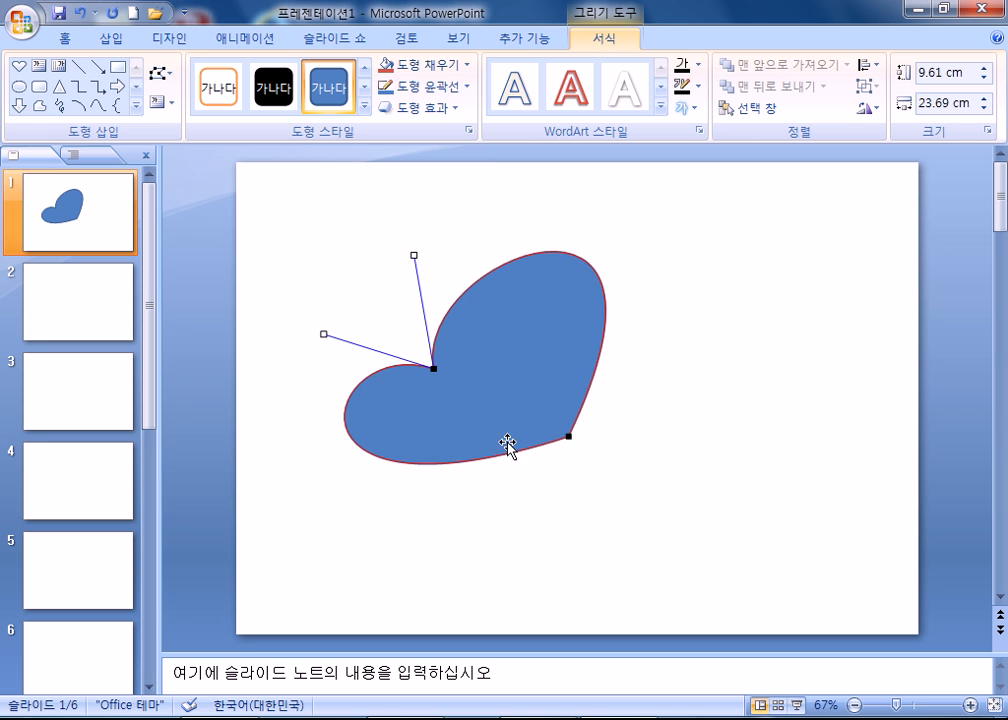
click(630, 340)
Narrow the reshaped heart to about 19.65 cm wide and adjust its tilt and position on the slide
click(600, 335)
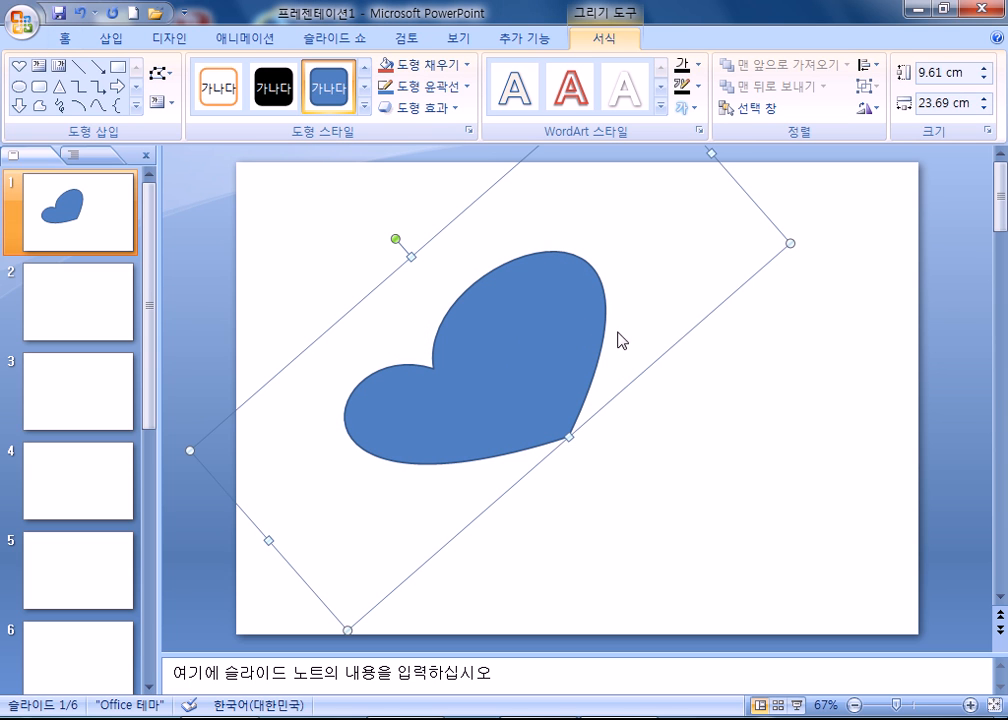
drag(709, 149, 600, 178)
drag(488, 405, 513, 392)
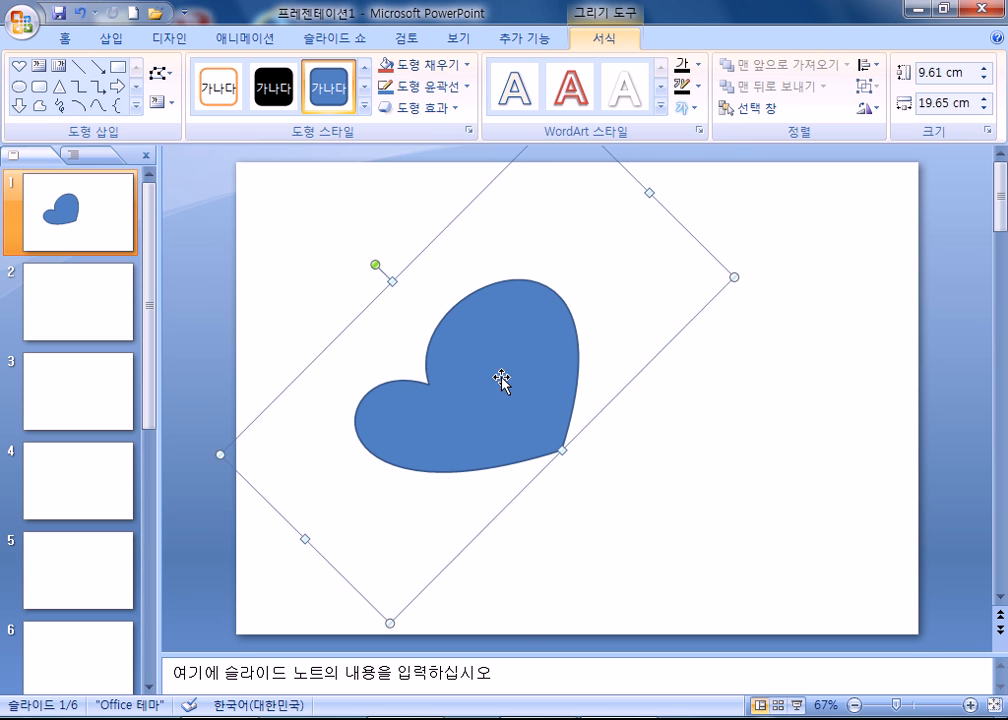
click(661, 493)
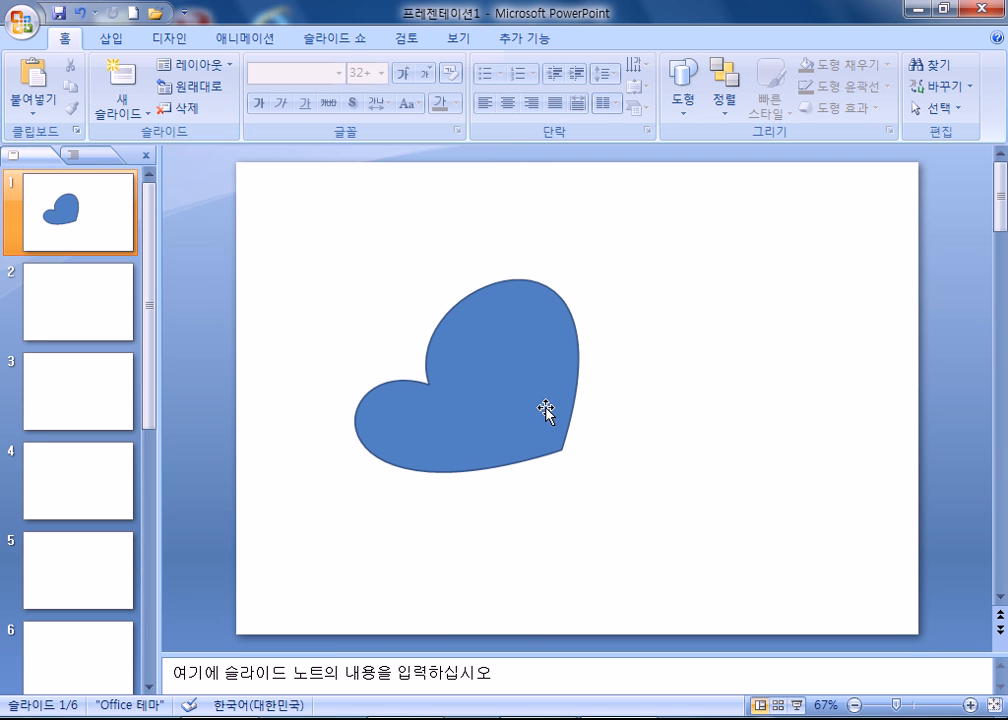
Edit the heart's points to move the notch slightly inward, and shift the whole shape up and to the left
double_click(484, 415)
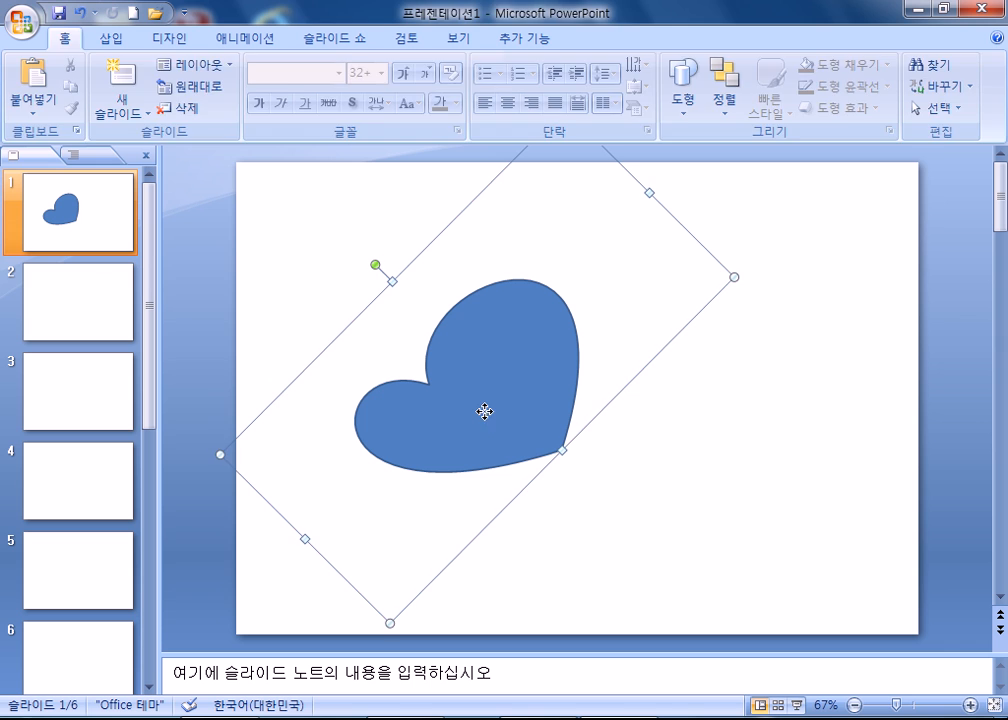
click(160, 74)
click(182, 144)
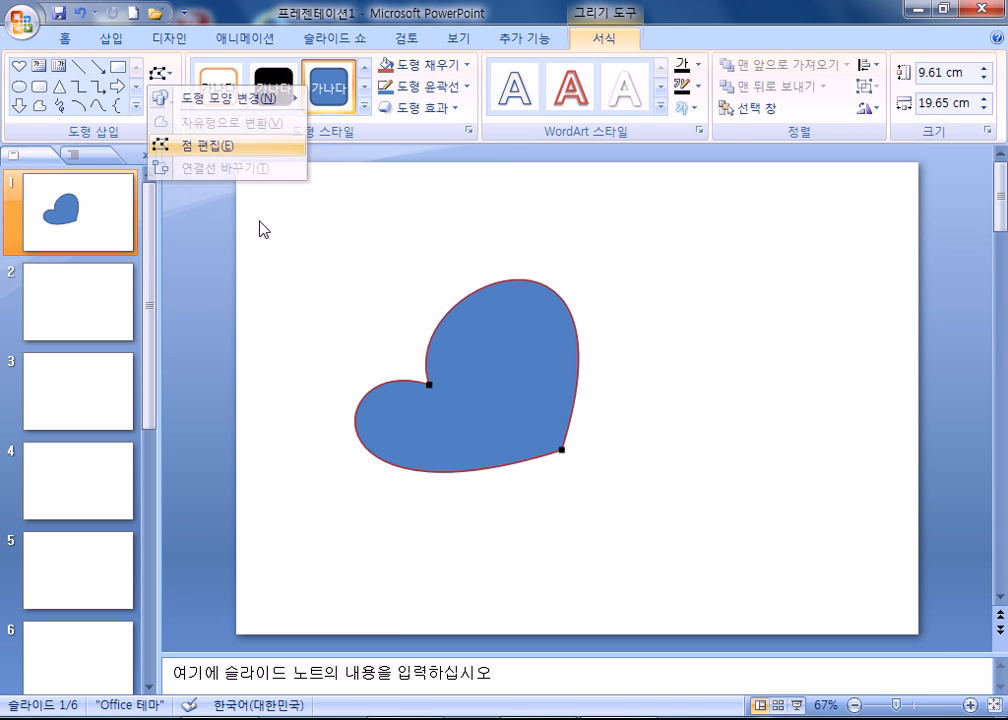
click(430, 384)
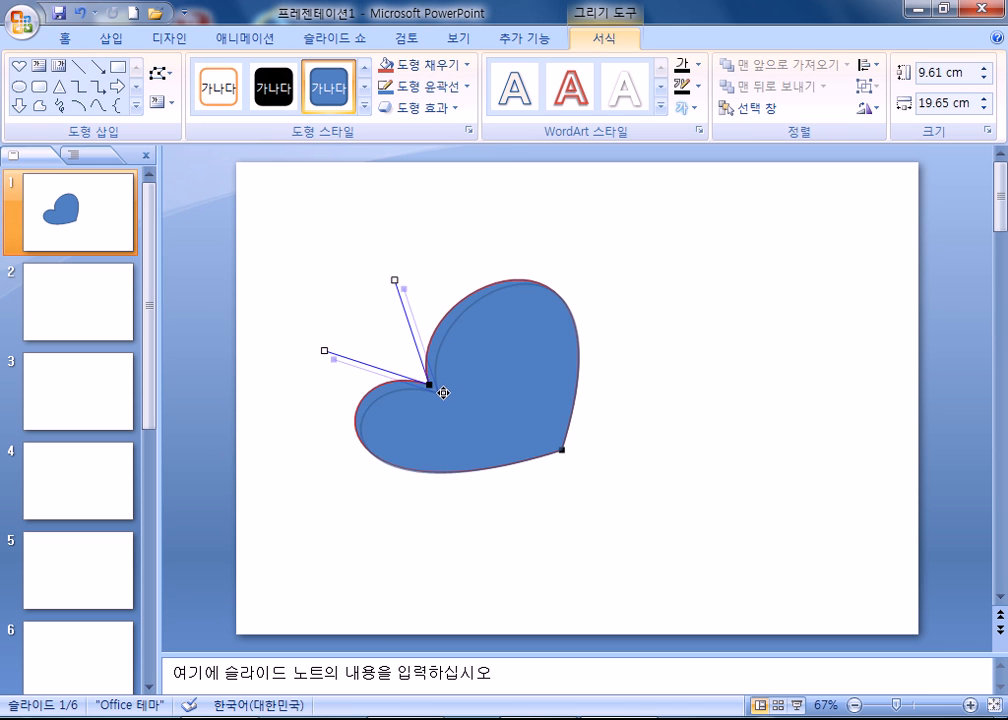
drag(440, 386, 447, 395)
click(533, 376)
drag(533, 376, 496, 343)
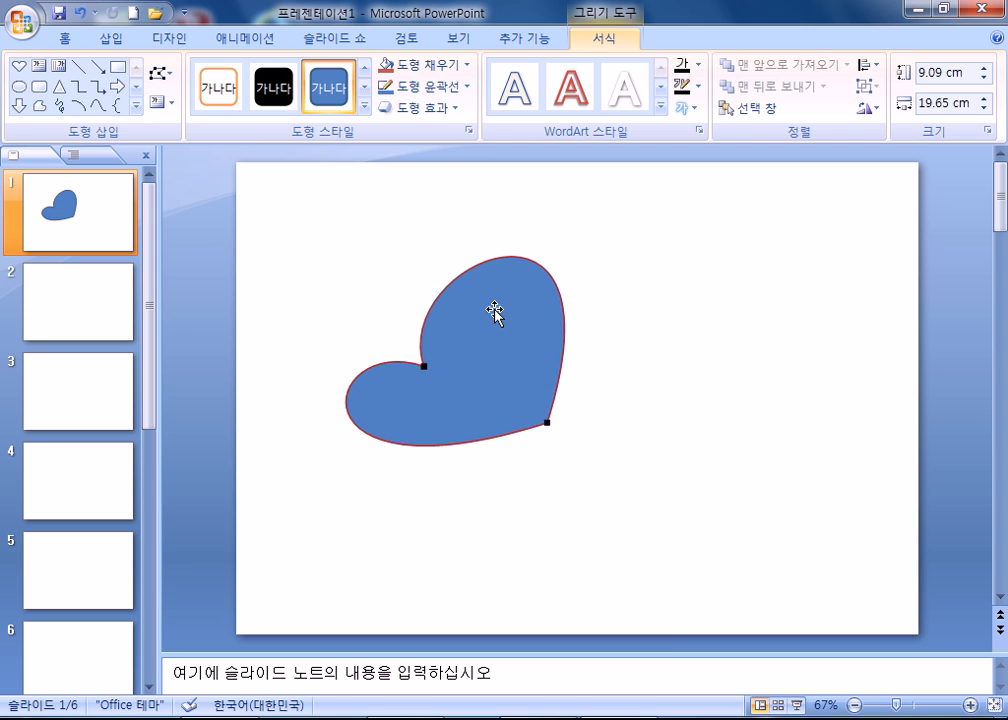
Switch the reshaped heart's fill to a picture or texture fill
right_click(495, 311)
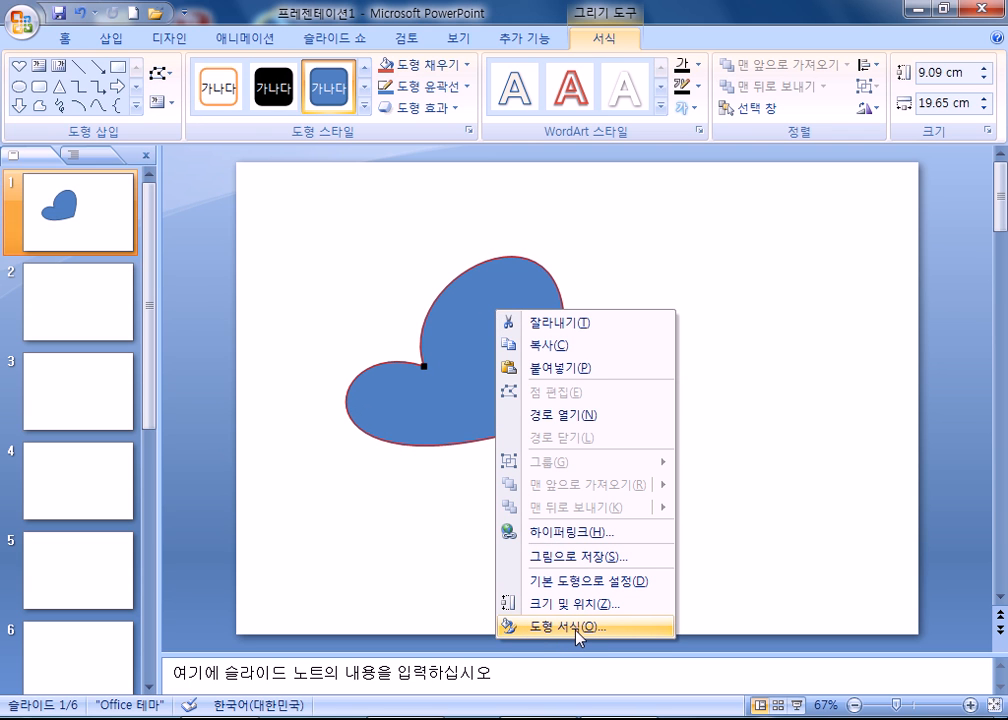
click(466, 296)
right_click(468, 297)
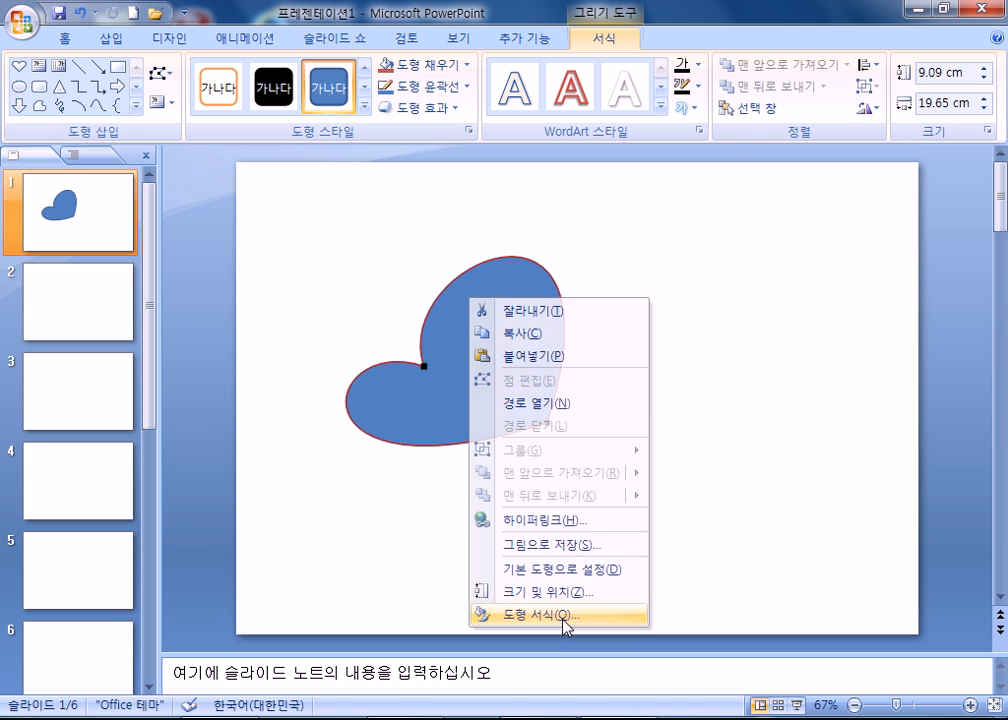
click(563, 615)
drag(504, 150, 820, 40)
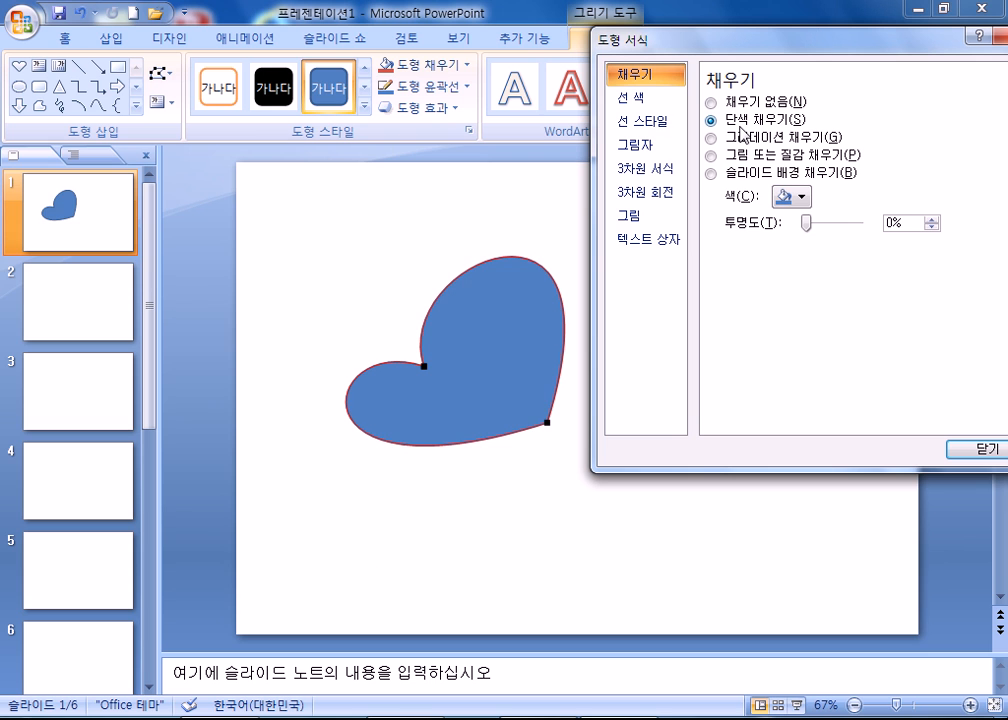
click(720, 157)
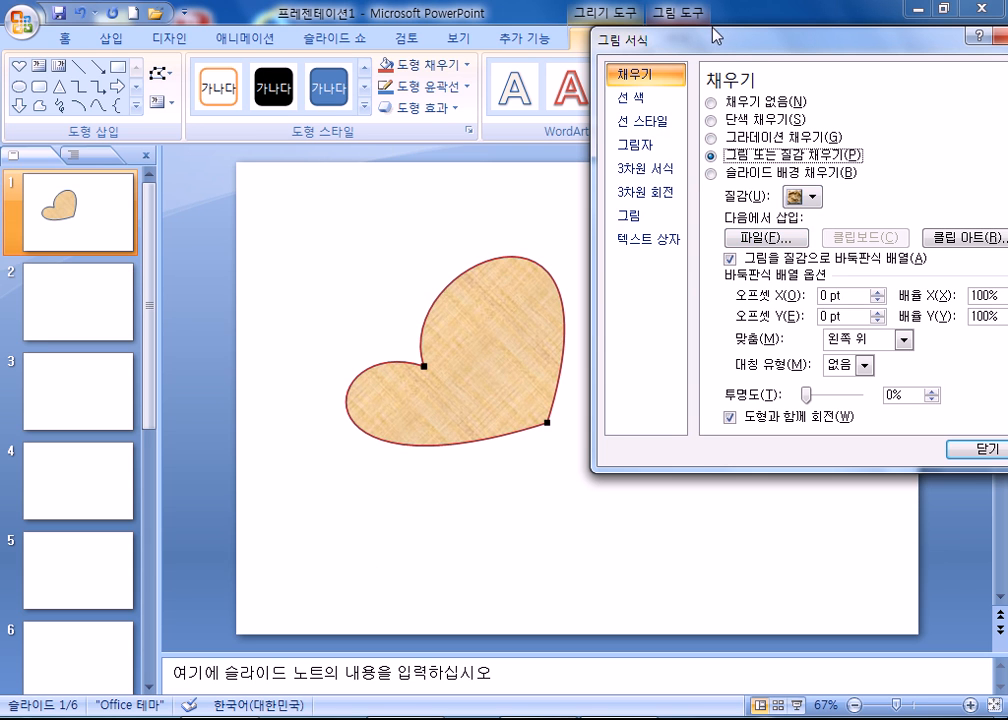
drag(697, 40, 607, 30)
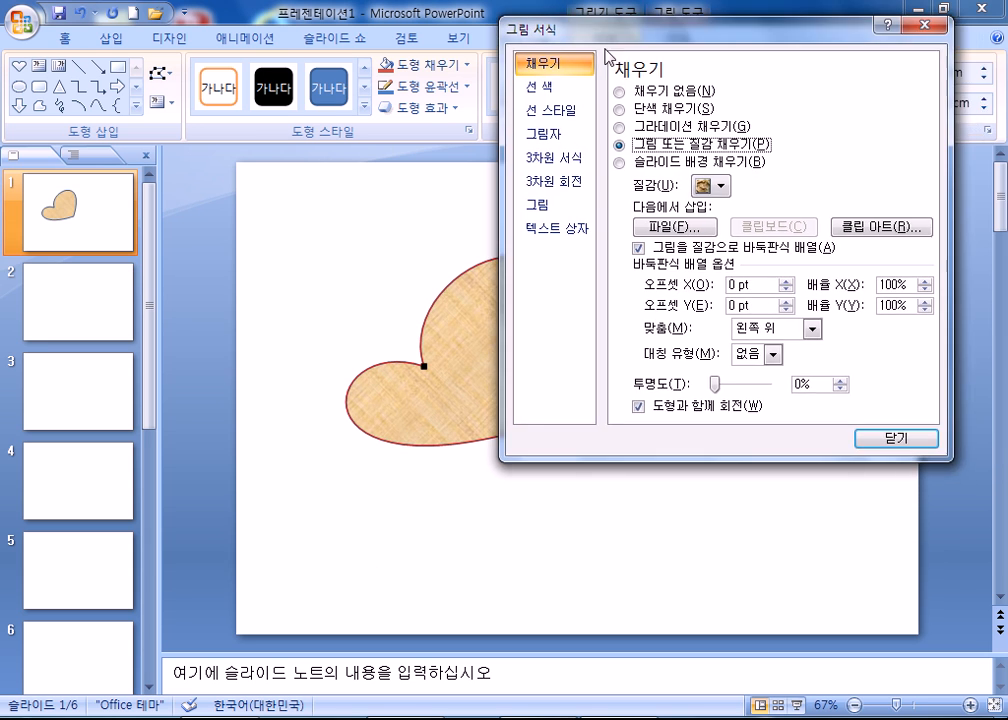
Fill the heart with 그림2.bmp from the ITQ Picture folder in the documents library
click(655, 228)
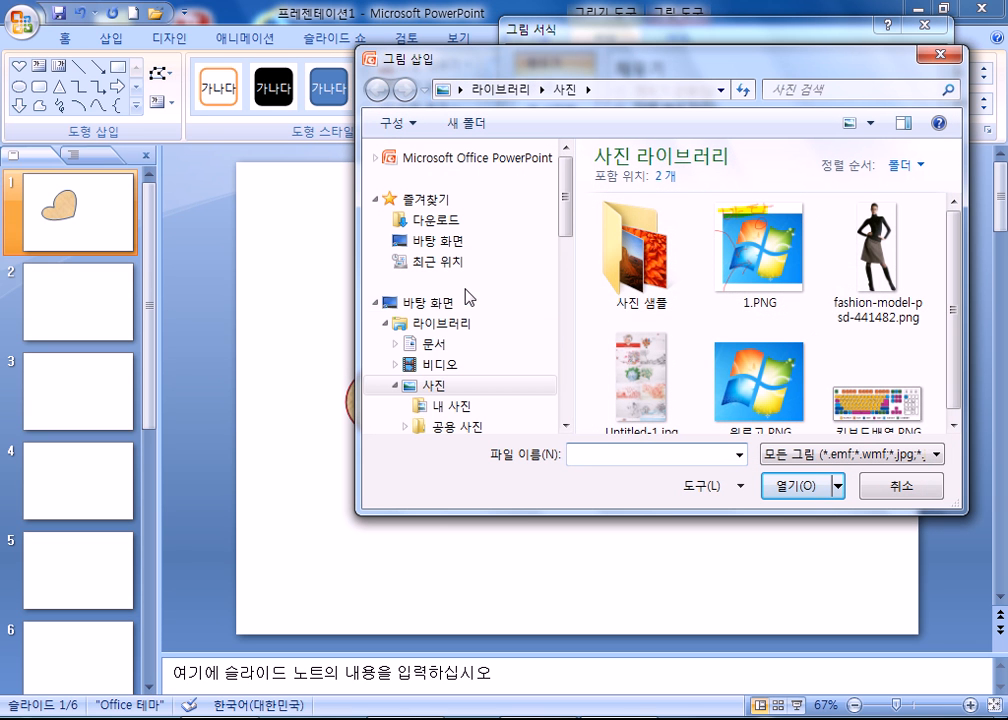
click(484, 344)
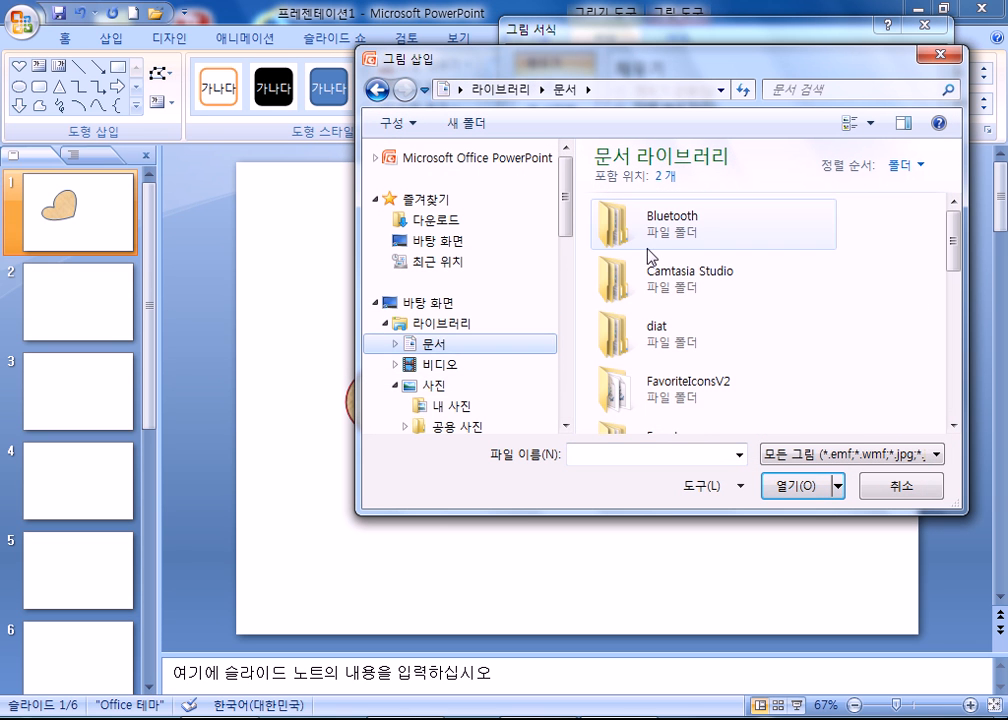
scroll(660, 350, down, 3)
double_click(668, 345)
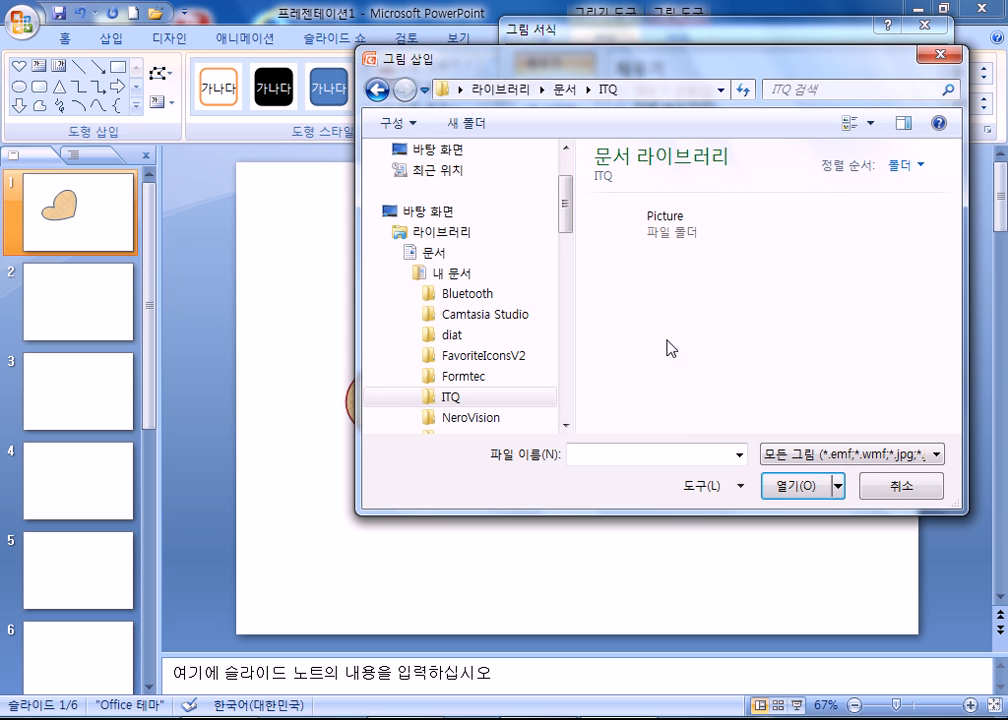
double_click(650, 227)
click(731, 322)
scroll(733, 322, down, 3)
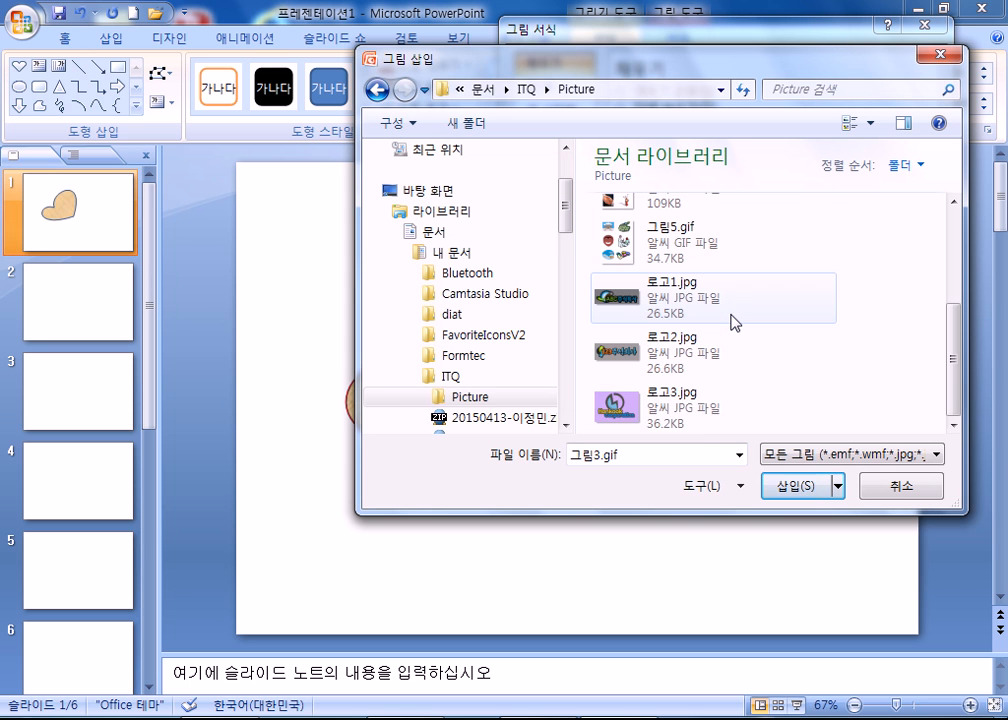
scroll(731, 322, up, 3)
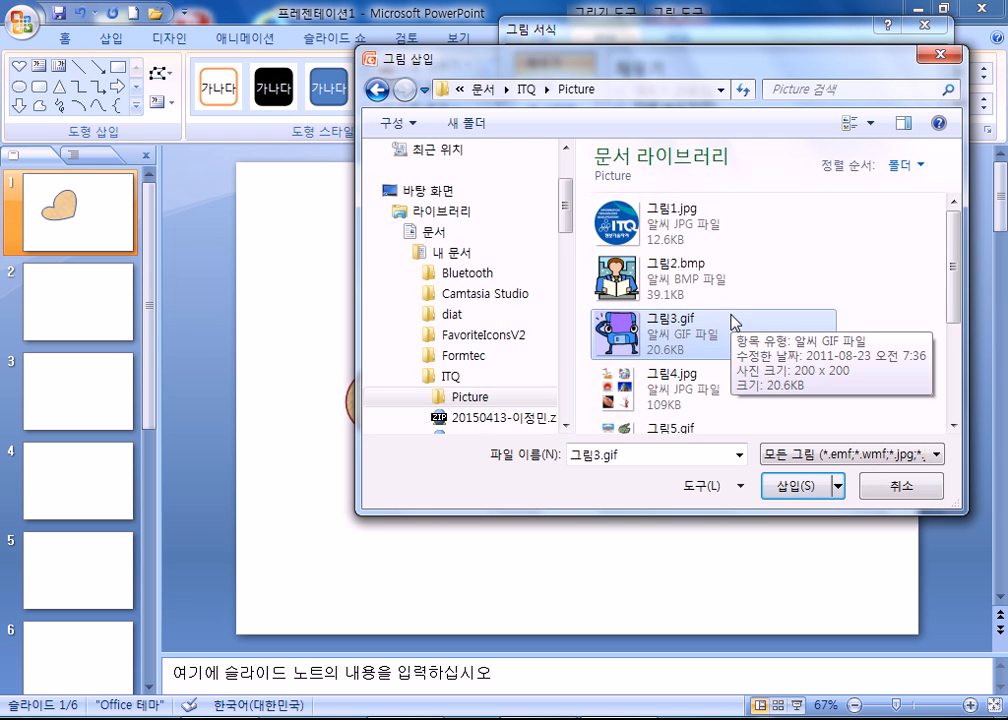
click(686, 278)
click(806, 485)
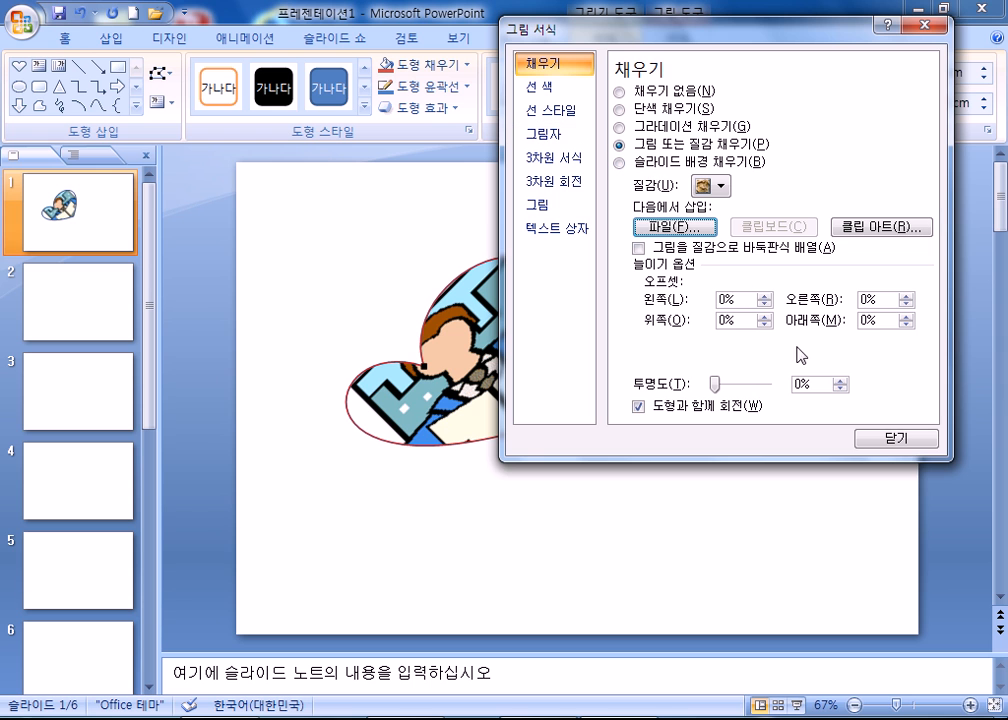
click(886, 440)
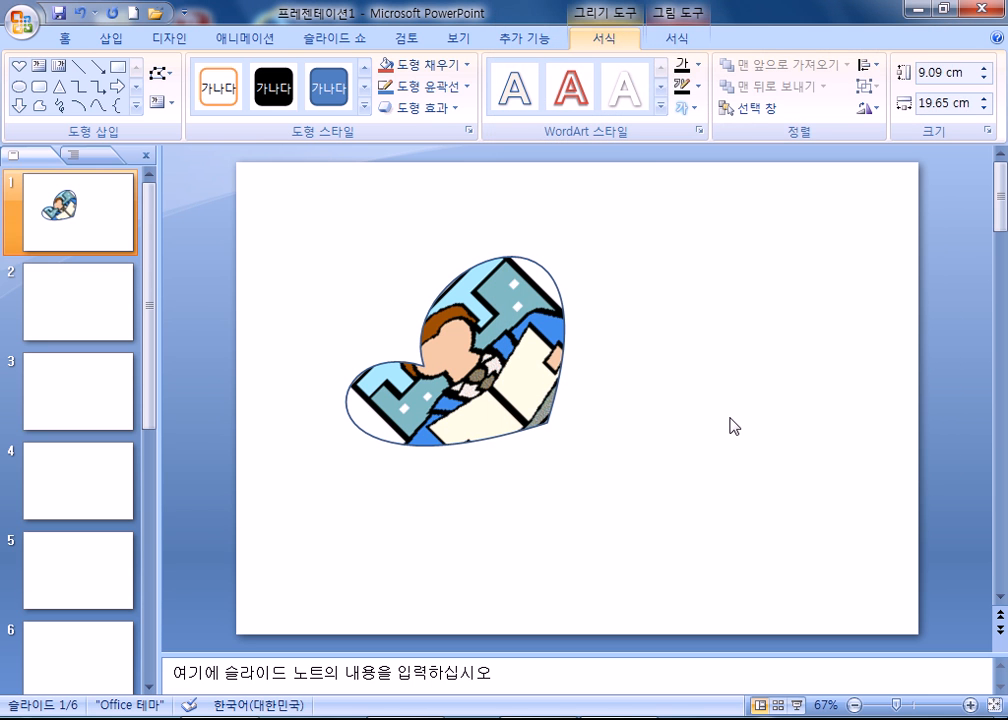
Reinsert 그림2.bmp as the heart's picture fill through its picture formatting settings
click(458, 350)
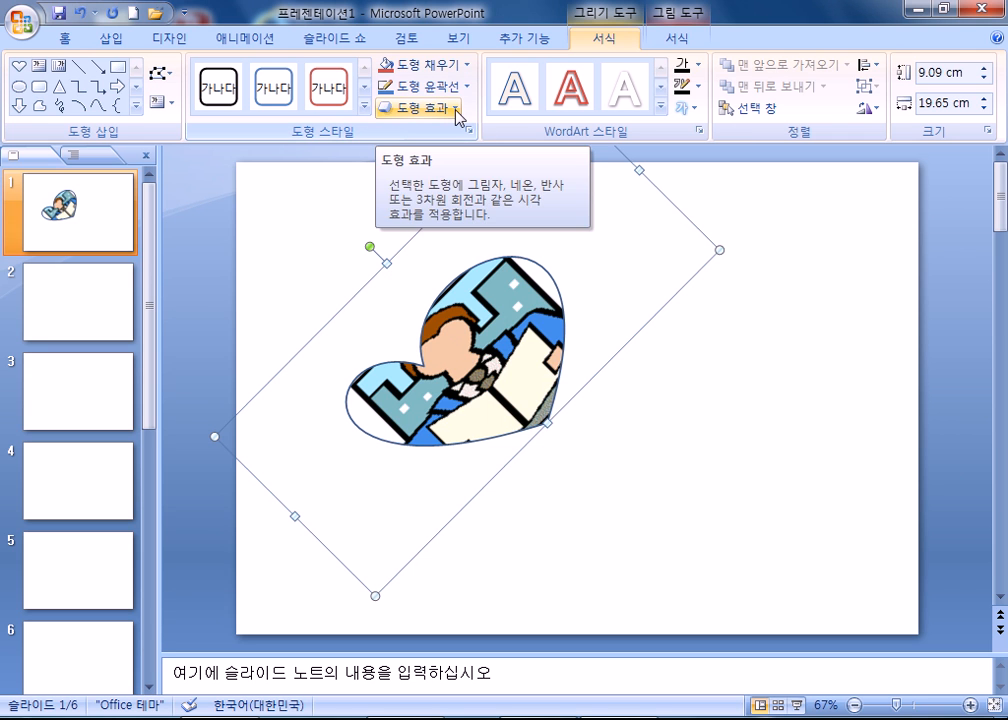
click(676, 38)
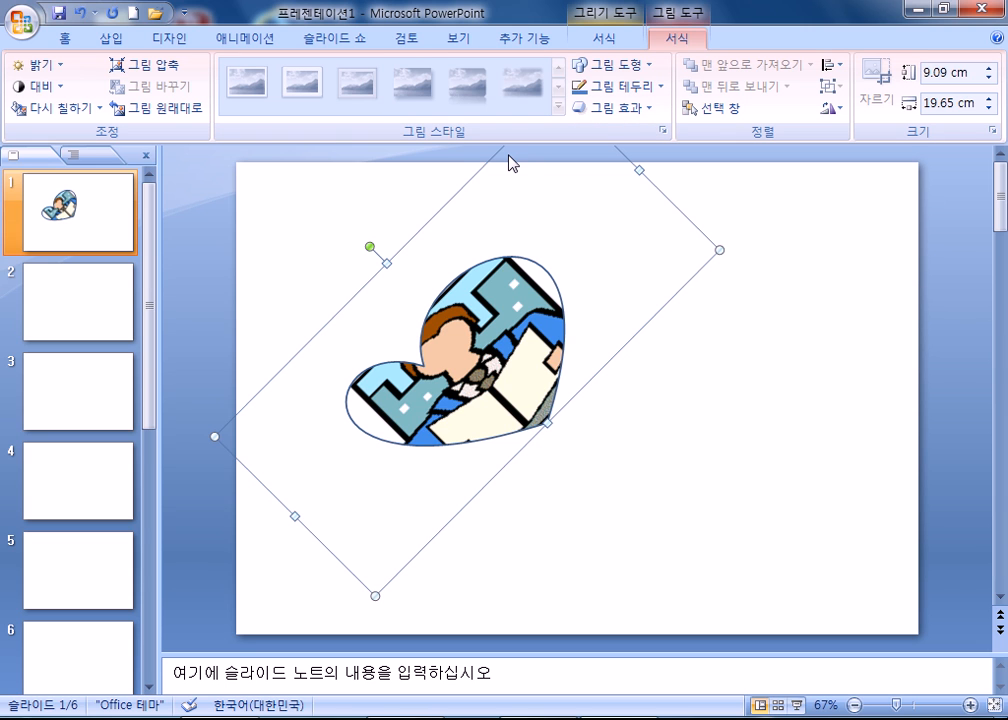
right_click(438, 353)
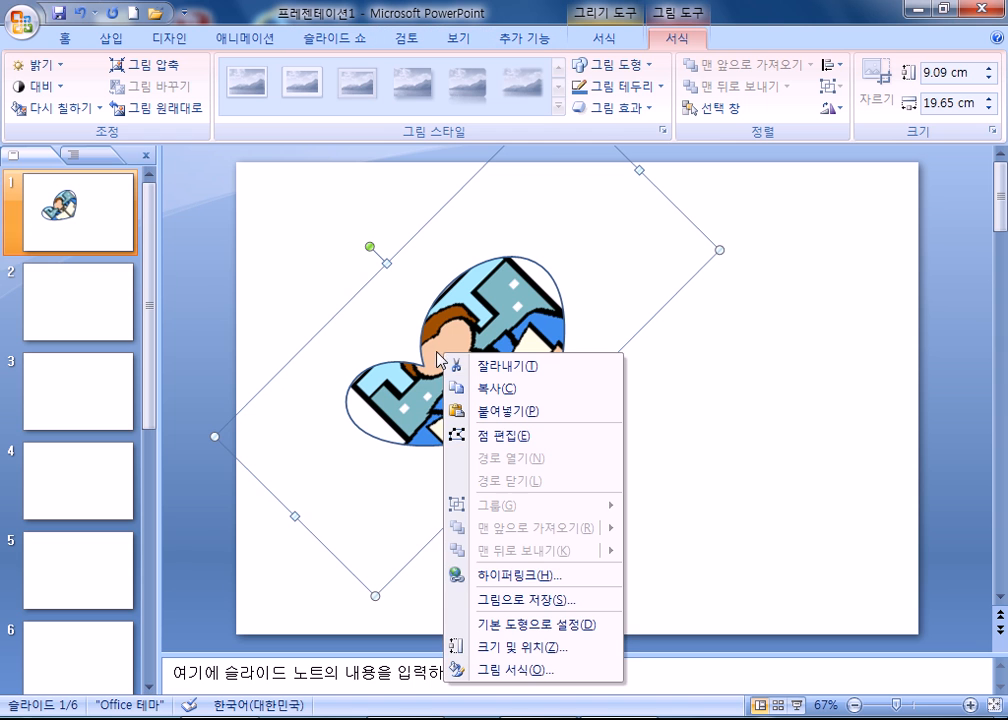
click(519, 672)
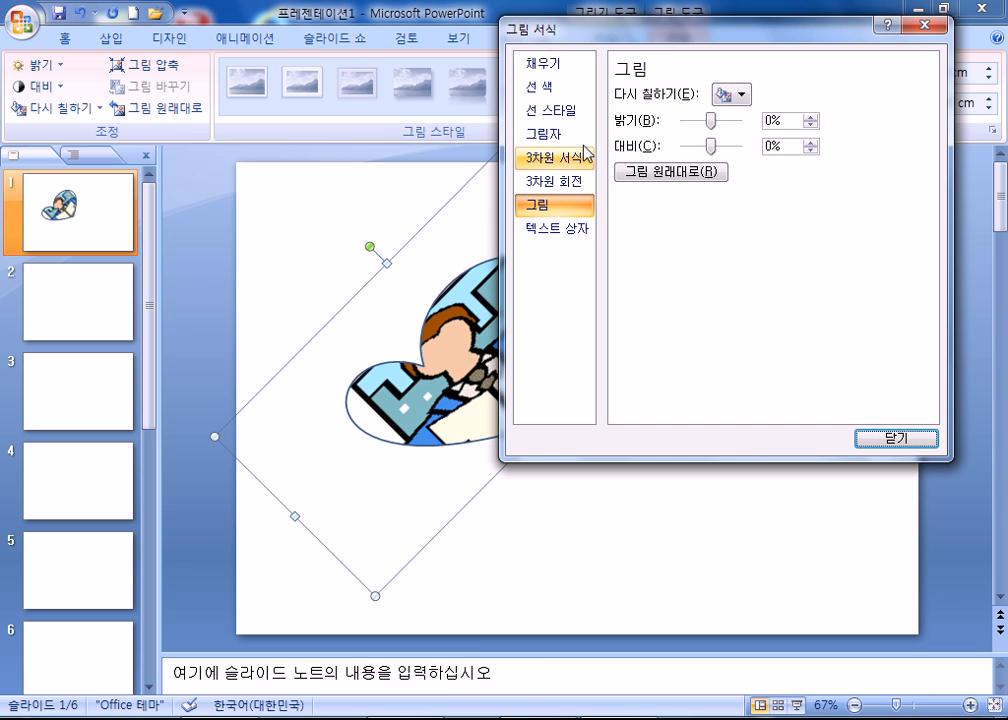
click(566, 63)
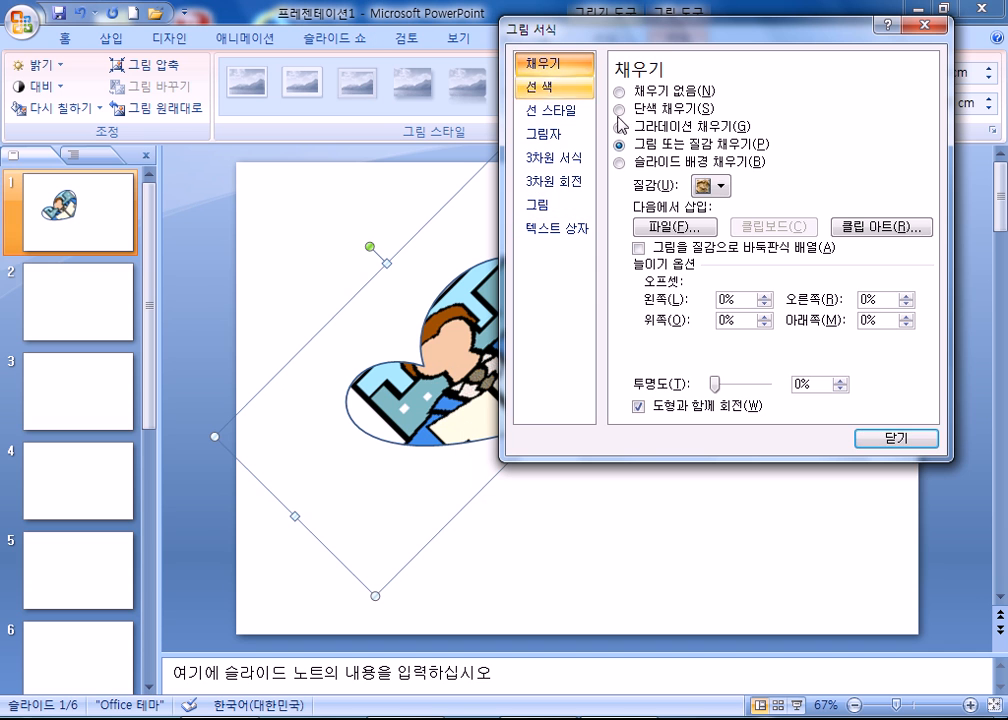
click(659, 226)
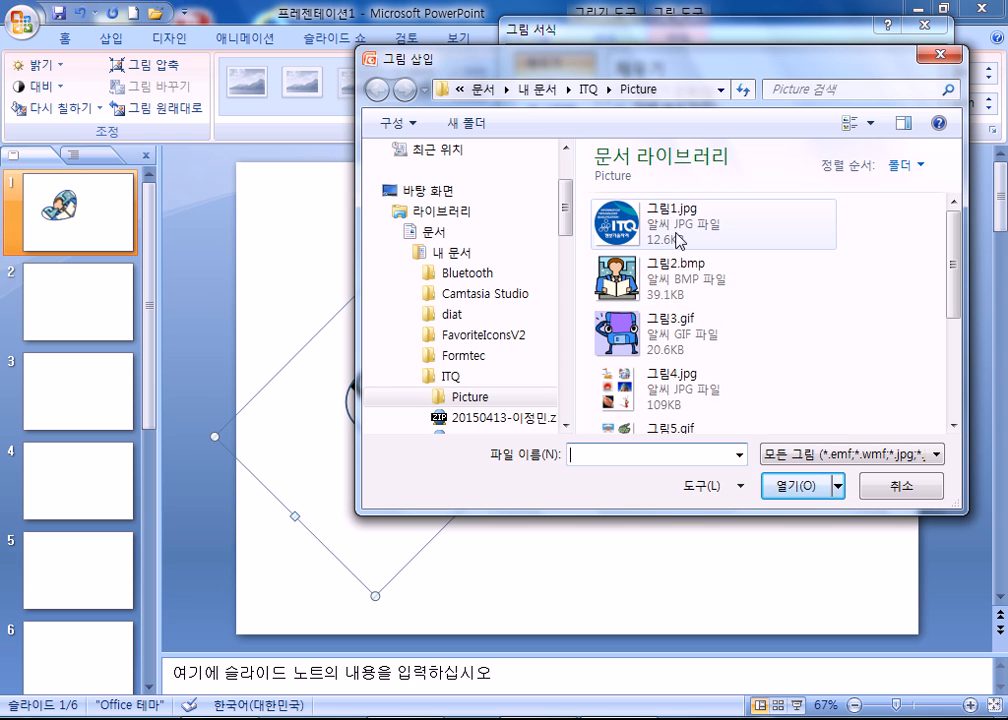
click(670, 288)
click(774, 488)
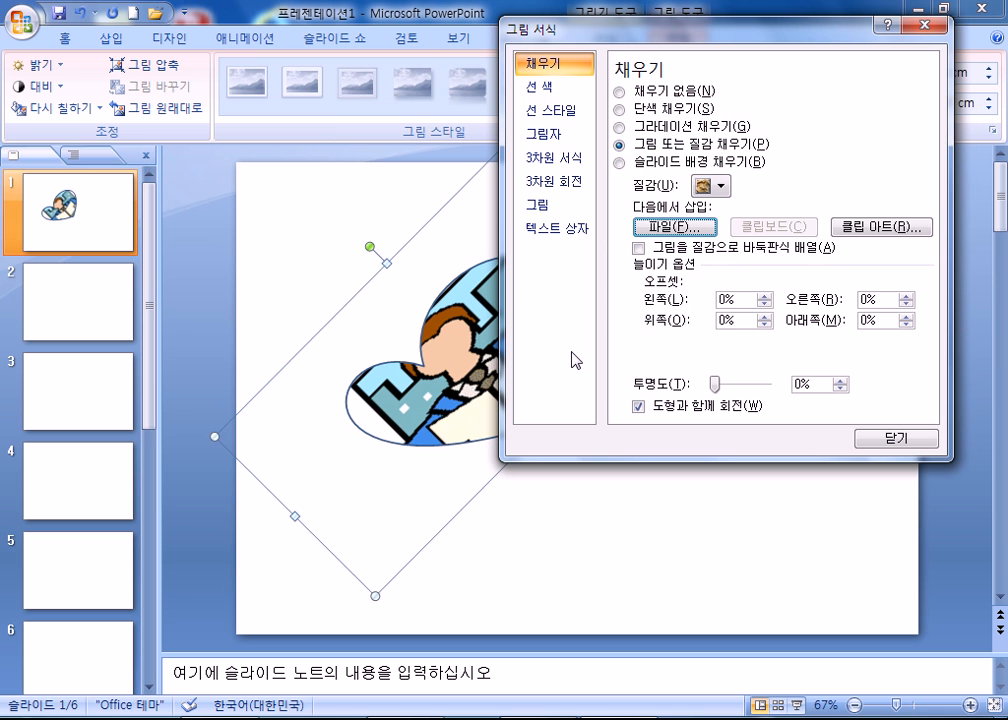
click(890, 446)
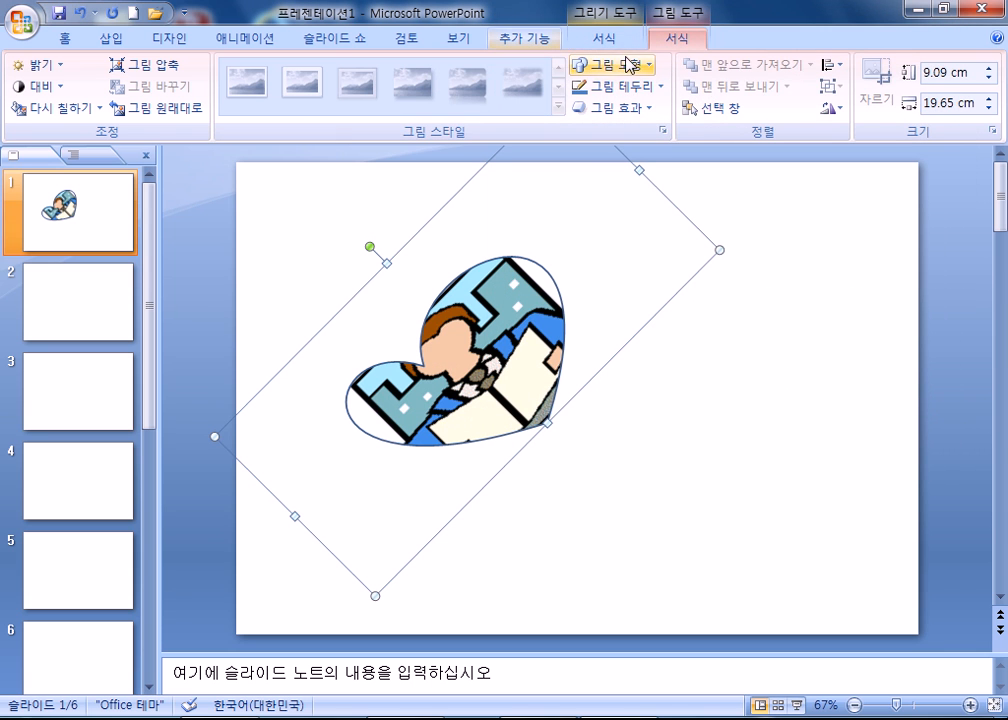
Apply a 5-point soft edge effect to the picture-filled heart
click(604, 39)
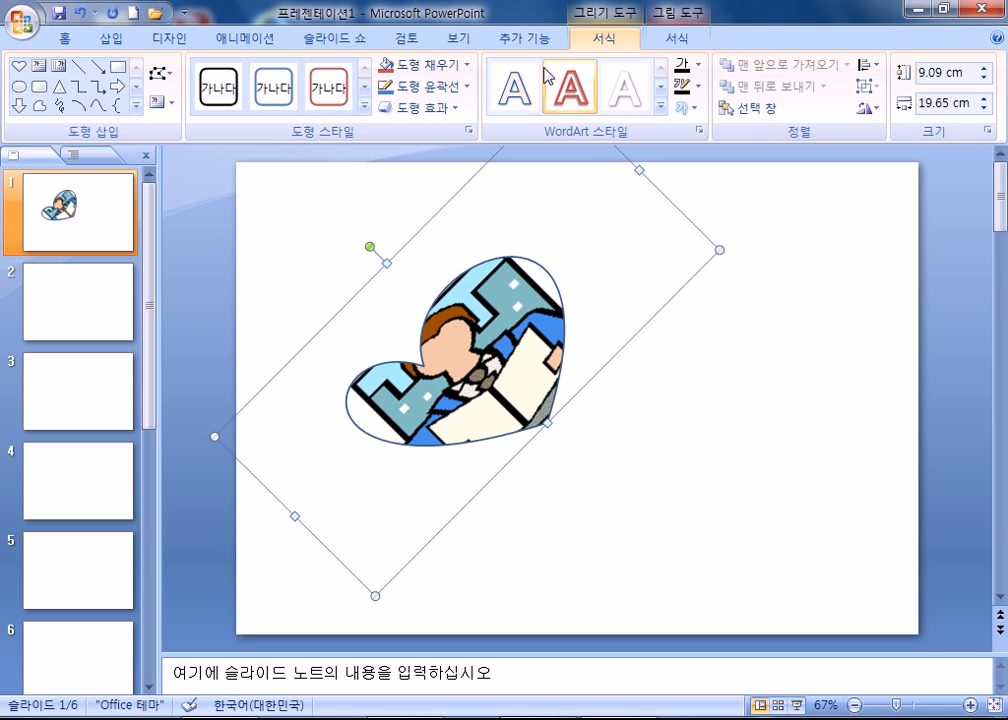
click(441, 112)
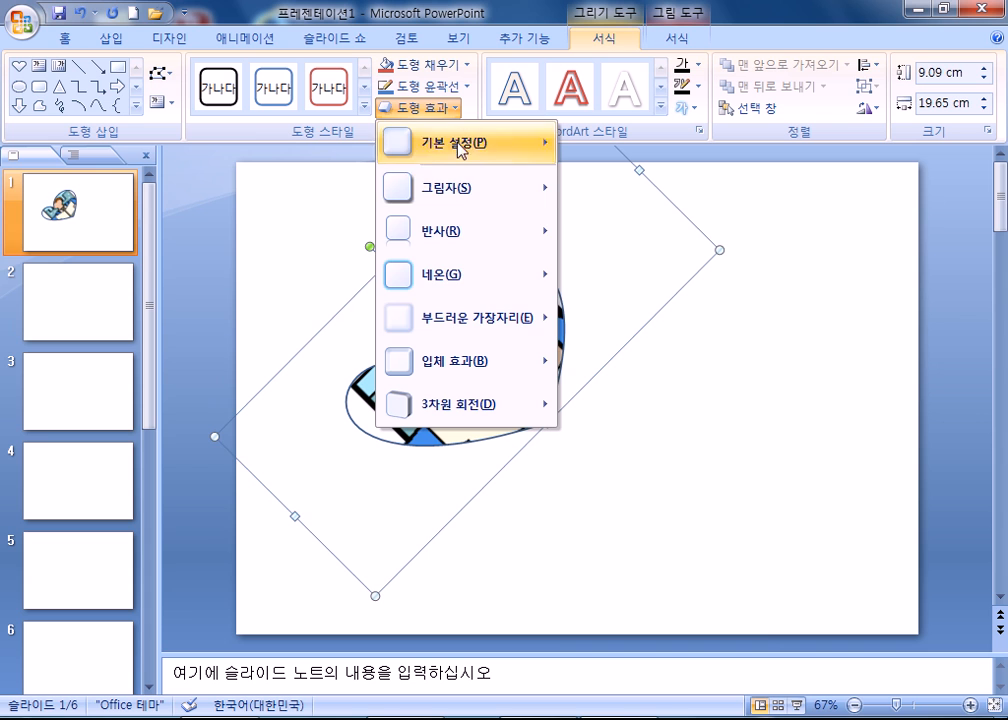
mouse_move(481, 330)
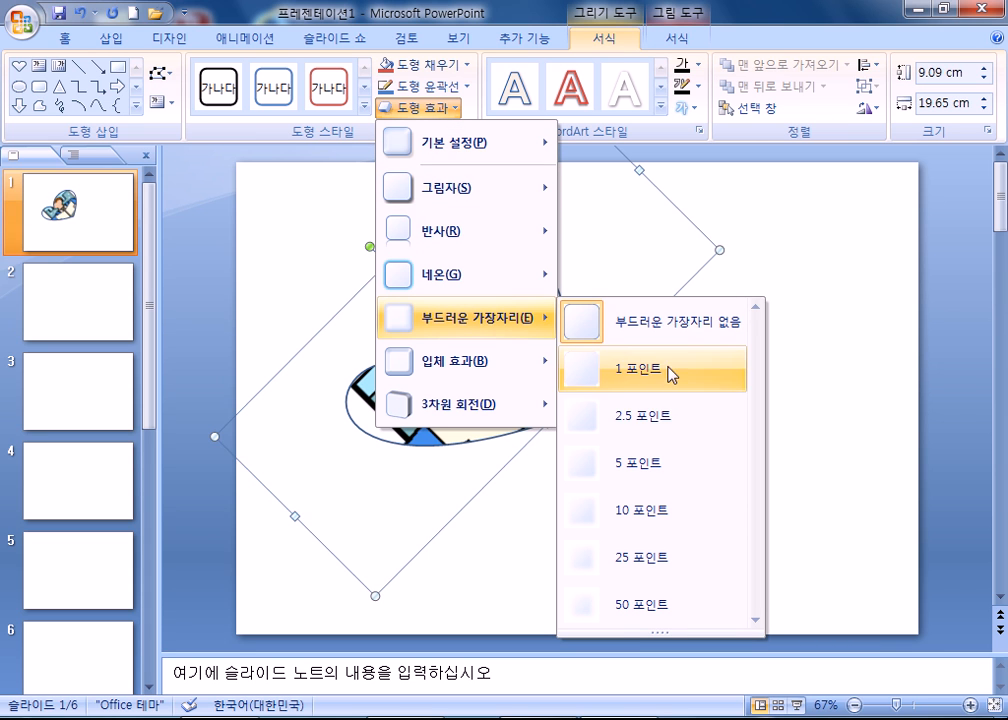
click(660, 456)
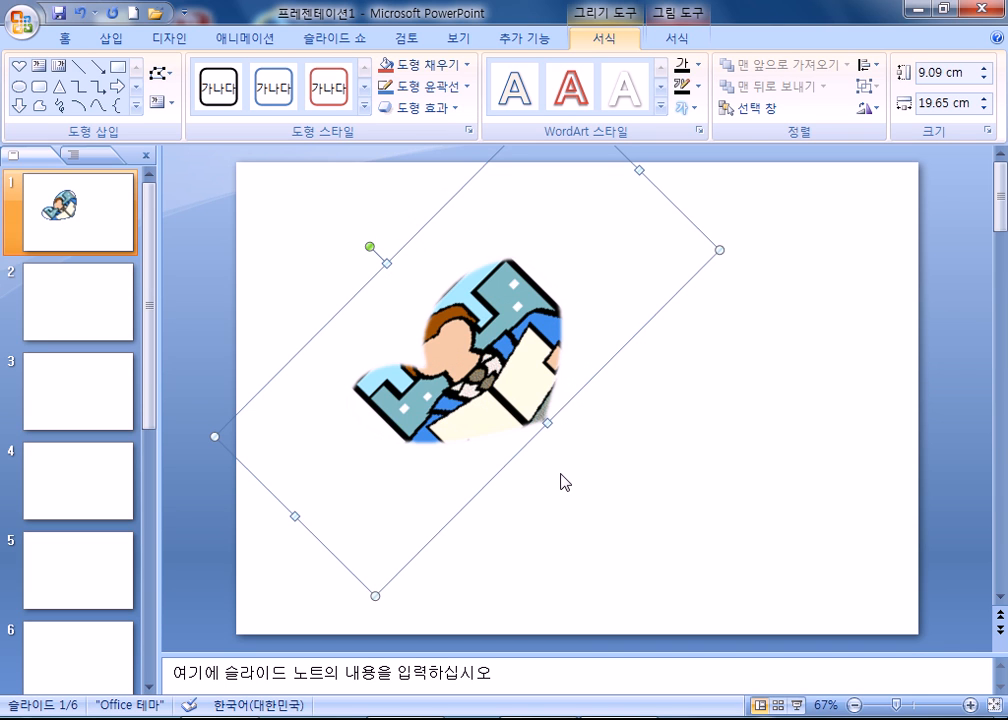
click(697, 432)
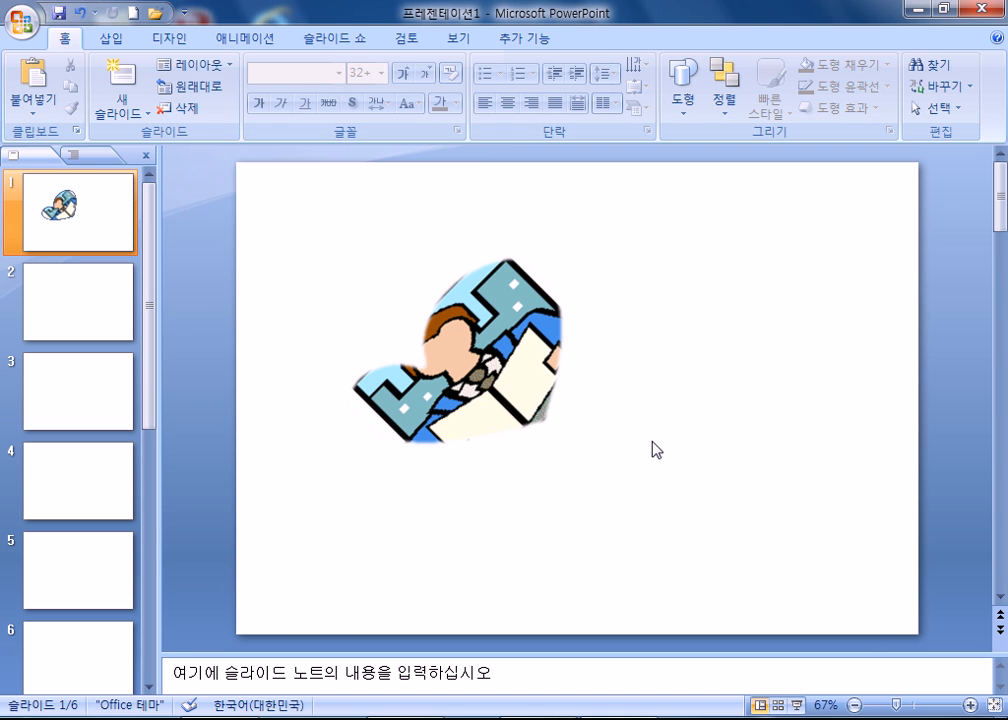
Delete the picture-filled heart and draw an ellipse about 11 cm wide and 9.2 cm high on the first slide
drag(505, 350, 512, 372)
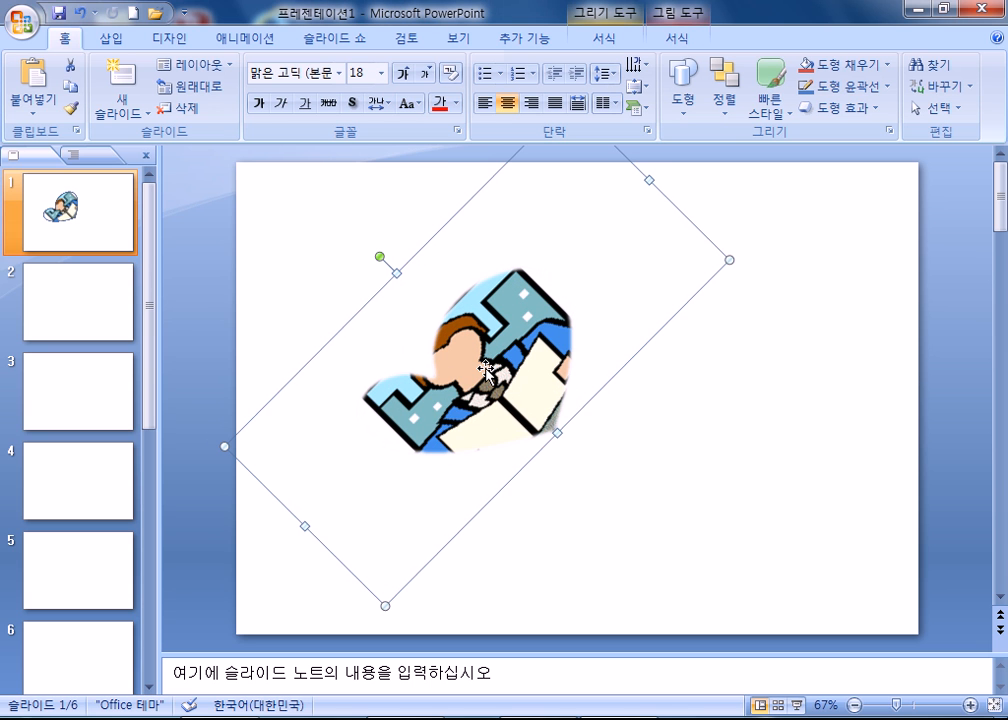
key(Delete)
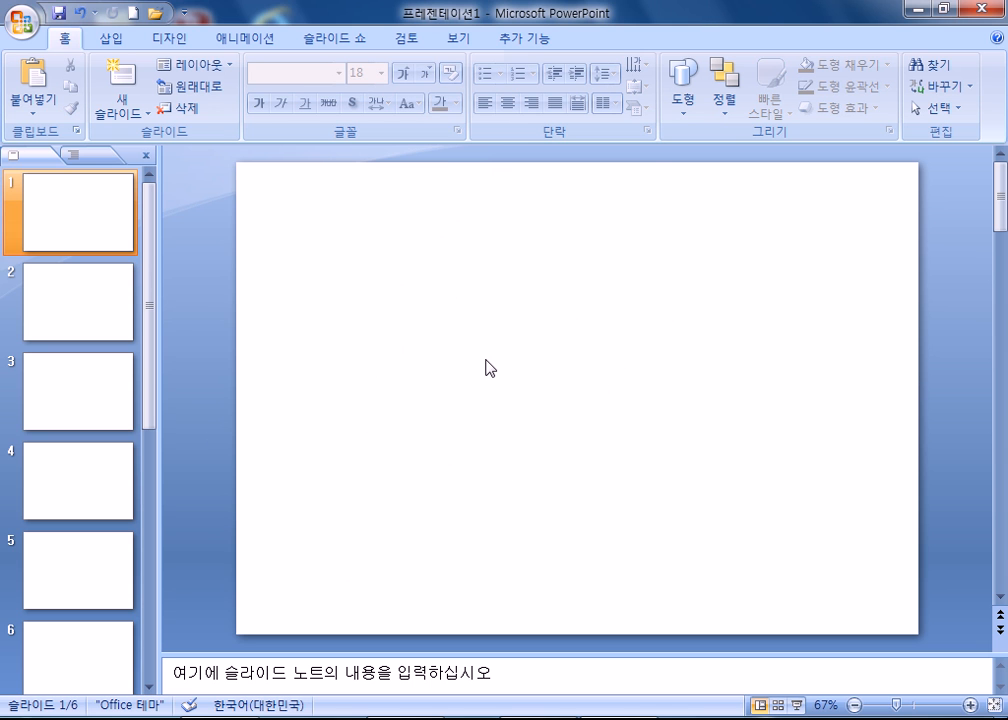
click(115, 39)
click(199, 99)
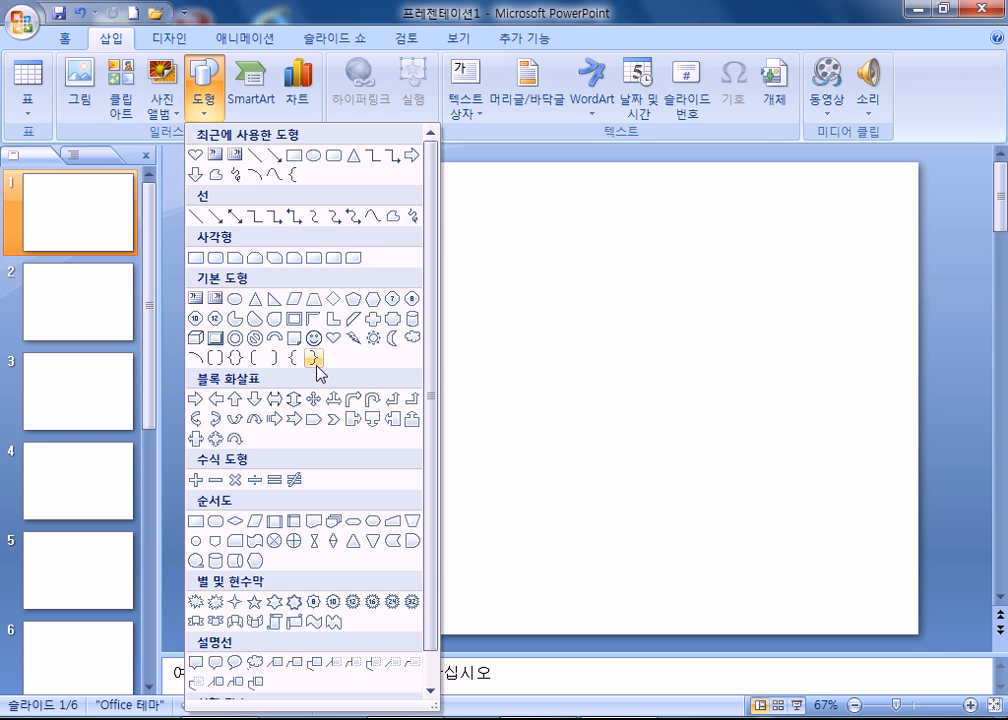
click(235, 300)
drag(398, 264, 672, 493)
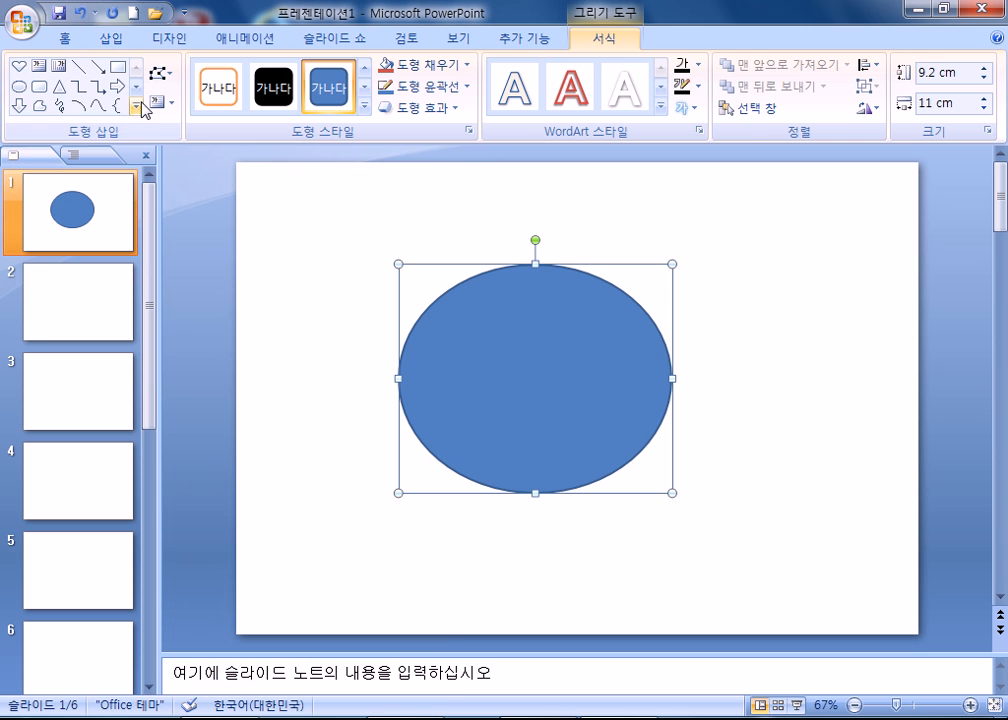
Edit the ellipse's points, pulling the top point deep inside as a notch and the lower-left point slightly inward
click(159, 73)
click(189, 120)
click(159, 73)
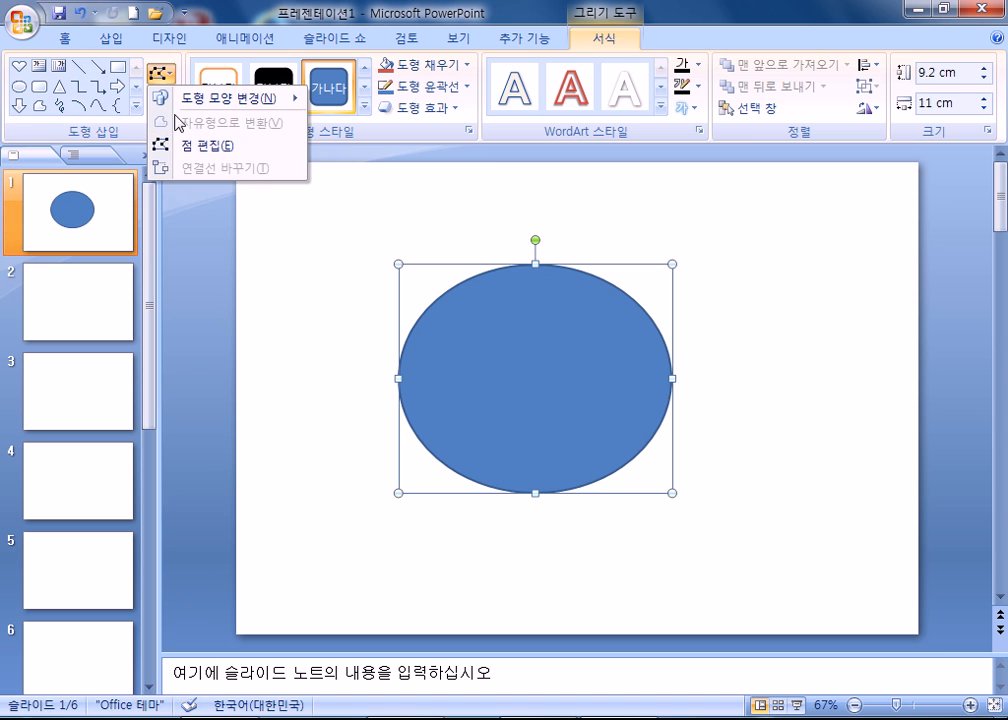
click(188, 147)
drag(536, 265, 488, 427)
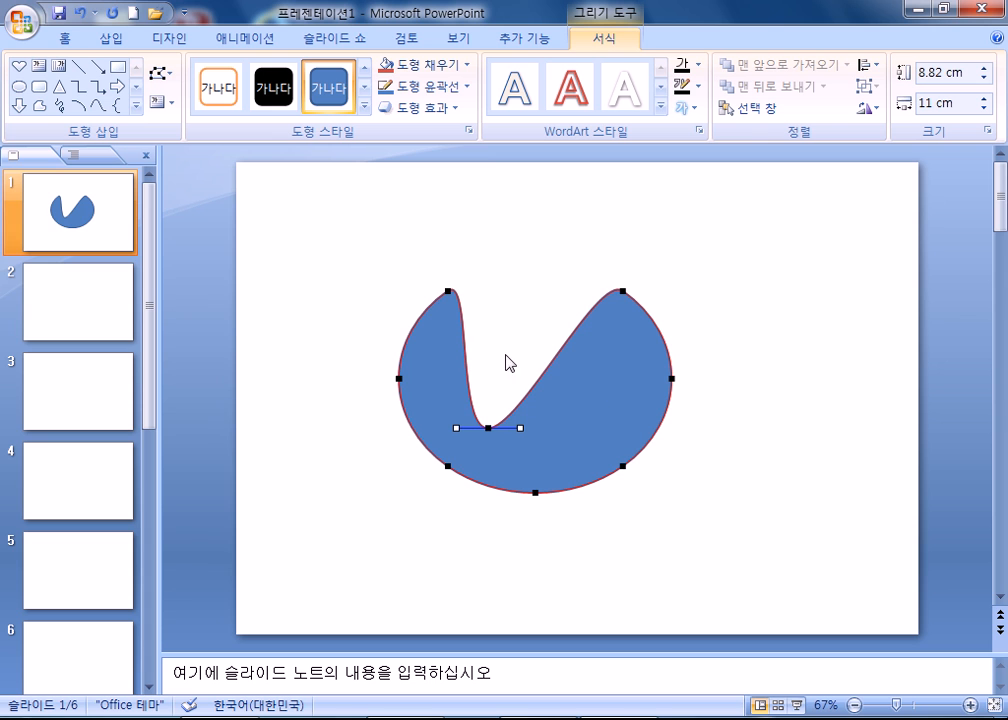
drag(443, 466, 468, 448)
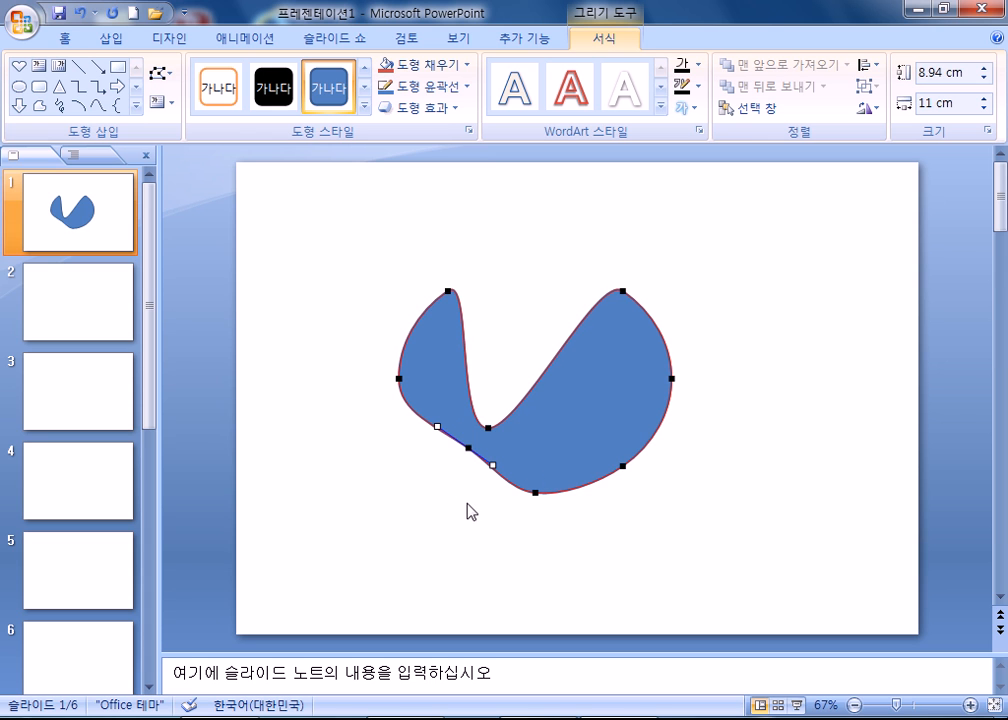
click(758, 457)
Rotate the reshaped ellipse counterclockwise and move it up and to the left on the slide
click(635, 353)
drag(536, 245, 375, 264)
click(753, 517)
drag(615, 305, 548, 295)
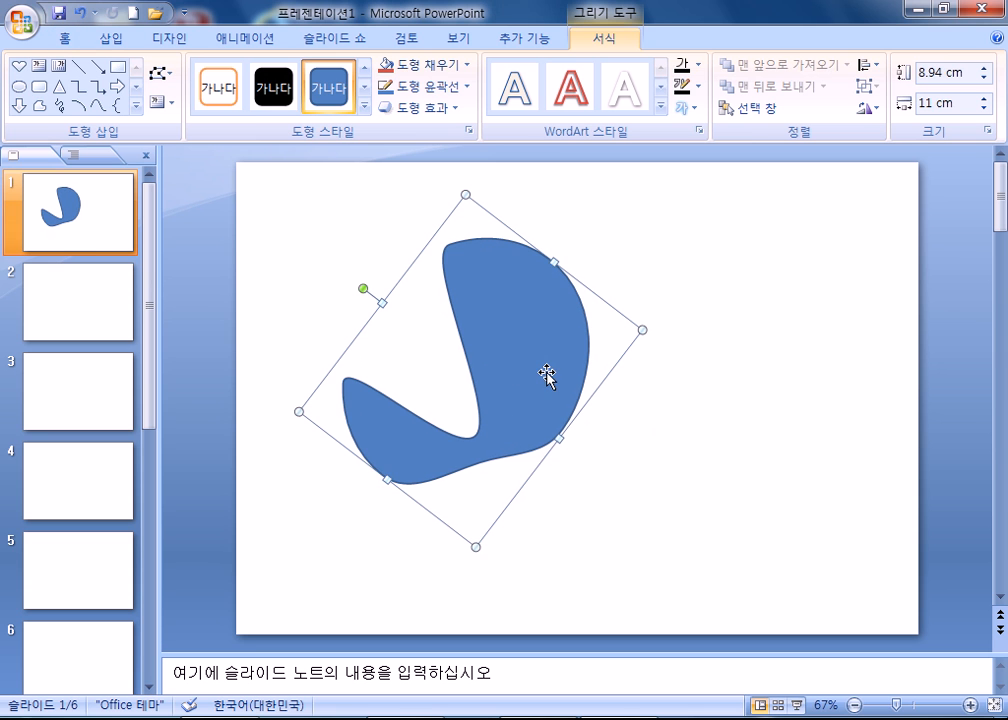
Fill the rotated, reshaped ellipse with the picture 그림1.jpg from the ITQ Picture folder
right_click(547, 291)
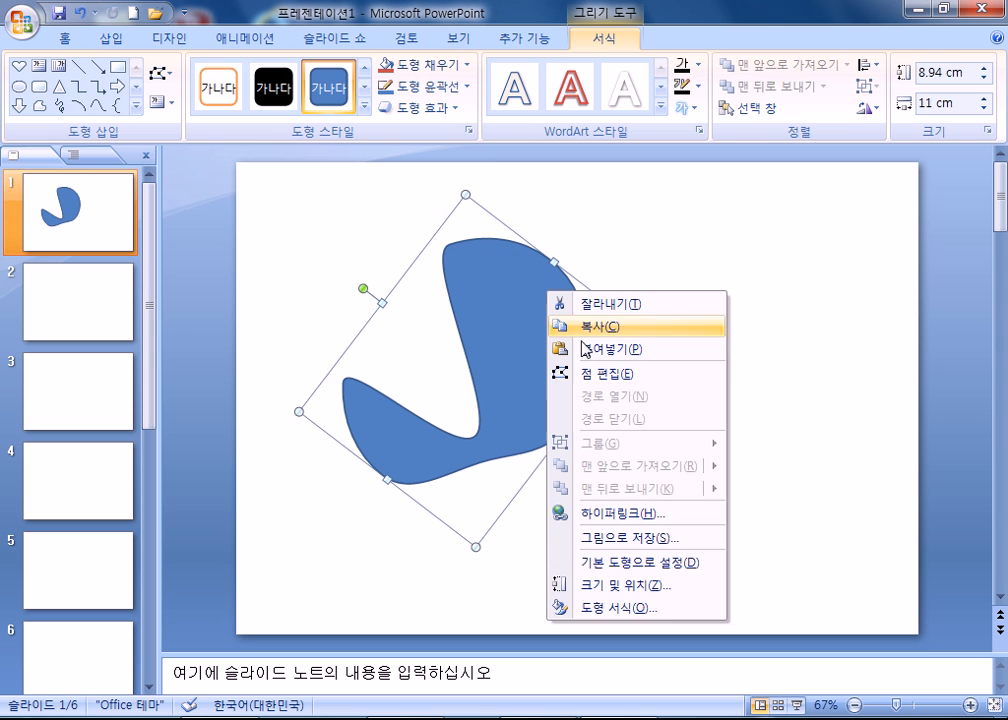
click(610, 603)
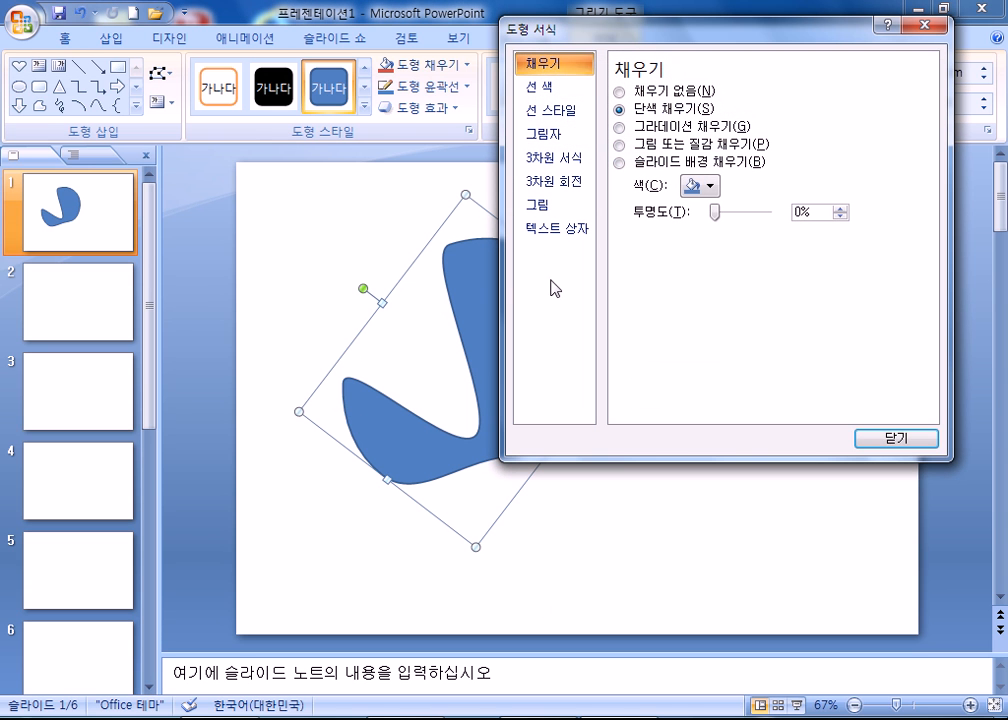
click(620, 145)
click(668, 229)
click(651, 241)
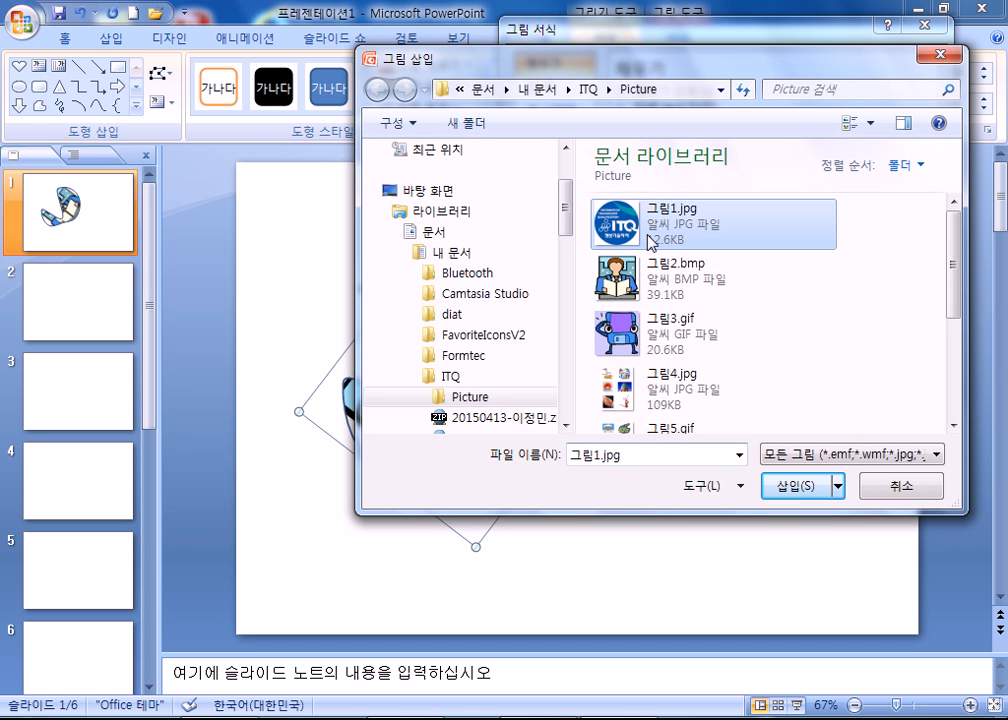
click(790, 486)
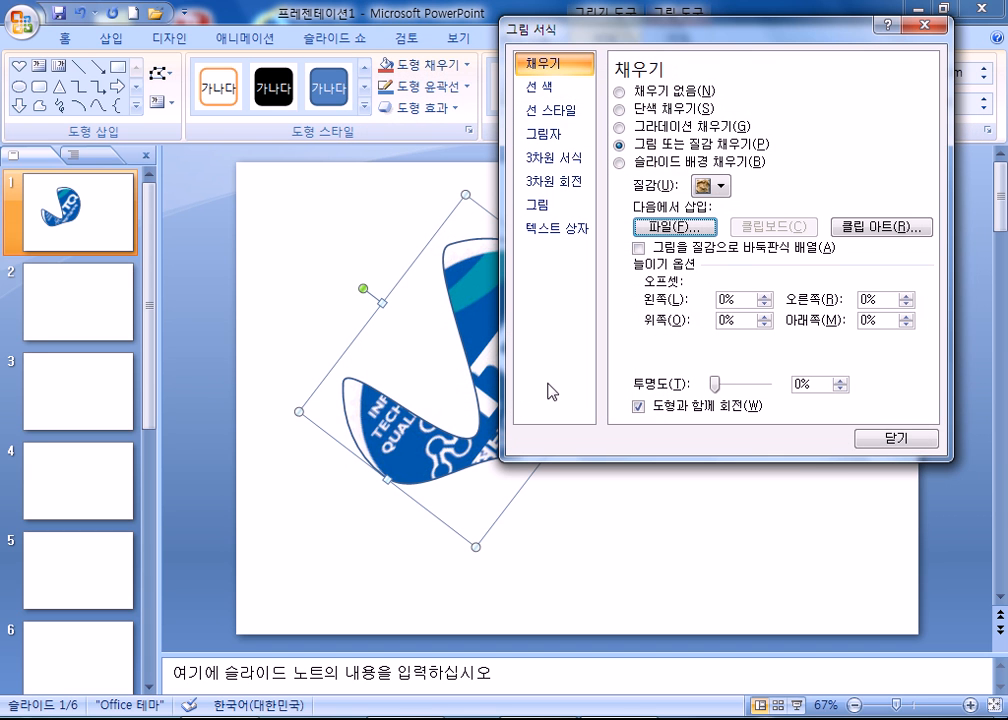
click(886, 440)
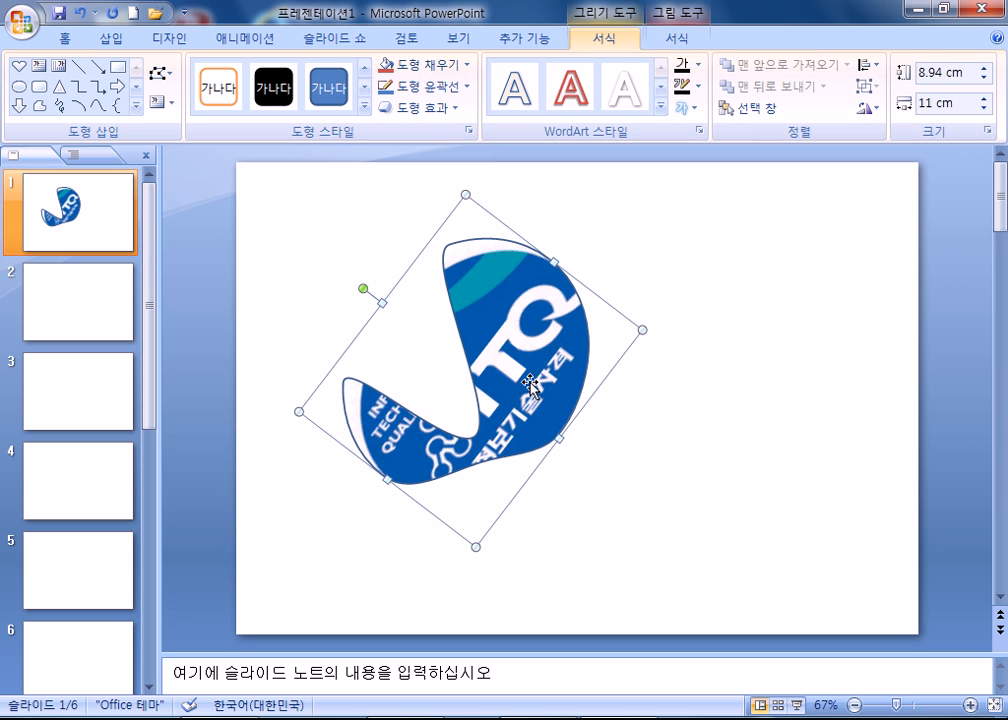
Apply a 5-point soft edge effect to the picture-filled ellipse
click(427, 112)
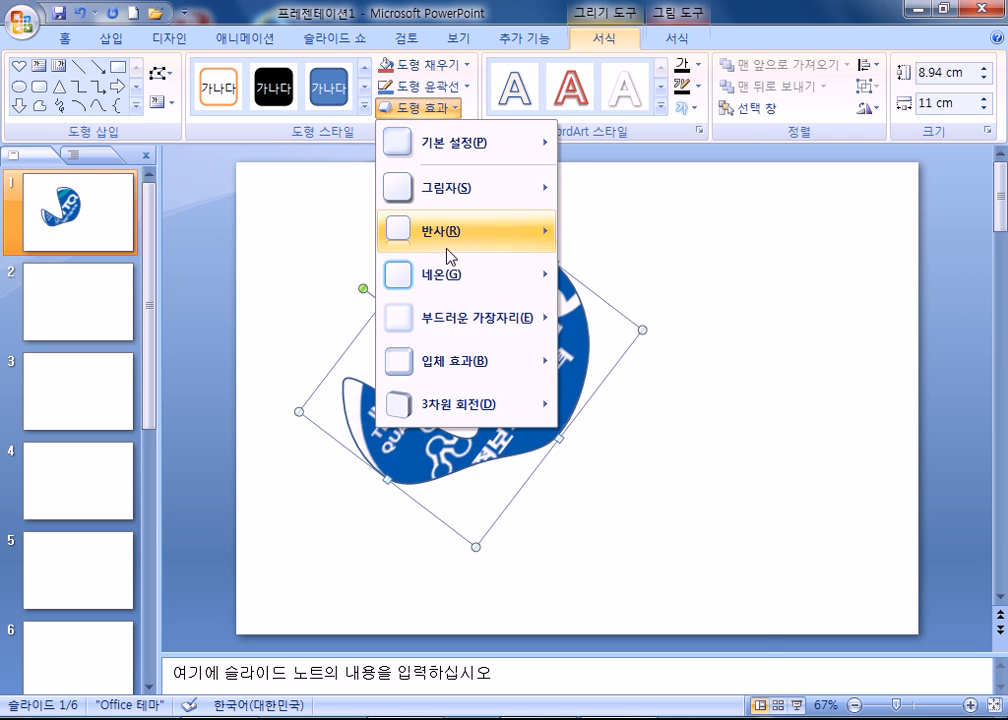
mouse_move(461, 321)
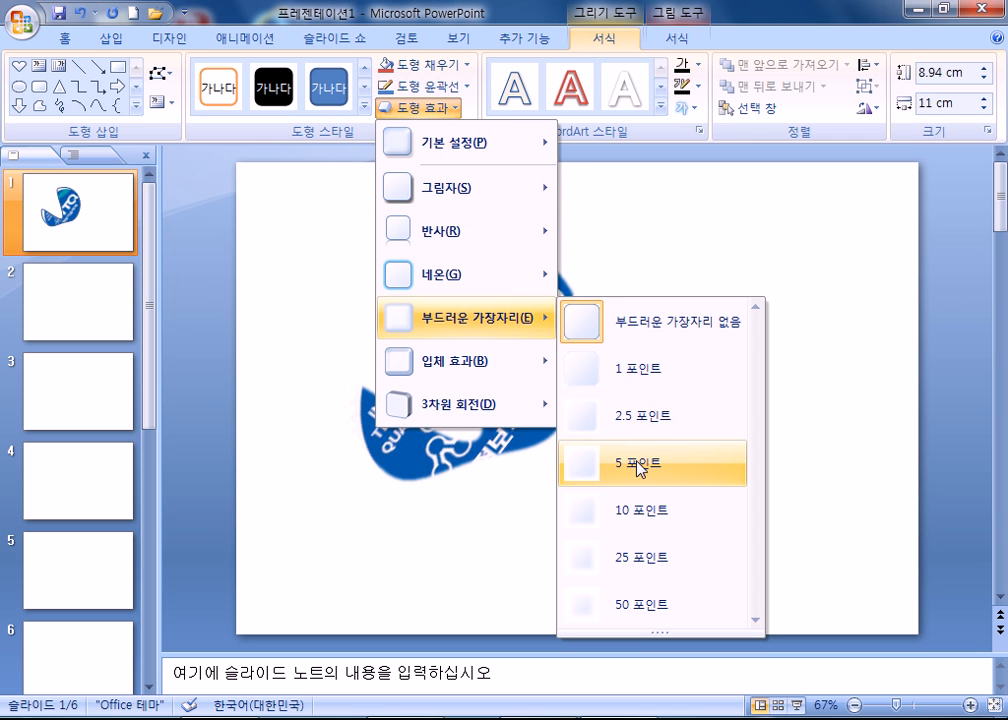
click(639, 455)
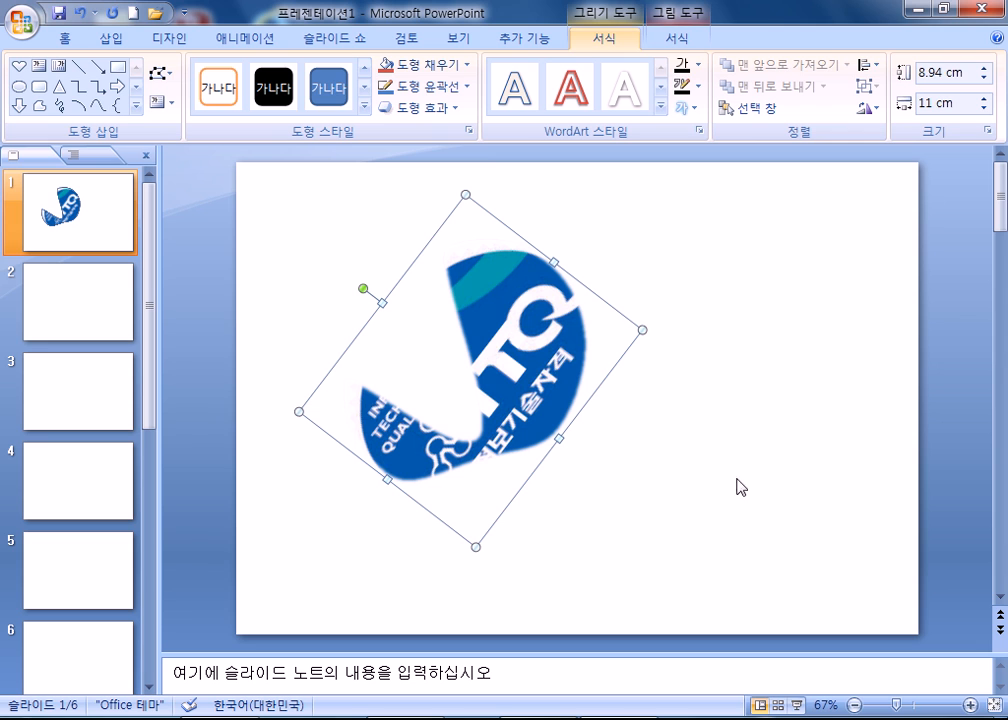
Delete the picture-filled, soft-edged ellipse from the first slide
click(742, 477)
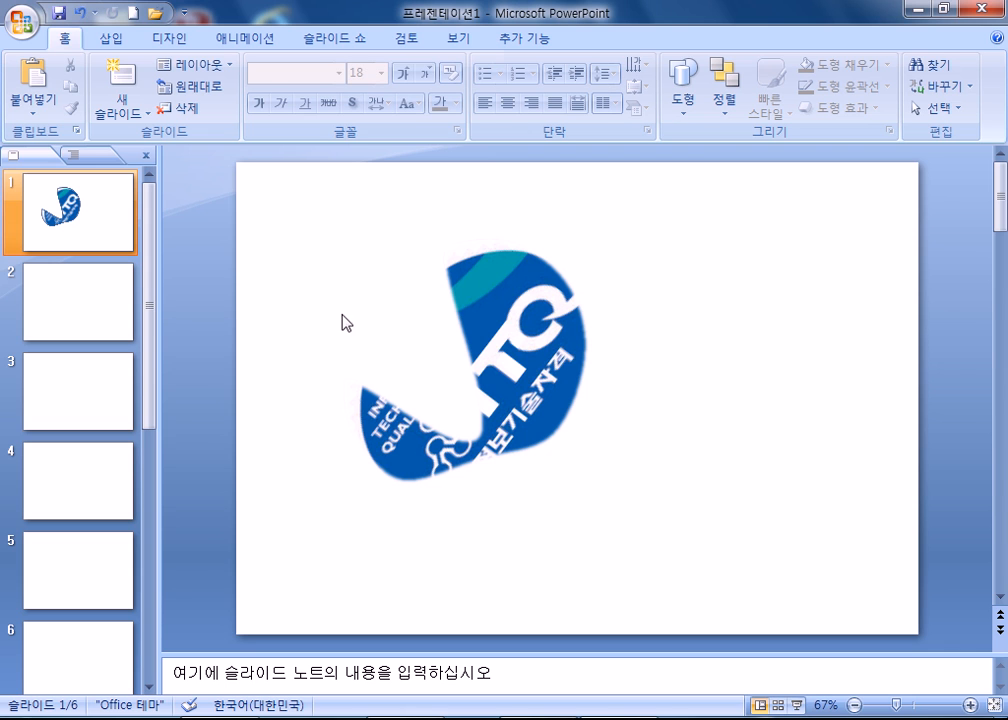
drag(448, 270, 493, 278)
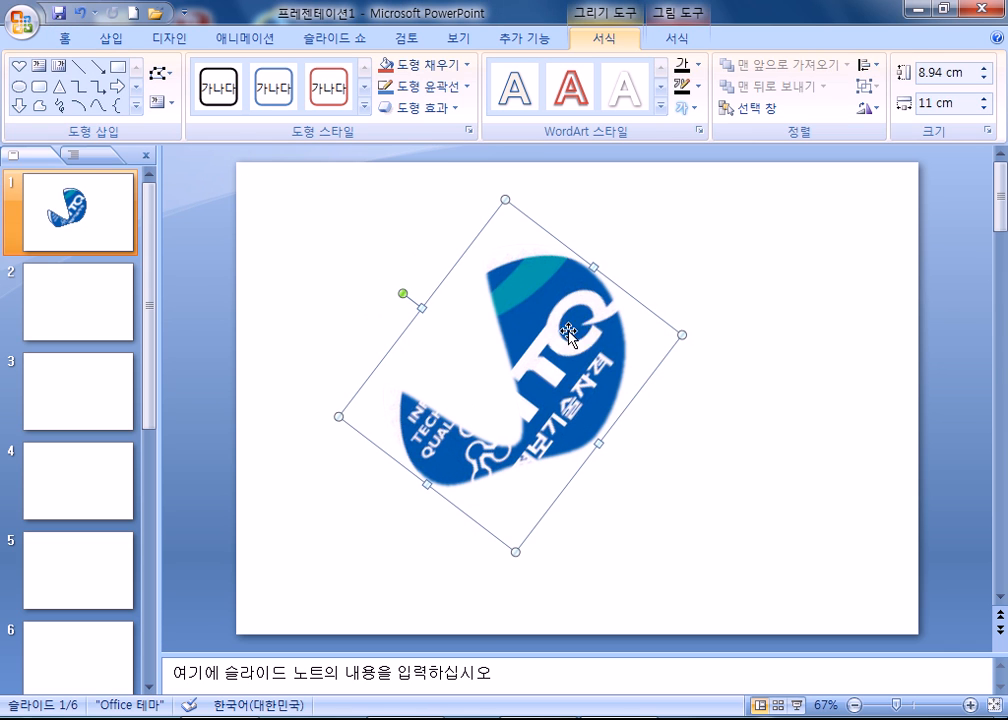
key(Delete)
Draw a right triangle about 27.5 cm wide and 8 cm high across the middle of the first slide
click(111, 38)
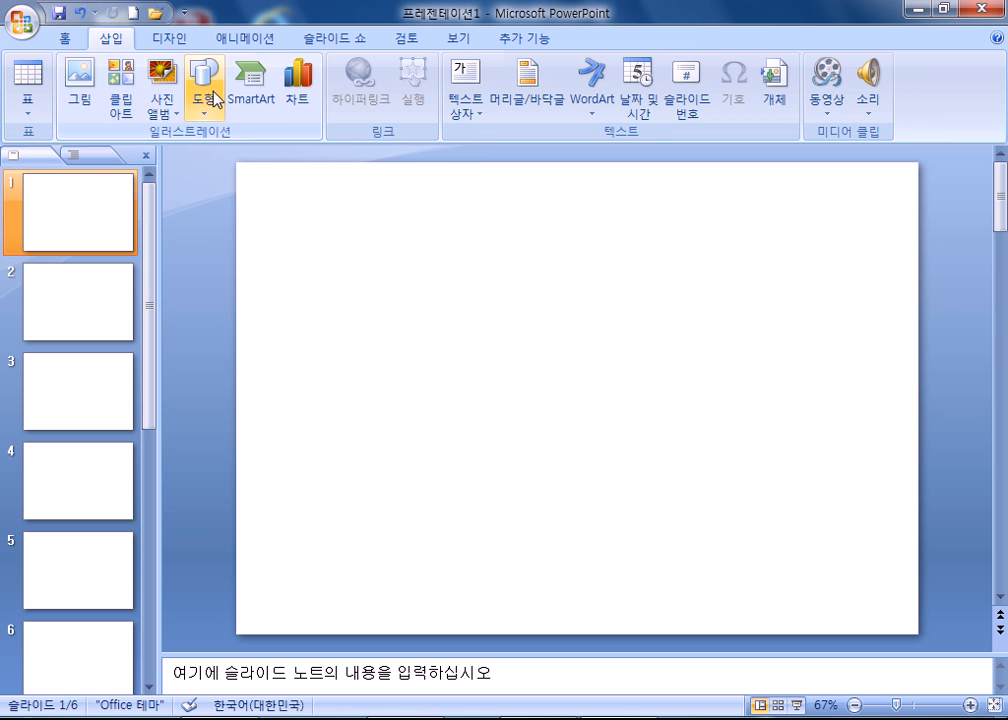
click(203, 78)
click(273, 298)
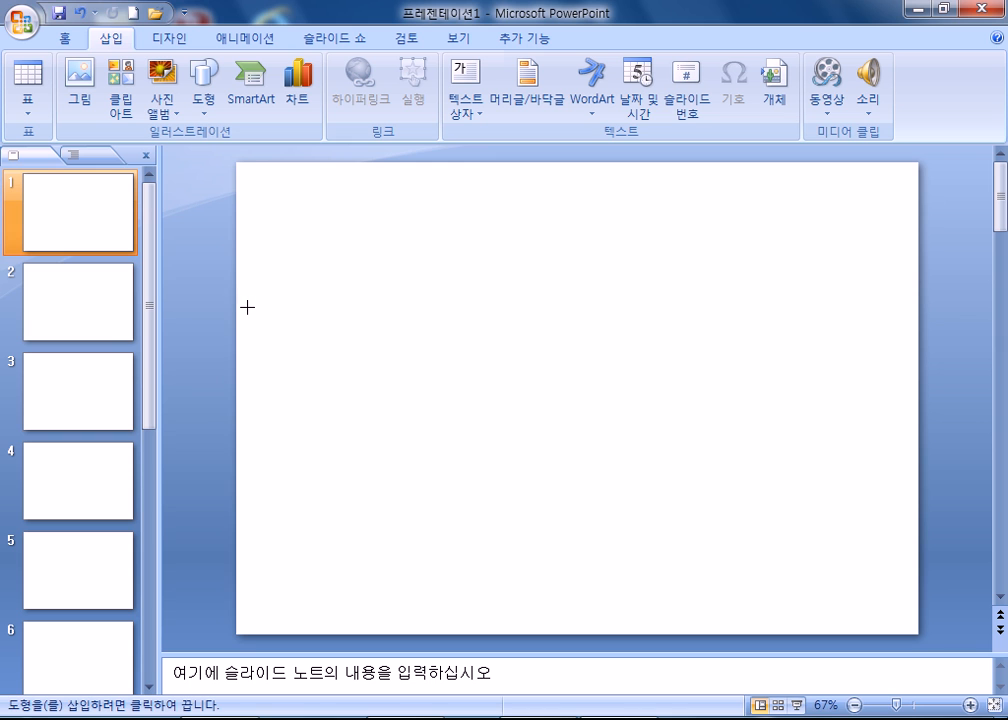
drag(237, 302, 918, 501)
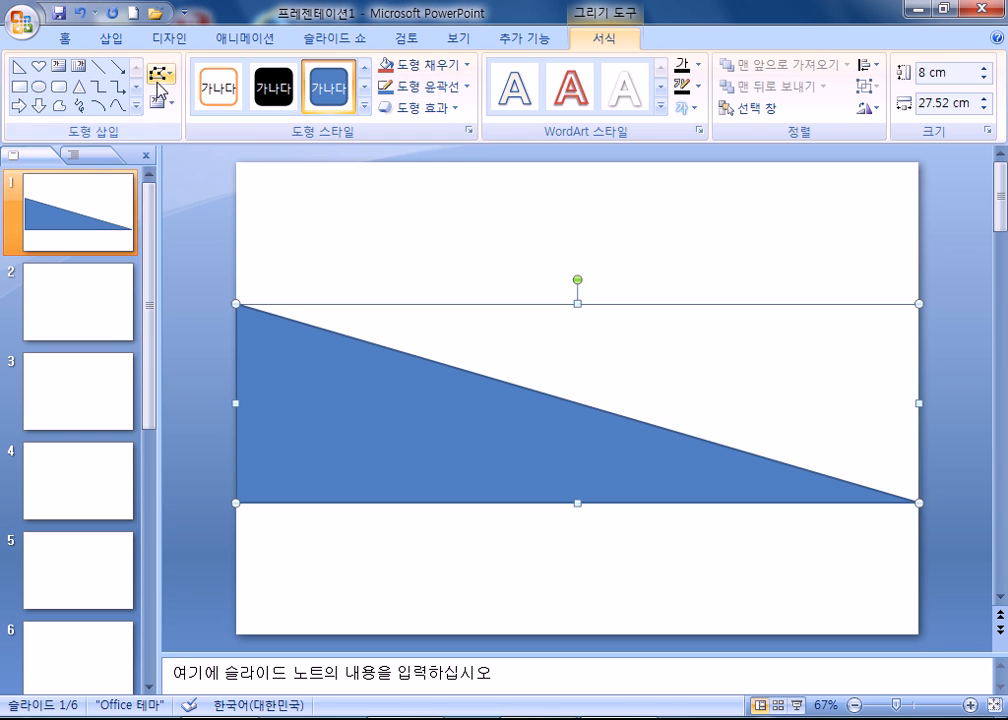
Edit the triangle's points, pulling the lower-right point's handle far left to bend the sloping side into an S-curve
click(158, 76)
click(158, 75)
click(185, 145)
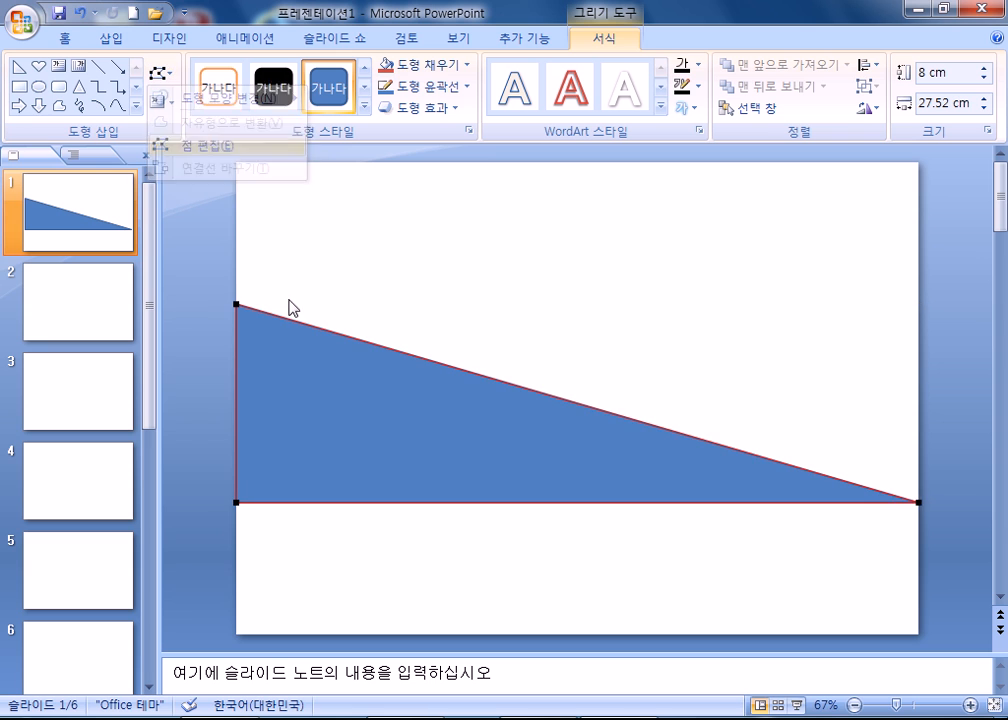
click(919, 502)
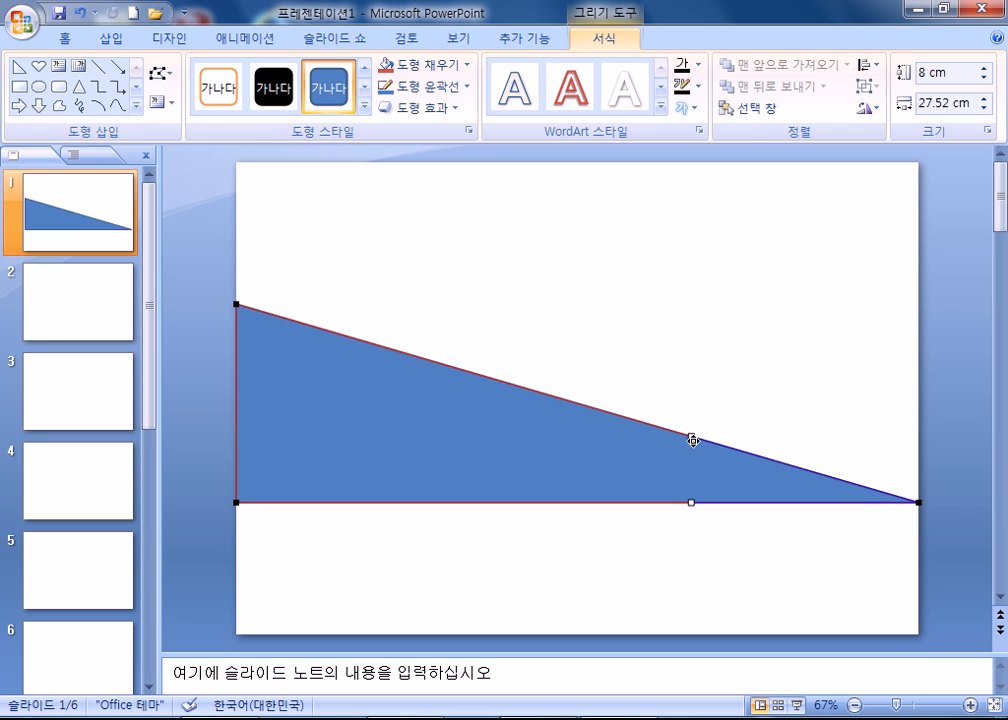
drag(691, 436, 212, 454)
click(715, 576)
Copy the curved shape so one lies at the slide's top edge, one in the middle and one at the bottom edge
click(407, 479)
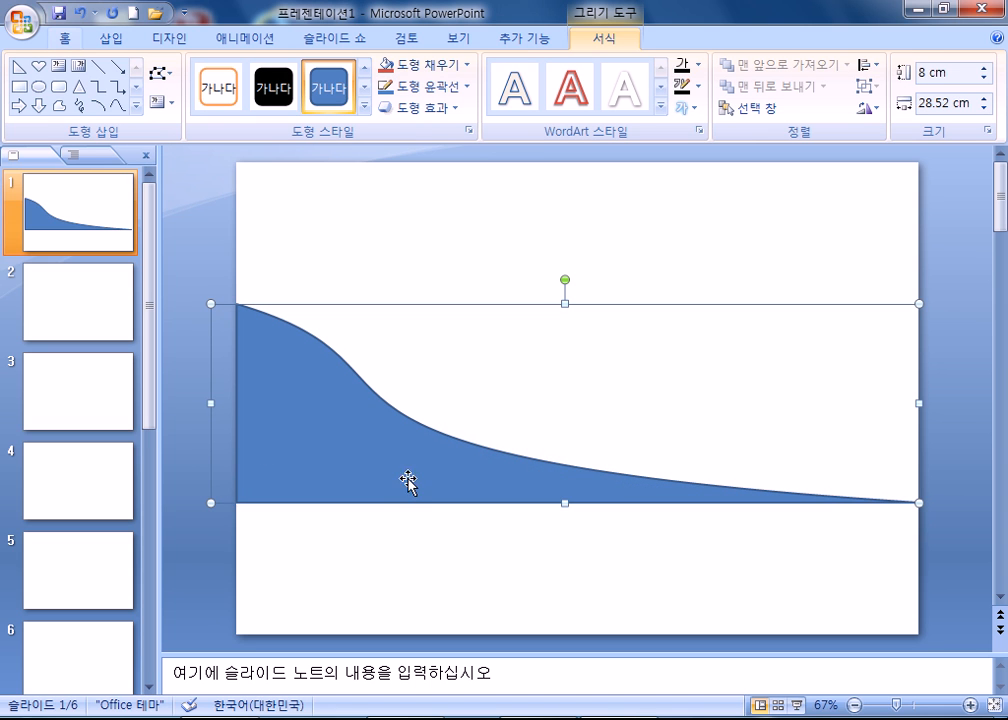
drag(409, 487, 349, 333)
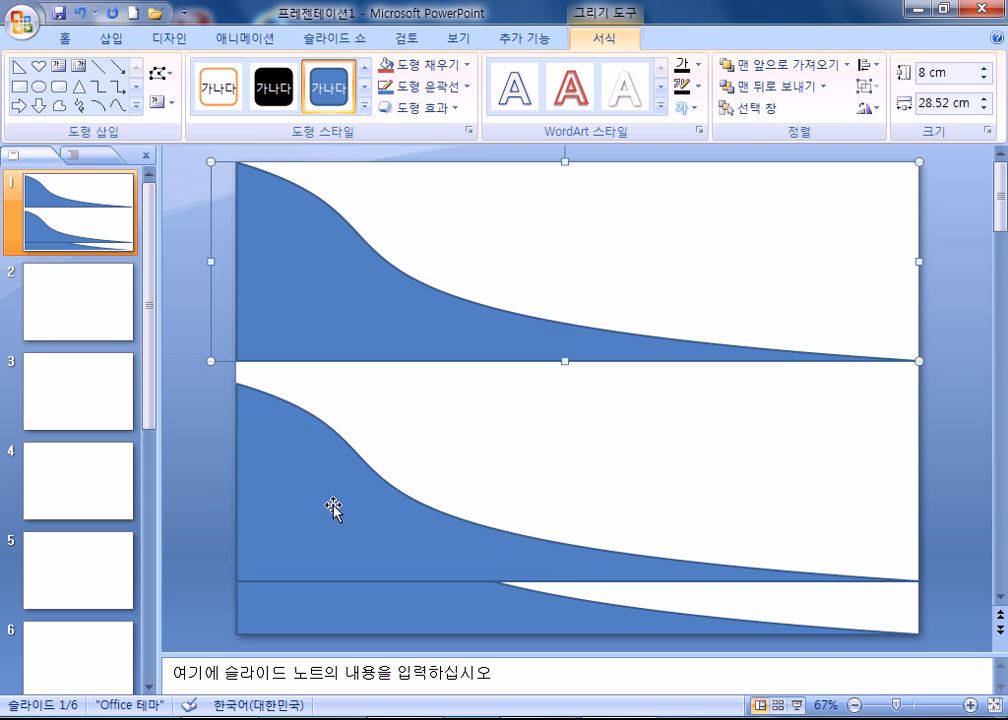
drag(333, 507, 333, 486)
Flip the top curved shape vertically and horizontally, and stretch it right to the slide's edge, about 29.6 cm wide
click(362, 290)
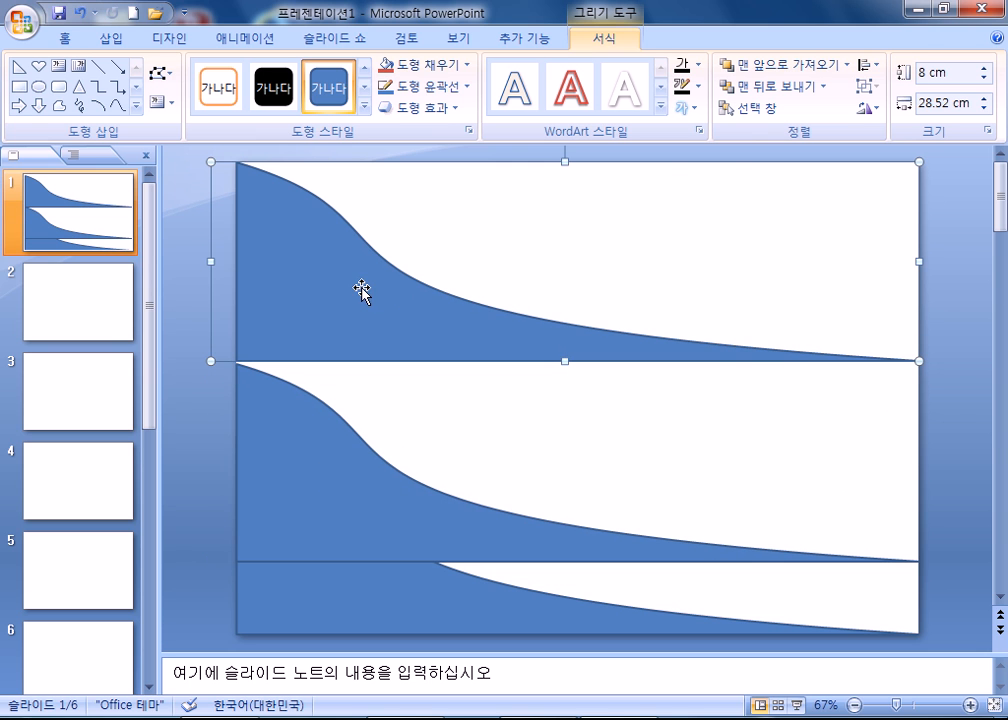
click(869, 110)
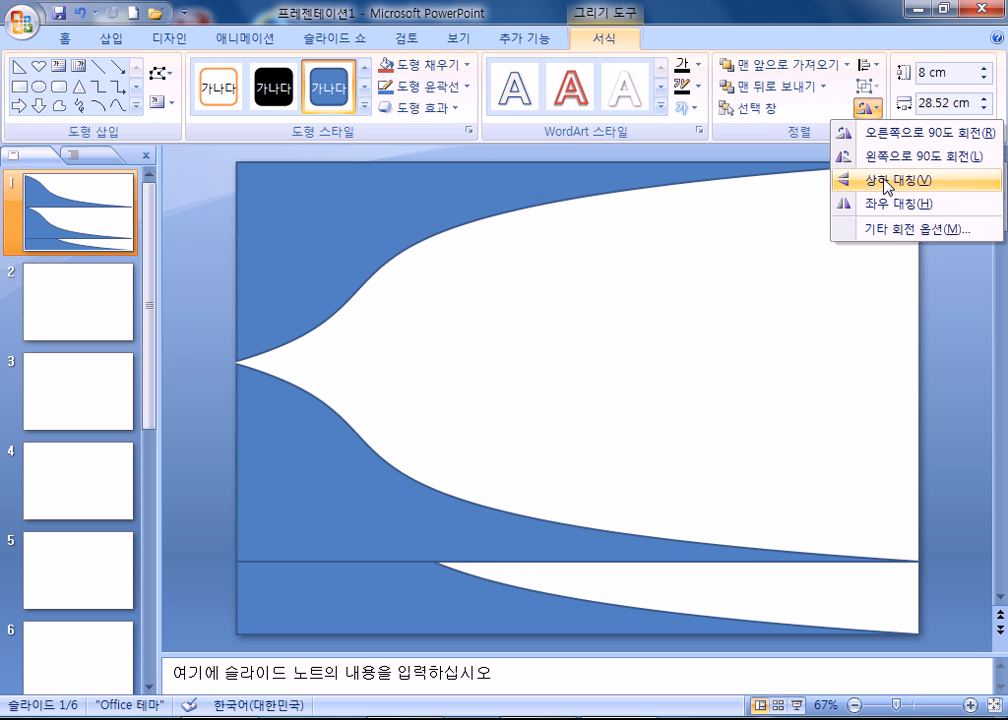
click(868, 180)
click(866, 108)
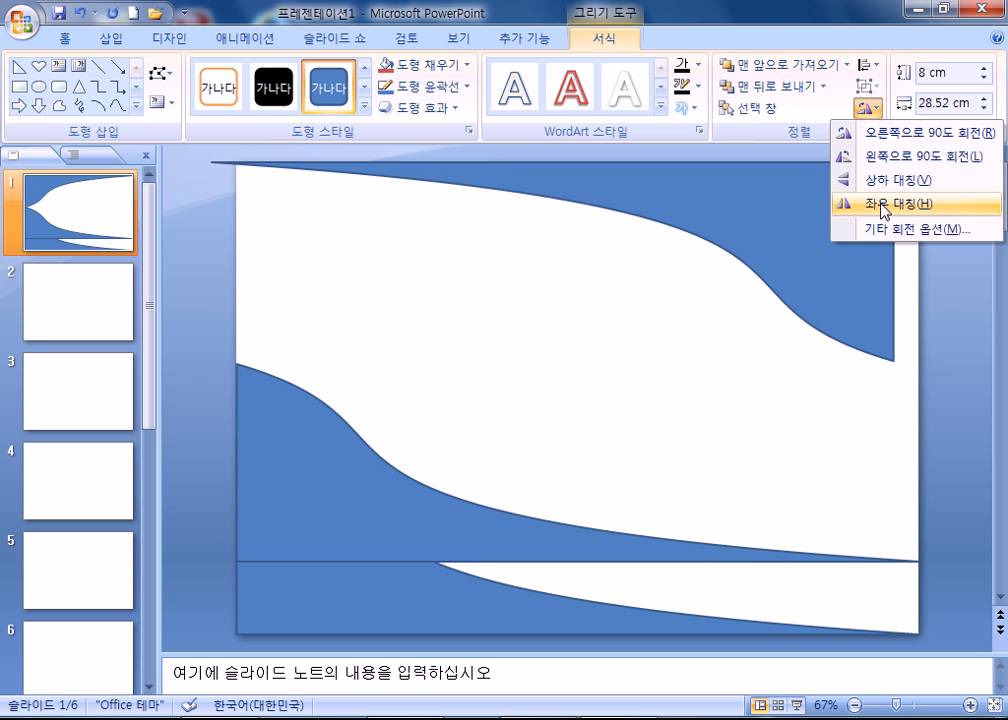
click(882, 205)
drag(930, 259, 945, 260)
Bring the bottom curved shape forward, in front of the middle one
click(749, 351)
click(383, 519)
click(372, 590)
right_click(357, 537)
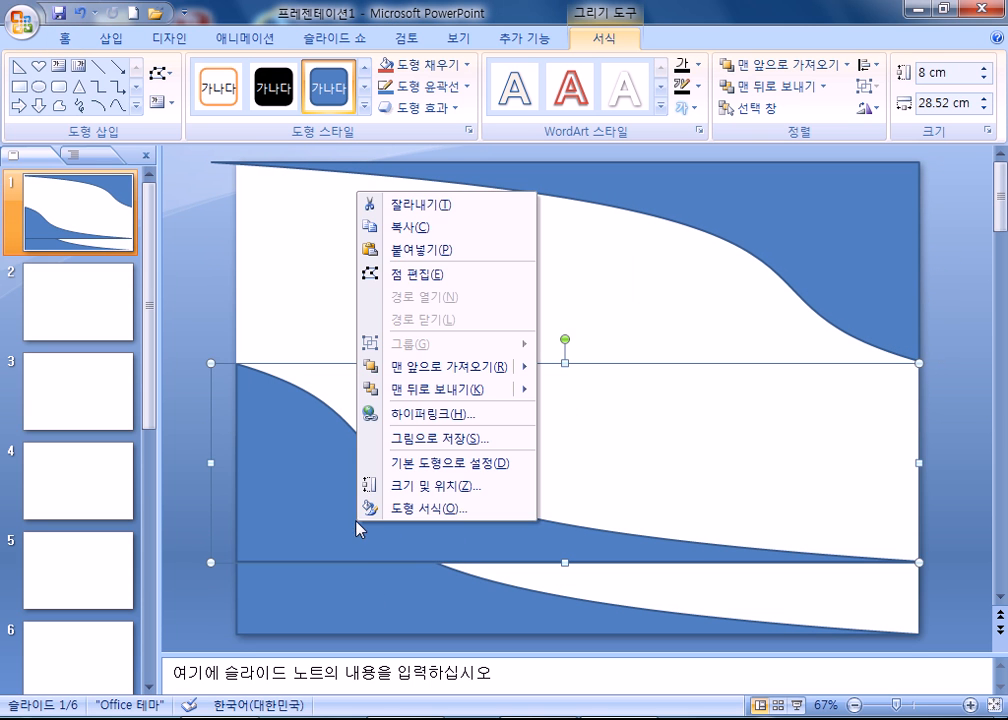
right_click(377, 596)
mouse_move(465, 441)
click(630, 466)
Move the middle curved shape down to the slide's bottom edge and stretch it upward to about 9.7 cm high
click(466, 523)
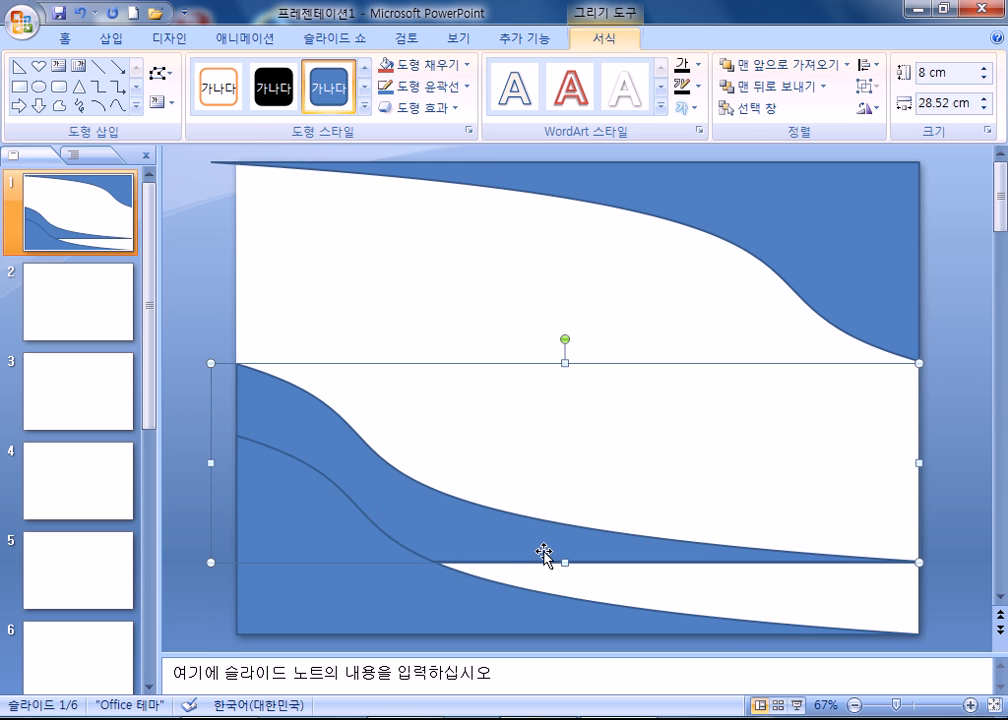
drag(535, 542, 539, 612)
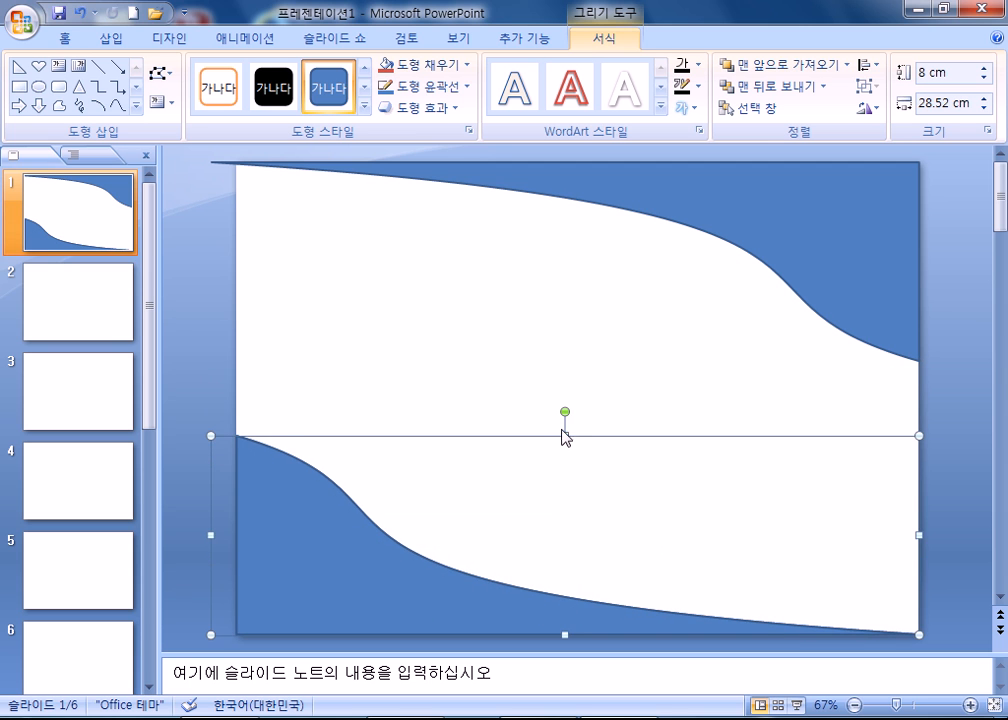
drag(566, 432, 569, 391)
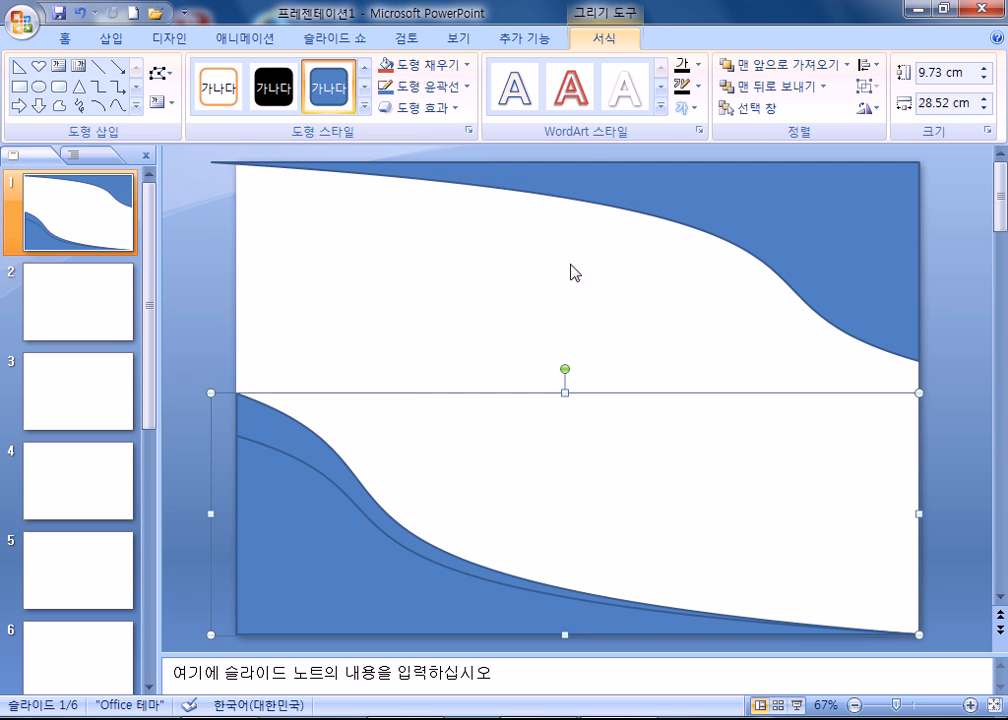
click(586, 362)
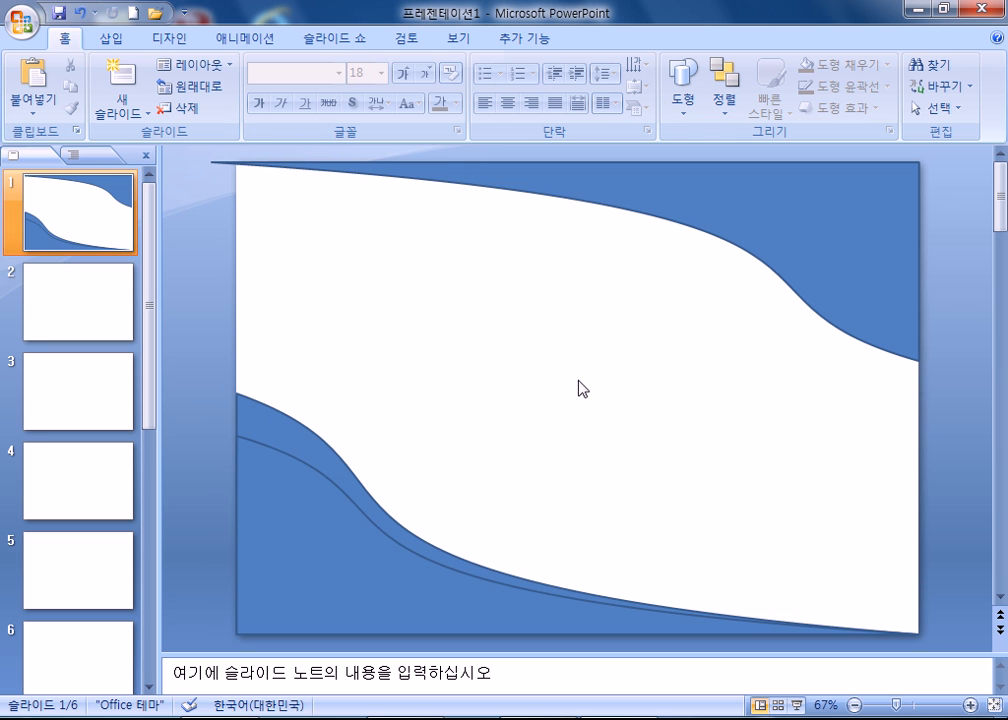
Narrow the top curved shape so its left end aligns with the slide's left edge
click(333, 195)
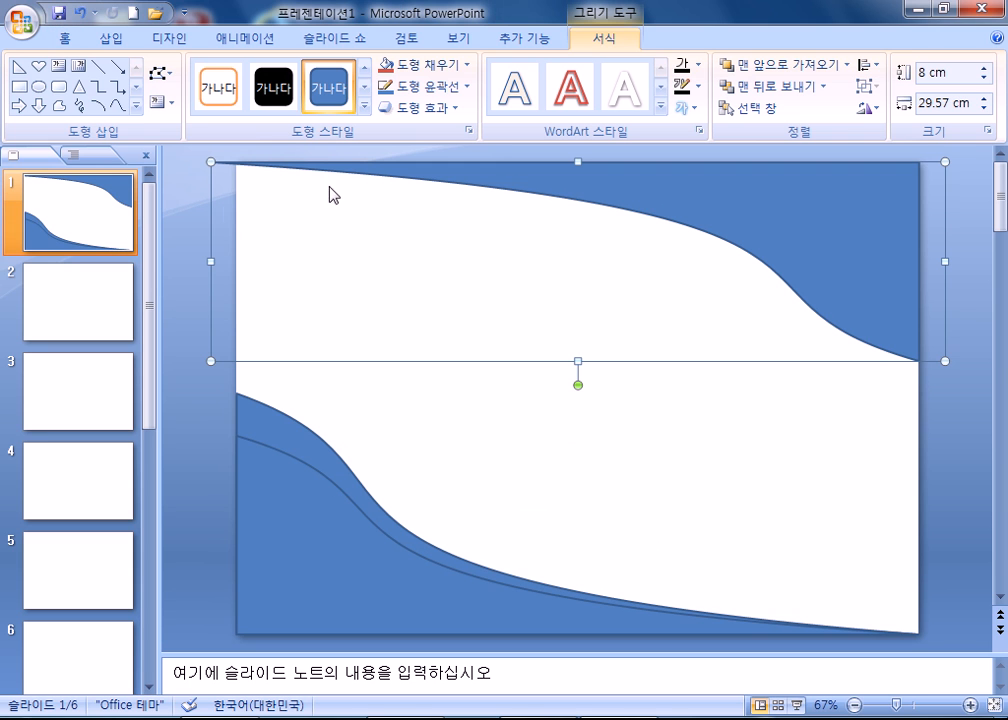
drag(239, 260, 237, 261)
click(197, 367)
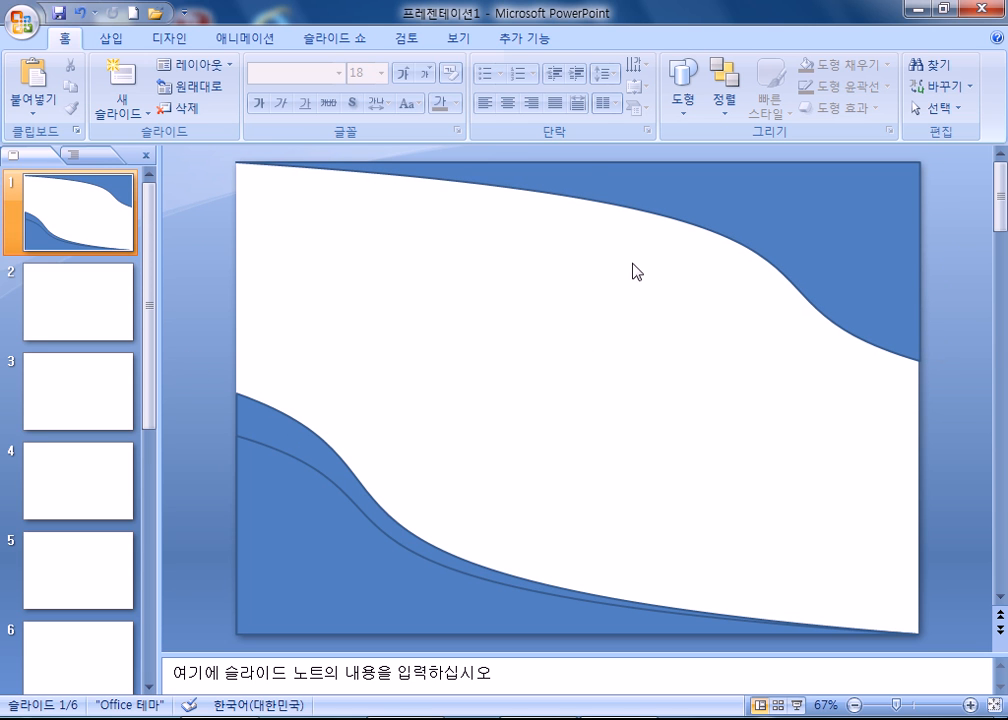
Delete all the curved shapes from the first slide
click(765, 248)
click(565, 470)
click(745, 237)
key(Delete)
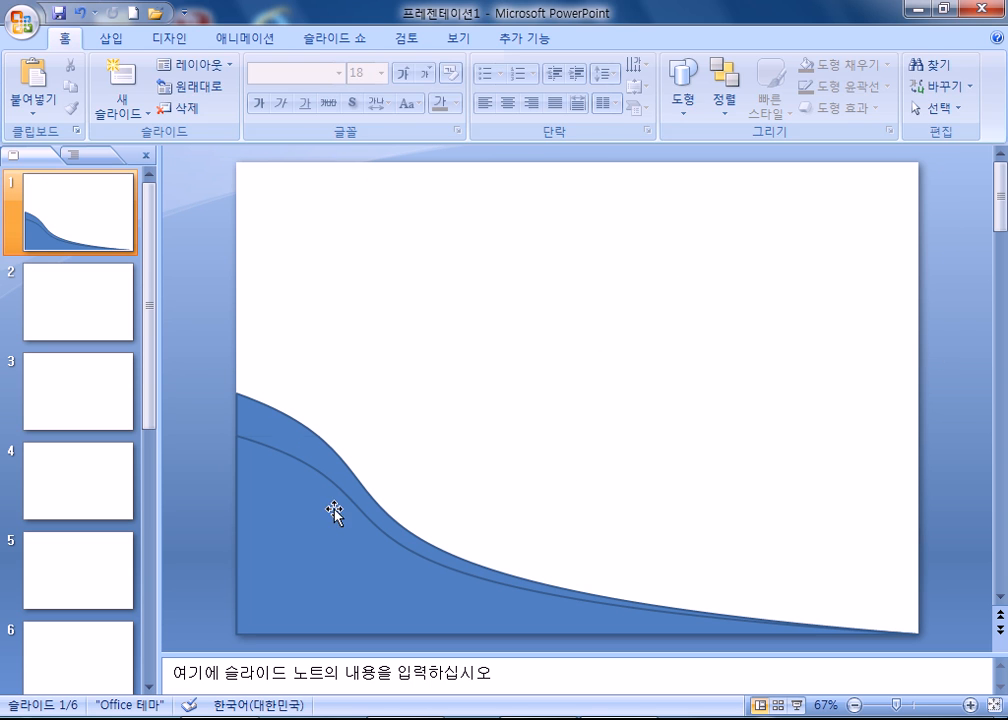
click(305, 452)
key(Delete)
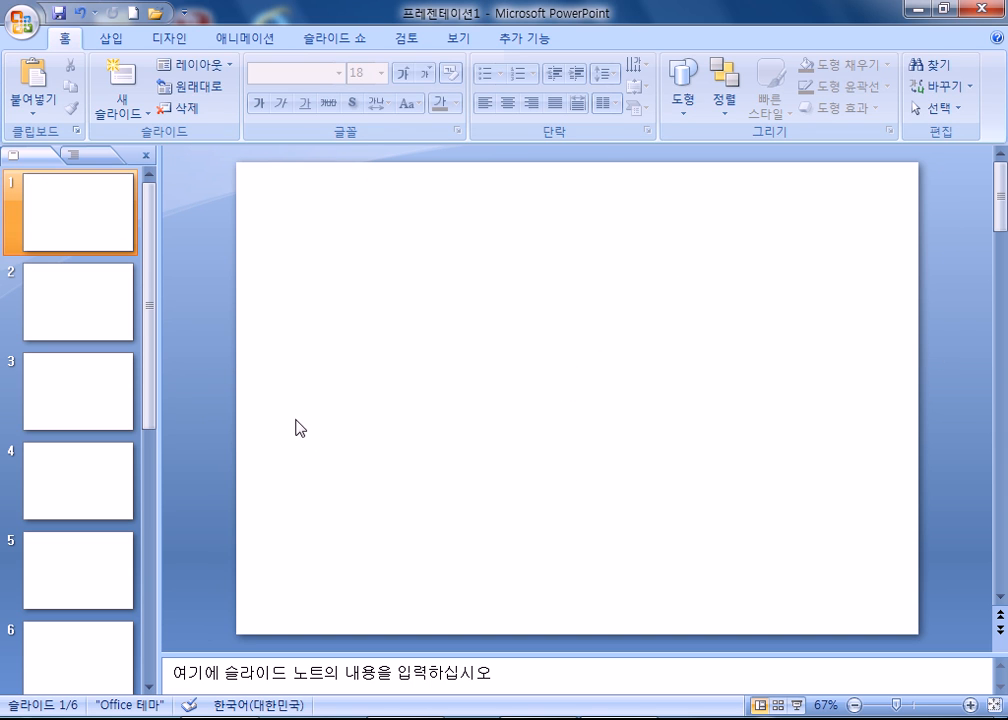
Go to the second slide and delete its content placeholder, keeping the title
click(105, 336)
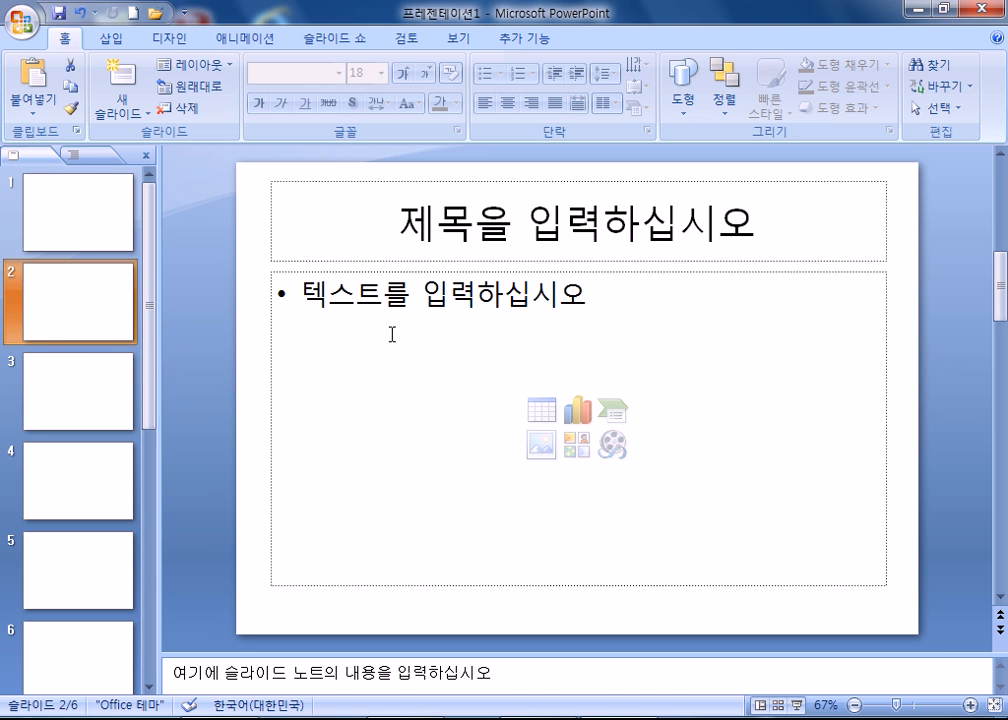
click(360, 274)
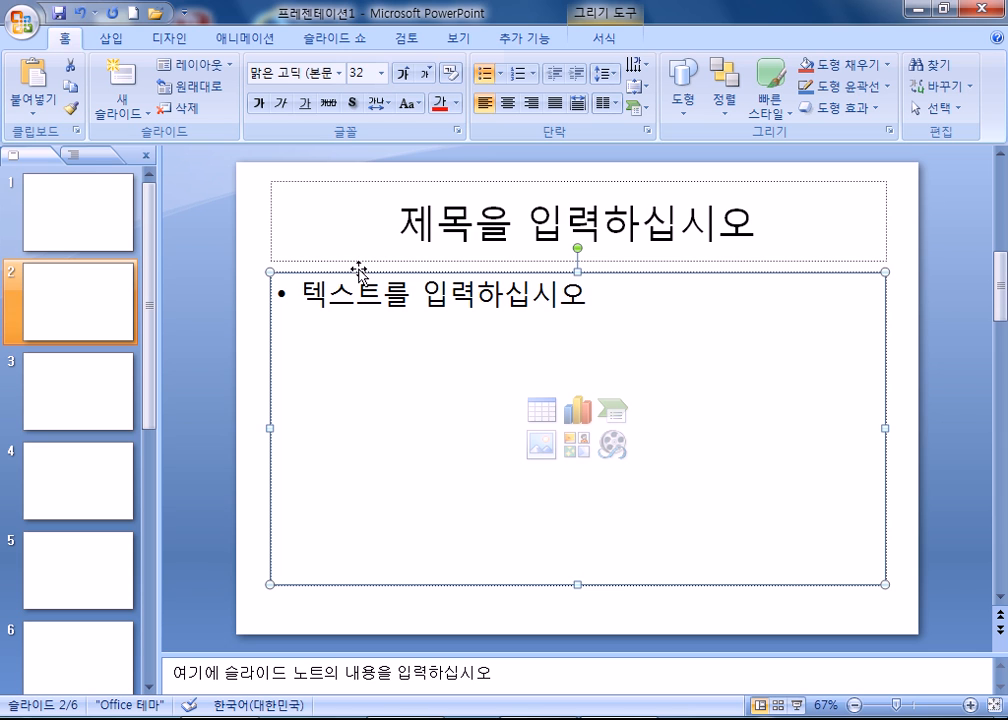
key(Delete)
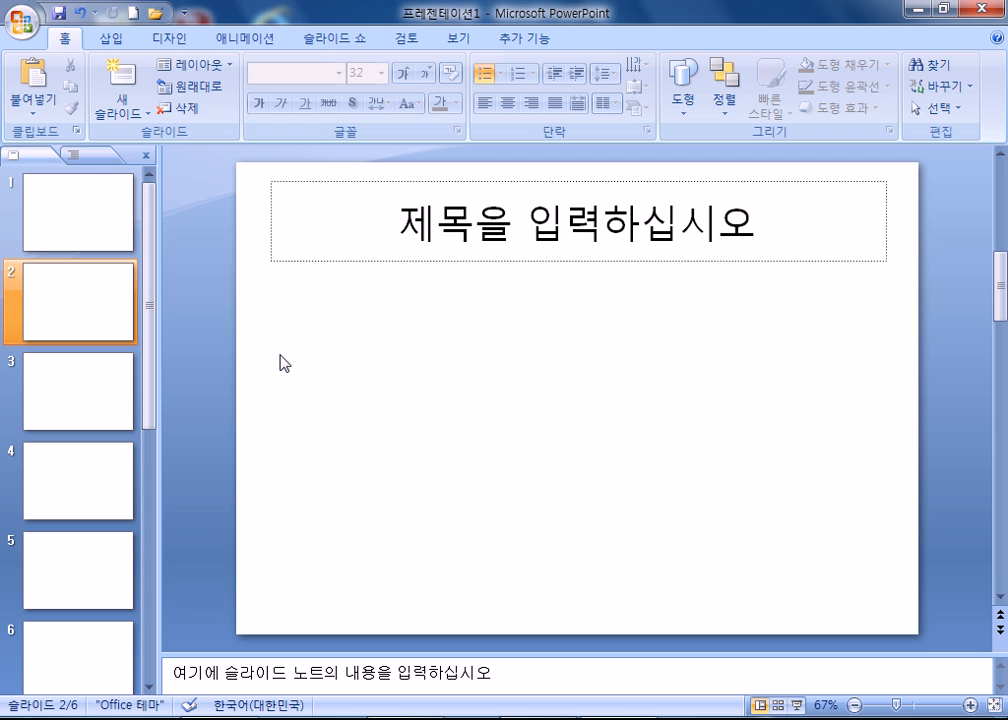
Draw a long, low rounded rectangle below the title on the second slide
drag(315, 307, 723, 362)
drag(338, 293, 406, 332)
click(114, 39)
click(198, 93)
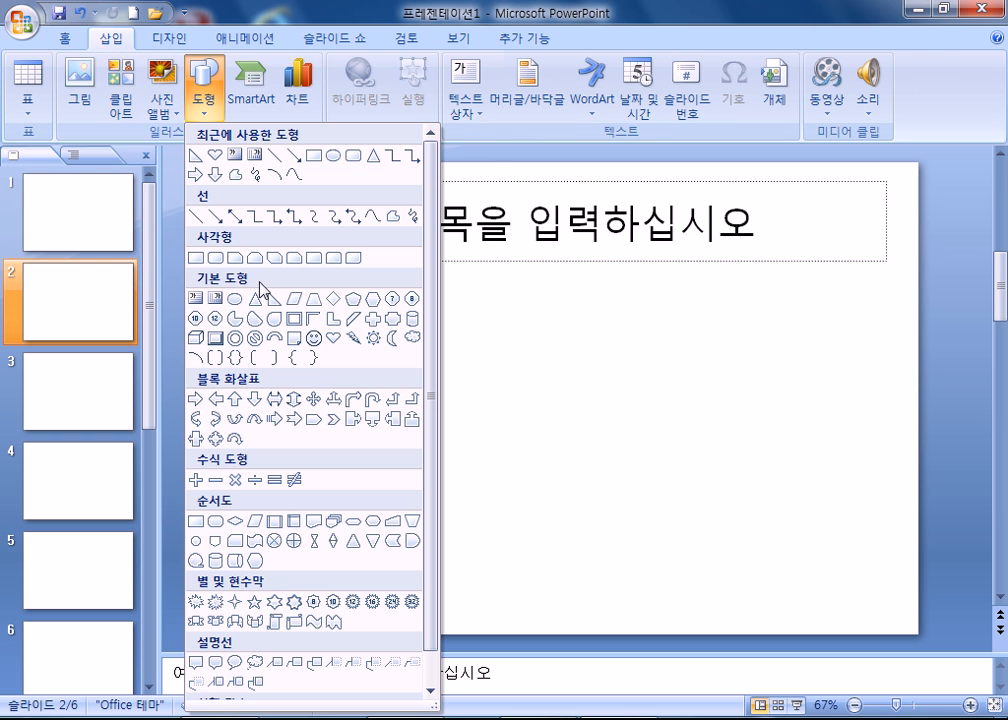
click(214, 258)
drag(369, 293, 737, 349)
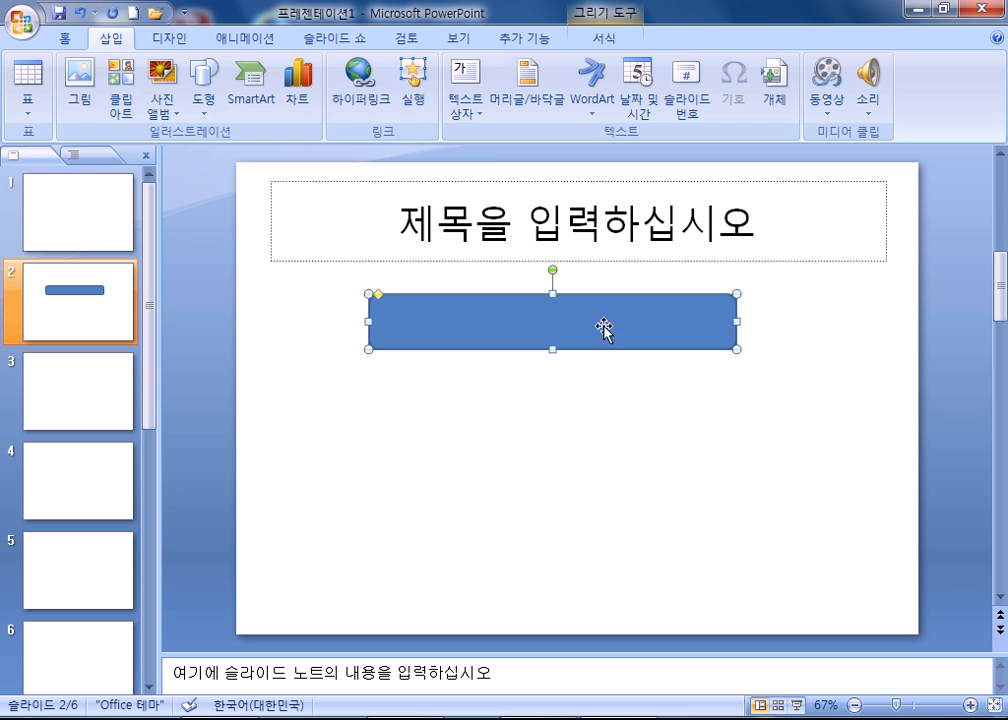
Draw a heart over the left end of the rounded rectangle and shift it slightly left
click(203, 95)
click(333, 337)
drag(339, 289, 424, 354)
drag(377, 309, 367, 308)
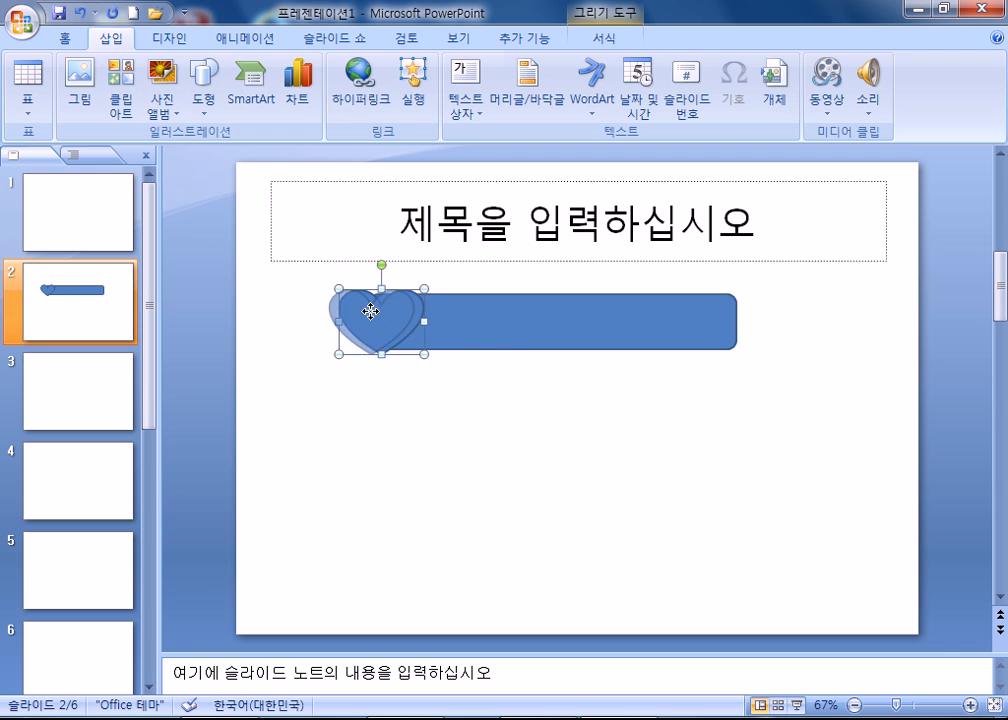
Make the rounded rectangle slightly shorter, then copy it together with the heart three times downward to form four rows
click(551, 349)
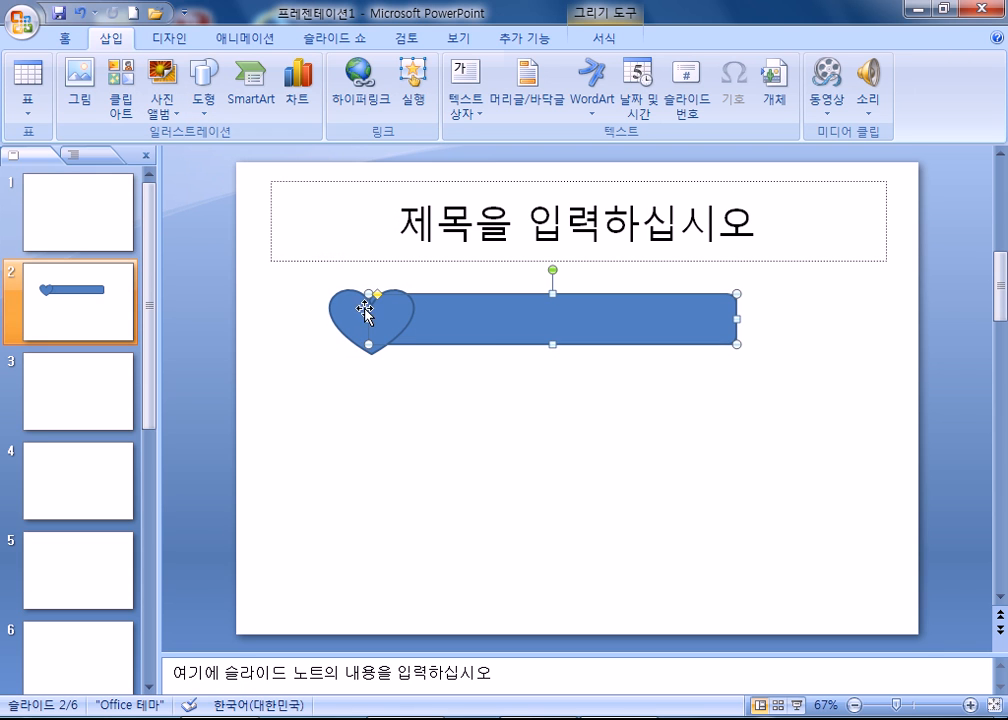
shift+click(367, 315)
drag(446, 322, 468, 552)
click(821, 540)
Enter the number 1 in the top row's heart
click(394, 322)
text(1)
click(374, 396)
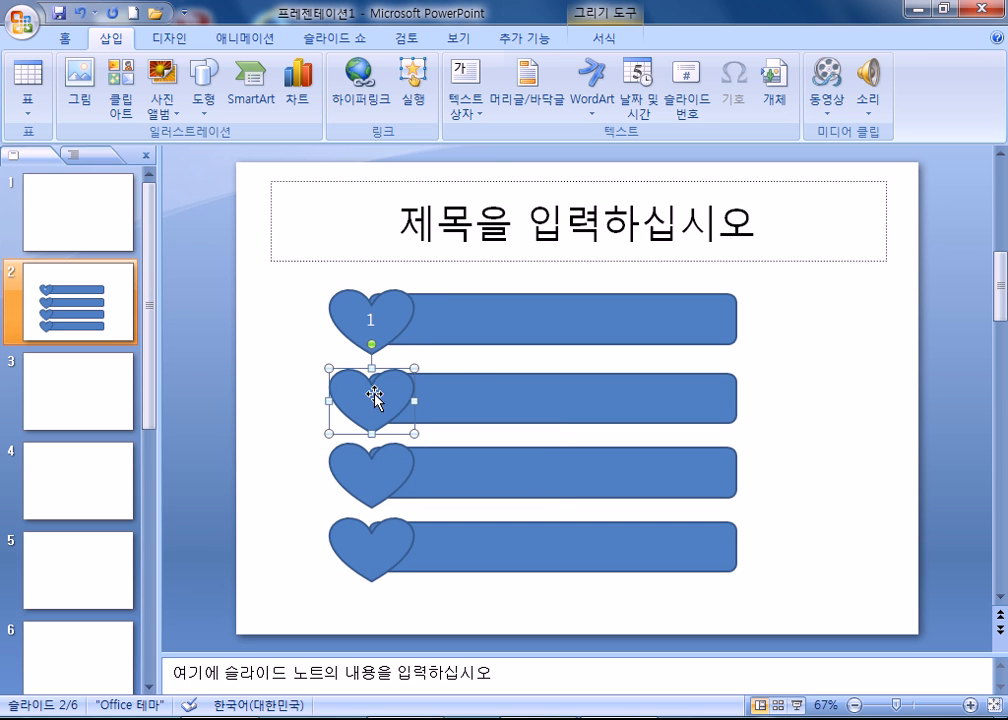
click(770, 423)
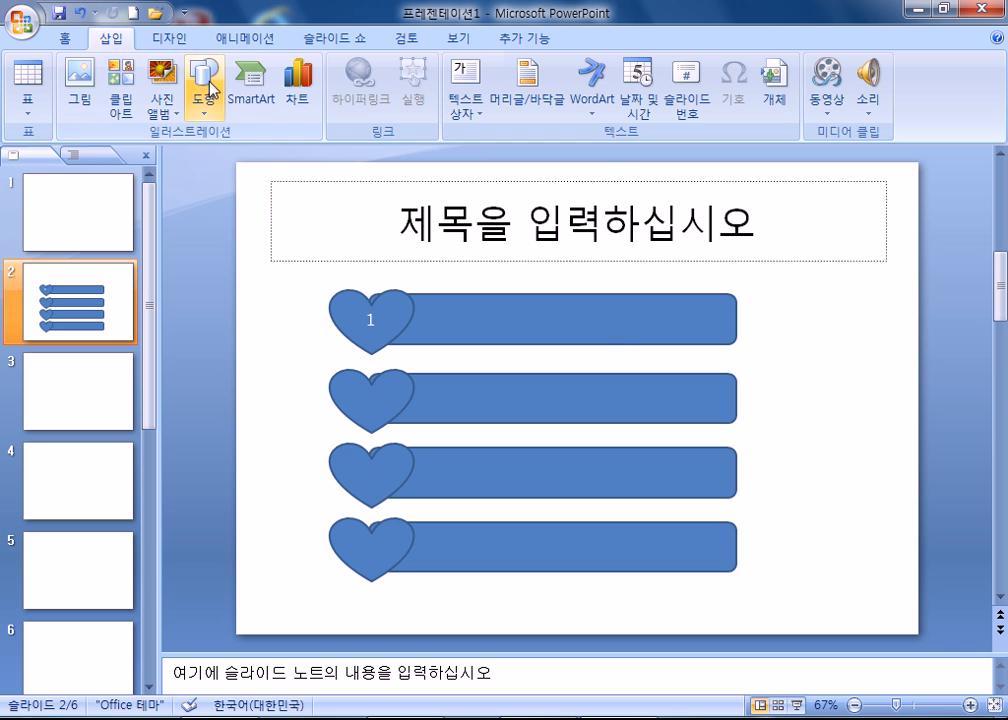
Insert the blue saluting character picture over the right ends of the rows and send it to the back
click(79, 85)
double_click(295, 300)
drag(587, 395, 750, 405)
right_click(752, 404)
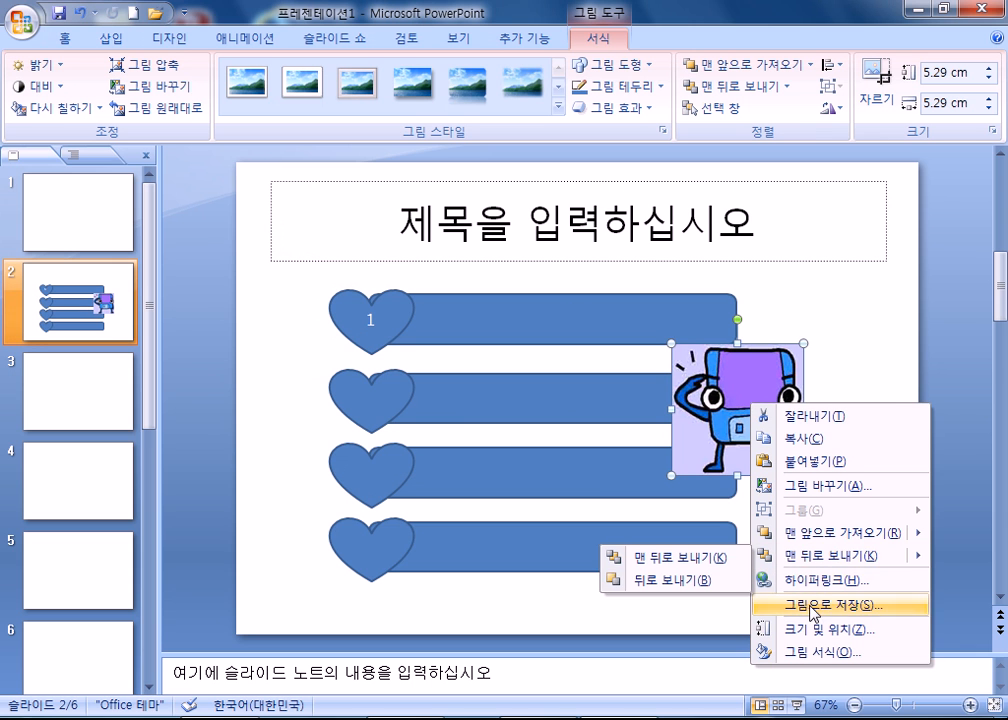
click(803, 557)
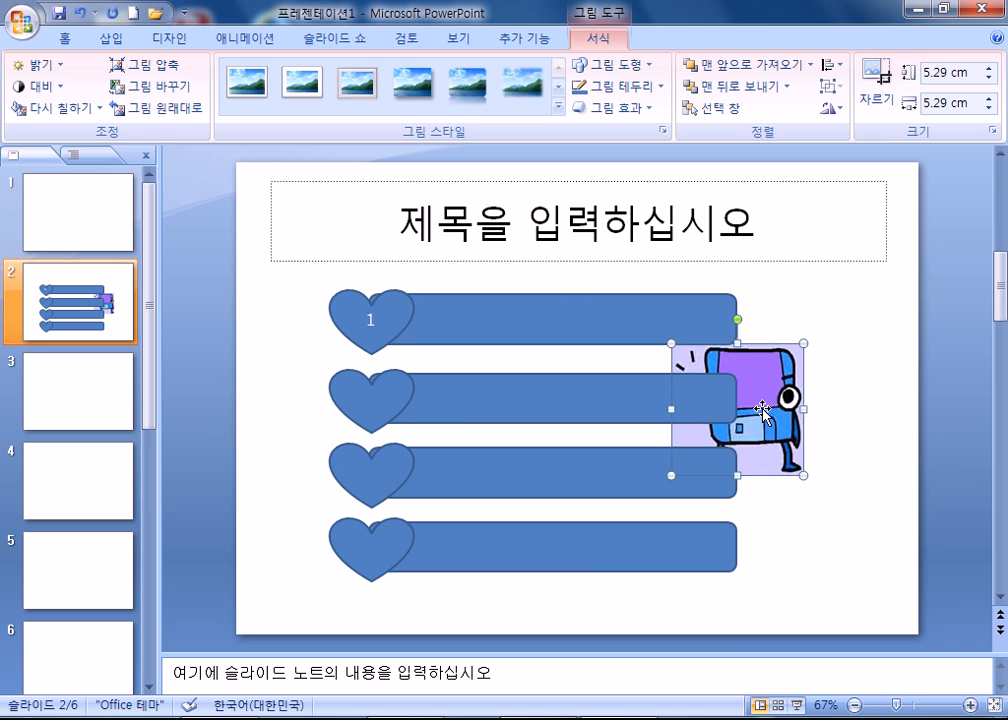
click(823, 439)
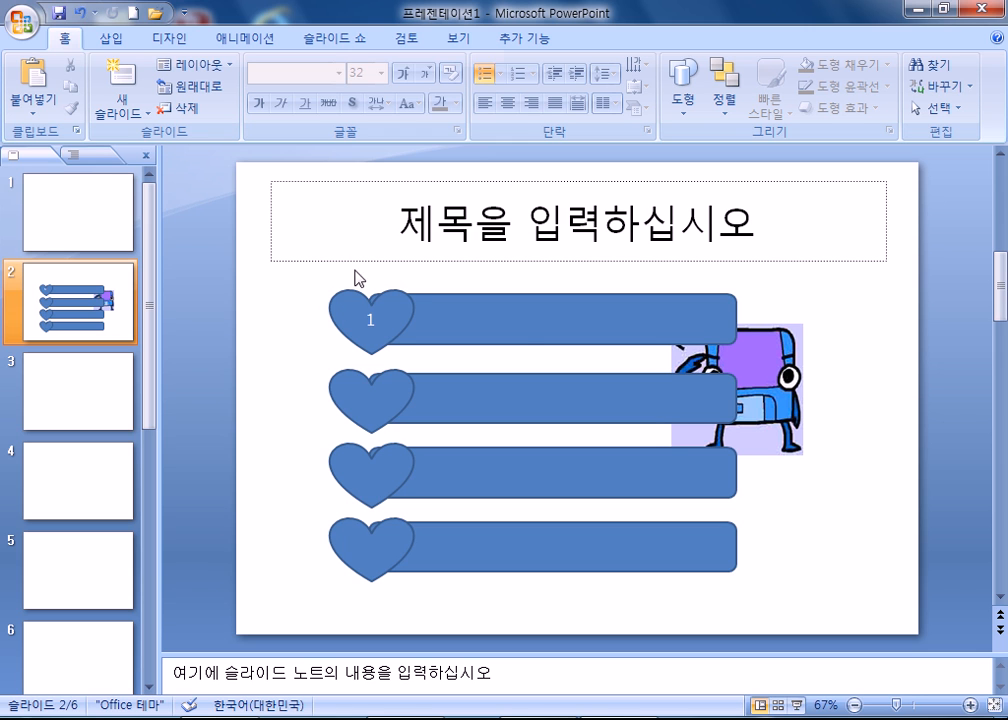
Move the four rows left and the picture right so that they stand side by side without overlapping
drag(757, 605, 718, 463)
drag(345, 268, 350, 270)
drag(736, 320, 687, 320)
drag(746, 423, 781, 428)
drag(716, 603, 166, 245)
drag(437, 316, 383, 303)
click(263, 315)
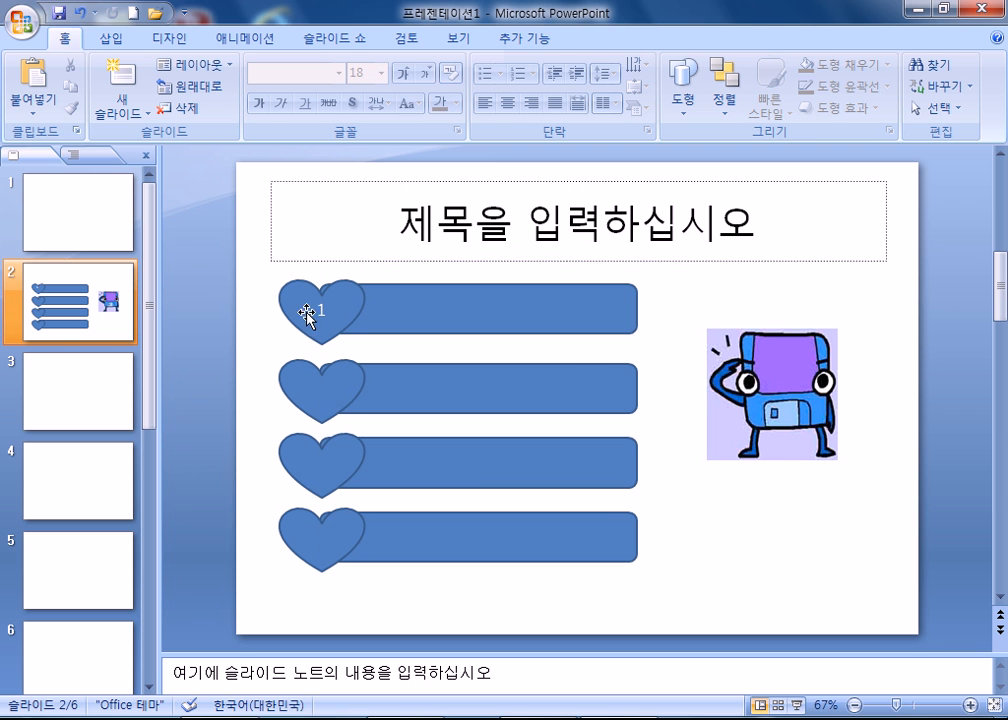
drag(776, 425, 770, 447)
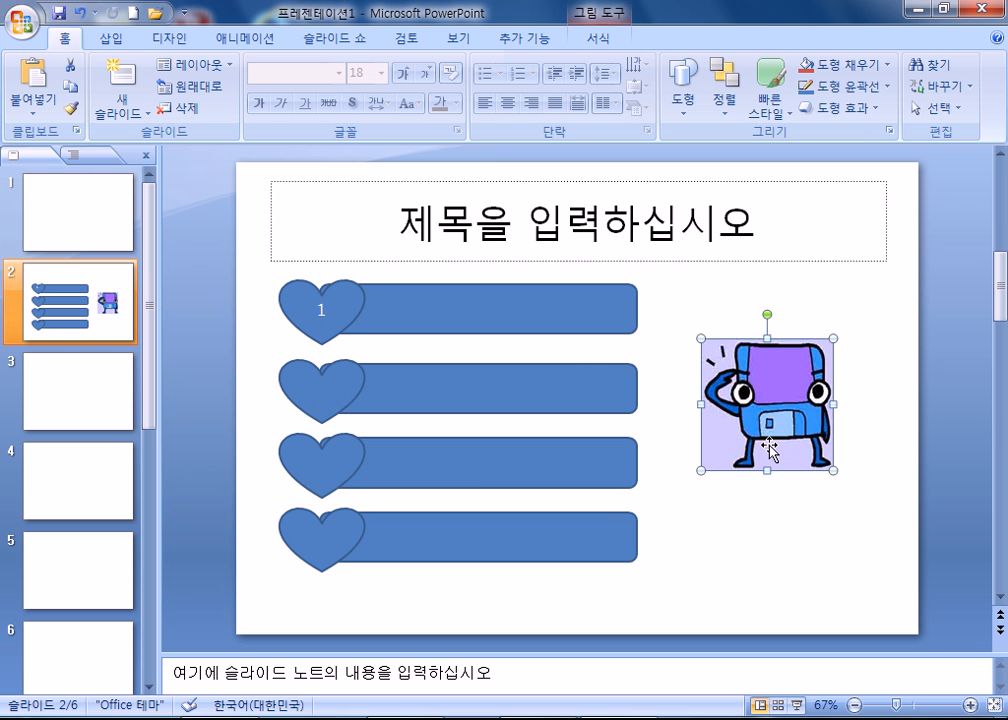
mouse_move(755, 401)
mouse_down()
mouse_move(660, 386)
mouse_move(766, 409)
mouse_up()
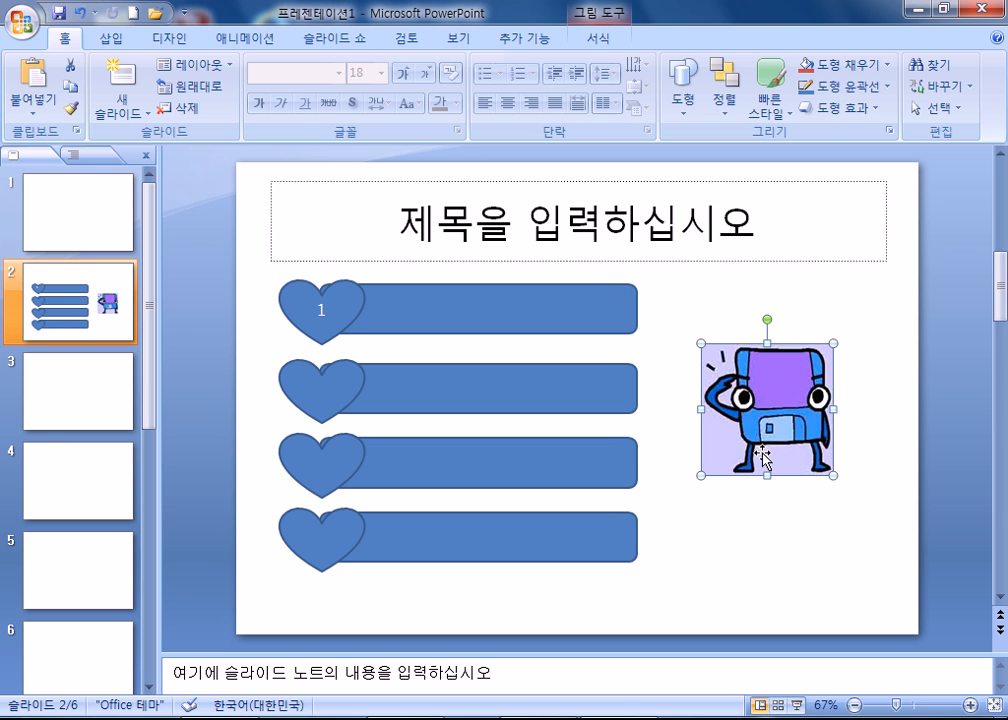
Apply the outer shadow that is offset to the right to the character picture
click(598, 38)
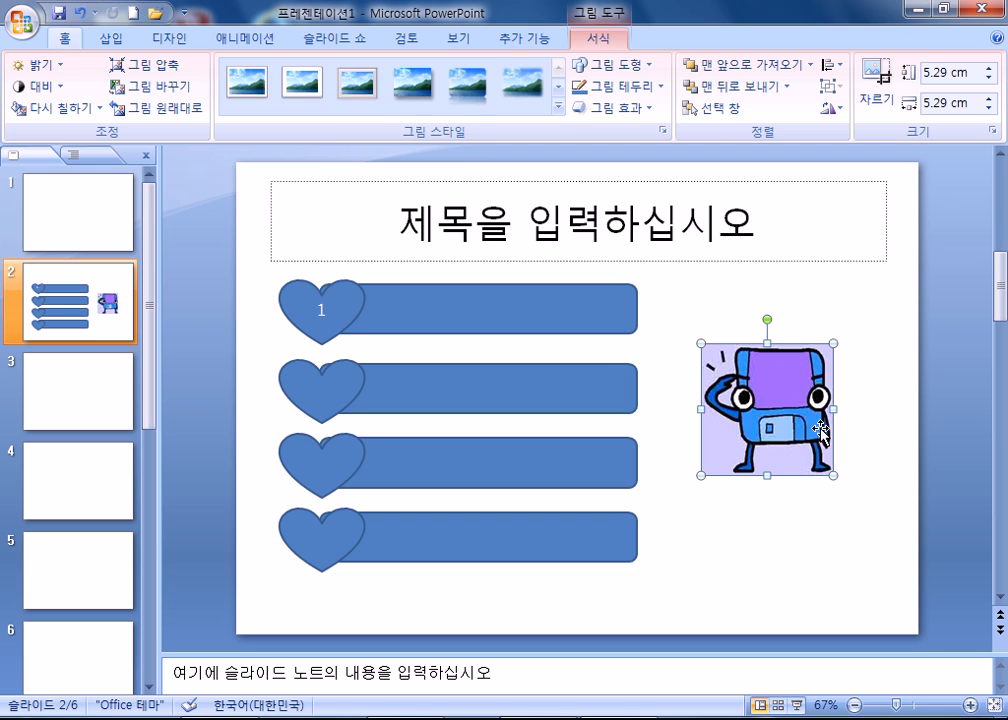
click(610, 107)
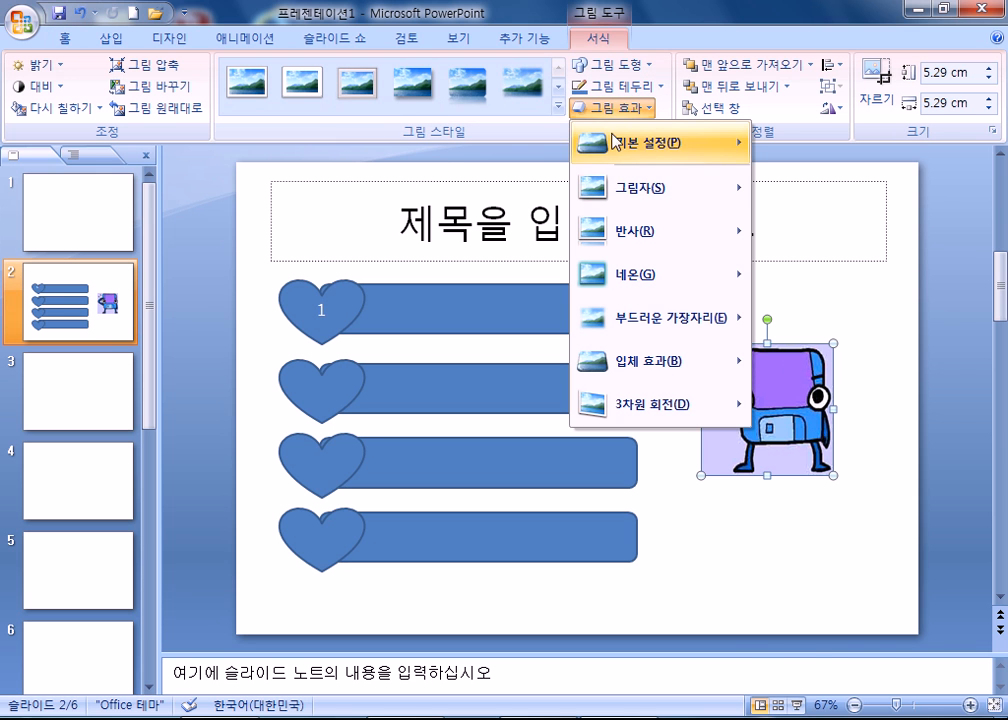
mouse_move(622, 191)
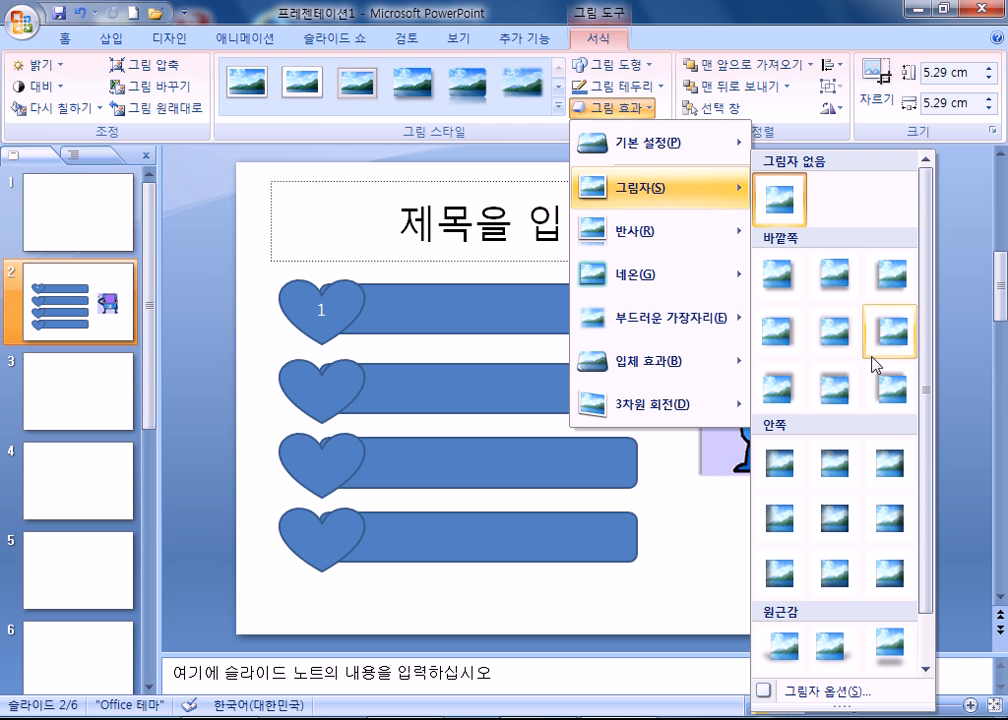
click(774, 331)
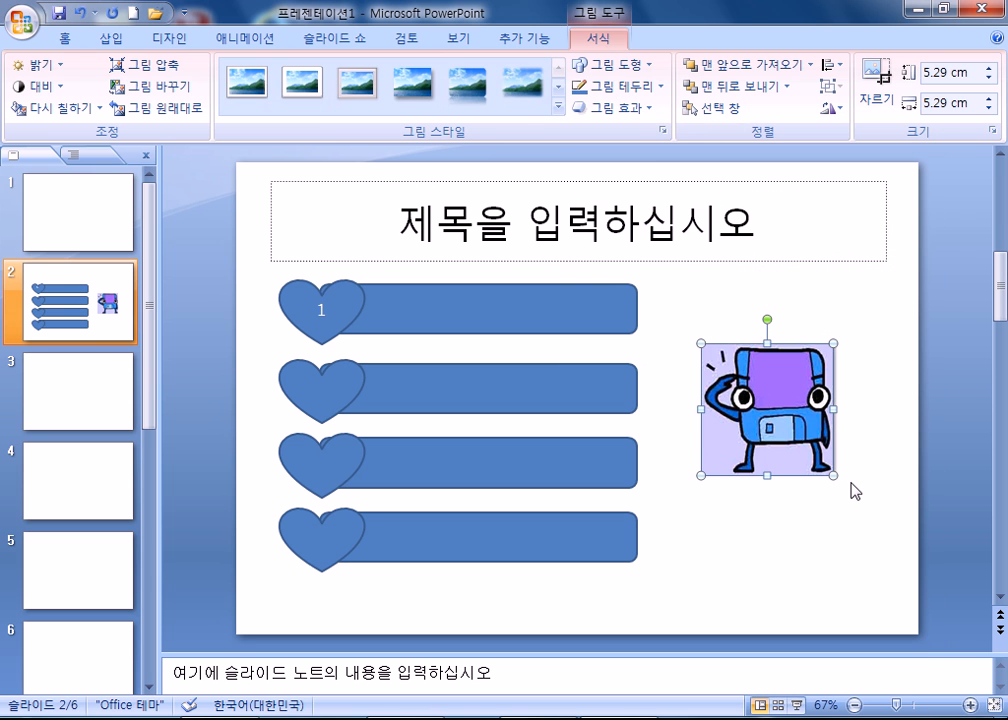
click(878, 478)
Give the character picture the perspective shadow that falls toward the upper right
click(815, 455)
click(612, 107)
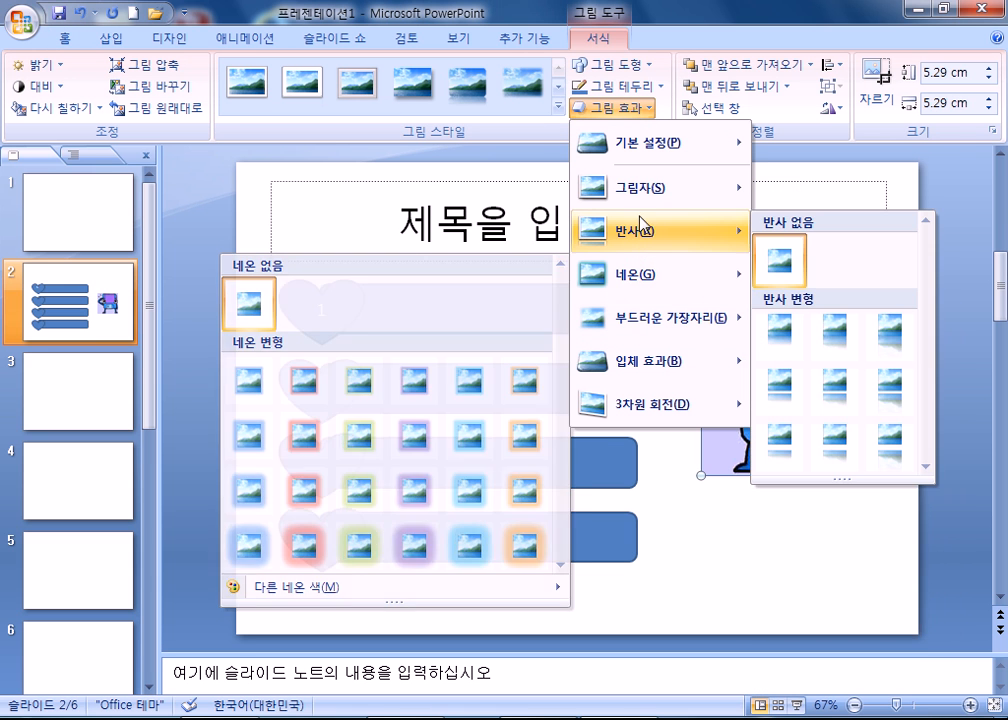
mouse_move(643, 197)
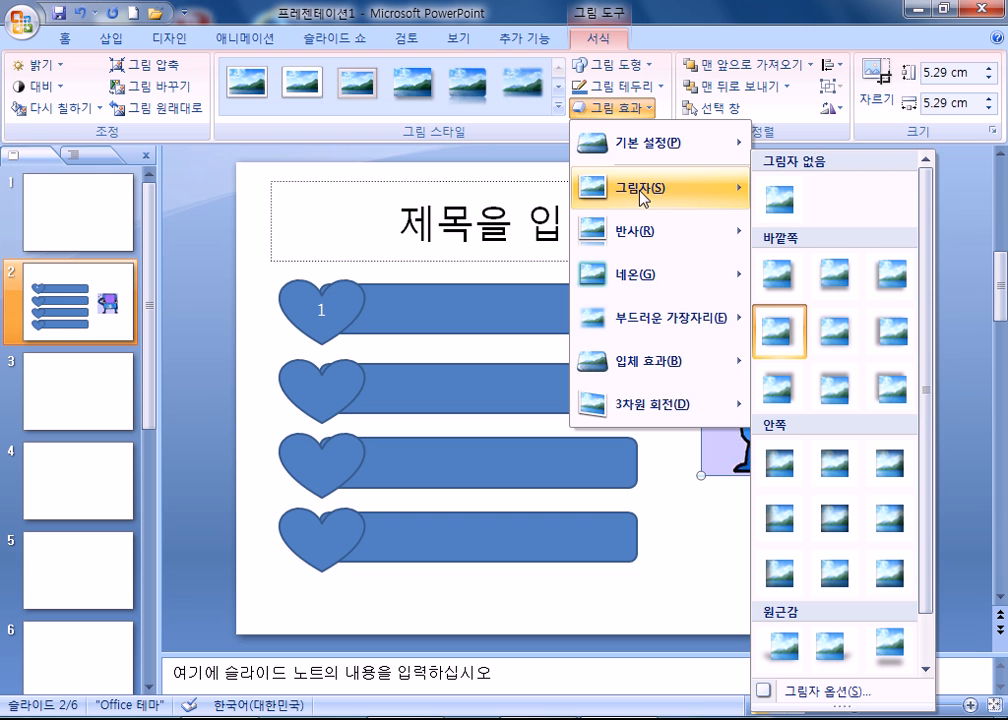
click(834, 650)
click(873, 530)
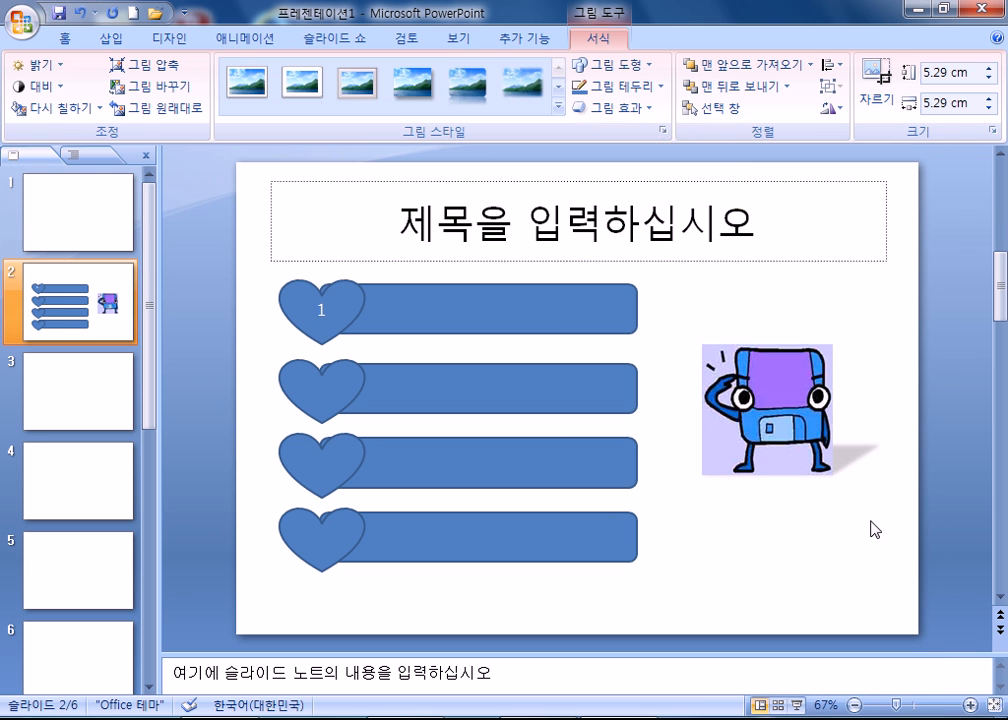
Examine the outer, inner and perspective shadow presets available for the character picture
click(846, 456)
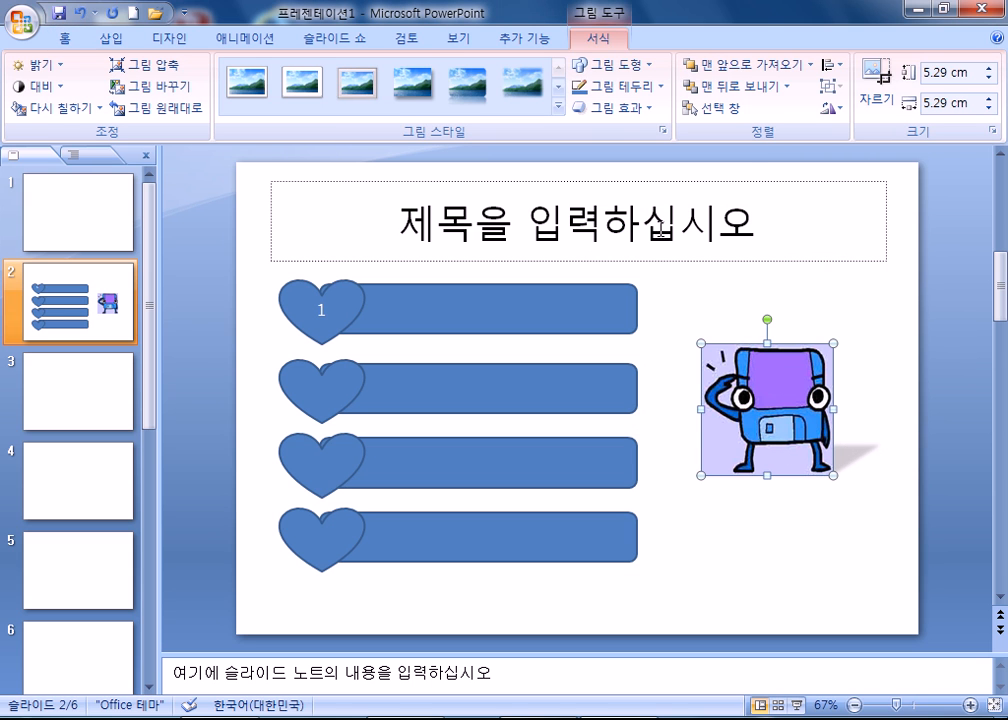
click(610, 107)
mouse_move(628, 193)
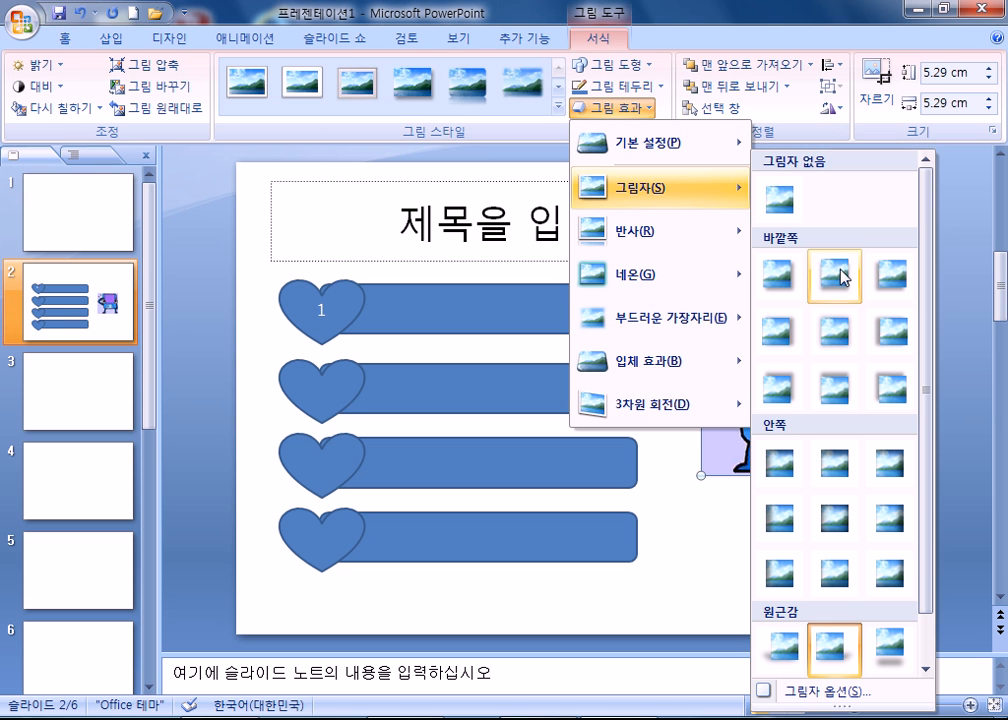
scroll(829, 651, down, 1)
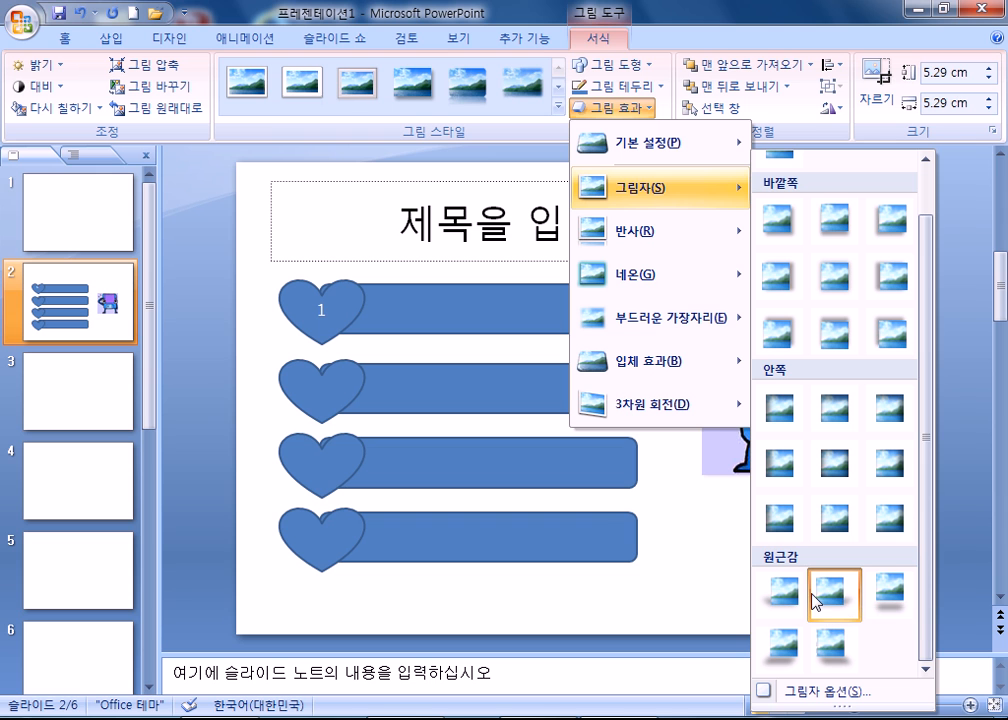
click(957, 245)
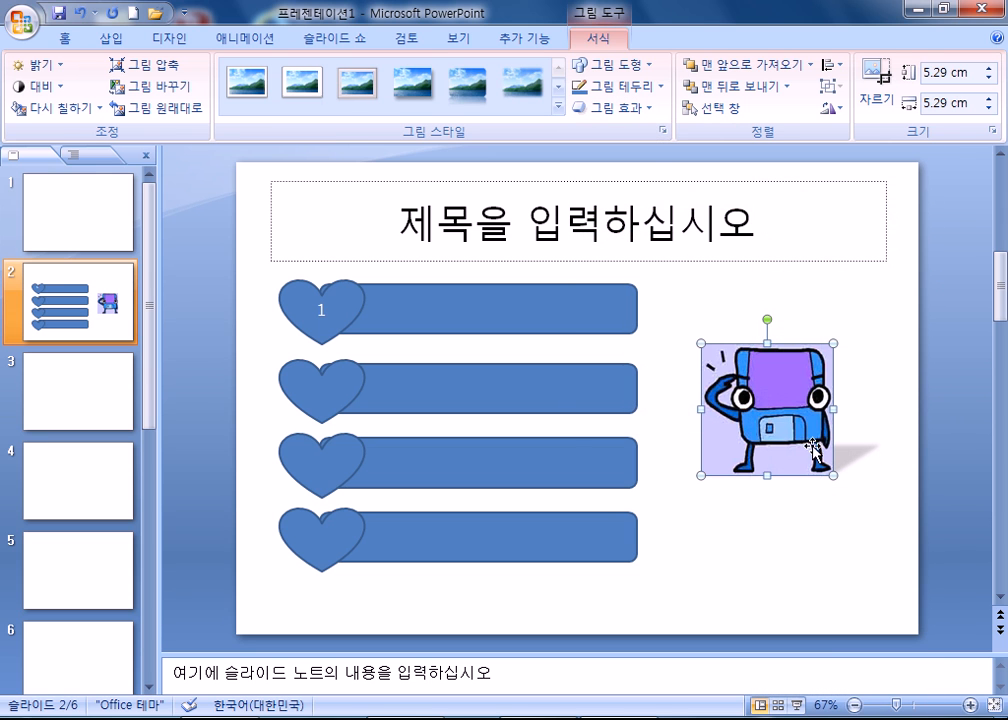
Shift the picture left and the four rows right so that the rows overlap the picture
drag(779, 445, 770, 450)
click(800, 535)
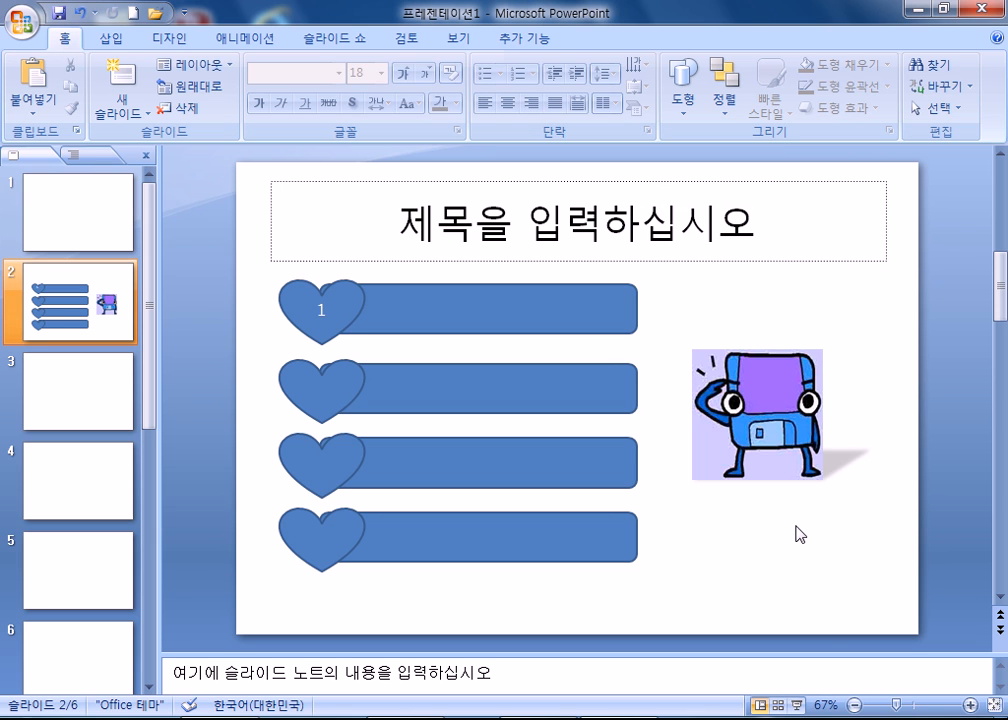
click(762, 438)
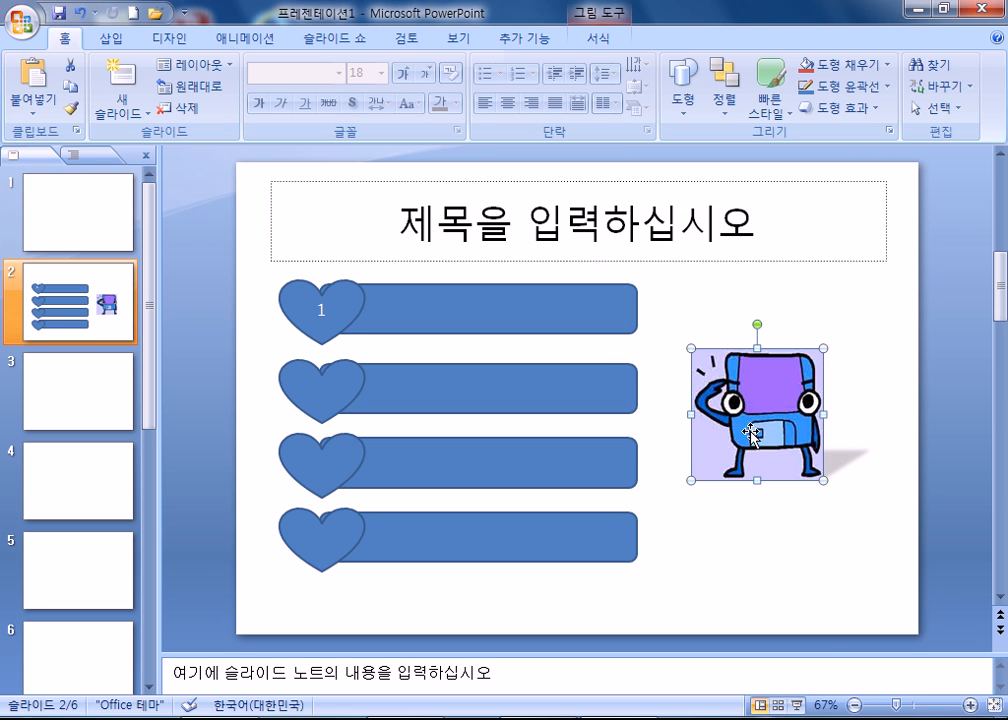
drag(764, 480, 675, 466)
click(725, 589)
drag(648, 612, 100, 303)
drag(470, 315, 556, 312)
click(781, 421)
drag(676, 337, 749, 337)
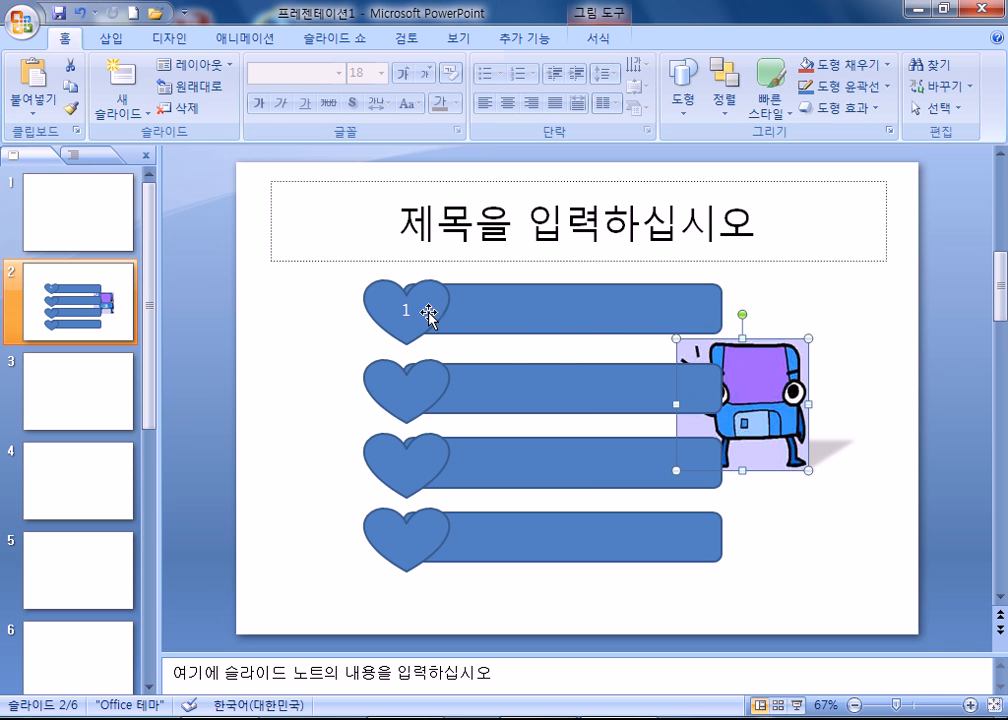
Move all four rows left and the picture right, leaving a clear gap between them
drag(306, 270, 746, 611)
drag(650, 538, 578, 539)
click(754, 596)
drag(742, 416, 775, 405)
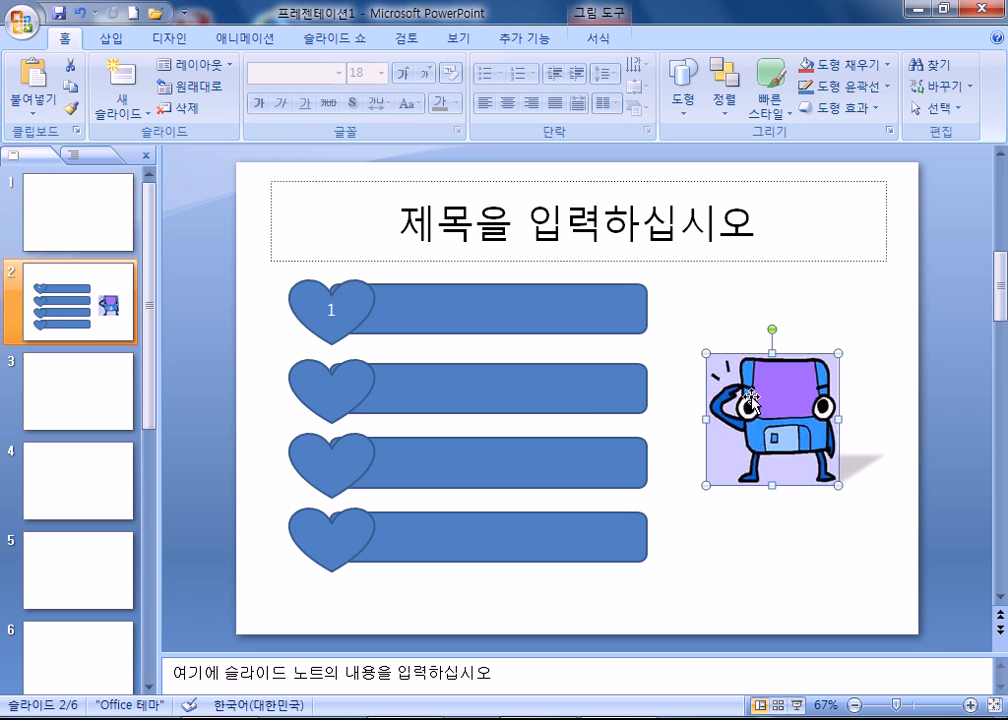
Narrow the character picture to about 3.8 cm wide and apply the upper-right perspective shadow to it
drag(838, 418, 800, 418)
click(821, 468)
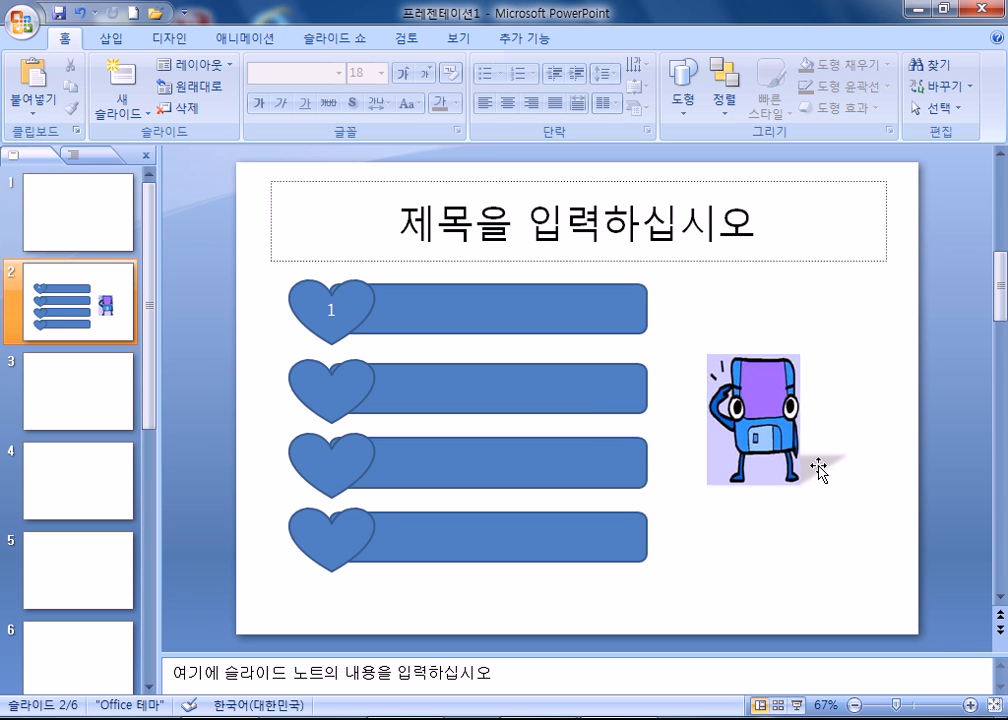
click(815, 470)
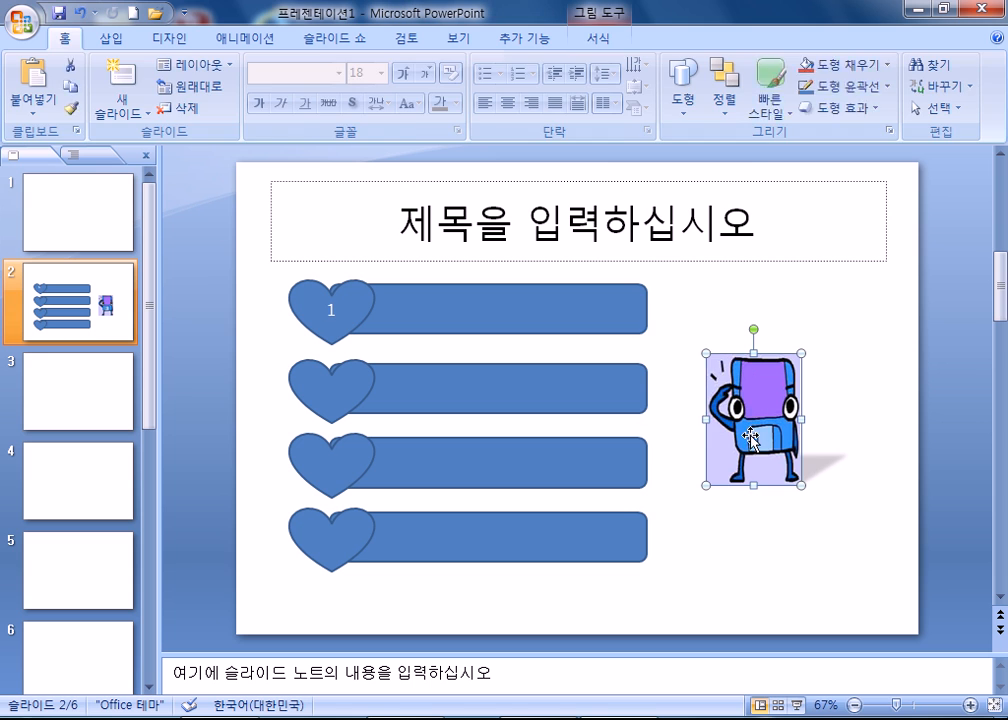
click(612, 107)
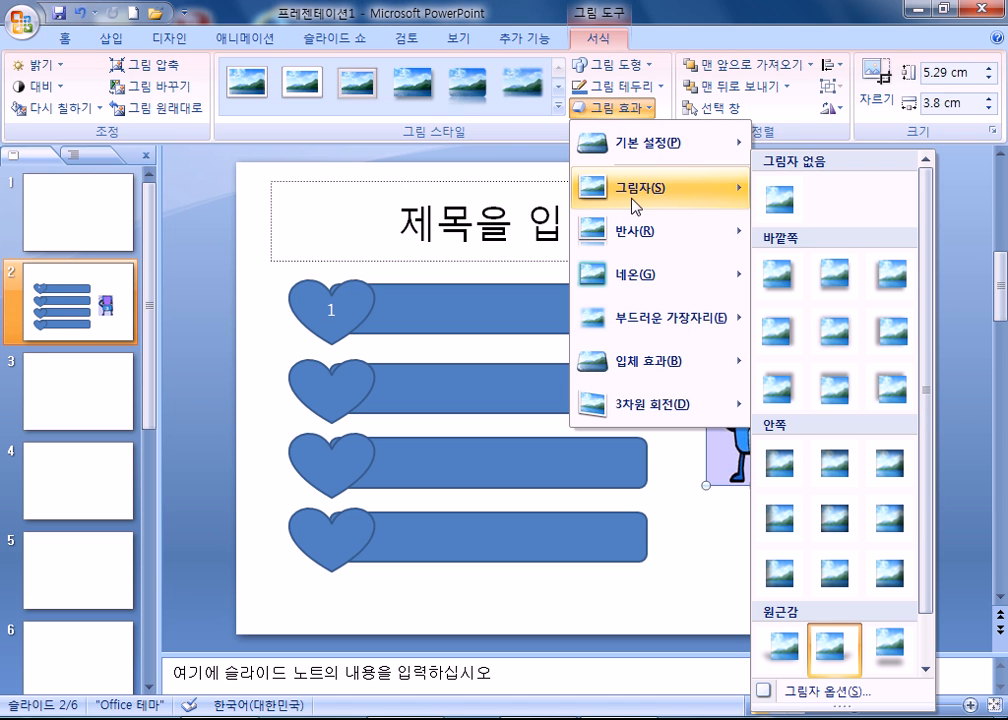
click(834, 650)
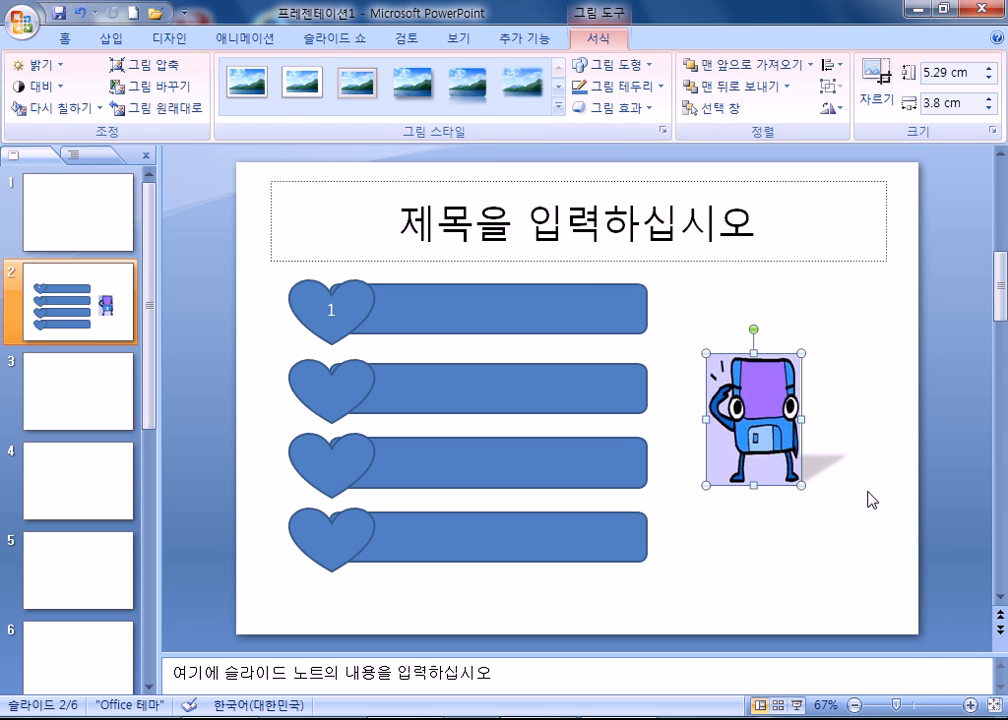
click(868, 498)
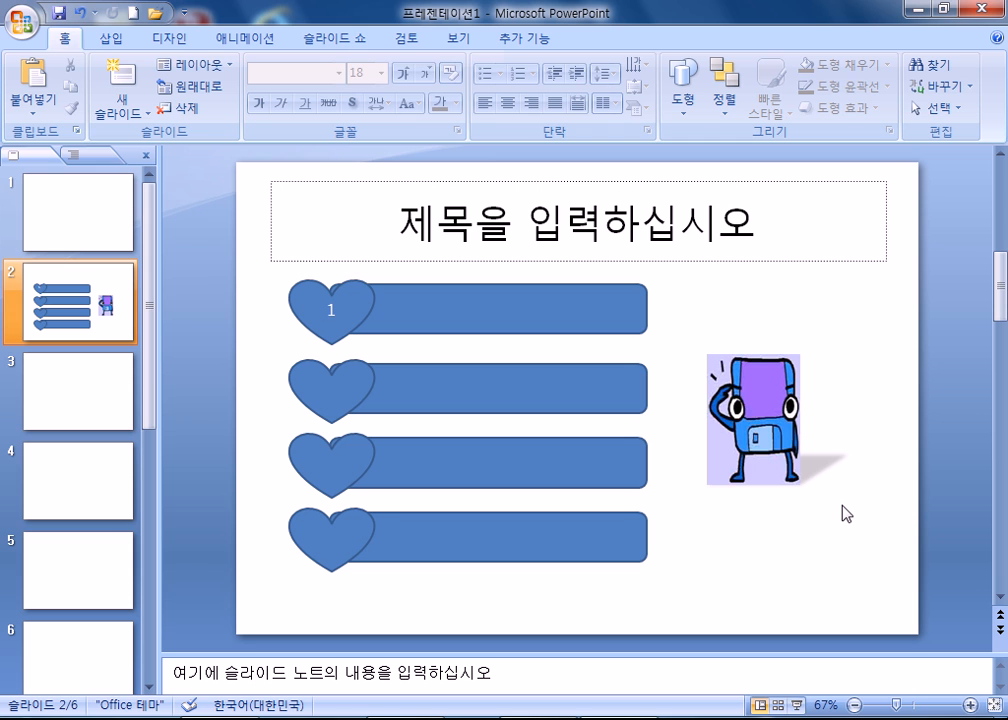
Go to the fourth slide and insert a table with 2 columns and 4 rows in the content placeholder
click(67, 508)
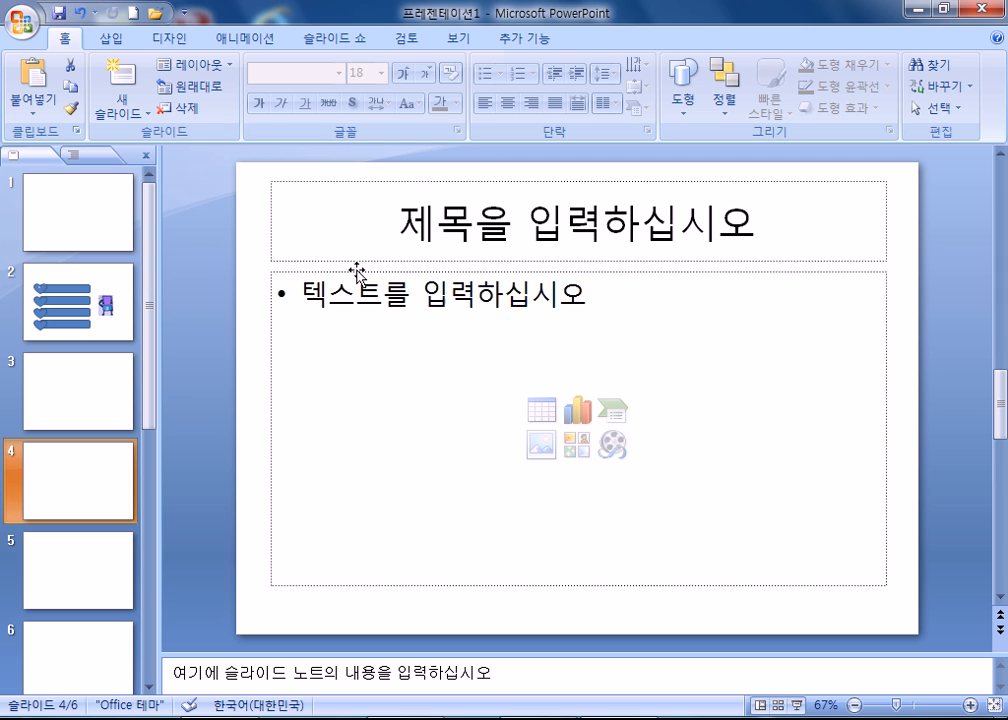
click(355, 271)
click(541, 424)
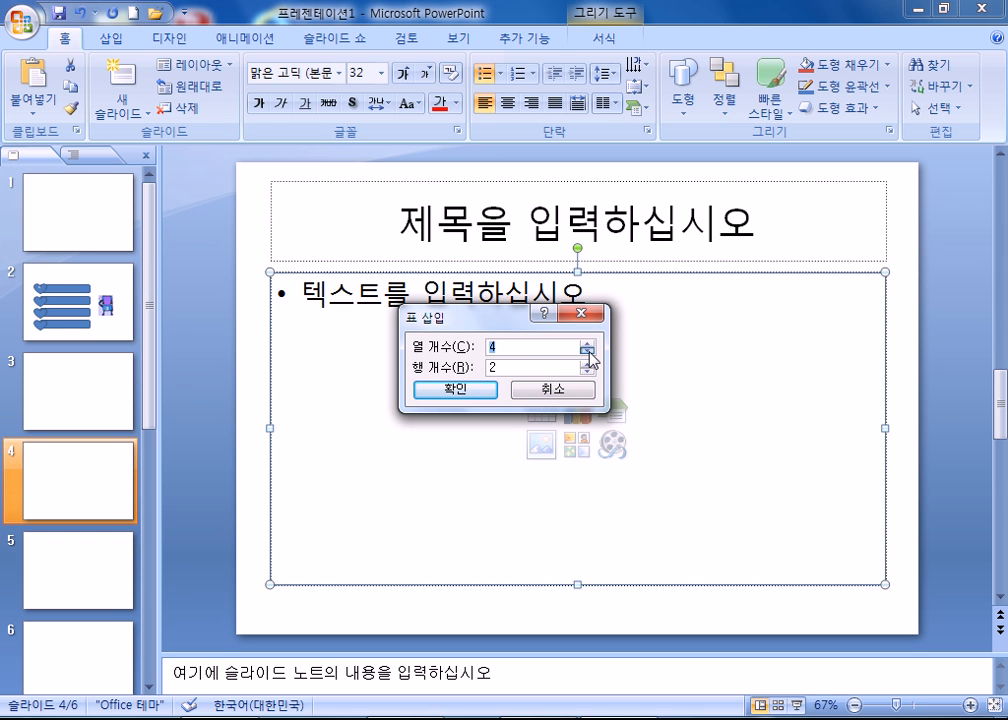
click(587, 366)
click(587, 366)
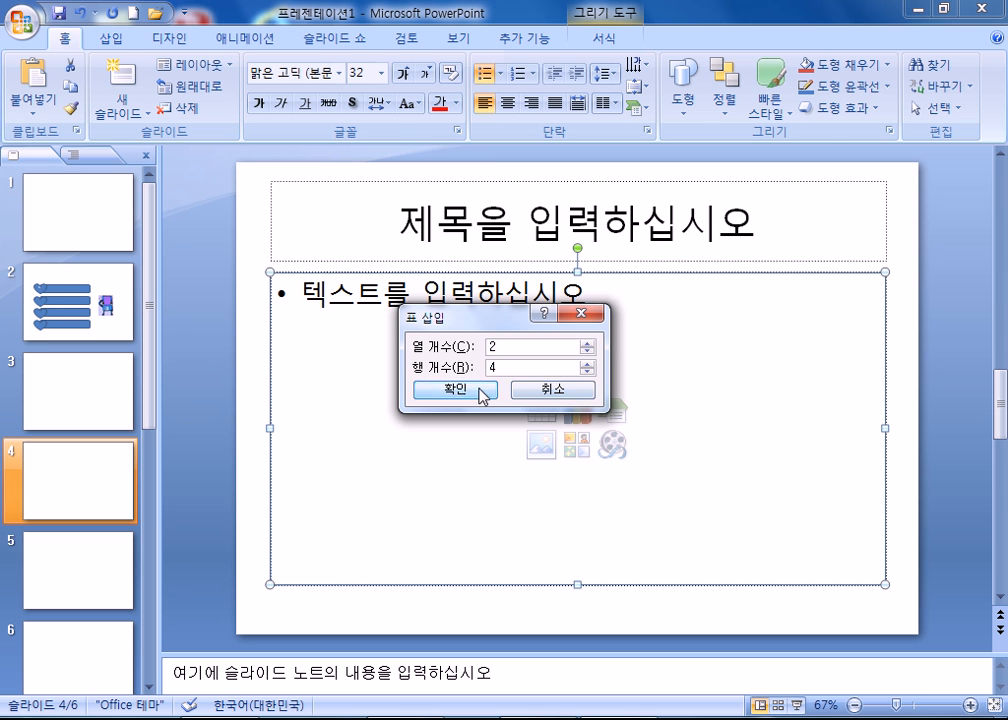
click(478, 390)
Resize the table and place it in the lower right of the slide, leaving space above it and to its left
drag(889, 322, 640, 331)
drag(515, 274, 755, 356)
drag(509, 463, 379, 569)
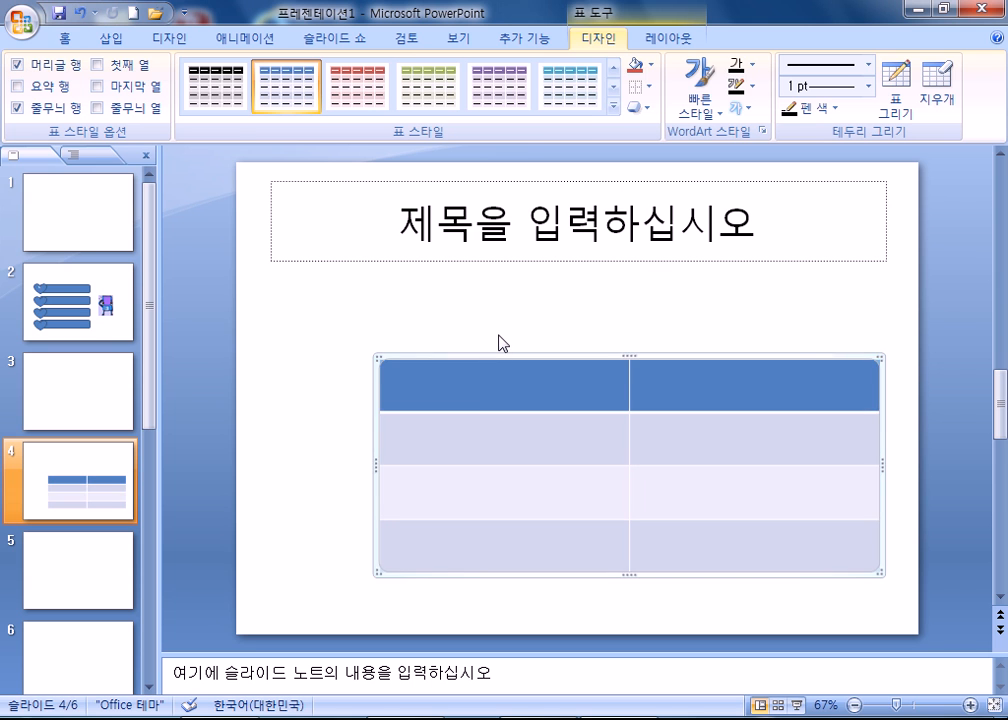
click(499, 342)
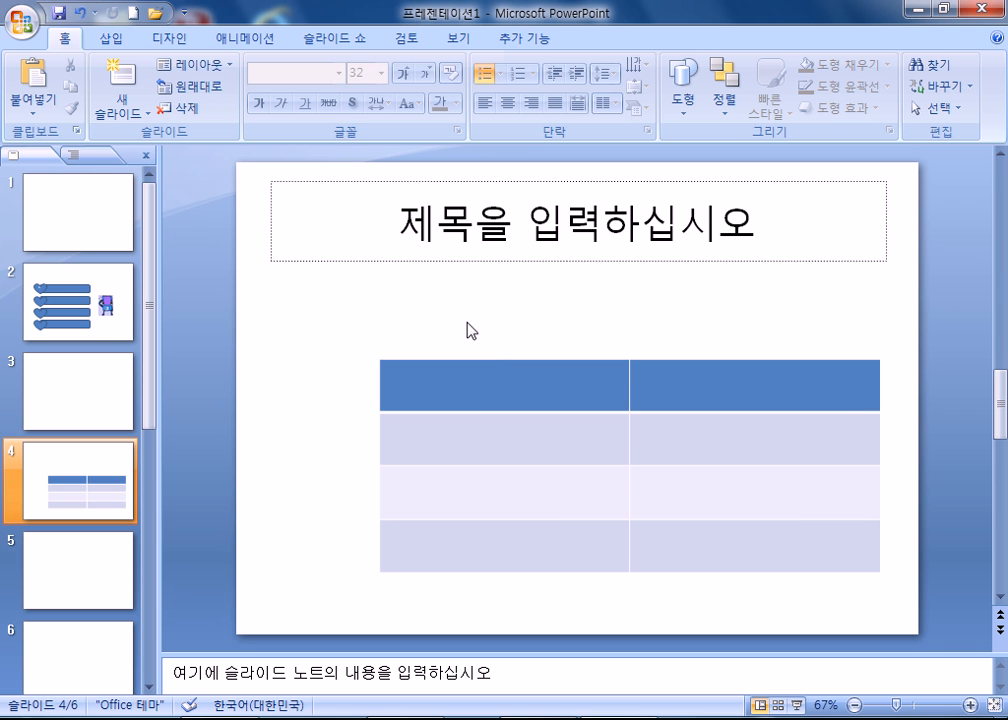
Draw a heart with a single-rounded-corner bar above the left table column and copy the pair above the right column
click(111, 38)
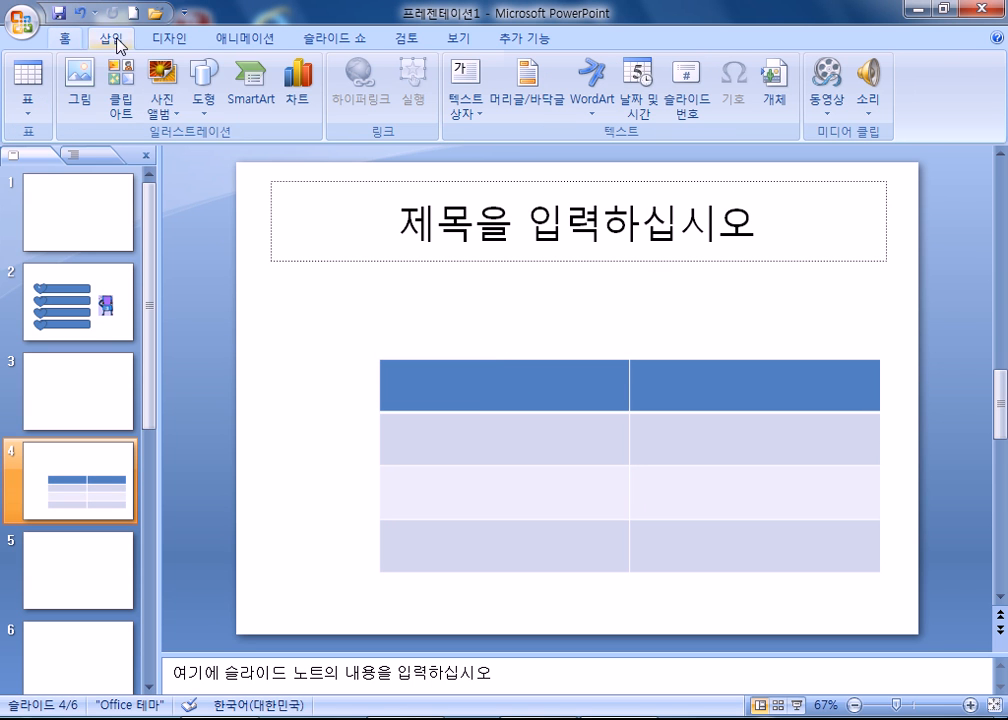
click(202, 86)
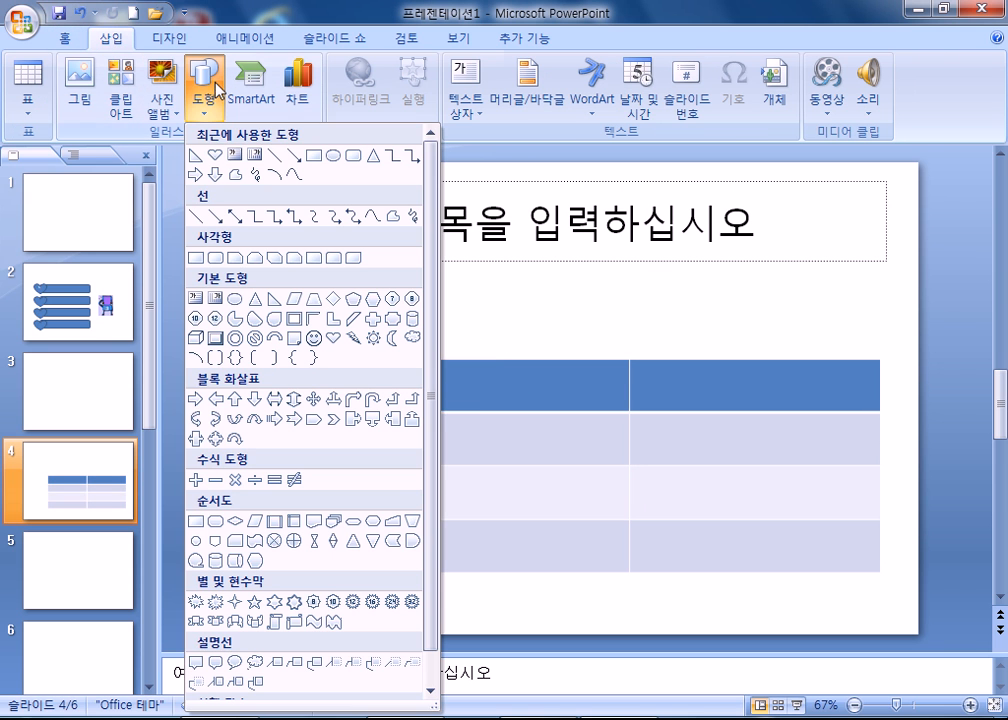
click(332, 340)
mouse_move(367, 288)
mouse_down()
mouse_move(422, 332)
mouse_move(424, 352)
mouse_up()
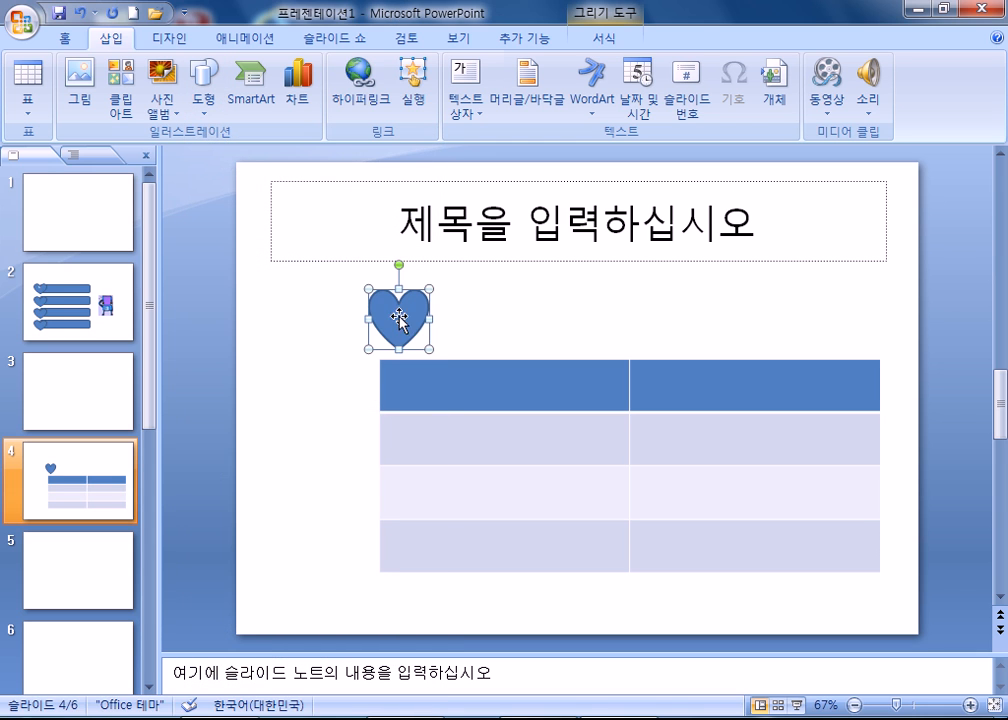
click(202, 90)
click(311, 258)
drag(400, 298, 603, 344)
drag(332, 271, 613, 353)
drag(547, 338, 794, 329)
click(322, 405)
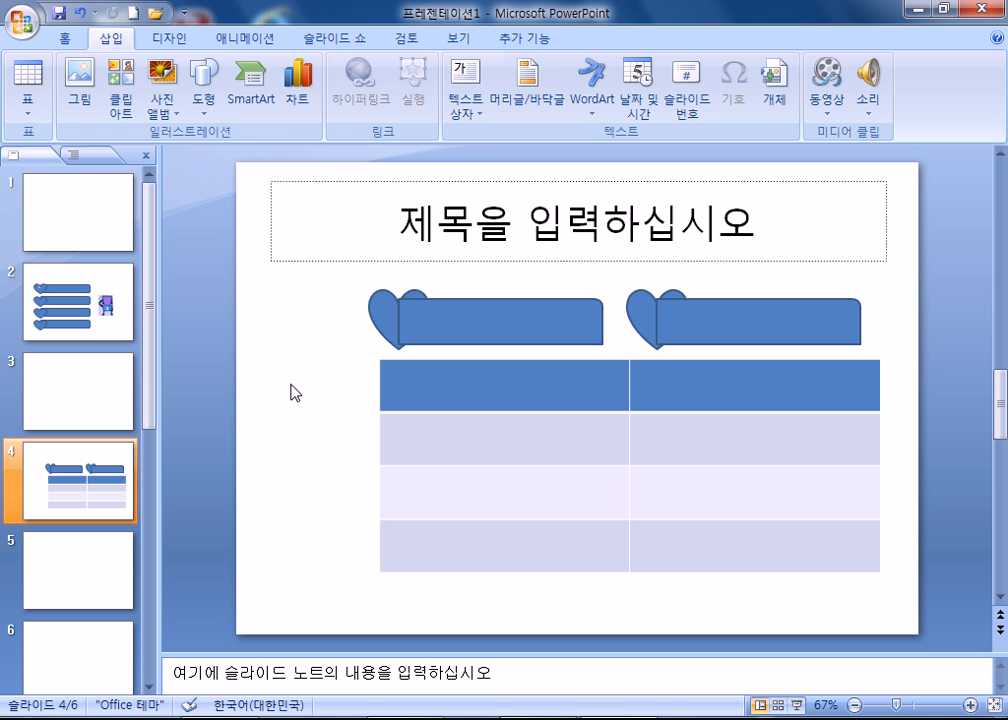
Draw an oval to the left of the table's upper rows and copy it beside the lower rows
click(203, 100)
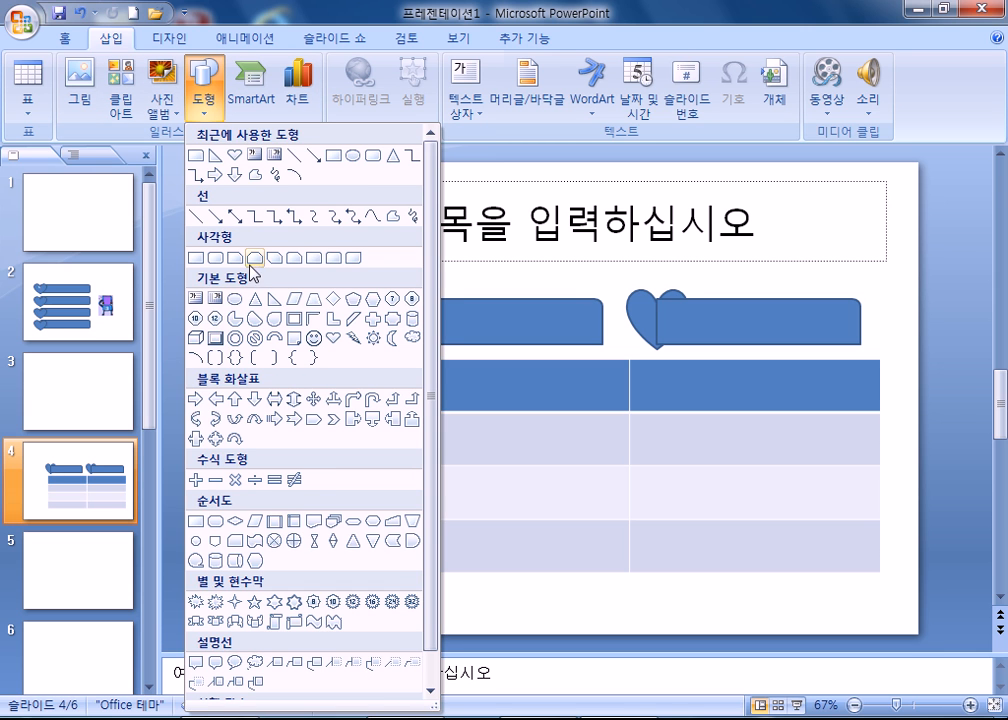
click(235, 299)
mouse_move(278, 364)
mouse_down()
mouse_move(360, 458)
mouse_move(334, 541)
mouse_up()
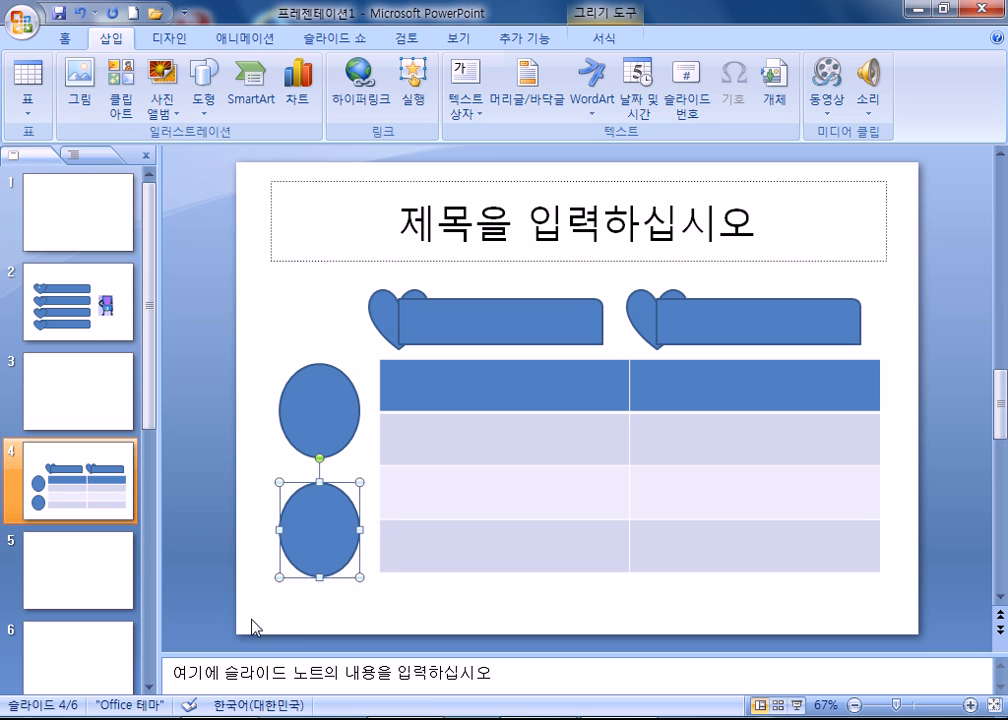
click(248, 360)
click(308, 405)
click(324, 547)
click(473, 340)
click(765, 321)
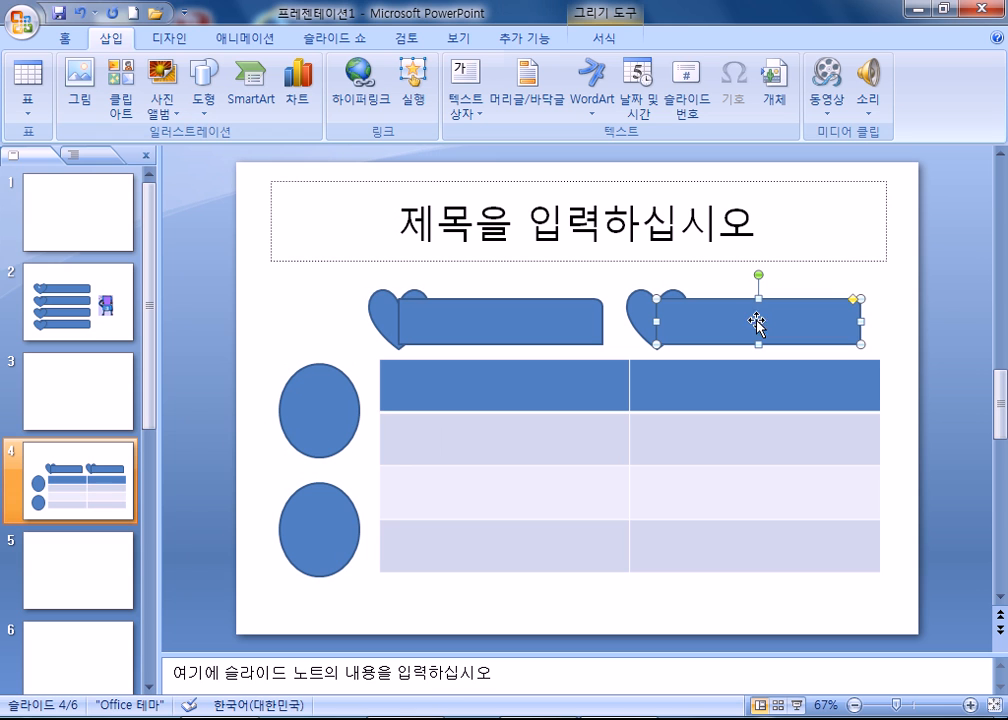
Delete the heart-and-bar headers above the table and the two ovals beside it
drag(301, 268, 909, 358)
key(Delete)
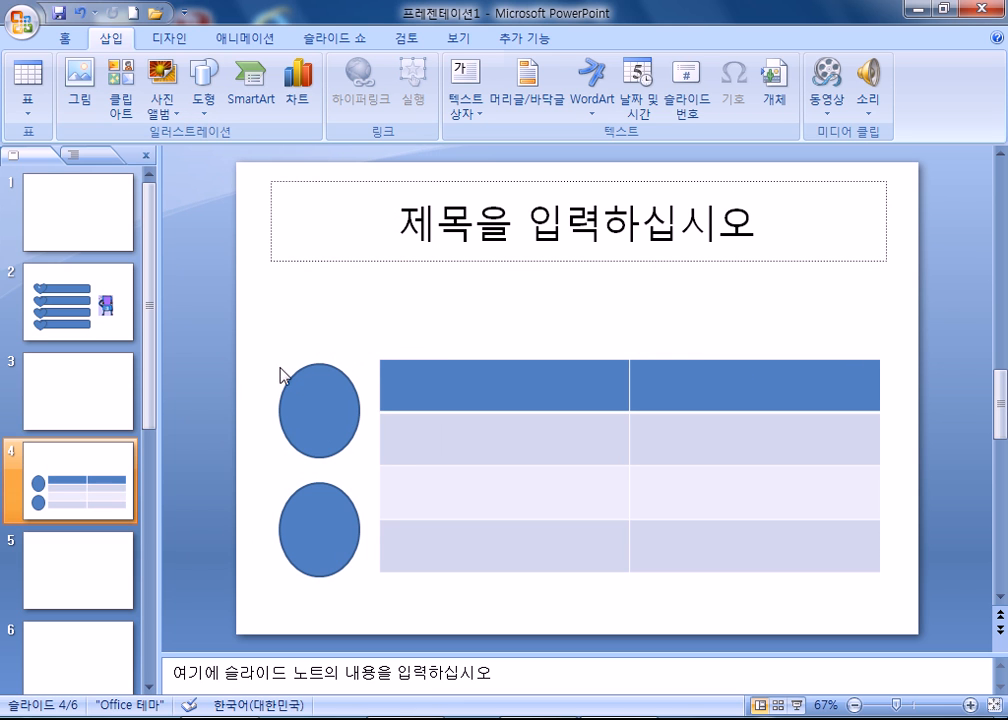
drag(259, 345, 387, 627)
key(Delete)
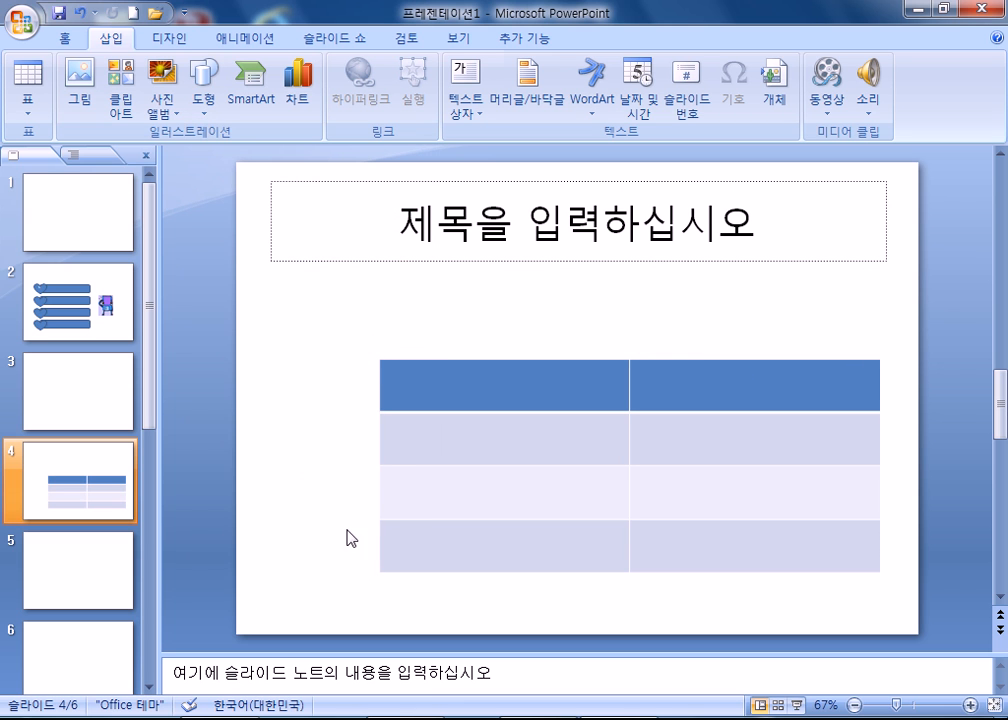
Draw a rectangle with rounded top corners above the left table column, matching its width and sitting on the table's top edge
click(203, 90)
click(333, 258)
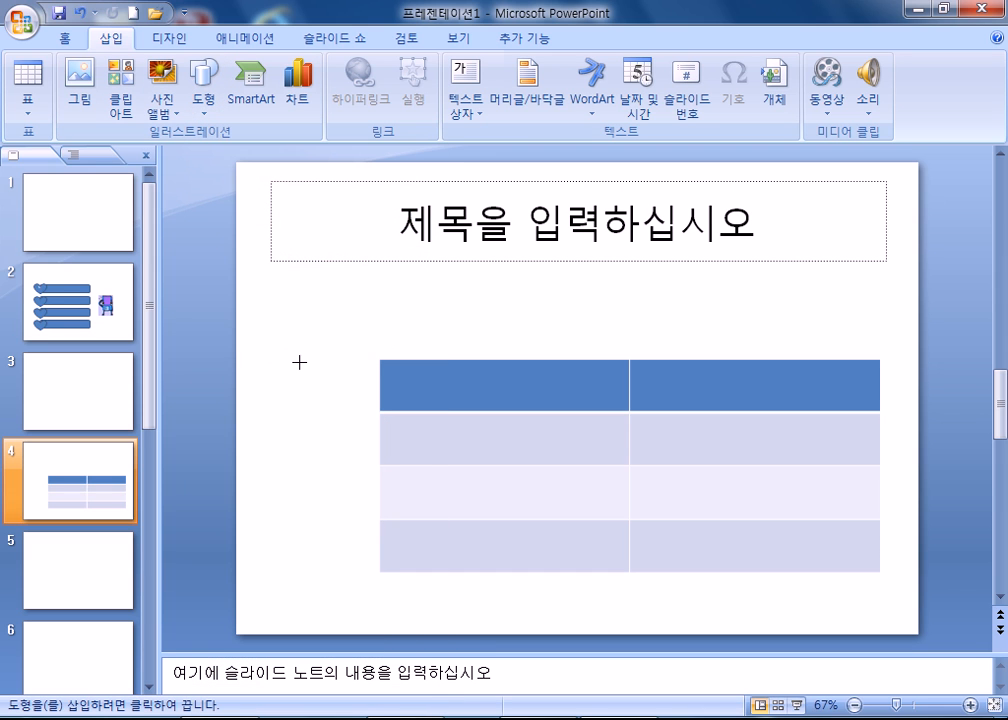
mouse_move(379, 295)
mouse_down()
mouse_move(452, 344)
mouse_move(628, 354)
mouse_up()
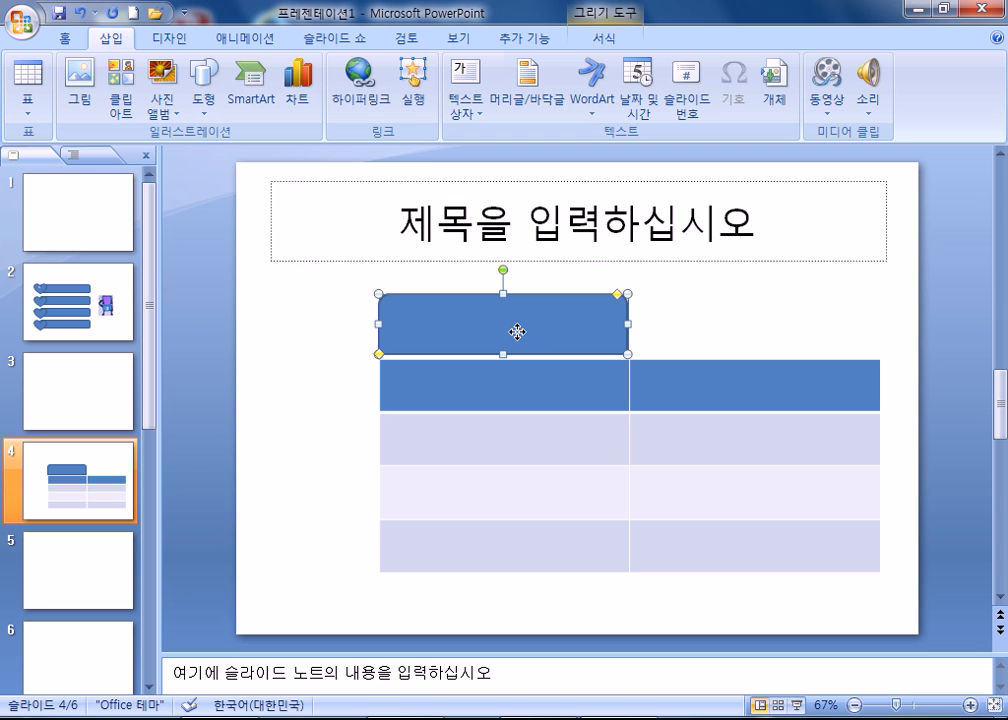
drag(517, 333, 531, 362)
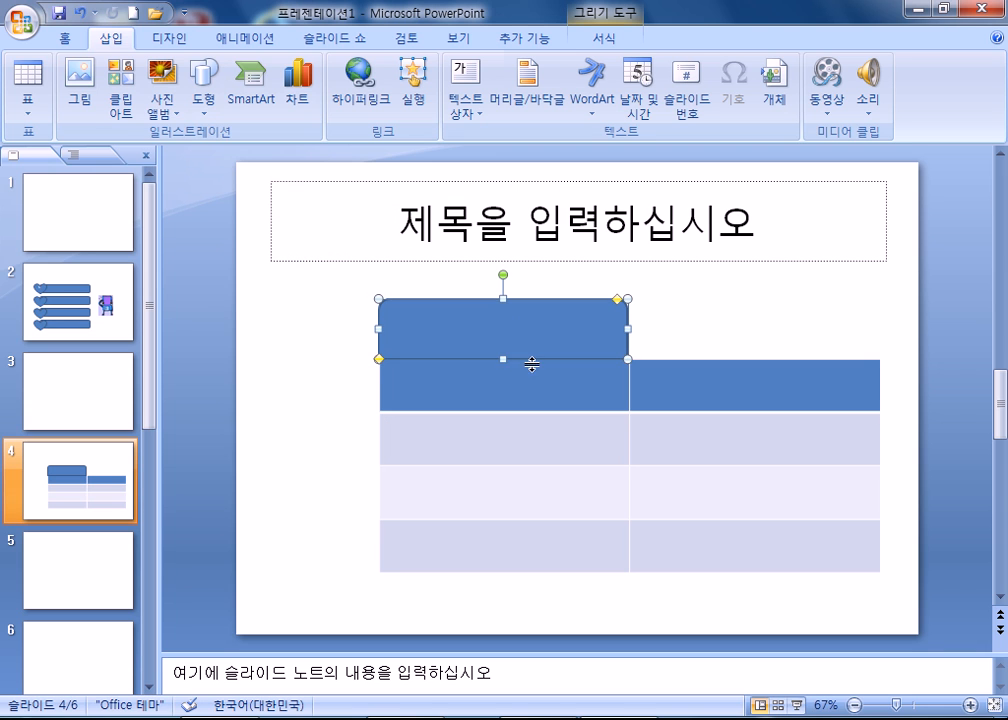
click(731, 384)
click(533, 312)
key(Down)
Draw a parallelogram about 7 cm wide inside the header shape, fill it light green and match its height to the header
click(204, 92)
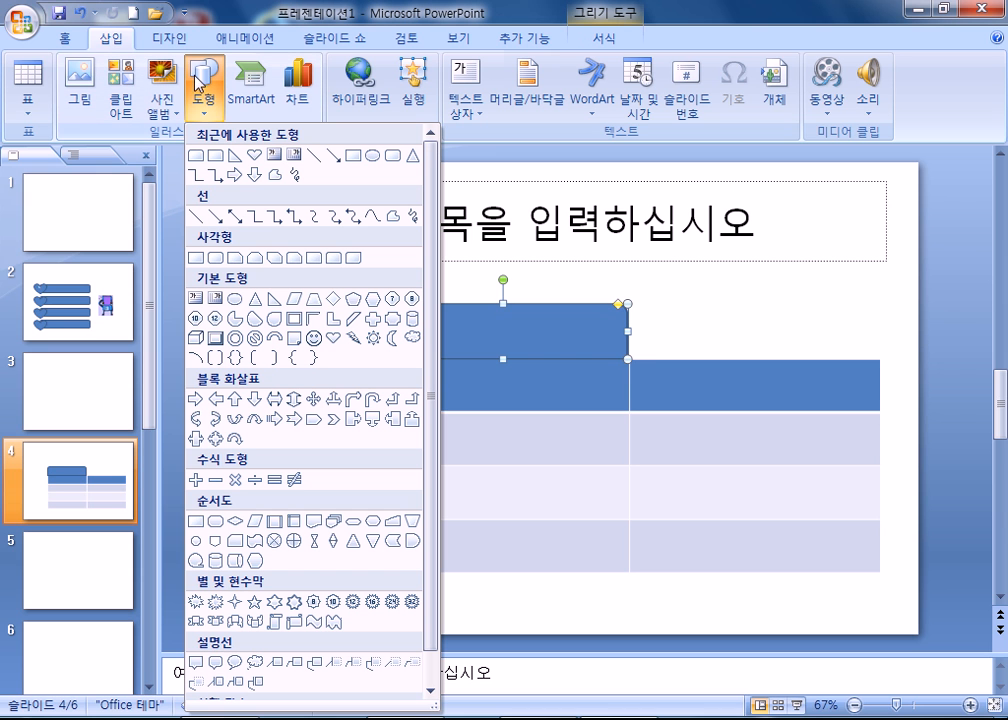
click(313, 299)
drag(455, 312, 590, 359)
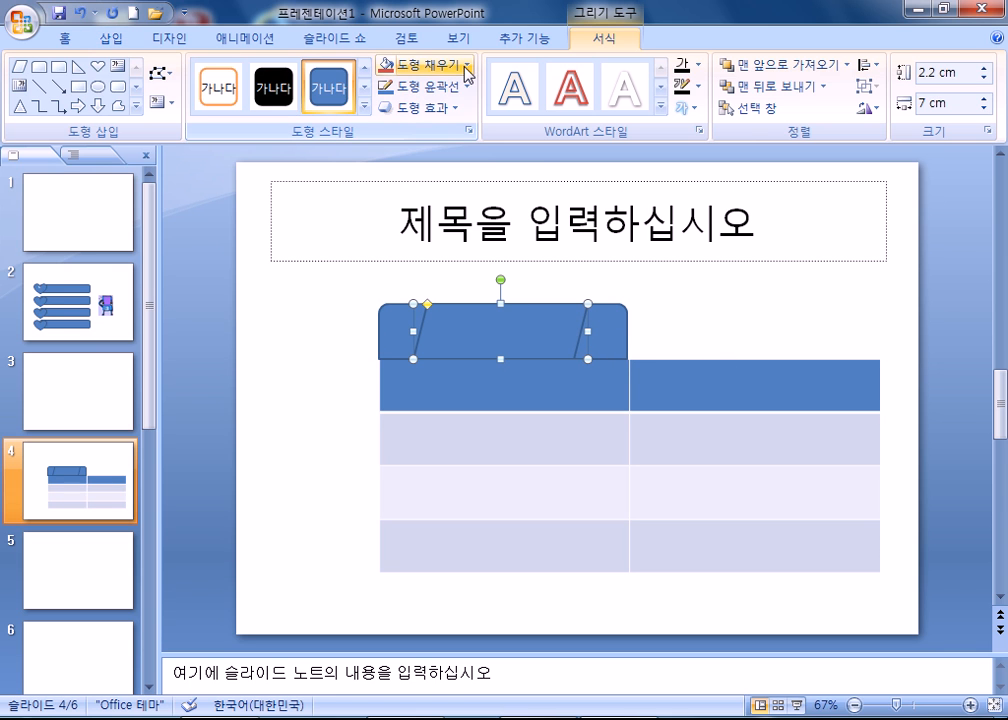
click(425, 64)
click(456, 216)
click(711, 310)
click(500, 305)
drag(502, 305, 503, 299)
click(687, 304)
Copy the rounded header and its green parallelogram together to sit above the right table column
click(614, 333)
shift+click(525, 330)
drag(522, 329, 764, 318)
click(733, 291)
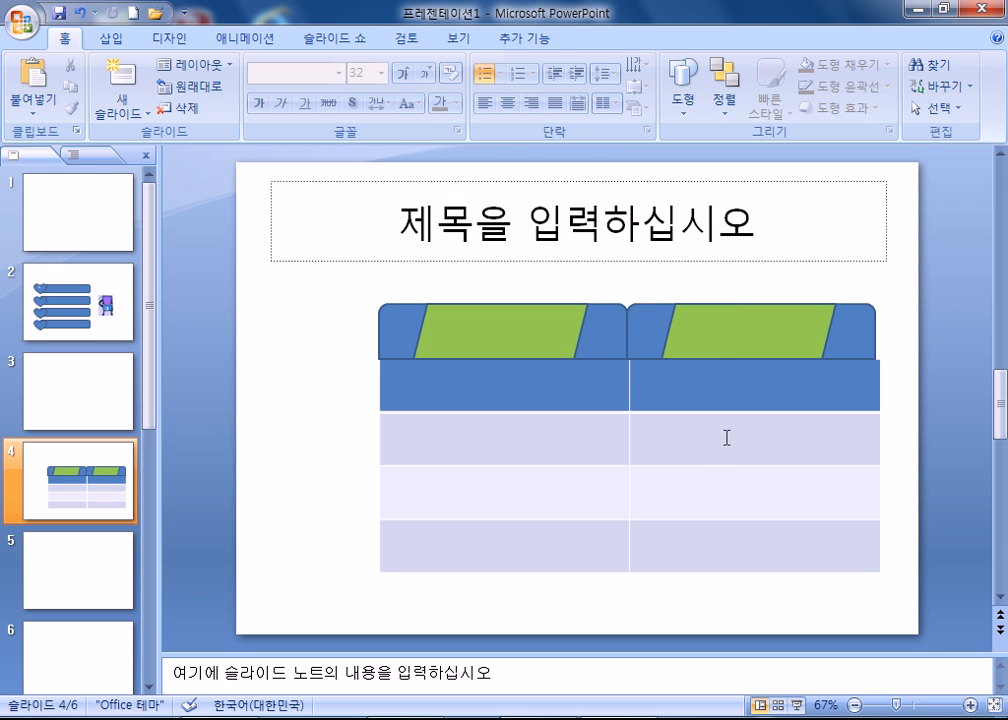
Try shifting the right header pair sideways to meet the table's right edge, and move it back against the left header
drag(613, 283, 890, 410)
key(Right)
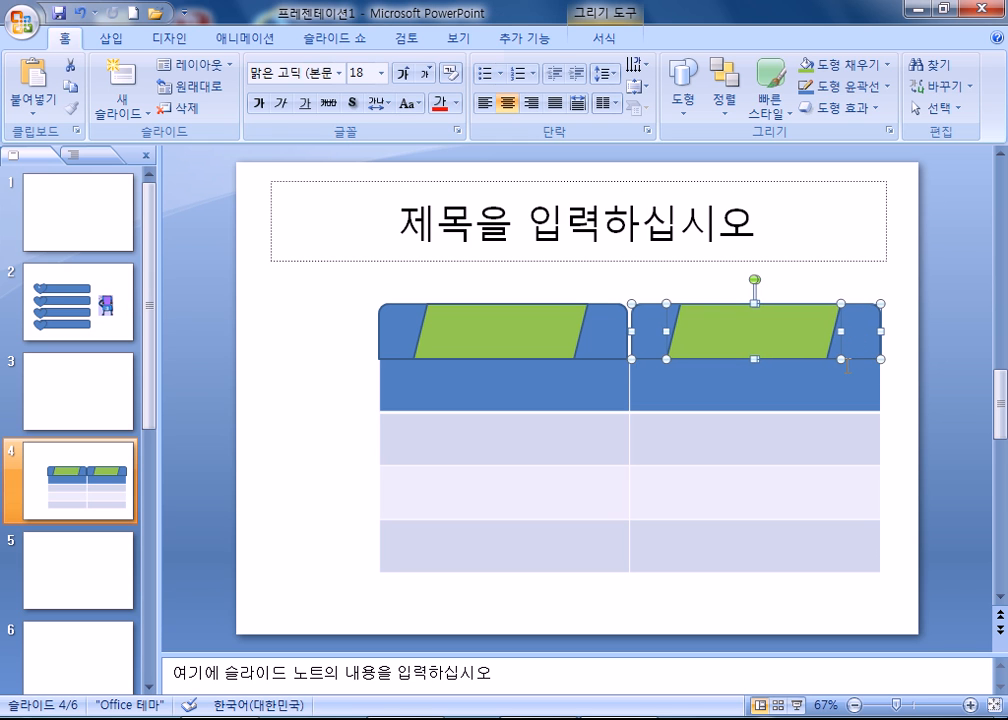
click(892, 403)
drag(908, 396, 621, 272)
key(Left)
click(681, 273)
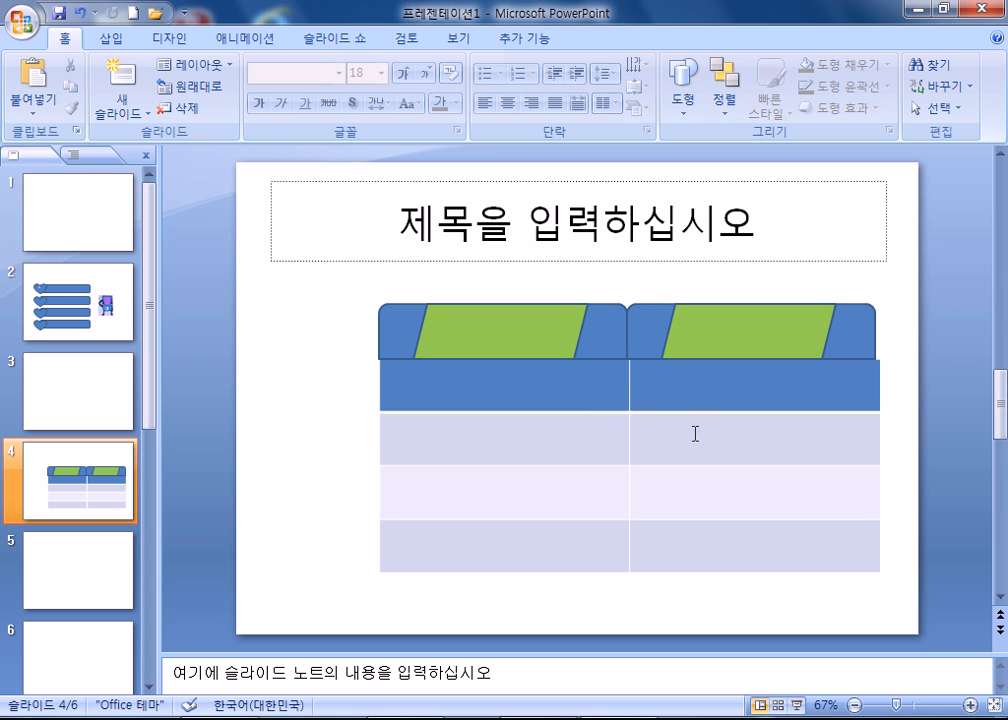
drag(530, 383, 734, 533)
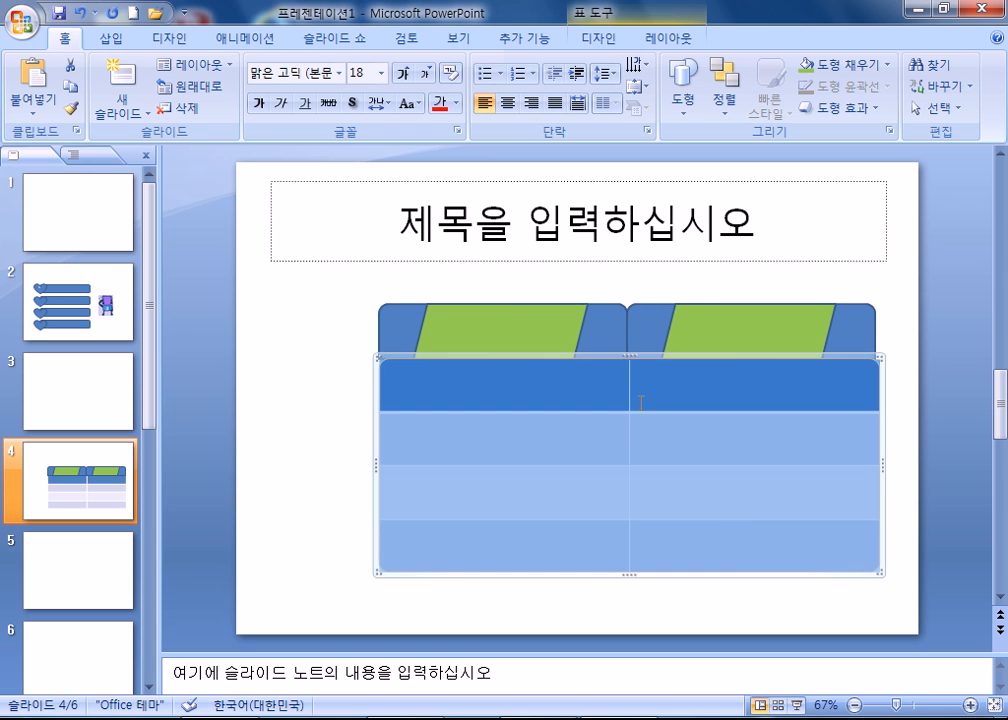
click(500, 288)
click(700, 328)
drag(343, 274, 912, 373)
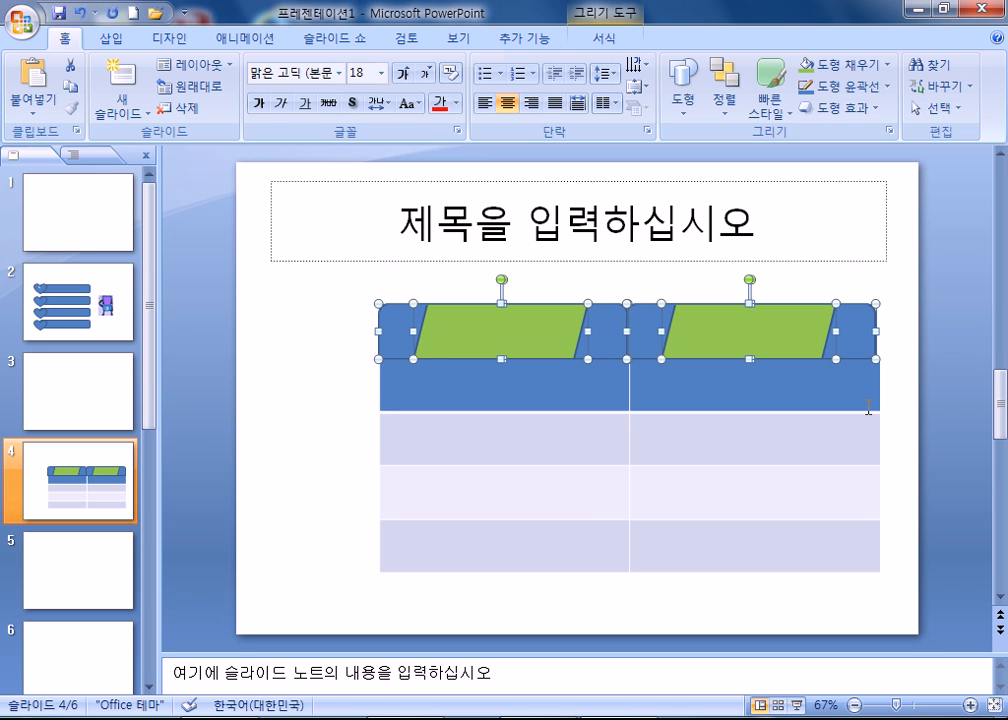
click(300, 376)
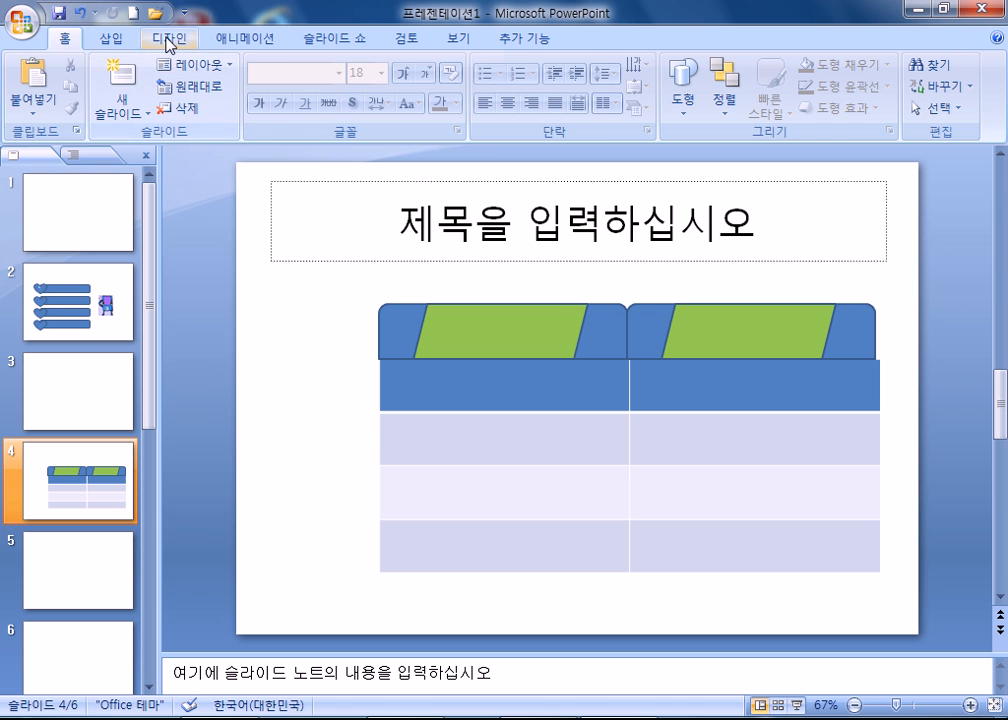
Draw a cylinder left of the table beside the top two rows and copy it beside the bottom two rows
click(125, 42)
click(203, 90)
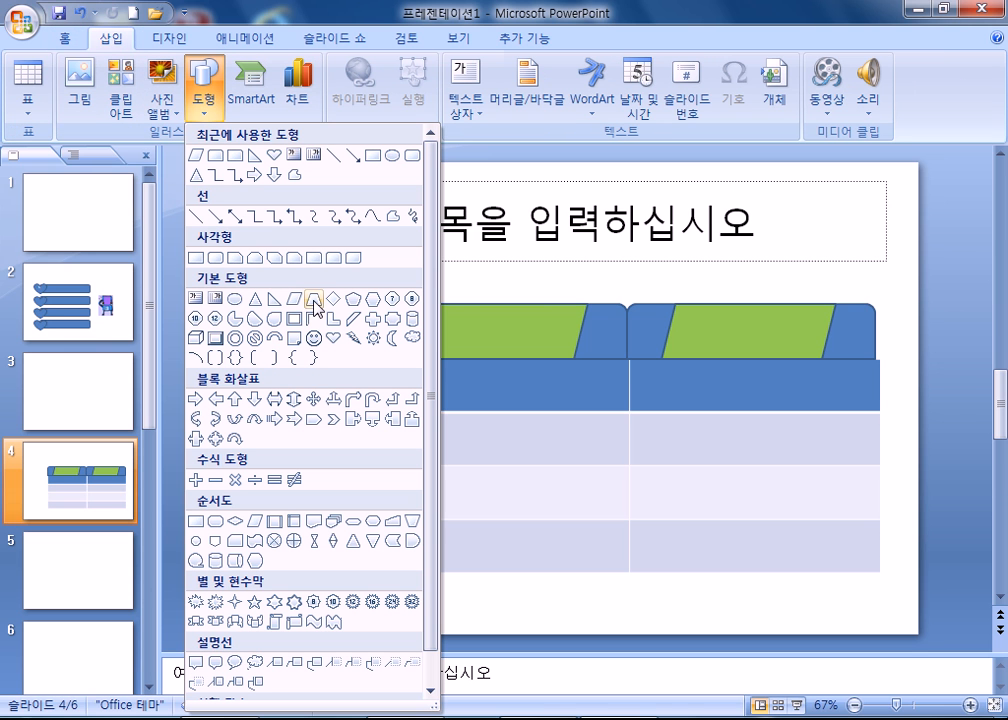
click(412, 325)
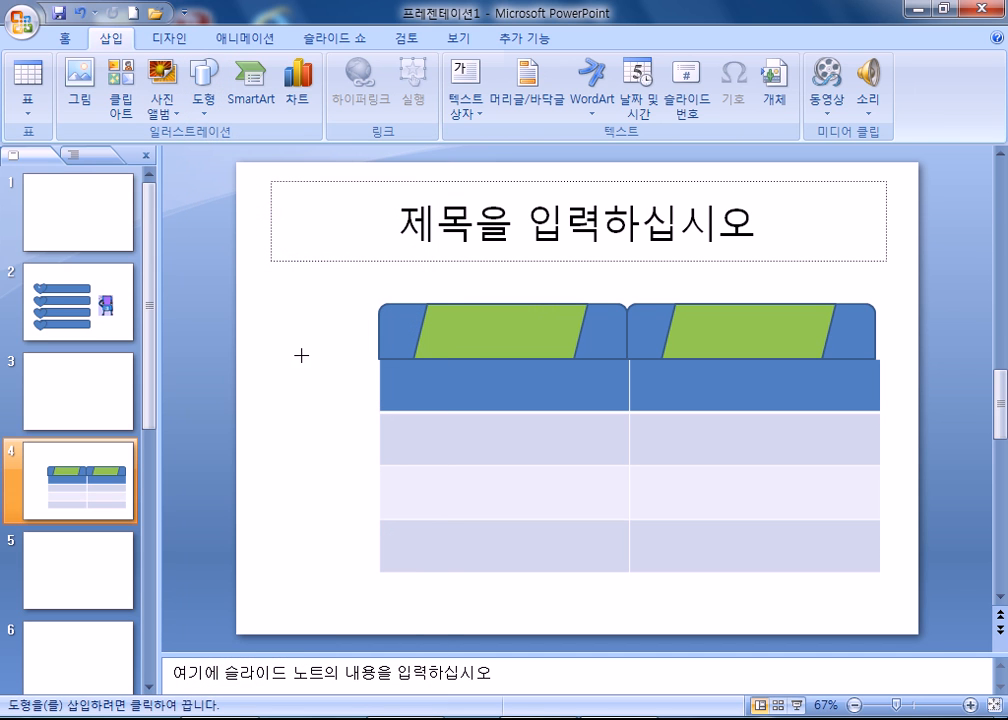
mouse_move(289, 353)
mouse_down()
mouse_move(378, 434)
mouse_move(380, 463)
mouse_move(342, 450)
mouse_move(346, 556)
mouse_up()
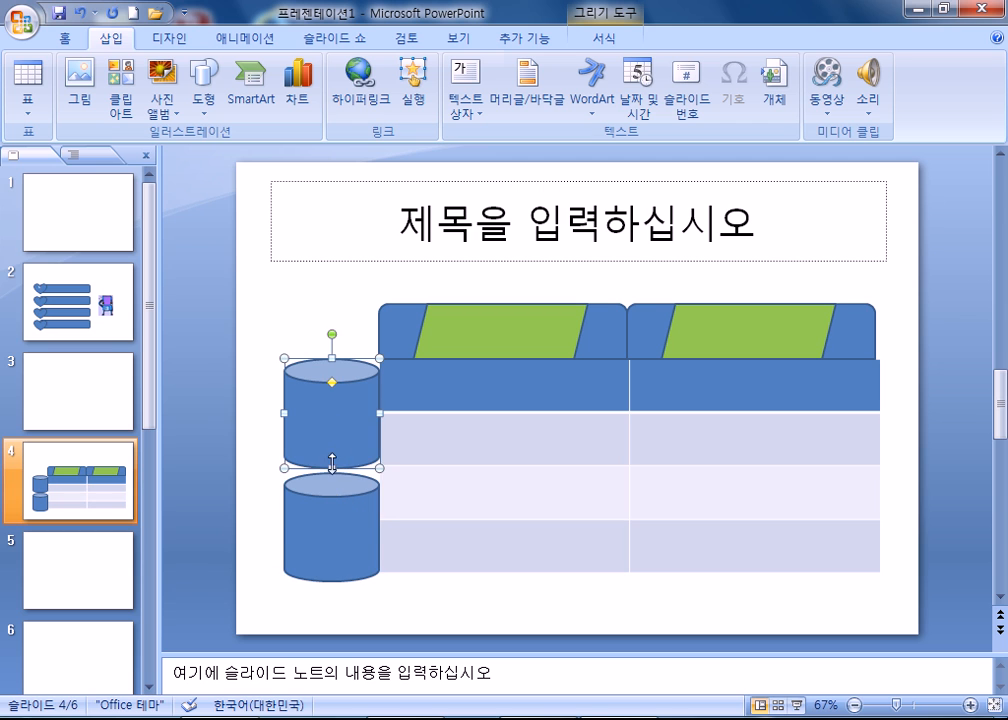
Stretch the two cylinders vertically toward each other so that their adjoining ends overlap
mouse_move(331, 468)
mouse_down()
mouse_move(331, 485)
mouse_move(332, 462)
mouse_up()
click(332, 519)
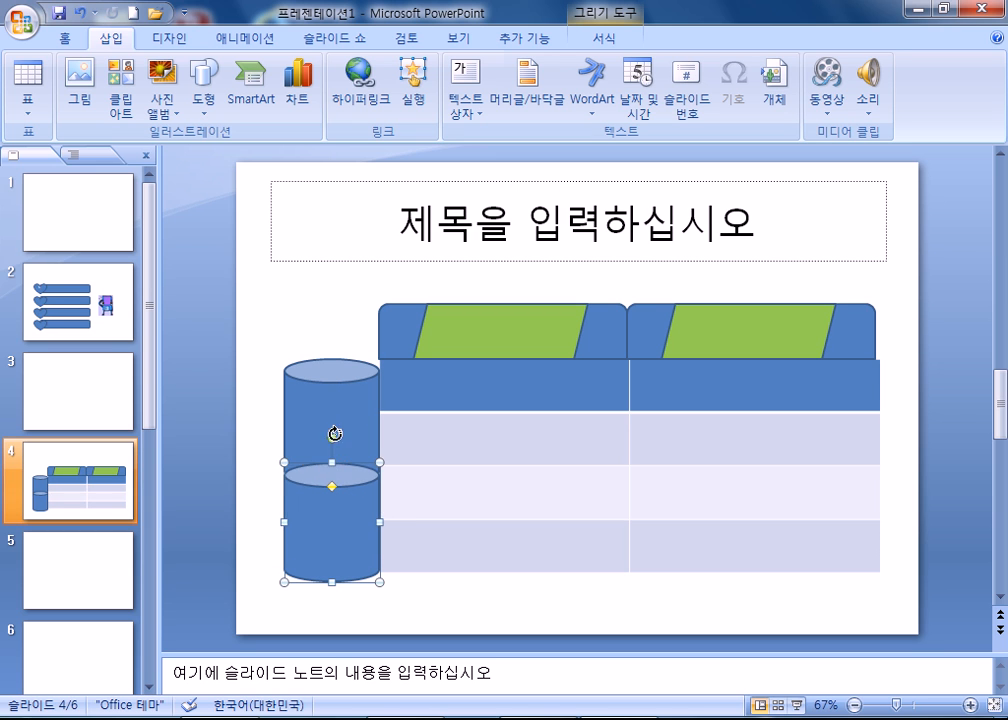
click(335, 422)
click(349, 500)
click(348, 407)
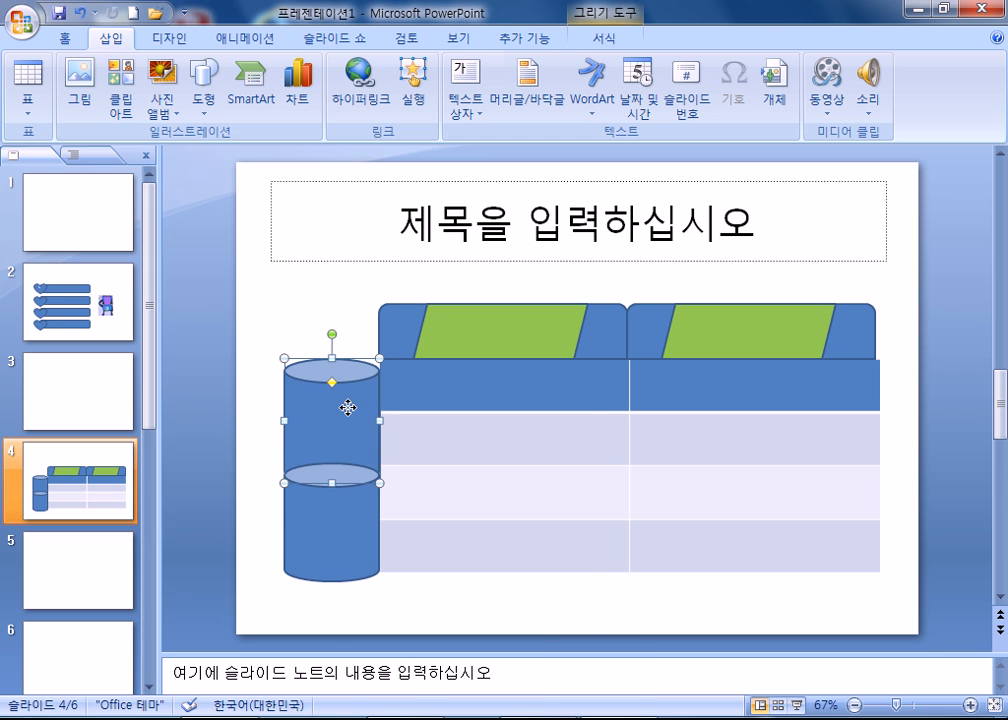
Bring the upper cylinder to the front and shift the lower cylinder slightly up, nearer the table's bottom edge
right_click(347, 407)
click(365, 540)
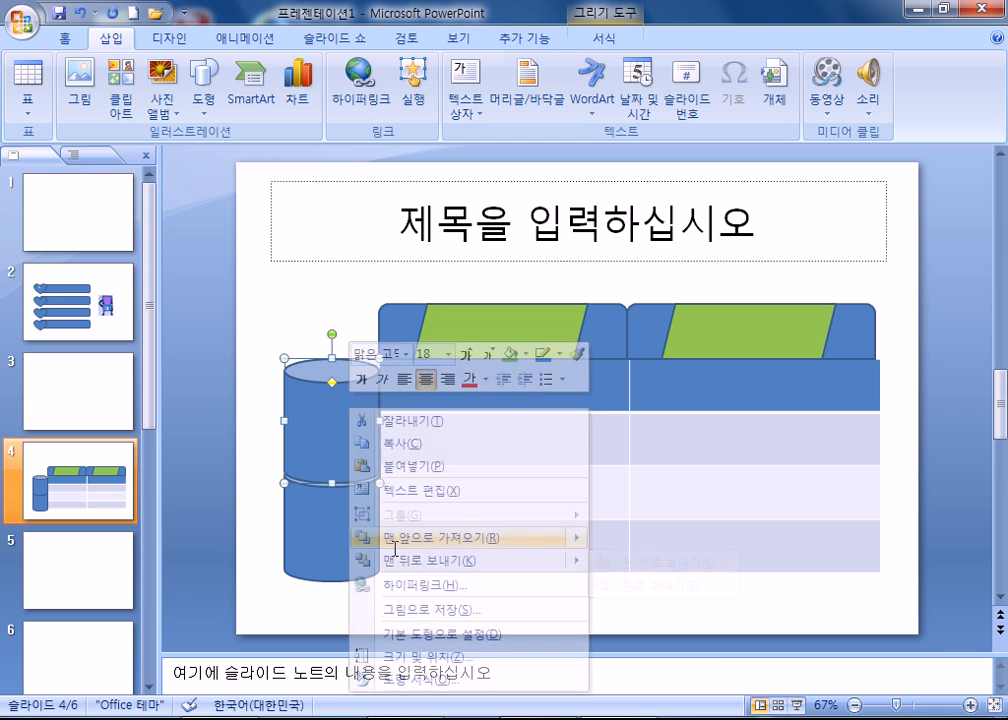
click(331, 553)
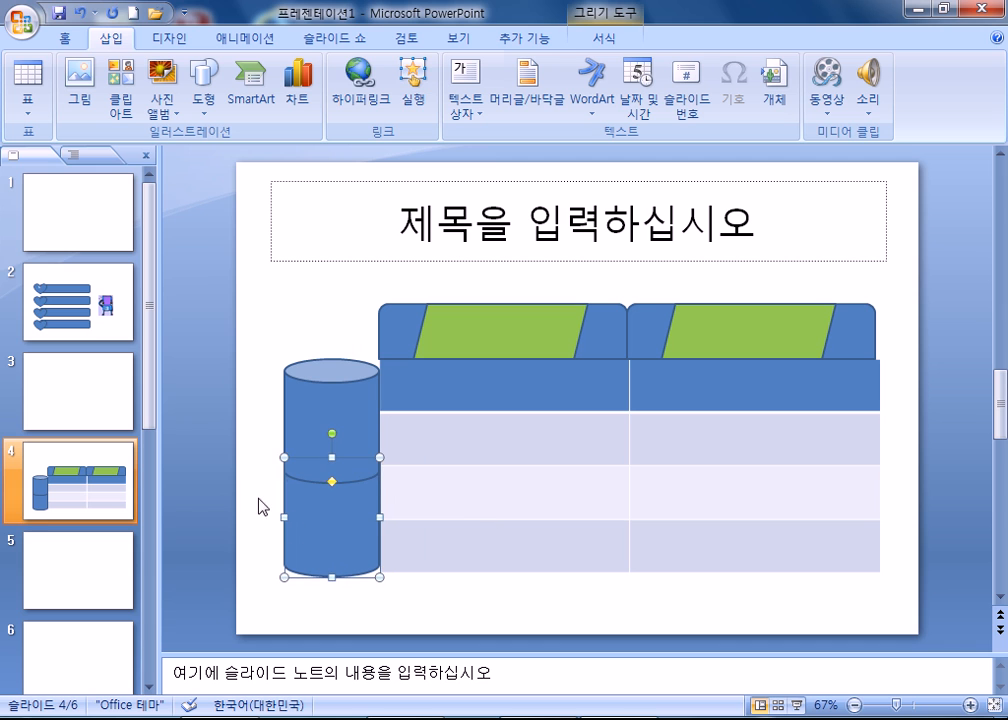
click(258, 505)
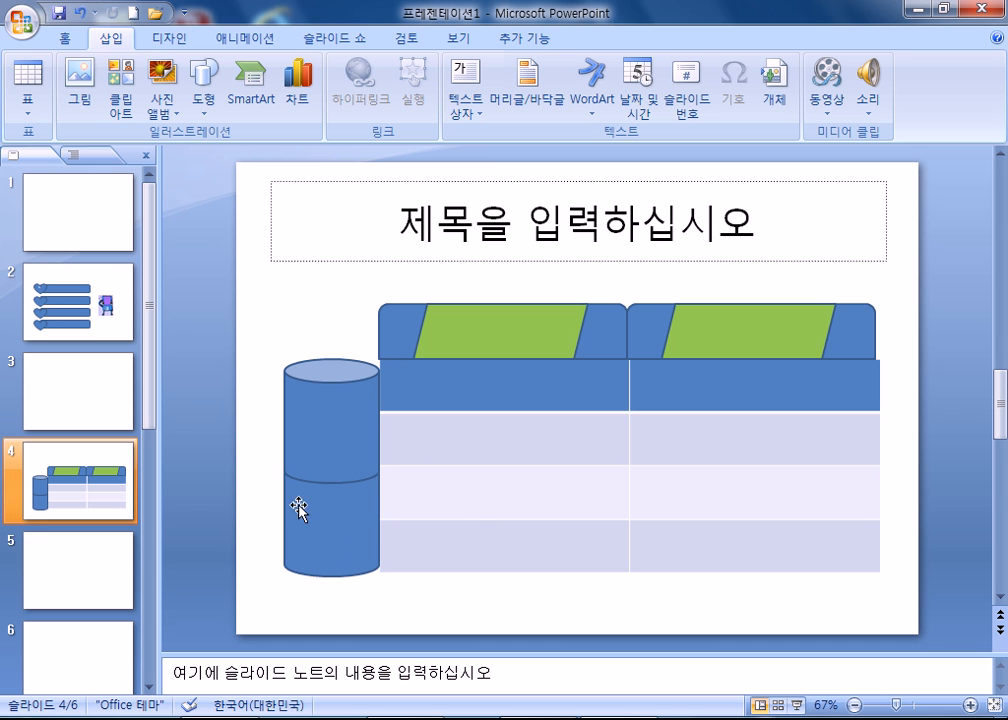
click(338, 450)
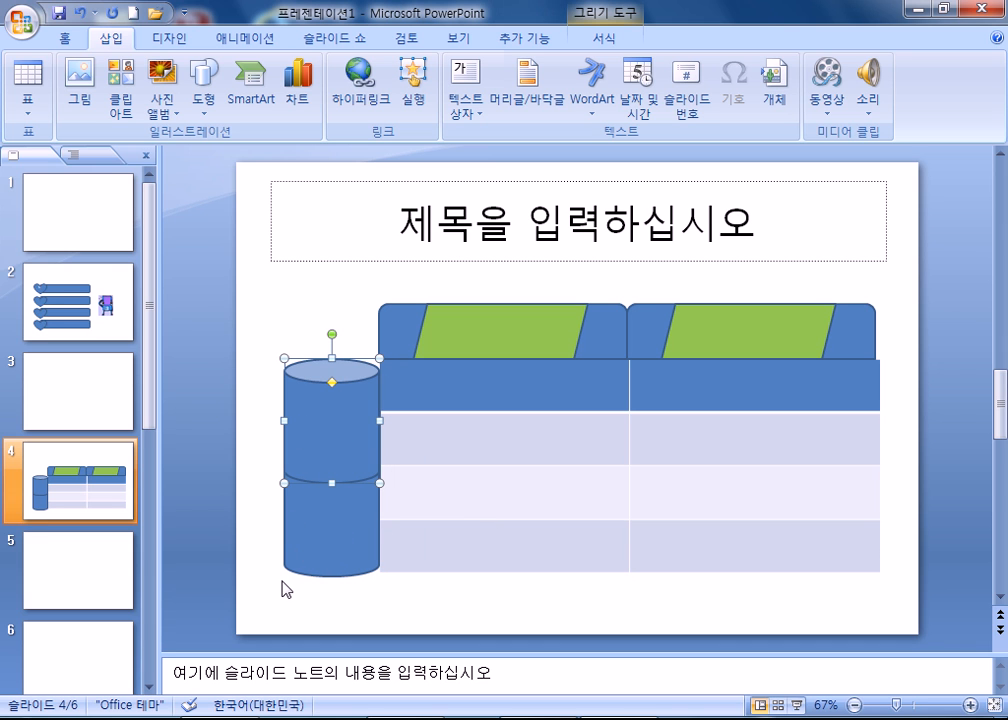
click(258, 547)
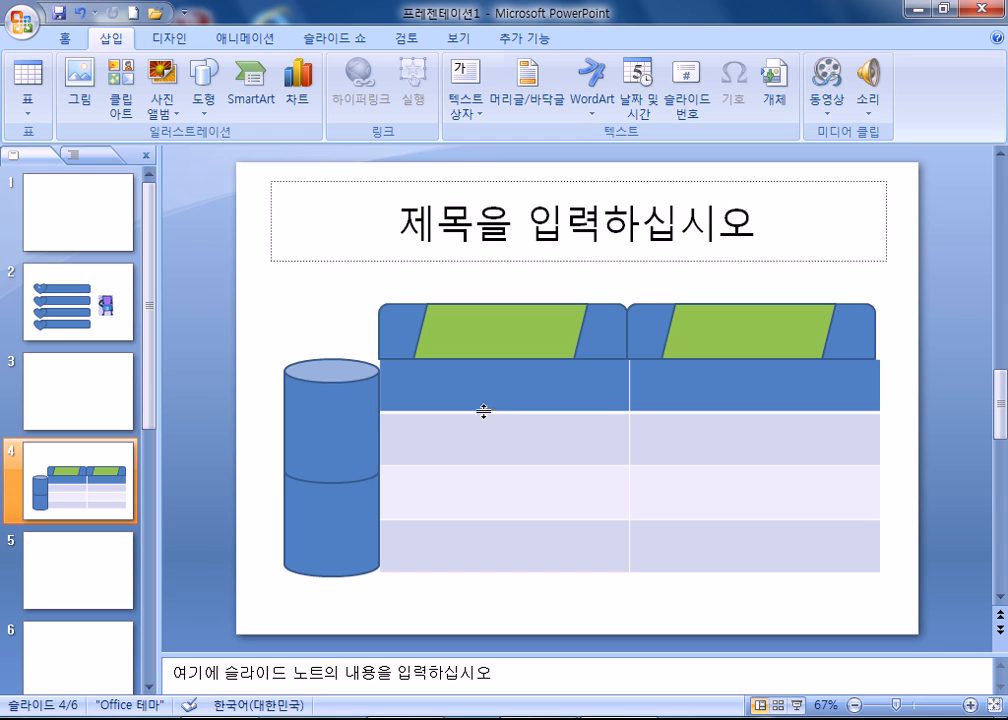
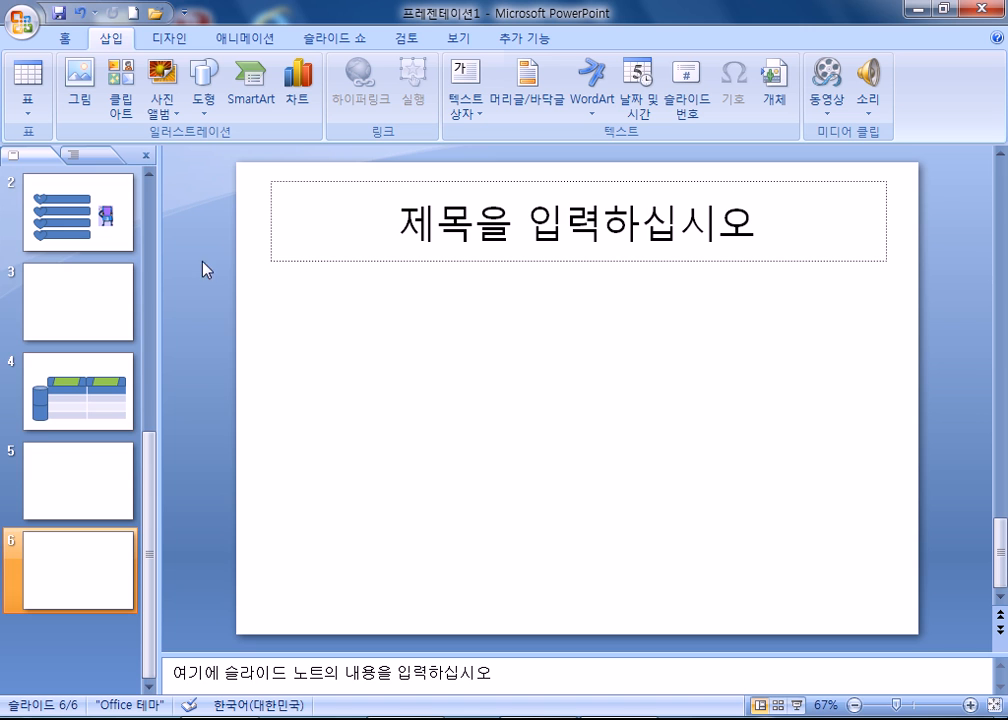
On slide four, move the table down, away from the header shapes above it
click(81, 402)
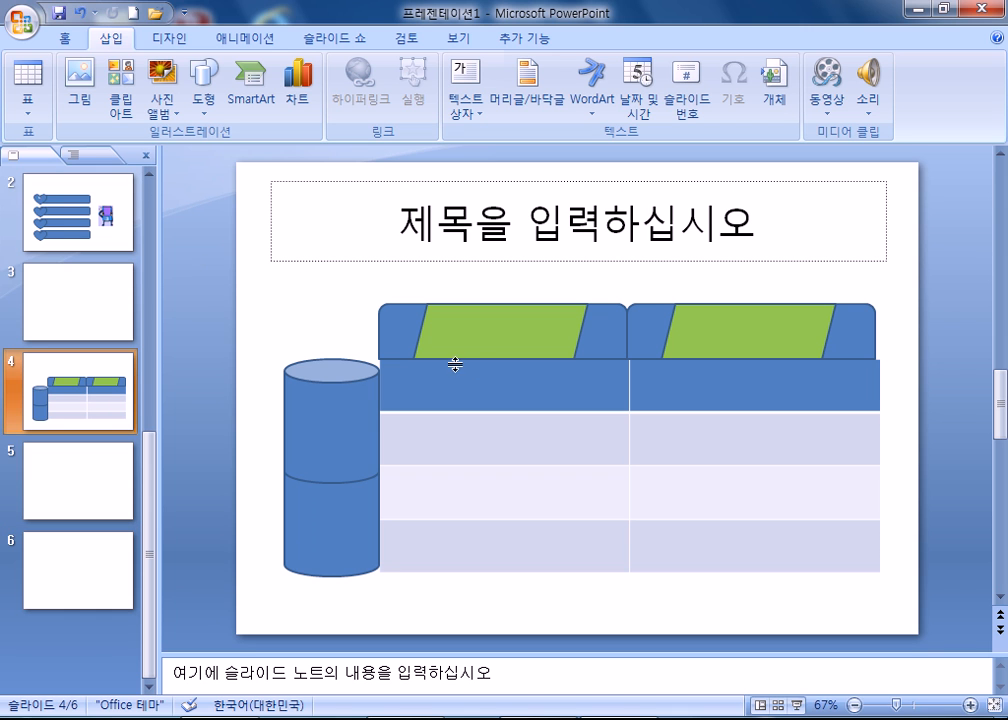
click(460, 378)
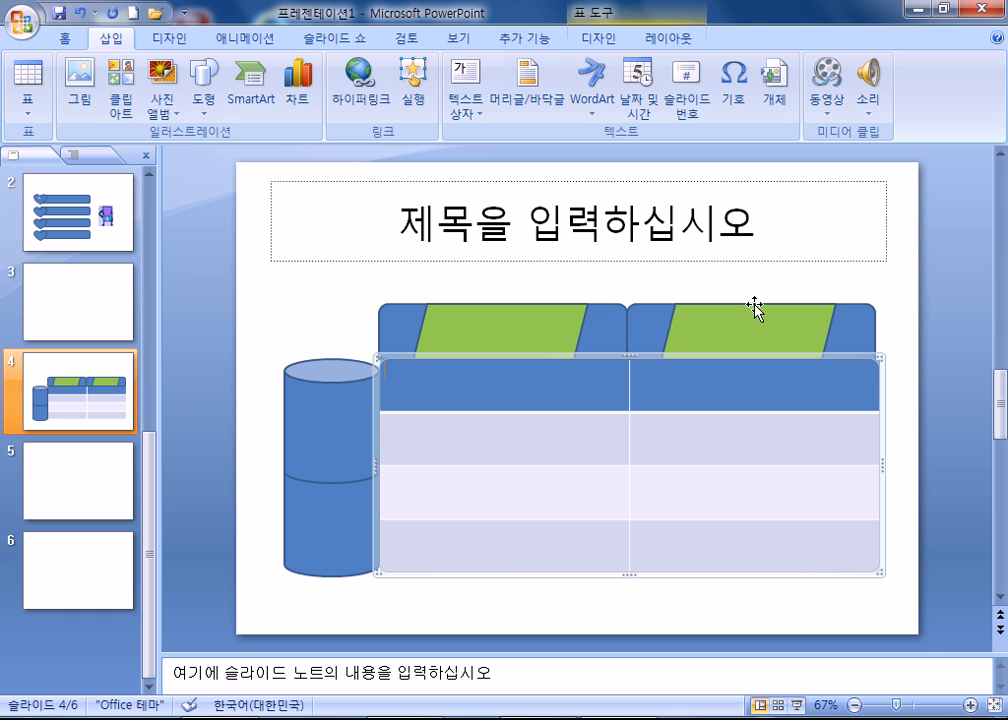
drag(878, 378, 877, 428)
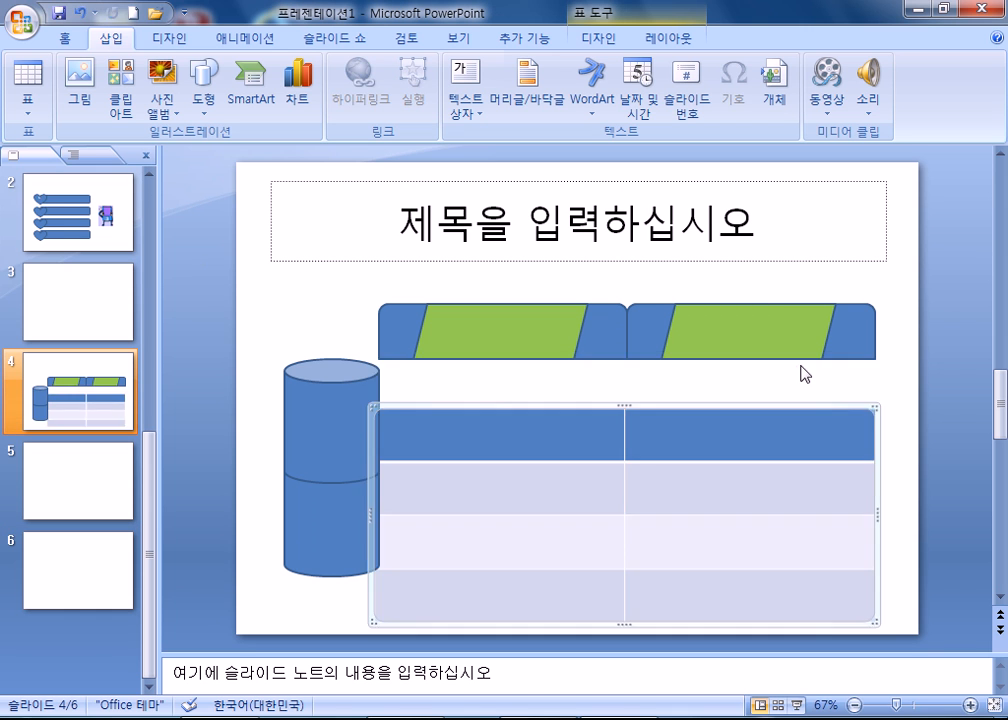
Shift the right header pair sideways, away from the left header pair
click(625, 290)
drag(625, 290, 904, 412)
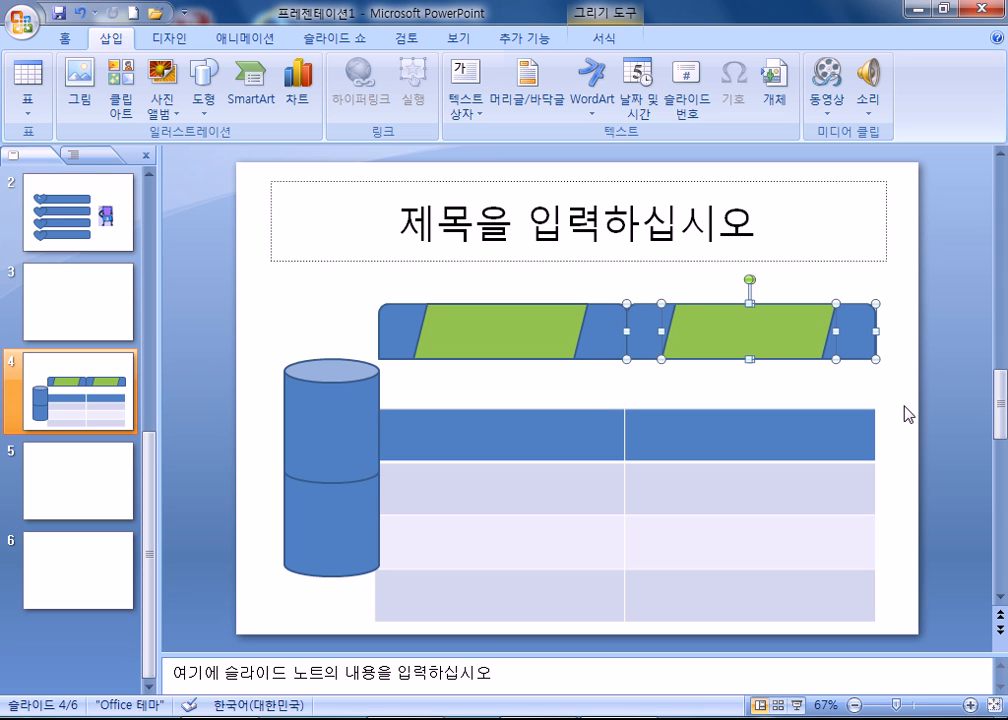
key(Right)
key(Right)
key(Right)
key(Right)
key(Right)
key(Right)
key(Right)
key(Right)
key(Right)
key(Right)
key(Right)
Delete the green parallelogram from the left header, leaving only its blue rounded shape
click(541, 326)
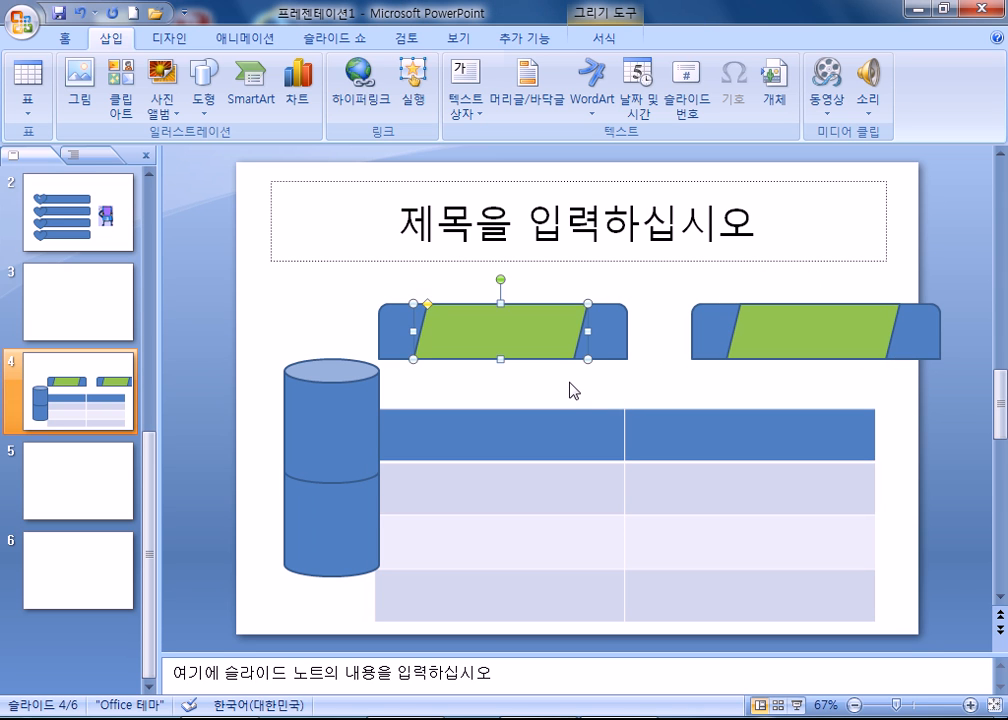
click(570, 383)
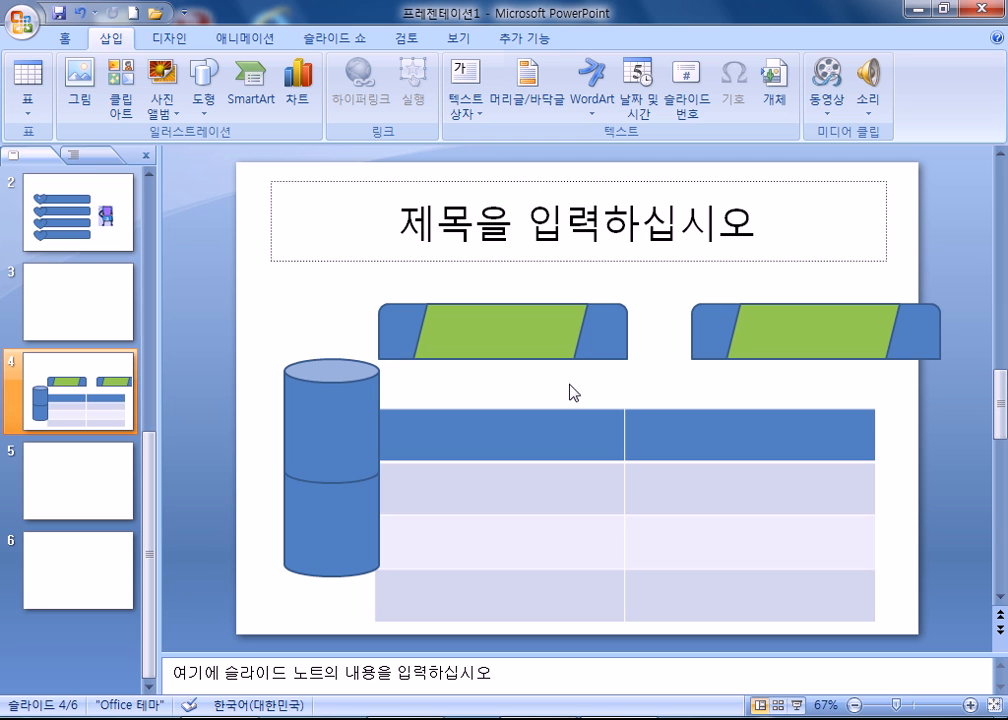
click(491, 332)
click(383, 320)
click(503, 332)
click(528, 387)
click(520, 344)
key(Delete)
click(455, 326)
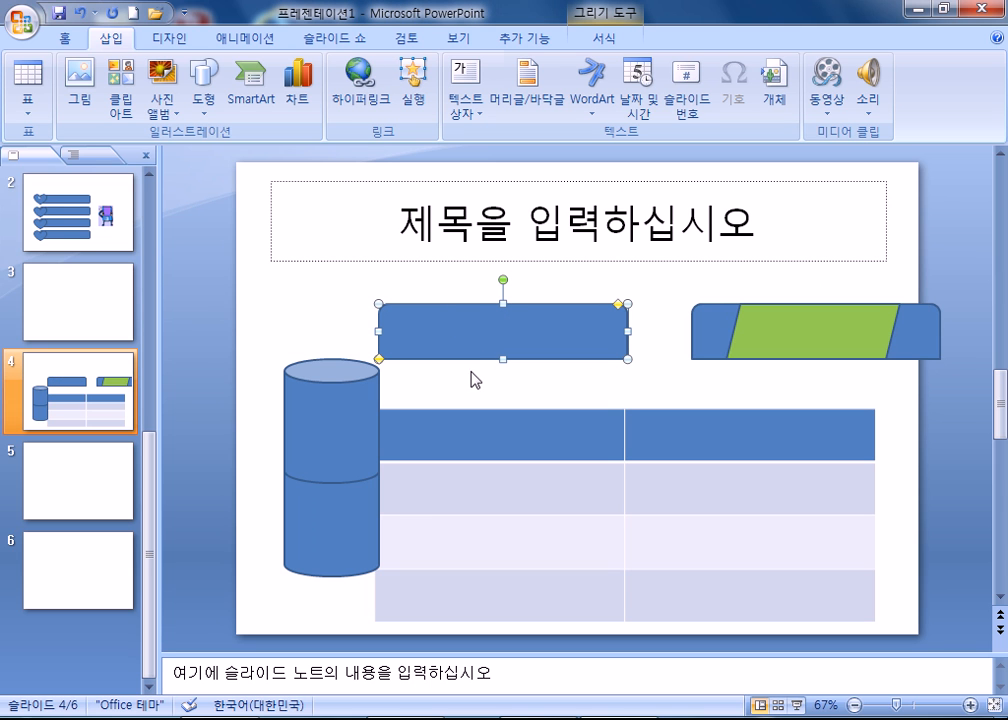
Try a yellow-filled parallelogram about 6.8 cm wide over the left header shape, and delete it
click(203, 90)
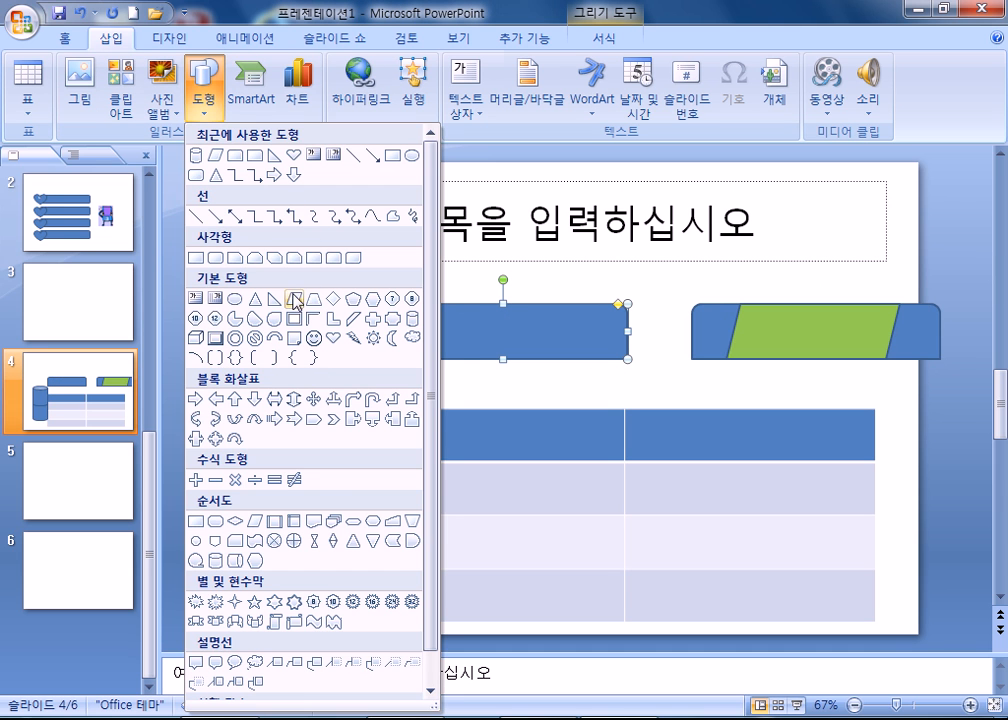
click(294, 298)
drag(413, 304, 585, 359)
click(577, 378)
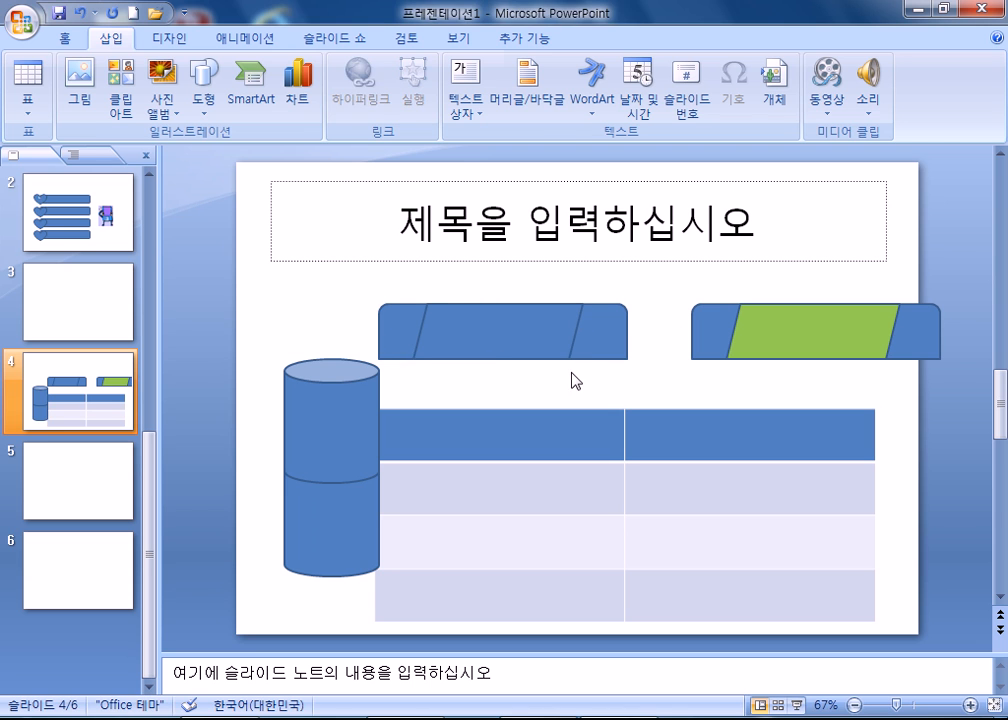
double_click(540, 331)
click(432, 72)
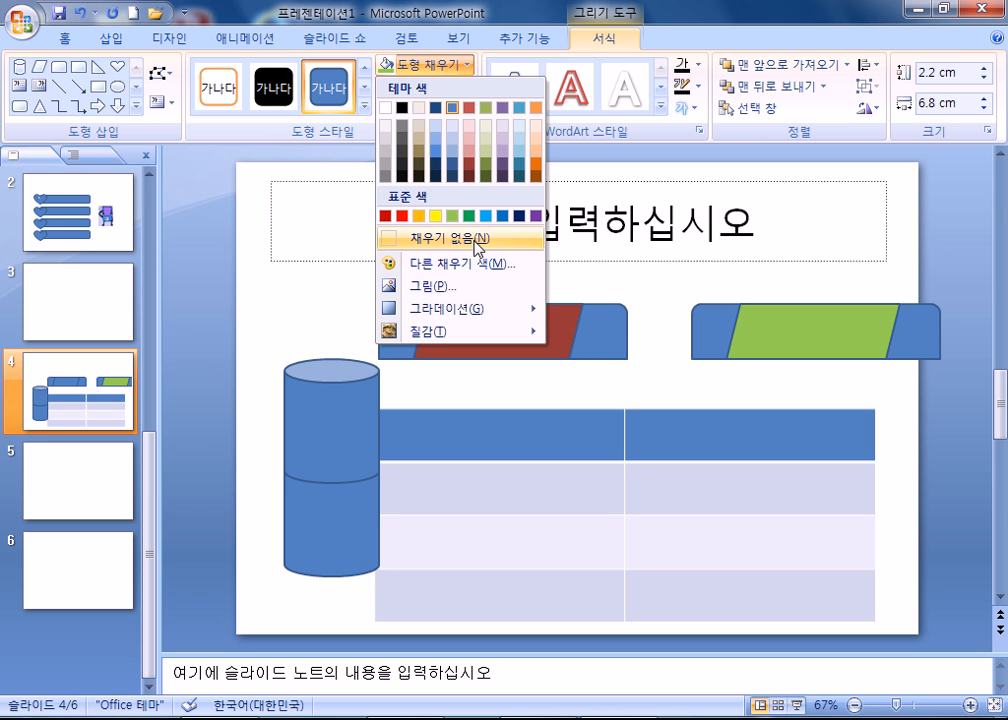
click(446, 216)
click(627, 284)
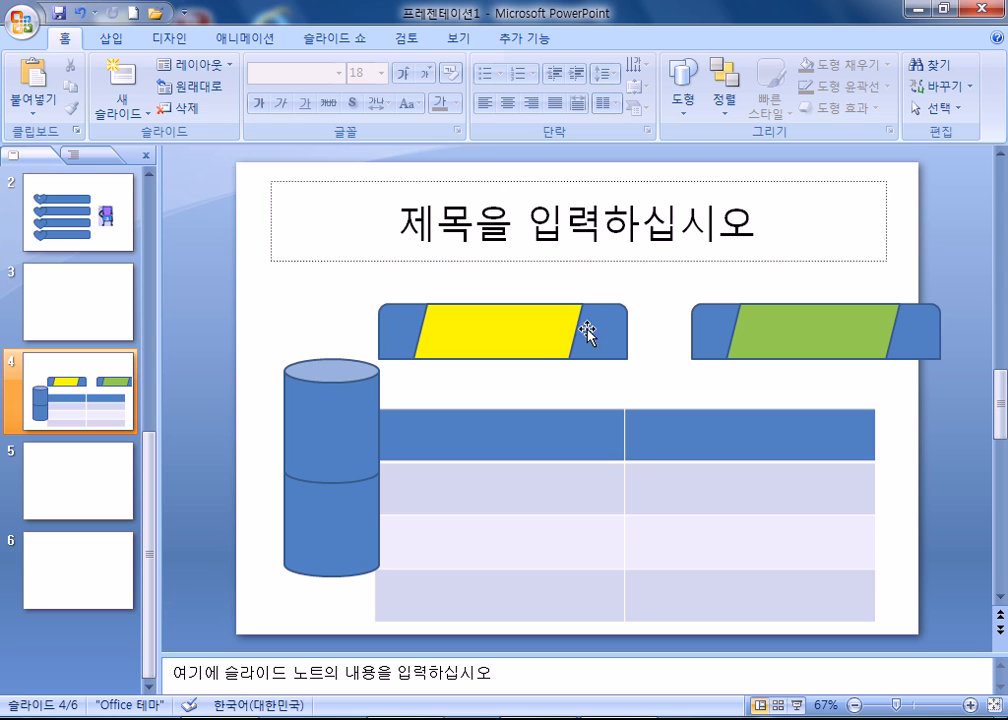
double_click(533, 347)
key(Delete)
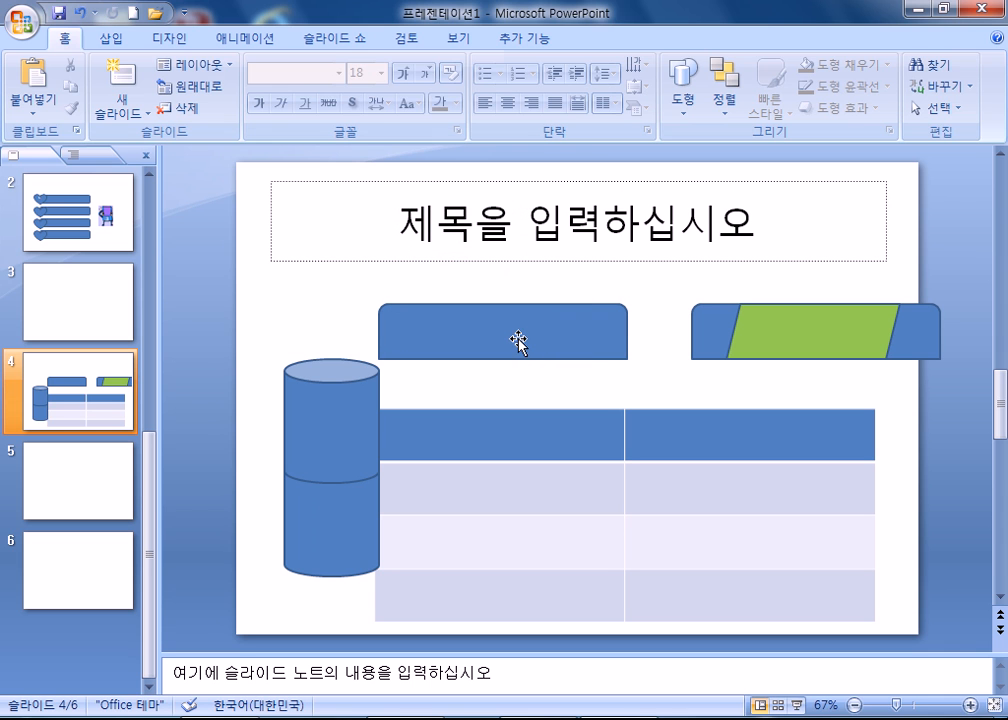
Copy the left blue header shape and place the copy slightly offset over the original
click(518, 341)
drag(470, 331, 535, 341)
click(412, 376)
click(476, 354)
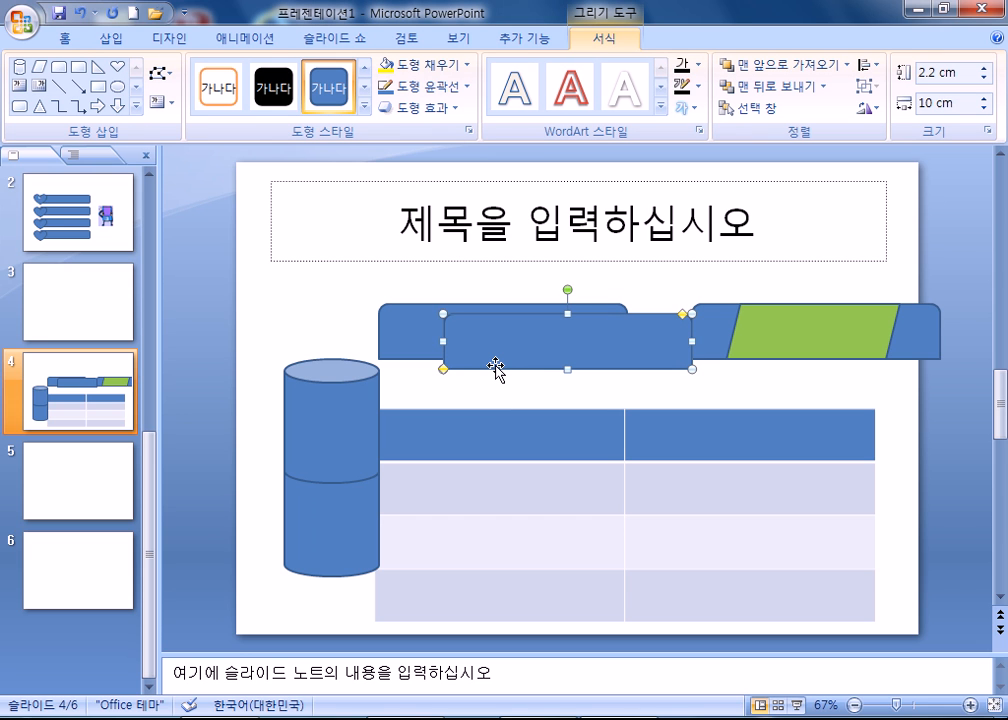
drag(488, 355, 514, 345)
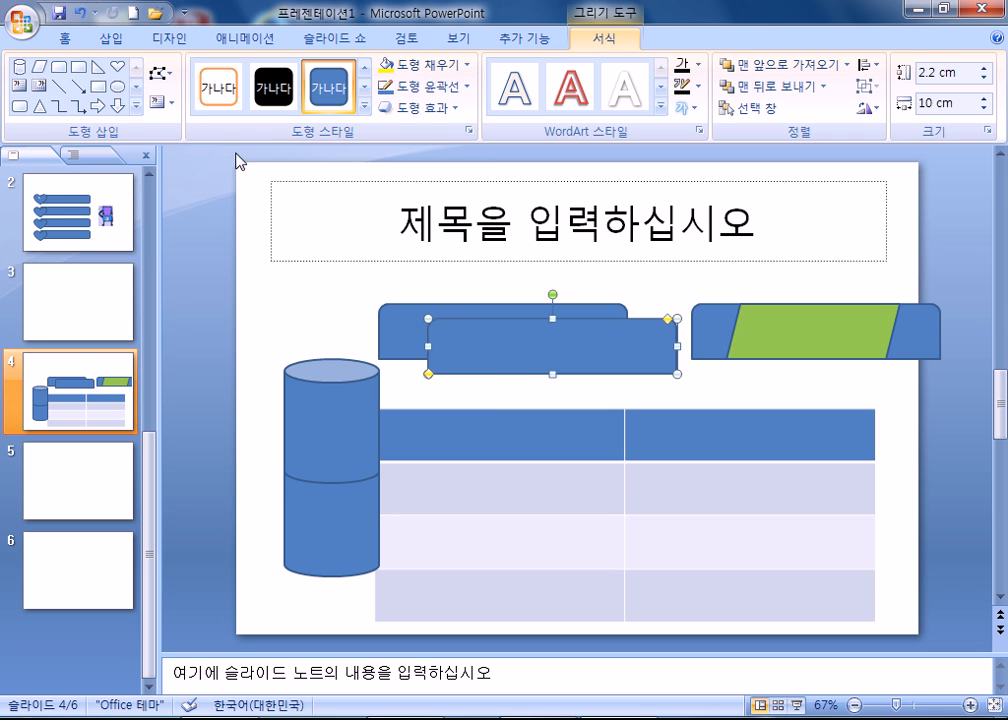
Change the copied header shape to a parallelogram, narrow it to about 7.4 cm and fit it inside the left header
click(159, 75)
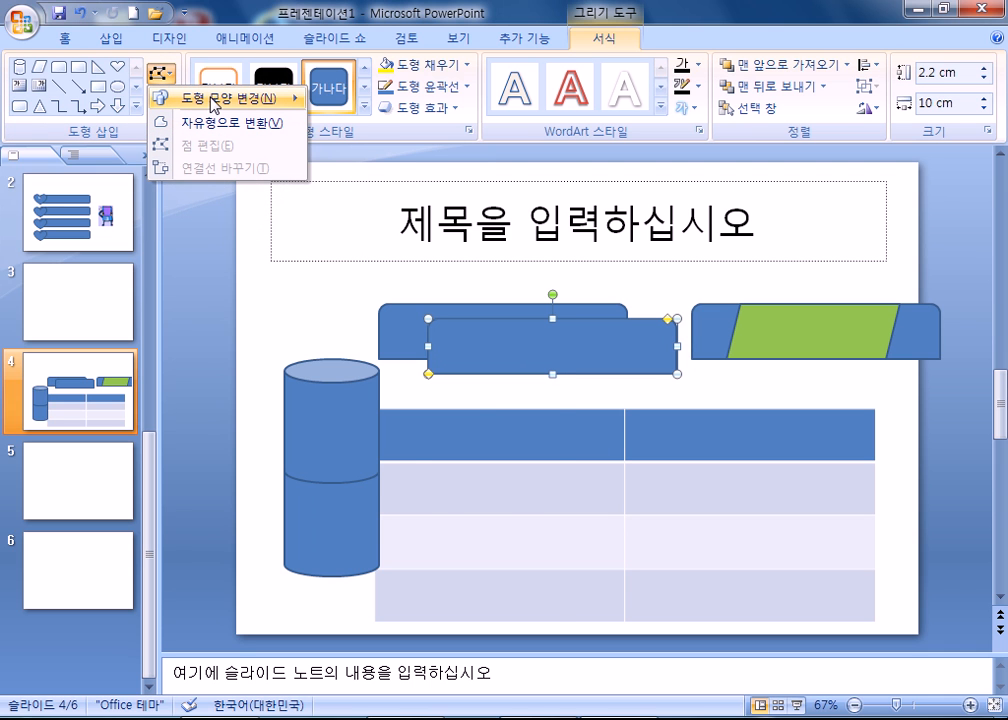
mouse_move(213, 104)
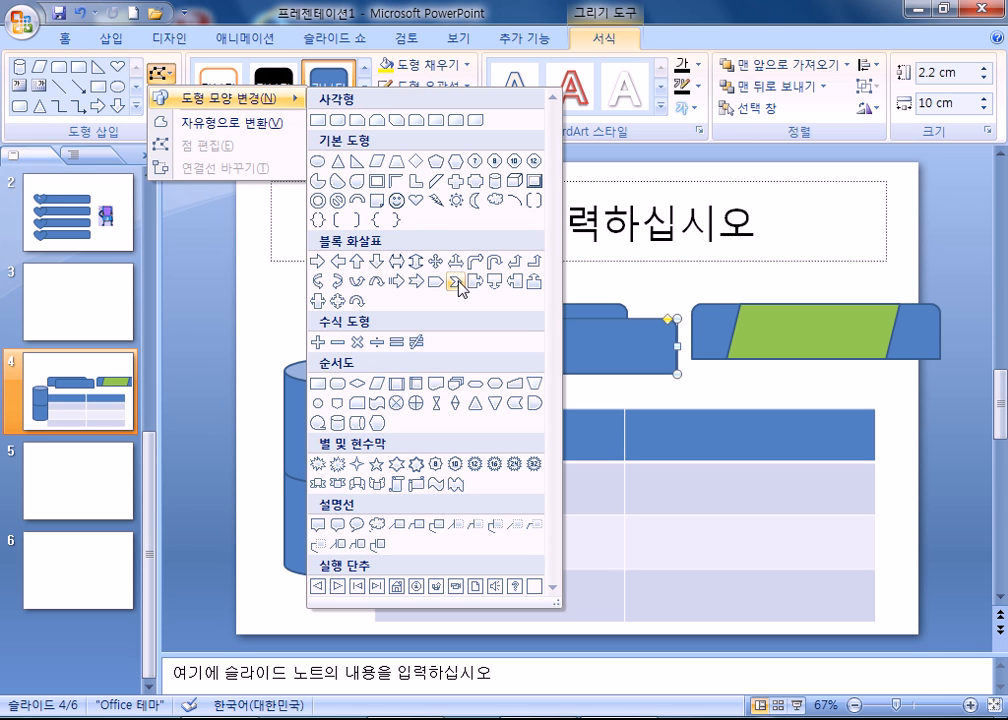
click(376, 160)
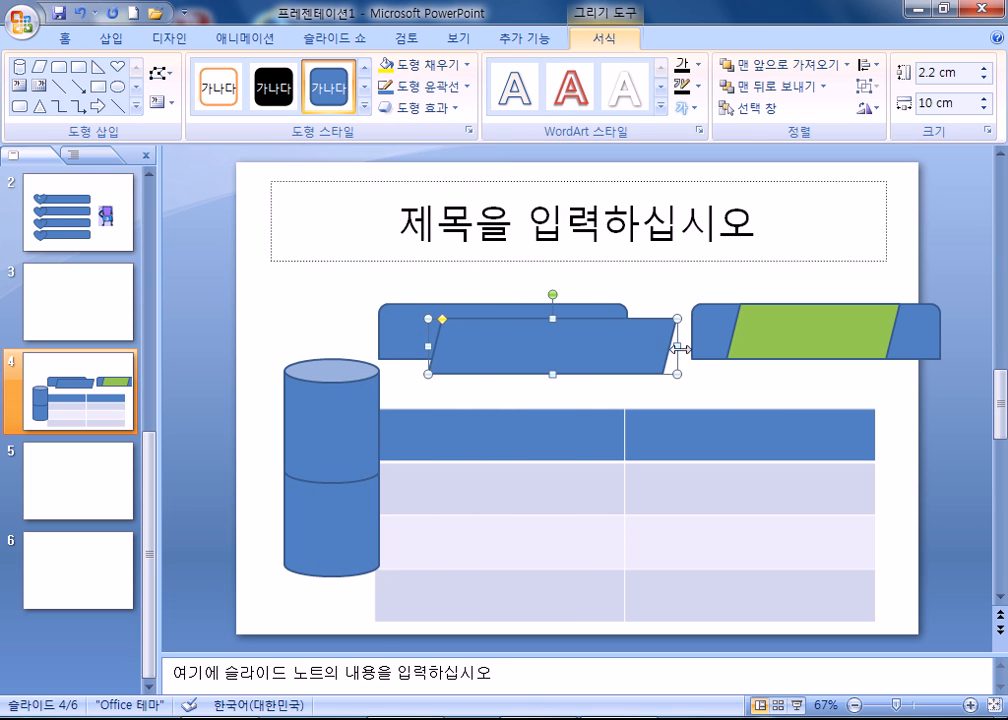
drag(628, 340, 596, 333)
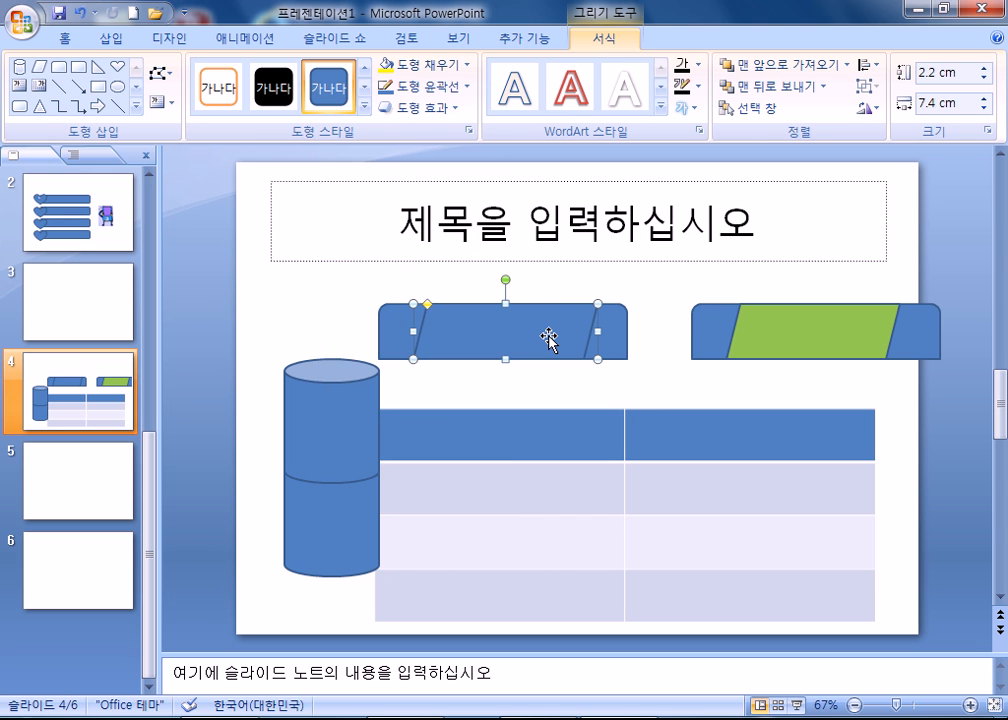
Fill the left header's parallelogram with standard yellow and narrow it to about 7.2 cm
click(641, 394)
click(535, 342)
click(466, 64)
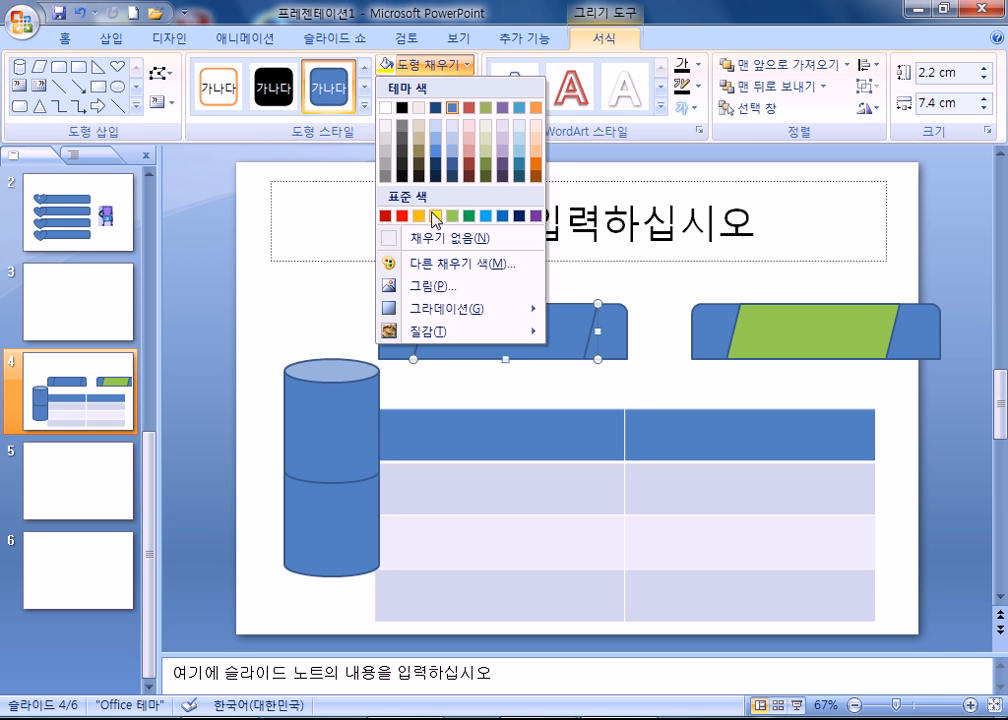
click(435, 216)
click(673, 325)
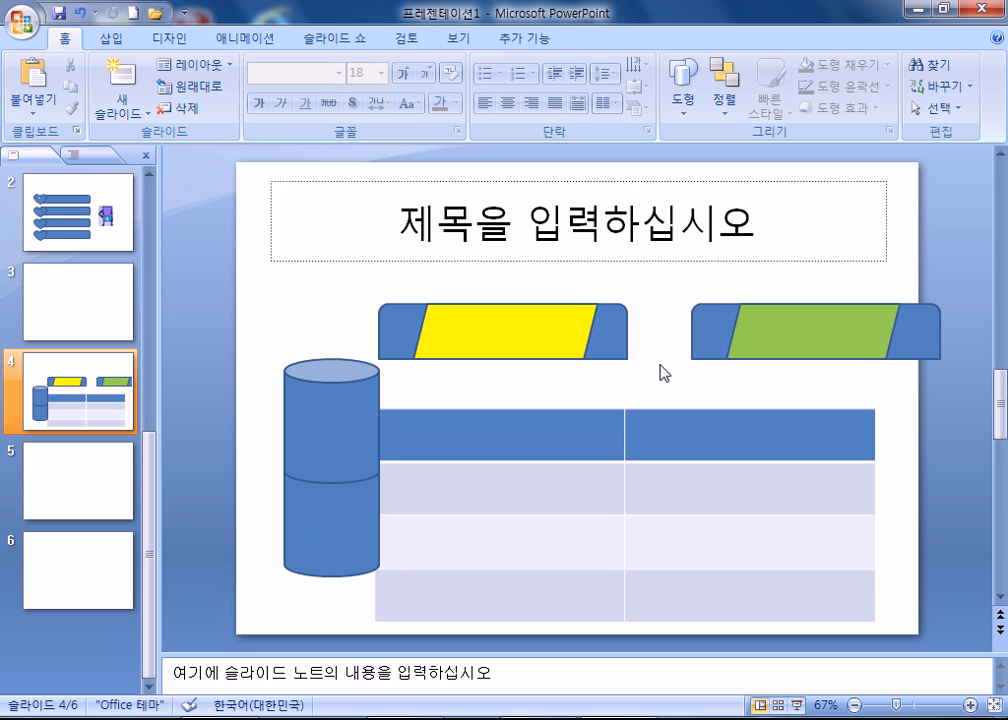
click(551, 344)
drag(596, 330, 591, 331)
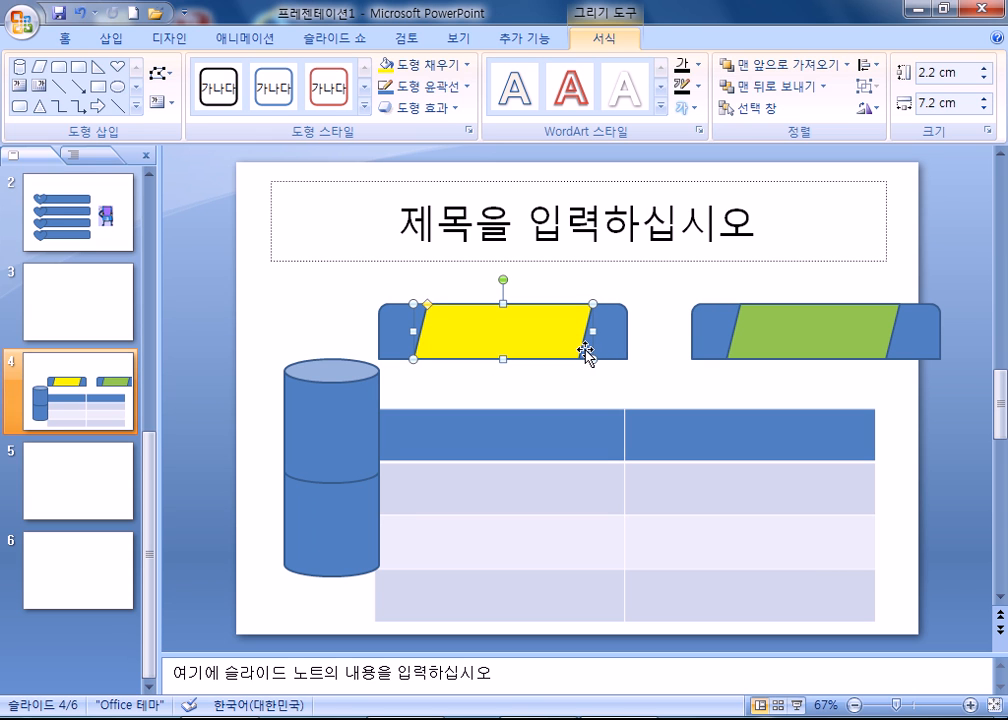
Replace the lower cylinder with a copy of the upper one, and move both down beside the table
click(342, 506)
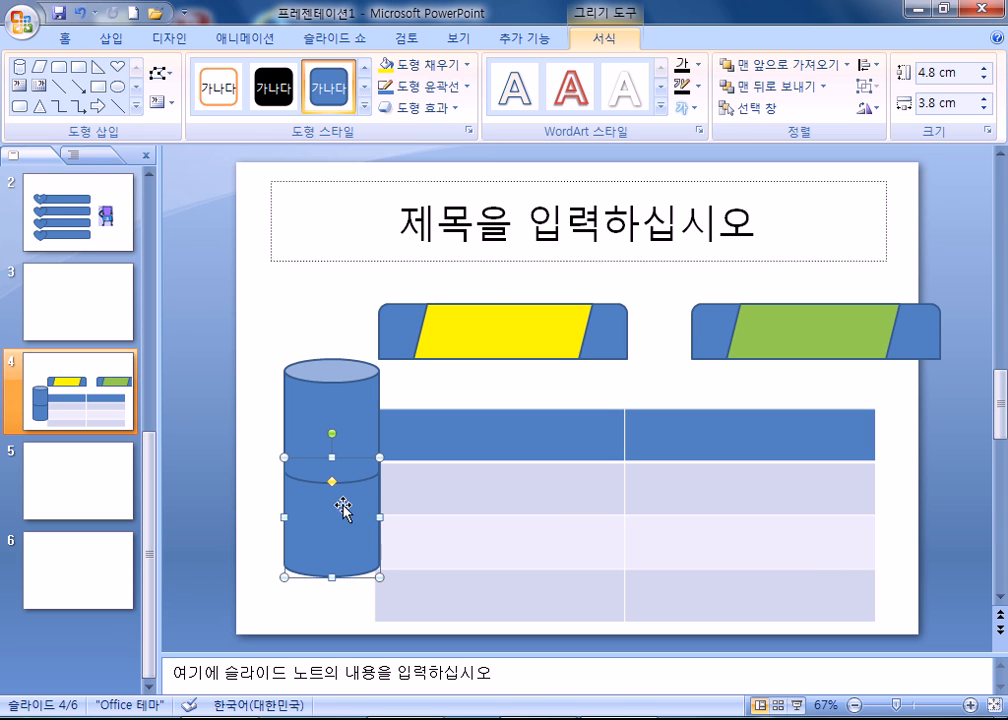
drag(352, 447, 340, 430)
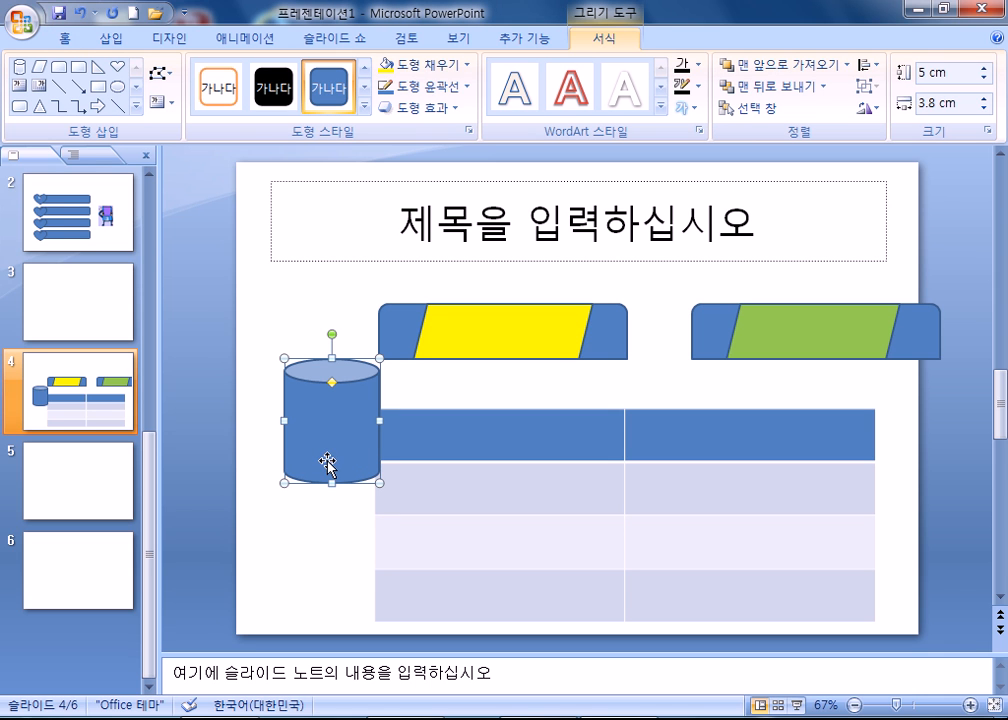
click(312, 535)
drag(330, 440, 320, 467)
click(252, 533)
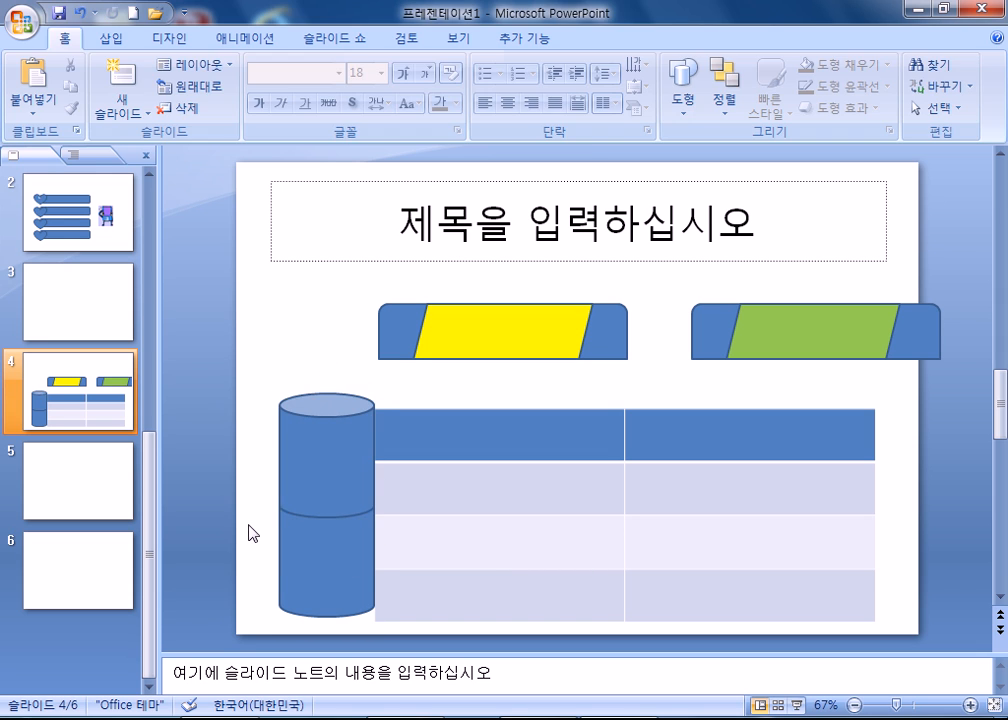
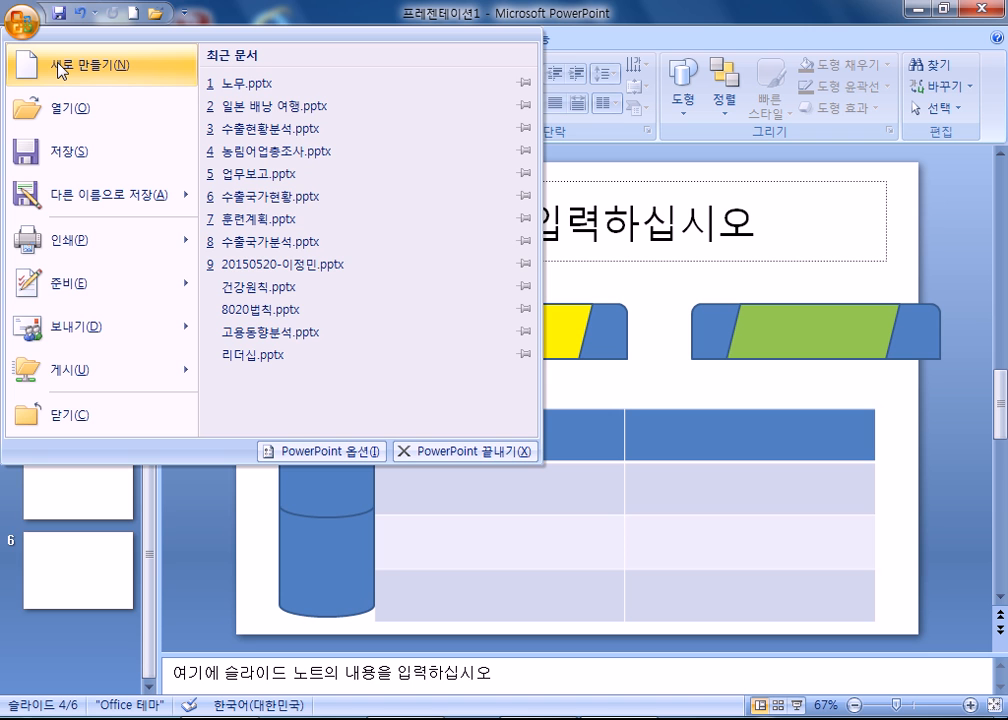
Create a new blank presentation and add five slides with the 제목 및 내용 (Title and Content) layout
click(62, 70)
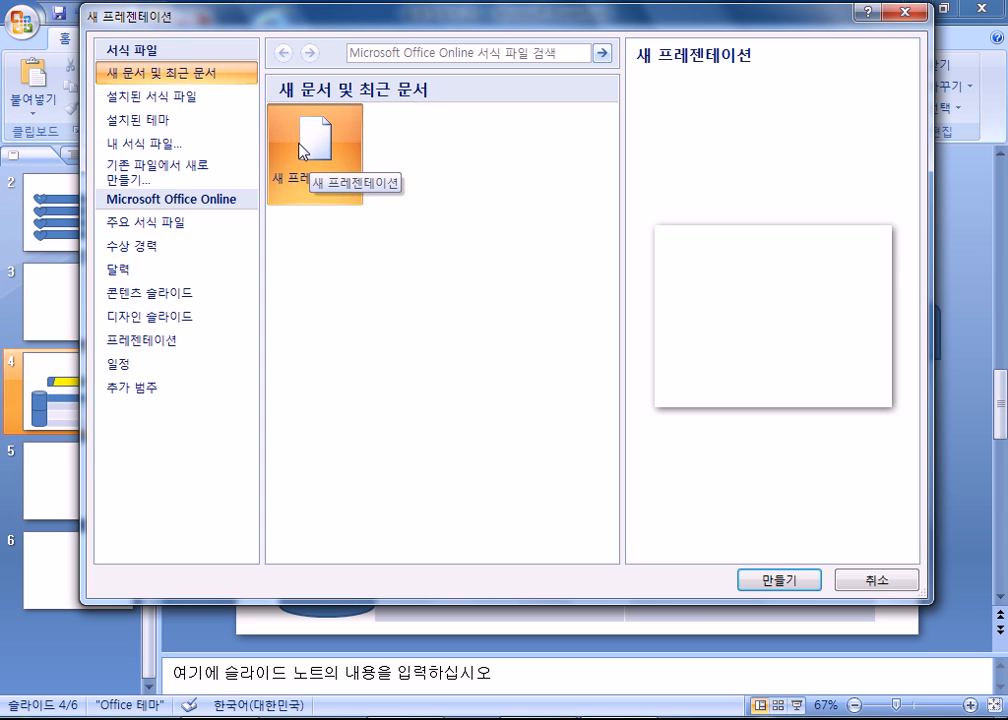
double_click(315, 205)
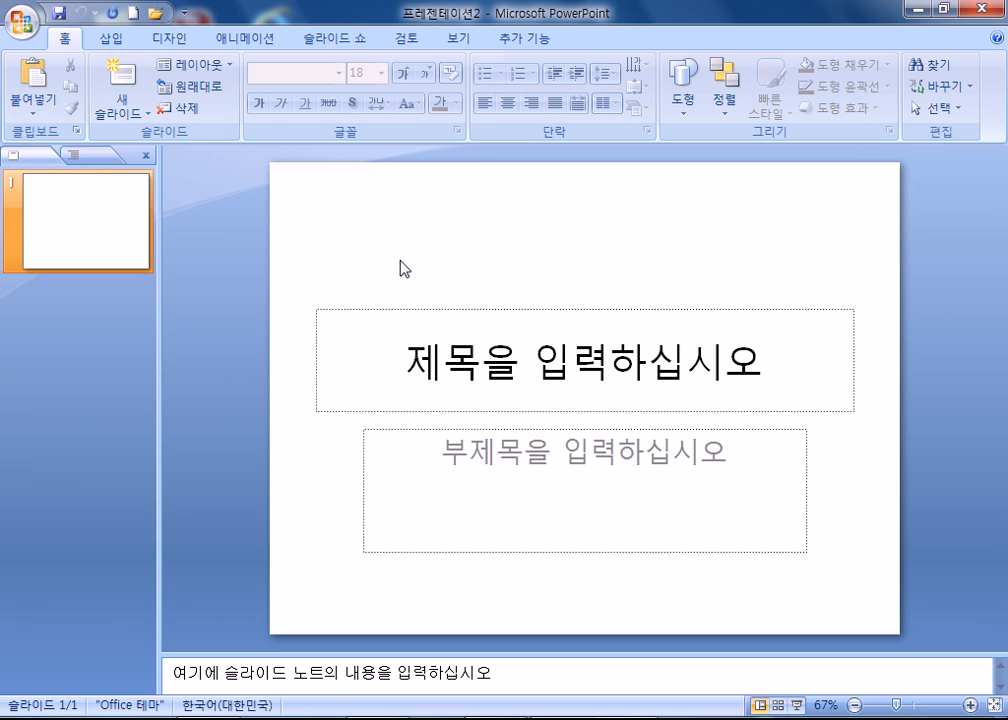
click(143, 118)
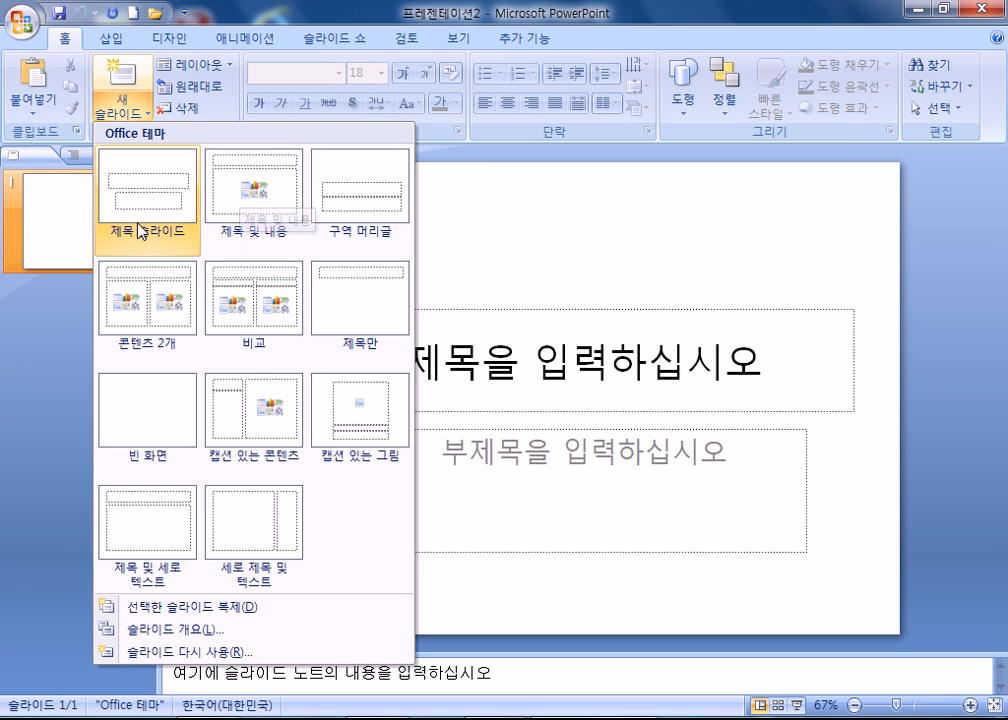
click(252, 207)
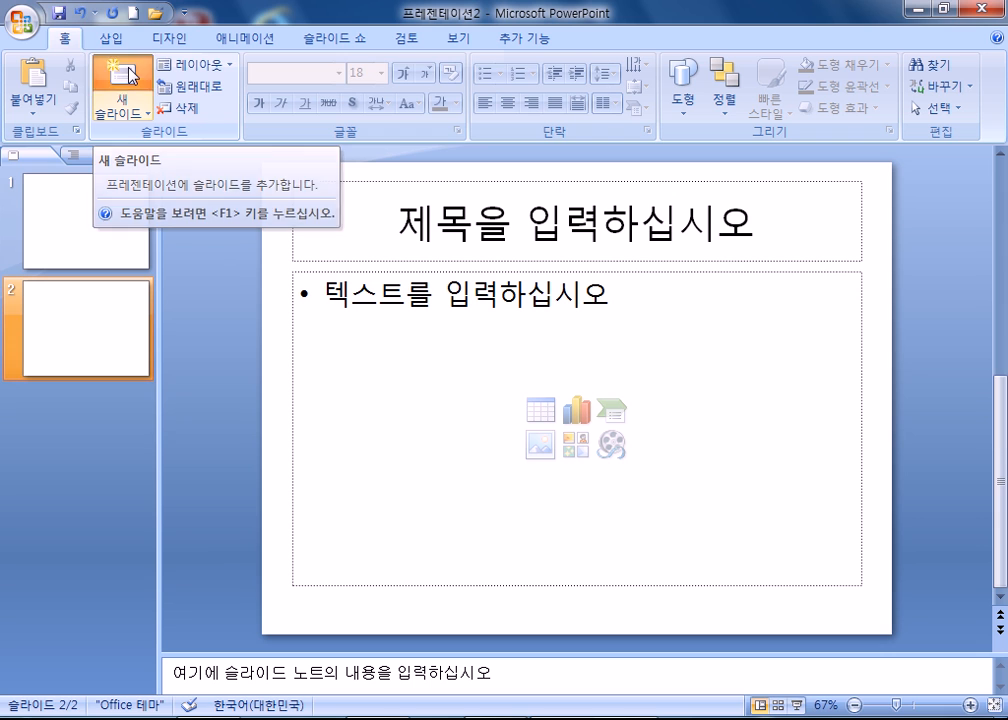
click(126, 78)
click(126, 78)
click(131, 76)
click(131, 76)
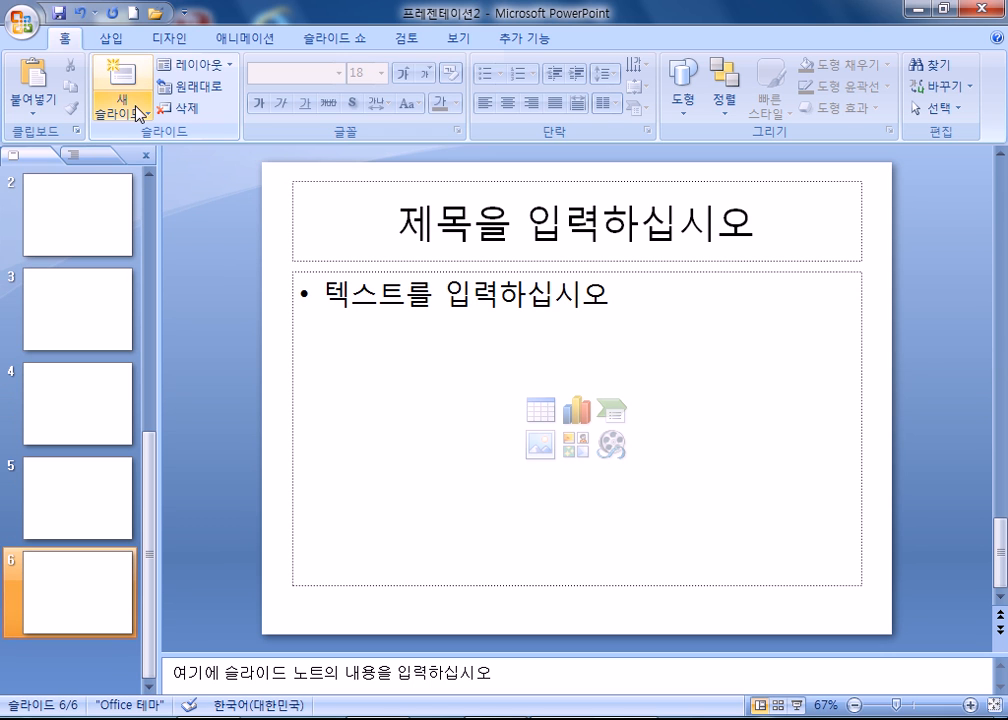
Look over the available slide layouts and the new slides, returning to slide one
click(135, 115)
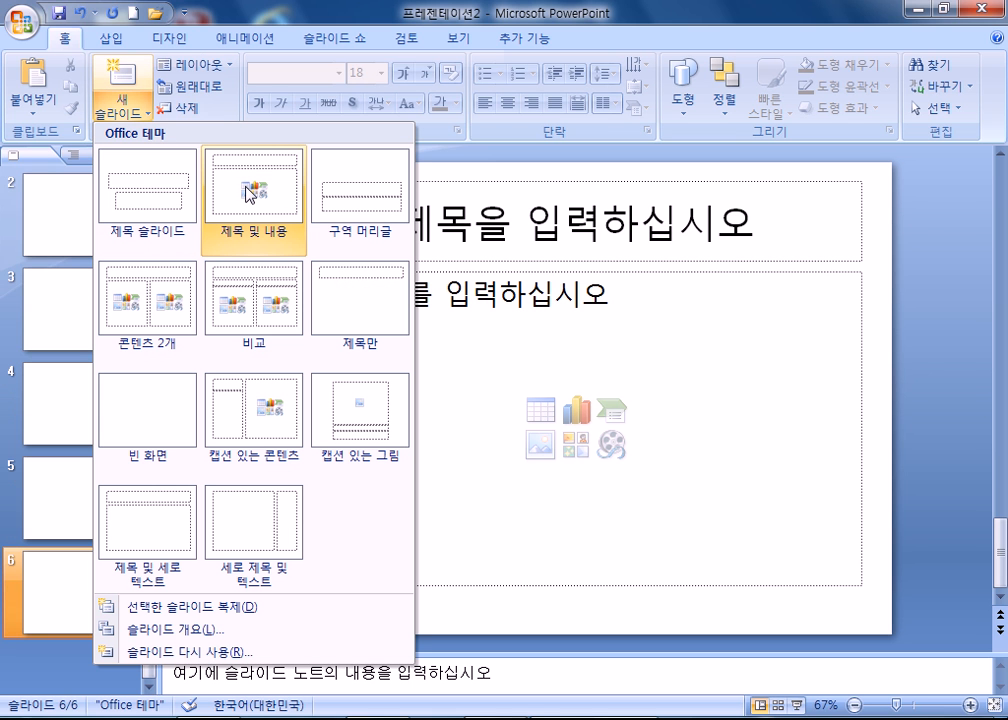
click(60, 277)
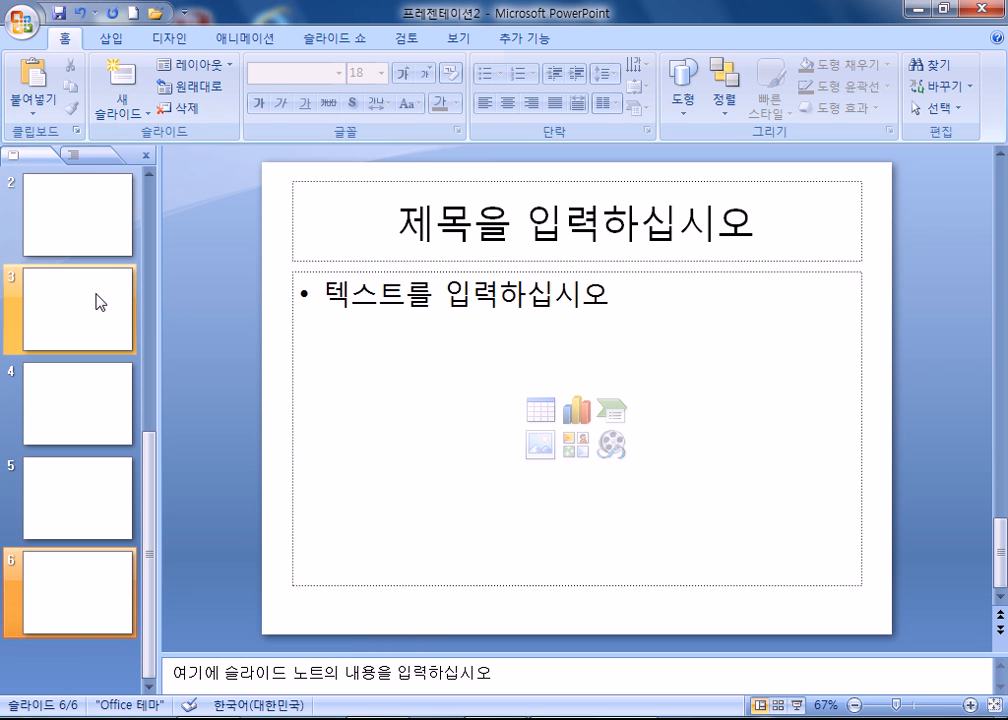
click(97, 306)
scroll(80, 308, up, 1)
click(79, 308)
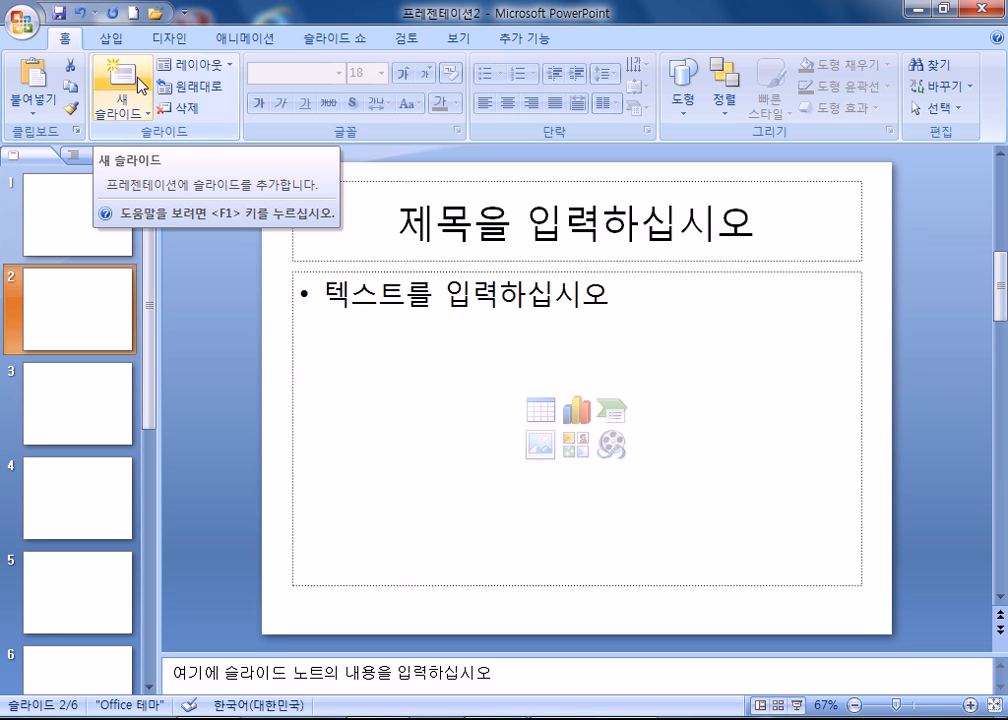
scroll(68, 484, down, 1)
scroll(68, 470, up, 1)
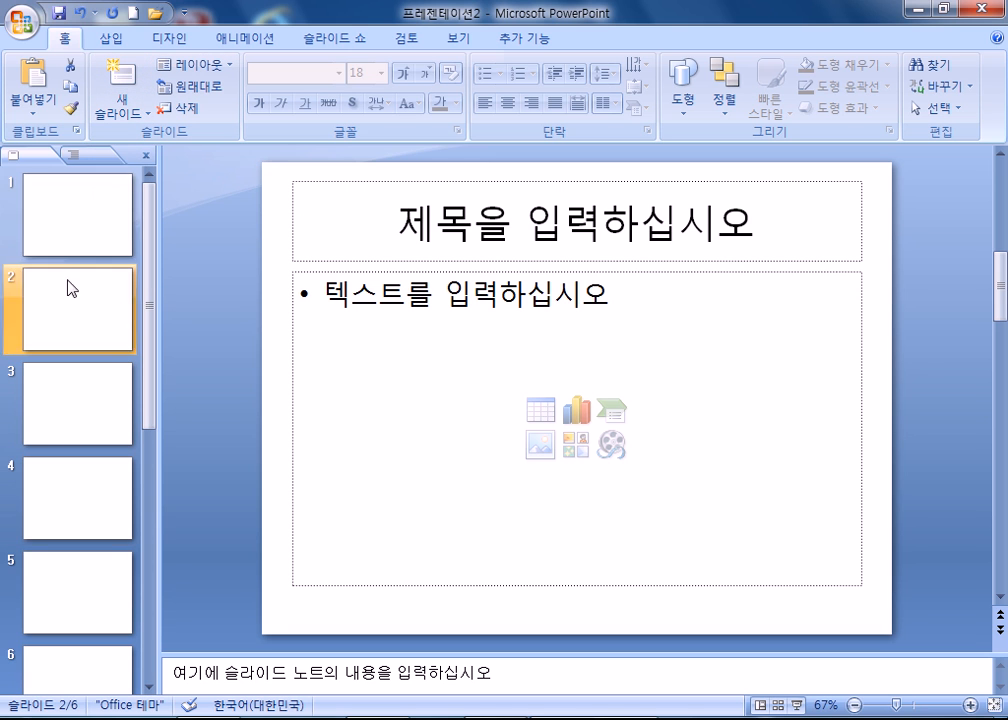
click(70, 240)
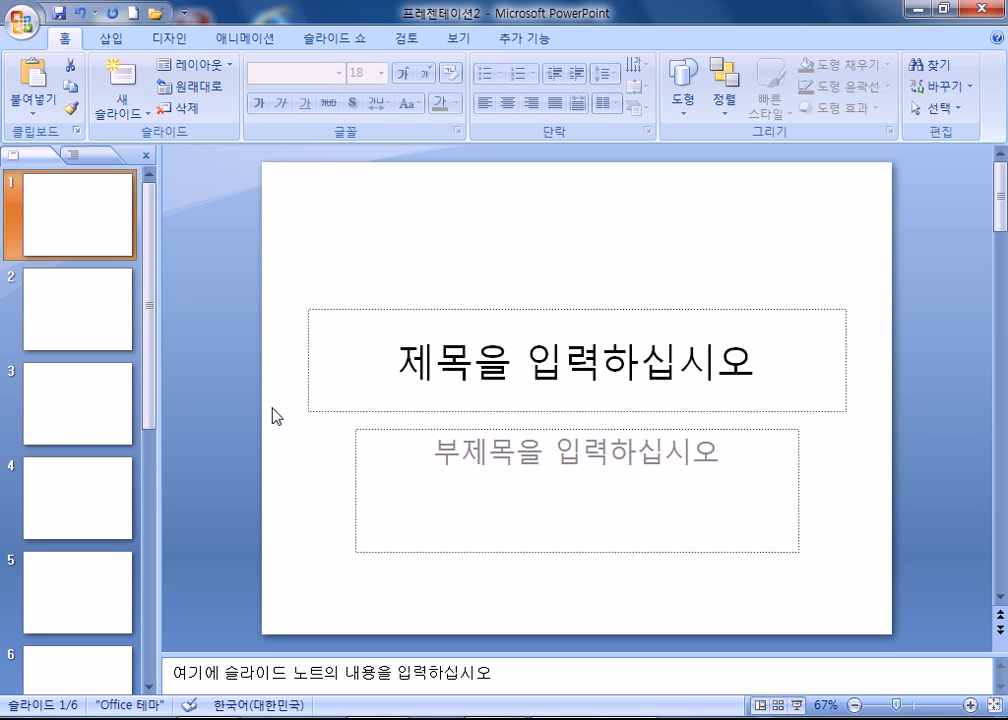
Set the slide size to A4 paper (210x297 mm) in the page setup
click(169, 39)
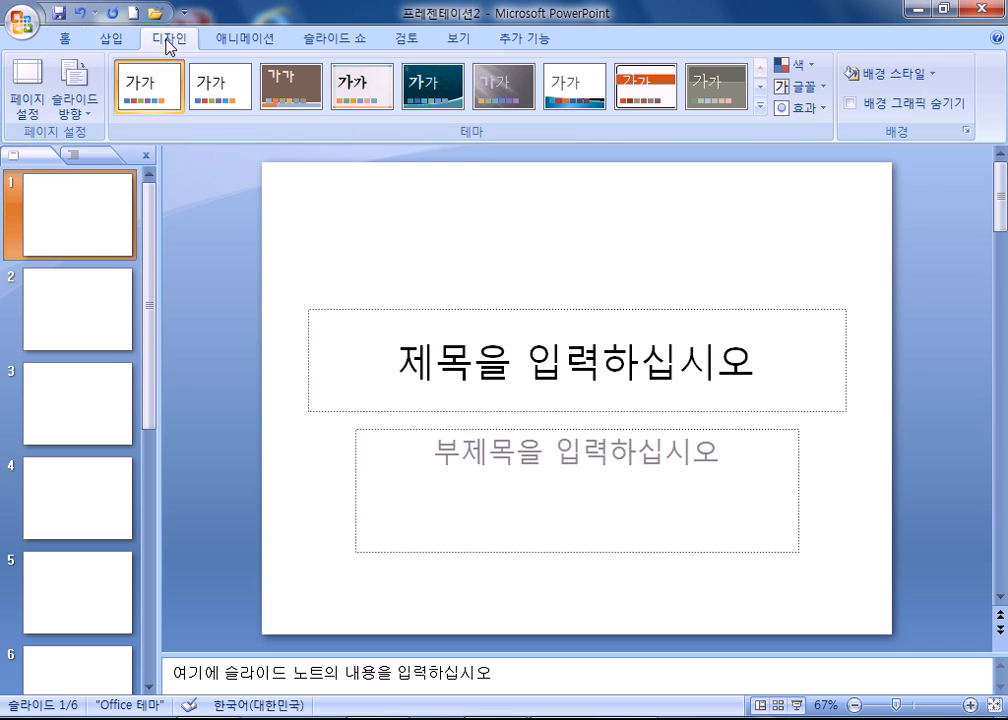
click(38, 98)
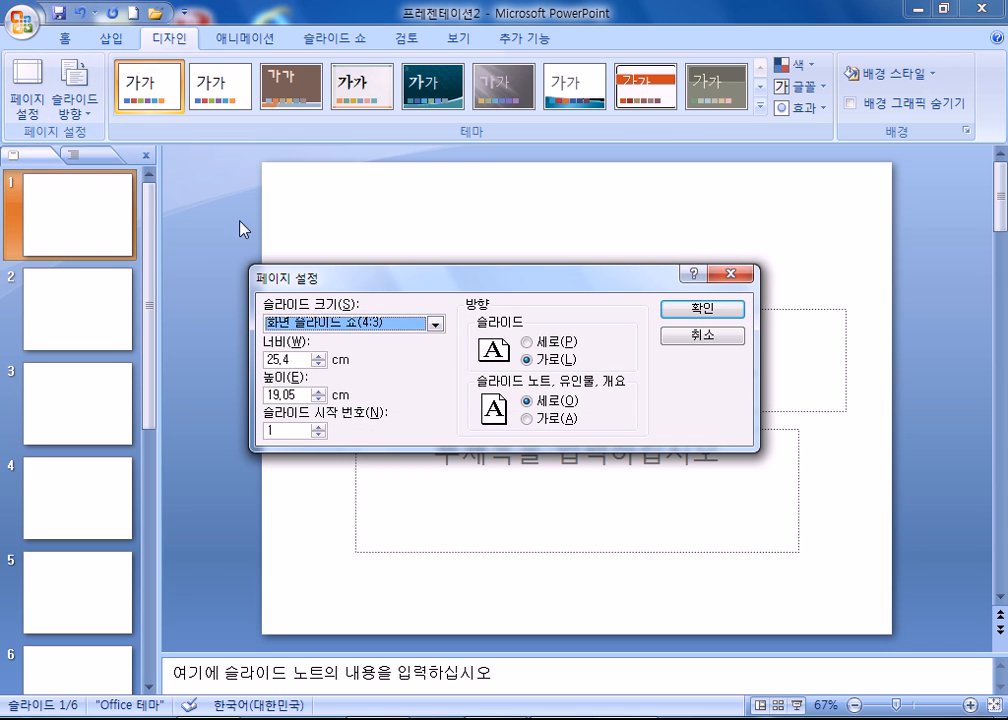
click(353, 323)
click(333, 423)
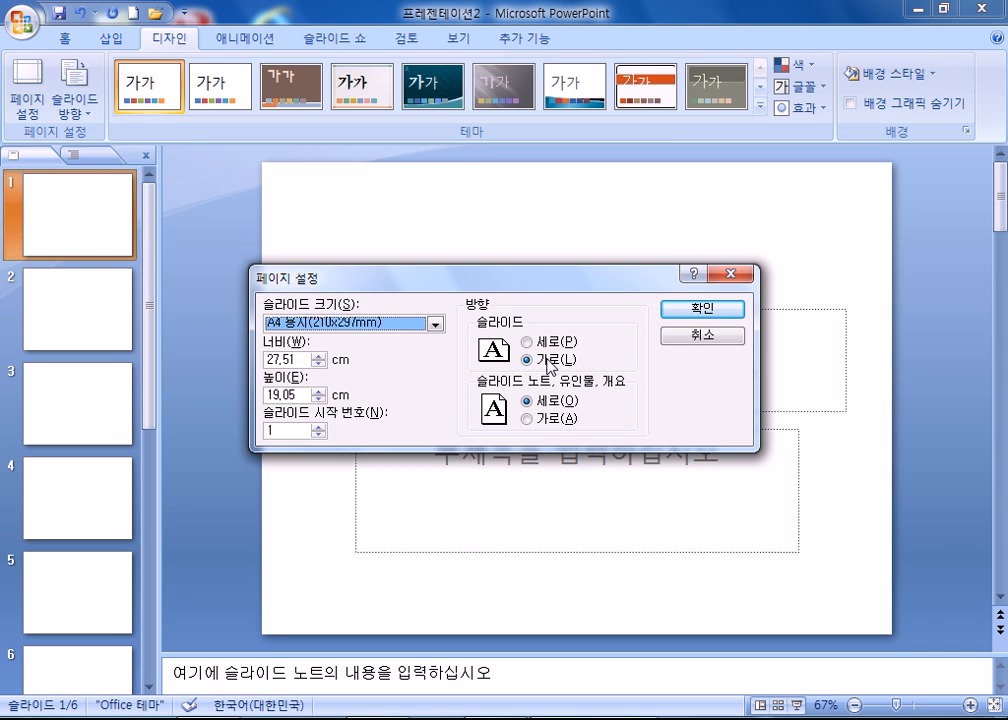
click(703, 308)
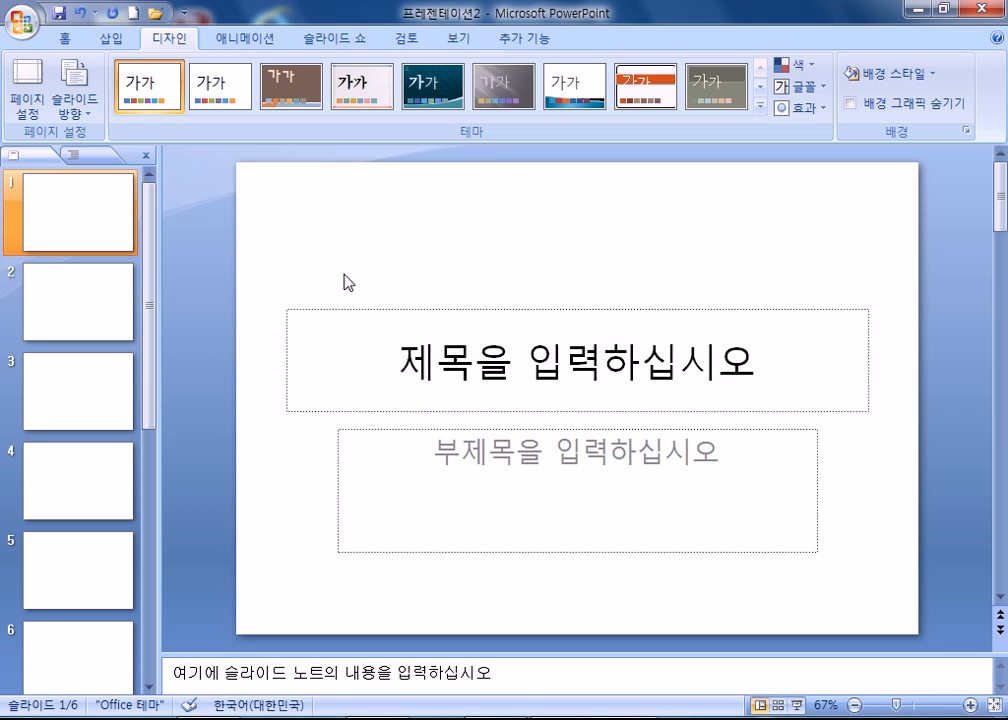
Open the slide master view and select the top-level master above the layouts
click(457, 42)
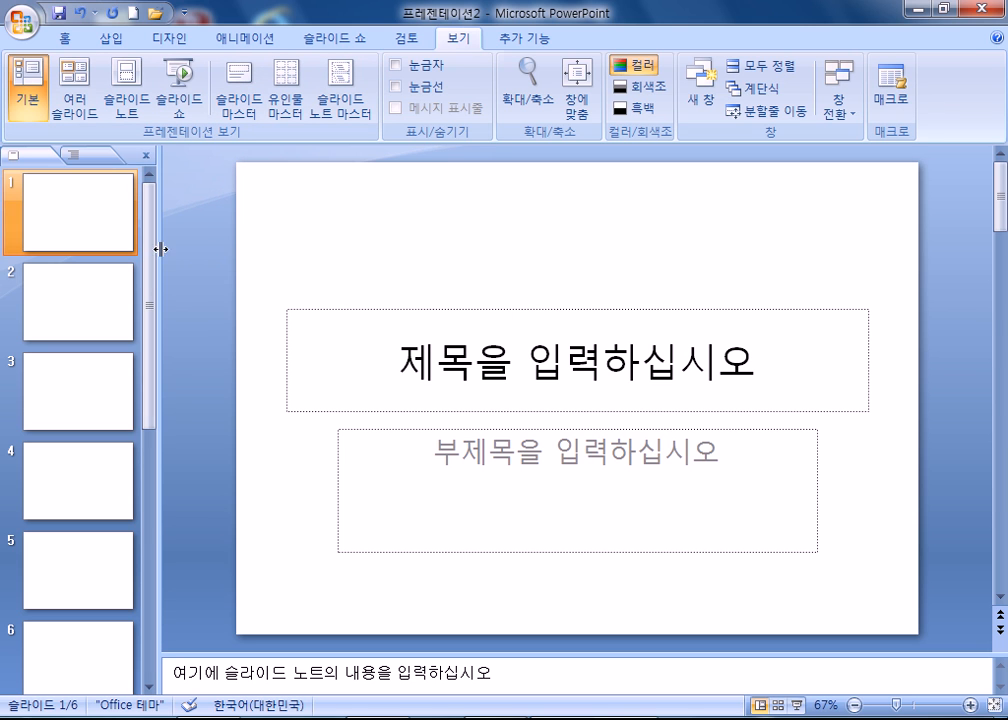
click(74, 290)
click(74, 378)
click(80, 468)
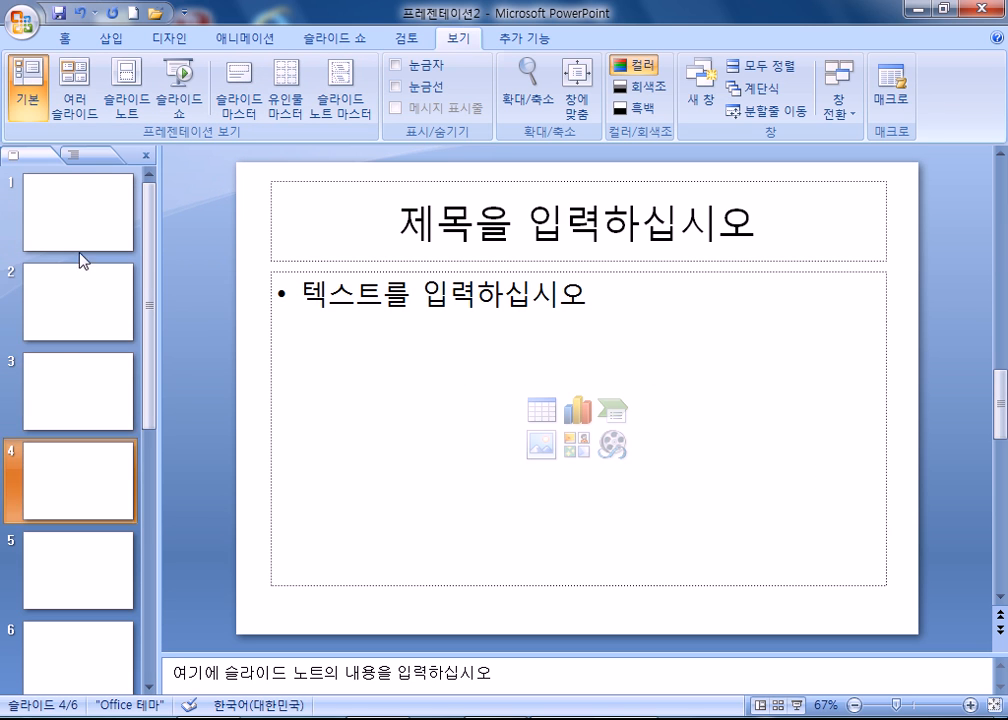
click(79, 245)
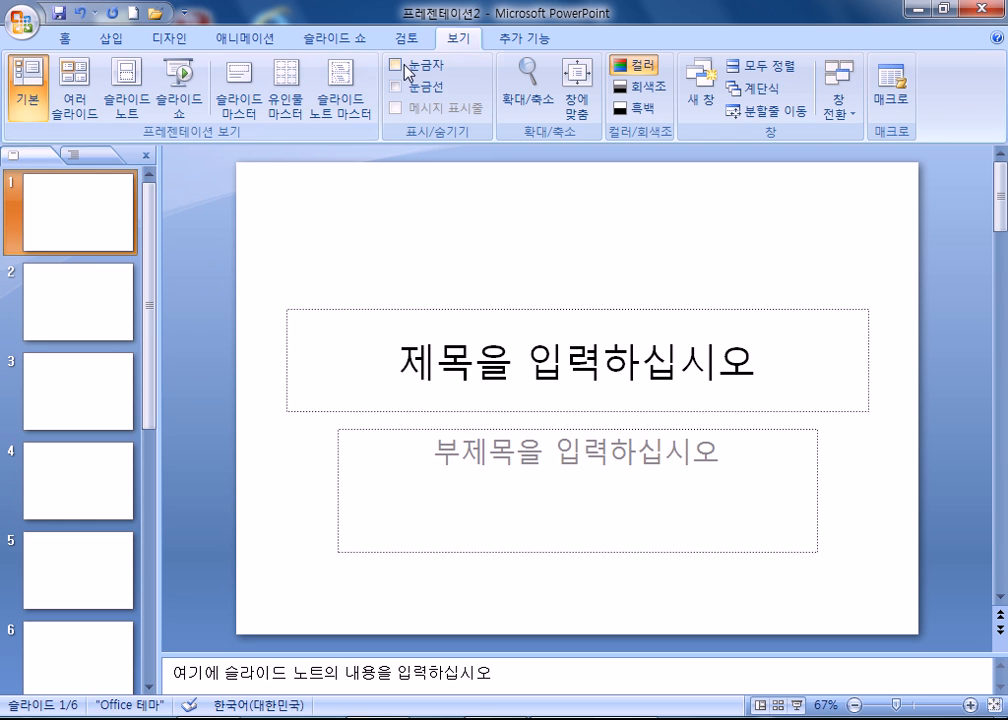
click(237, 95)
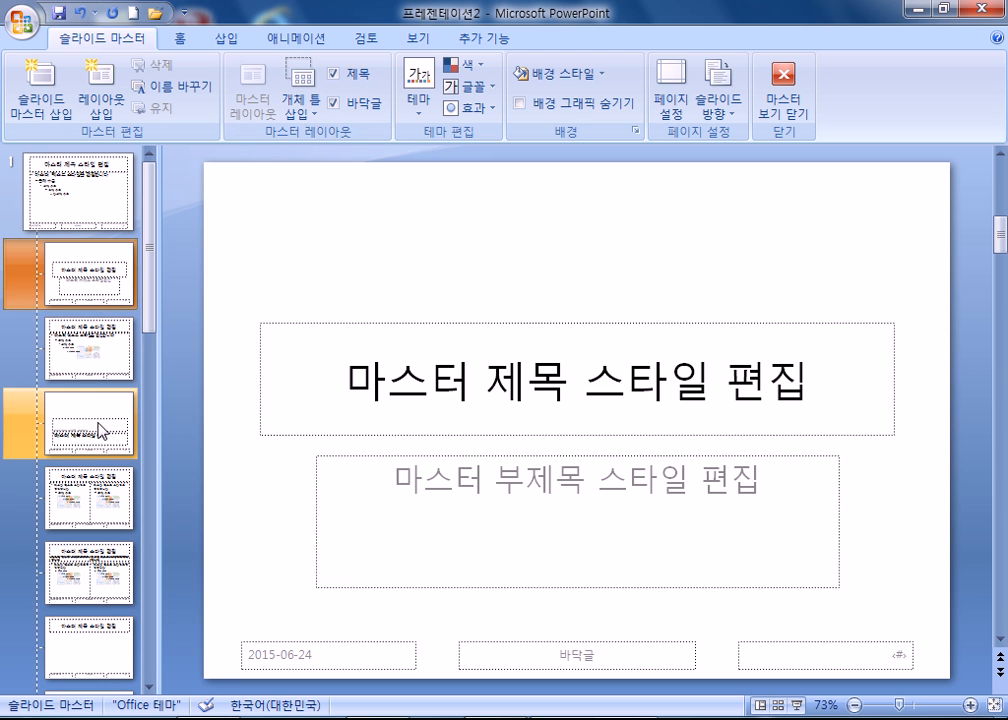
click(91, 207)
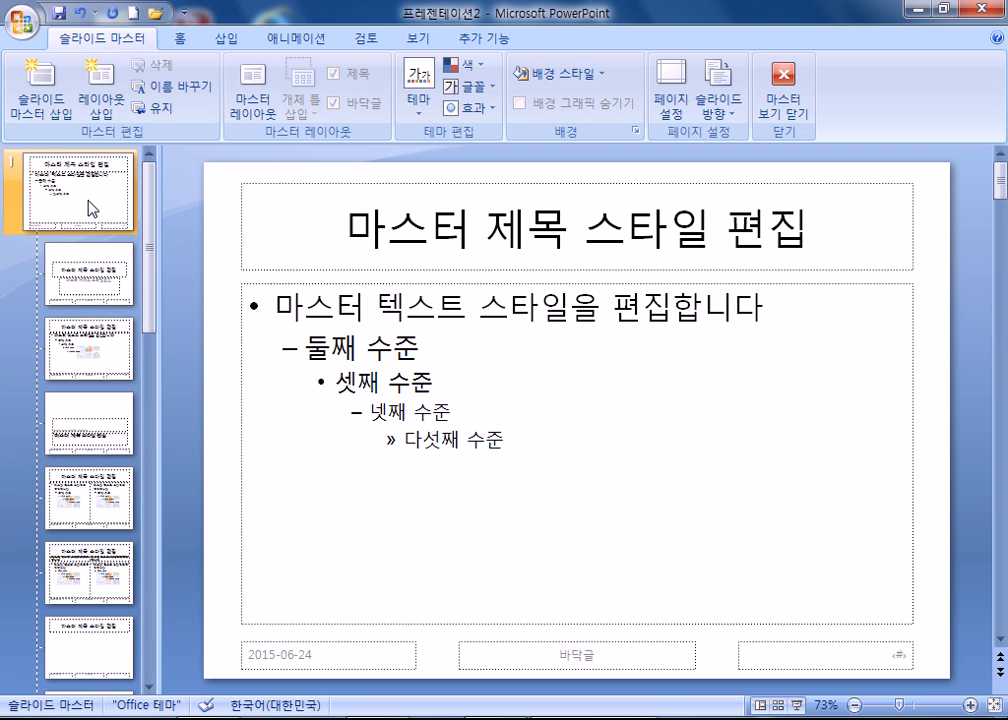
Move the master's title placeholder to the slide's top-left corner and stretch it across the full slide width
click(420, 182)
drag(420, 182, 383, 165)
drag(876, 206, 950, 205)
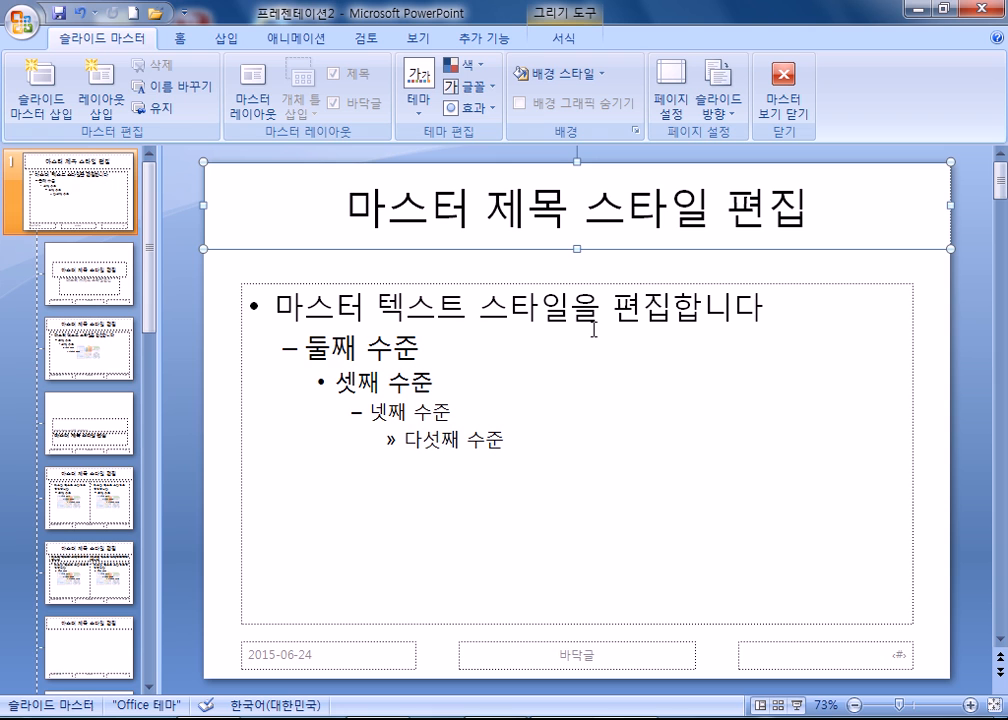
Format the master title in 맑은 고딕 at 40 pt with the standard light blue font colour
click(179, 42)
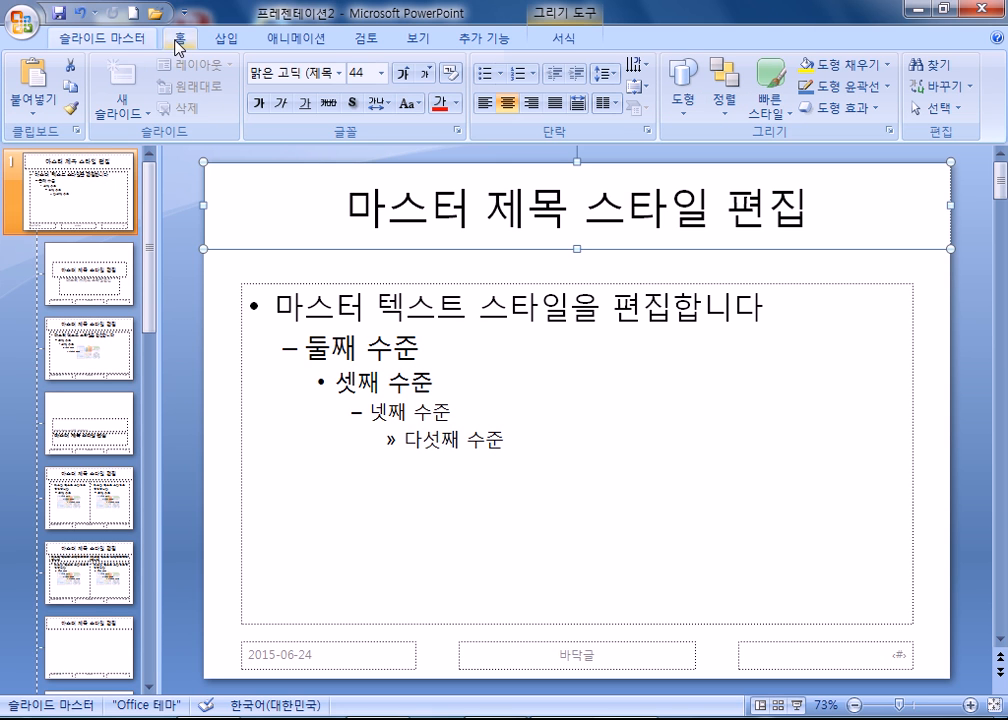
click(339, 73)
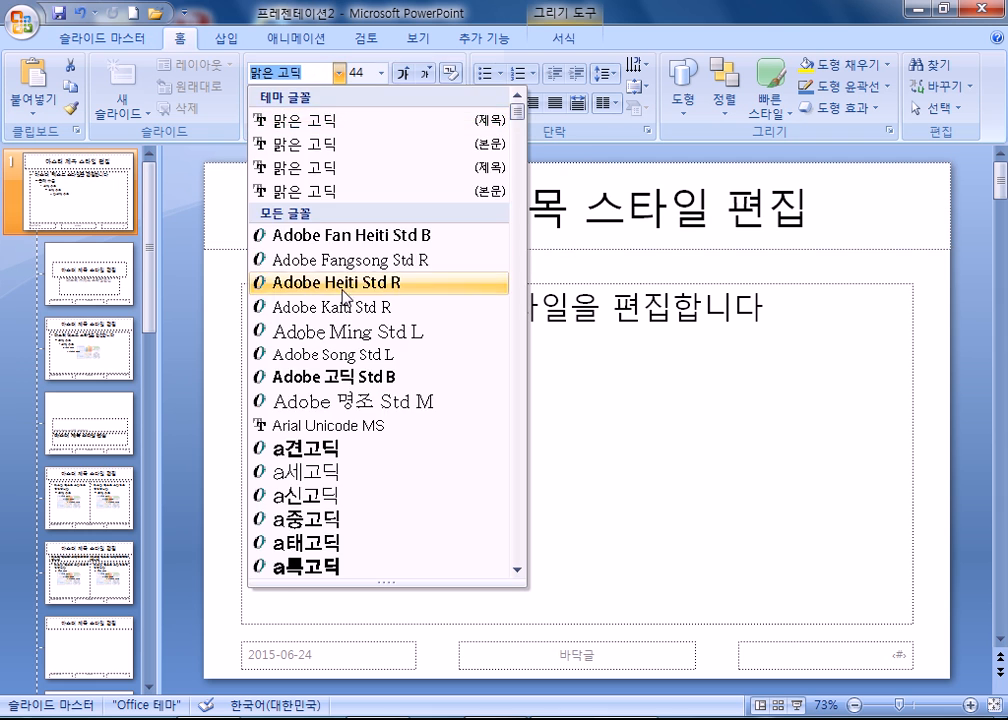
scroll(342, 294, down, 20)
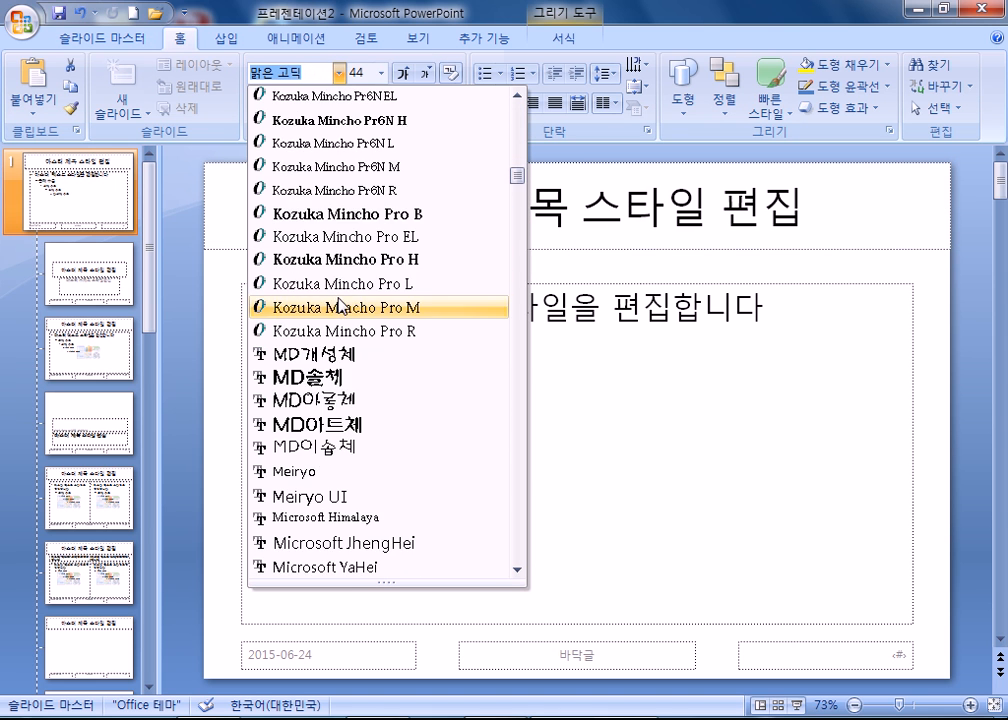
scroll(338, 305, down, 20)
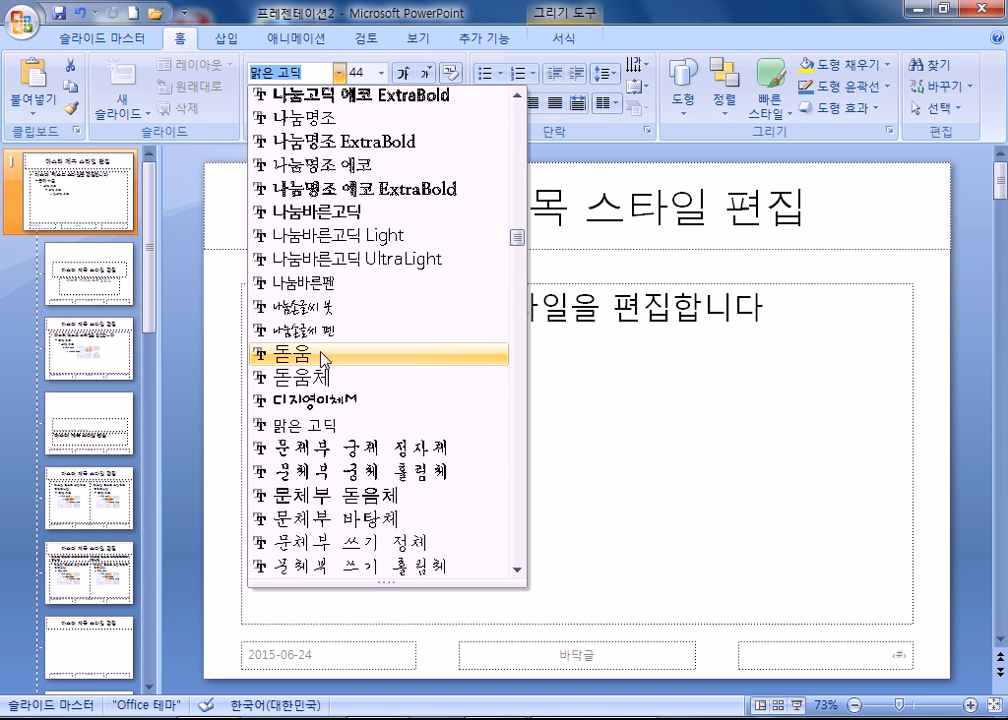
click(320, 424)
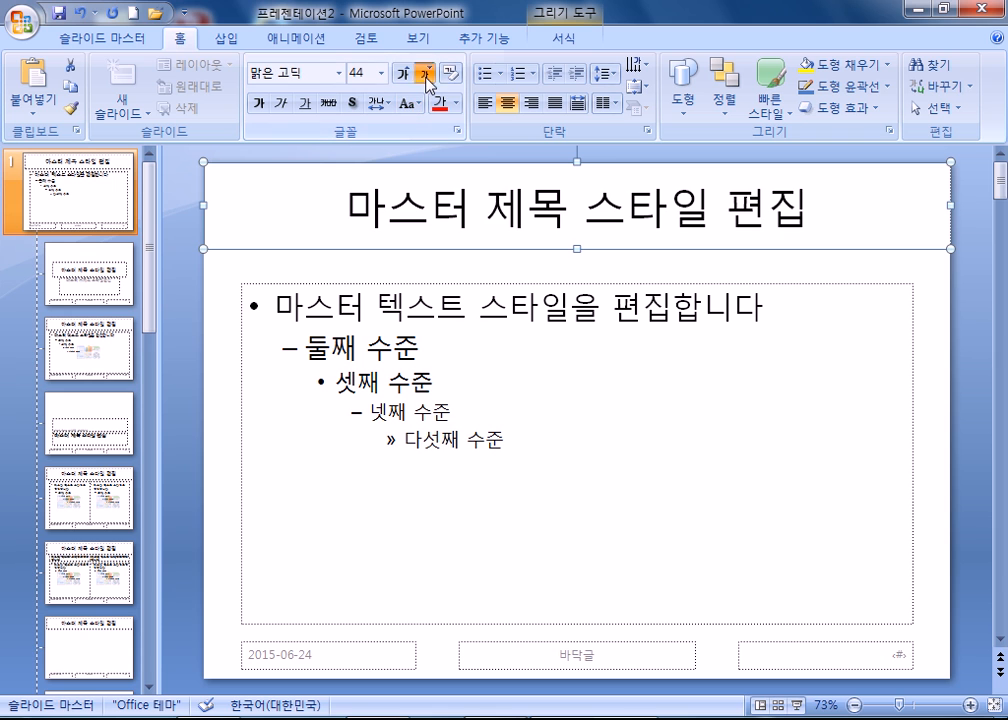
click(427, 75)
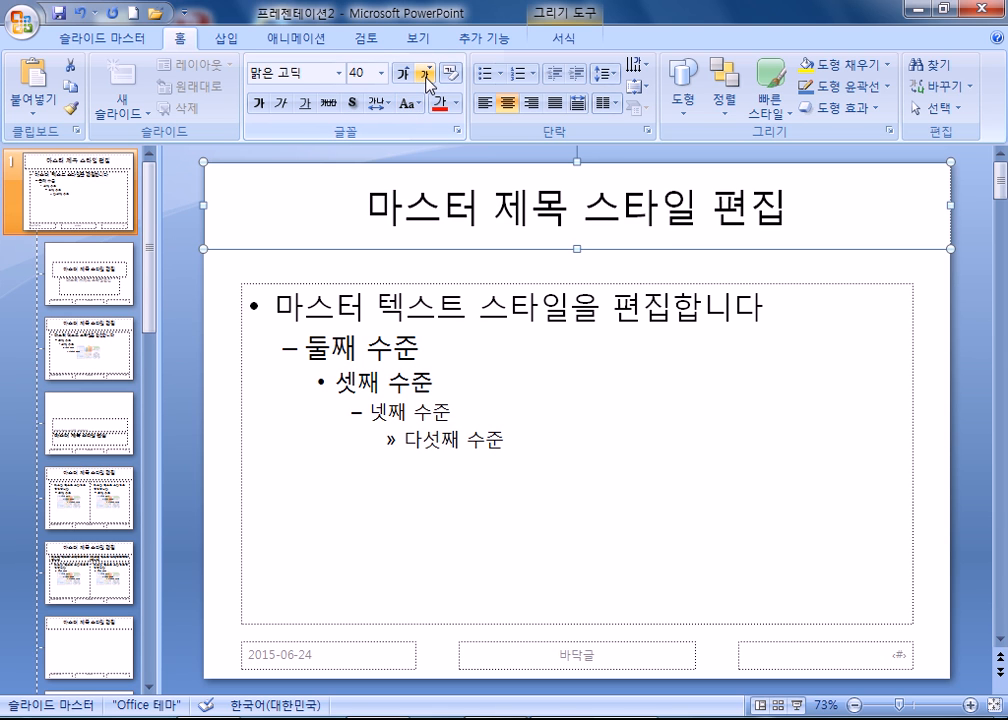
click(455, 104)
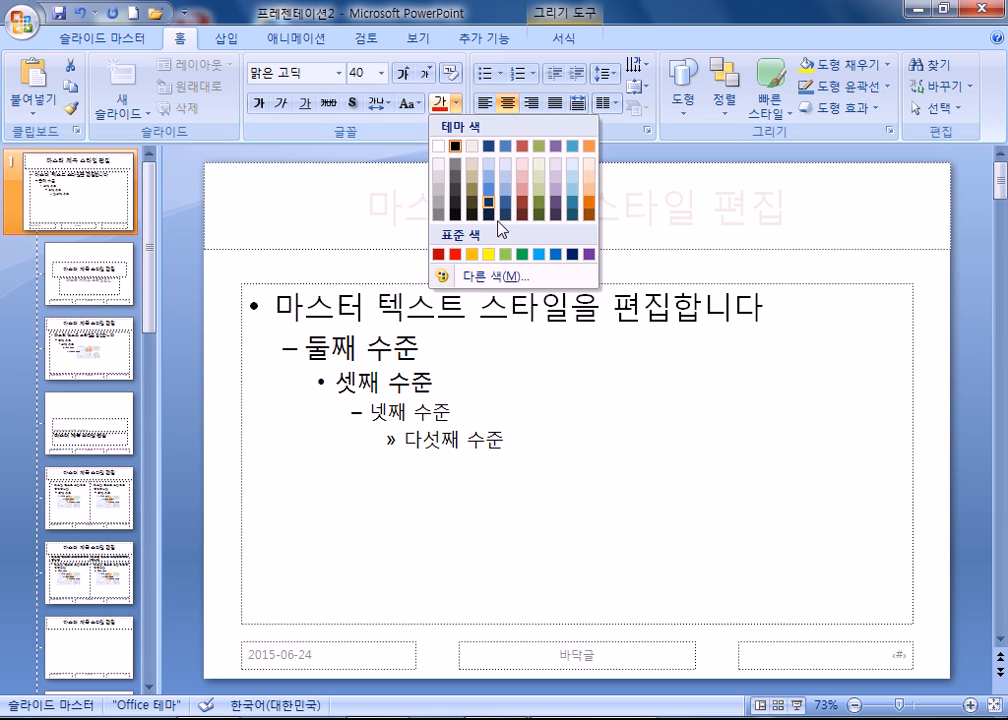
click(539, 254)
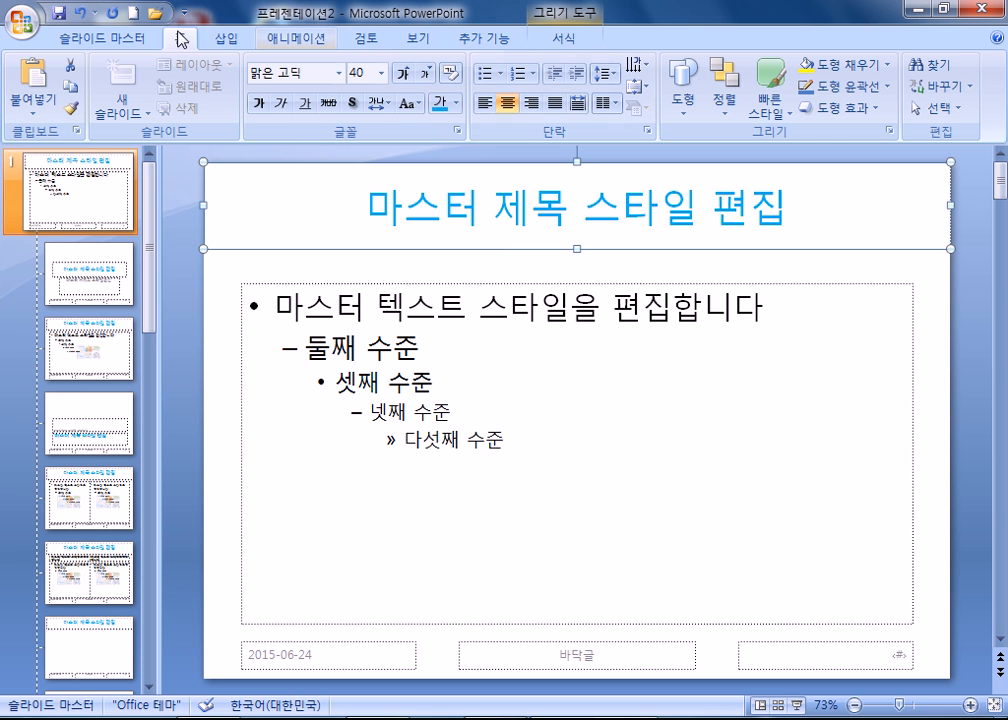
Insert the picture 로고1.jpg from the ITQ\Picture folder onto the slide master
click(225, 38)
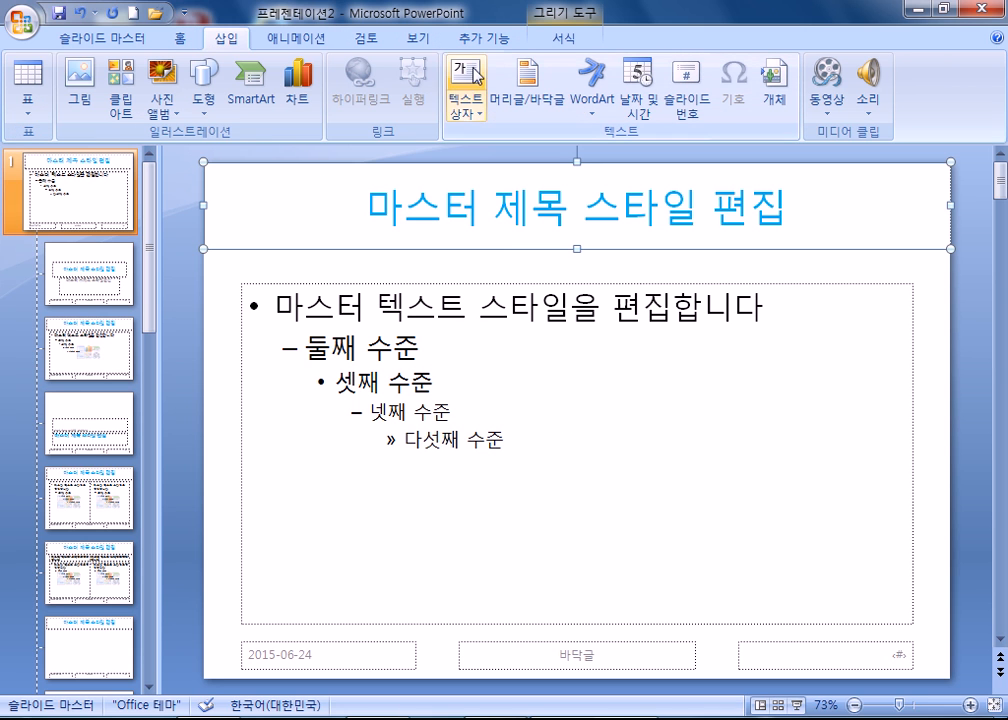
click(80, 75)
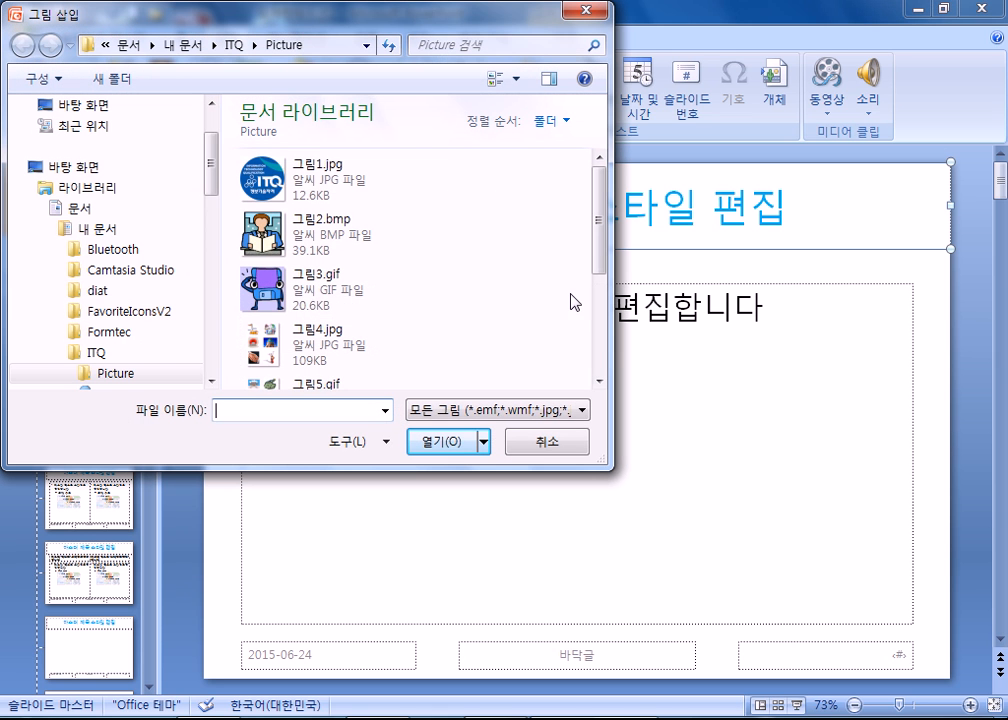
click(81, 226)
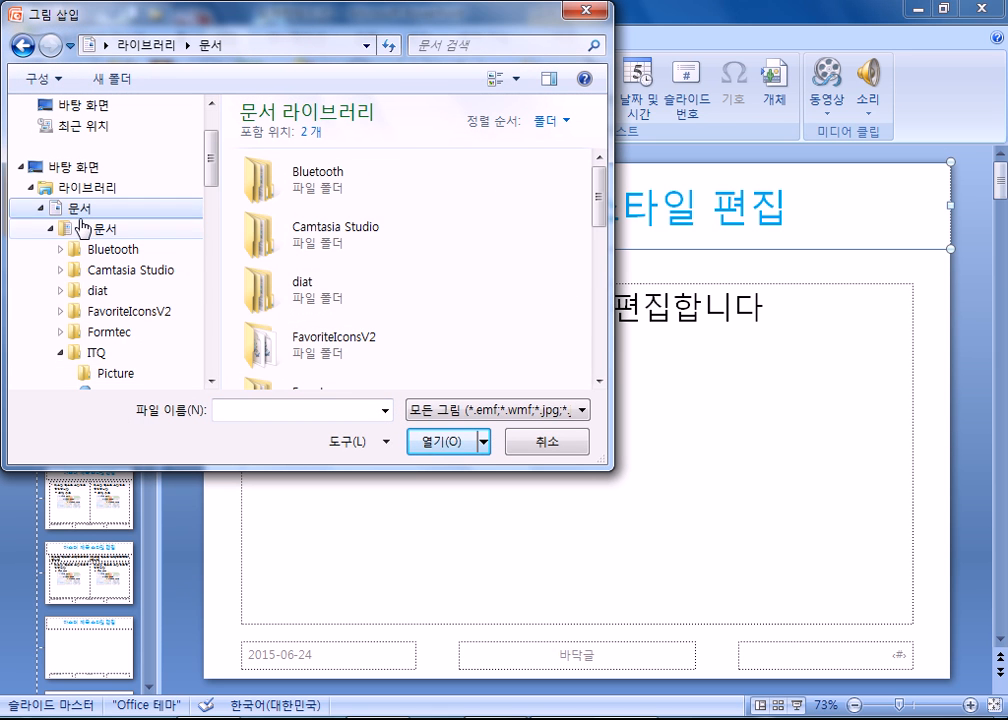
scroll(313, 300, down, 3)
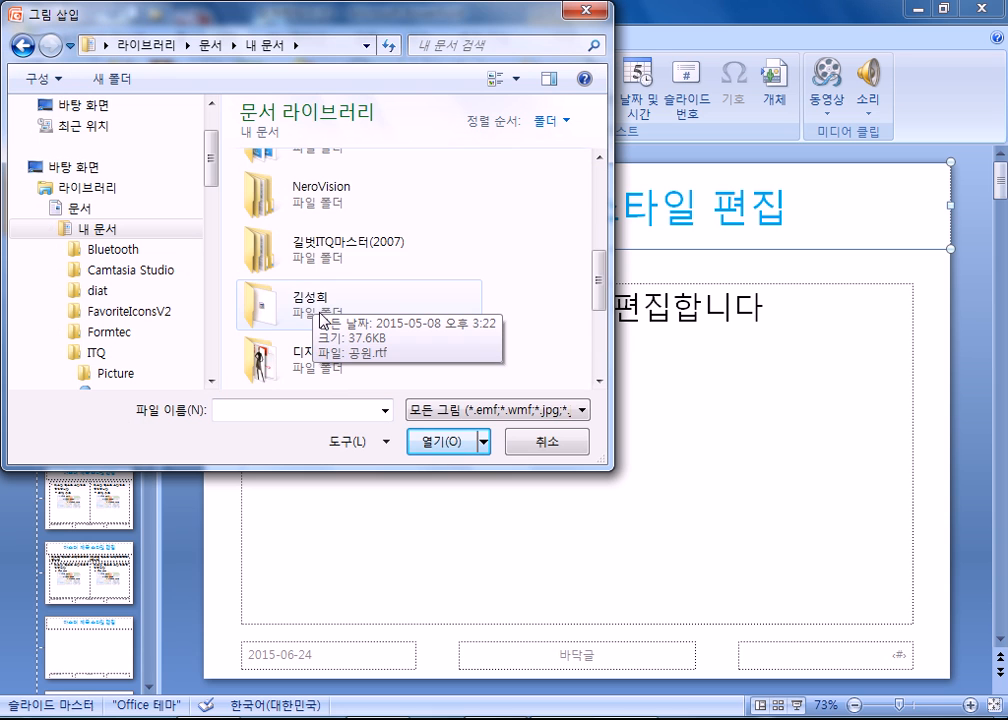
scroll(320, 315, down, 2)
scroll(321, 320, up, 3)
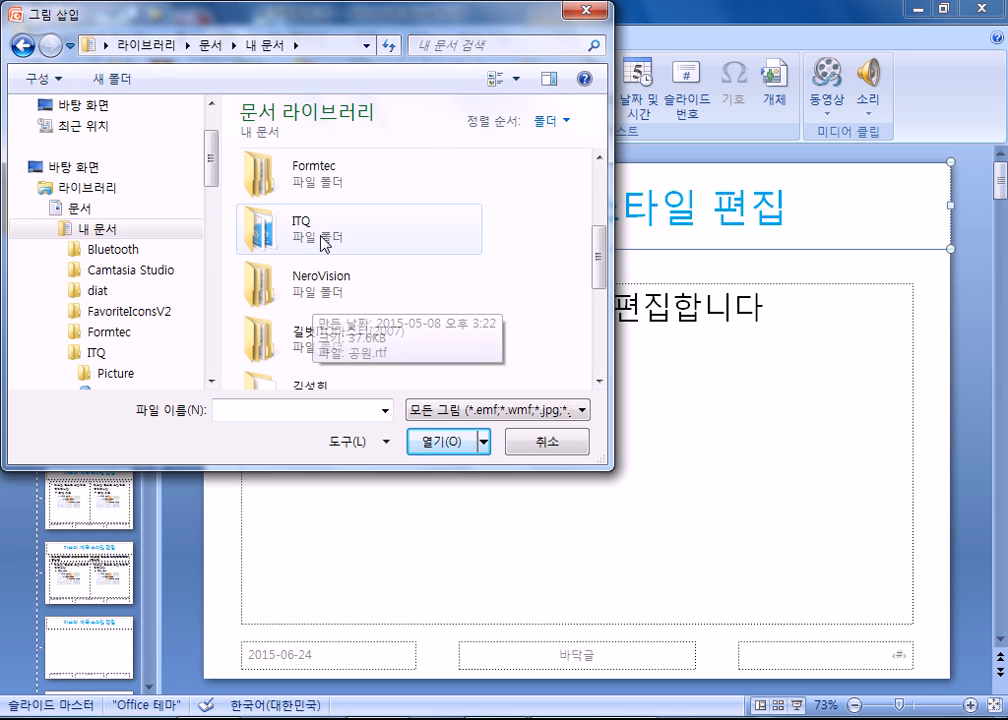
double_click(313, 230)
double_click(265, 175)
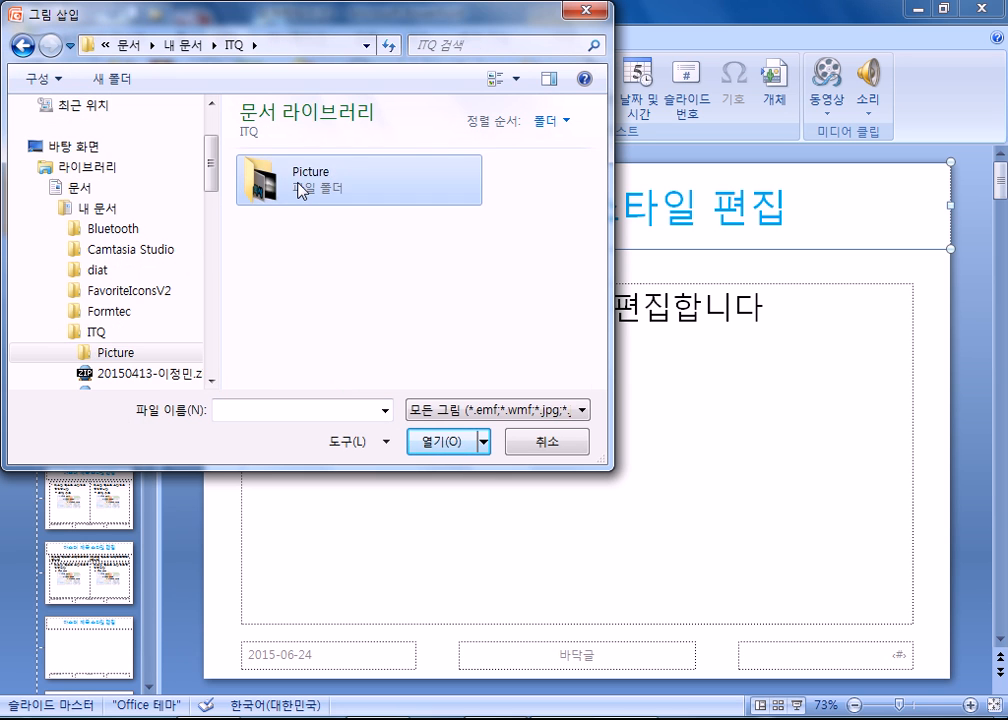
click(354, 352)
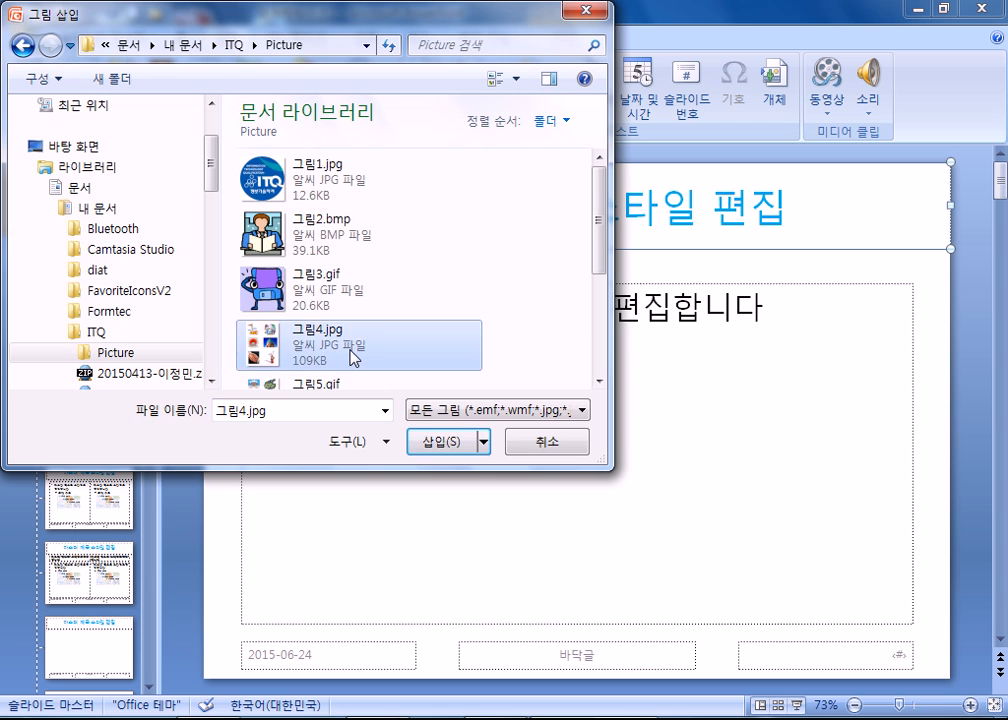
scroll(354, 352, down, 3)
click(305, 253)
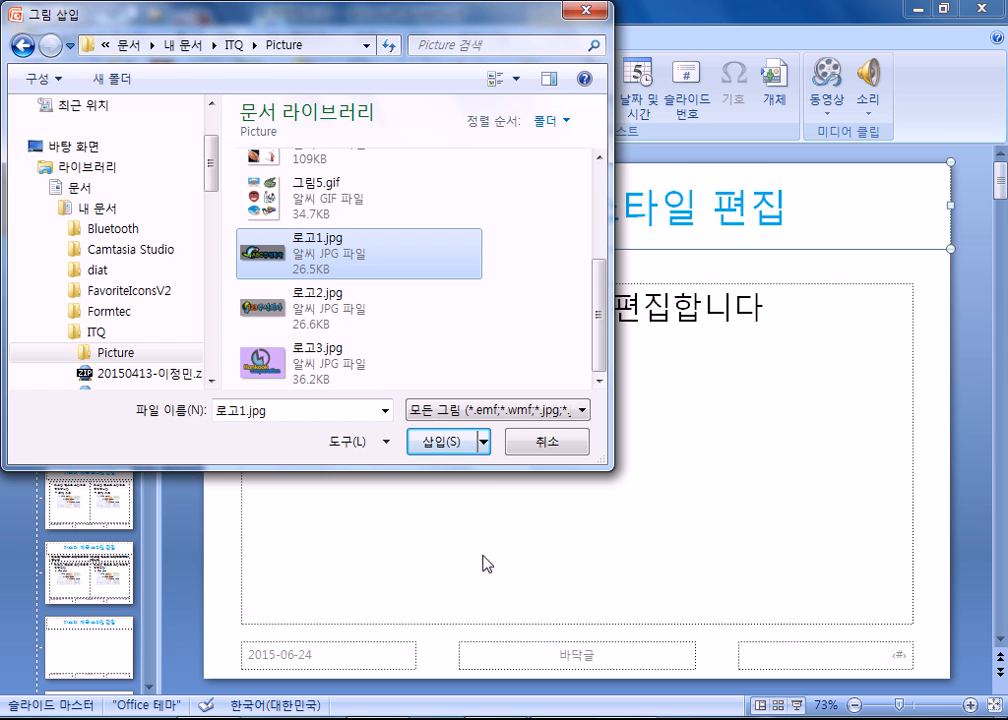
click(466, 448)
Move the logo over the body placeholder and make its grey background transparent
drag(617, 420, 505, 292)
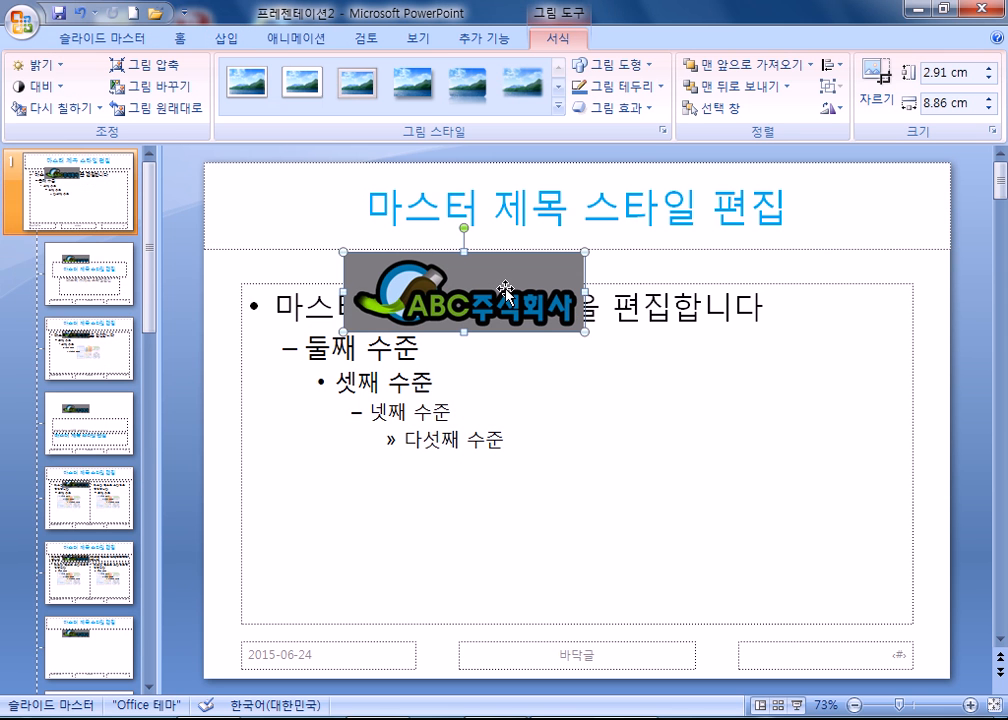
click(71, 108)
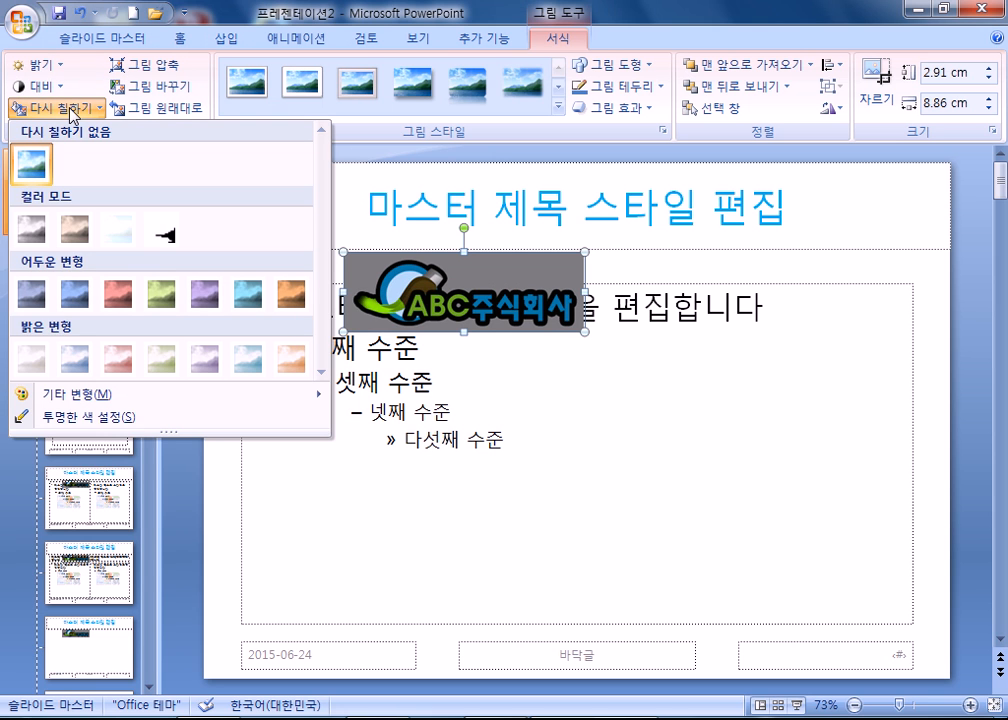
click(71, 109)
drag(494, 277, 635, 395)
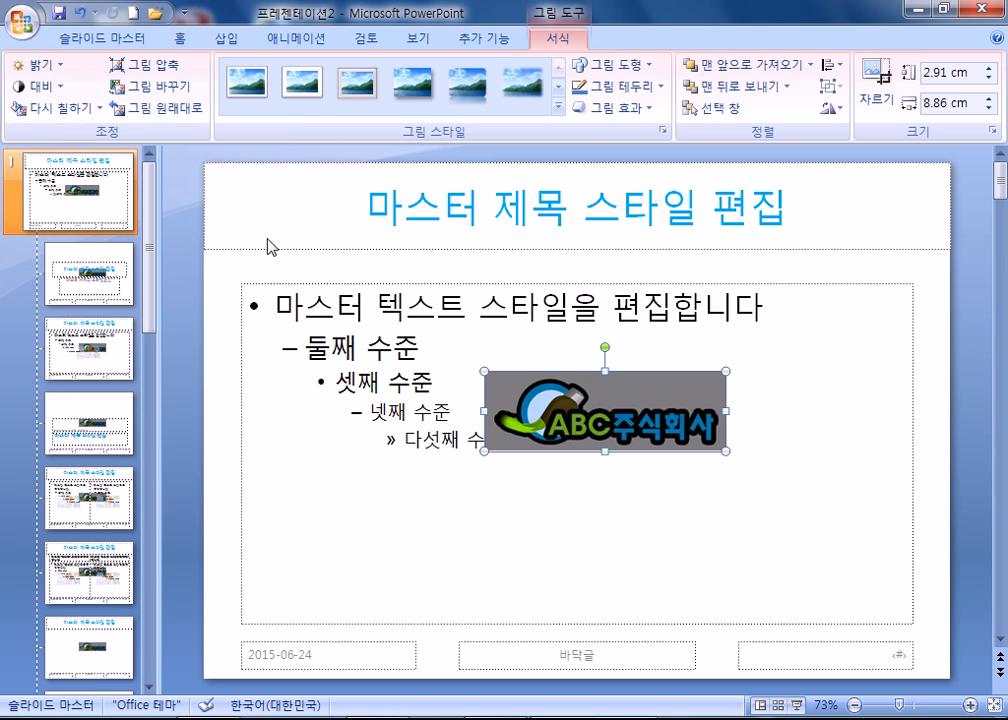
click(82, 108)
click(88, 417)
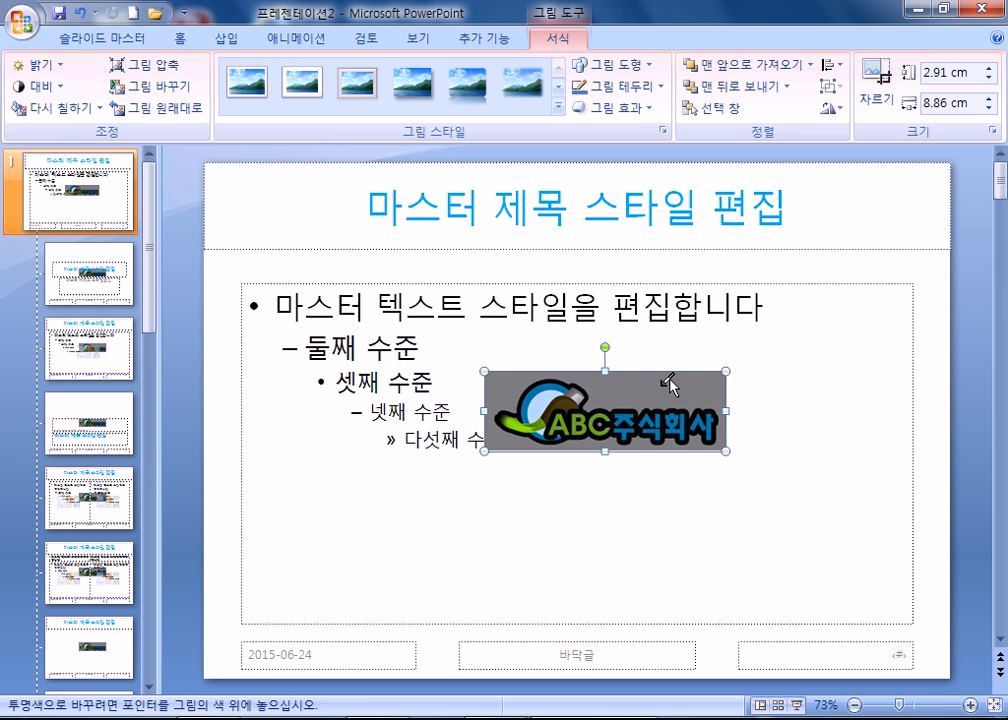
click(602, 389)
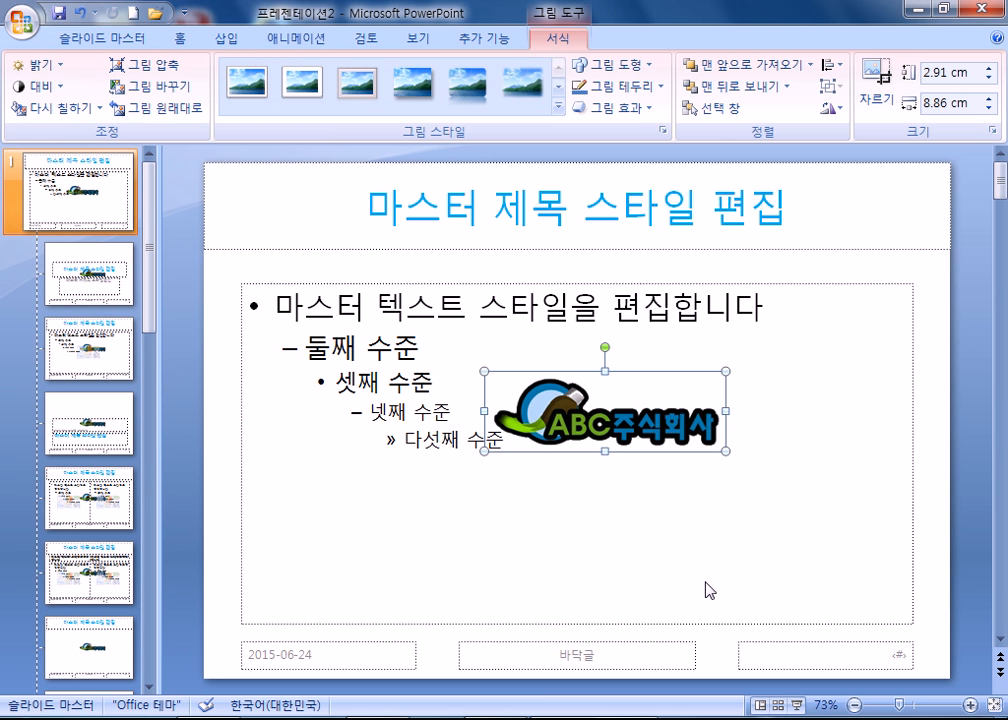
Shrink the logo to about 3.4 x 1.12 cm and place it in the master's lower-left corner over the date placeholder
drag(726, 371, 258, 656)
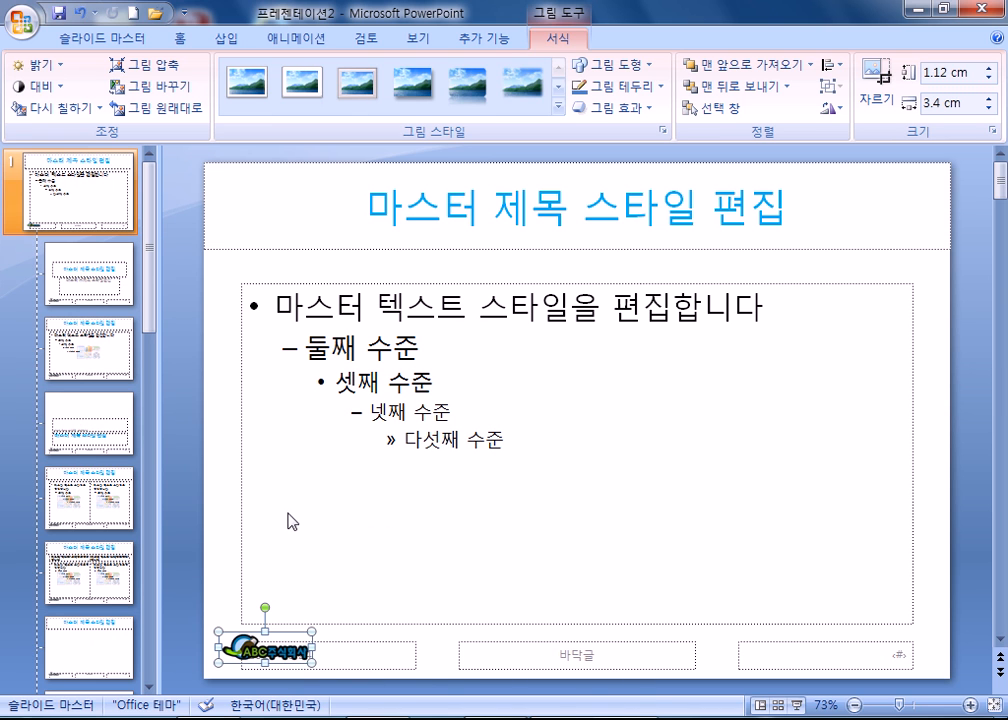
click(232, 488)
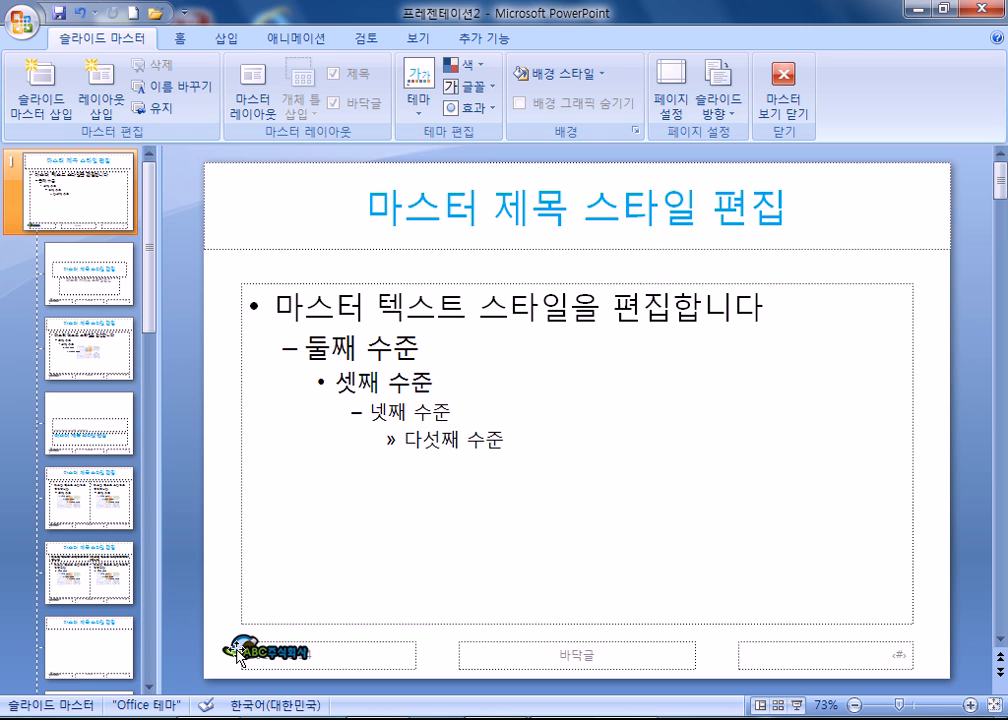
click(392, 214)
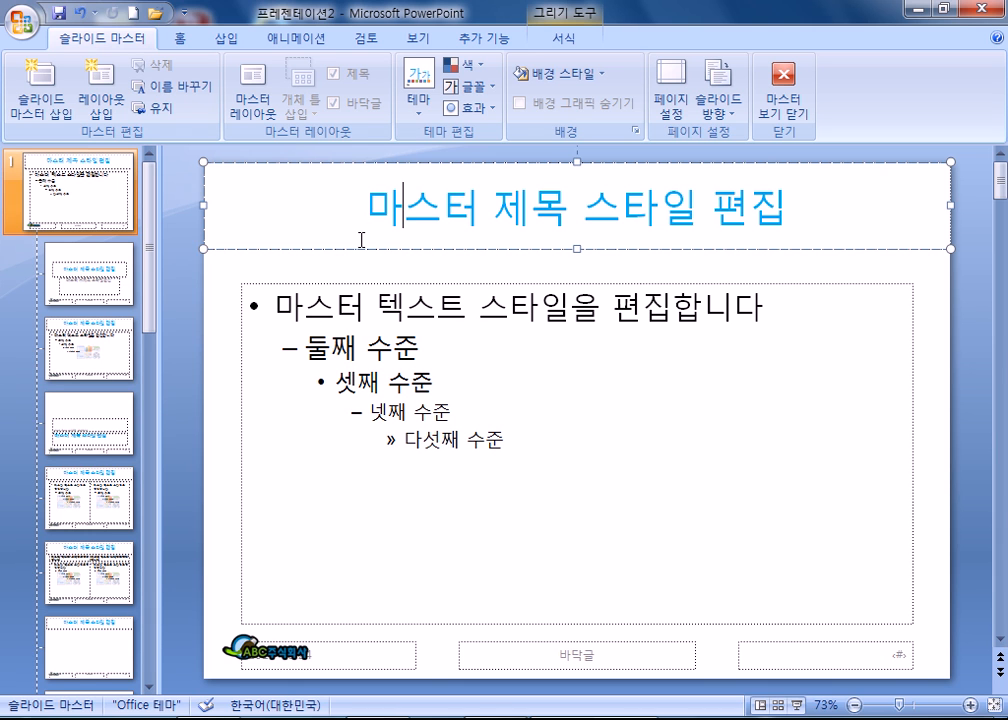
click(370, 273)
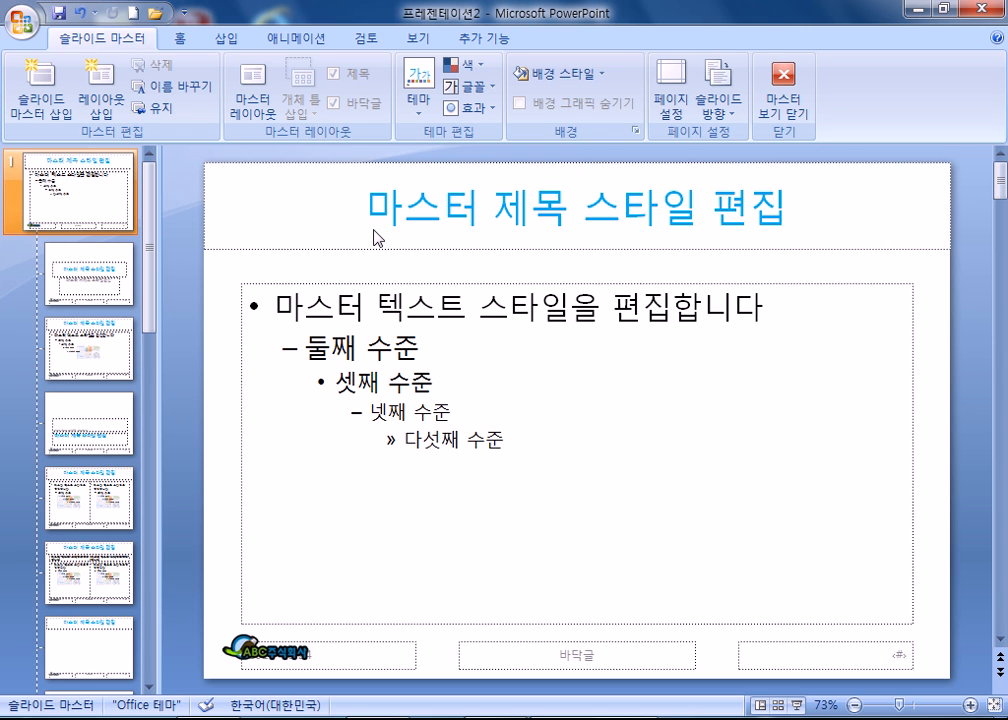
Draw a flowchart Card shape about 27.52 x 3.12 cm over the master's title area and add a copy narrowed to about 24.8 cm
click(222, 39)
click(205, 90)
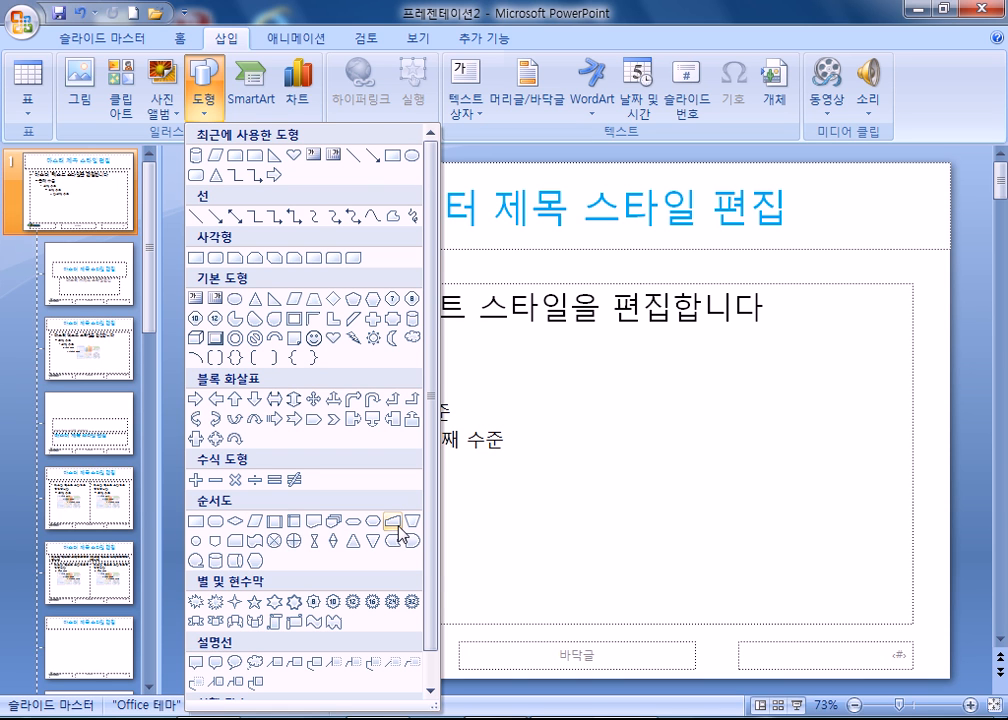
click(240, 543)
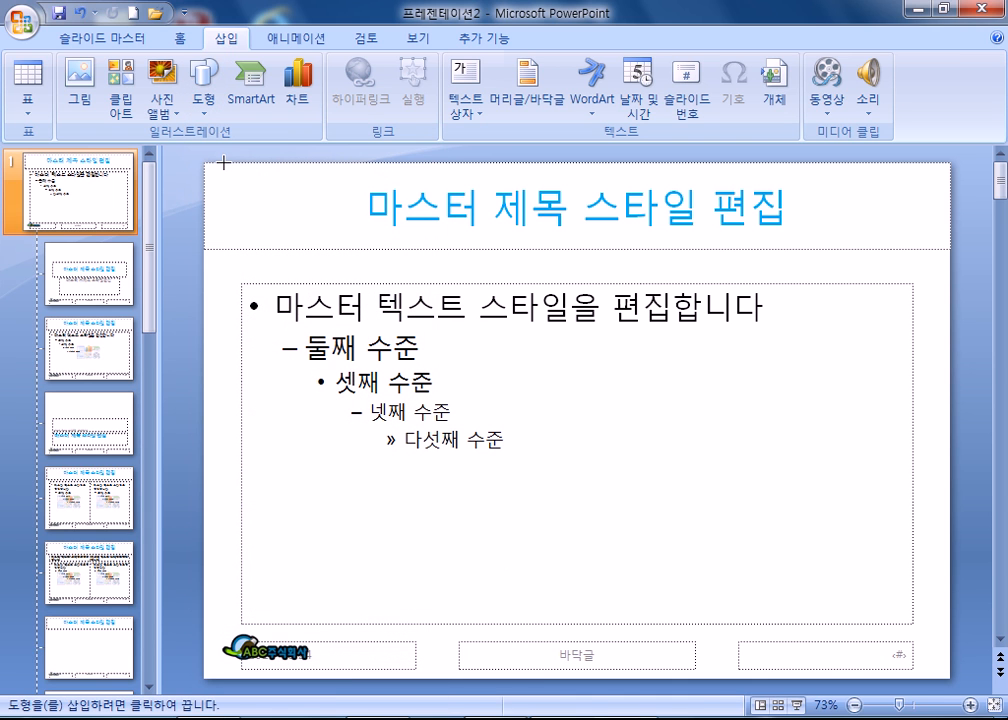
mouse_move(205, 162)
mouse_down()
mouse_move(357, 195)
mouse_move(950, 248)
mouse_up()
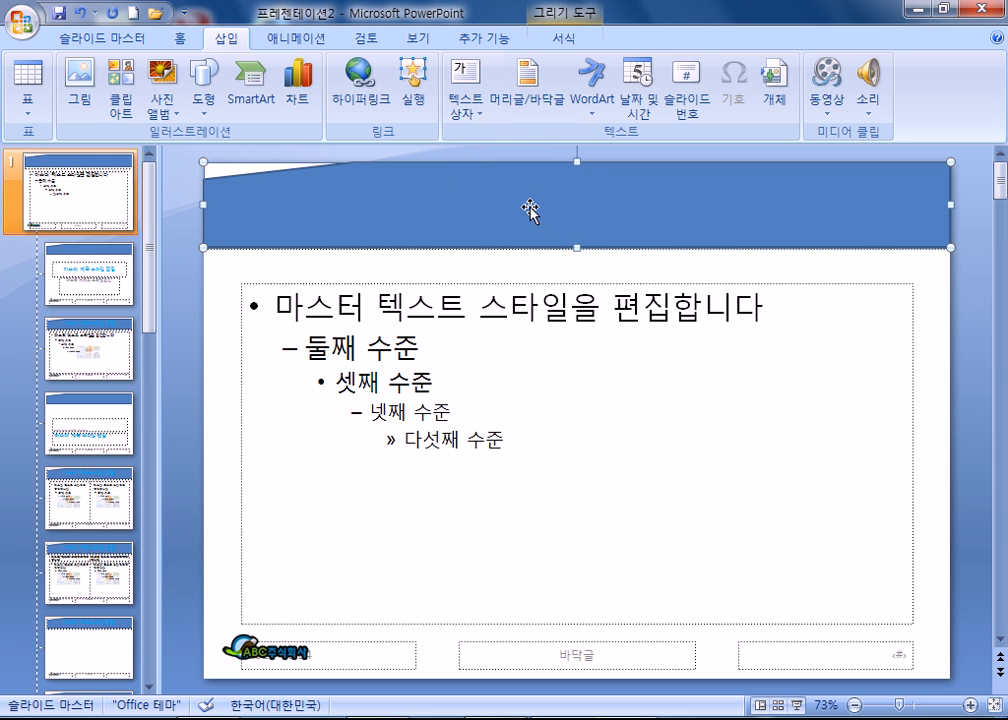
drag(532, 212, 580, 207)
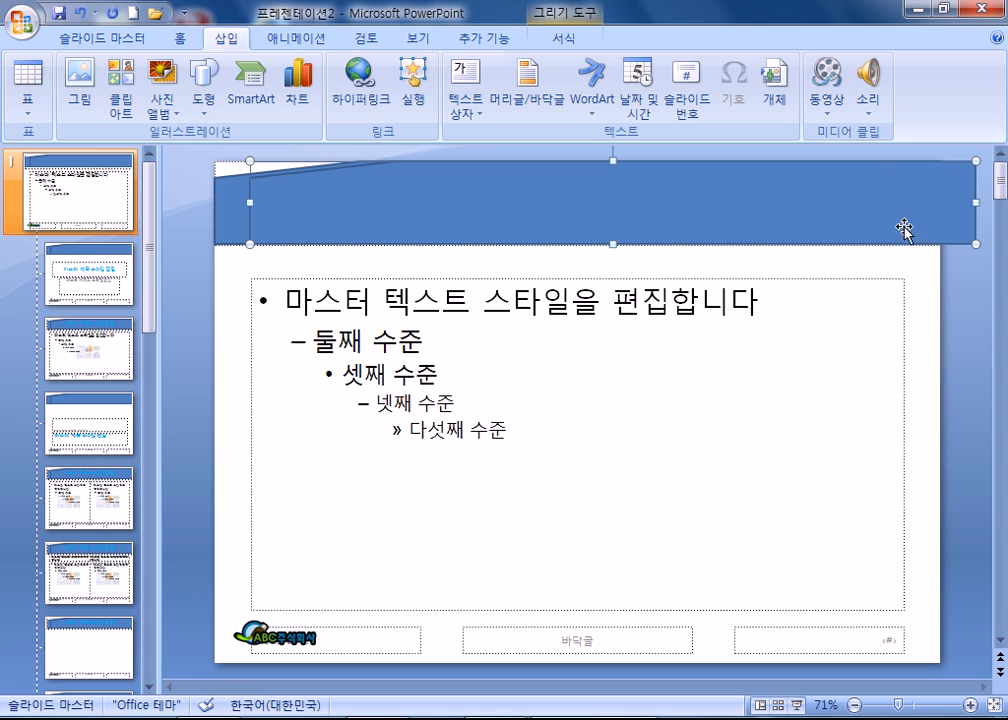
drag(977, 202, 903, 201)
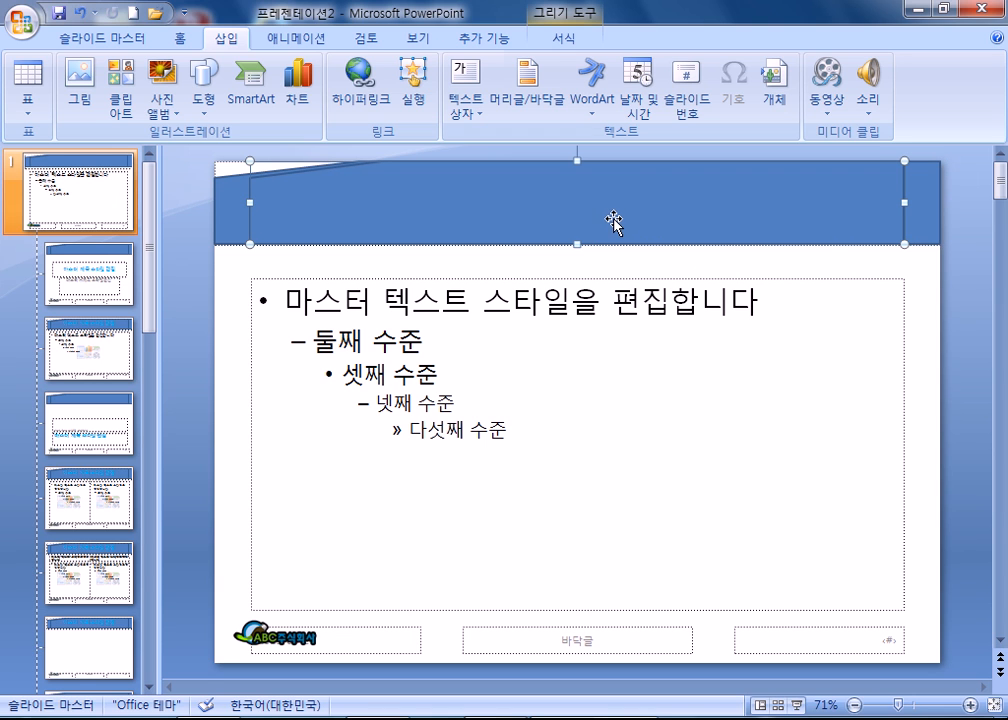
Fill the wide back Card shape with standard light green and the narrower front one with standard yellow
double_click(233, 213)
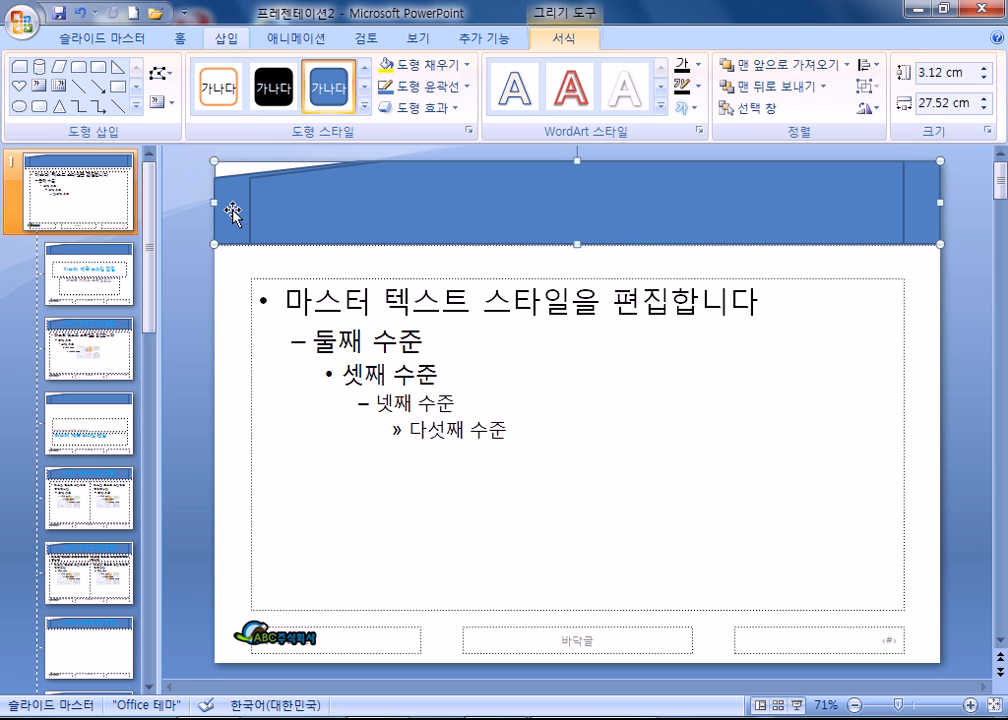
click(448, 72)
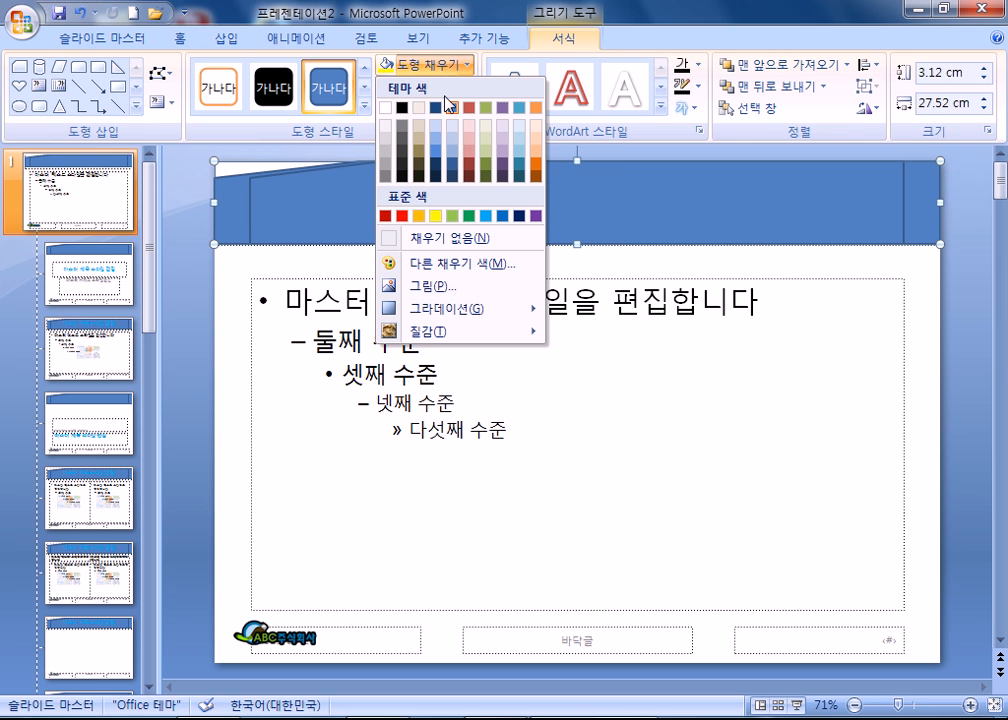
click(453, 218)
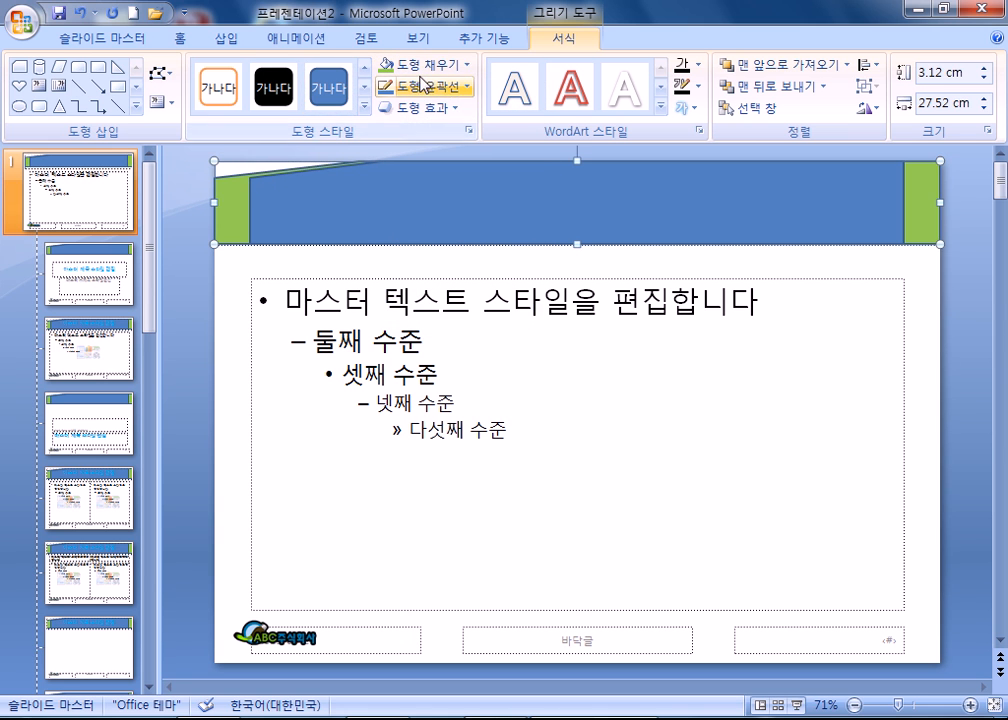
click(340, 205)
click(432, 64)
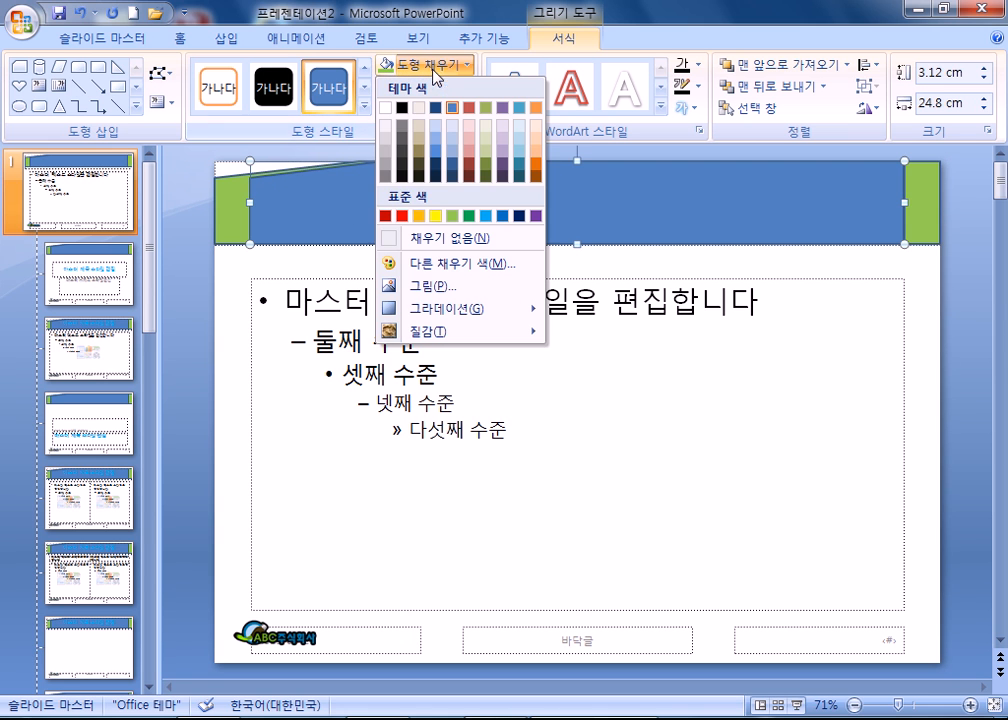
click(436, 216)
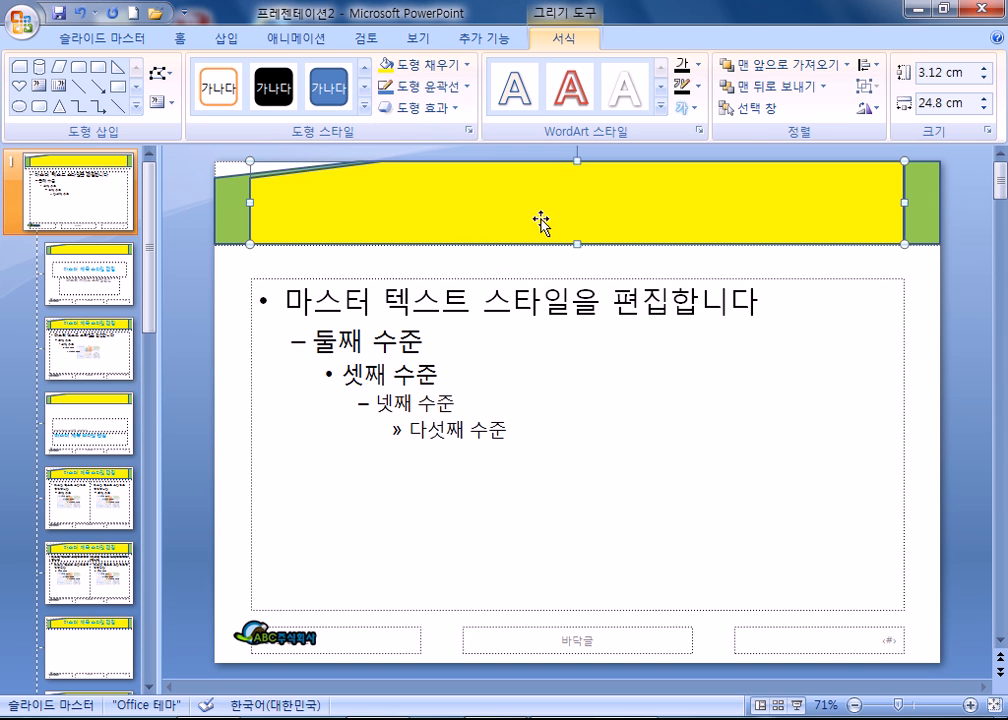
click(226, 213)
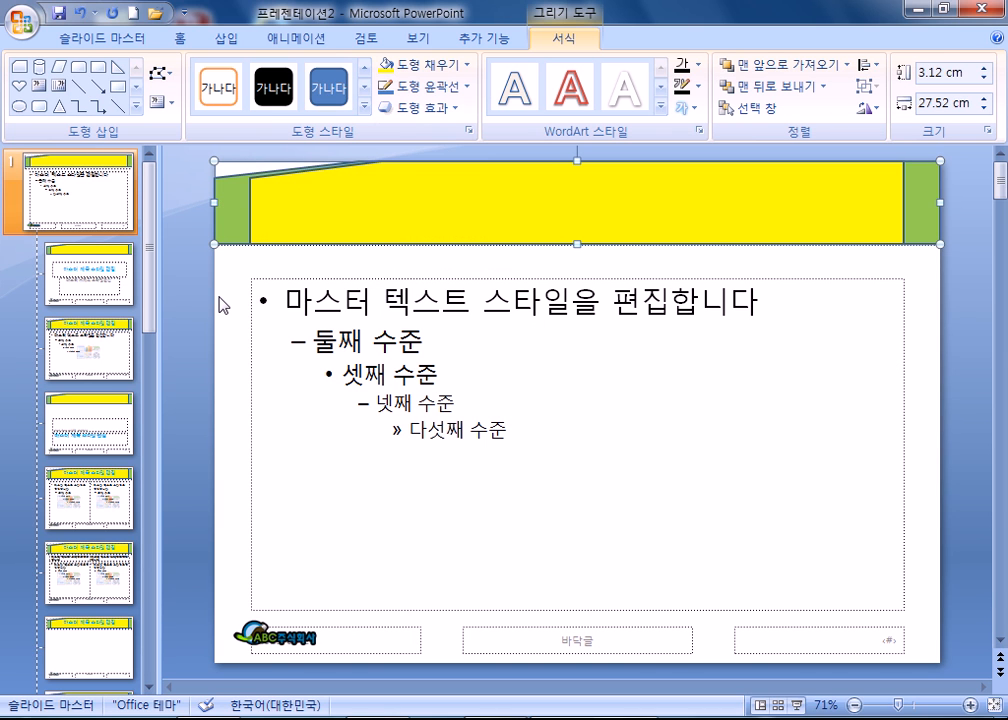
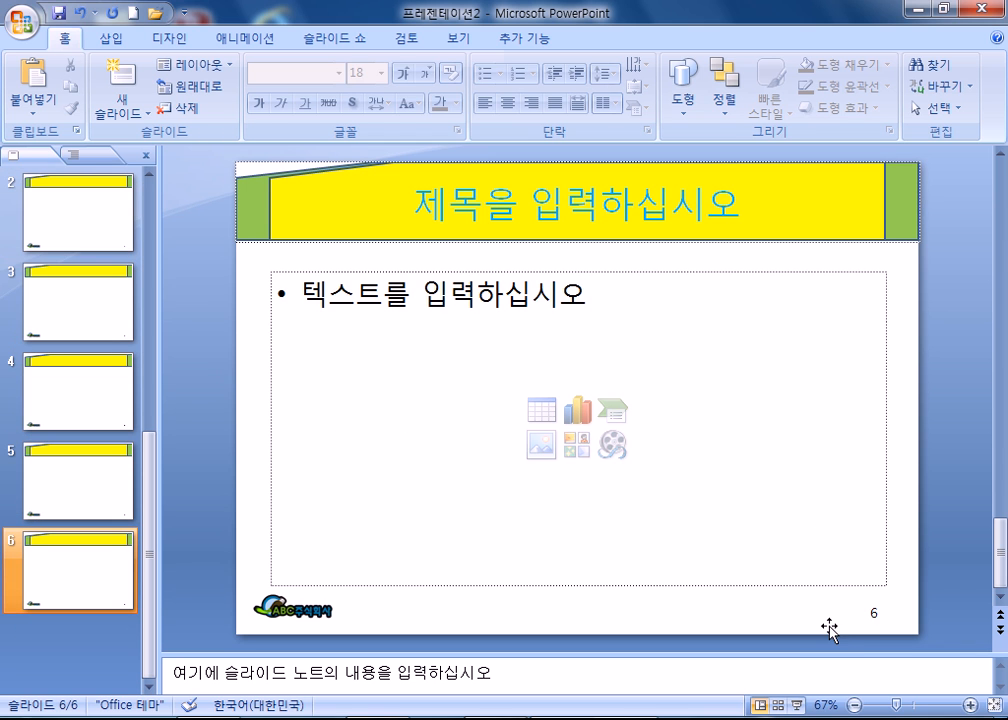
Delete the title and subtitle placeholders from slide 1
scroll(826, 630, up, 5)
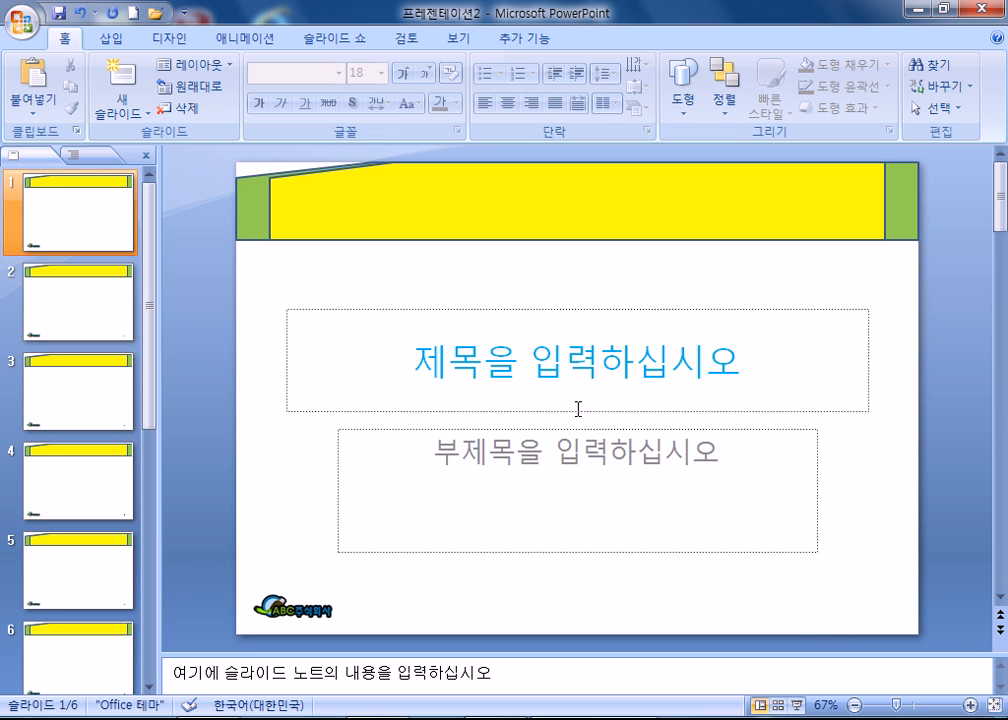
drag(258, 272, 914, 595)
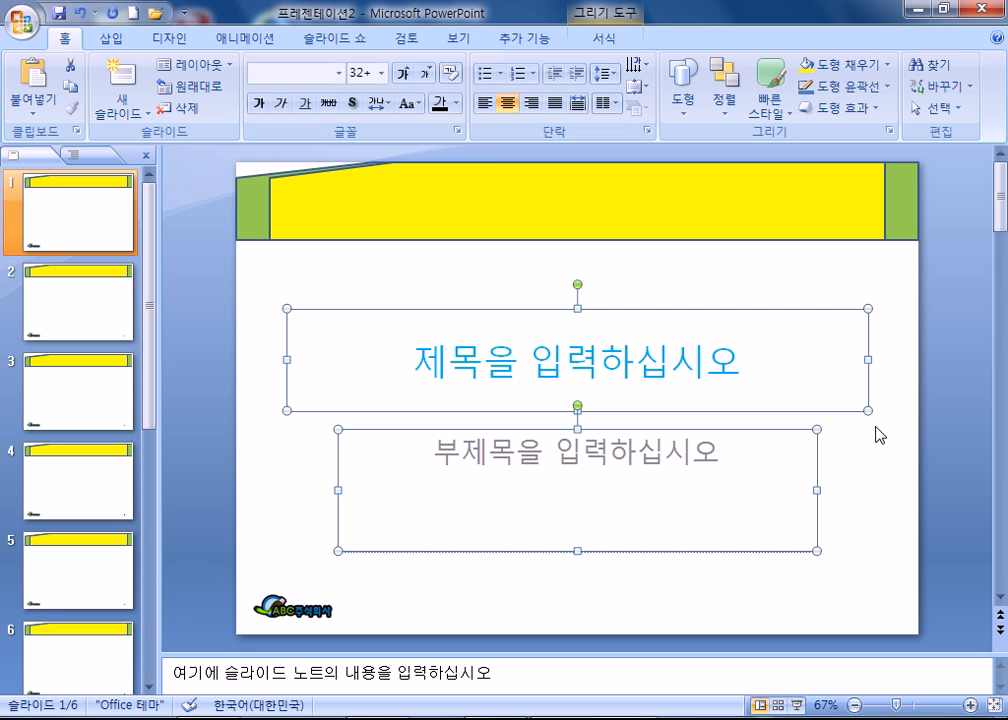
key(Delete)
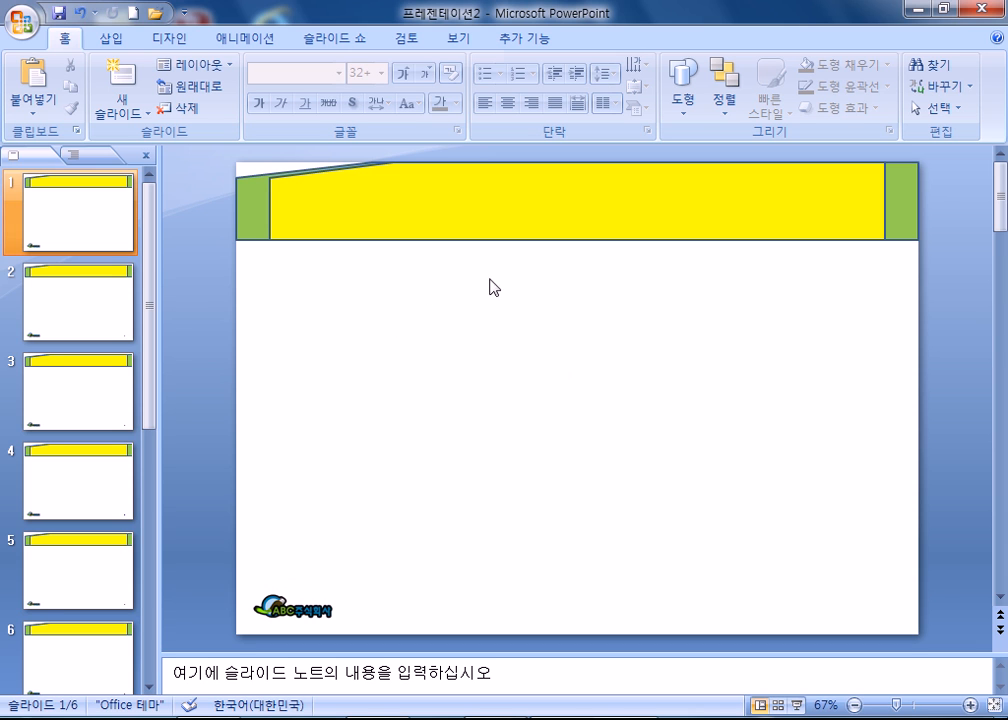
Hide the background graphics on slide 1 only, without applying it to the other slides
right_click(344, 290)
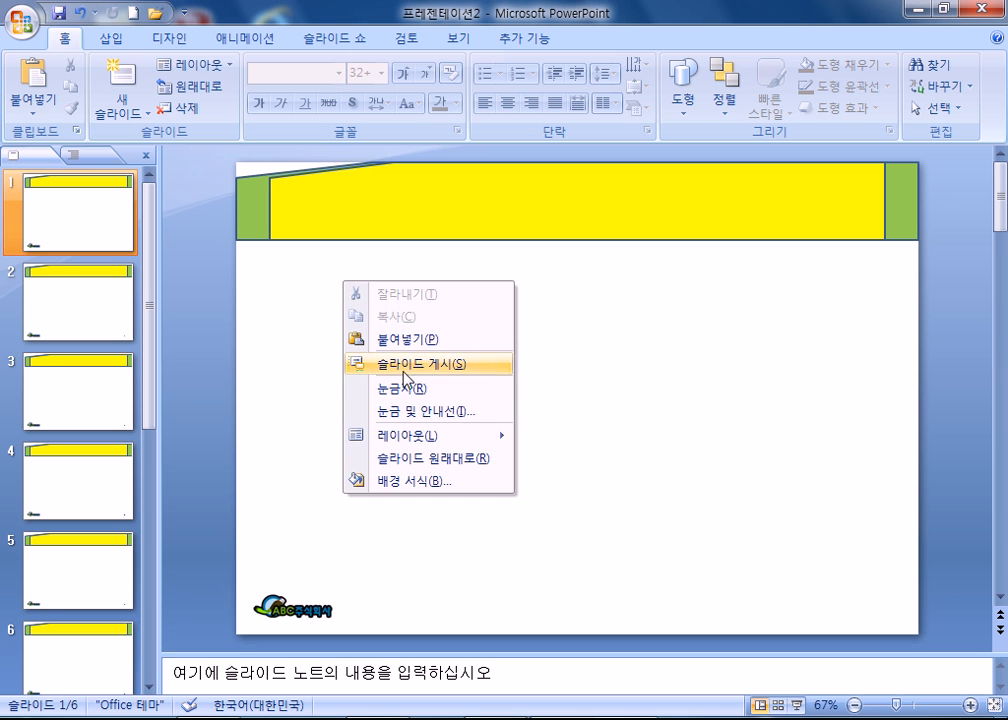
click(405, 488)
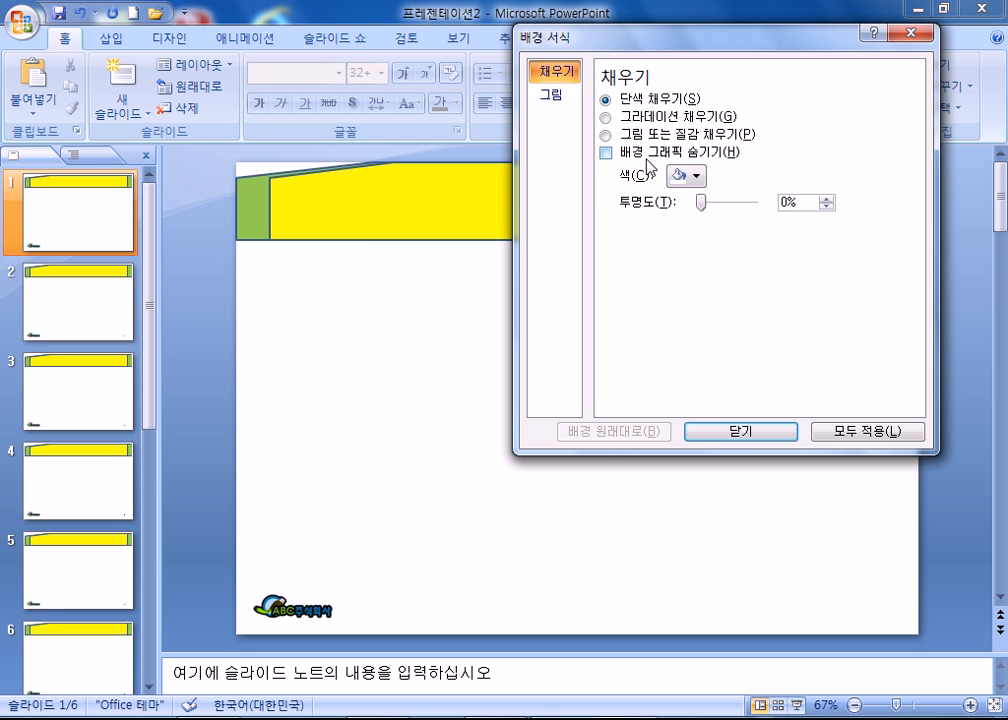
click(614, 156)
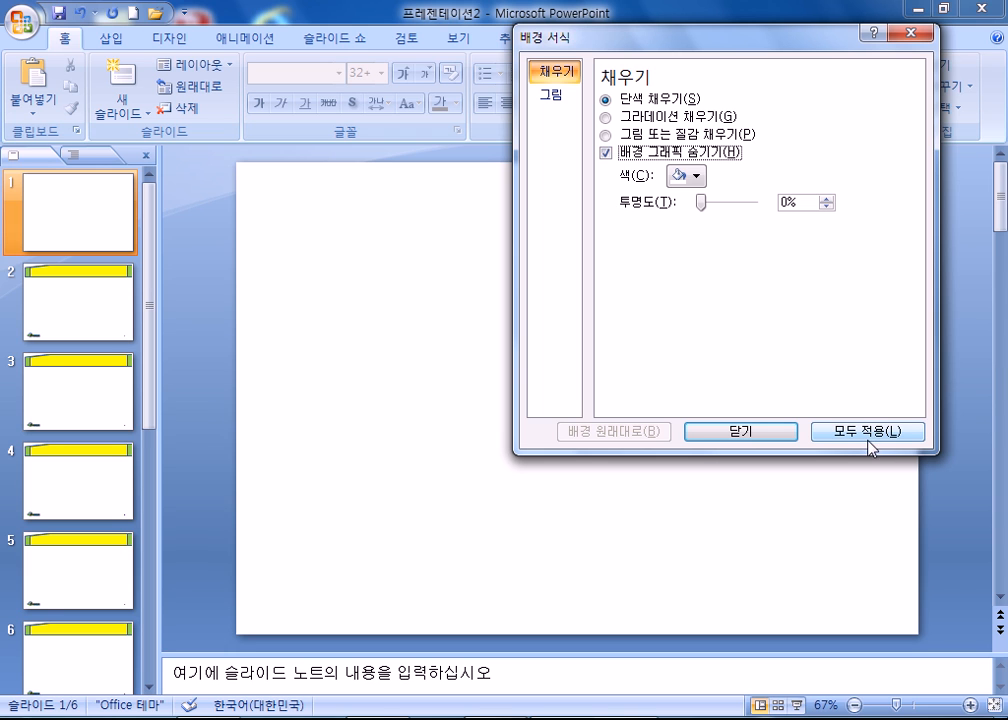
click(607, 155)
click(608, 155)
click(720, 436)
drag(338, 205, 803, 597)
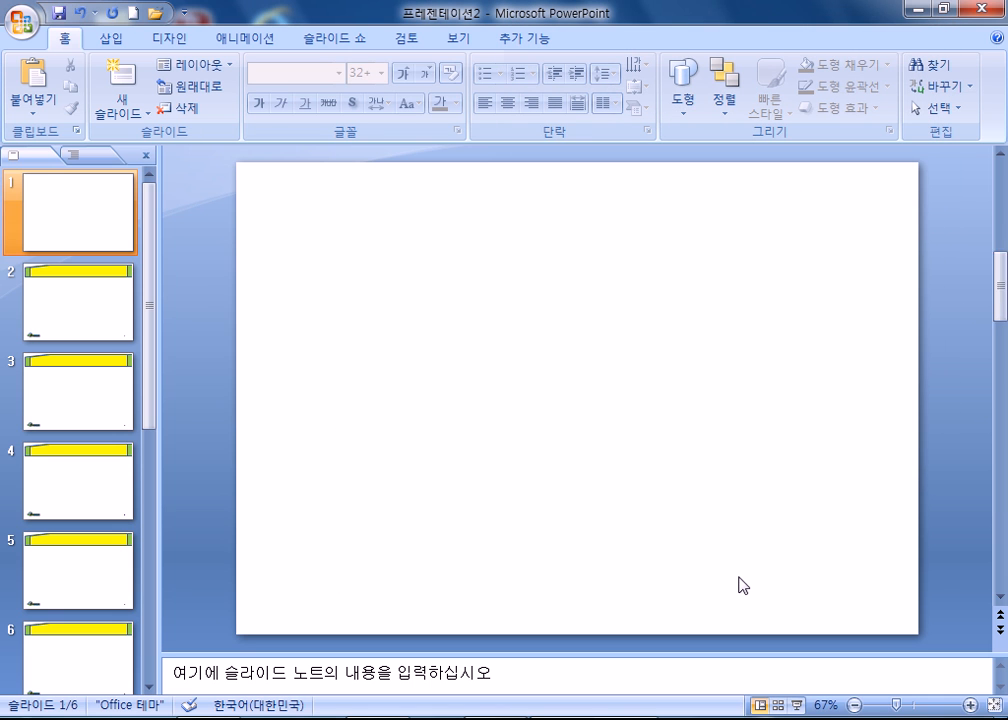
Draw a heart shape about 8.4 x 5.6 cm in the upper-left area of slide 1
scroll(740, 585, down, 2)
scroll(742, 577, down, 3)
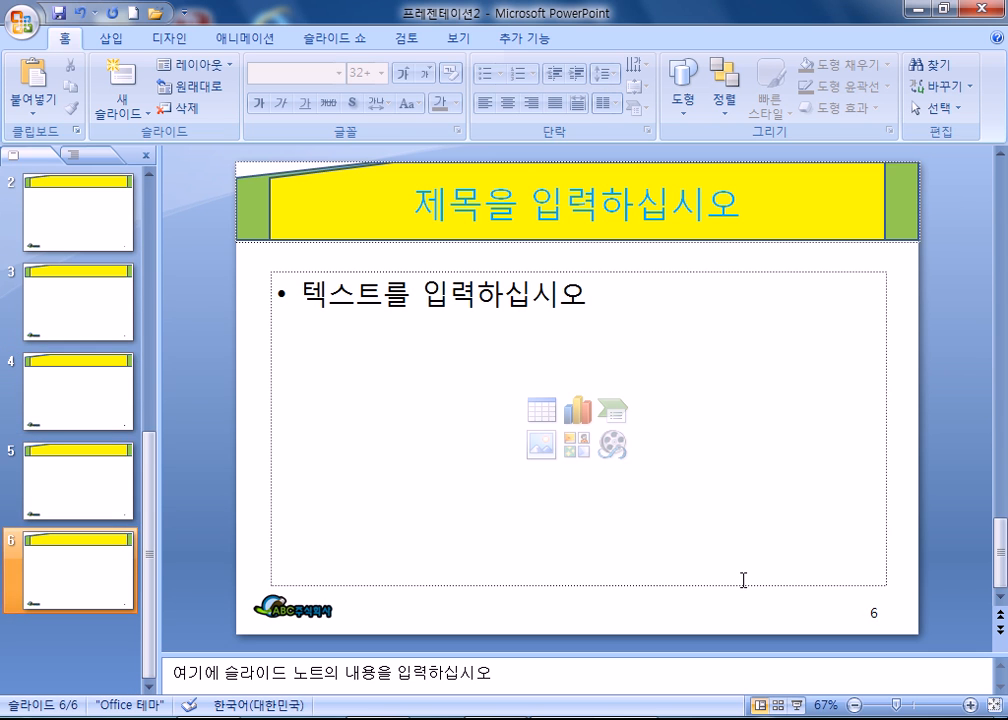
scroll(743, 581, up, 5)
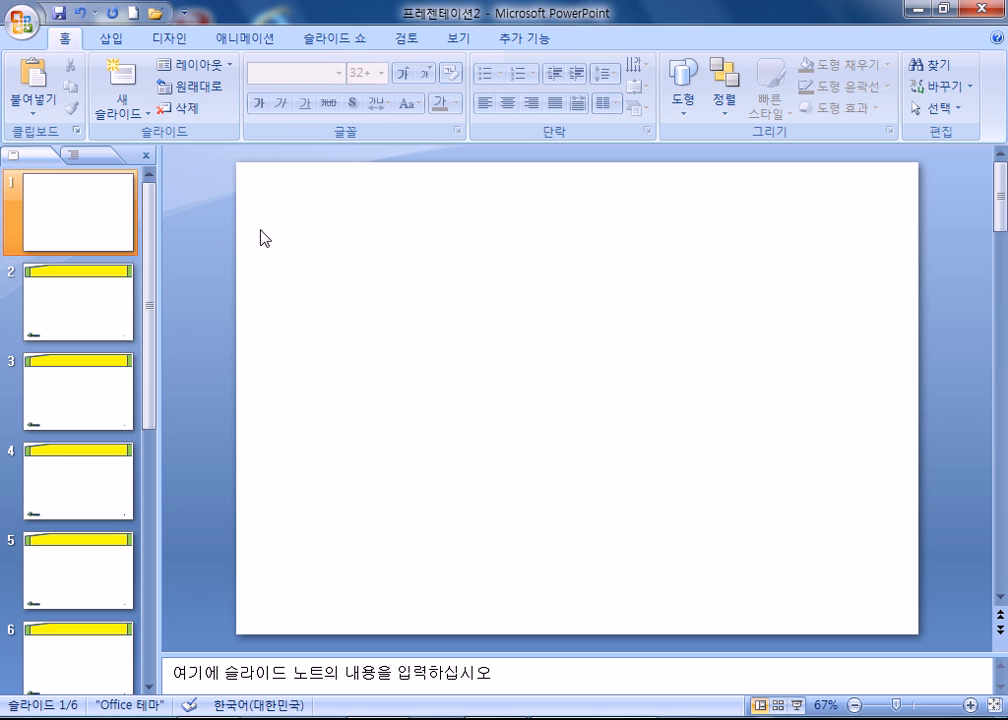
click(107, 40)
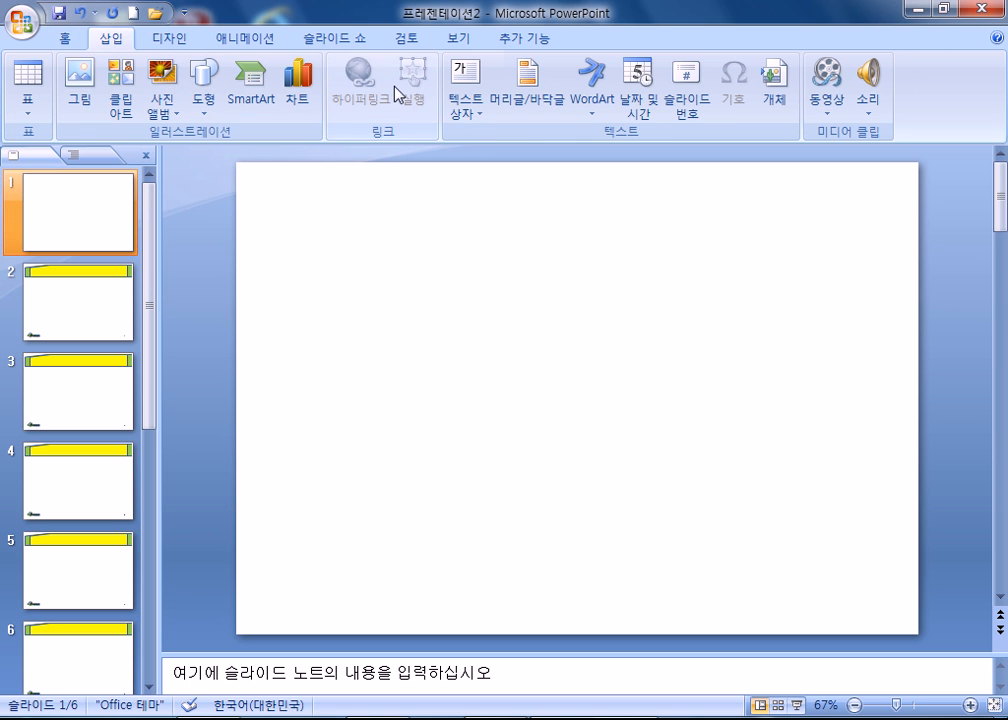
click(204, 88)
click(333, 340)
drag(278, 245, 488, 383)
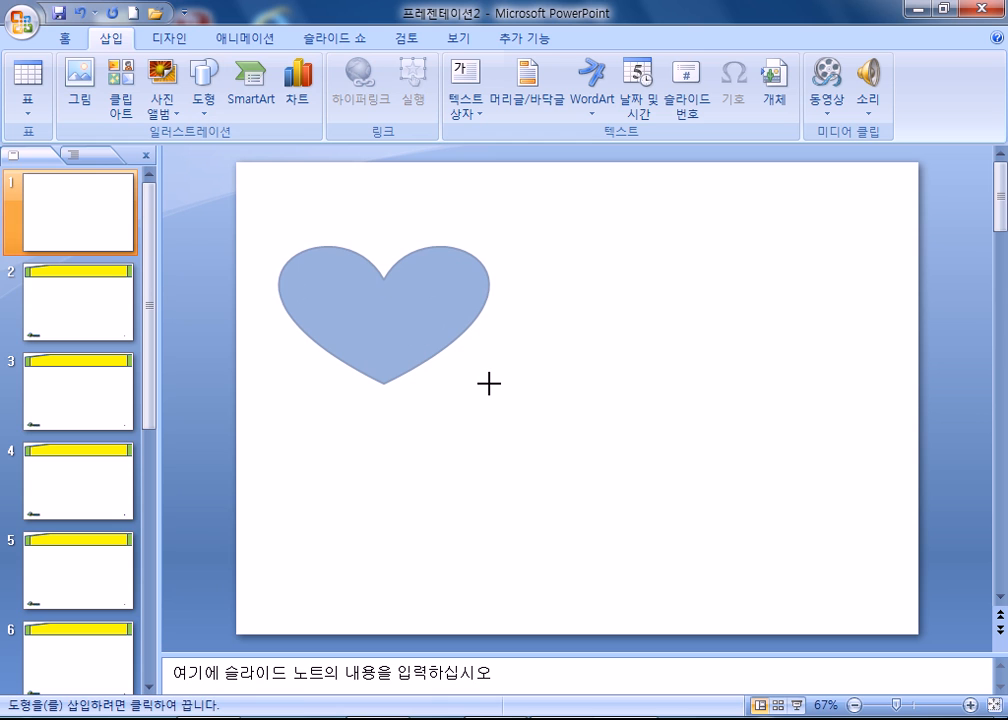
drag(488, 383, 488, 383)
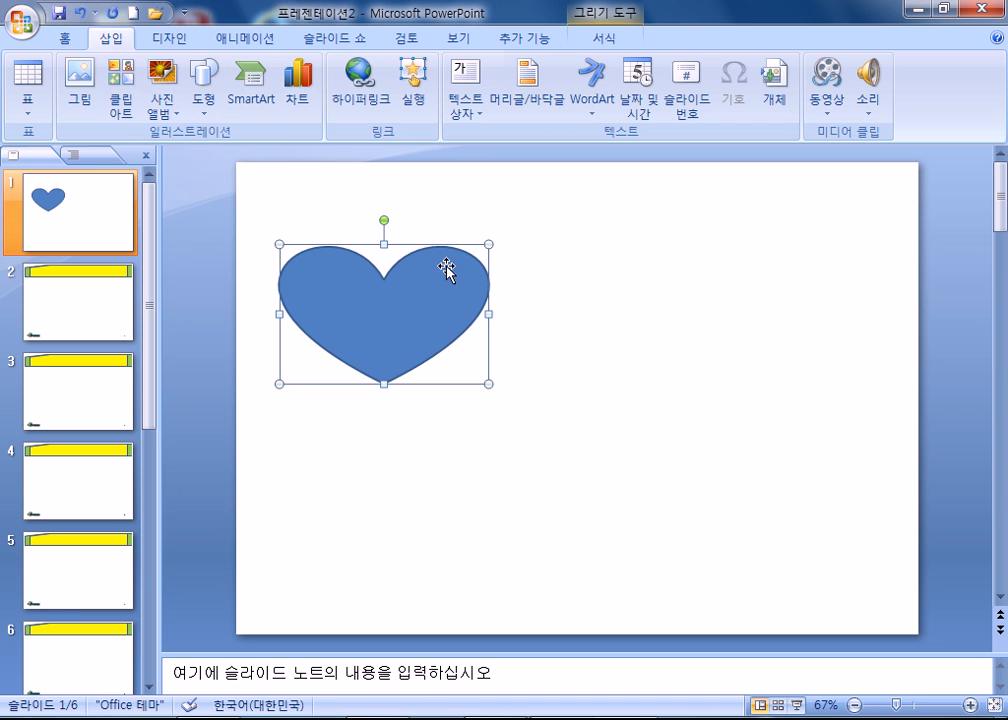
Edit the heart's points, moving the centre notch point down and to the left so the left lobe becomes smaller
double_click(383, 294)
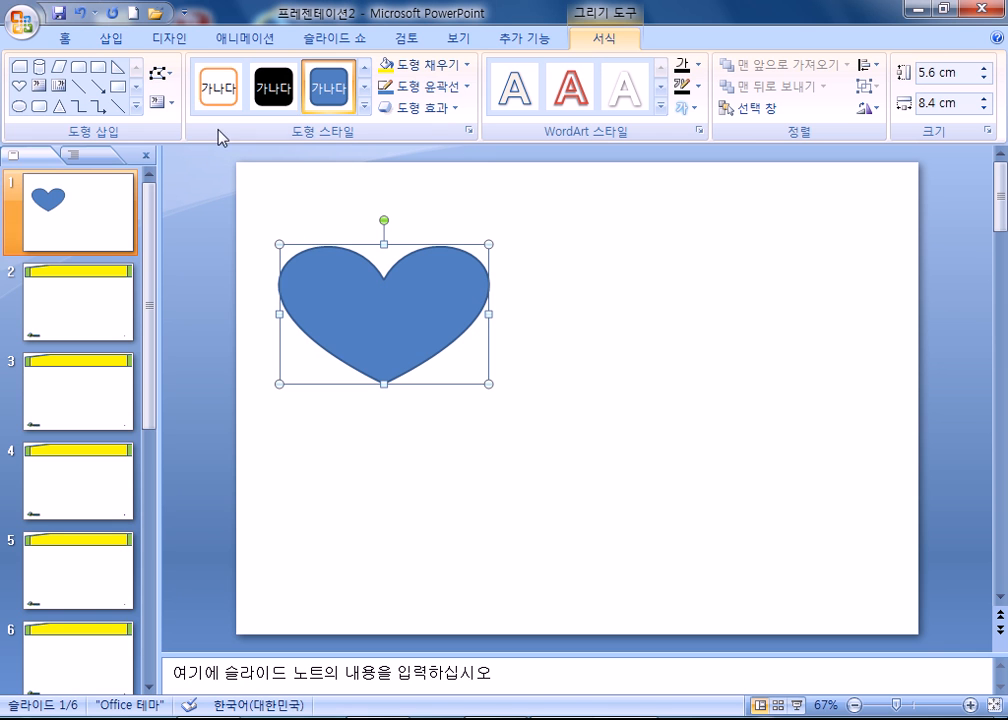
click(157, 74)
click(206, 124)
click(157, 74)
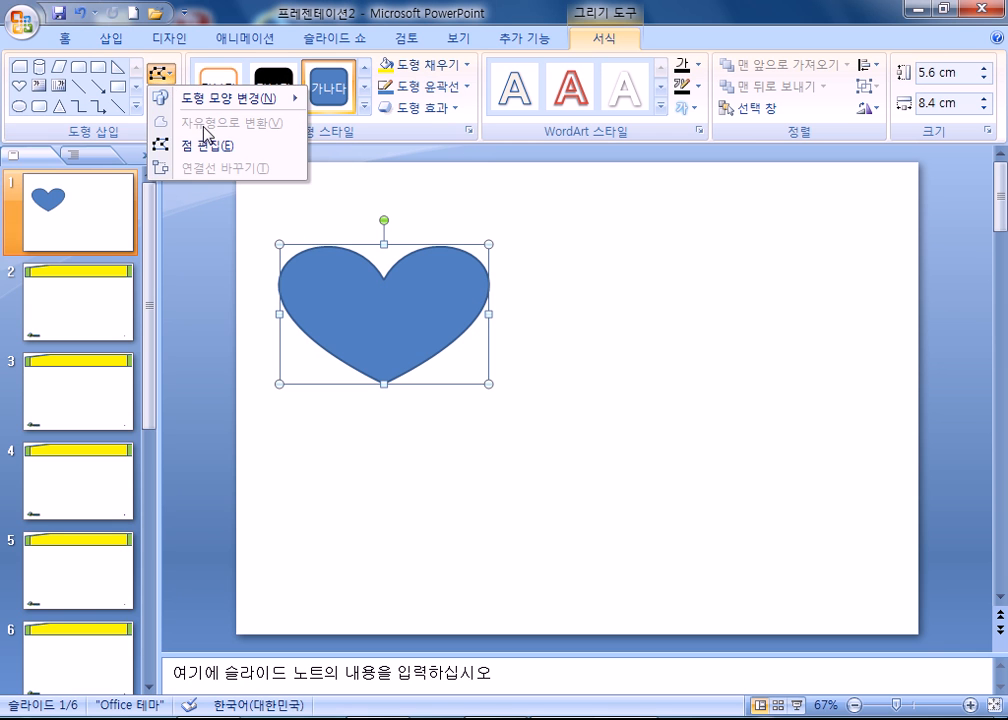
click(195, 145)
drag(386, 282, 351, 320)
click(556, 342)
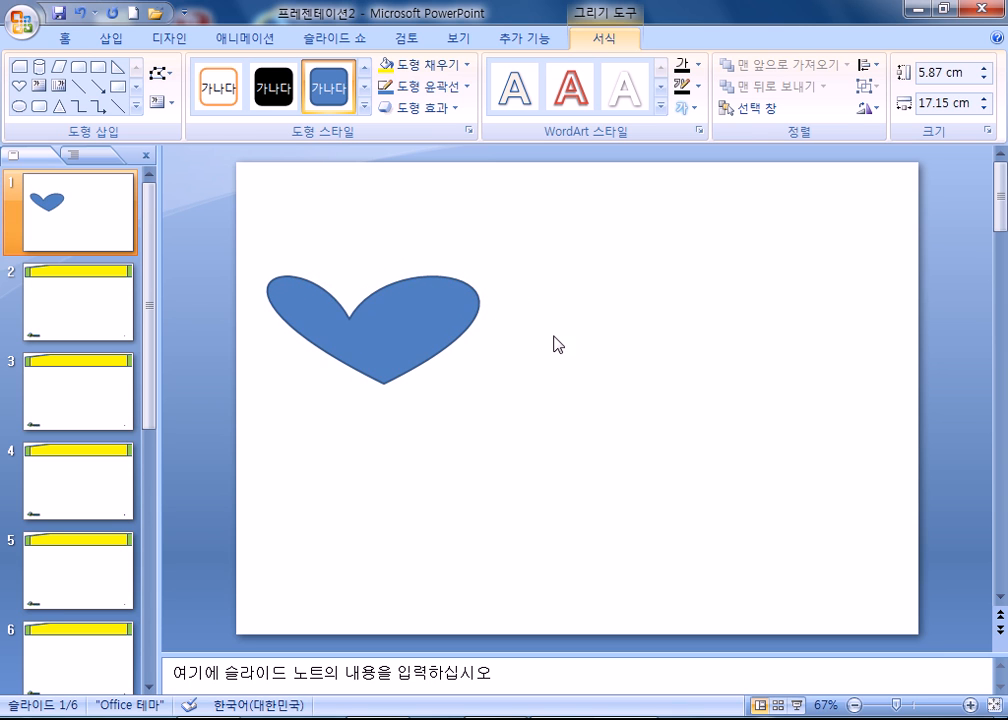
Rotate the reshaped heart about 45° counterclockwise and narrow its frame to about 12.57 cm
click(457, 292)
drag(387, 212, 305, 232)
drag(538, 160, 428, 216)
drag(376, 316, 405, 289)
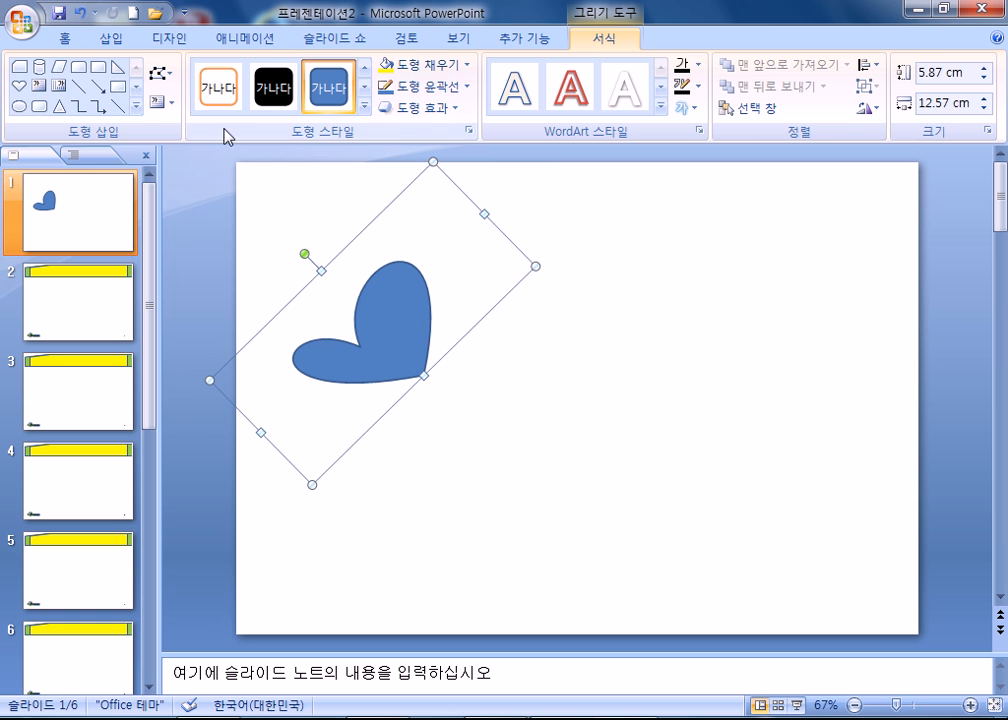
Fill the rotated heart with the picture 그림3.gif from the ITQ\Picture folder
right_click(387, 341)
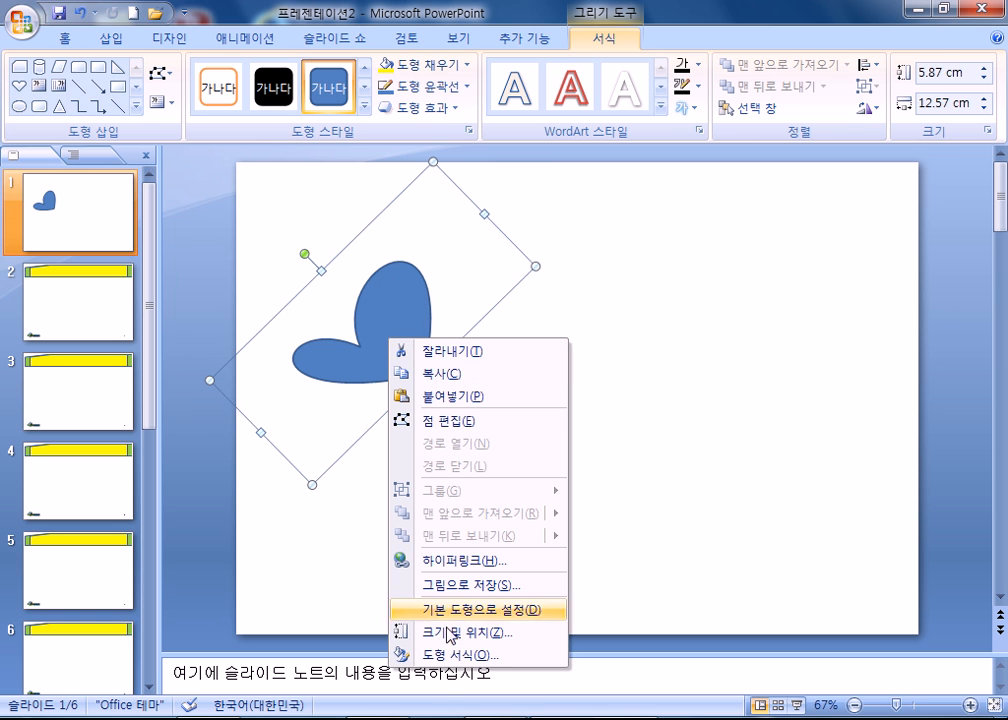
click(445, 656)
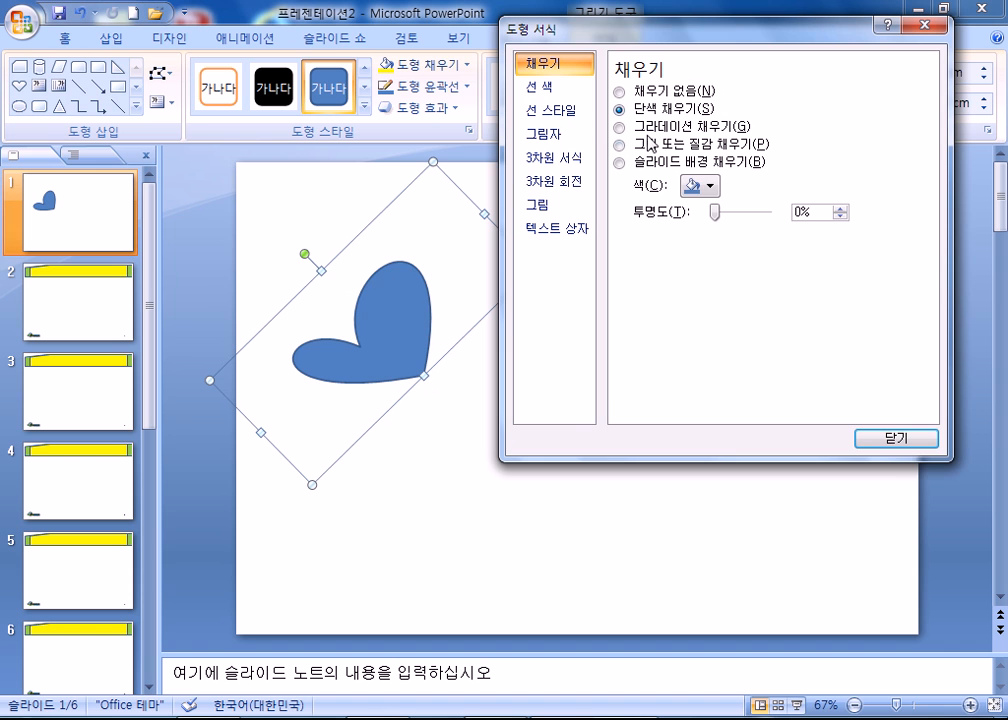
click(650, 144)
click(695, 228)
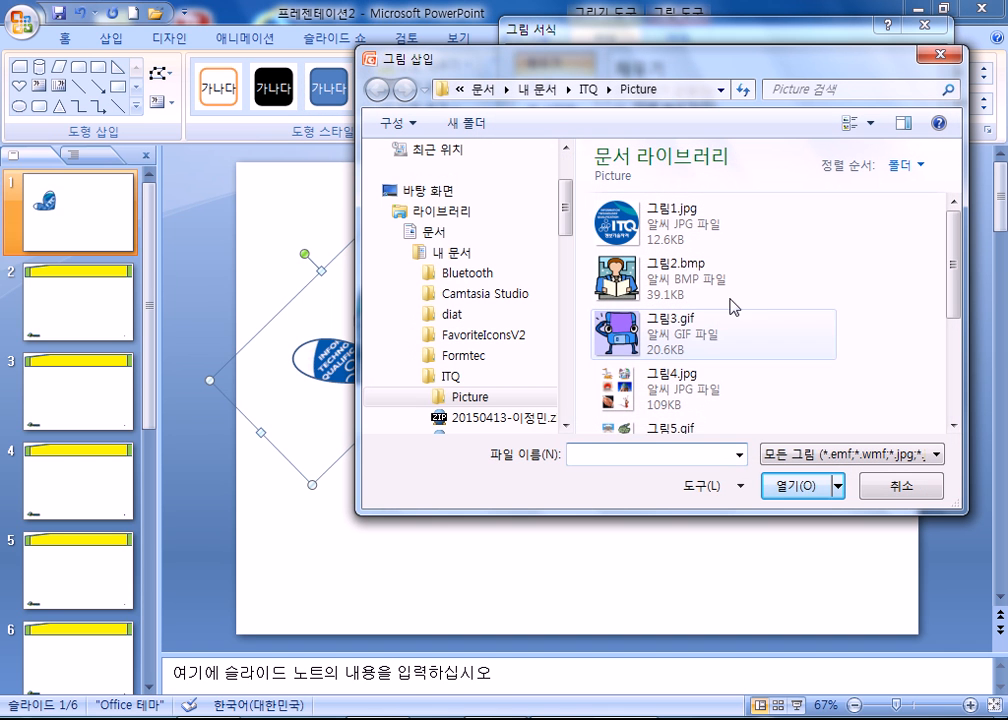
click(680, 405)
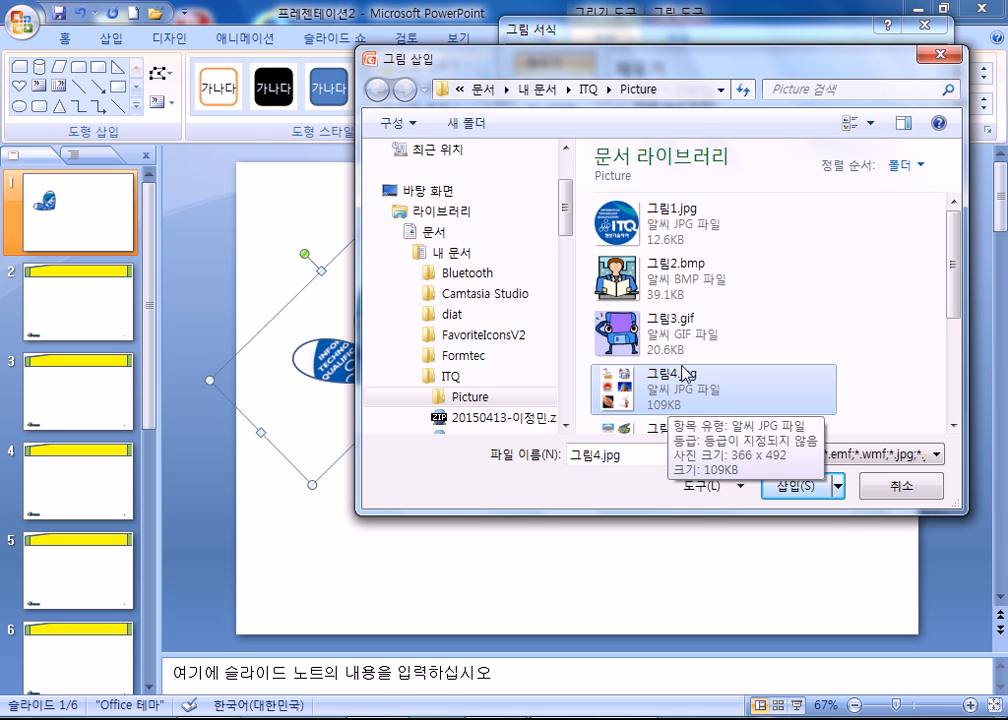
click(650, 330)
click(776, 484)
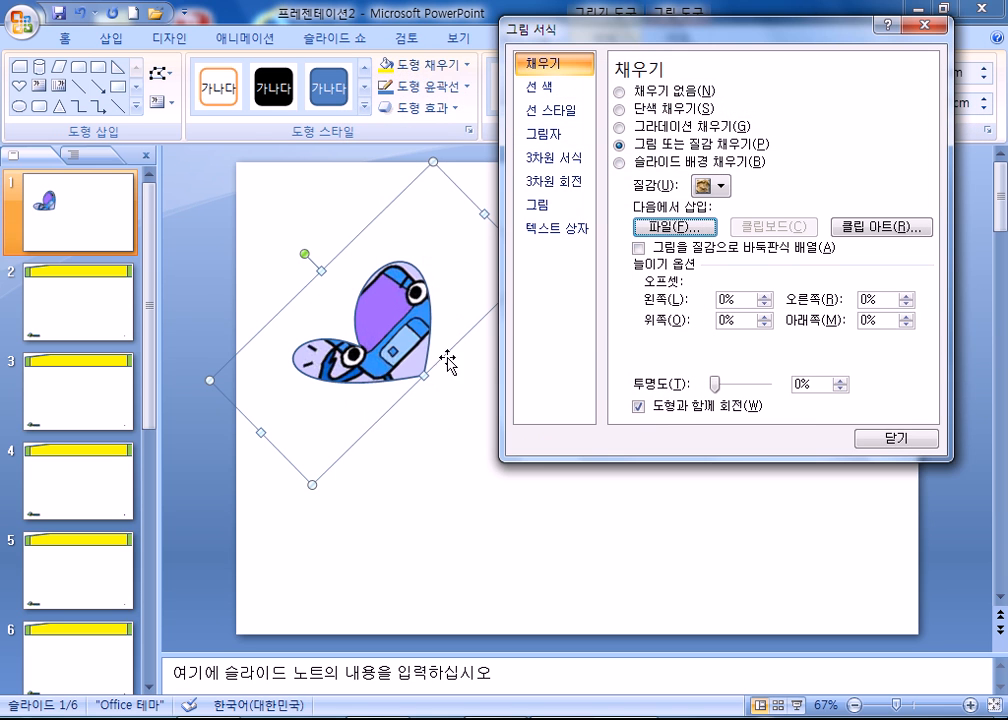
key(Escape)
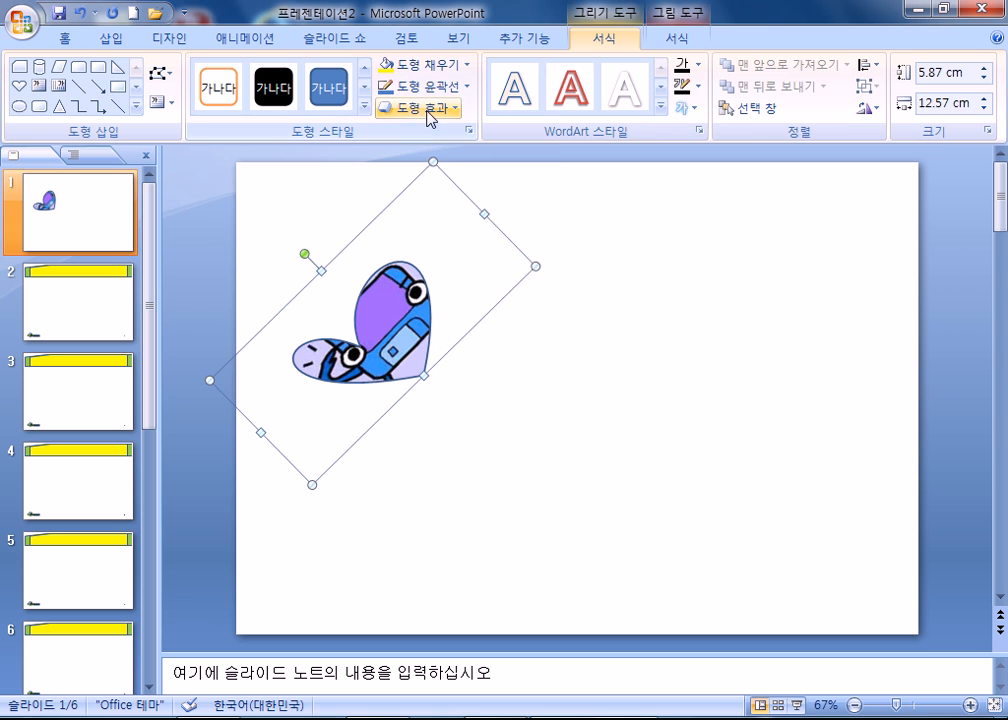
Apply 5 pt soft edges to the picture-filled heart and move it slightly up on slide 1
click(420, 107)
mouse_move(466, 316)
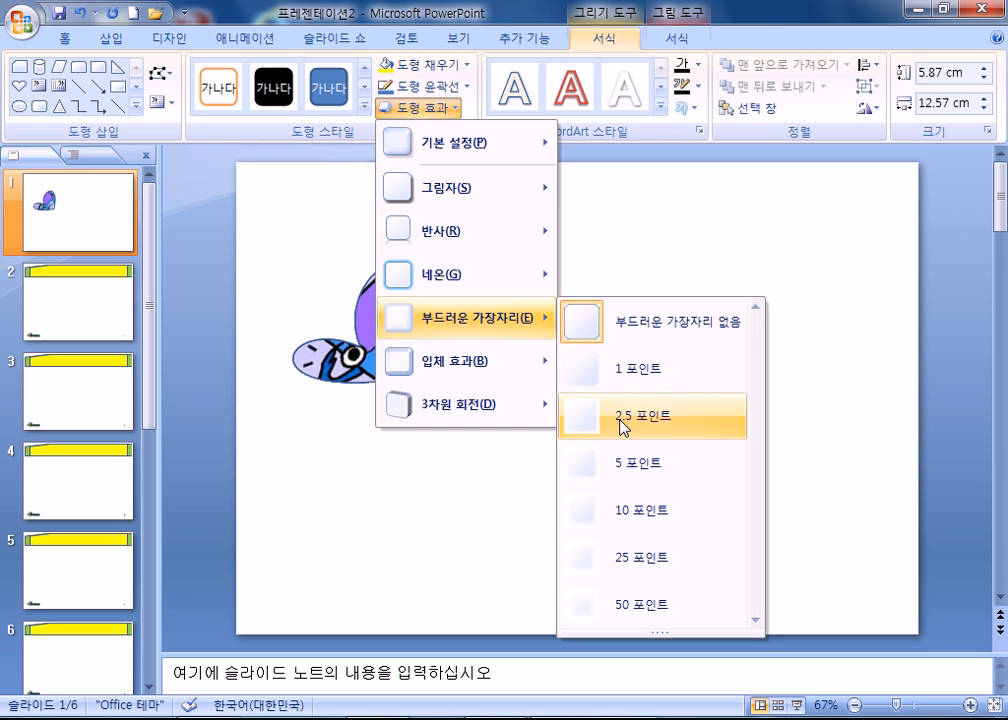
click(626, 461)
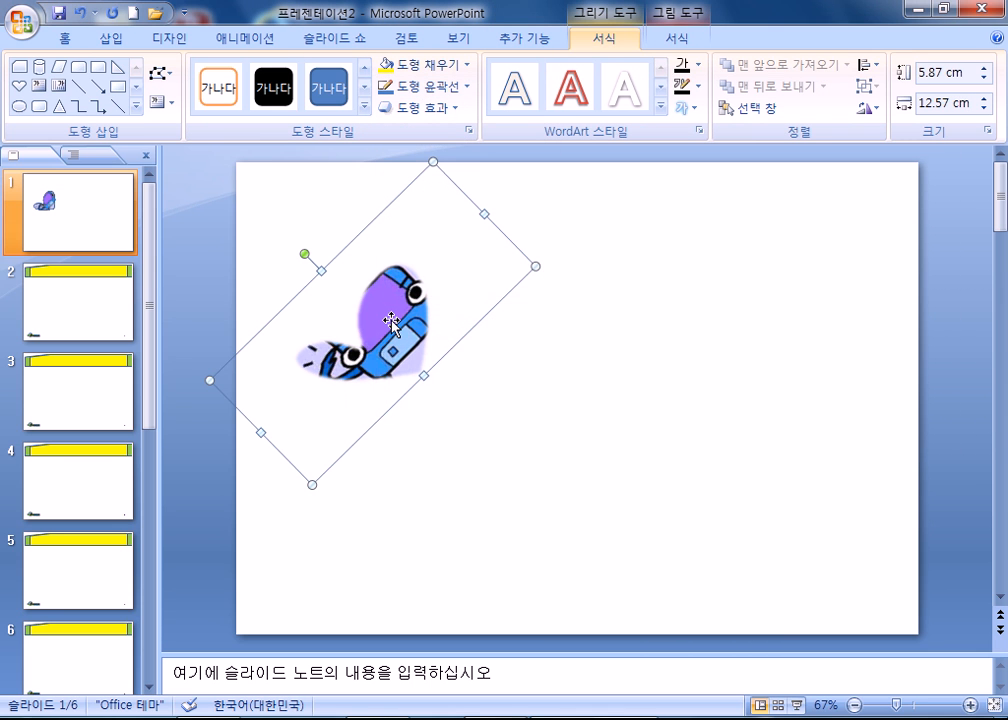
drag(391, 319, 381, 267)
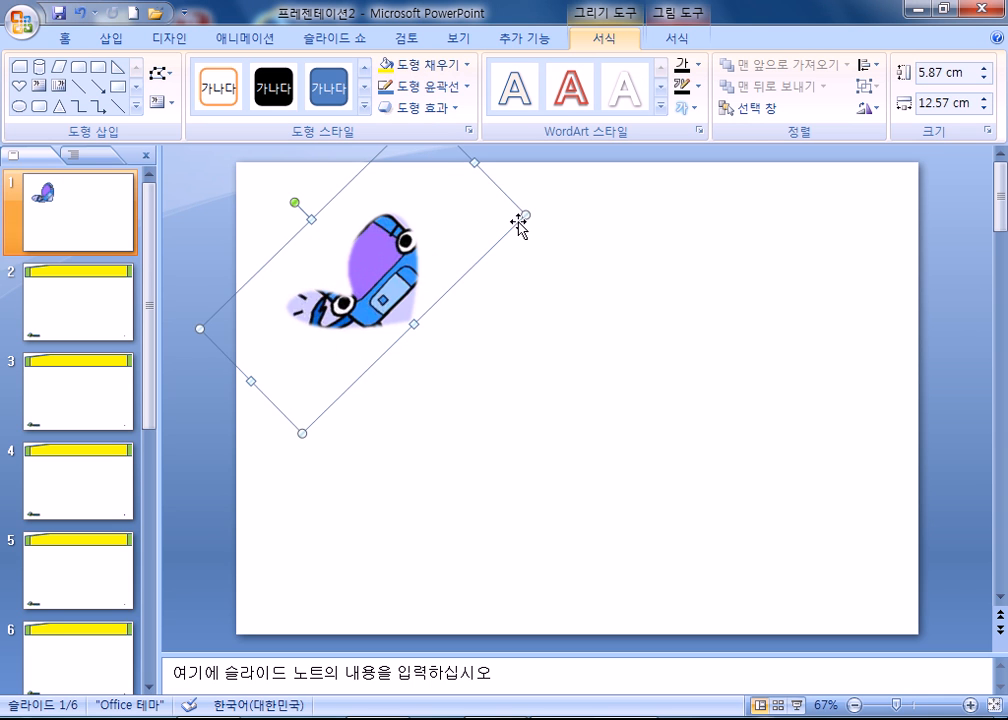
Resize the soft-edged heart to about 12.44 x 6.1 cm and keep it in the upper-left area of slide 1
mouse_move(525, 217)
mouse_down()
mouse_move(551, 248)
mouse_move(587, 241)
mouse_move(625, 220)
mouse_move(645, 192)
mouse_move(544, 176)
mouse_move(522, 225)
mouse_move(544, 217)
mouse_up()
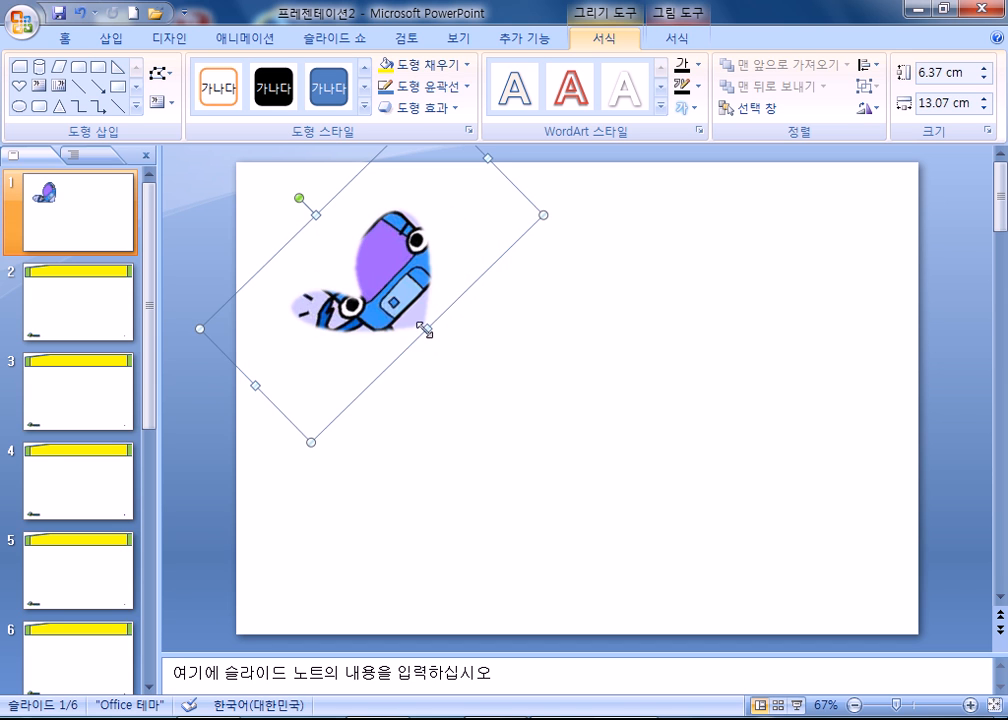
drag(425, 335, 473, 383)
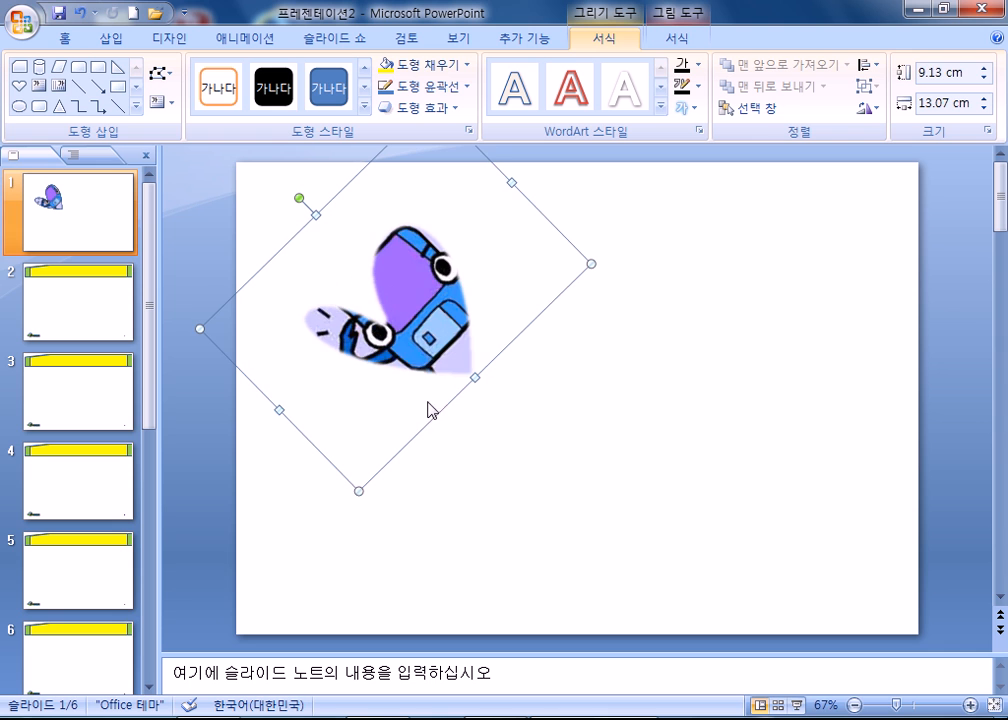
drag(352, 494, 292, 515)
click(499, 497)
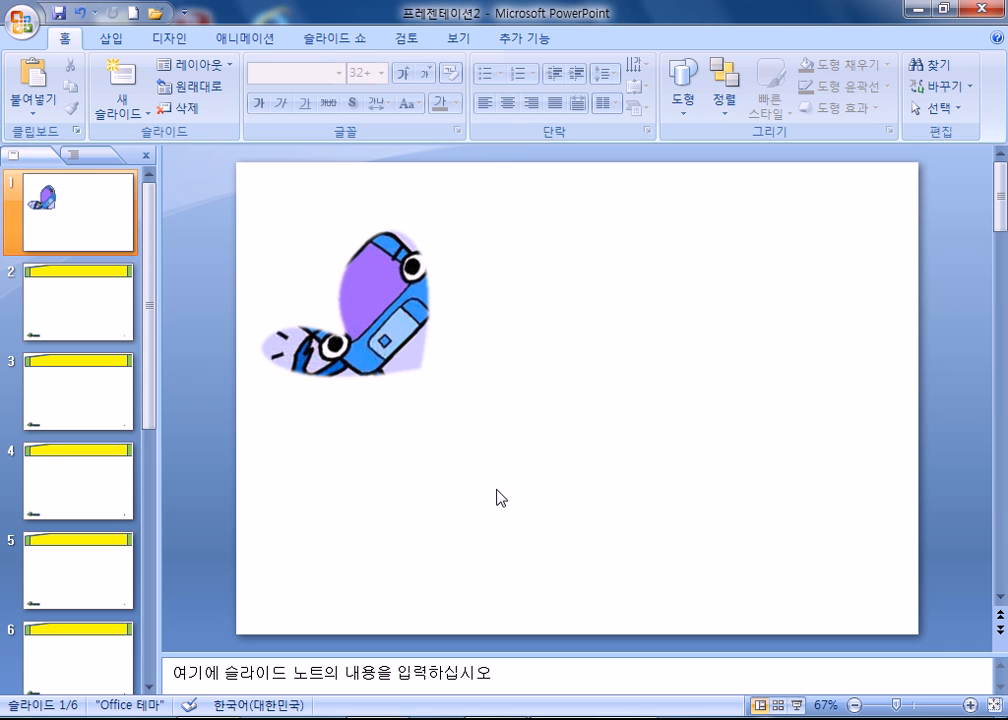
click(390, 383)
drag(497, 170, 436, 198)
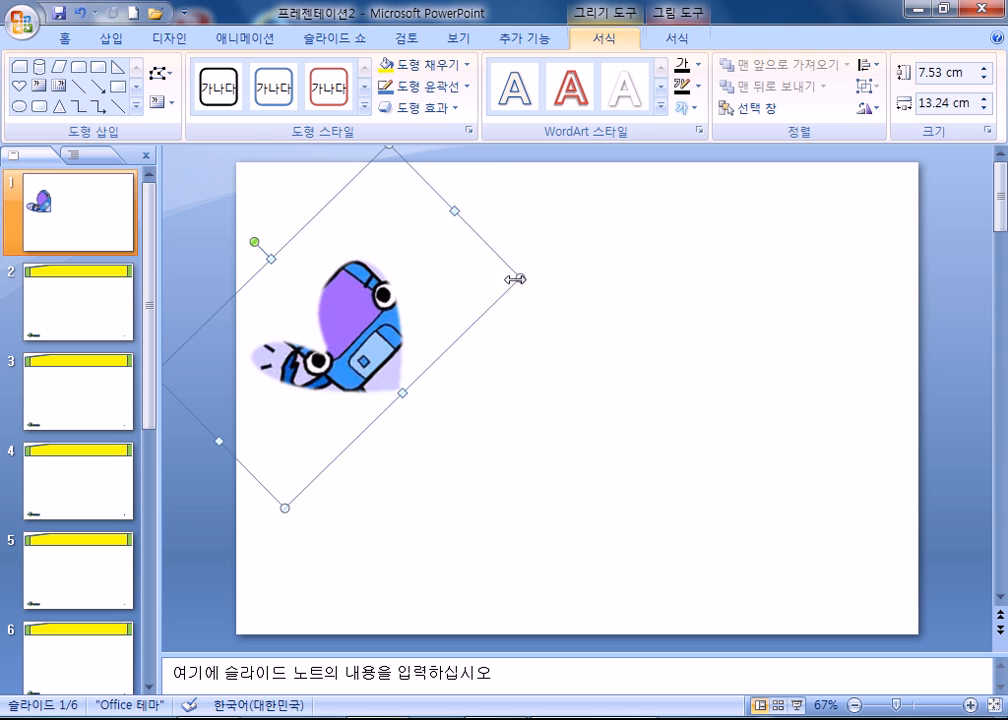
drag(517, 280, 450, 271)
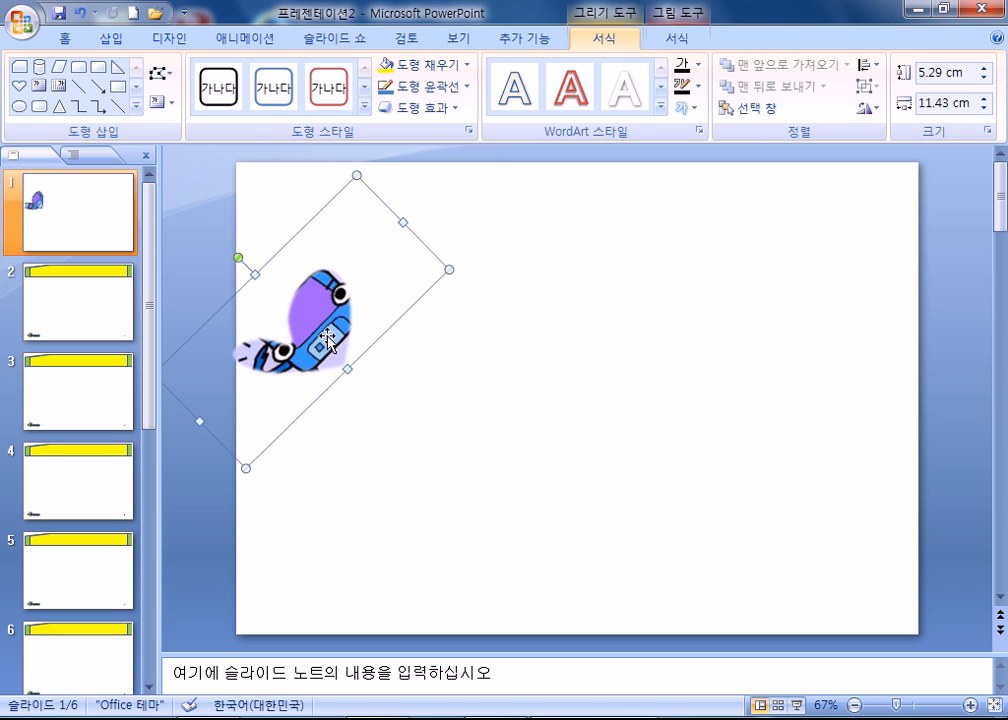
drag(544, 237, 568, 240)
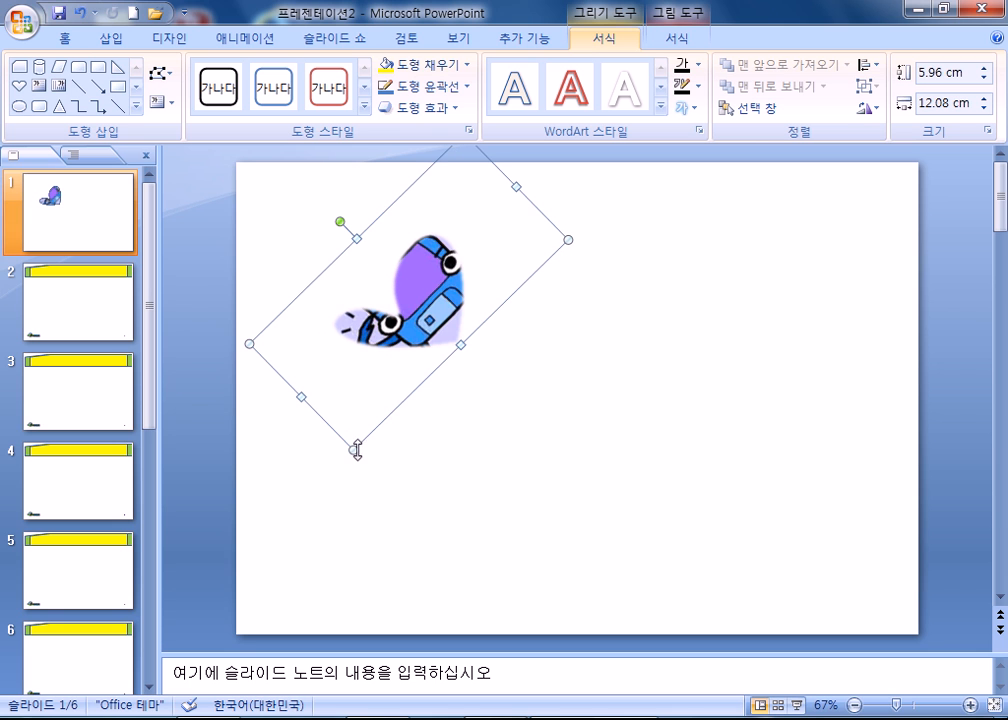
drag(354, 452, 344, 478)
drag(578, 250, 558, 254)
Duplicate the picture-filled heart just to the right of the original and flip the copy horizontally
drag(414, 327, 490, 331)
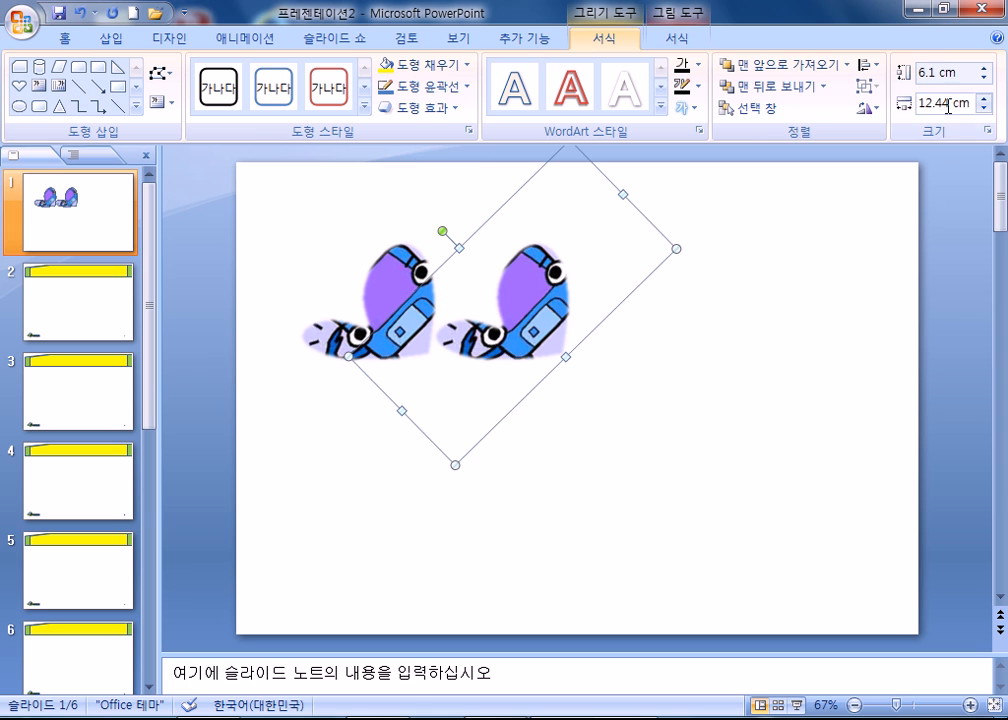
click(875, 110)
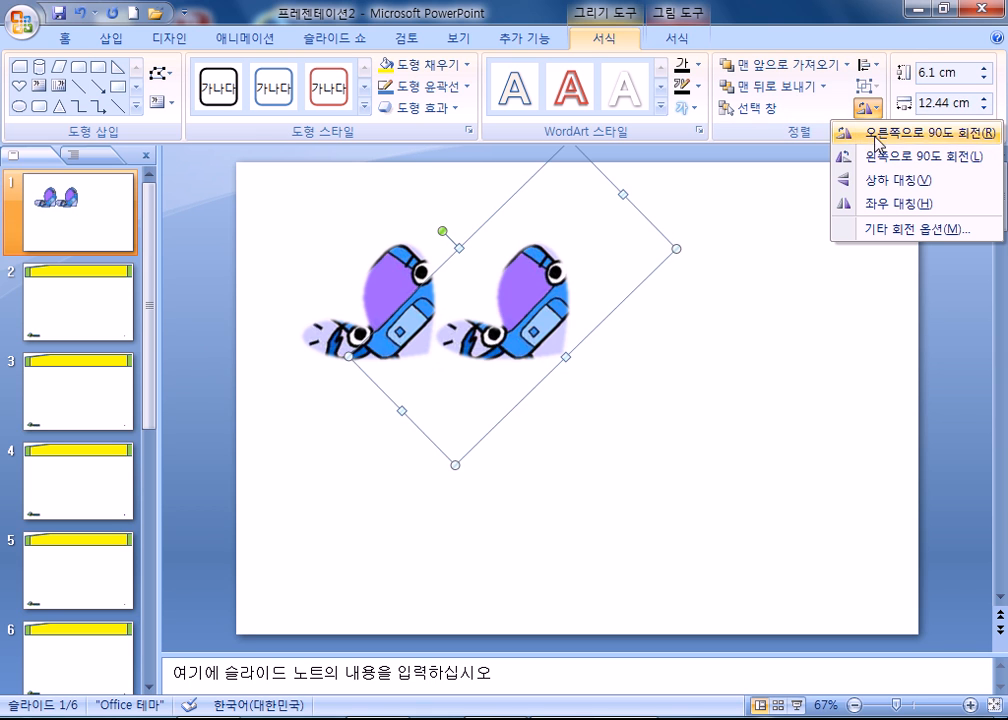
click(880, 205)
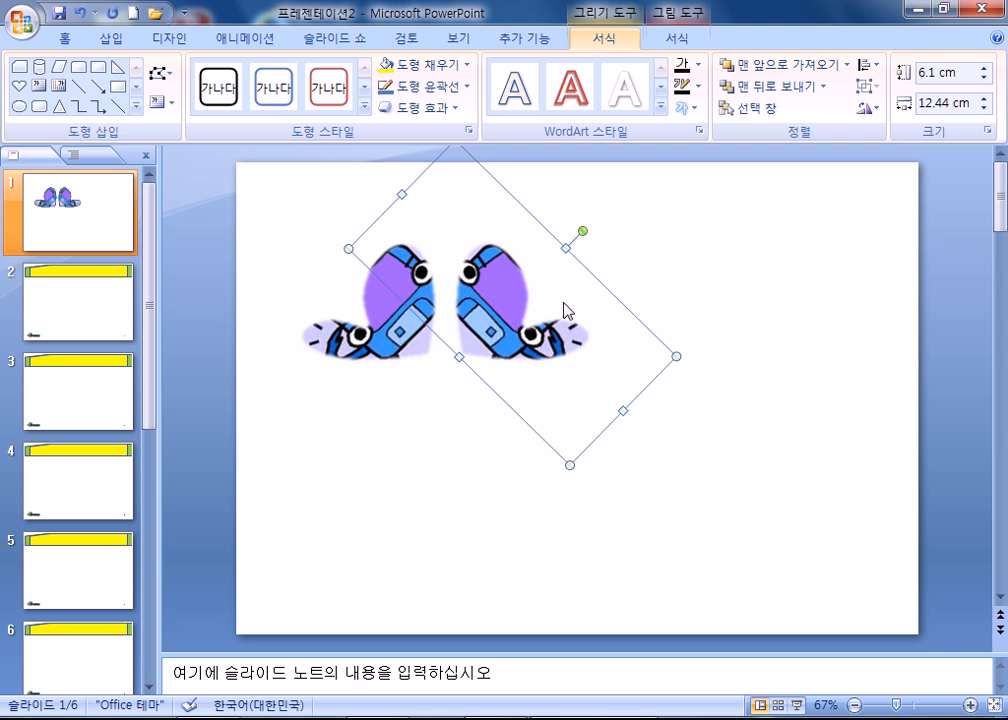
right_click(496, 292)
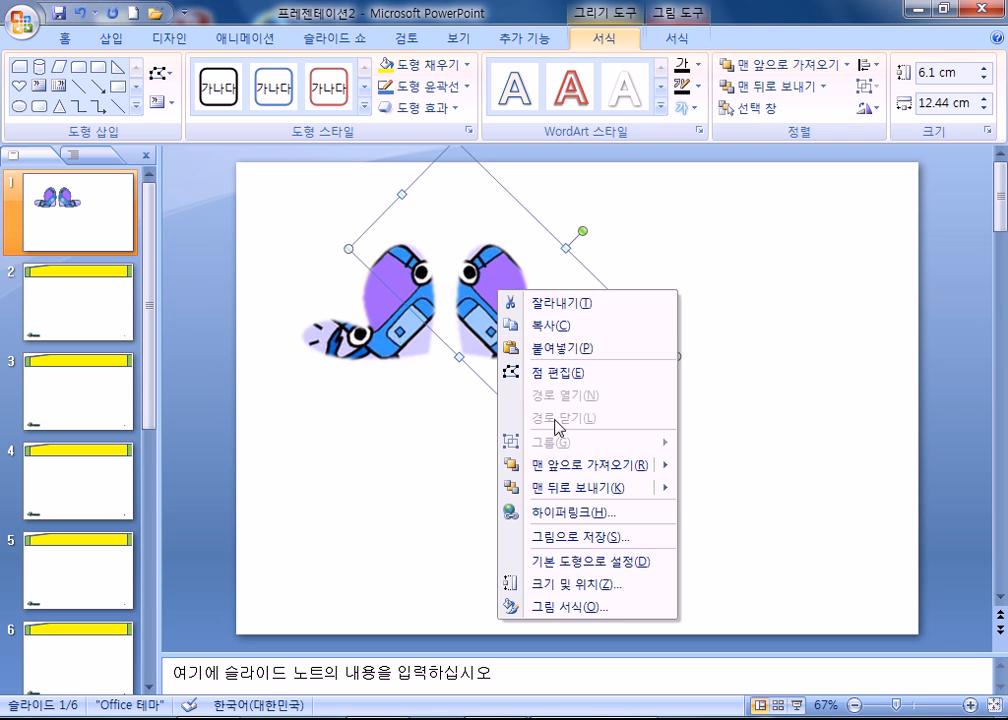
click(578, 609)
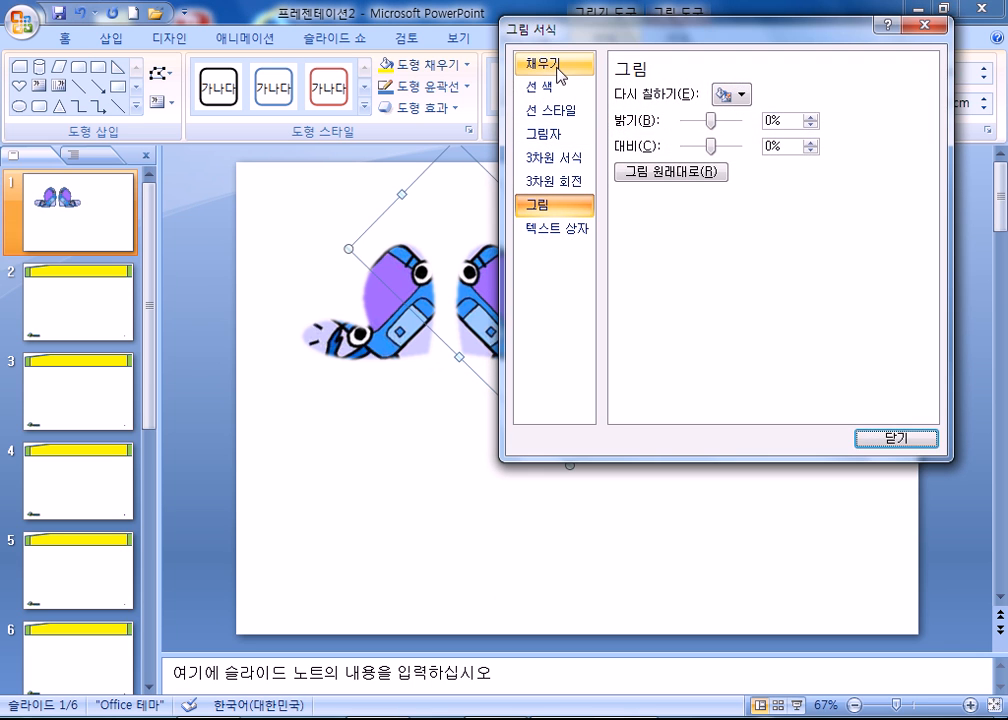
click(551, 65)
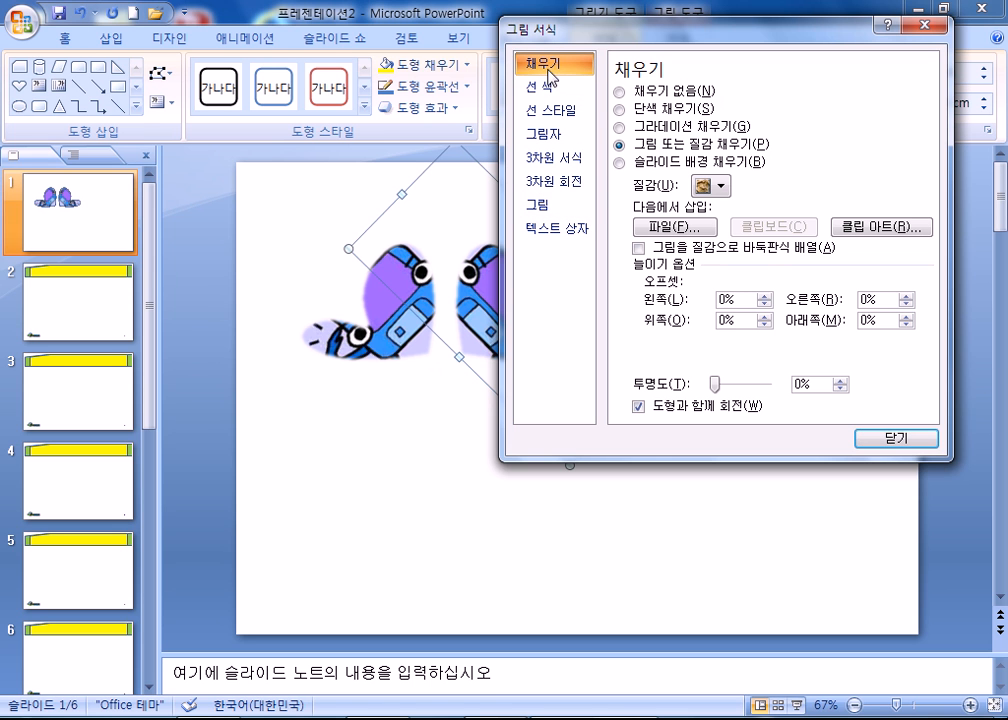
key(Escape)
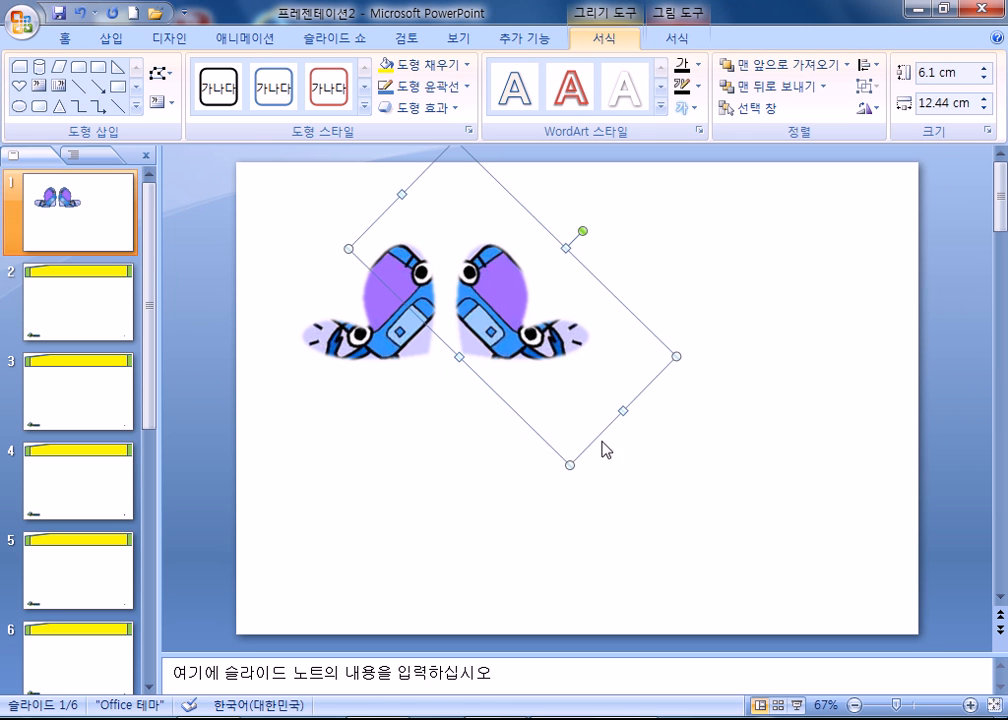
Shrink the flipped copy and align it near the base of the original heart, just to its right
drag(568, 464, 538, 374)
drag(507, 280, 488, 338)
click(470, 490)
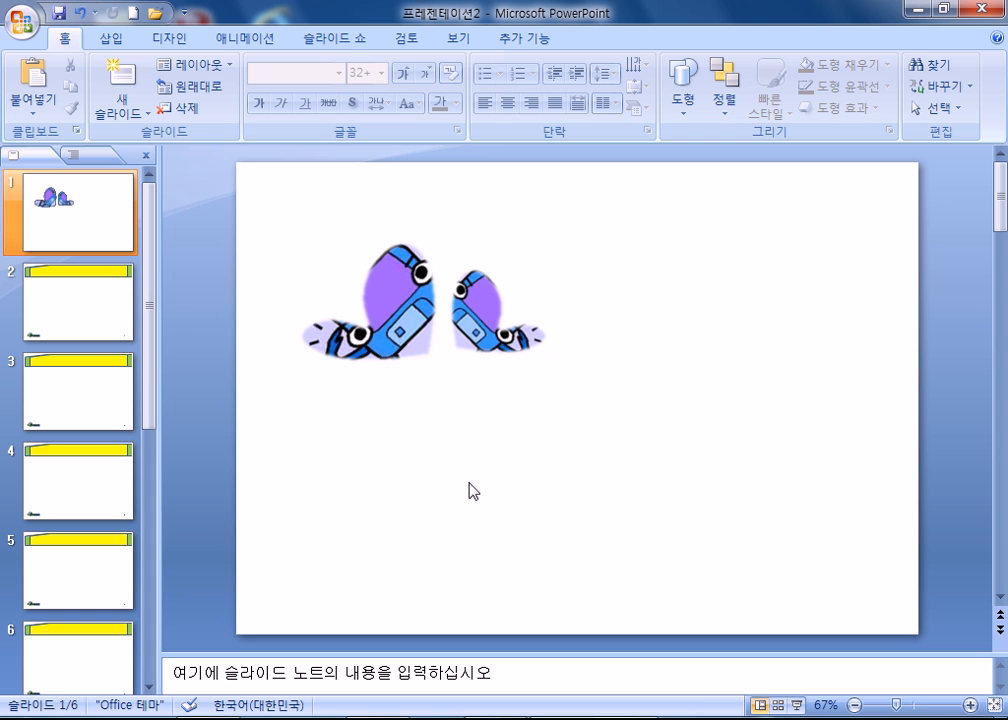
Select both heart shapes and nudge them together slightly up and to the left
drag(628, 455, 178, 173)
shift+click(383, 336)
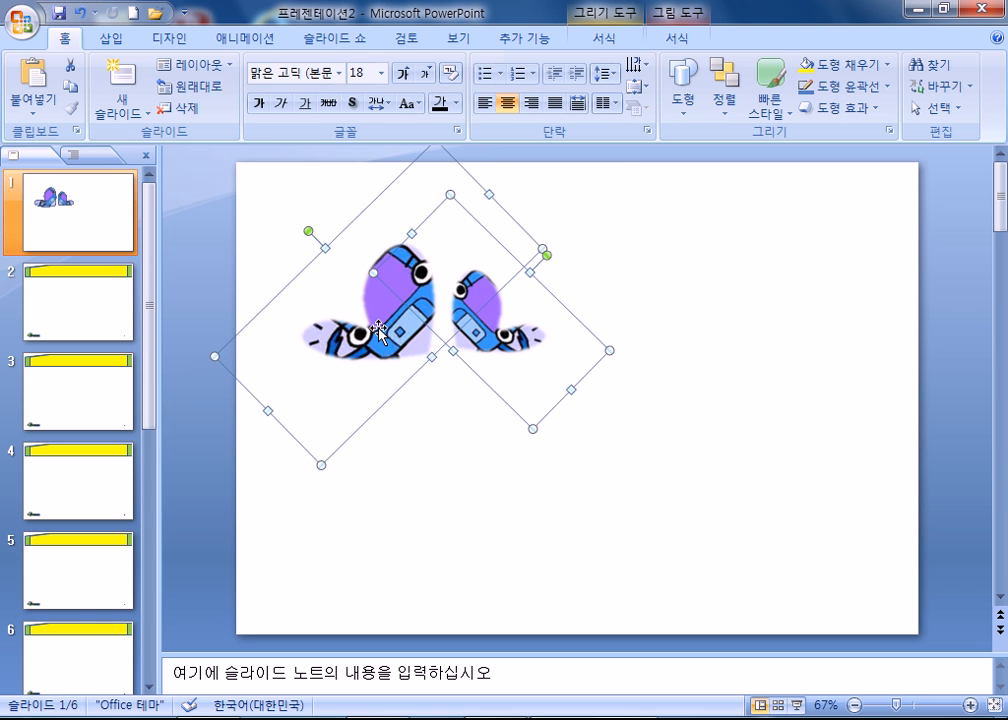
key(Up)
key(Up)
key(Up)
key(Up)
key(Left)
key(Left)
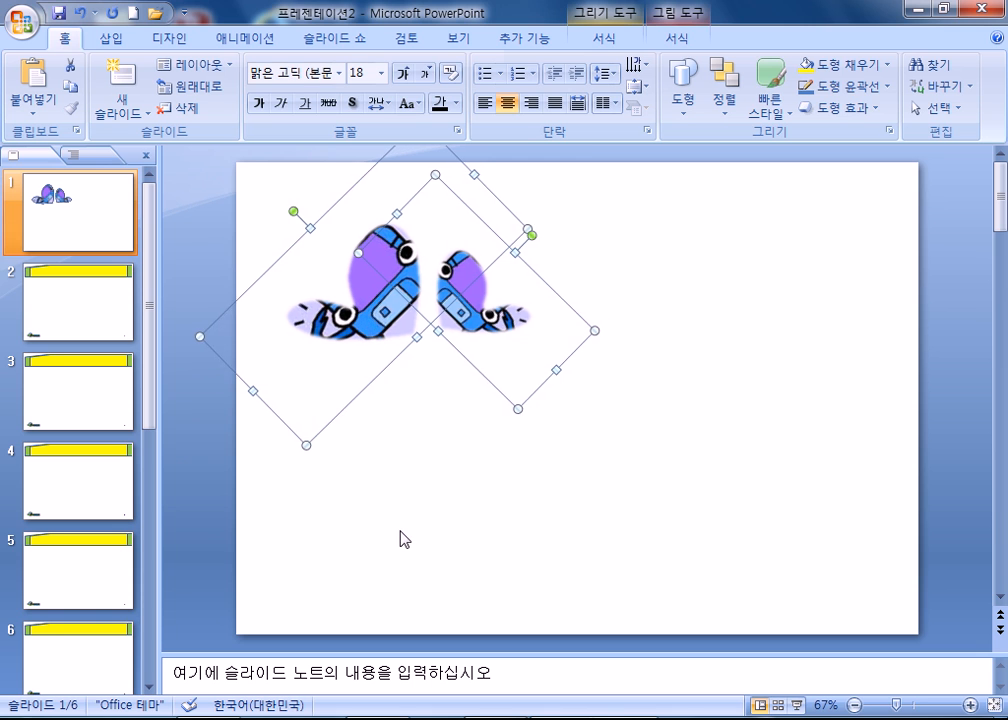
click(400, 540)
Insert WordArt in the first, blue-outlined white style on slide 1 with the text "Physical Distribution"
click(112, 42)
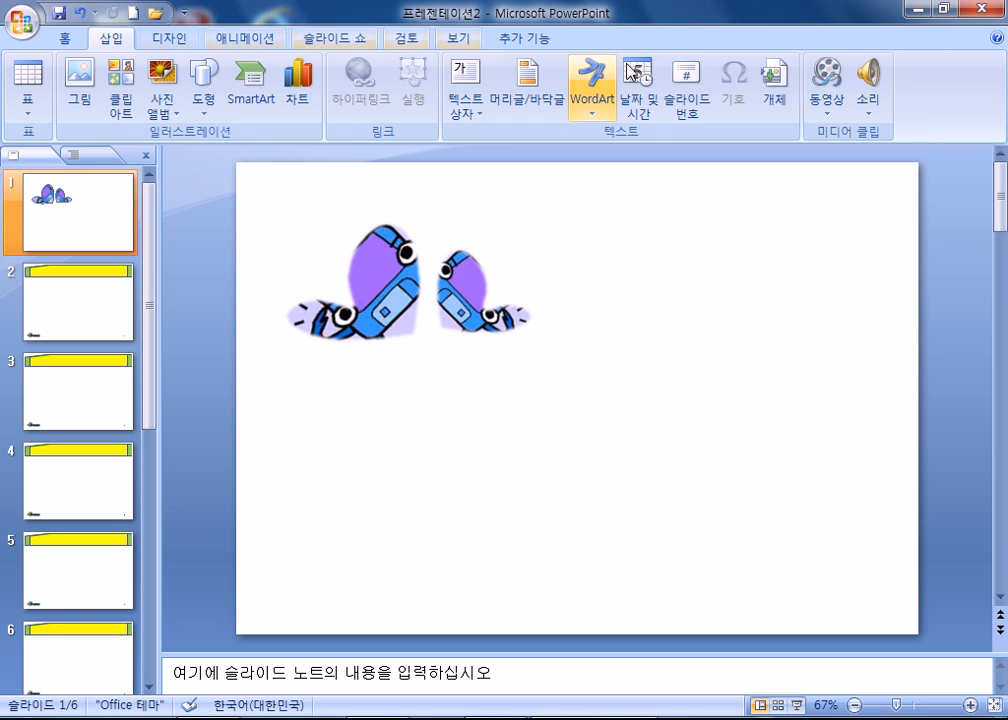
click(598, 88)
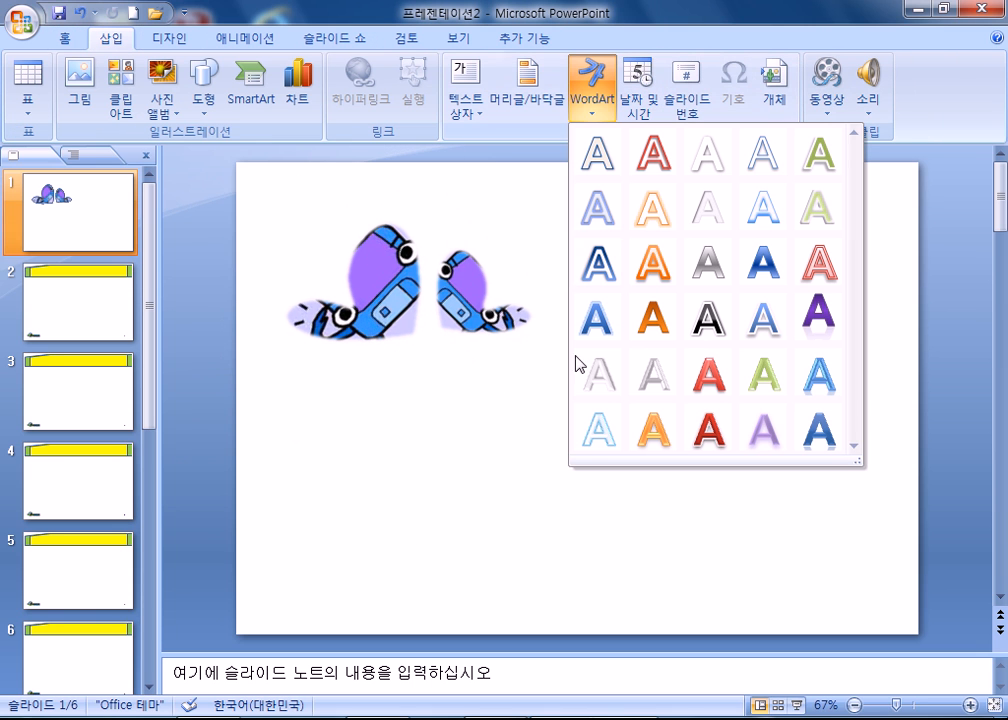
click(598, 158)
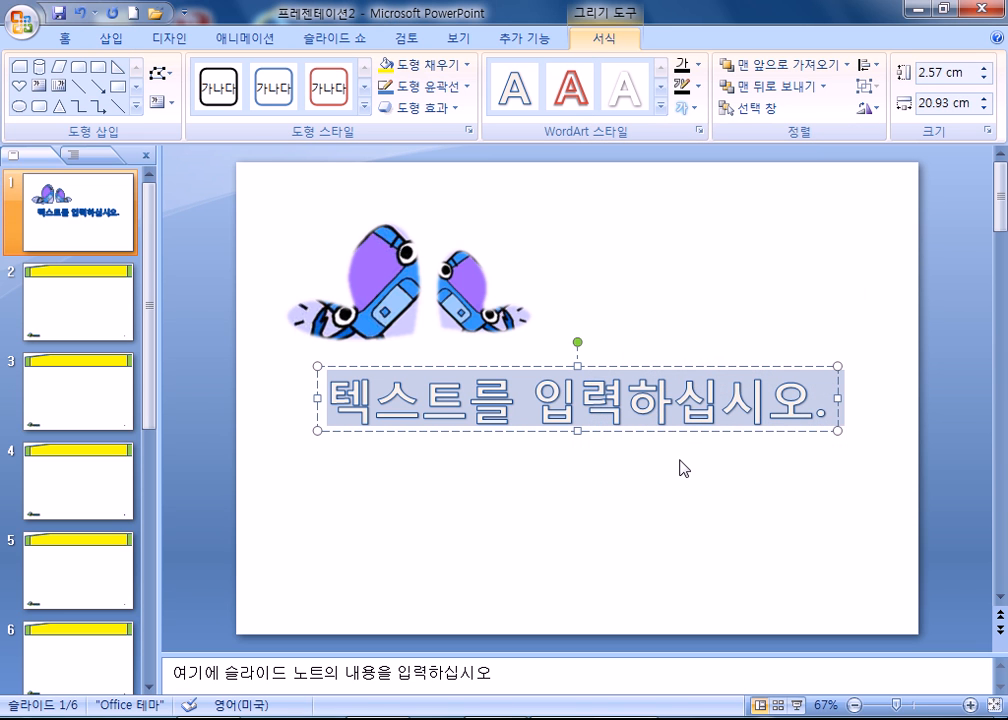
text(Phi)
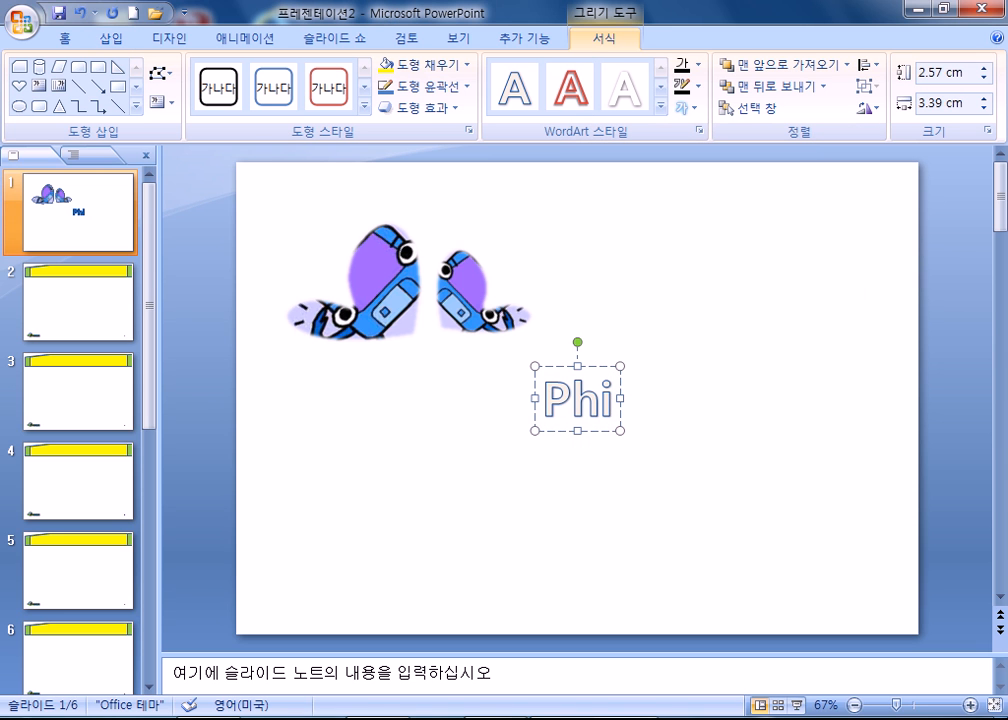
key(BackSpace)
text(ysical)
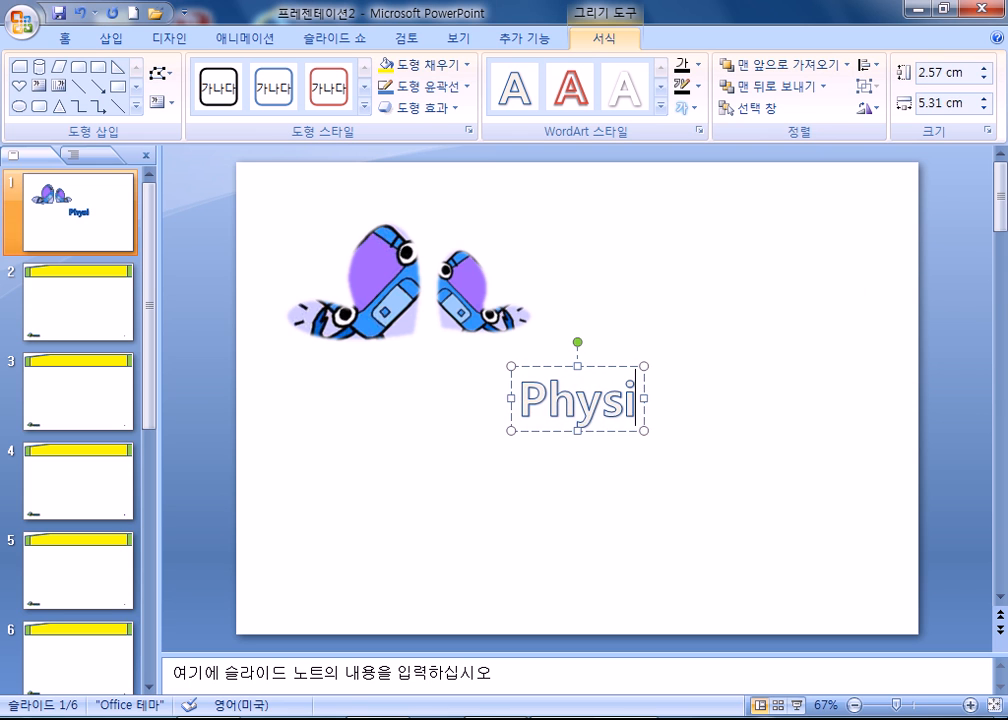
text( Dist)
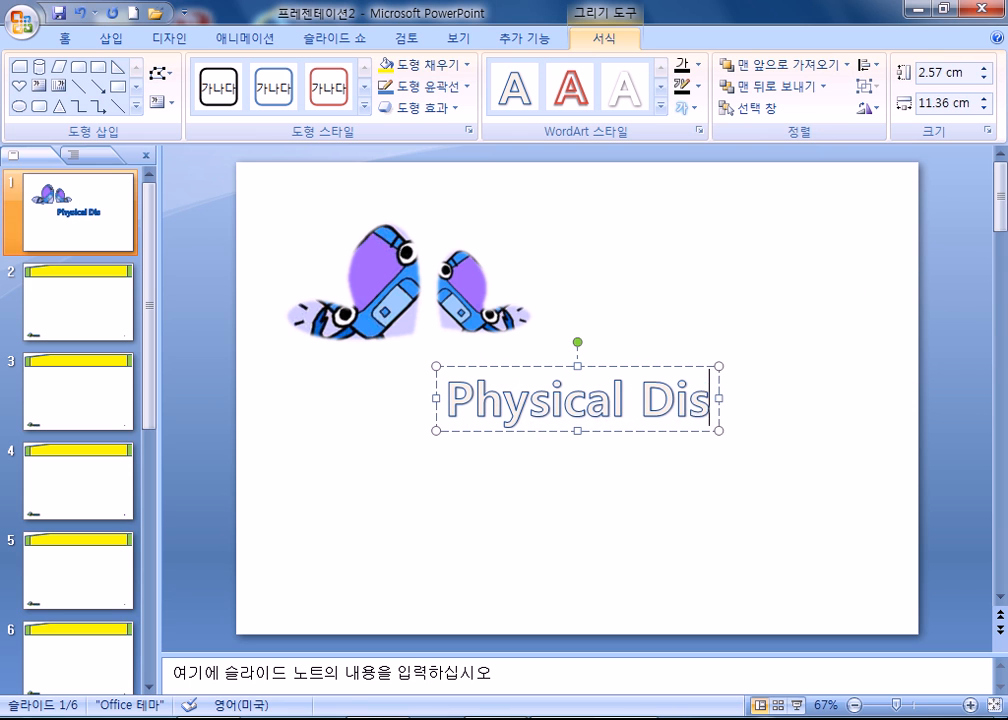
text(bution)
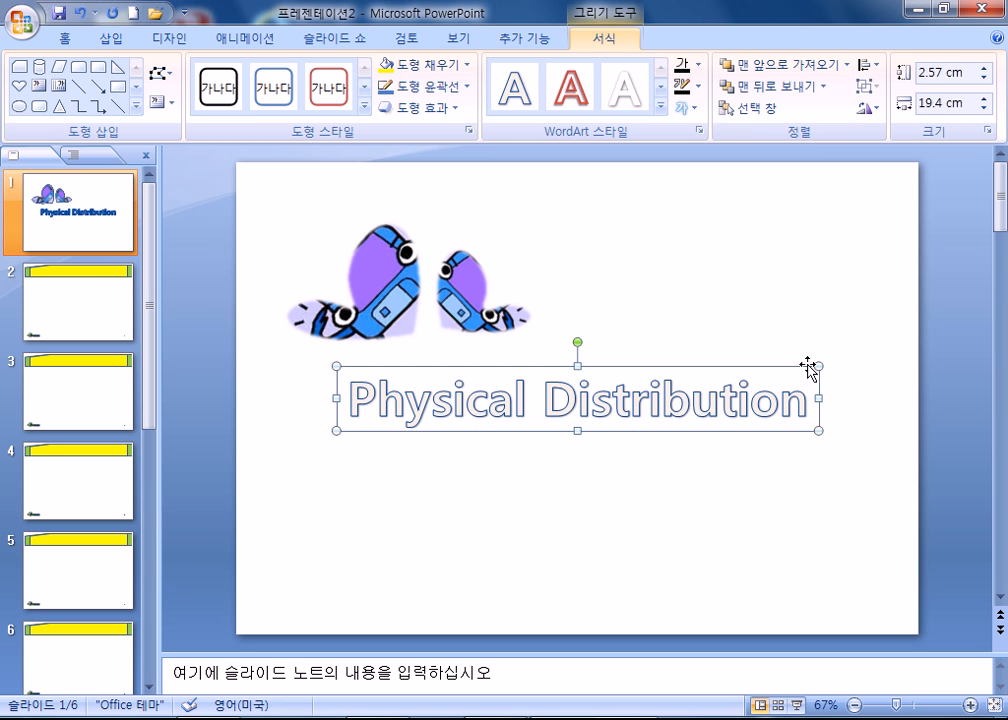
Open the font choices for the "Physical Distribution" WordArt and look through the available Korean fonts
click(65, 38)
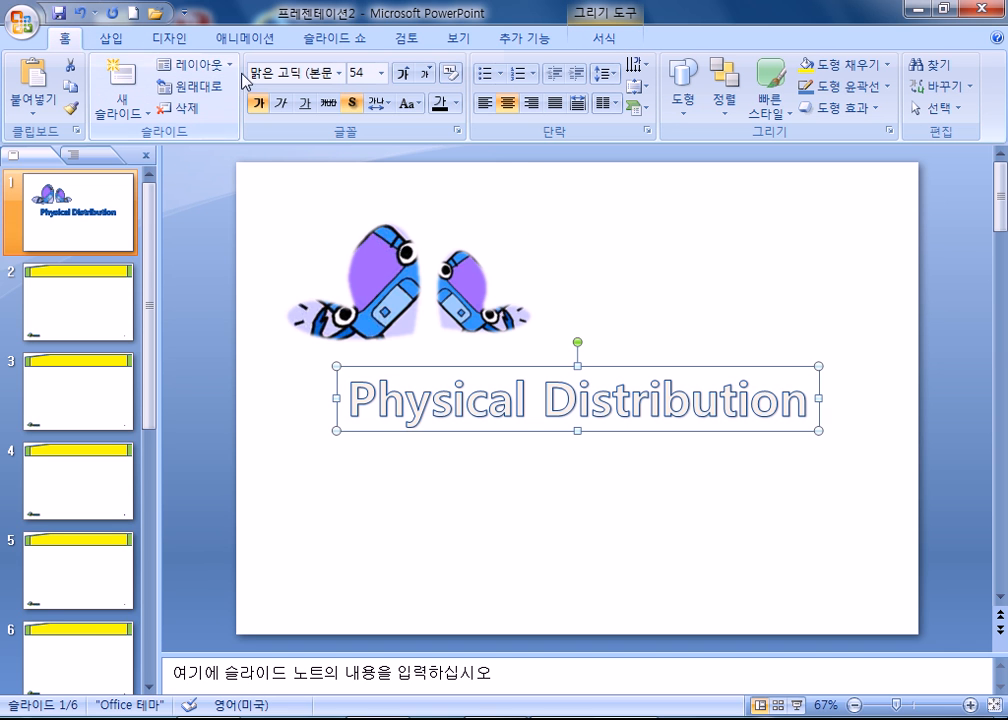
click(338, 74)
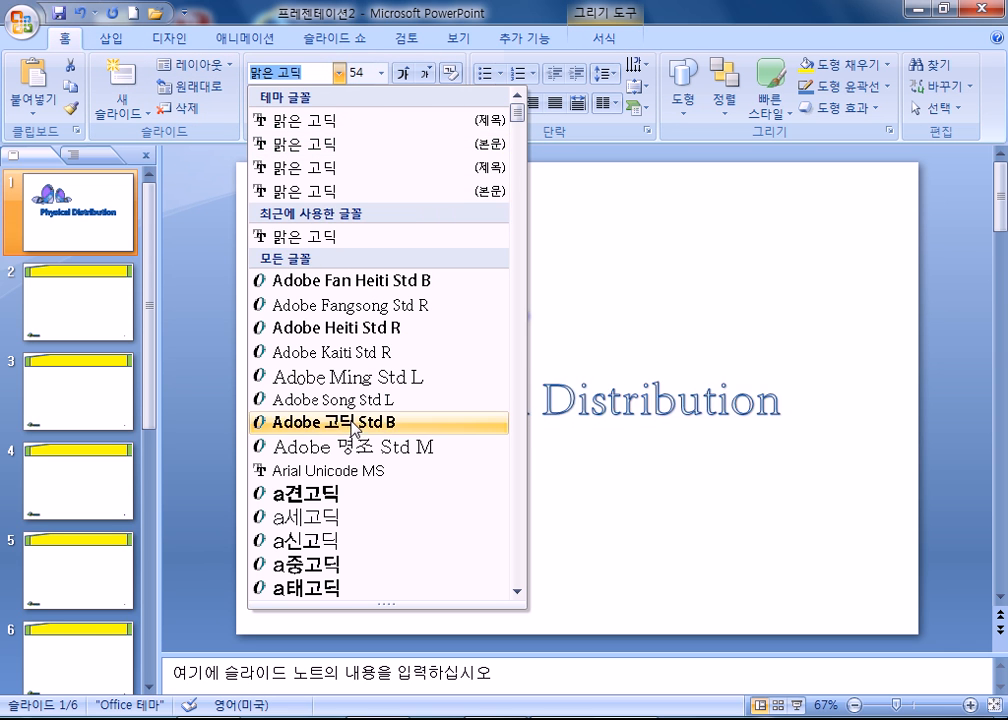
scroll(352, 428, down, 20)
scroll(386, 440, down, 20)
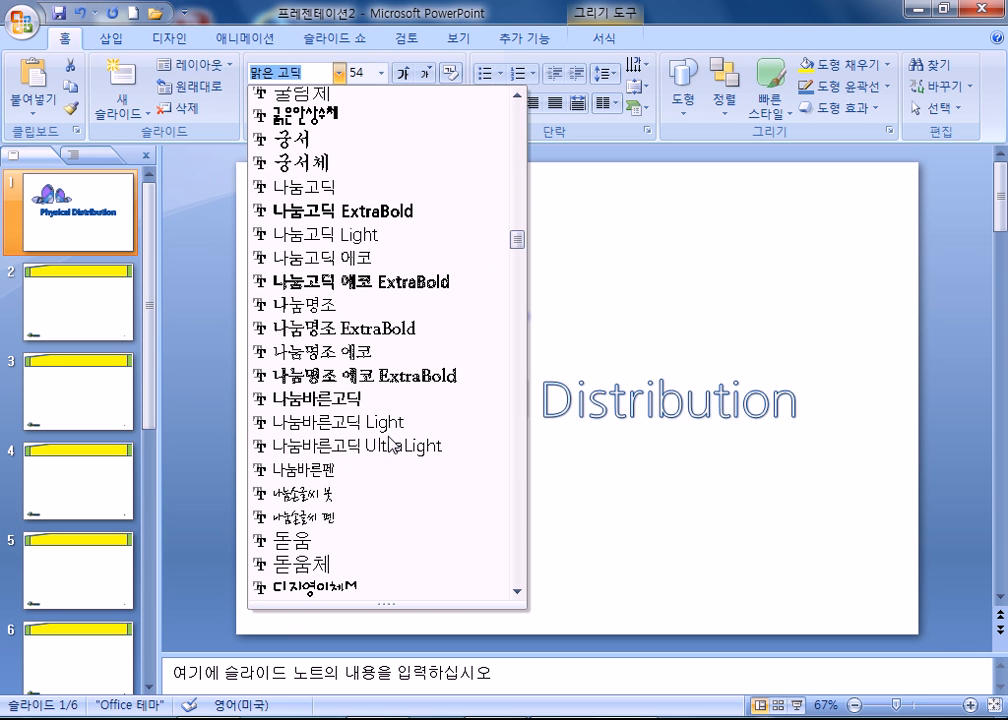
Set the "Physical Distribution" title's font to 돋움 and apply the full, touching reflection variant to it
click(357, 543)
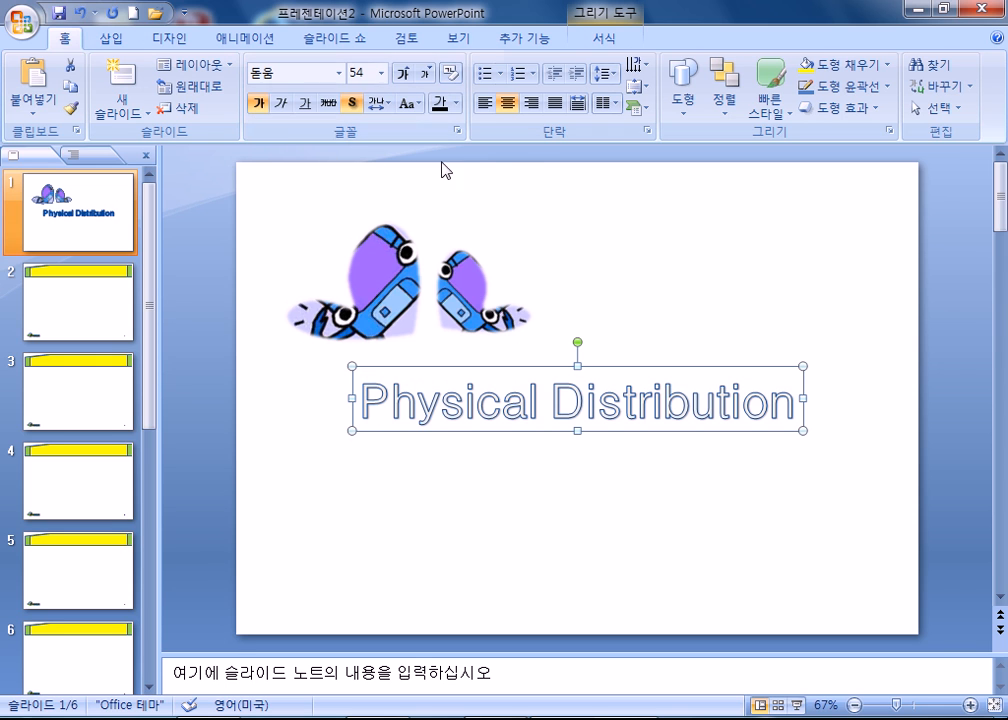
click(616, 38)
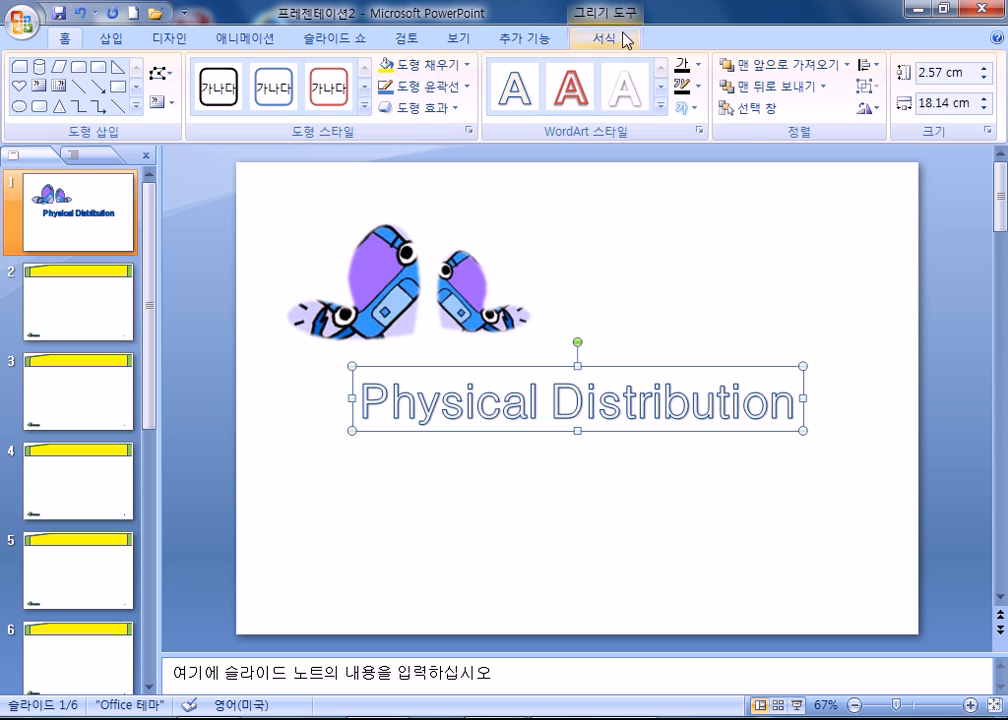
click(456, 108)
mouse_move(452, 240)
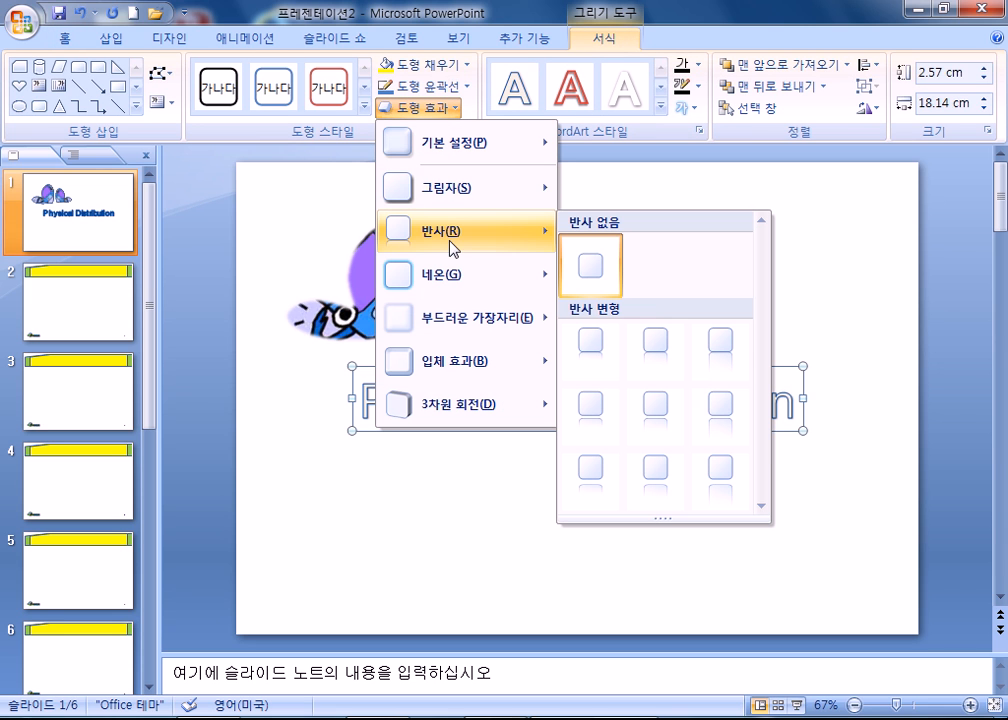
click(719, 346)
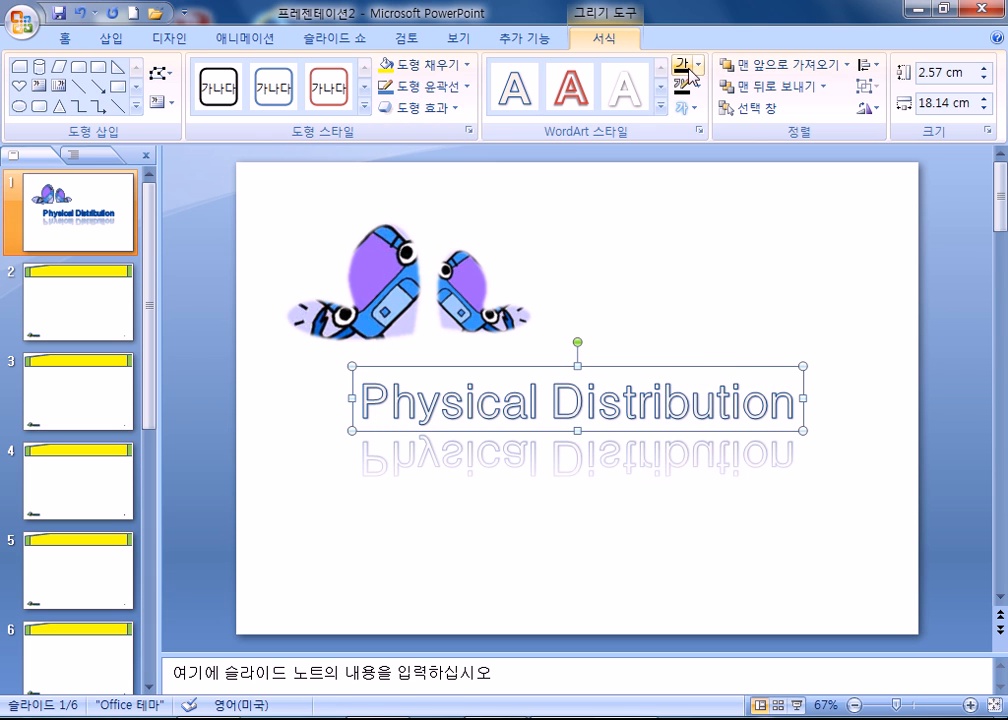
Apply the gray gradient-fill WordArt style to the "Physical Distribution" title and set its text fill to black
click(661, 103)
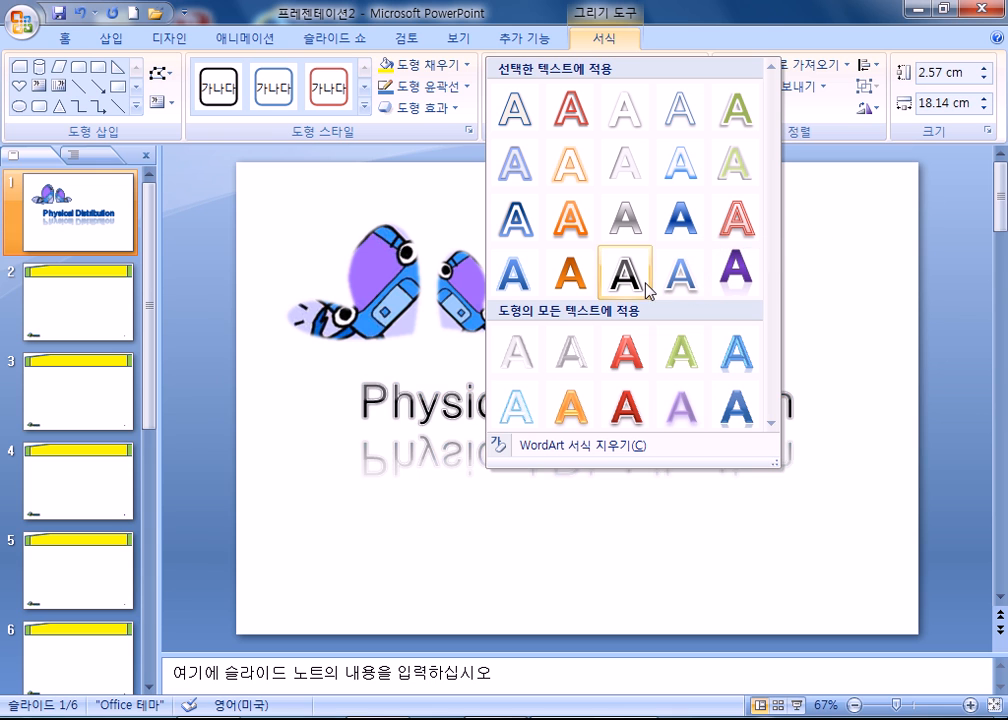
click(624, 220)
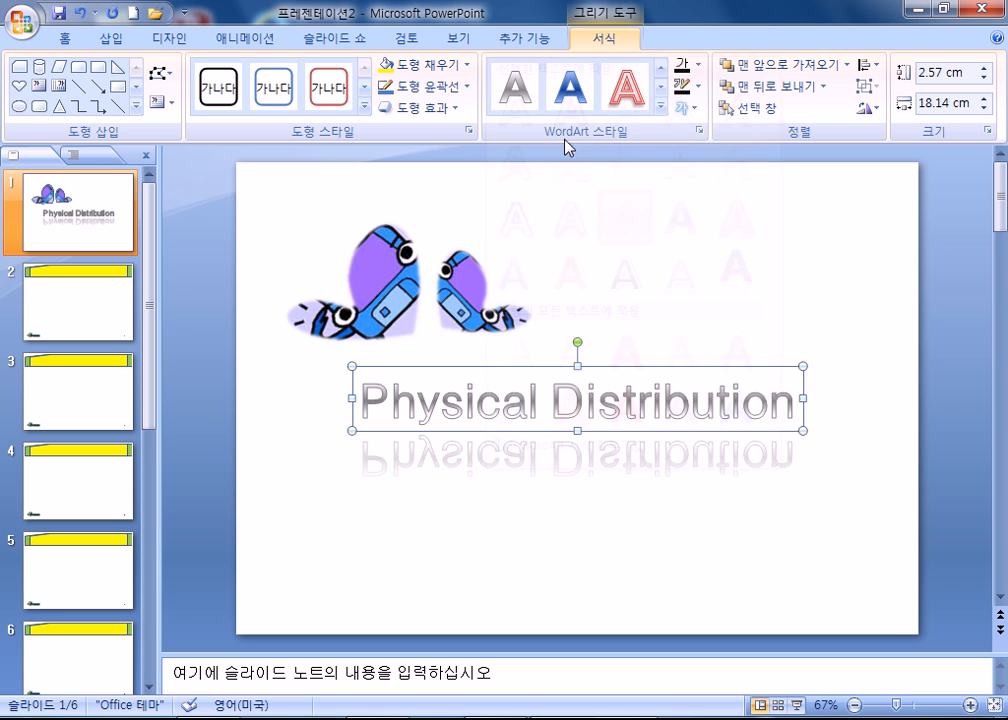
click(470, 66)
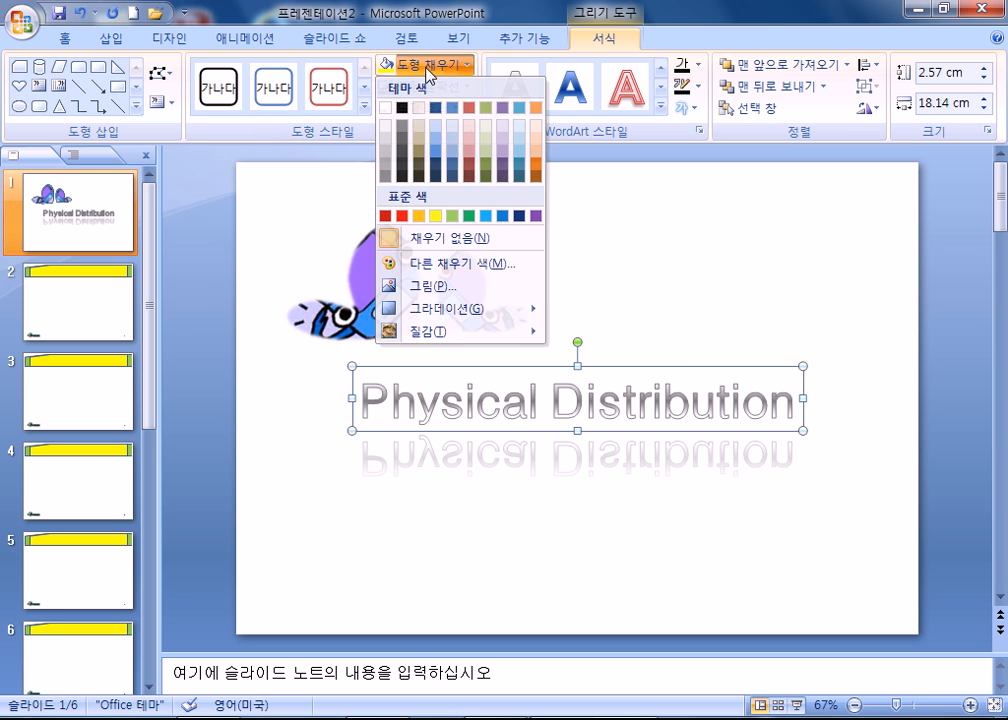
click(405, 64)
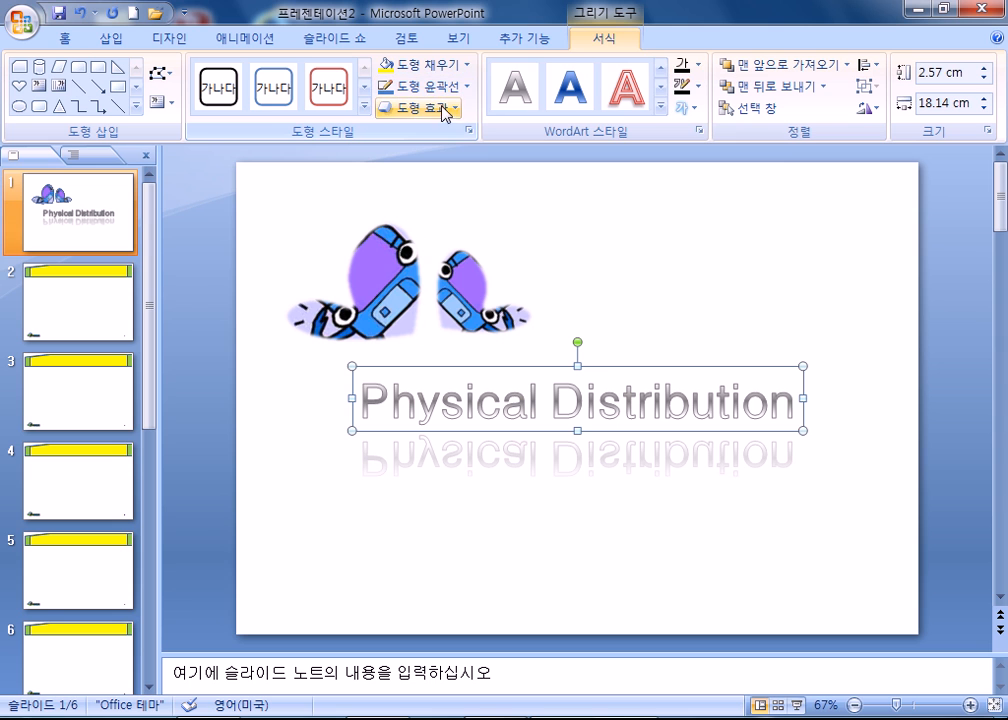
click(697, 64)
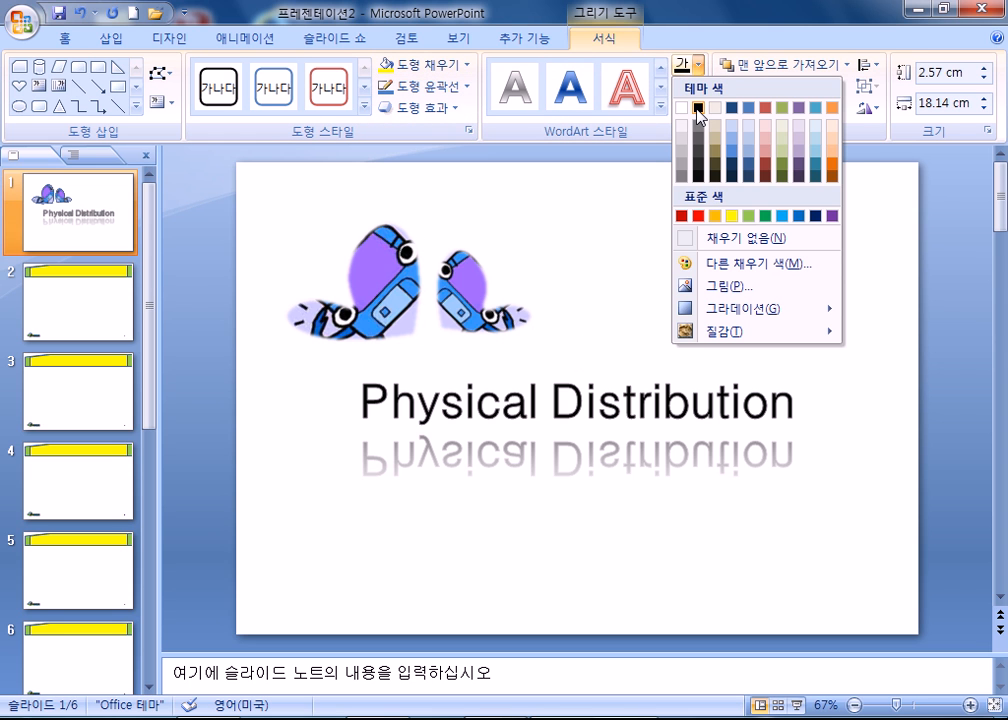
click(697, 108)
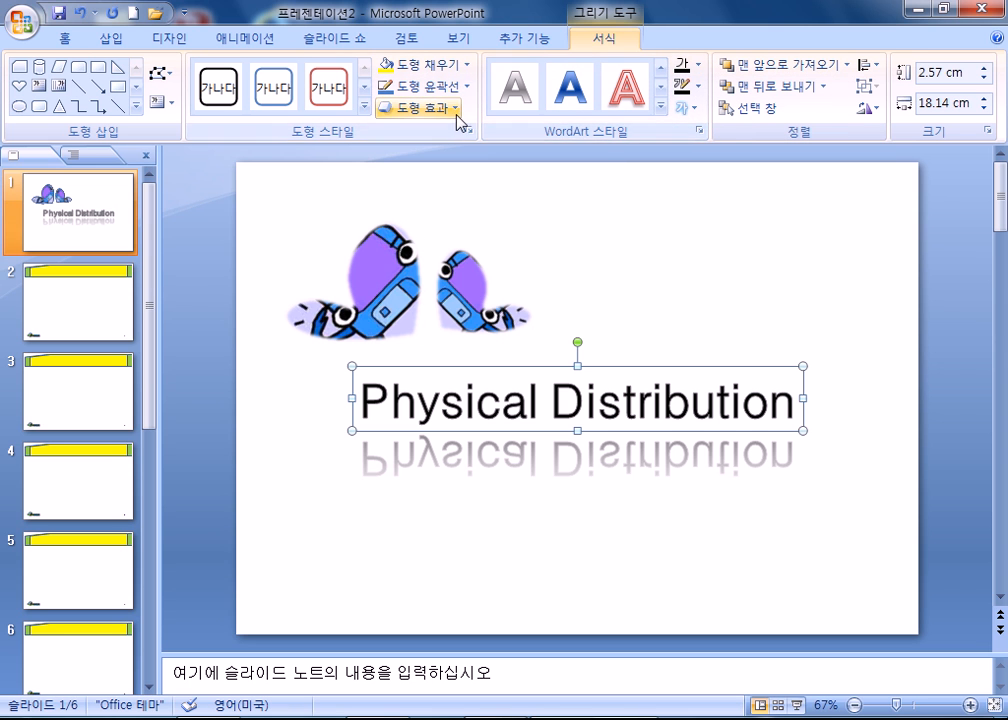
Apply the upward-triangle warp transform to the "Physical Distribution" title
click(697, 113)
mouse_move(725, 368)
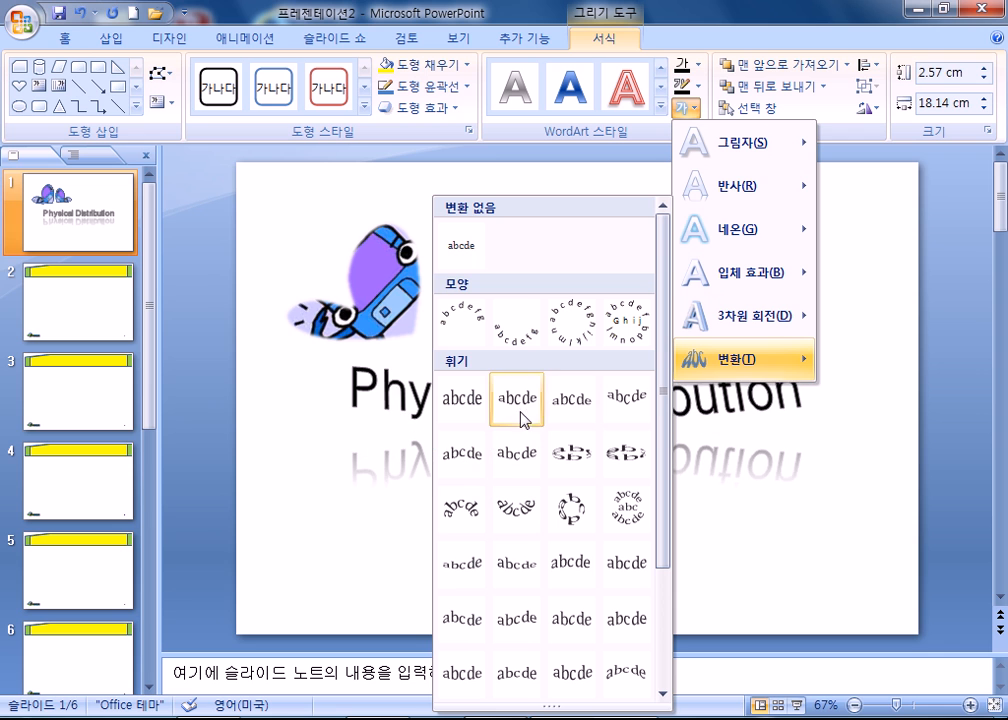
click(575, 402)
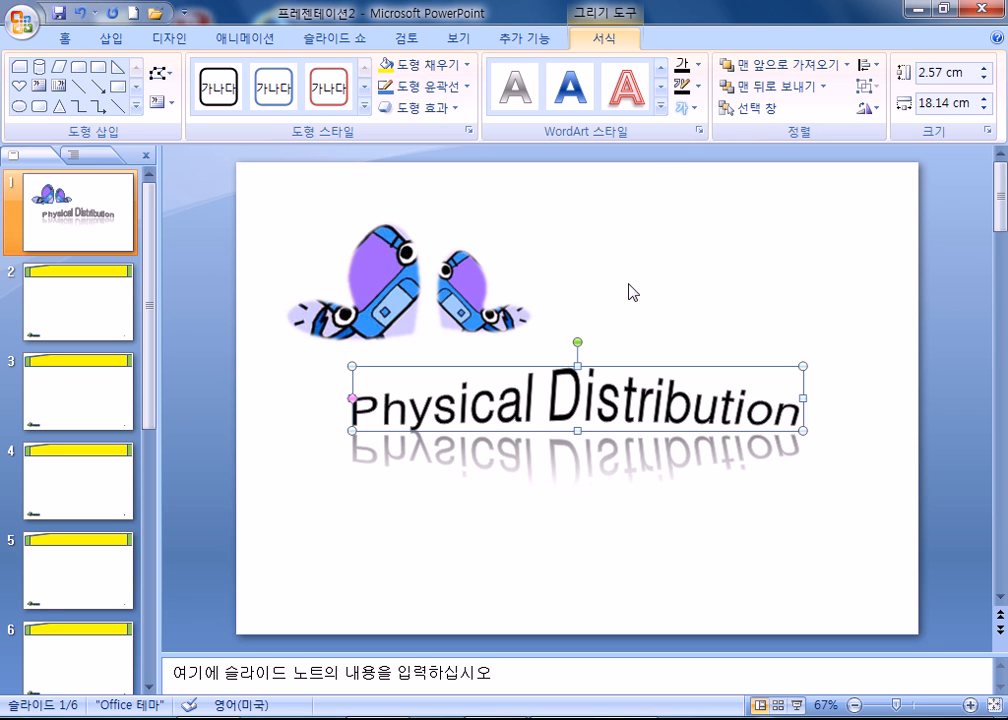
click(694, 112)
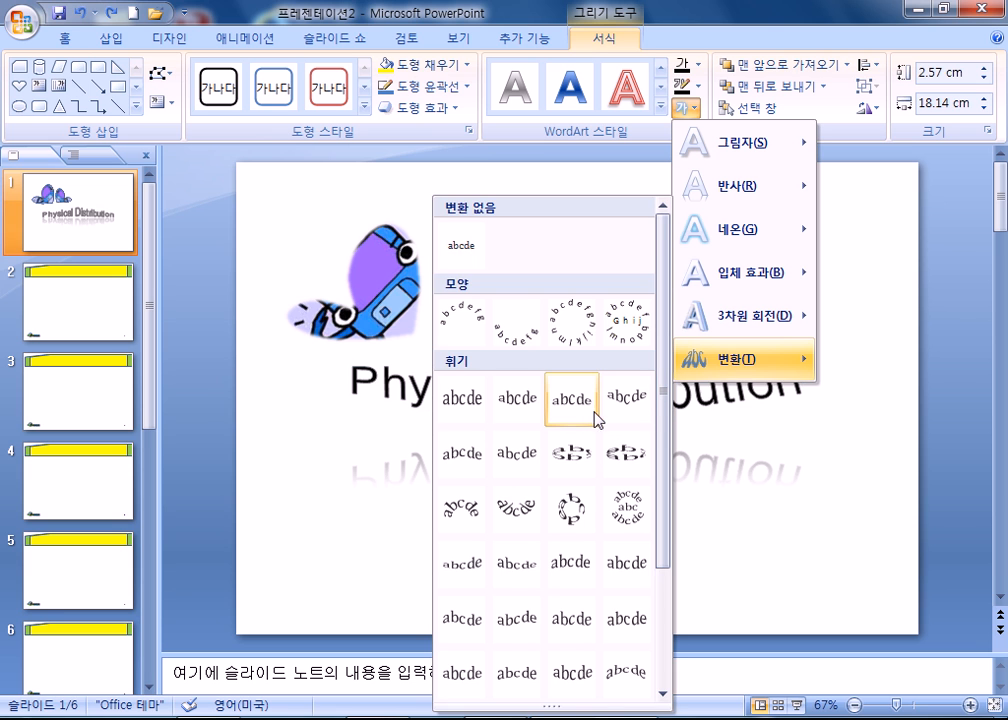
click(578, 413)
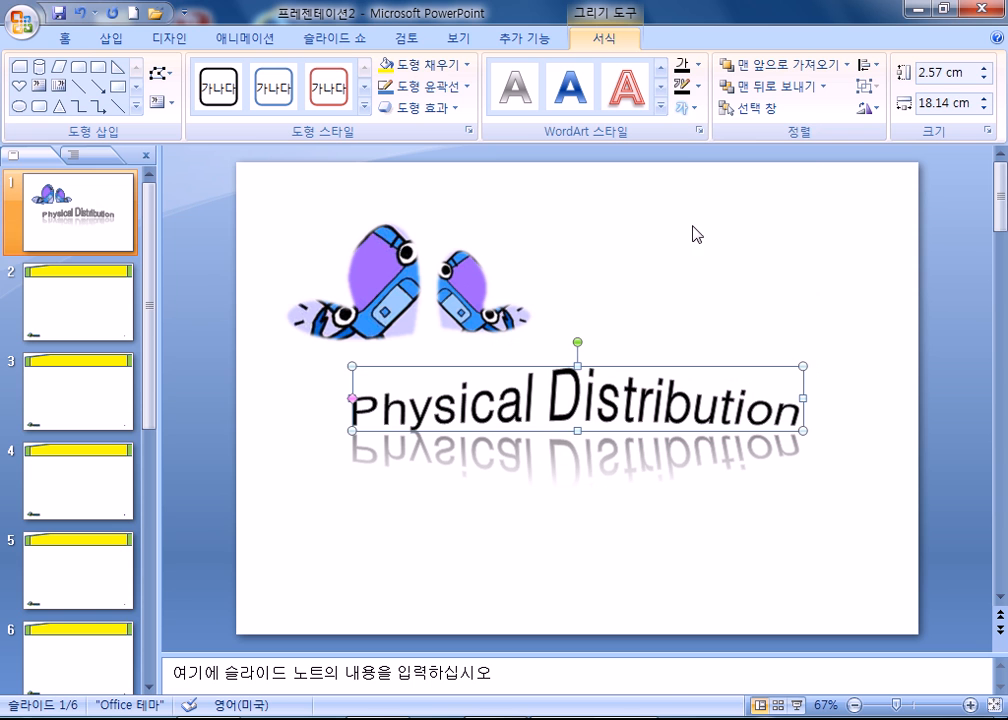
Try the square warp transform on the title, including slanting the letters with the warp adjustment handle
click(690, 108)
mouse_move(712, 362)
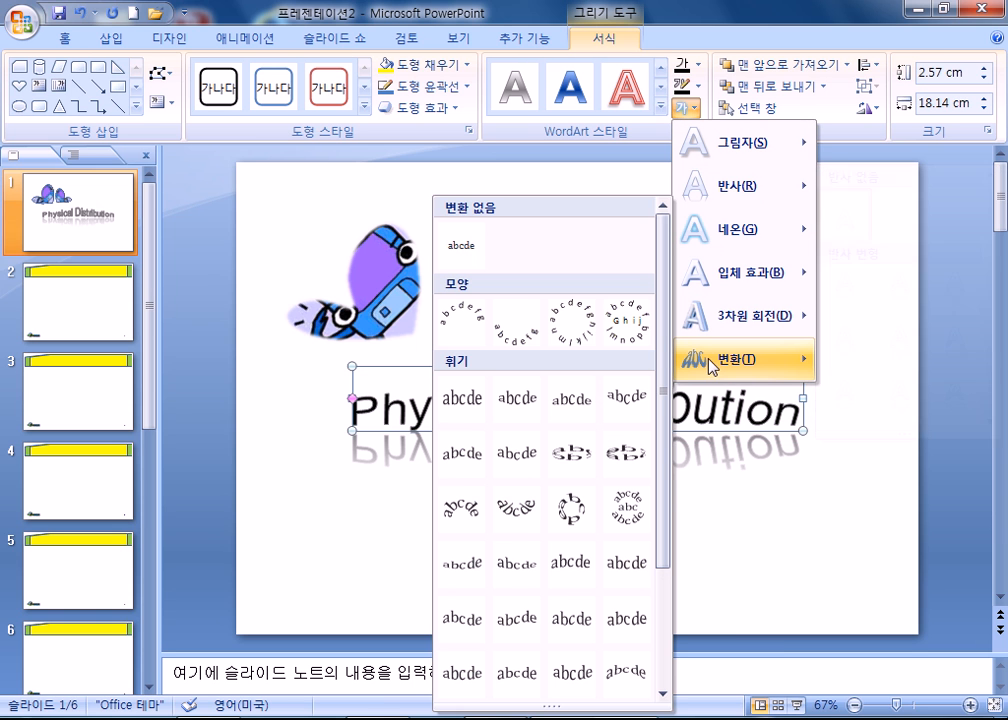
click(458, 402)
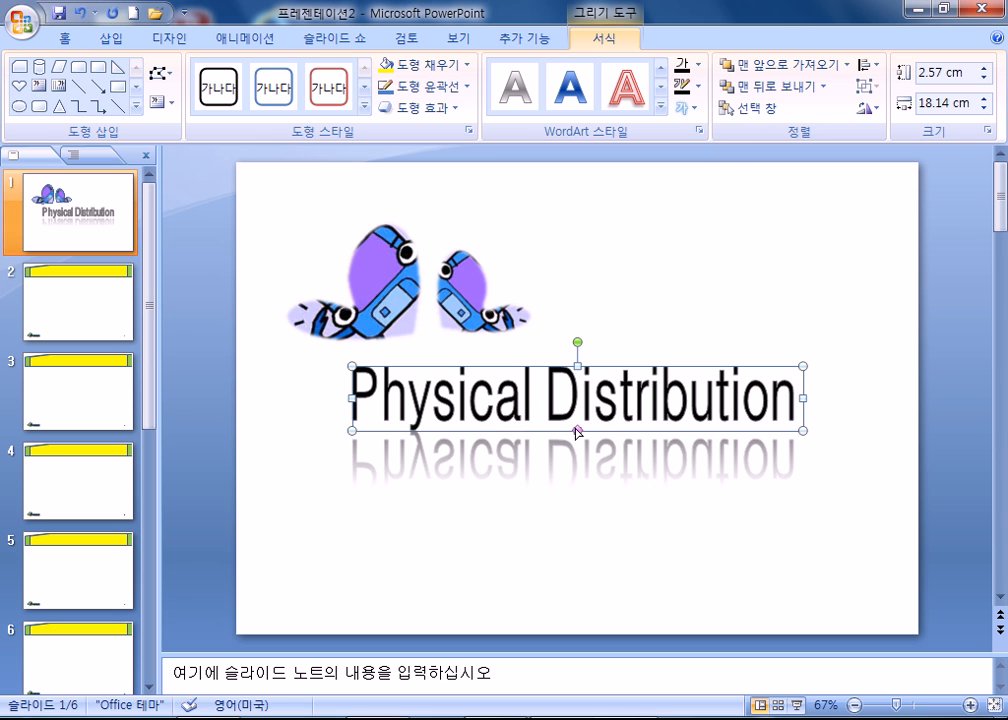
drag(579, 431, 598, 432)
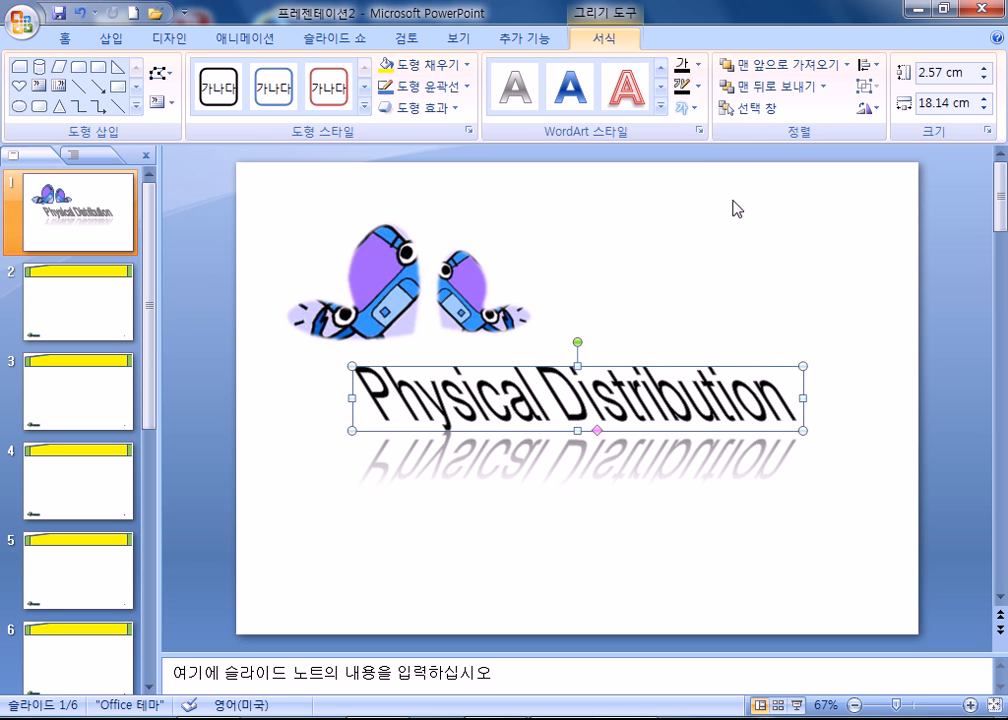
key(ctrl+z)
click(685, 107)
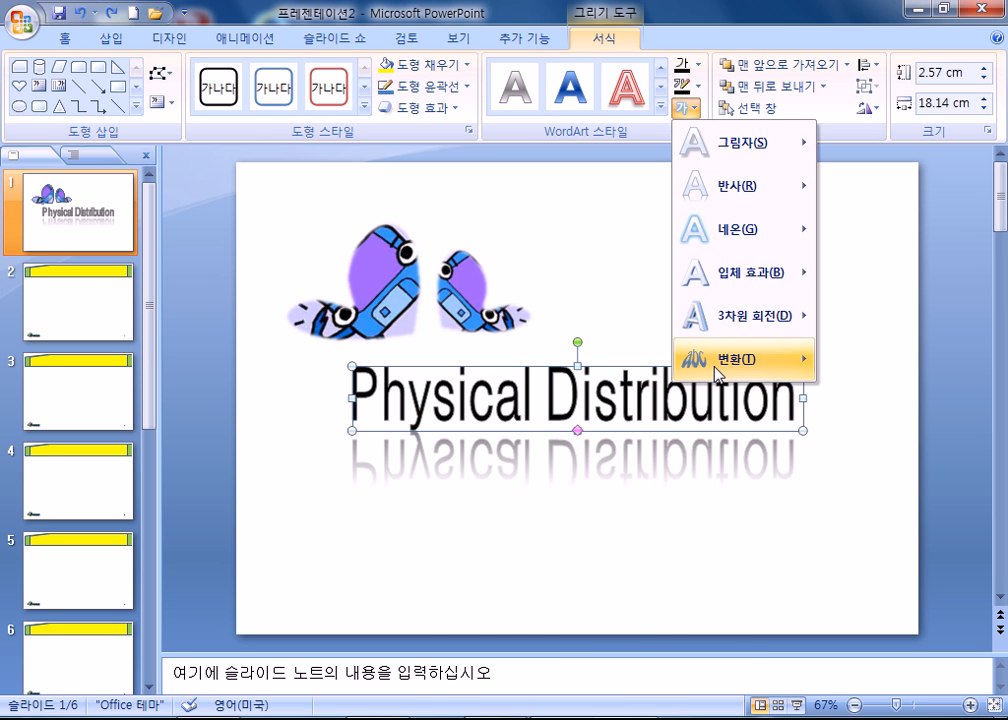
mouse_move(716, 369)
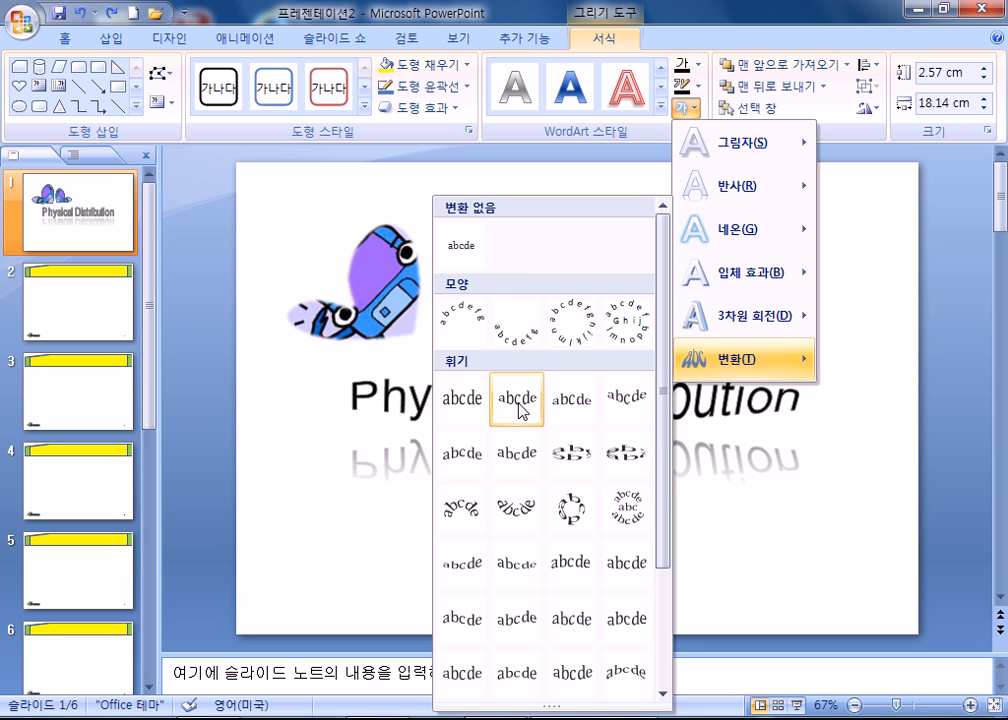
click(452, 410)
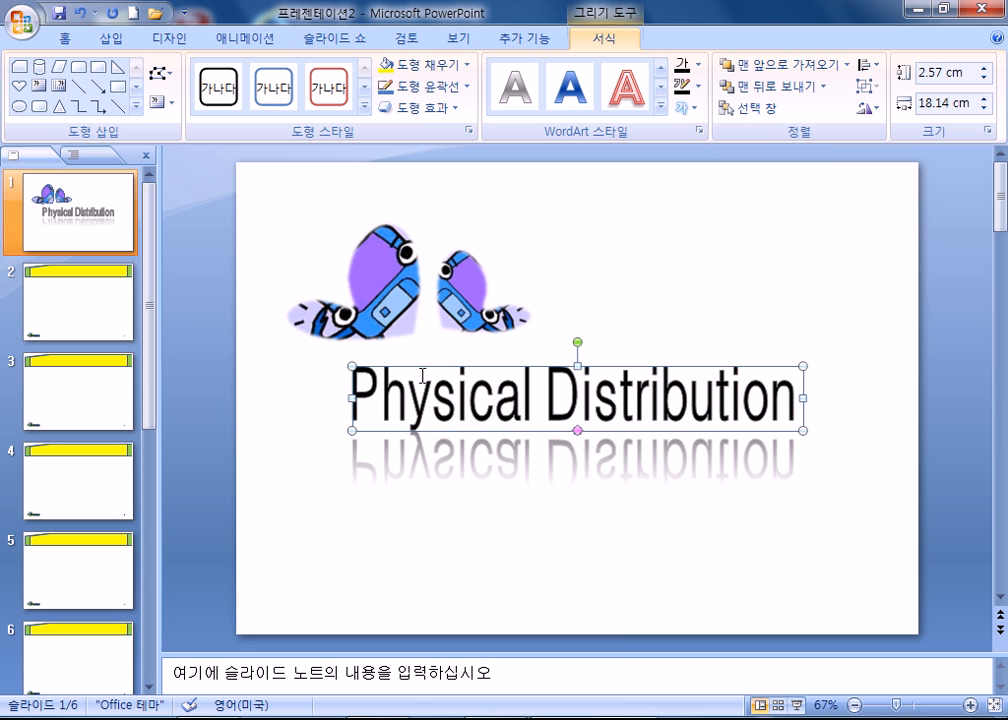
Try the upward-triangle warp on the title and raise its warp adjustment handle slightly
click(688, 107)
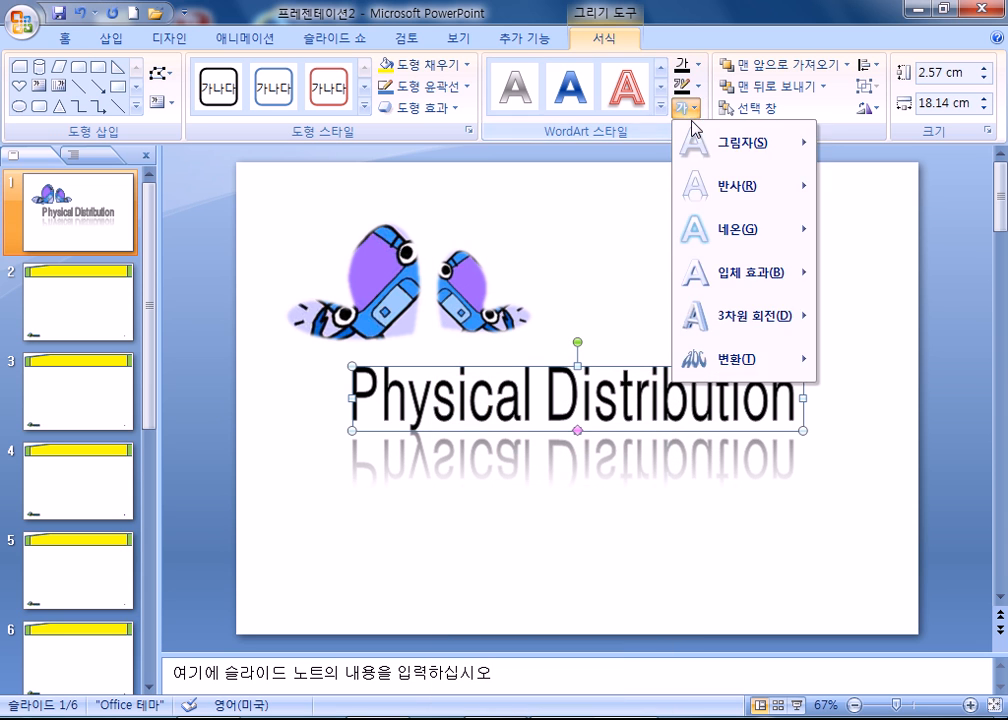
click(578, 410)
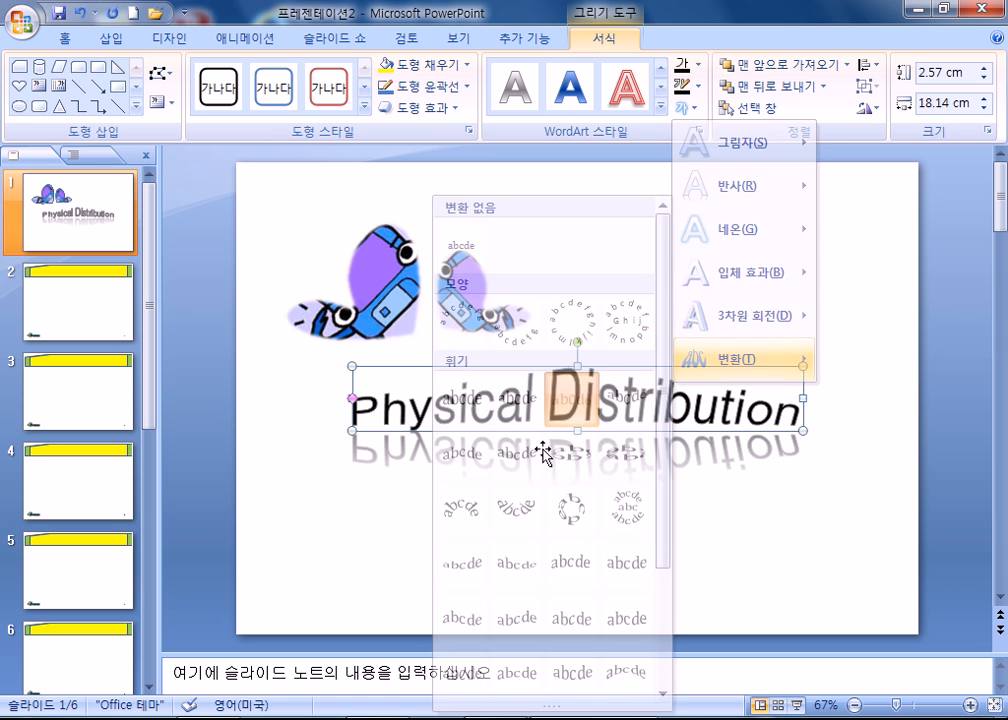
drag(579, 341, 579, 343)
drag(351, 399, 351, 394)
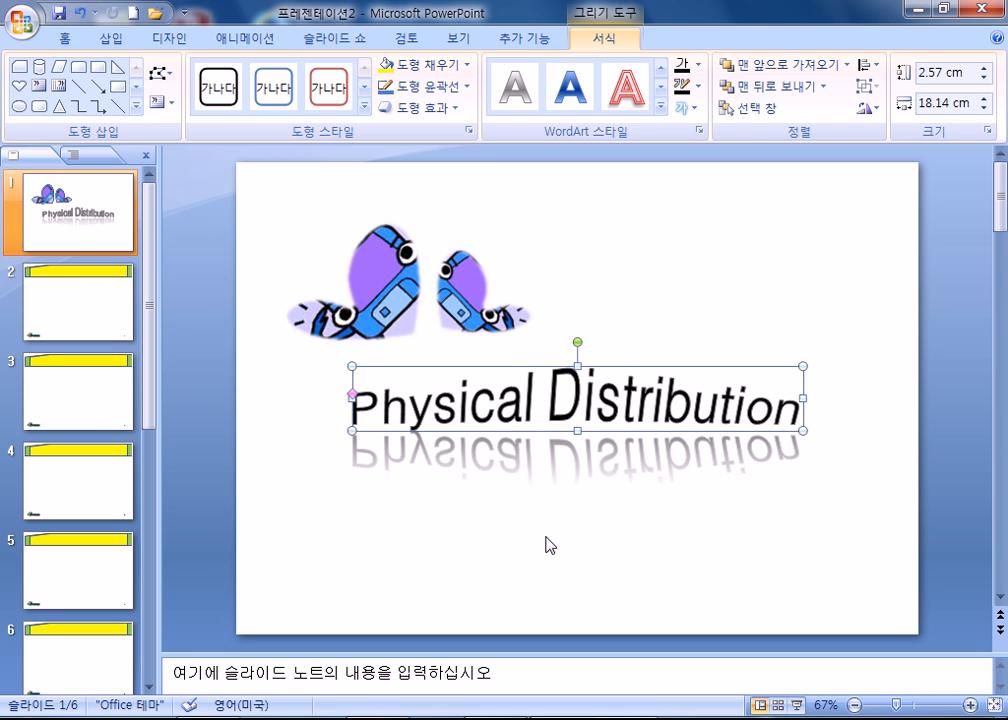
Try the inflate warp transform on the title and test its adjustment handle
click(686, 107)
mouse_move(700, 358)
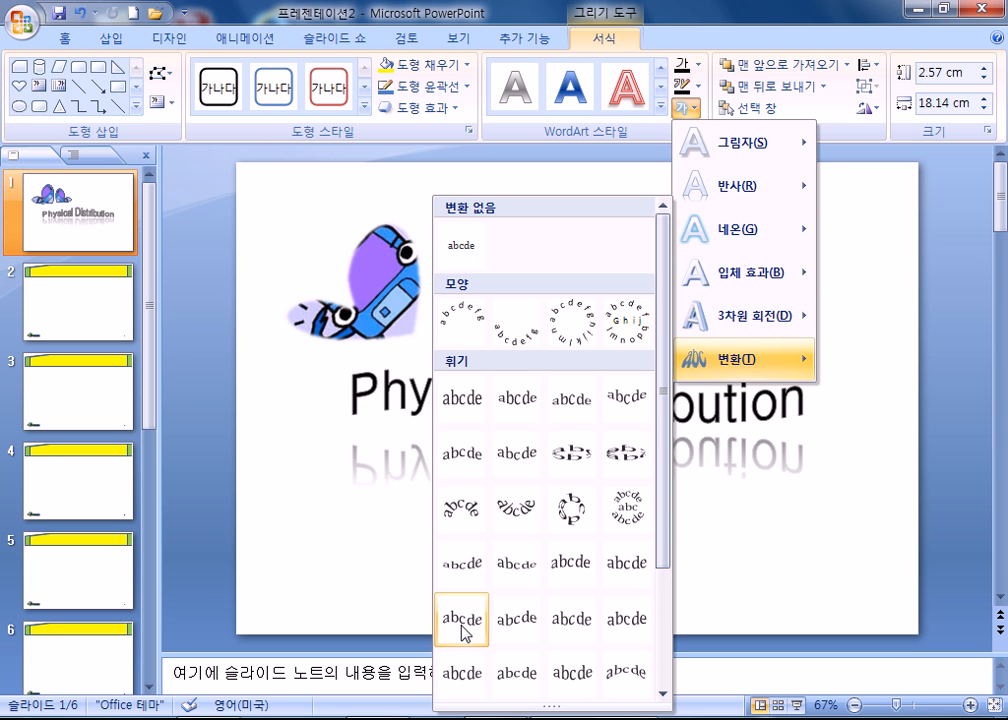
scroll(465, 680, down, 3)
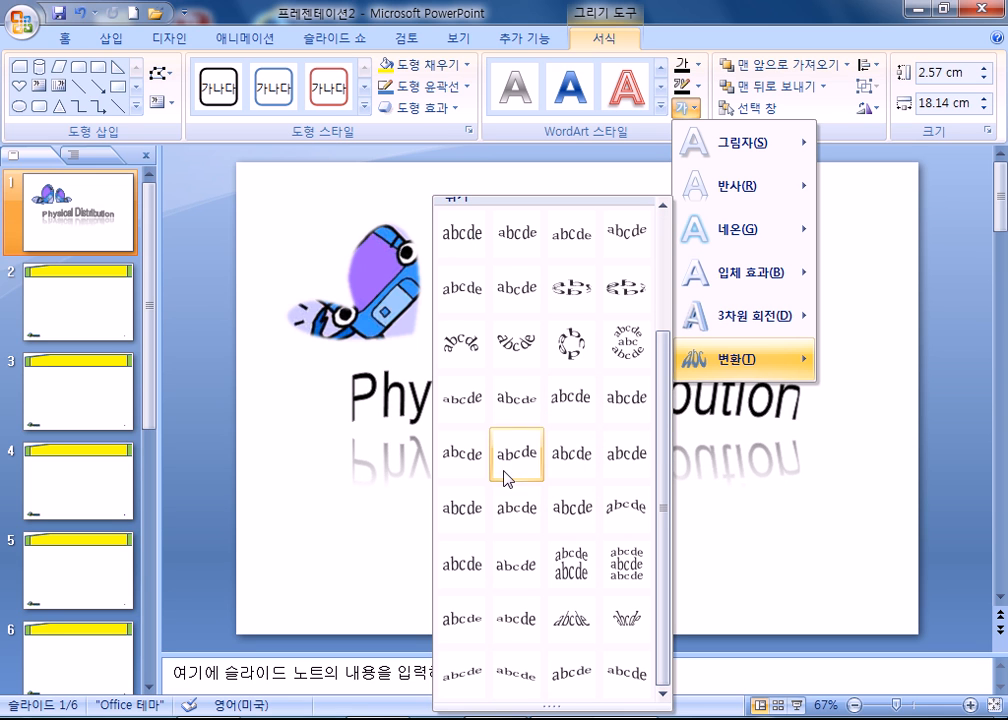
click(463, 507)
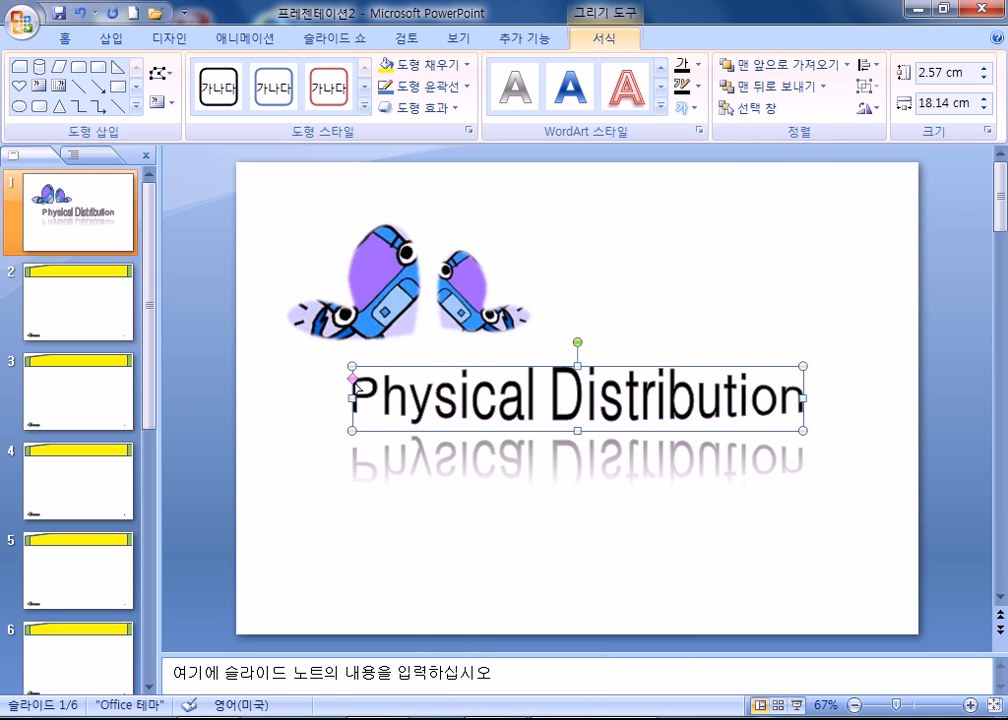
drag(351, 379, 352, 380)
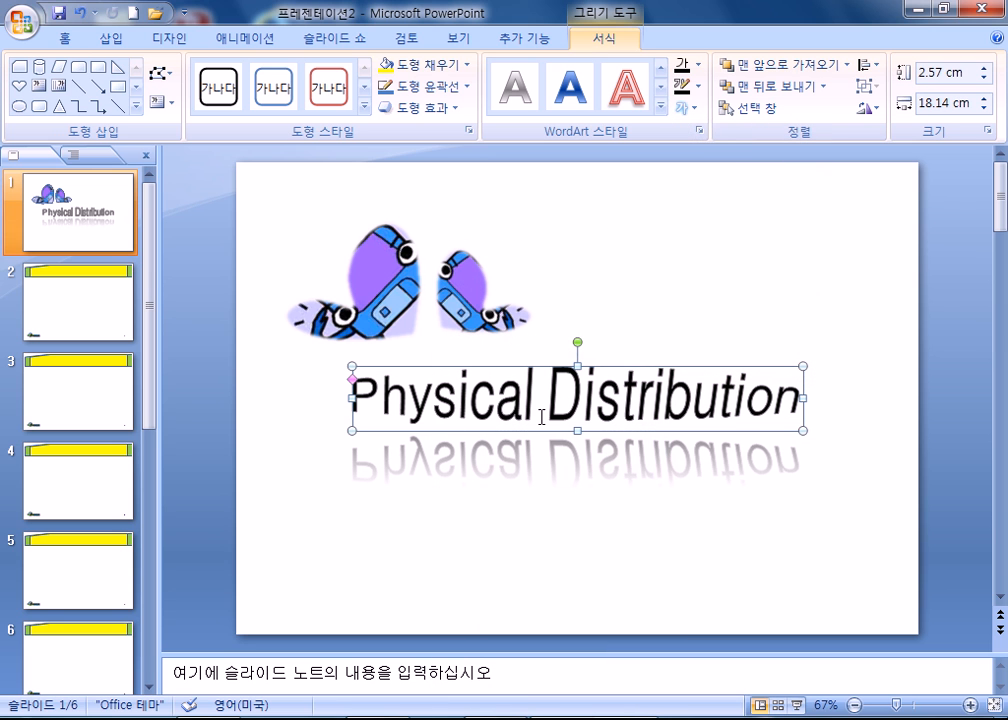
Change the title's transform to the upward-triangle warp and deselect the title
click(683, 107)
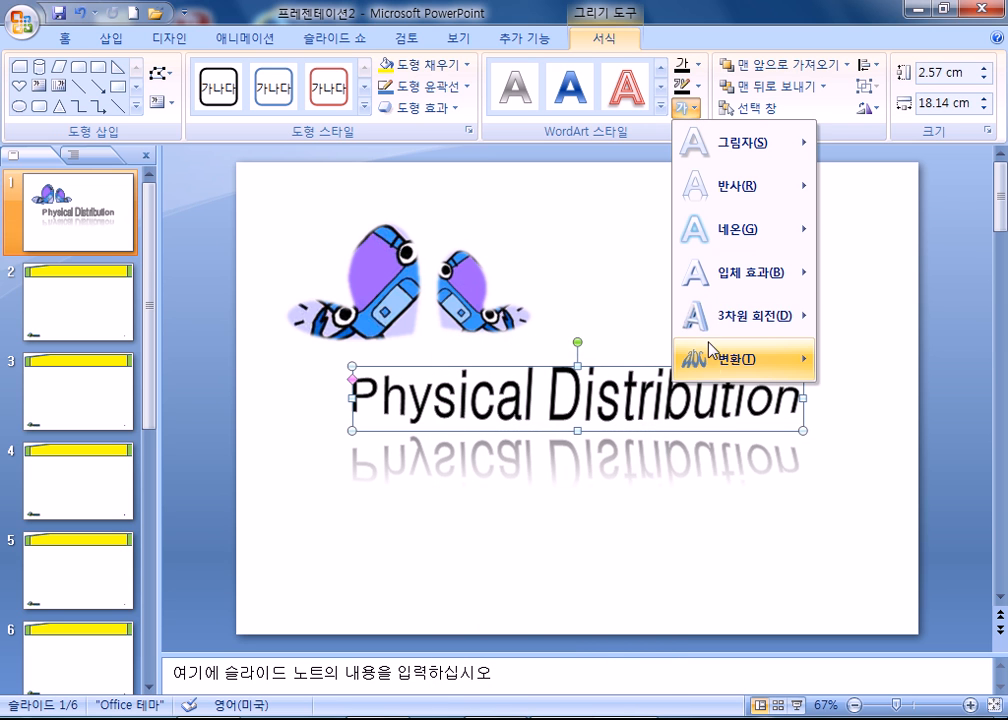
scroll(530, 590, down, 3)
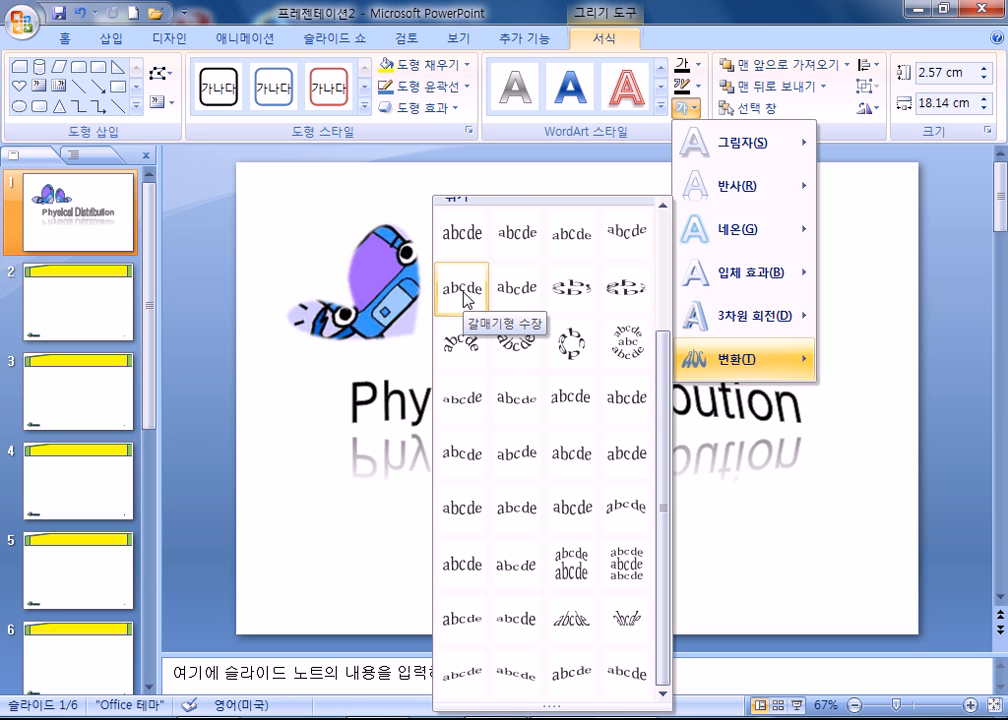
scroll(467, 322, up, 2)
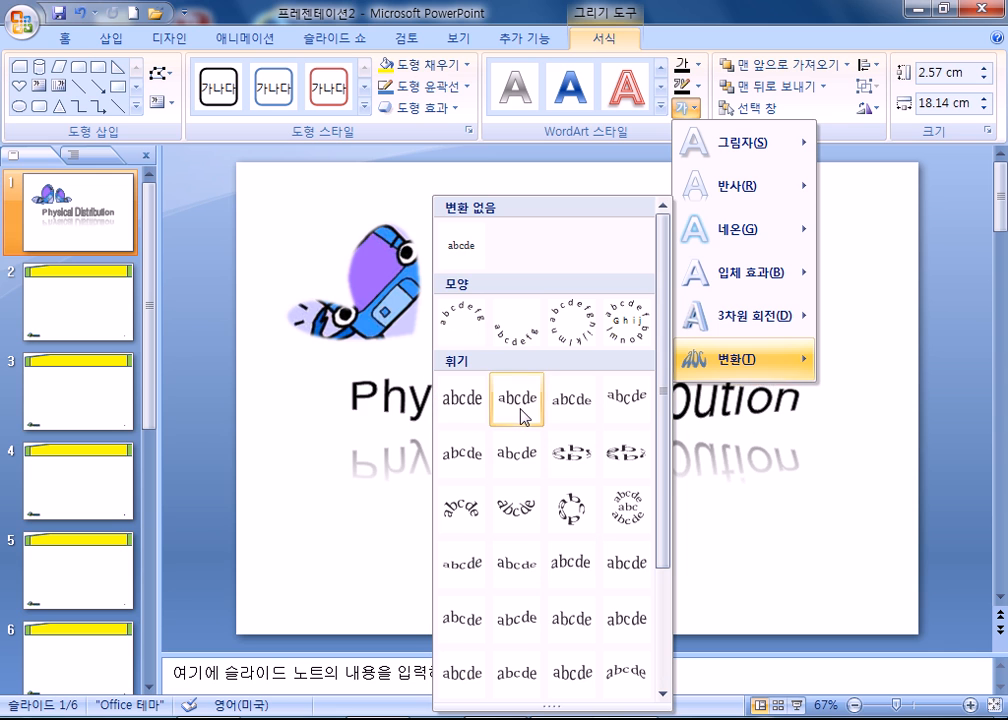
click(573, 402)
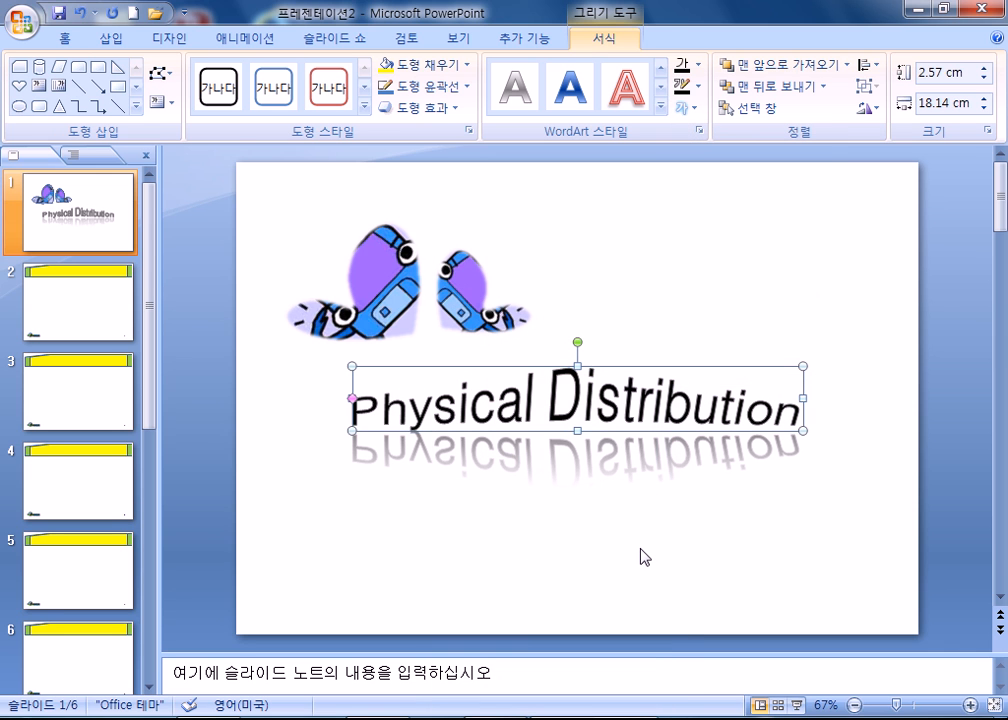
click(644, 552)
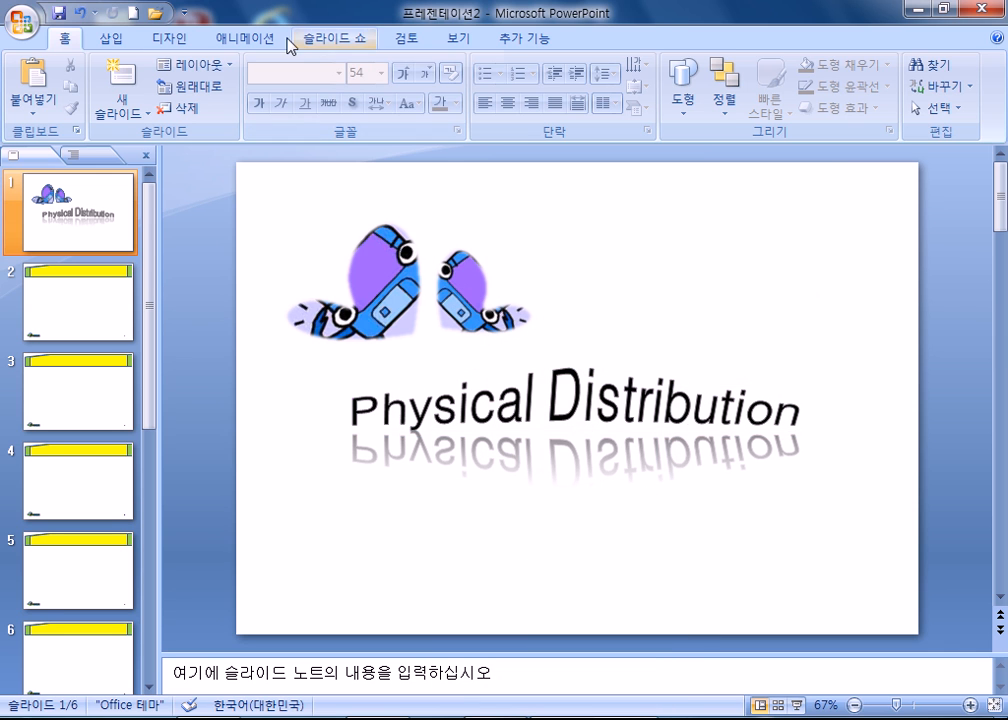
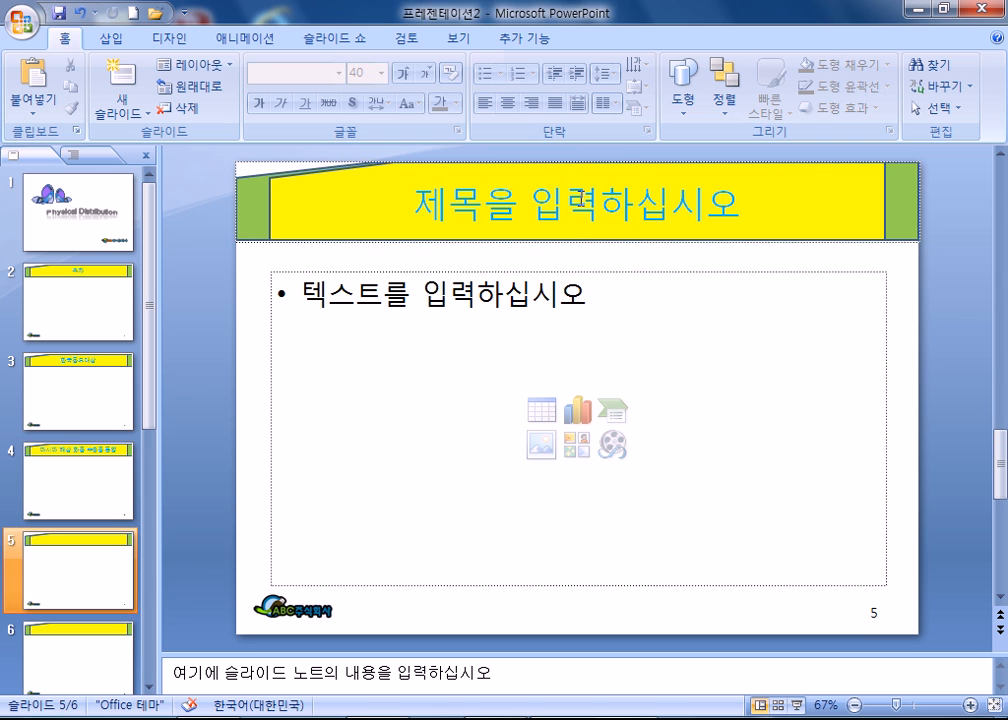
Enter '주요 물류 관련 업체' as the title of slide 5
click(582, 197)
text(주요 물ㄹ)
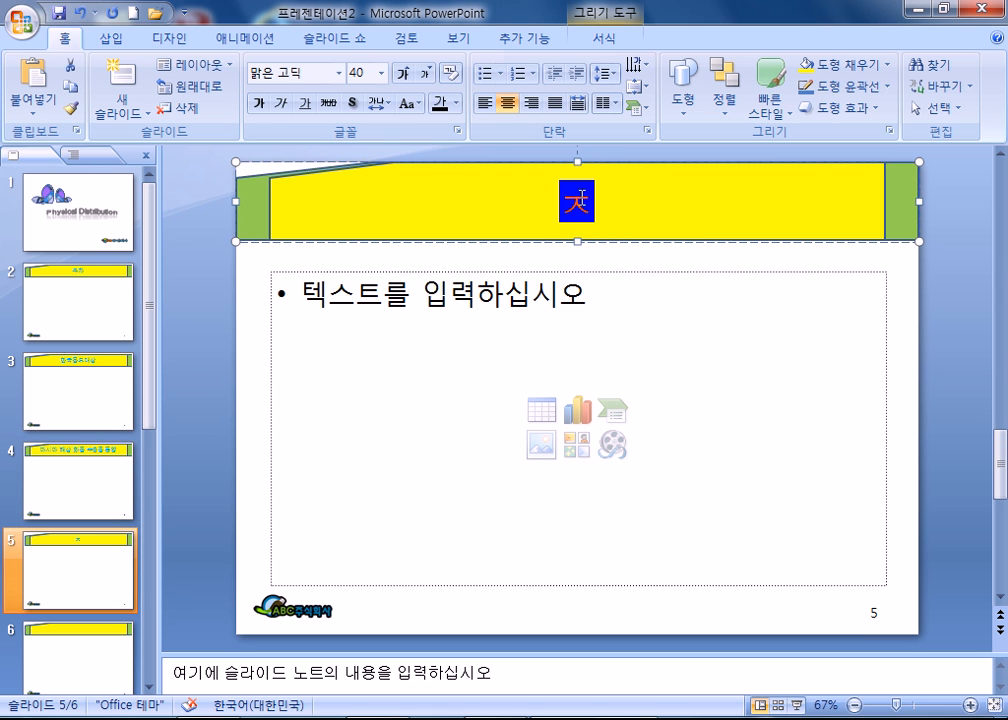
text(ㅠ)
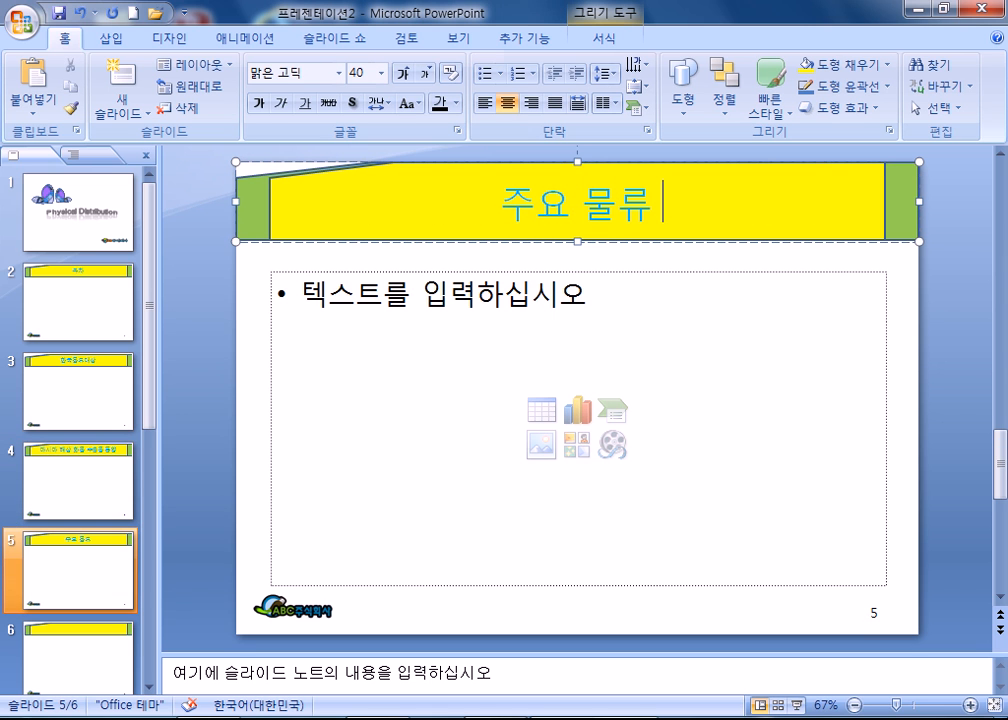
text( 관련 업체)
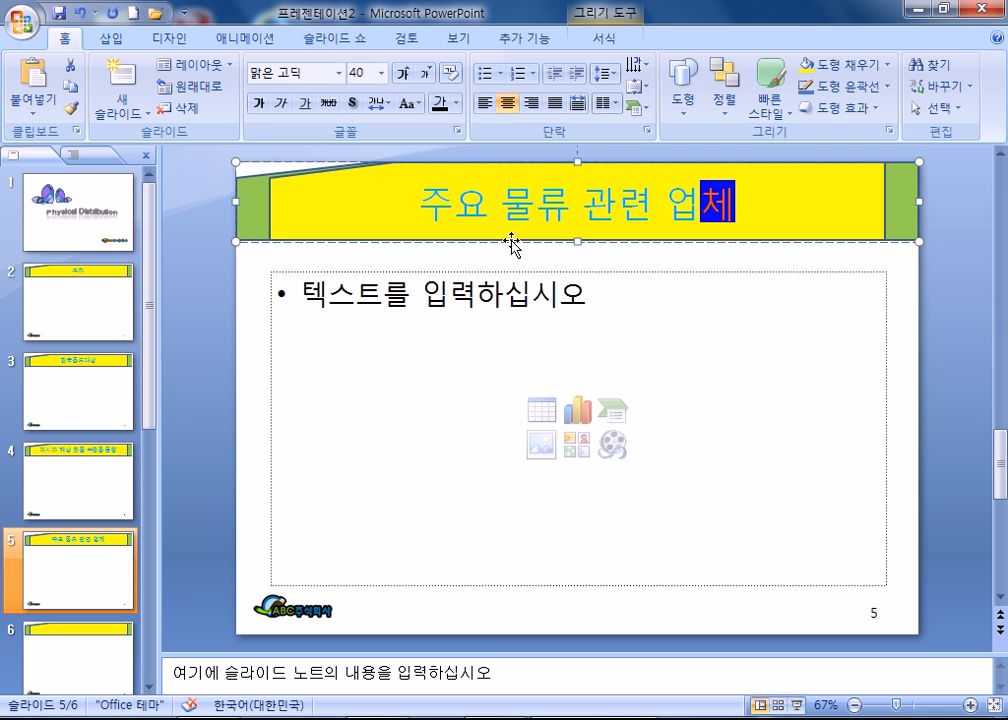
Move the untitled sixth slide up to third position and give it the title '물류'
click(60, 325)
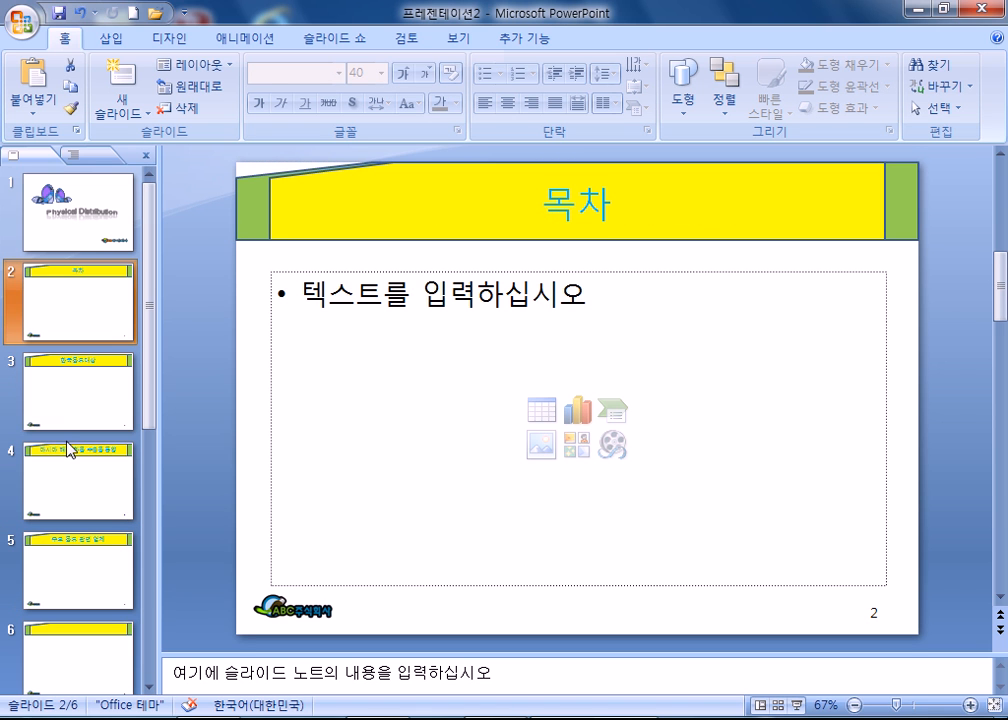
click(72, 416)
click(72, 342)
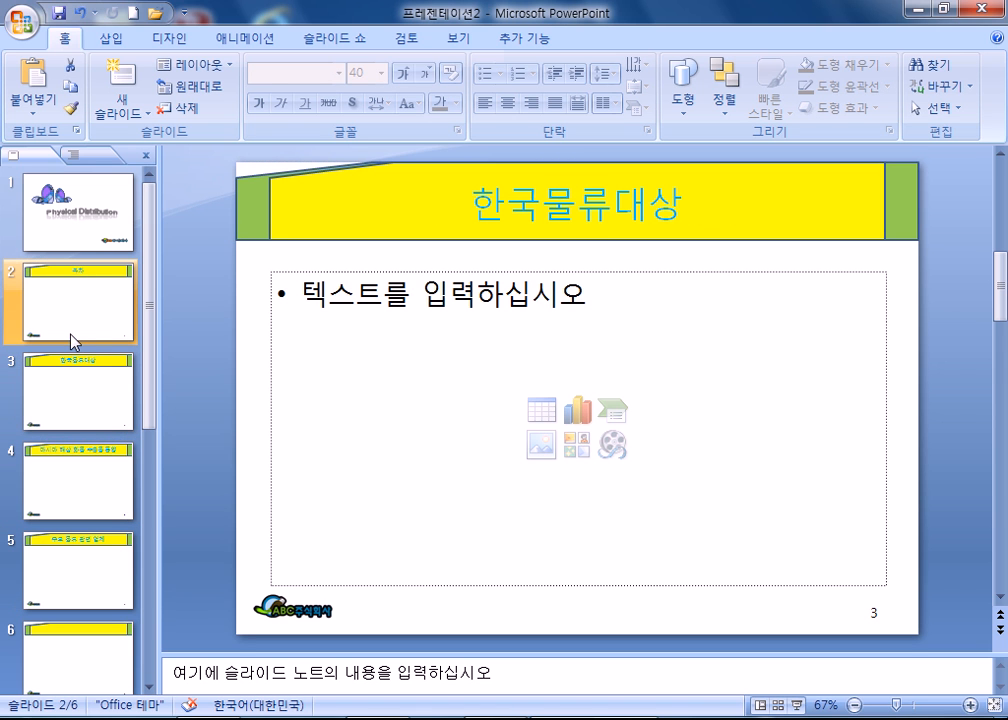
click(67, 657)
mouse_move(67, 657)
mouse_down()
mouse_move(38, 639)
mouse_move(100, 398)
mouse_move(99, 367)
mouse_move(85, 365)
mouse_up()
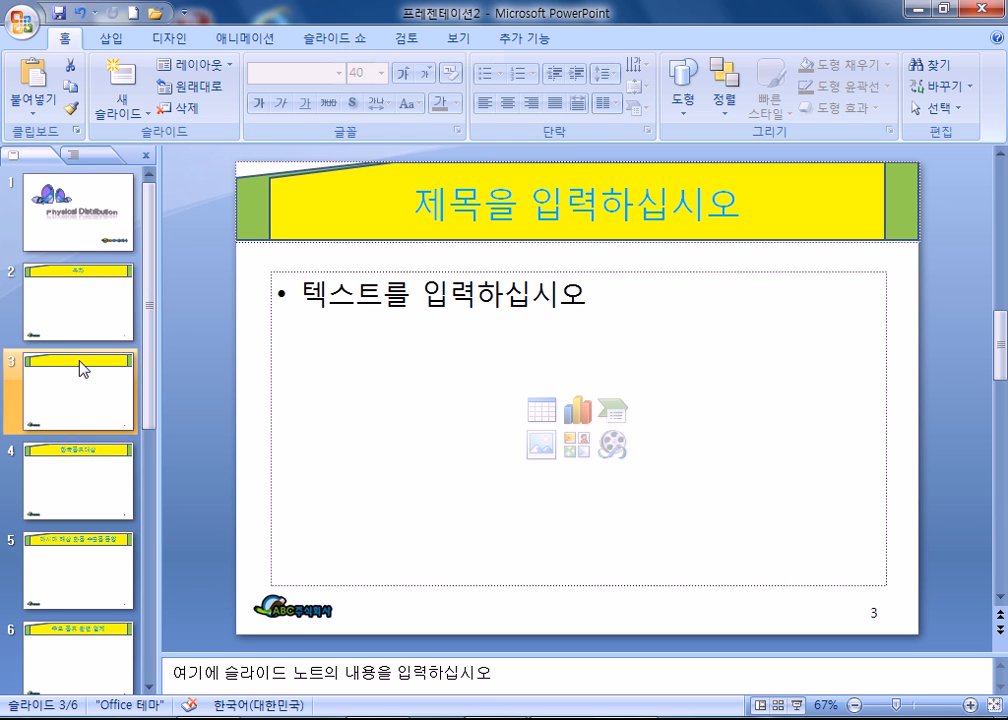
click(562, 198)
text(물류)
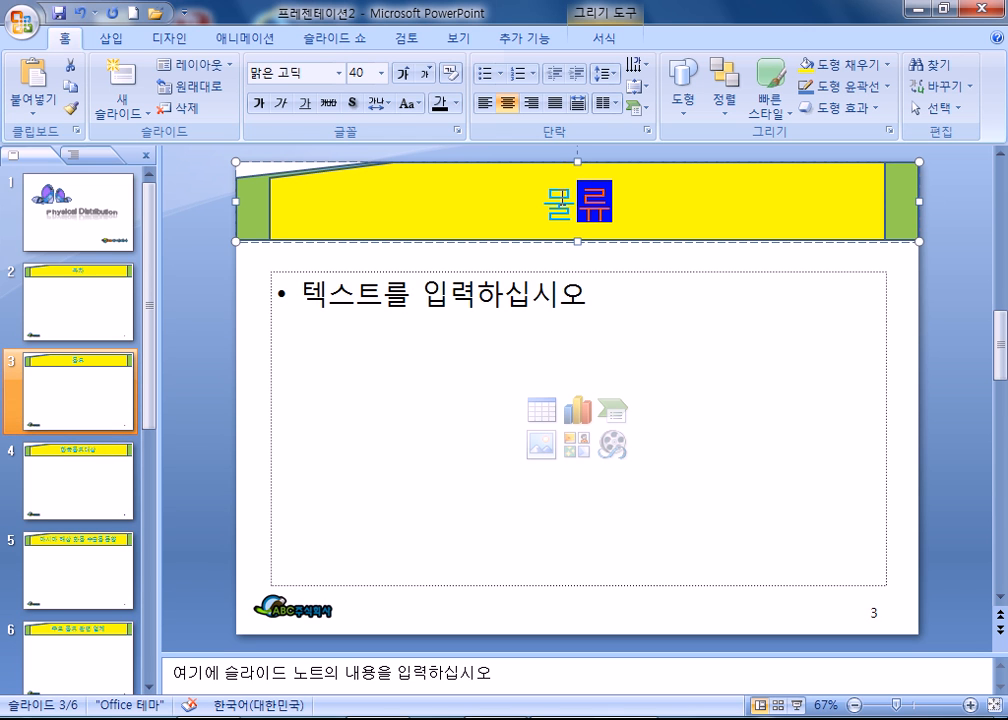
Delete the empty content placeholder from slide 2, titled '목차'
click(67, 304)
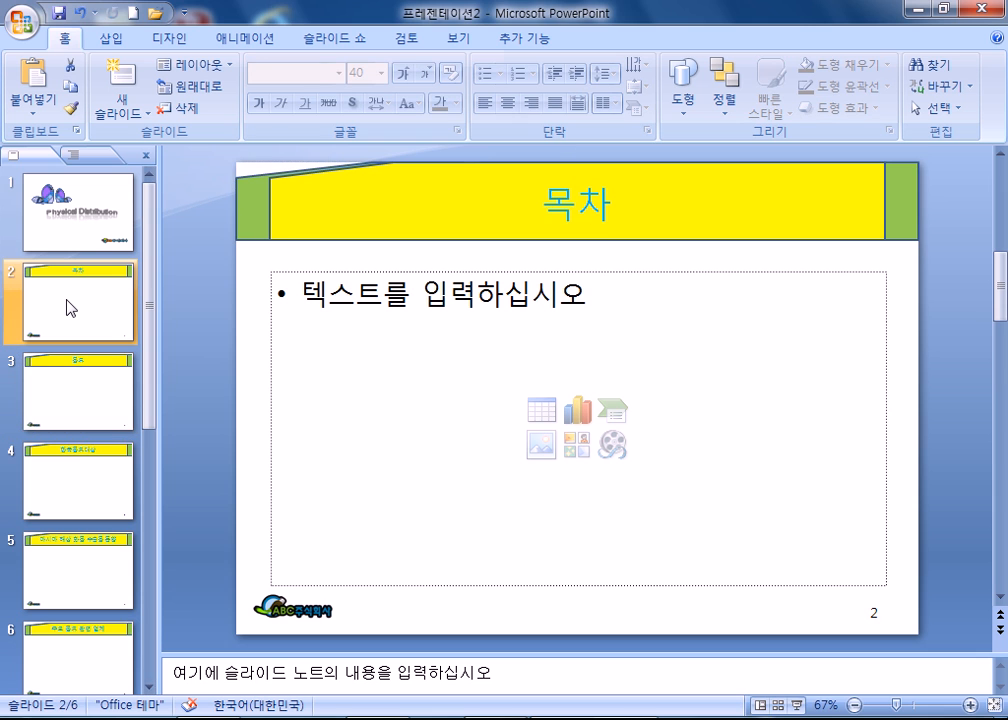
click(333, 275)
click(332, 271)
key(Delete)
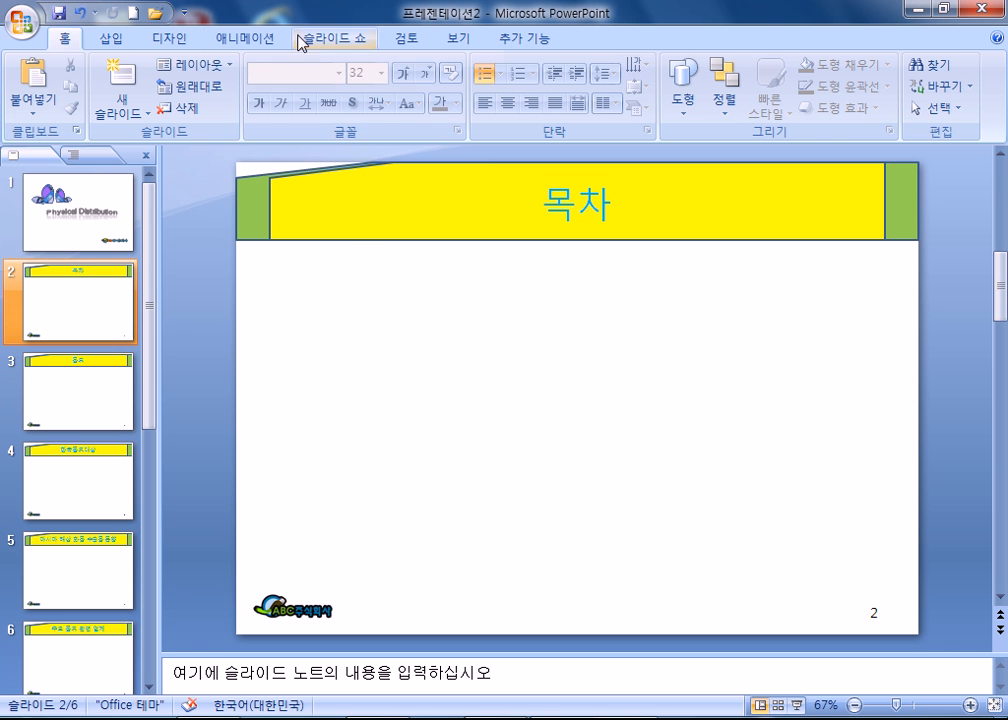
Draw a small parallelogram below the title banner on the left side of slide 2
click(106, 39)
click(205, 100)
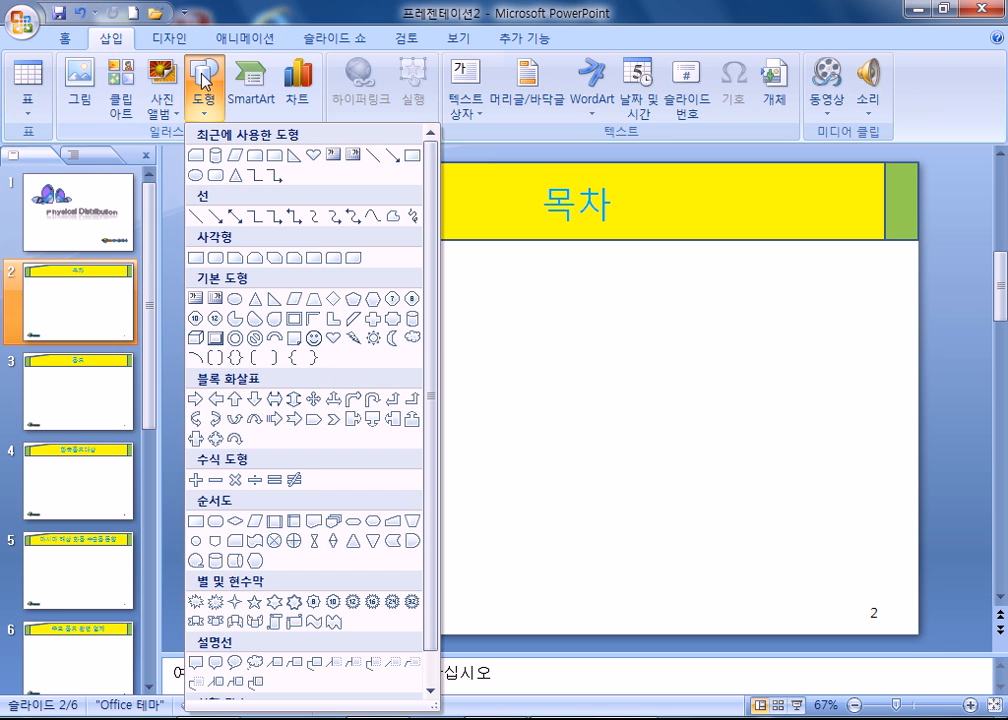
click(294, 300)
mouse_move(345, 328)
mouse_down()
mouse_move(407, 376)
mouse_move(439, 383)
mouse_up()
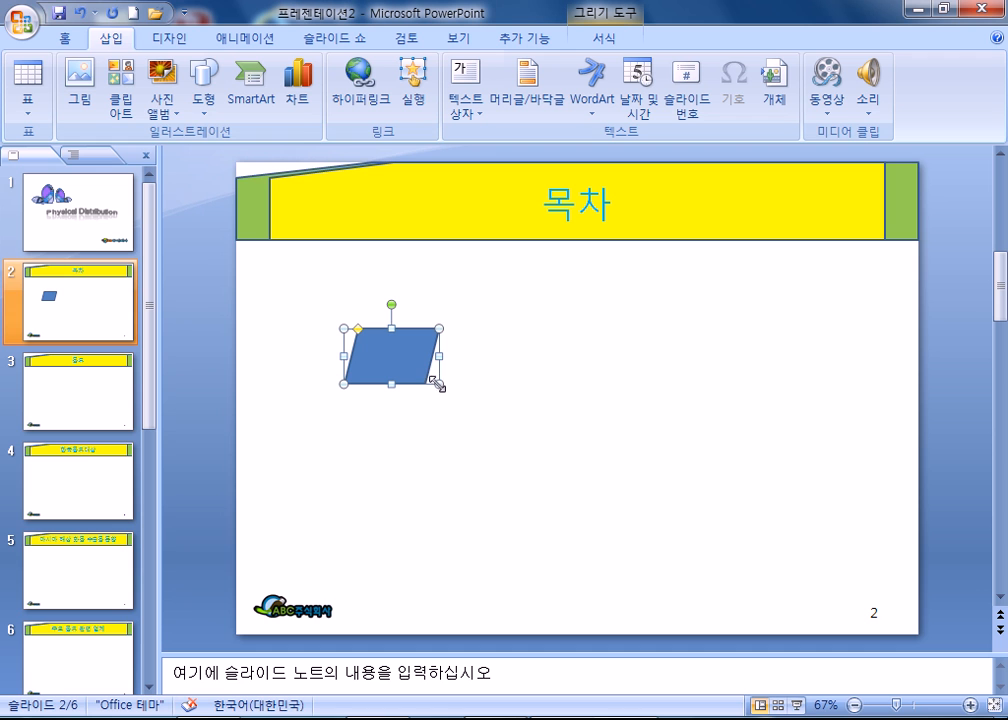
Draw a wide trapezoid of the same height beside the small parallelogram
click(200, 97)
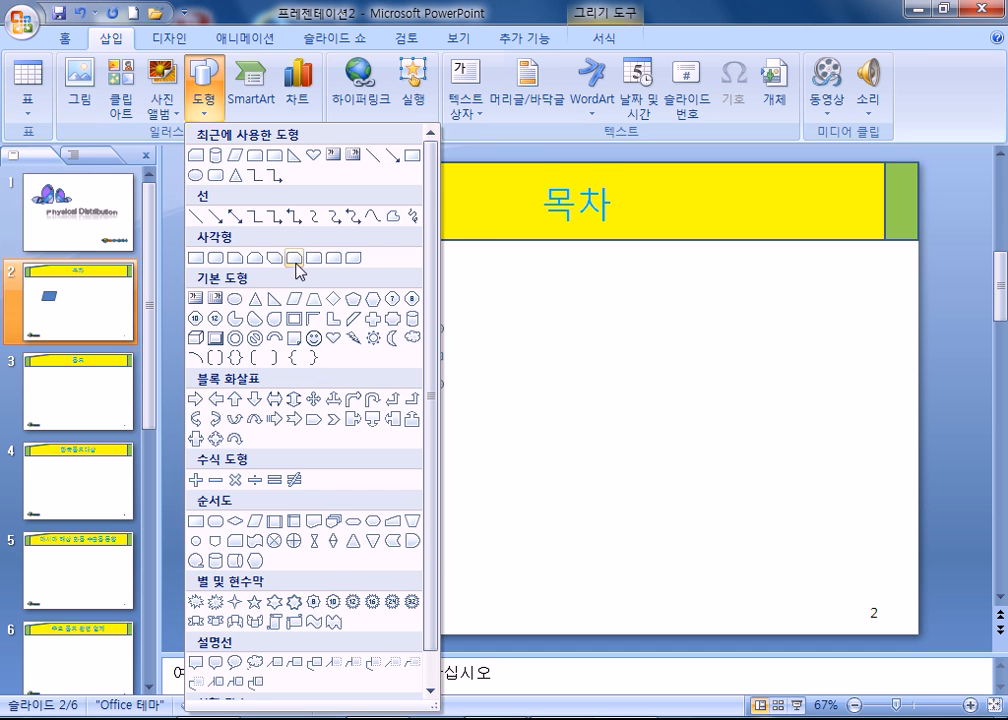
click(310, 300)
drag(463, 330, 790, 382)
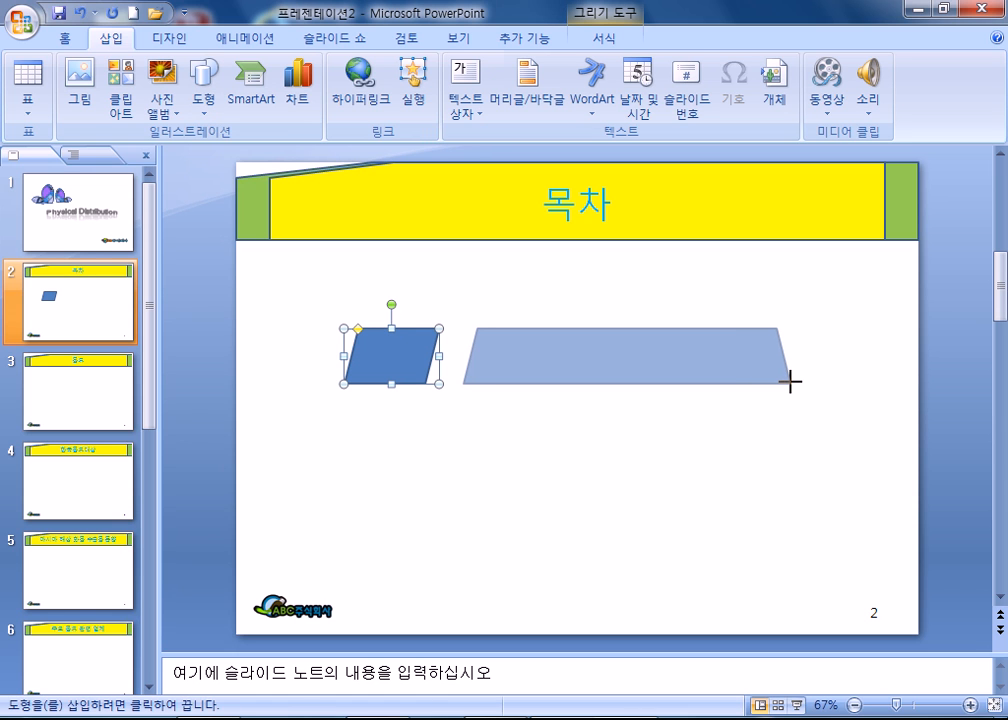
drag(790, 382, 790, 381)
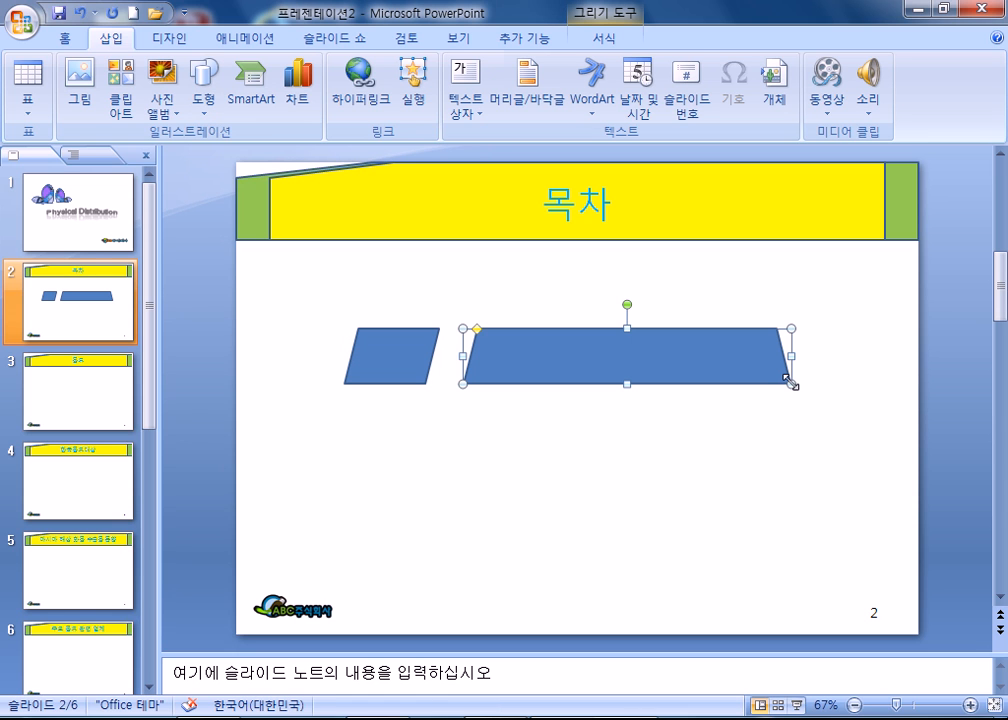
Draw a long parallelogram below the wide trapezoid
click(204, 98)
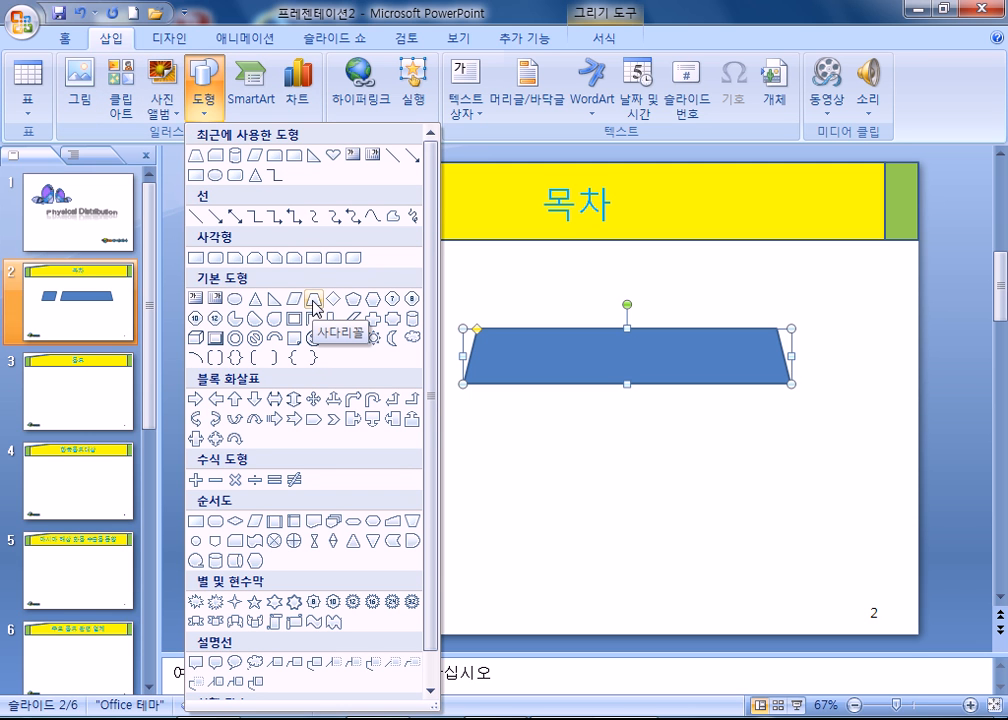
click(293, 298)
drag(409, 427, 812, 484)
click(204, 88)
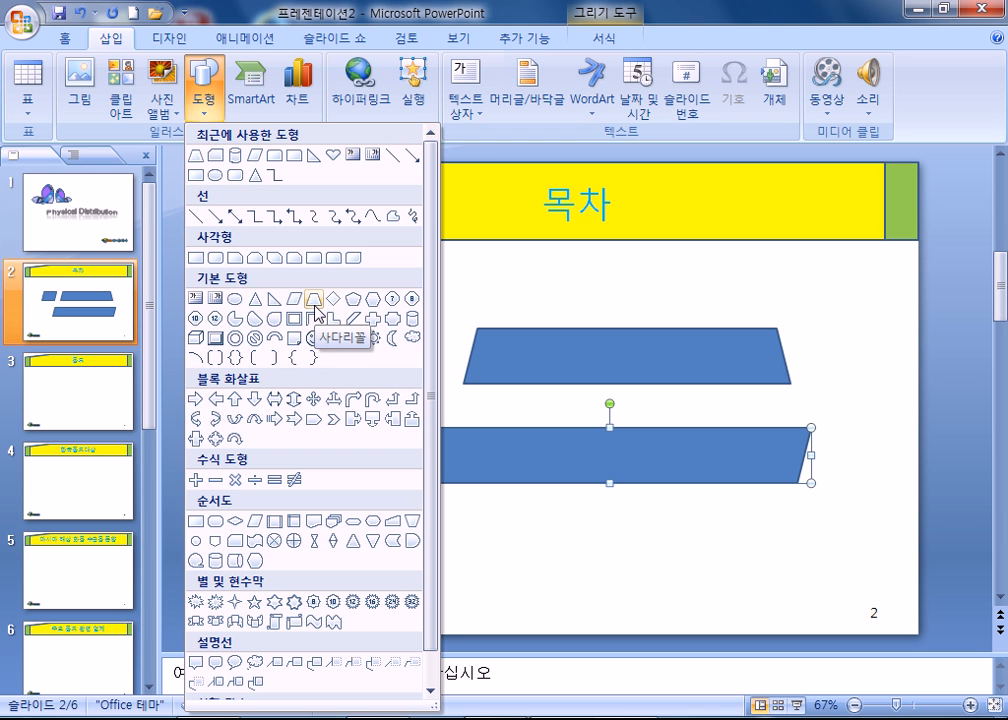
click(565, 378)
Move the small parallelogram and the wide trapezoid up closer to the title banner
click(421, 343)
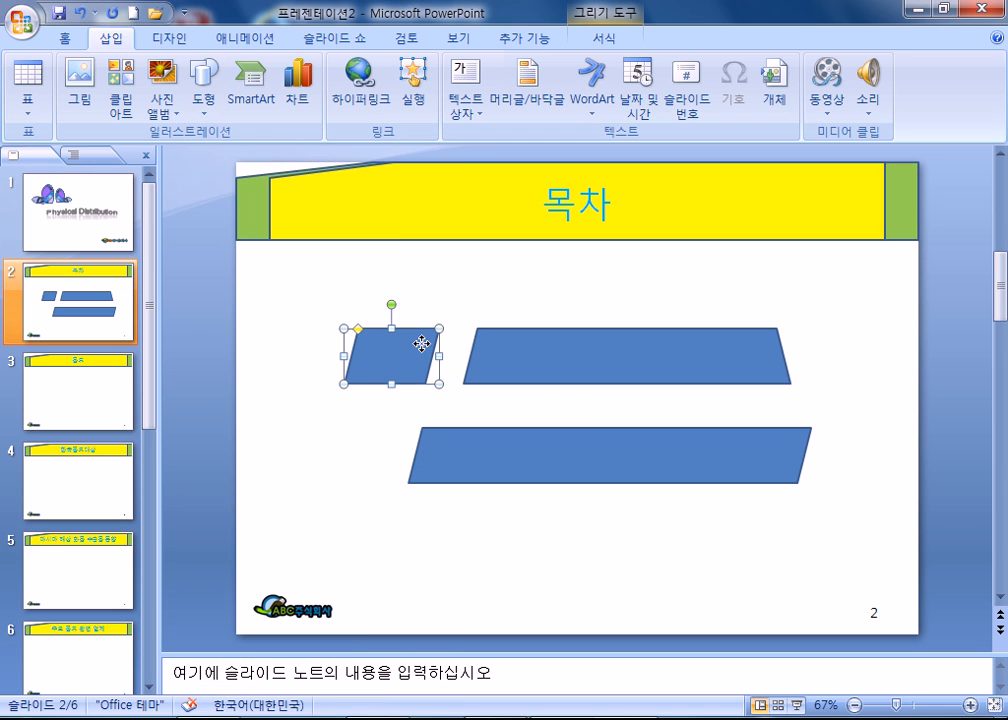
mouse_move(358, 328)
mouse_down()
mouse_move(373, 337)
mouse_move(357, 331)
mouse_up()
drag(400, 355, 385, 315)
click(538, 334)
drag(538, 334, 538, 299)
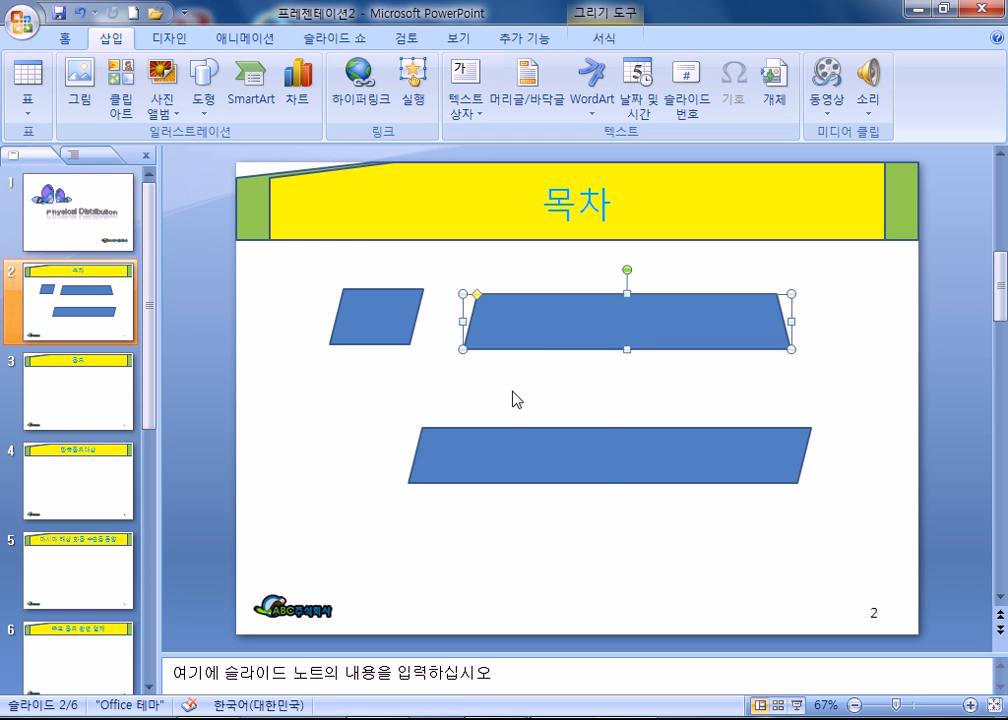
Delete the long parallelogram and the wide trapezoid, keeping only the small parallelogram
click(494, 436)
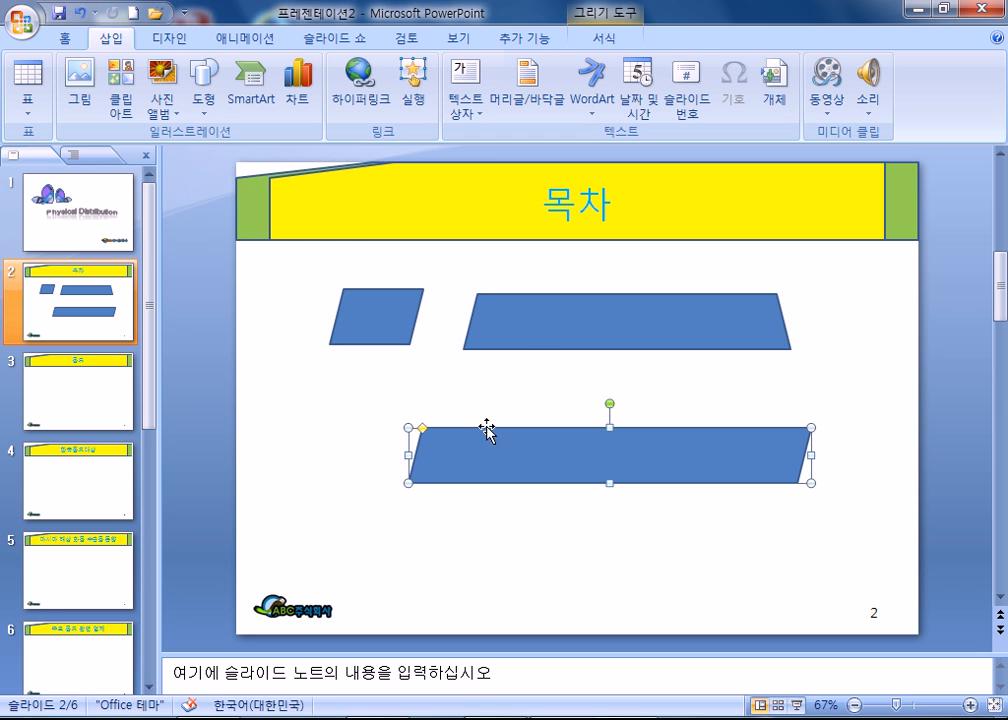
key(Delete)
click(533, 331)
key(Delete)
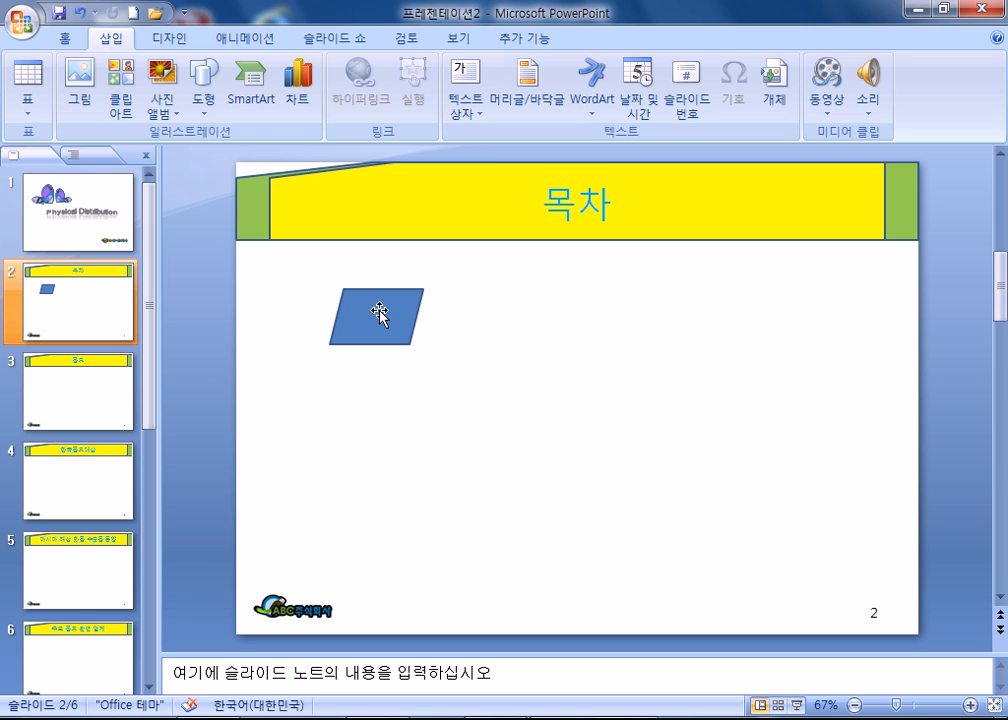
Move the small parallelogram to the right half of the slide and slant its sides slightly more
drag(379, 312, 648, 308)
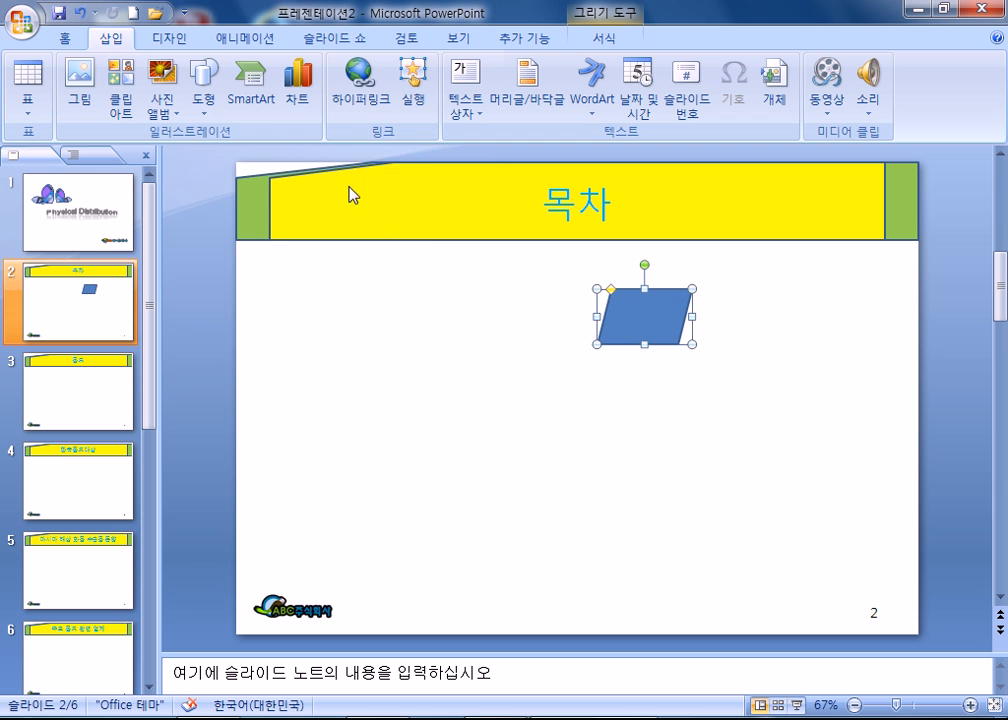
click(200, 98)
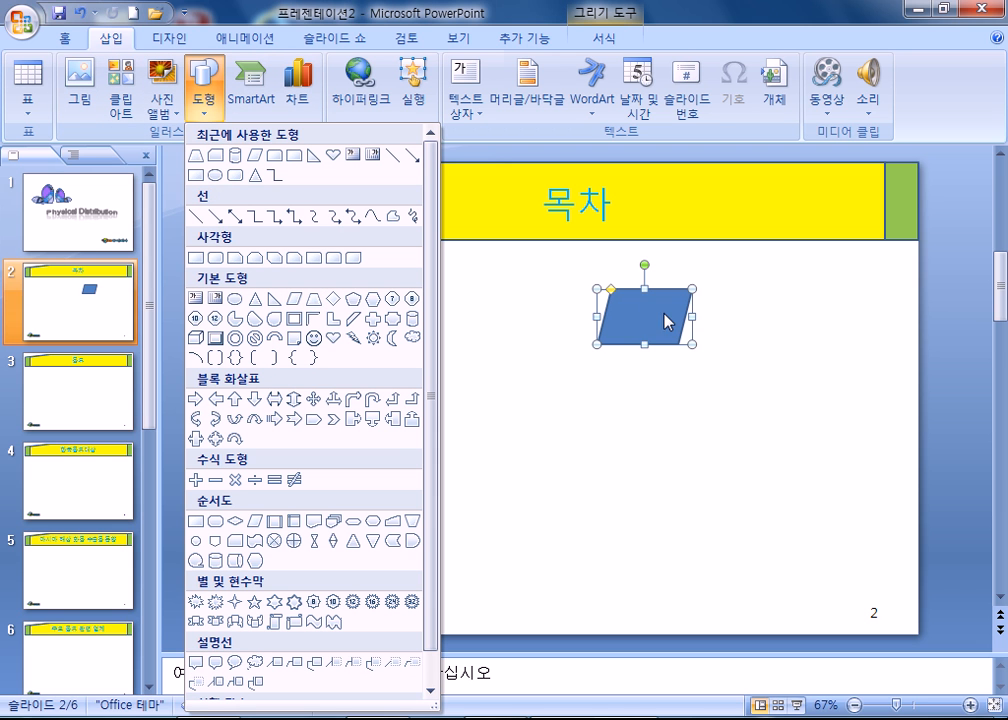
click(610, 294)
mouse_move(607, 292)
mouse_down()
mouse_move(537, 299)
mouse_move(630, 303)
mouse_move(612, 307)
mouse_up()
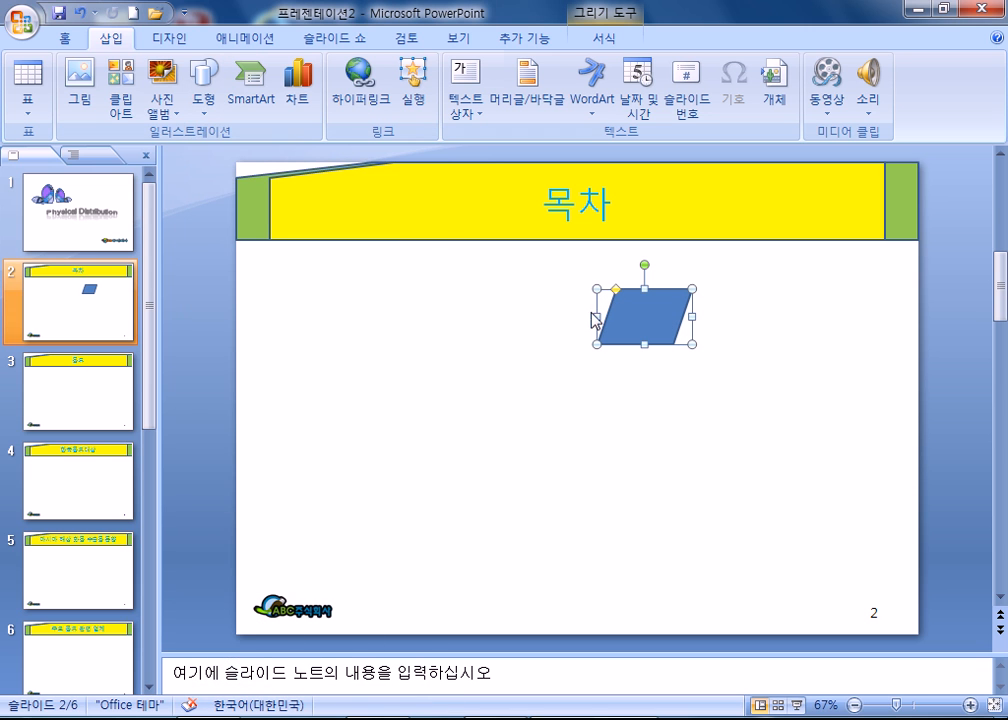
Draw a wide trapezoid beneath the parallelogram, make its sides slightly steeper and move it toward the left of the slide
click(203, 88)
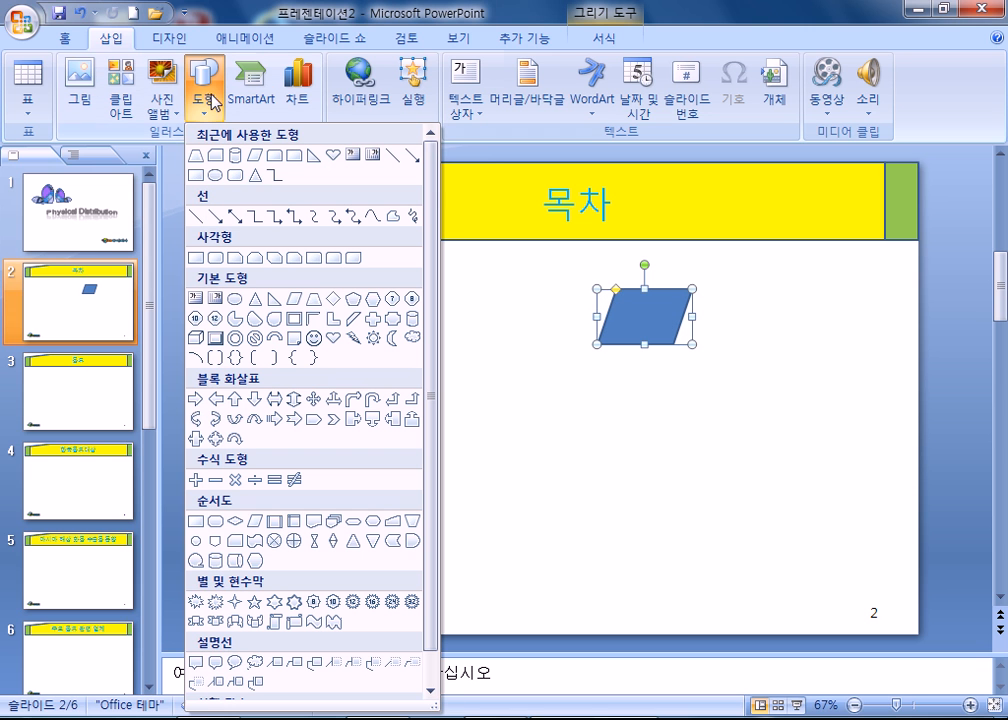
click(313, 300)
drag(478, 353, 716, 421)
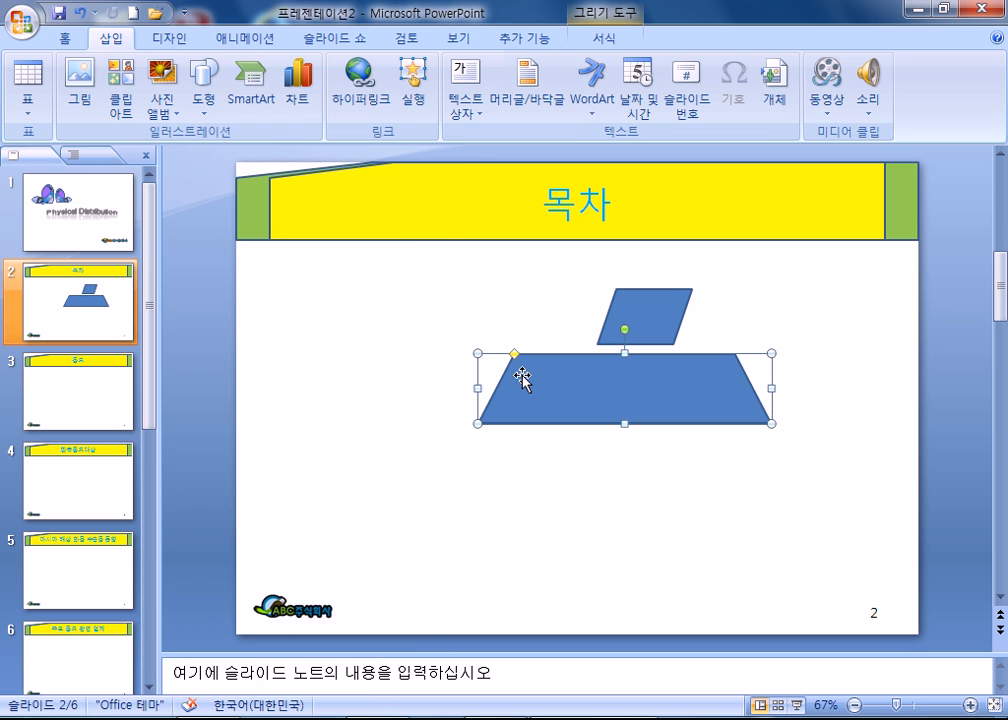
drag(514, 354, 463, 397)
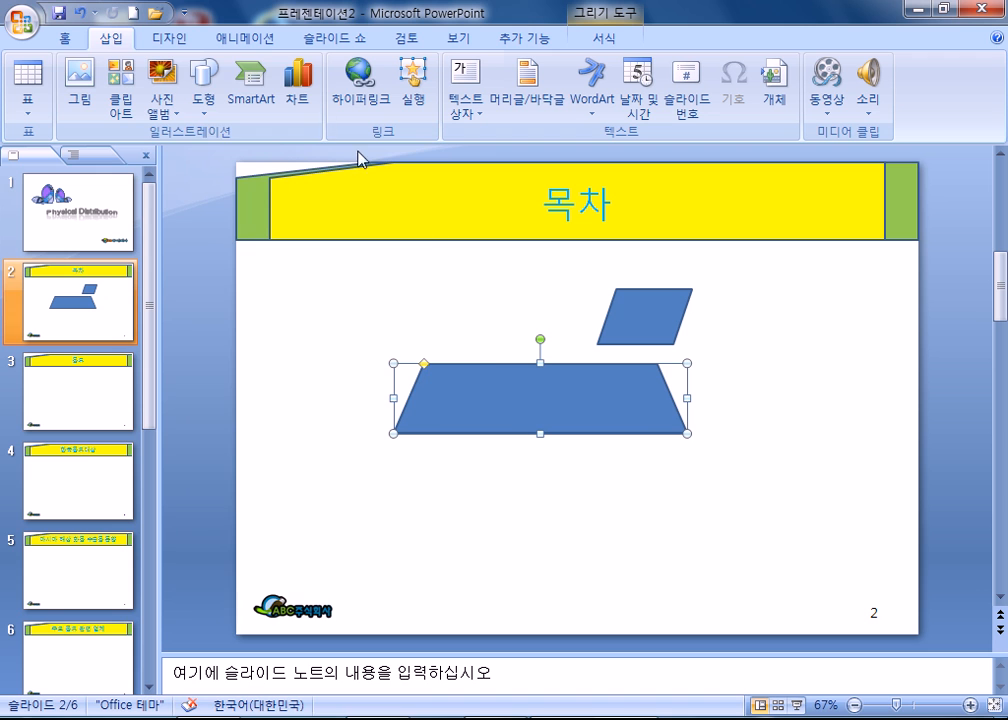
click(204, 92)
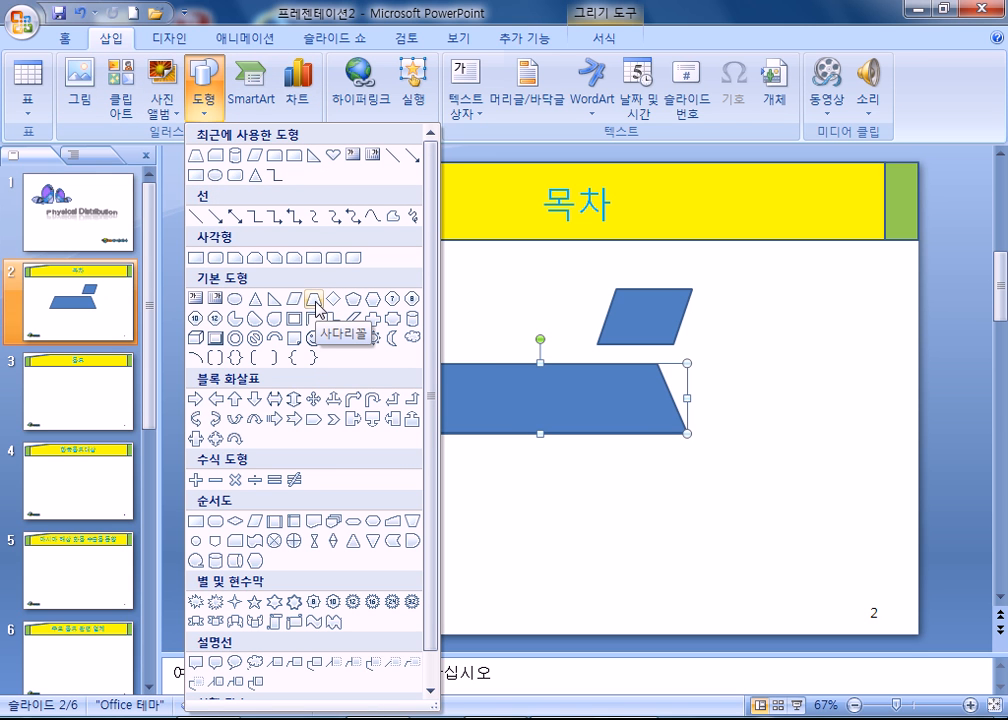
click(538, 405)
drag(694, 325, 495, 296)
drag(506, 404, 447, 394)
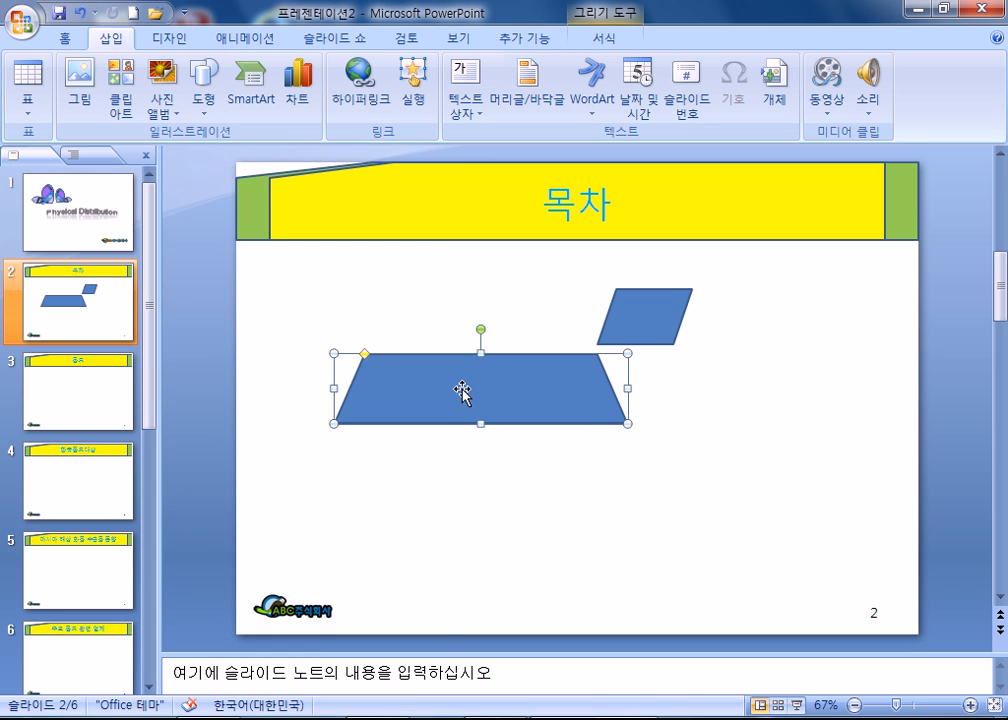
Add a small inverted trapezoid from the flowchart shapes at the upper left of the slide, with the wide trapezoid moved to its lower right
click(203, 92)
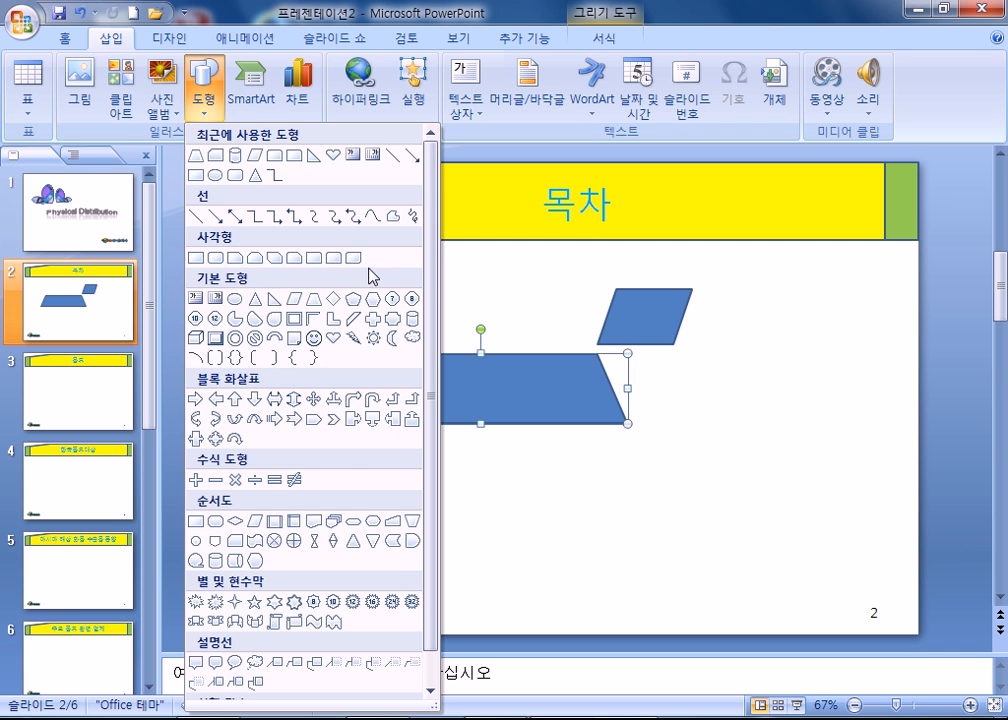
click(395, 545)
mouse_move(359, 447)
mouse_down()
mouse_move(452, 519)
mouse_move(481, 518)
mouse_move(452, 513)
mouse_move(404, 360)
mouse_up()
drag(470, 418, 540, 450)
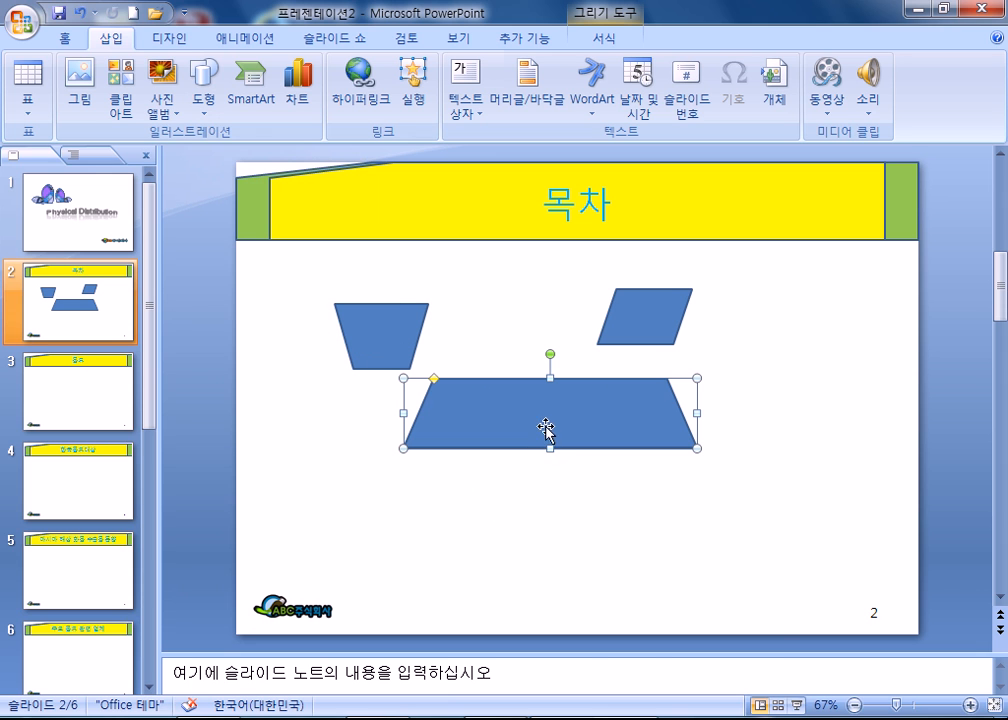
Bring the wide trapezoid to the front
right_click(548, 422)
mouse_move(640, 578)
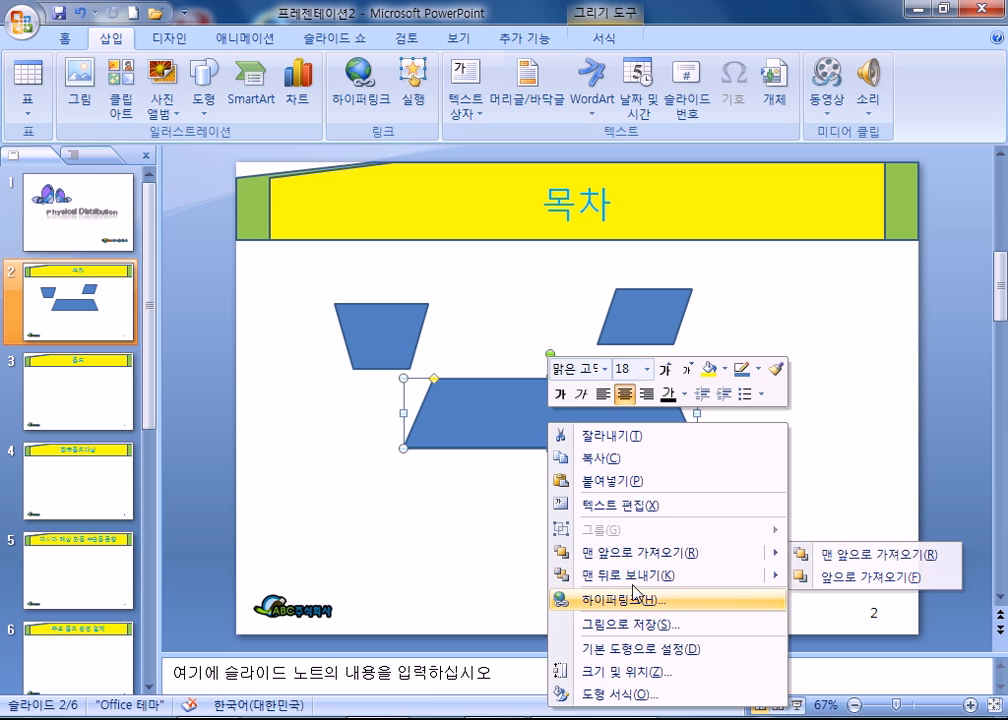
click(640, 552)
Delete the small parallelogram and move the wide trapezoid up so it overlaps the inverted trapezoid
click(627, 335)
key(Delete)
drag(569, 398, 546, 345)
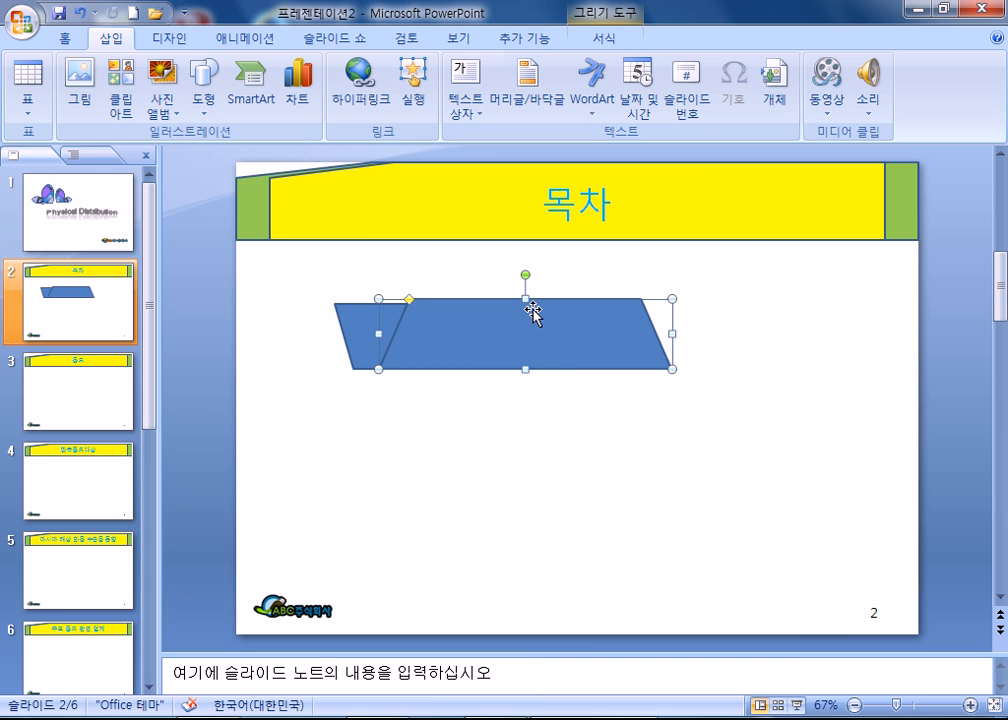
drag(523, 299, 521, 309)
Delete the wide trapezoid that overlaps the inverted trapezoid
click(522, 409)
click(529, 348)
key(Delete)
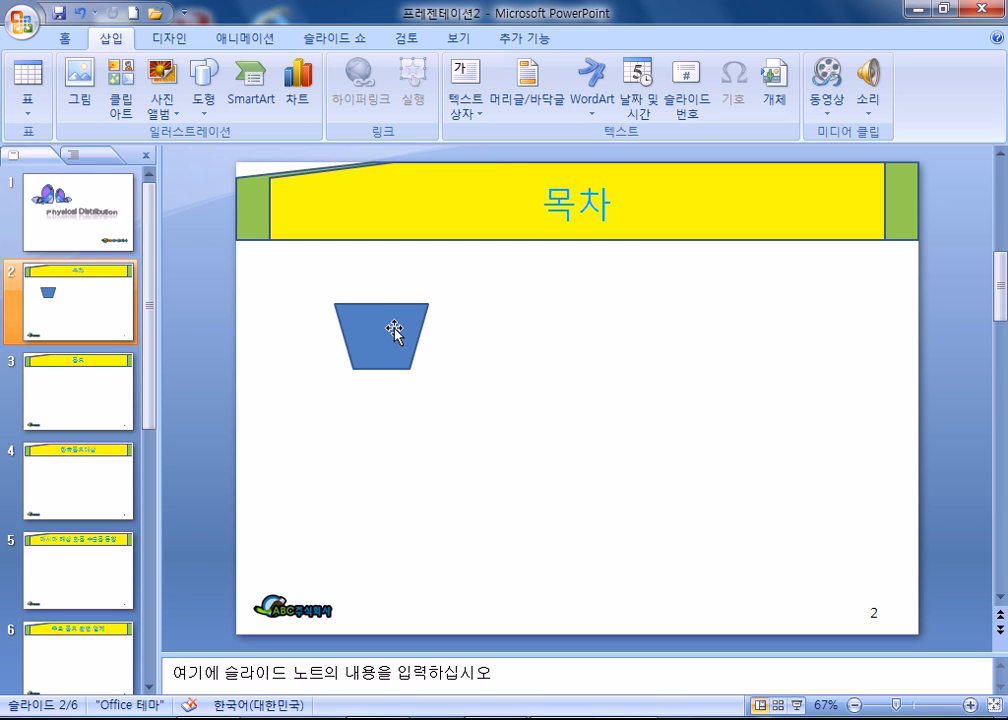
Reposition the inverted trapezoid slightly and draw a long parallelogram of equal height beside it, leaving a narrow slanted gap
click(390, 328)
drag(387, 326, 444, 326)
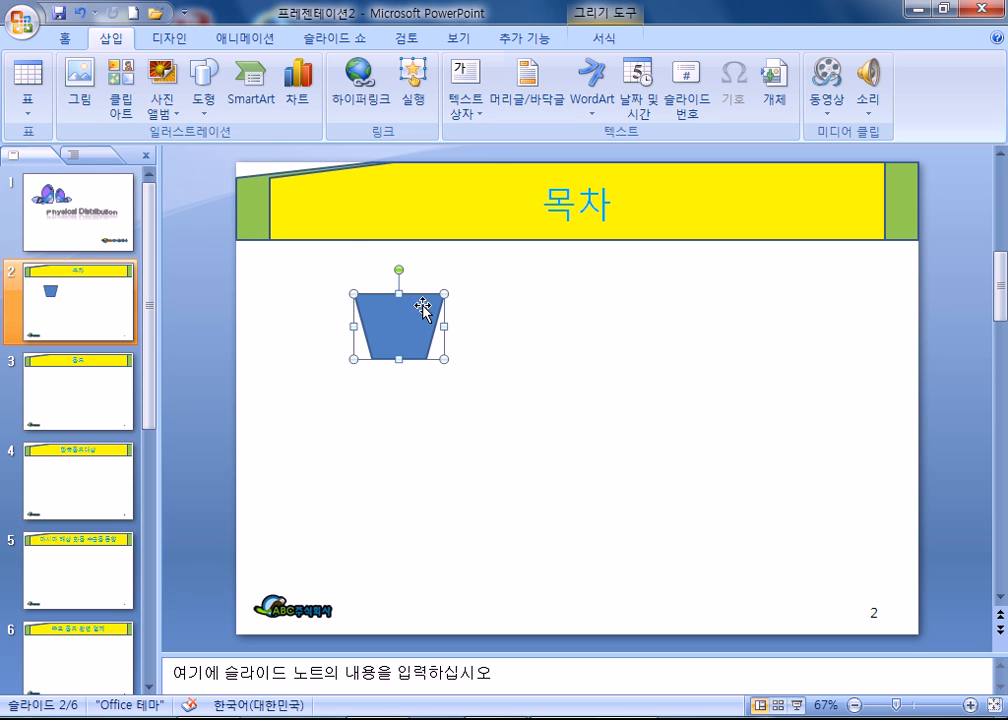
click(205, 97)
click(294, 297)
drag(445, 293, 793, 358)
mouse_move(709, 335)
mouse_down()
mouse_move(688, 331)
mouse_move(698, 330)
mouse_up()
click(694, 437)
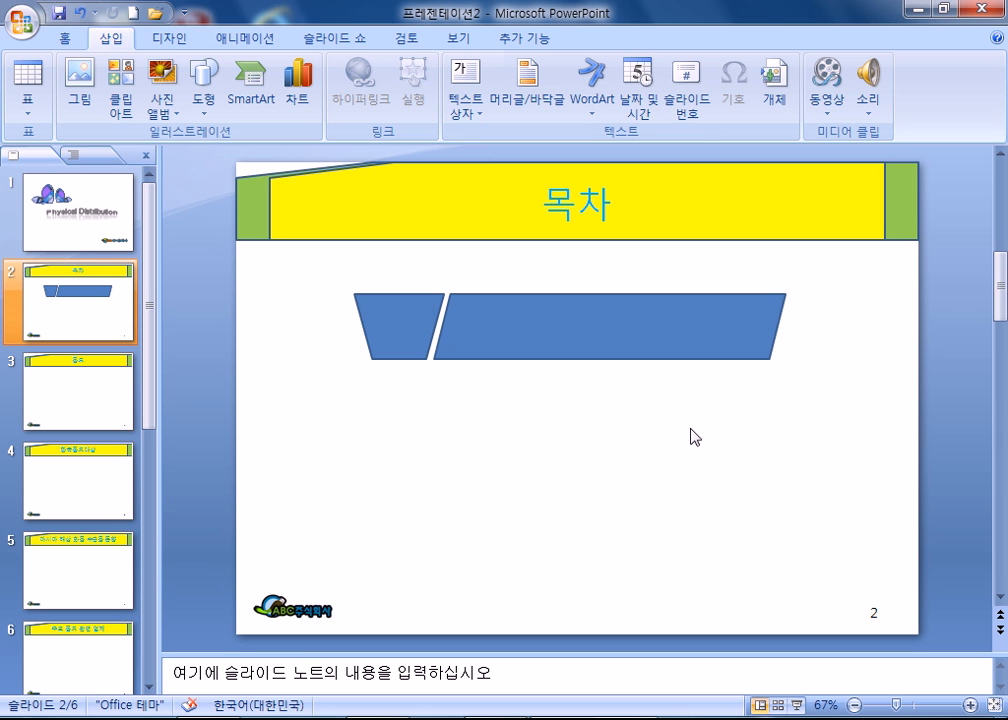
Narrow the inverted trapezoid and move the long parallelogram against its slanted edge to close the gap
click(360, 328)
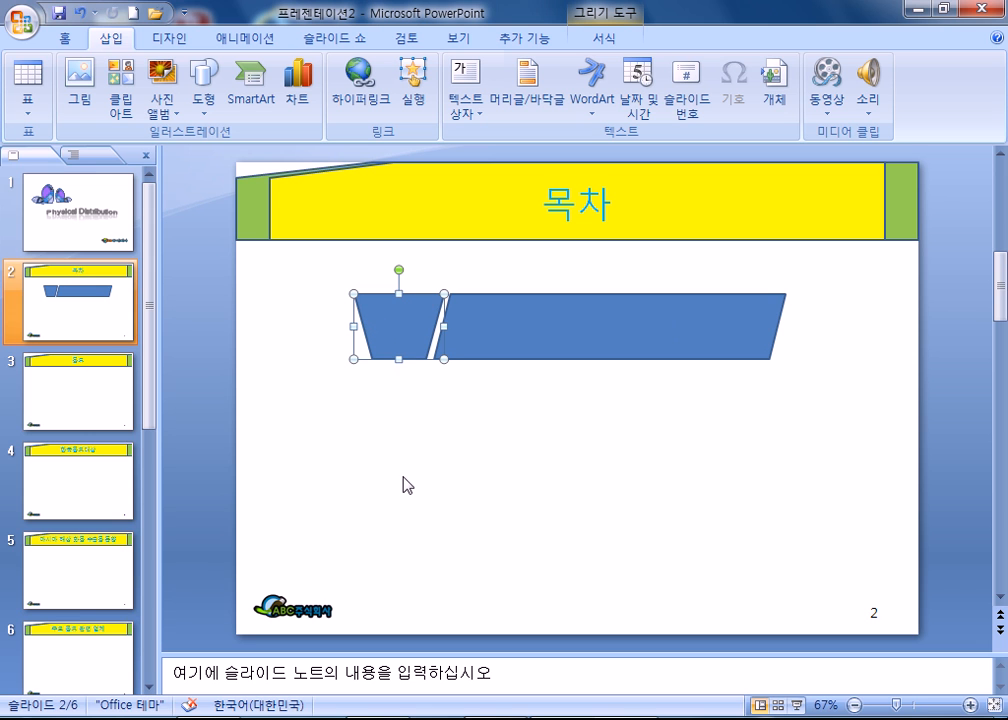
drag(446, 326, 433, 331)
click(416, 414)
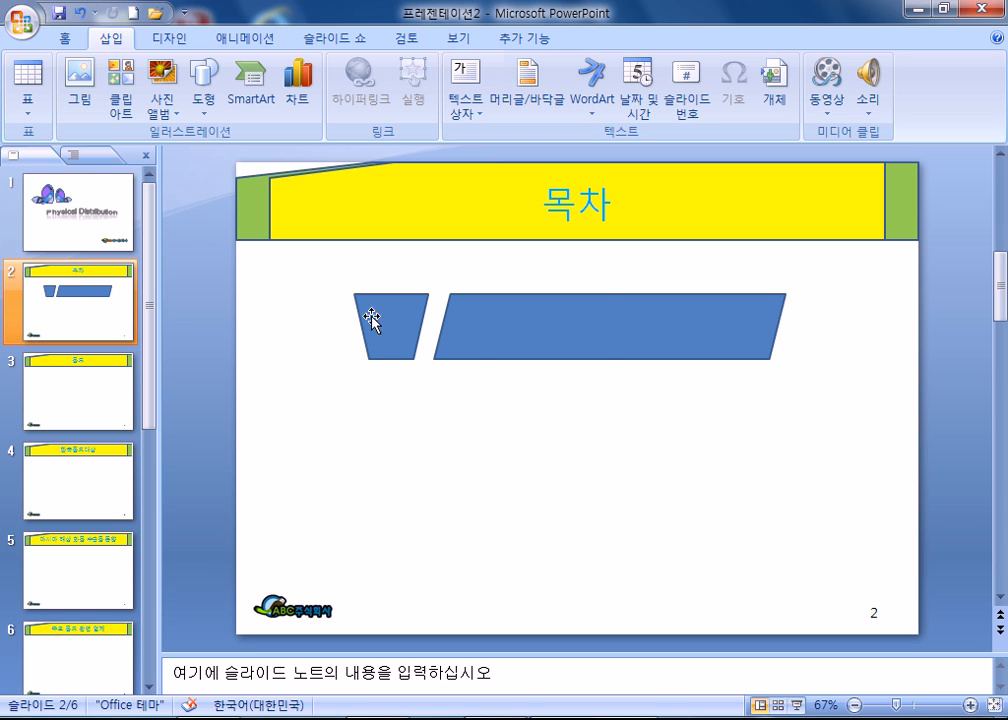
drag(471, 341, 449, 338)
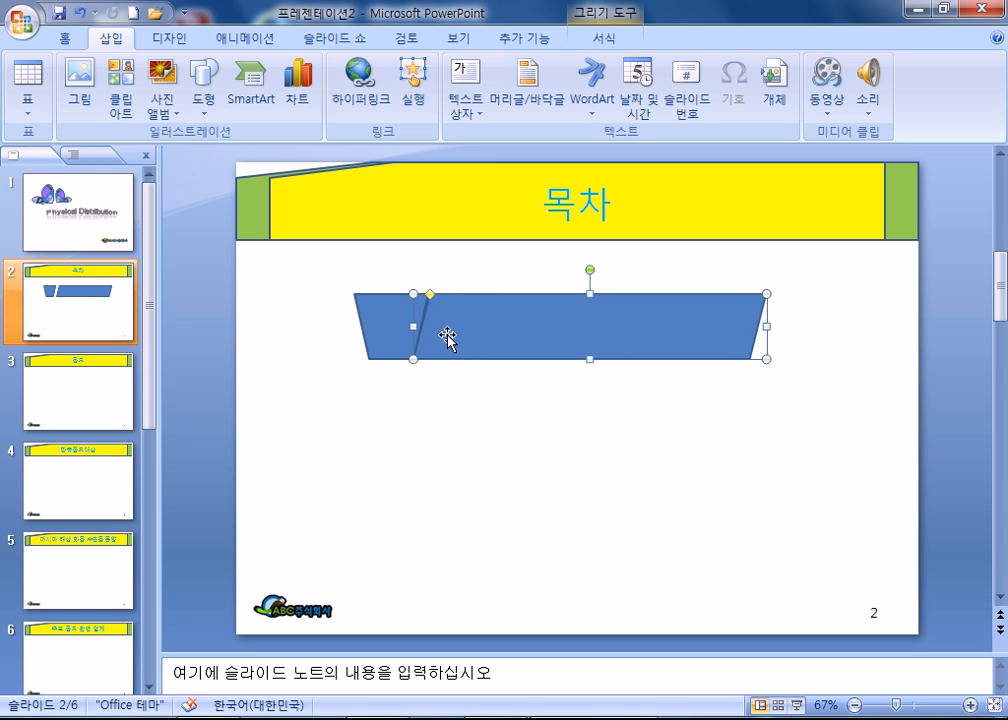
click(511, 437)
Move the trapezoid and parallelogram together toward the slide's upper-left area and reduce the height of both to 2.4 cm
drag(300, 263, 781, 424)
drag(592, 331, 533, 317)
click(533, 416)
drag(293, 366, 812, 266)
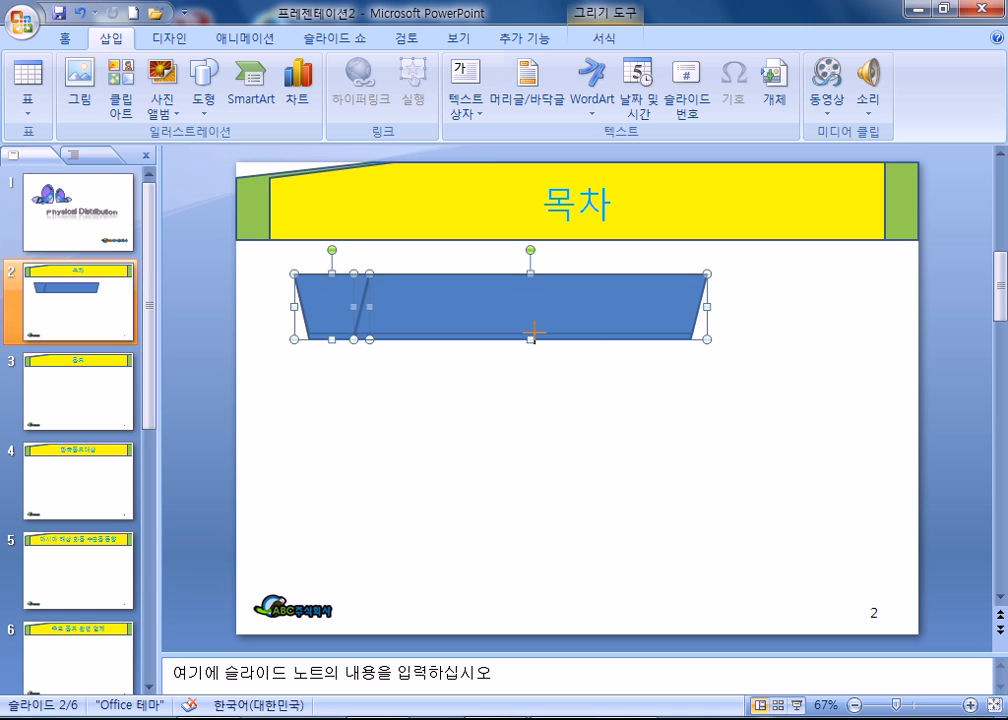
click(337, 315)
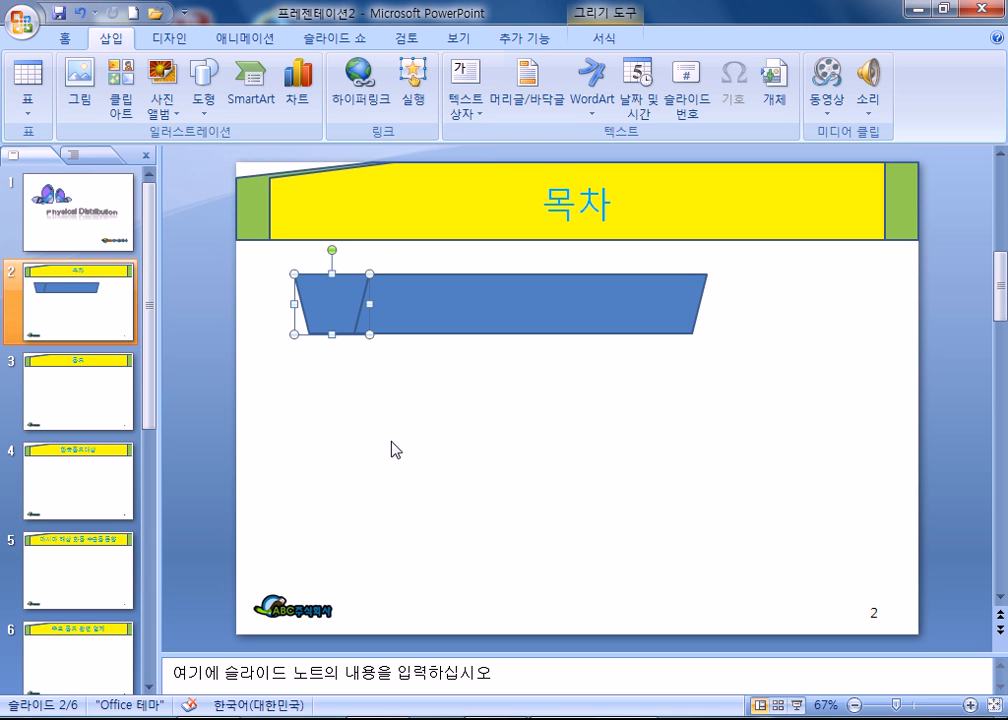
click(335, 396)
click(329, 321)
click(205, 85)
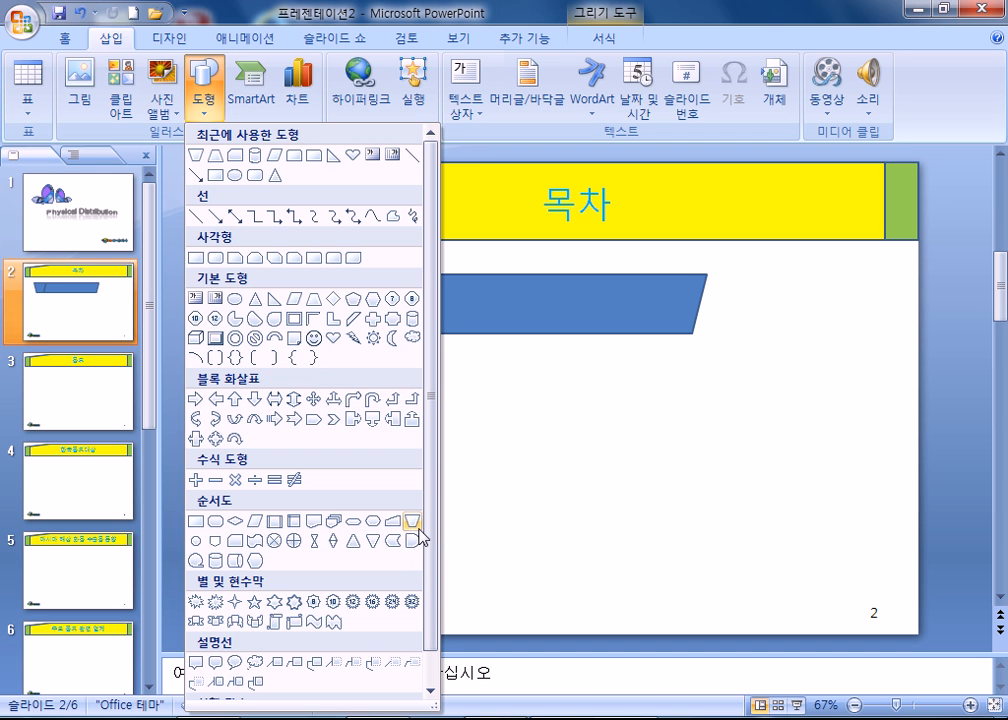
click(562, 412)
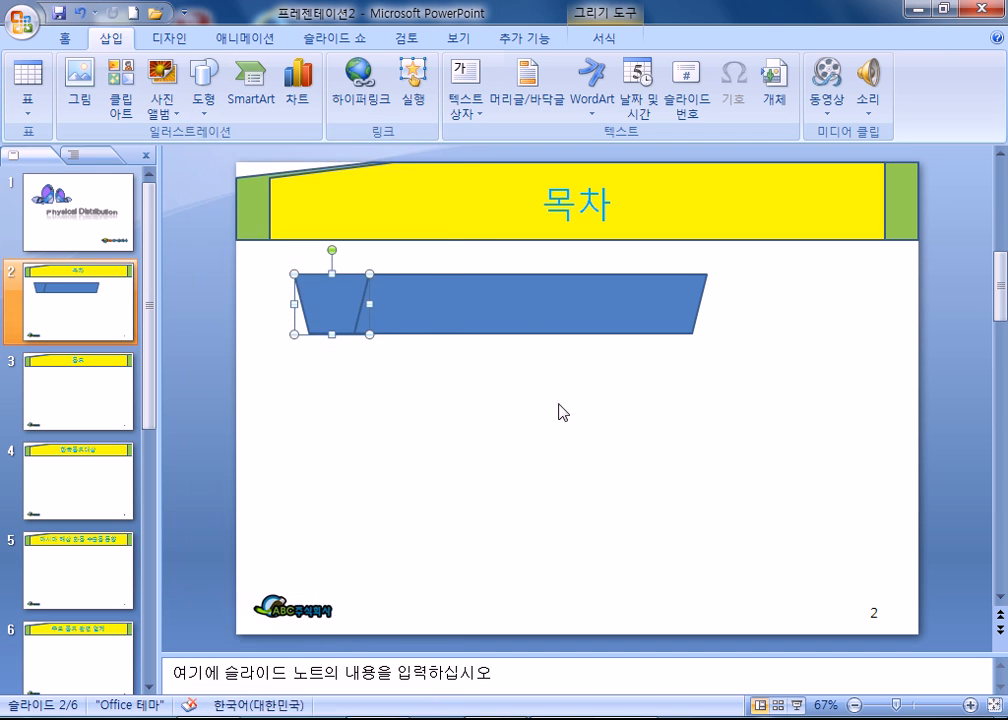
click(532, 403)
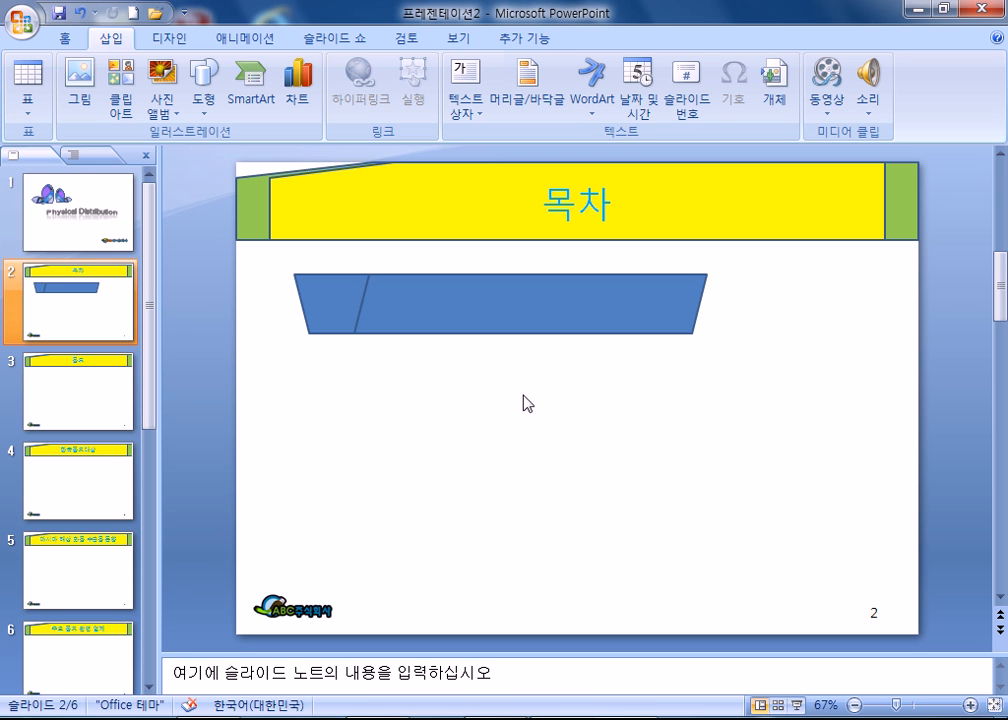
Set the inverted trapezoid's text format to the 돋움 font, size 24, in black
click(325, 311)
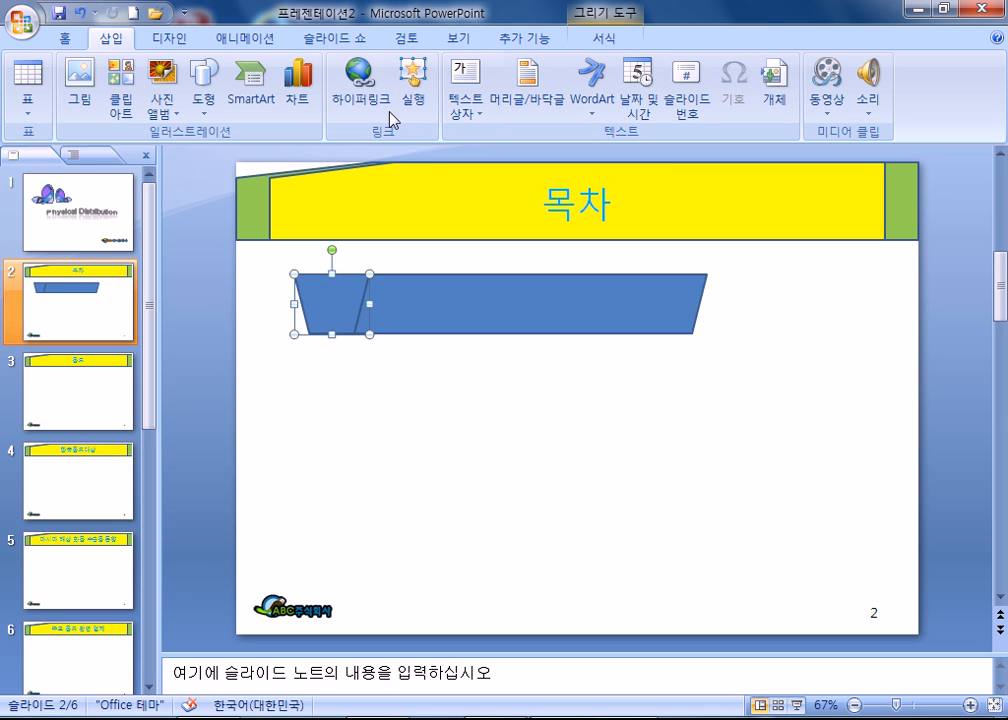
click(66, 38)
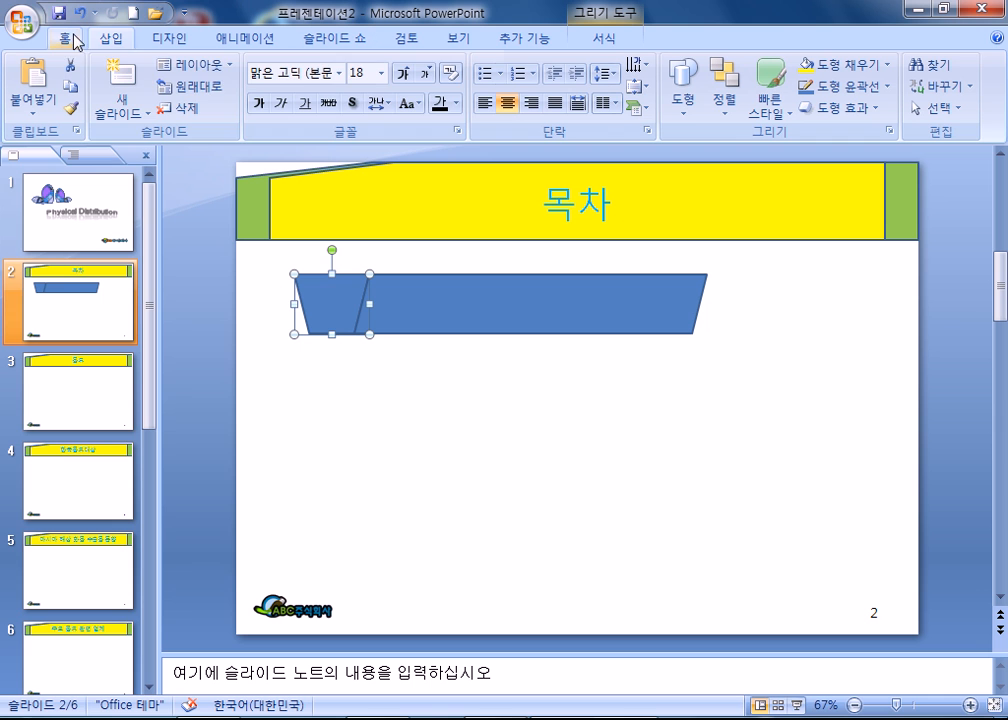
click(340, 74)
click(263, 234)
click(424, 76)
double_click(410, 77)
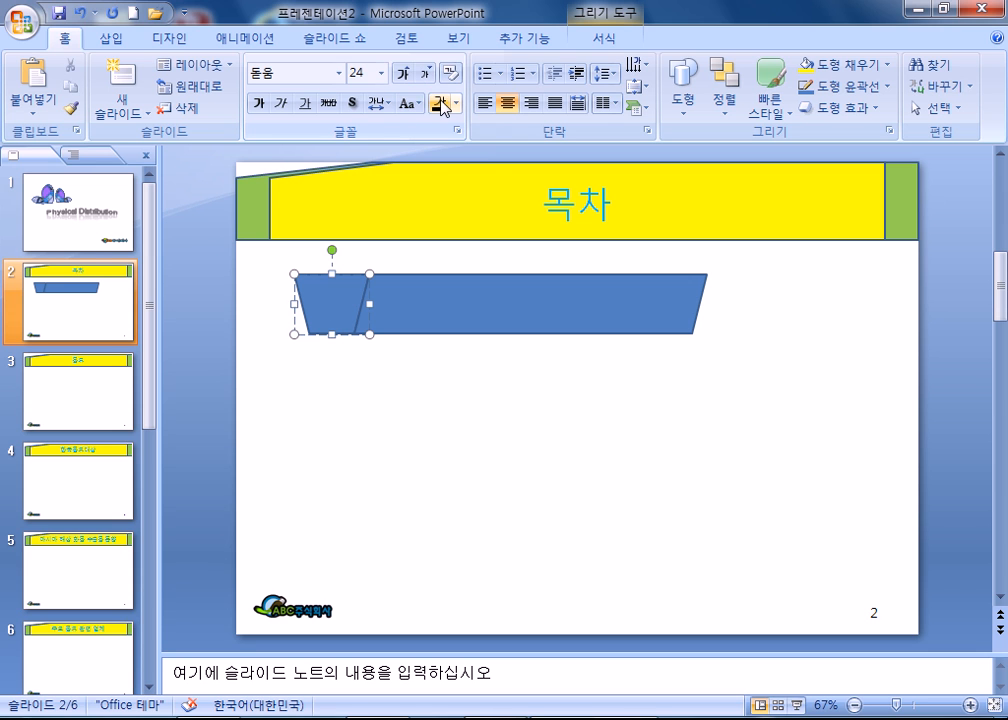
click(396, 410)
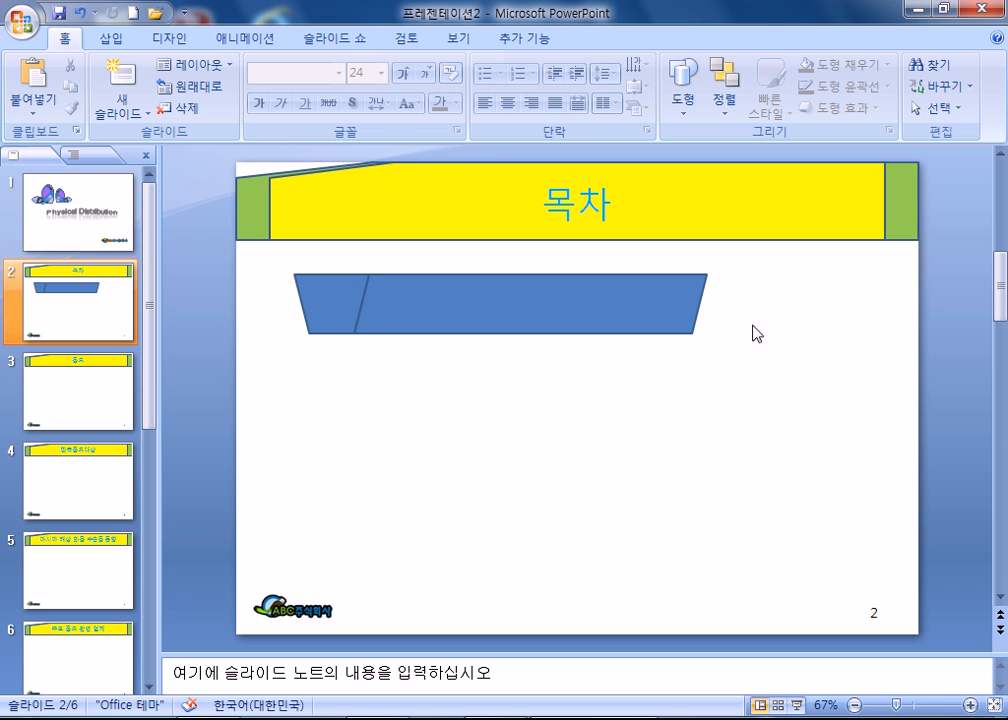
Draw a wide inverted trapezoid from the flowchart shapes below the existing row
click(110, 38)
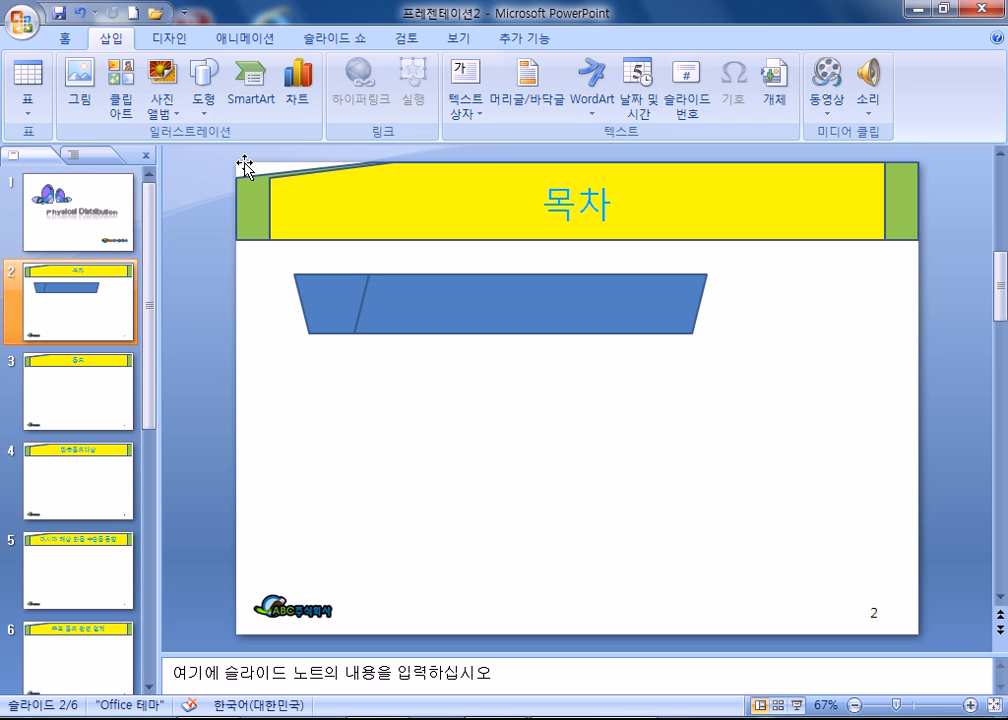
click(206, 100)
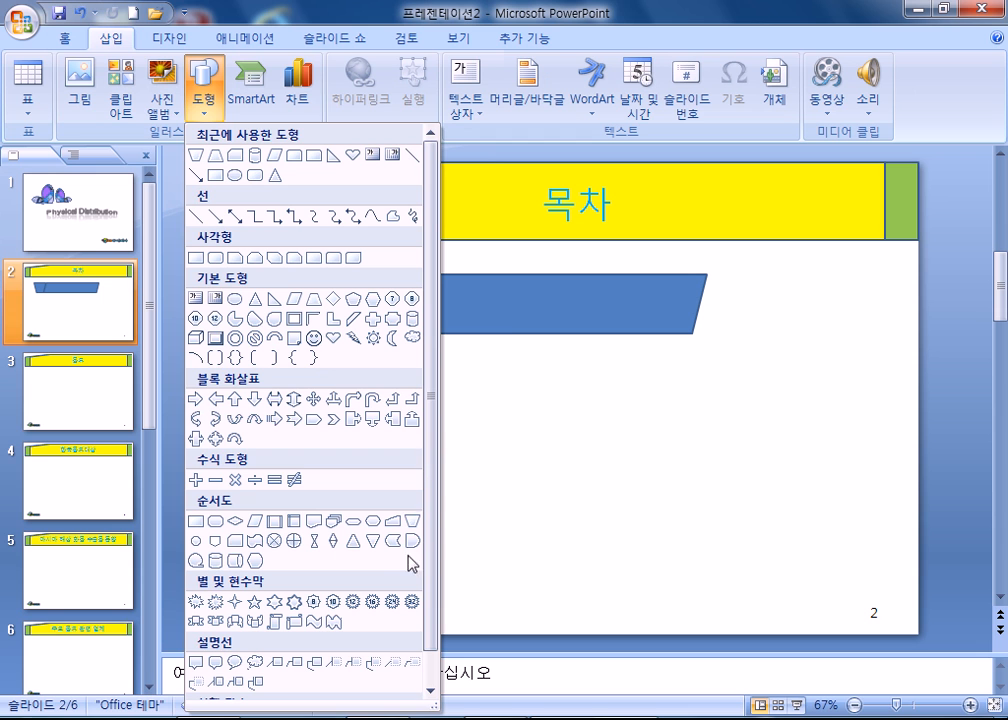
click(412, 521)
drag(486, 378, 801, 413)
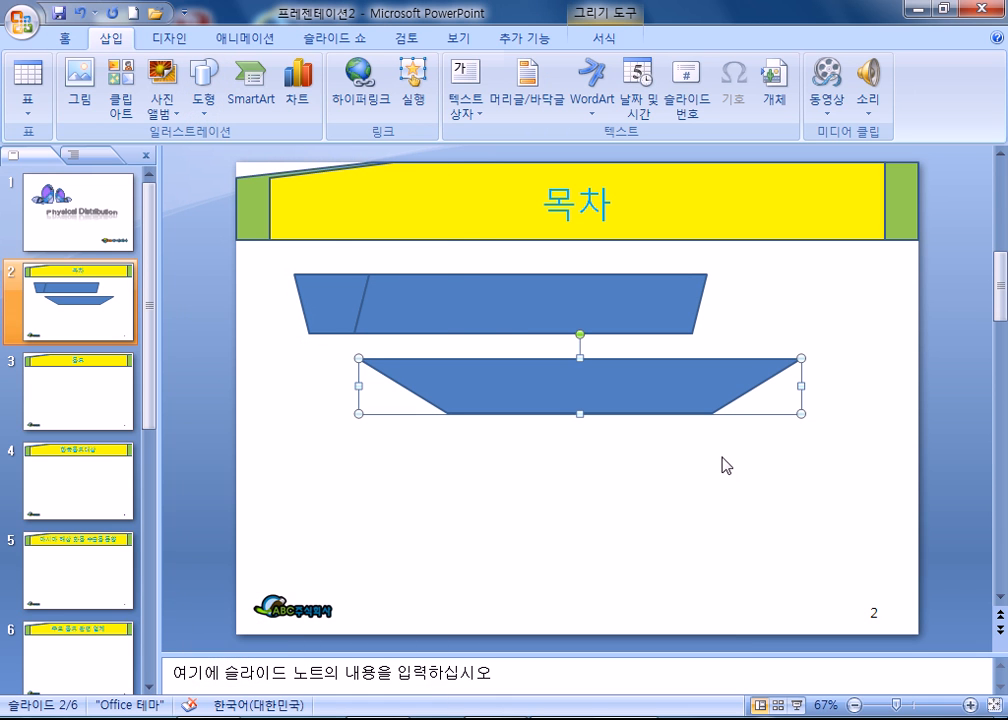
click(340, 300)
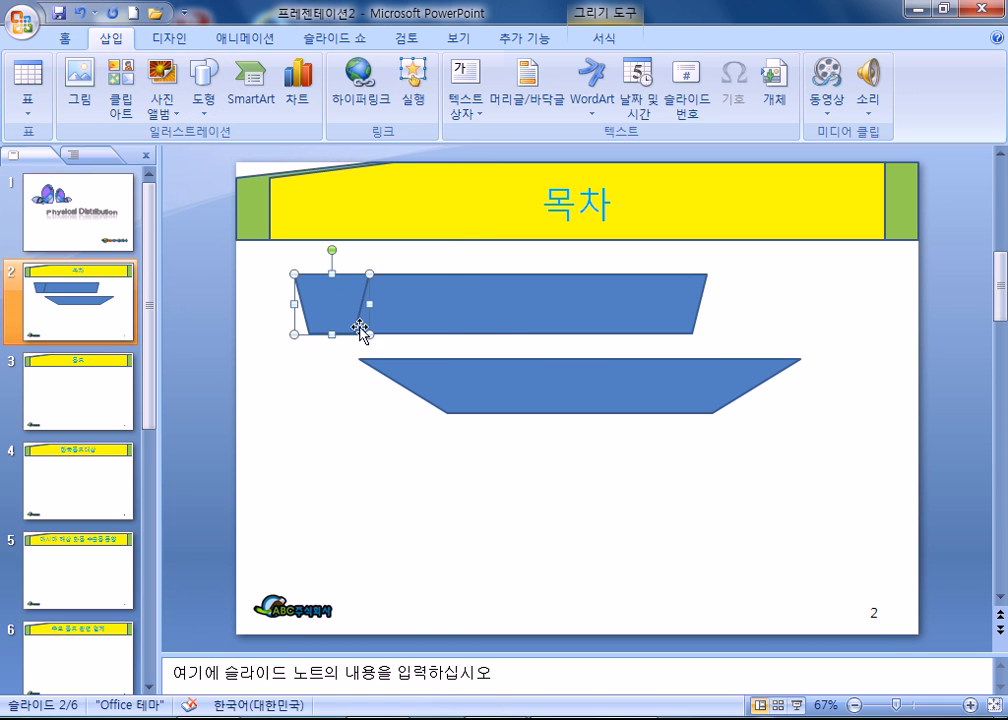
Narrow the wide inverted trapezoid below the row into a small one and delete it
click(717, 372)
drag(801, 385, 359, 378)
click(481, 460)
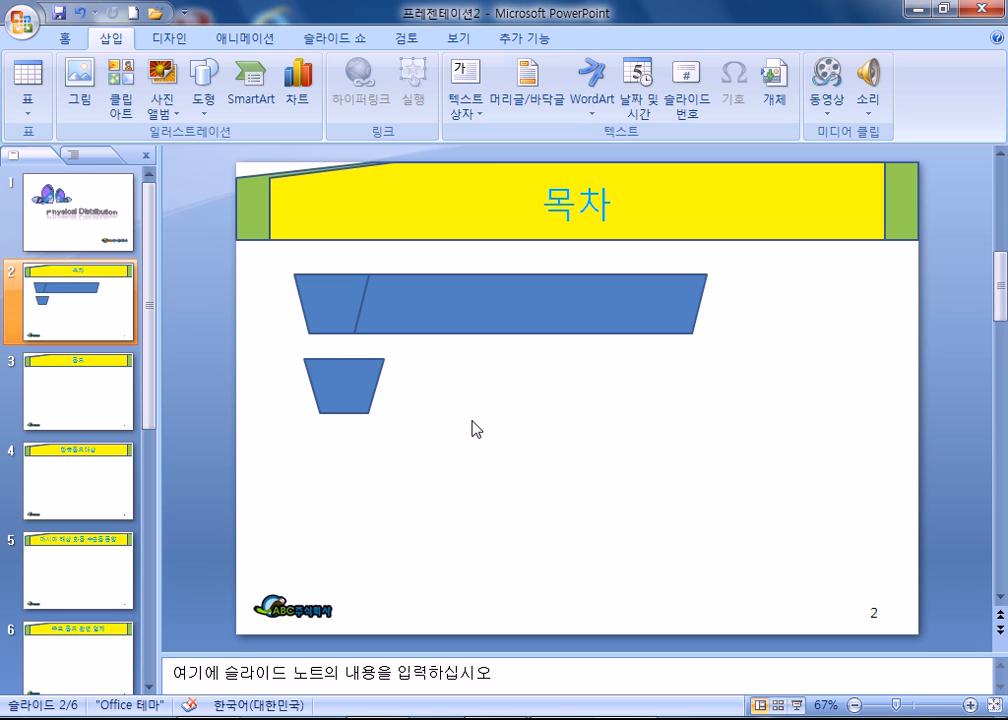
click(355, 400)
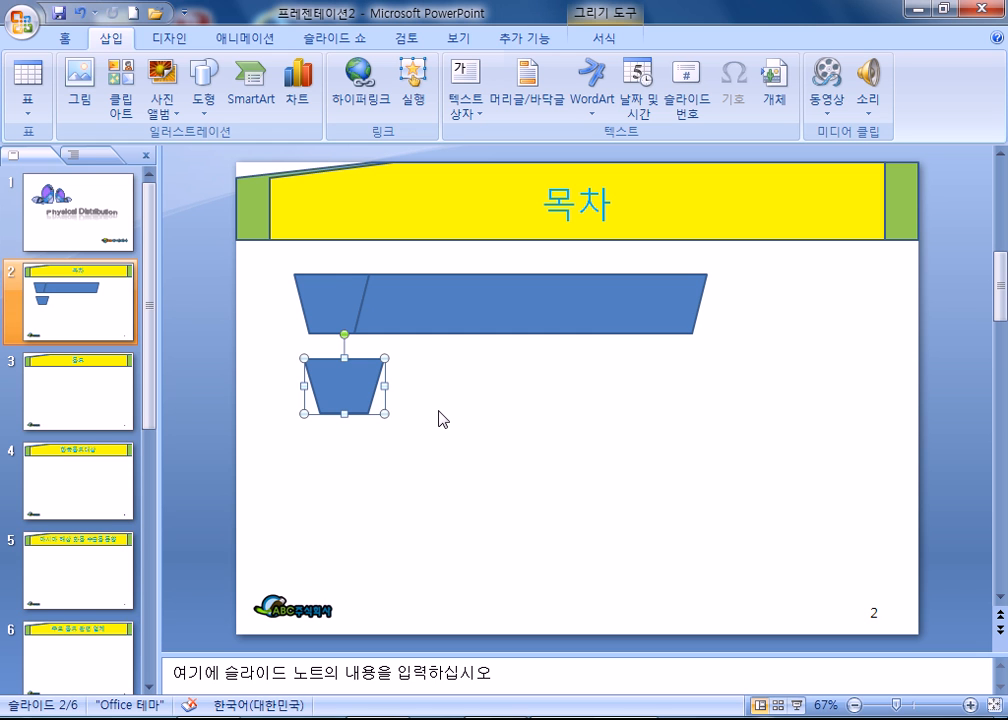
key(Delete)
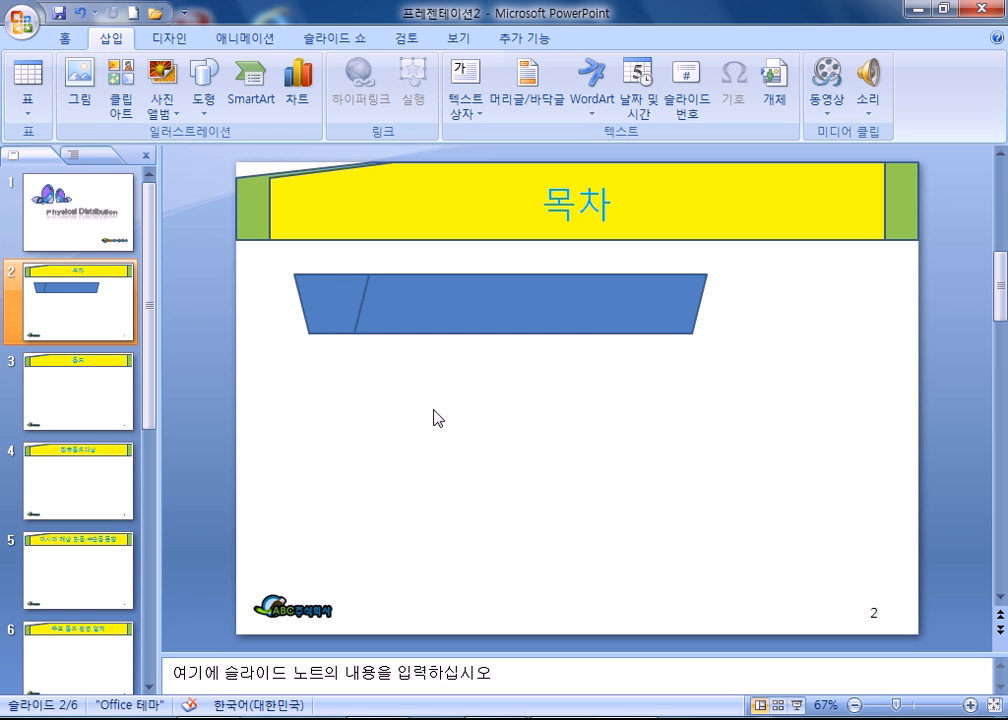
Draw a long parallelogram about 18.4 cm wide and 2.6 cm high below the existing row
click(203, 95)
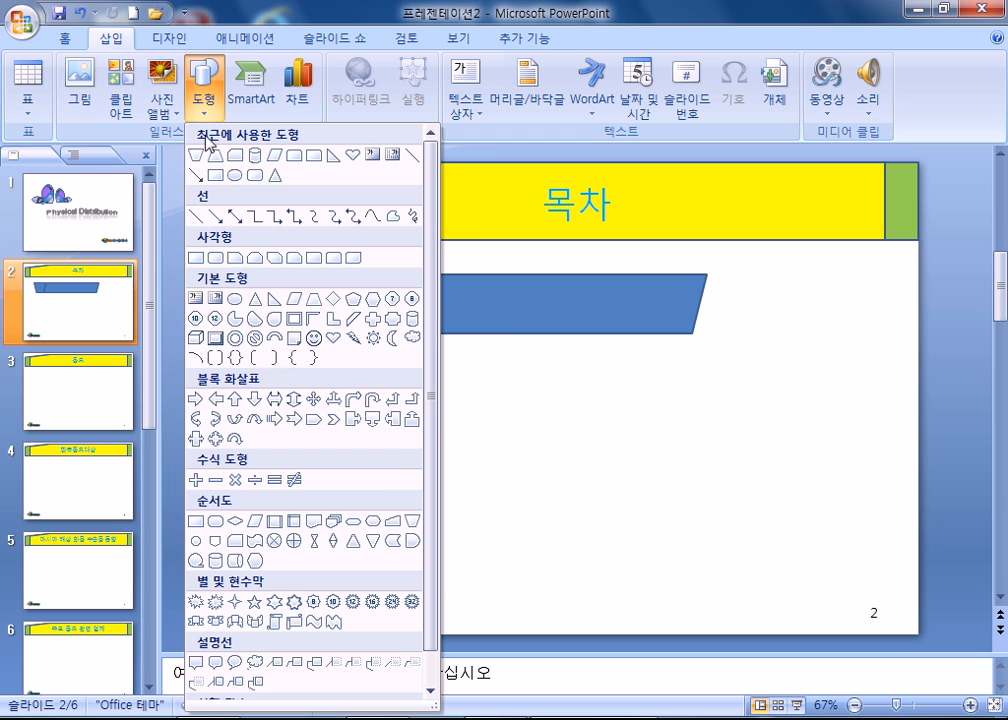
click(315, 298)
mouse_move(400, 400)
mouse_down()
mouse_move(812, 396)
mouse_move(835, 477)
mouse_move(856, 464)
mouse_up()
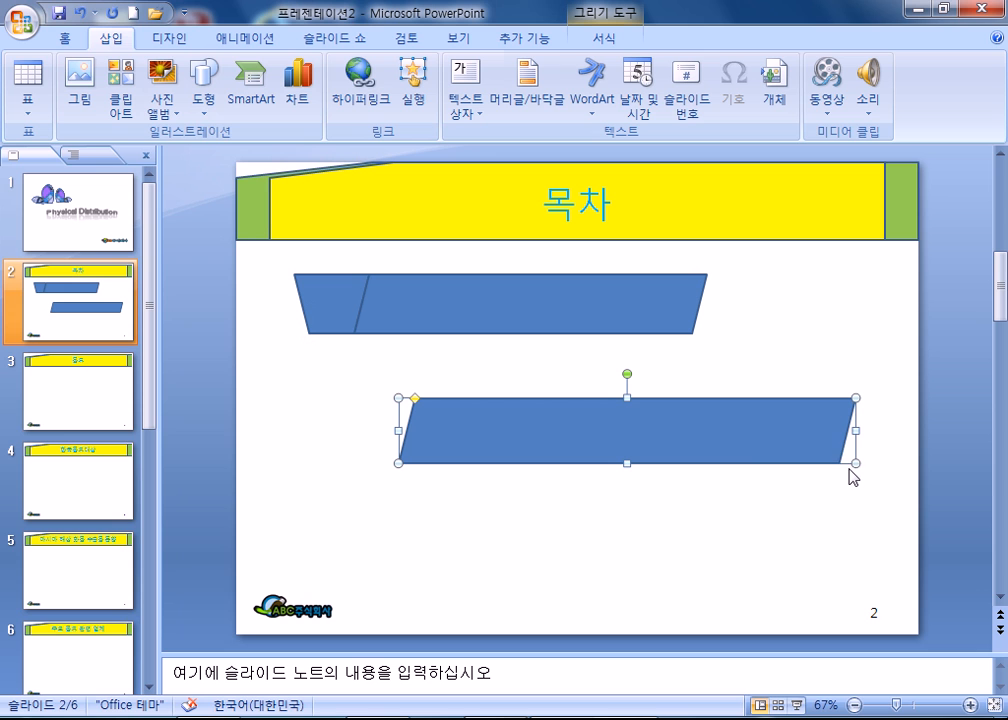
Preview a horizontal flip on the lower parallelogram and delete that shape
double_click(699, 442)
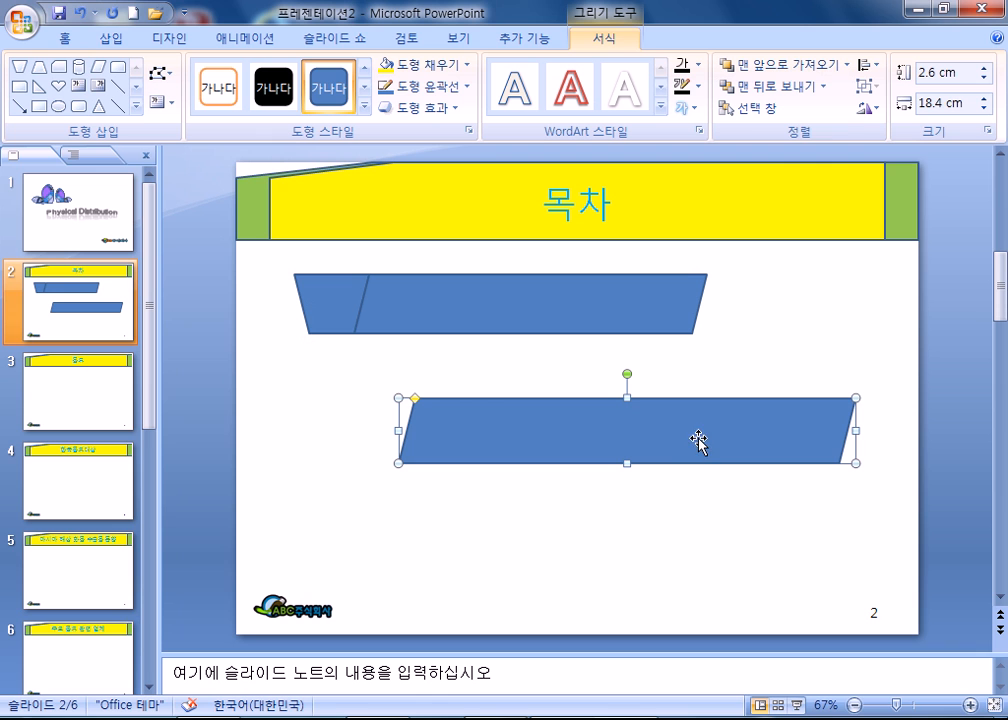
click(865, 107)
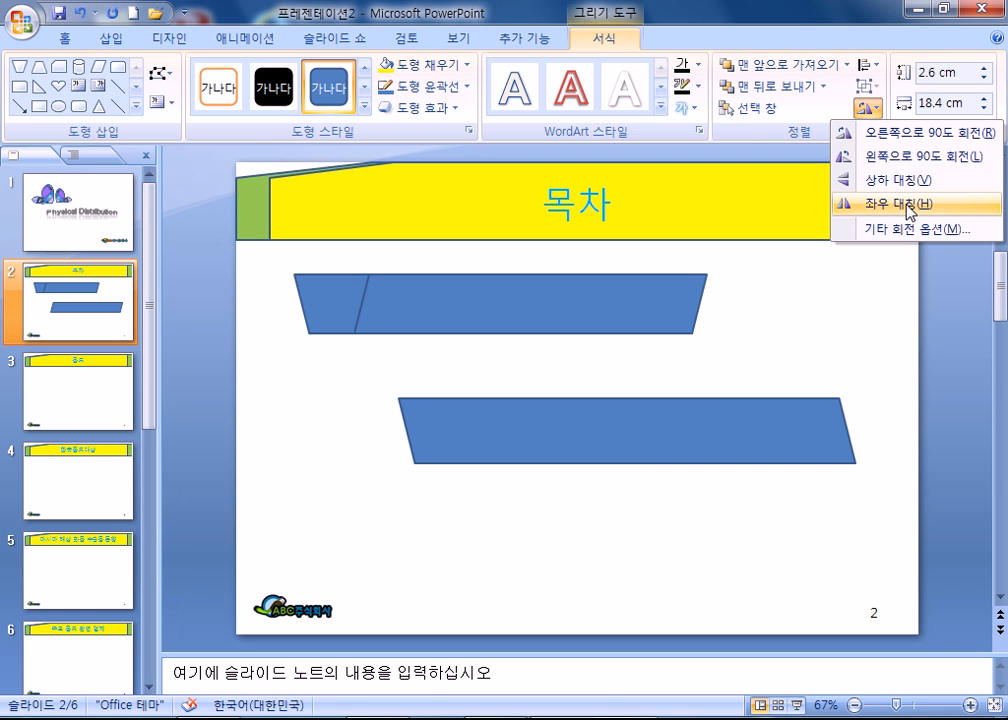
click(901, 333)
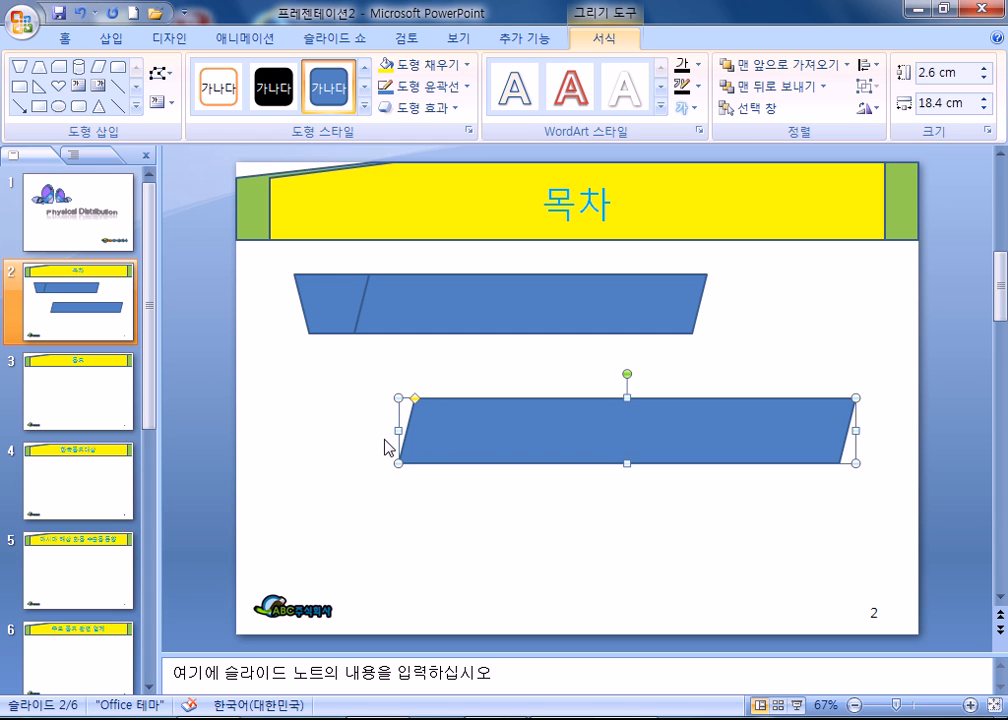
key(Delete)
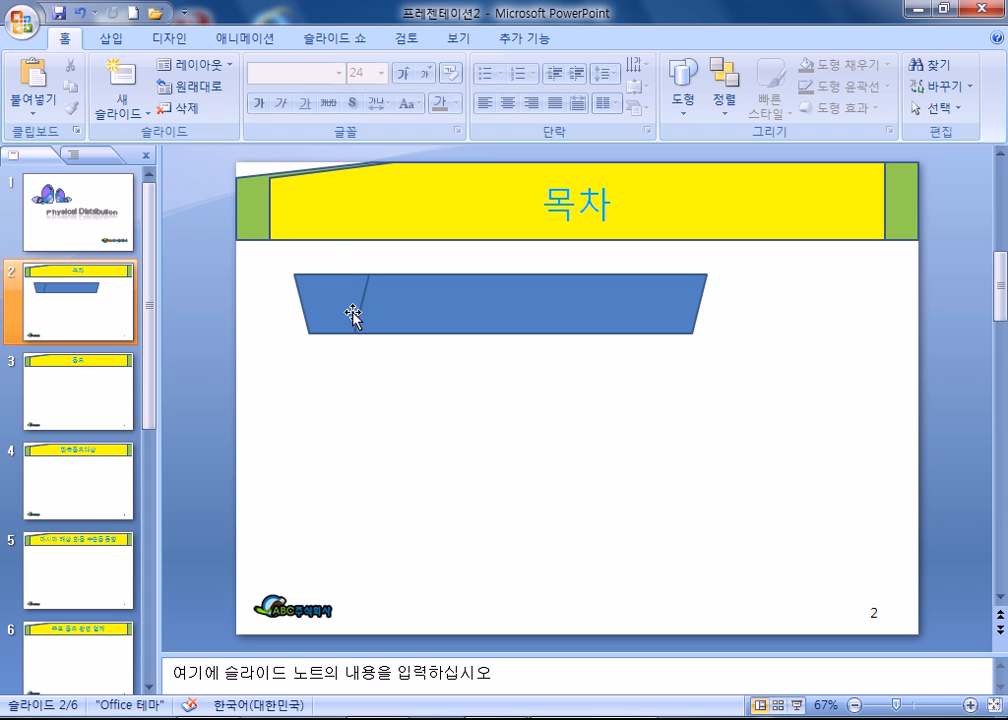
Fill the inverted trapezoid with the standard light blue and the parallelogram beside it with a pale blue theme tint
click(353, 315)
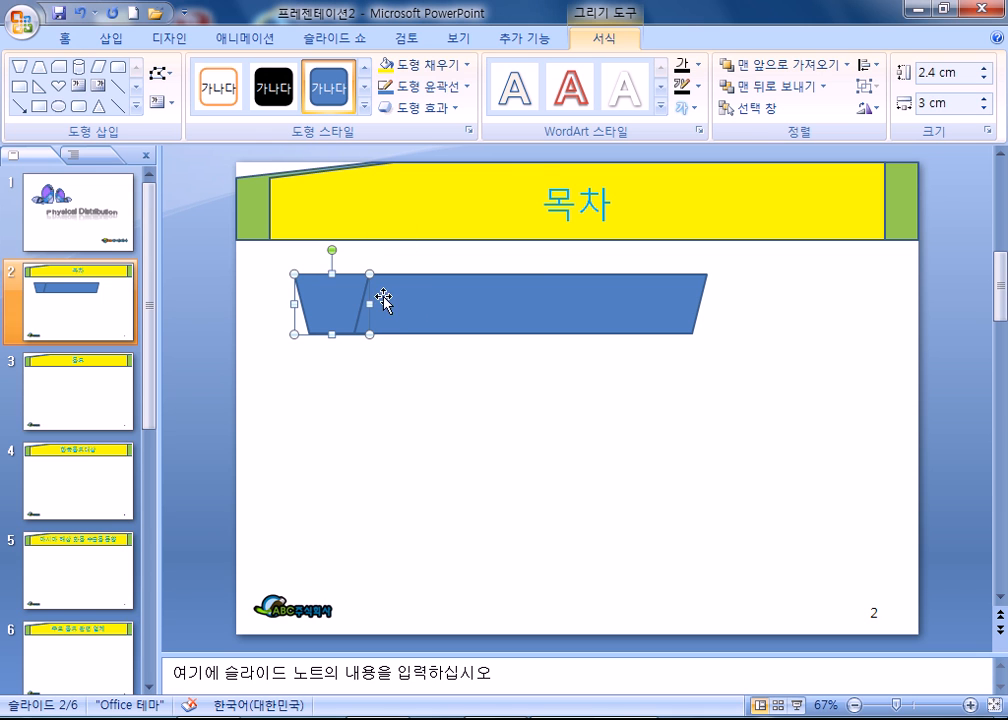
click(452, 64)
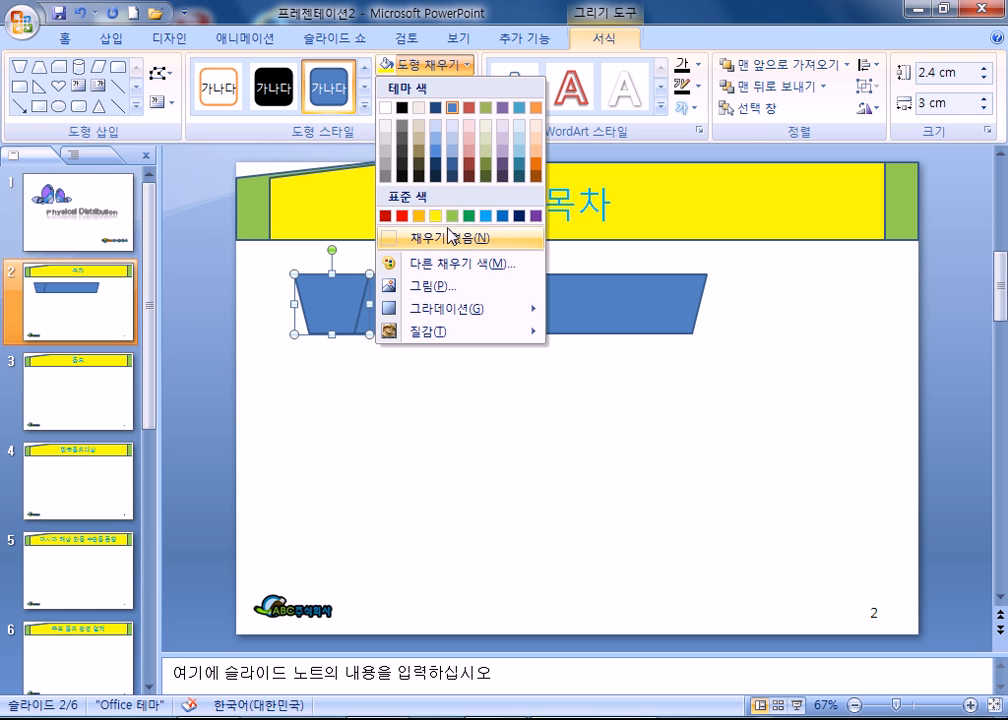
click(487, 302)
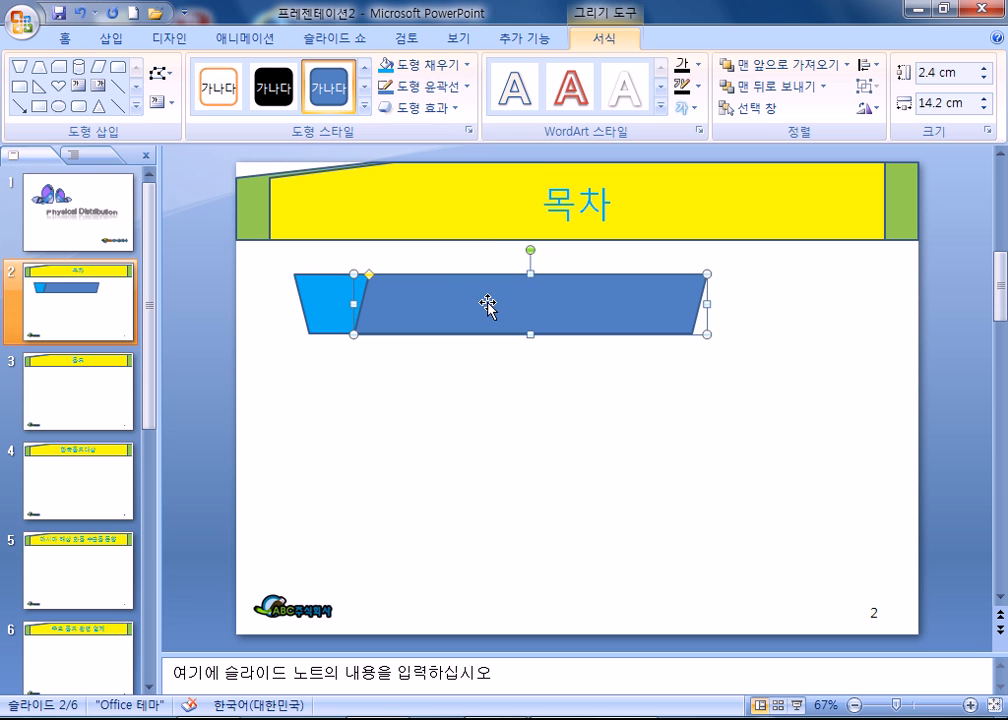
click(440, 64)
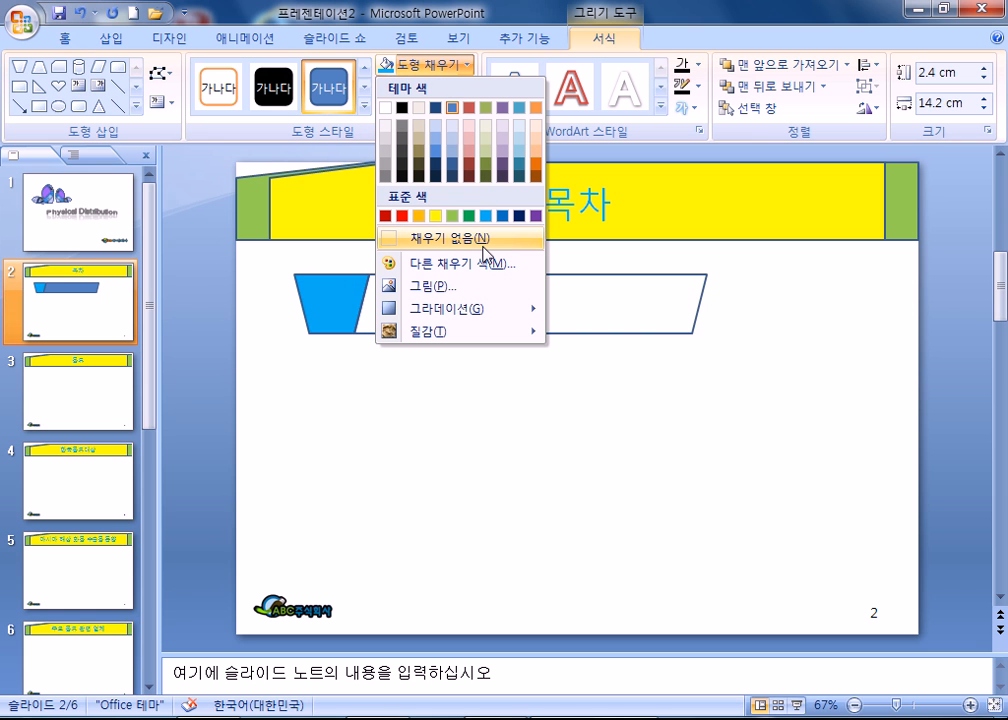
click(457, 148)
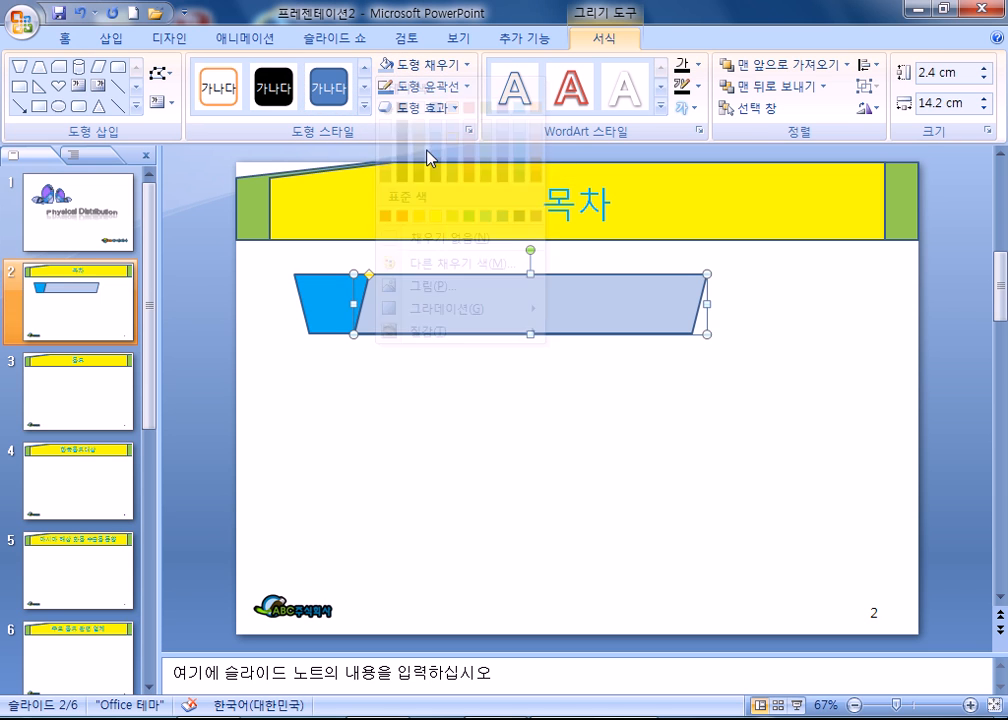
Enter the number 1 in the light blue inverted trapezoid
click(333, 292)
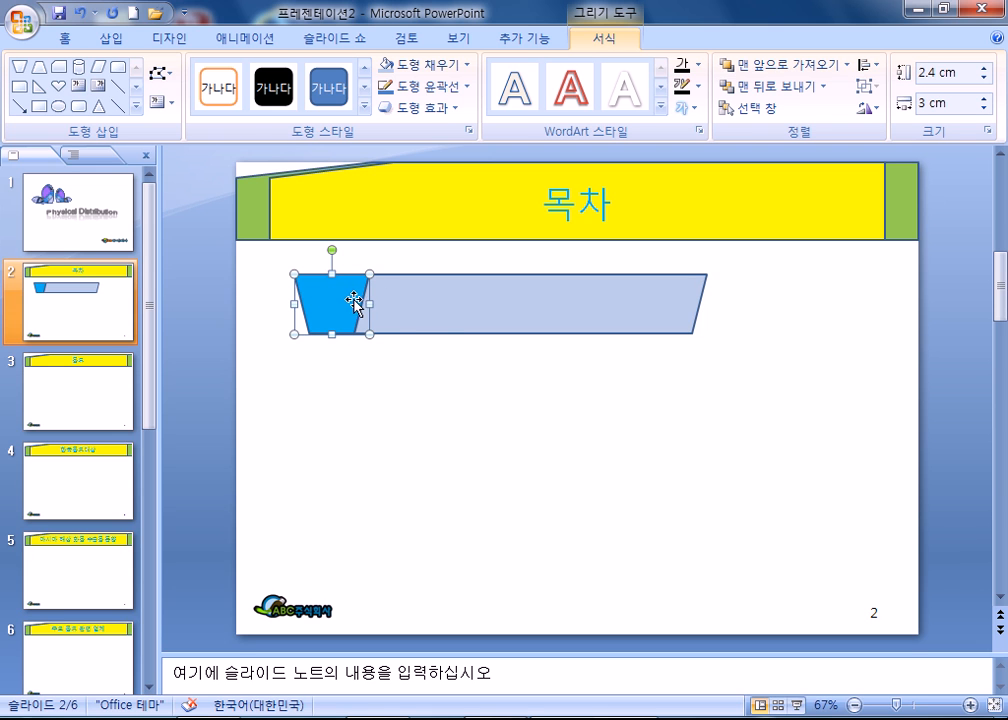
text(1)
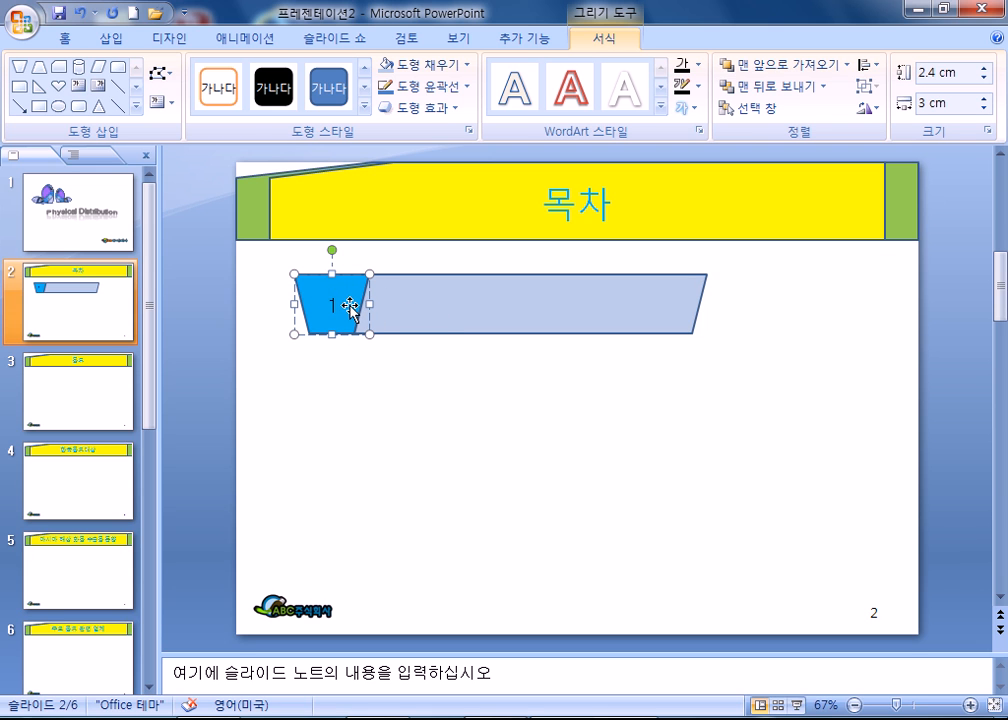
click(414, 300)
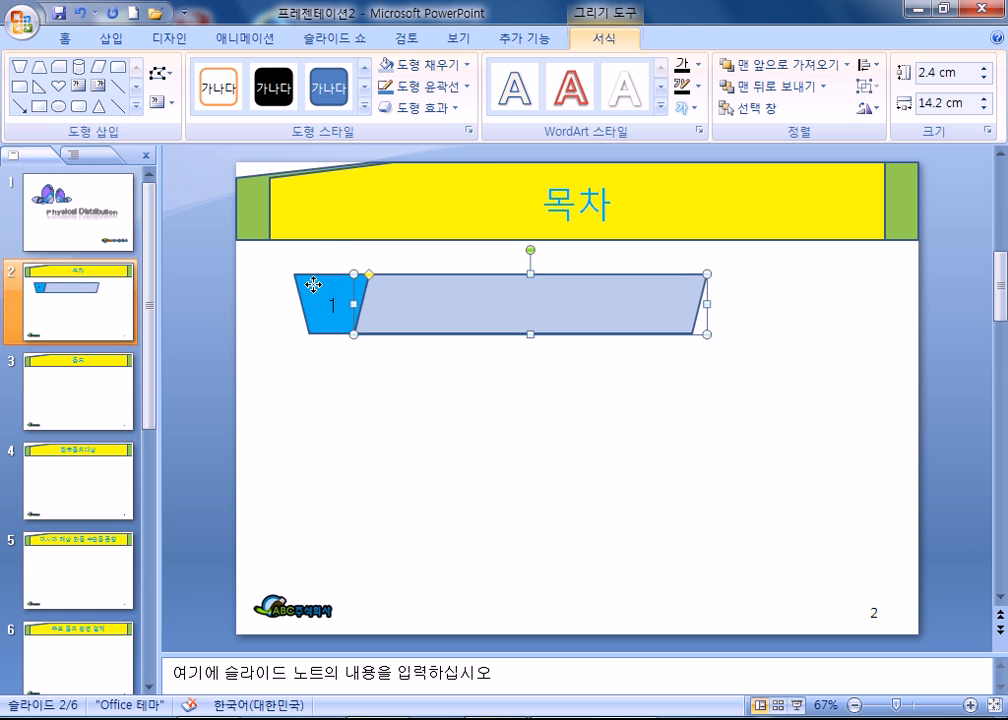
Copy the inverted trapezoid's formatting onto the long parallelogram with Format Painter
click(306, 286)
click(80, 38)
click(71, 107)
click(432, 297)
click(457, 403)
Fill the long parallelogram with the pale blue theme tint
double_click(479, 297)
click(430, 63)
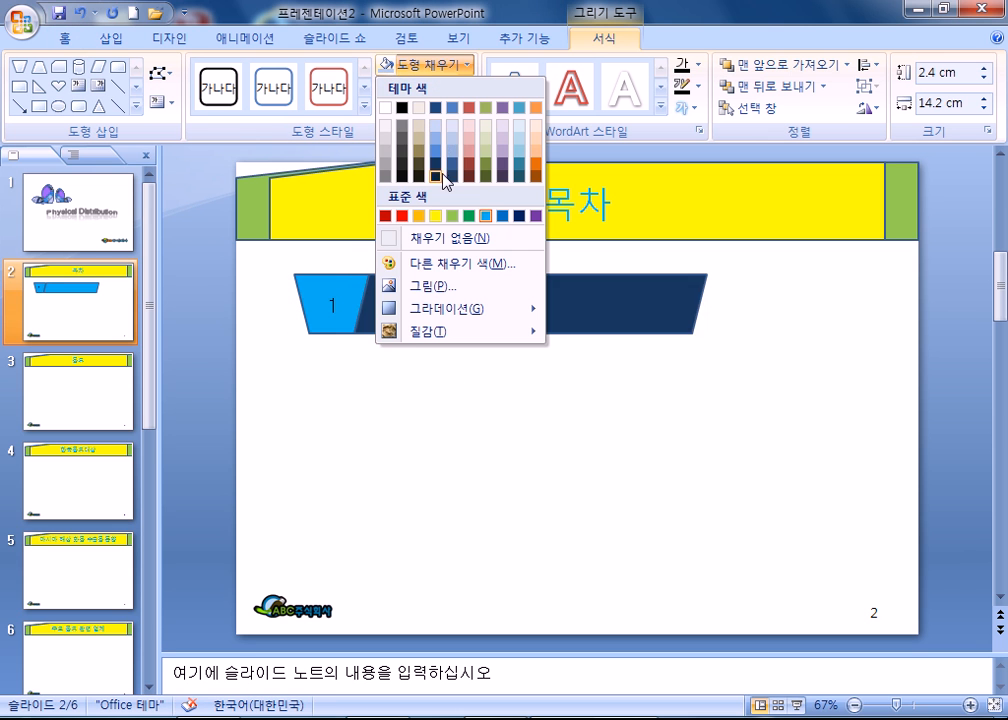
click(455, 140)
click(427, 391)
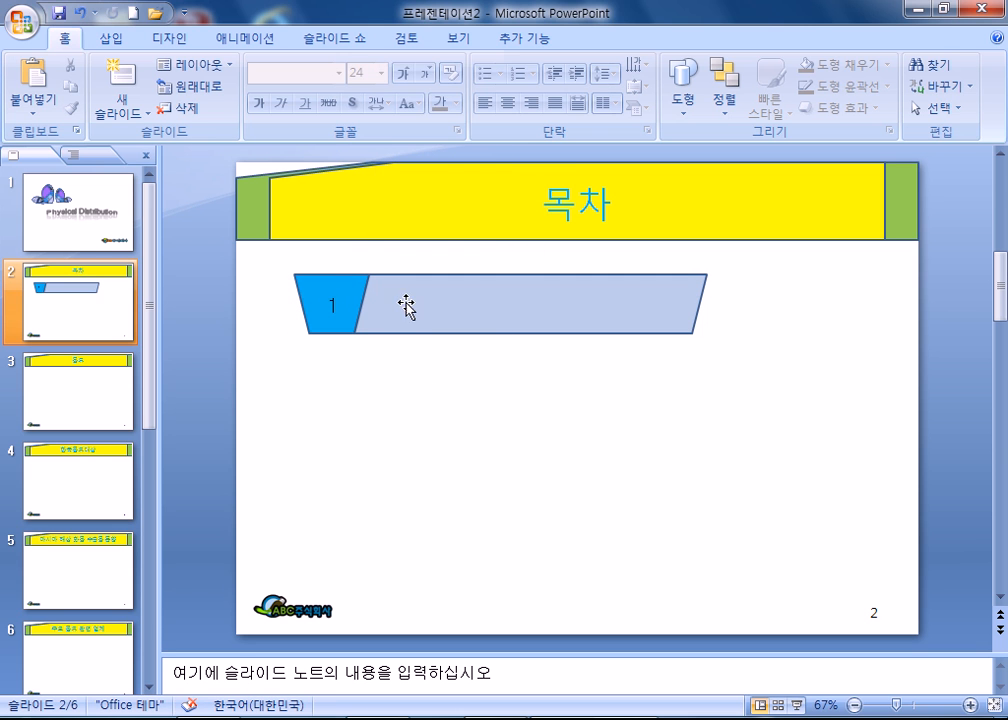
Duplicate the numbered trapezoid and parallelogram pair into four stacked rows, and lower the bottom row slightly to even the spacing
drag(270, 250, 759, 390)
drag(518, 306, 518, 548)
drag(252, 409, 760, 593)
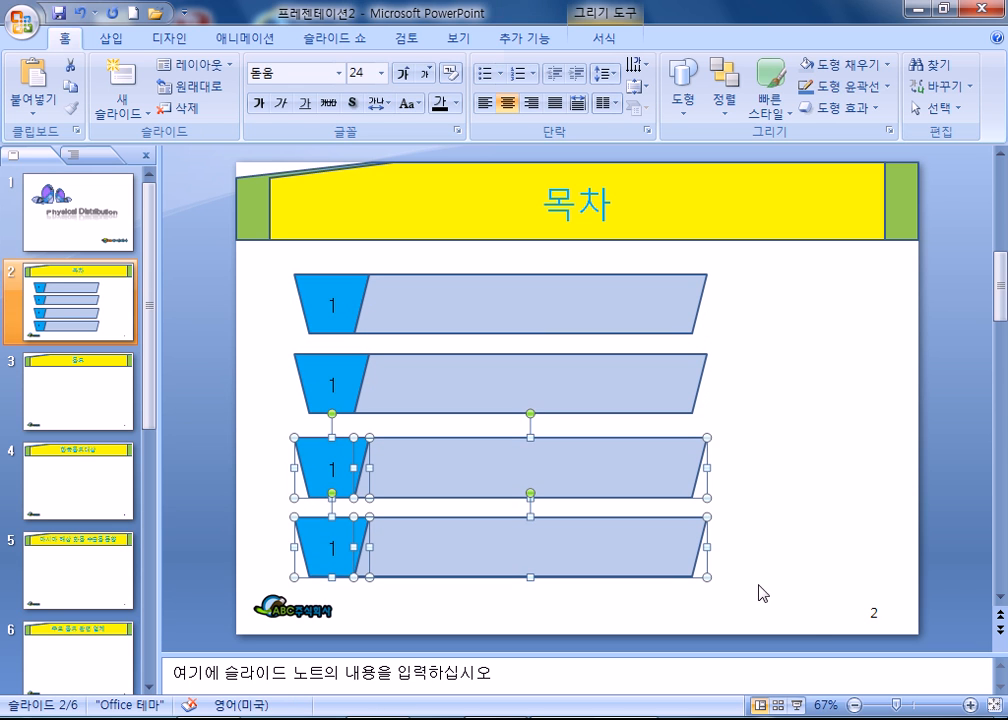
click(754, 504)
drag(254, 485, 738, 622)
key(Down)
click(744, 558)
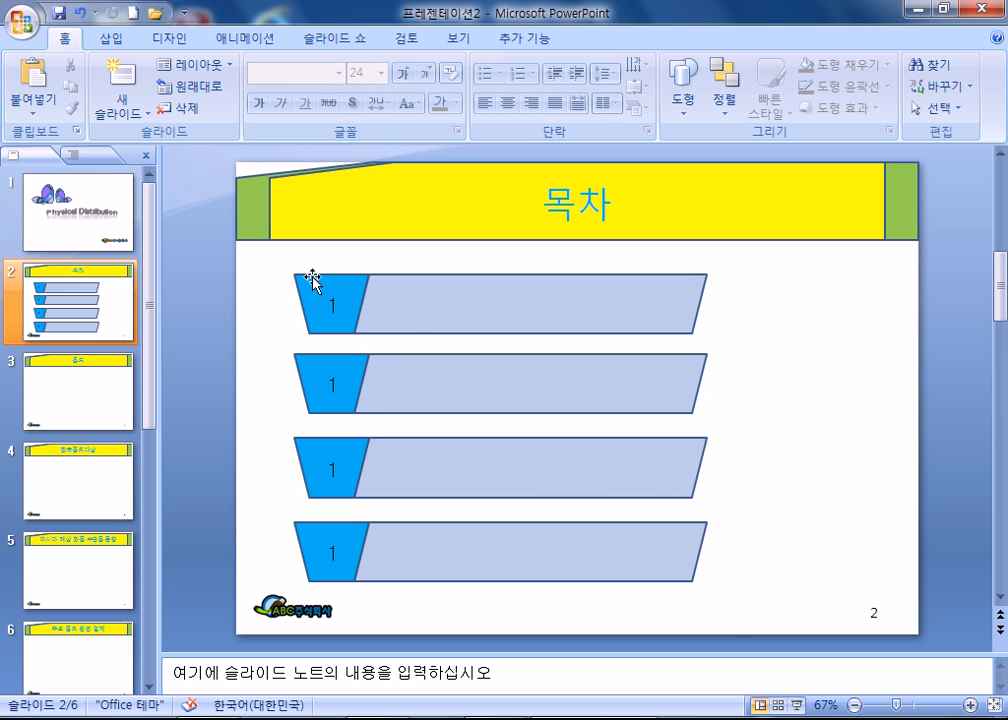
Renumber the blue trapezoids in the second, third and fourth rows as 2, 3 and 4
double_click(334, 382)
text(2)
double_click(333, 466)
text(3)
click(336, 552)
text(4)
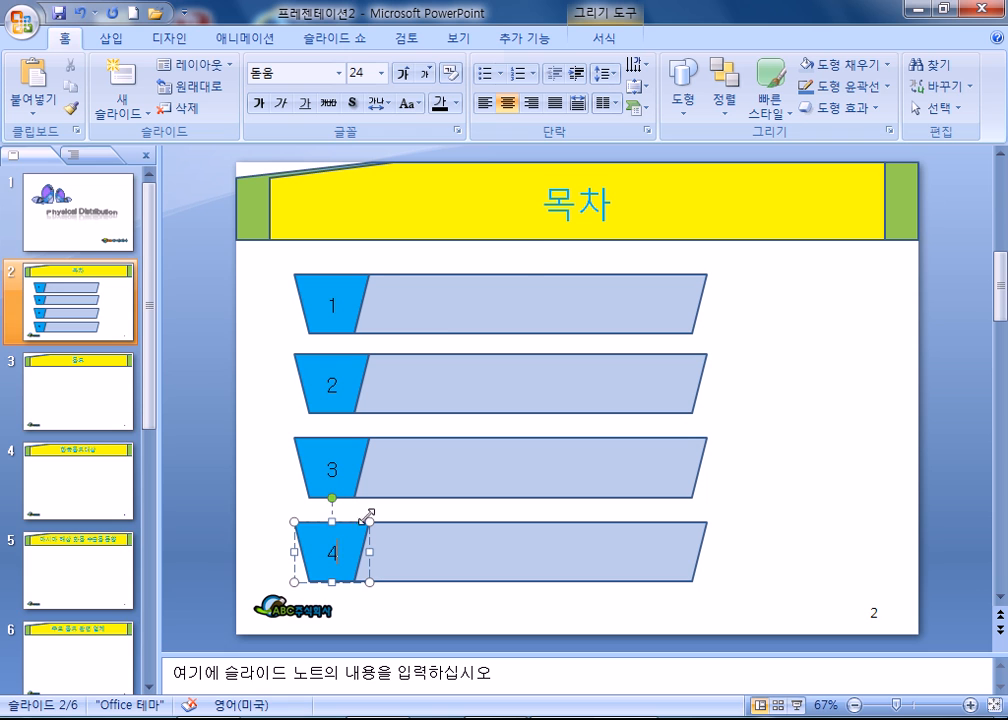
Enter 물류 in the long parallelogram of the first row
click(470, 316)
text(물류)
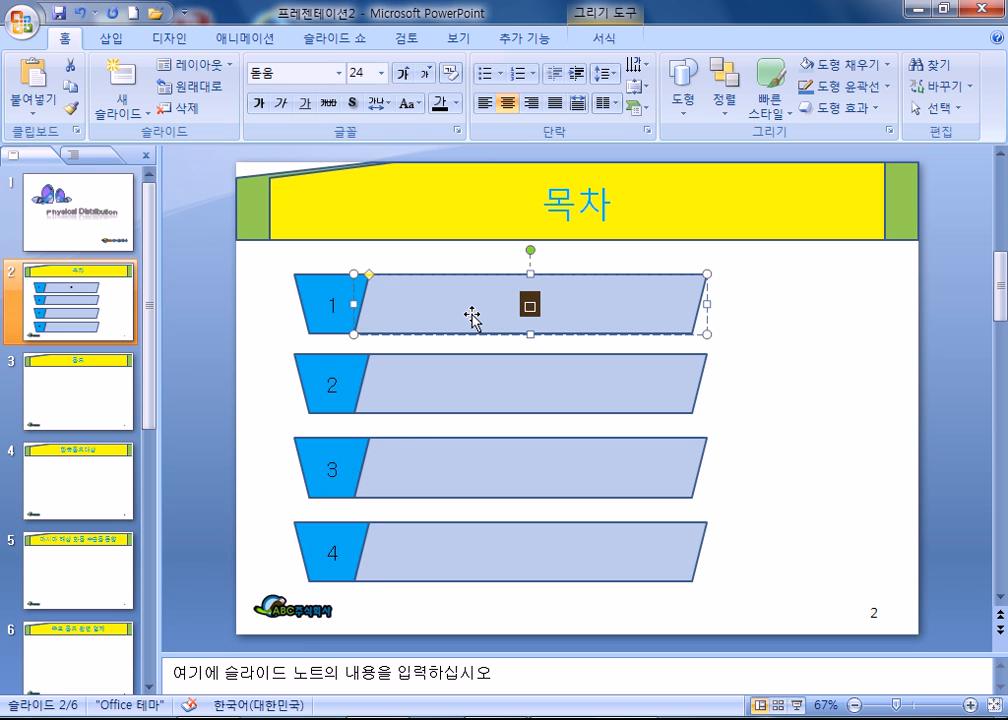
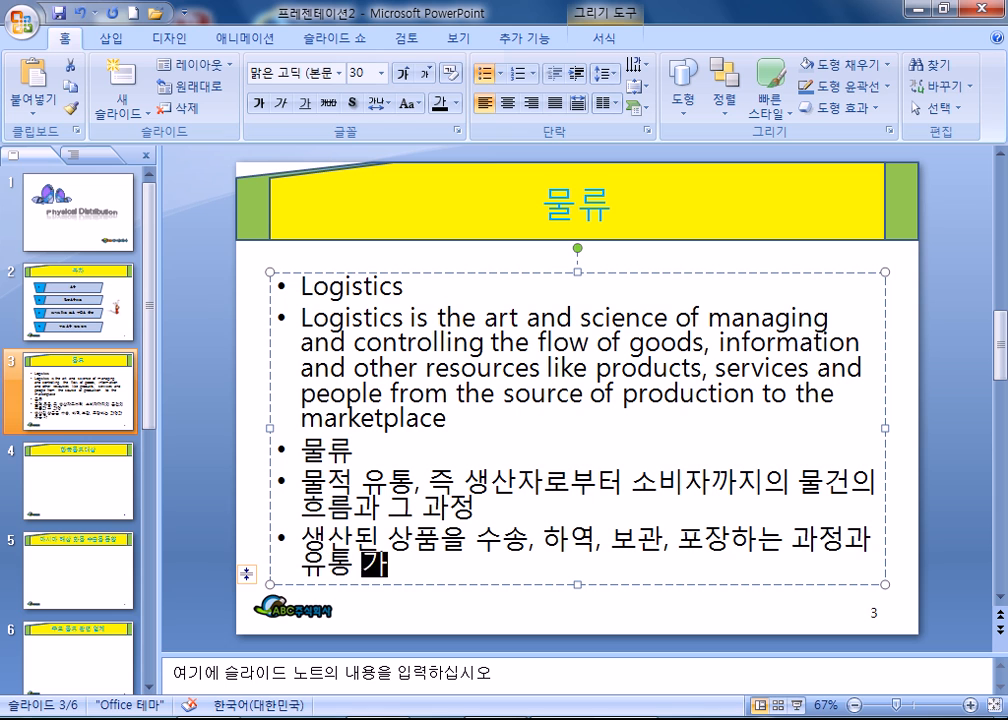
Finish the last bullet on slide 3 so it ends with "유통 가공이나 수송 시설 등 물자 유통 과정을 모두 포함"
text(송)
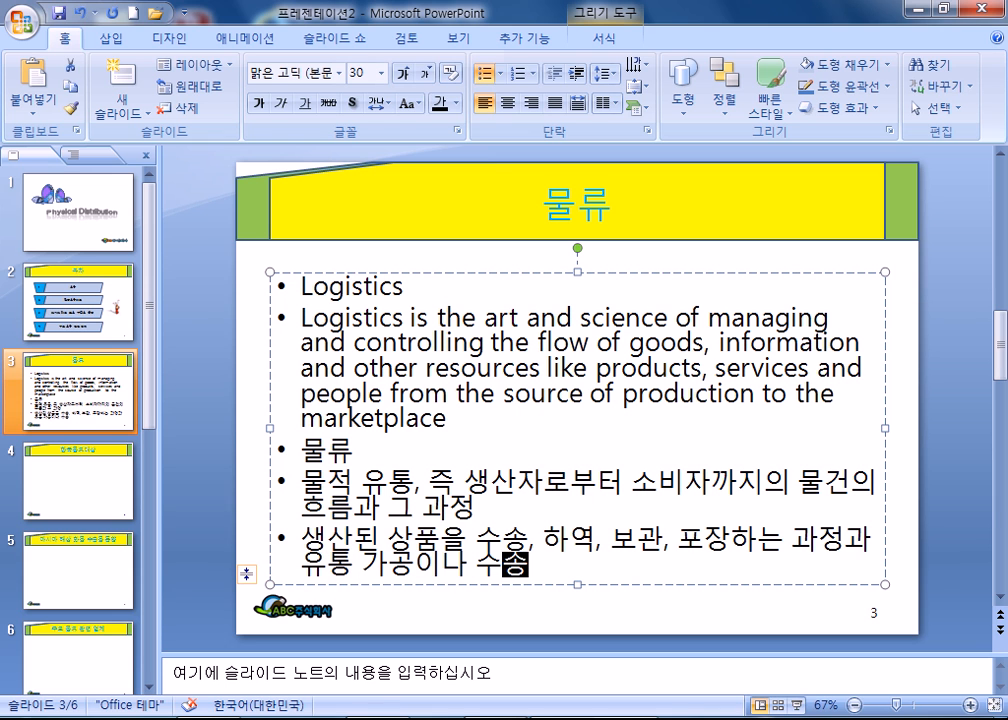
text( 시점 등)
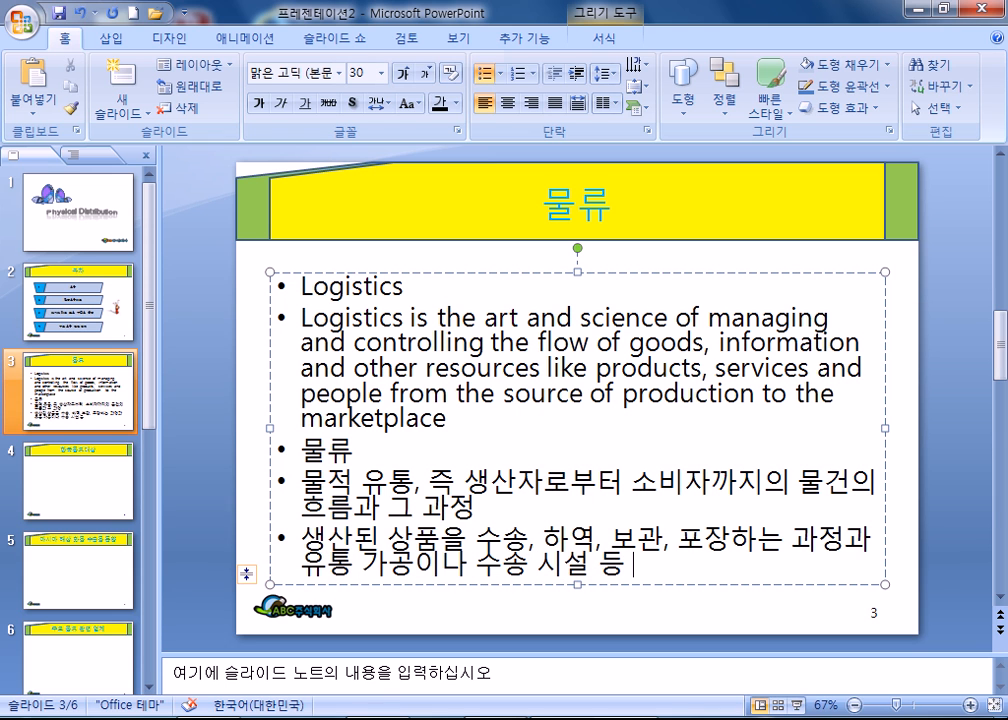
text( 물자 유통)
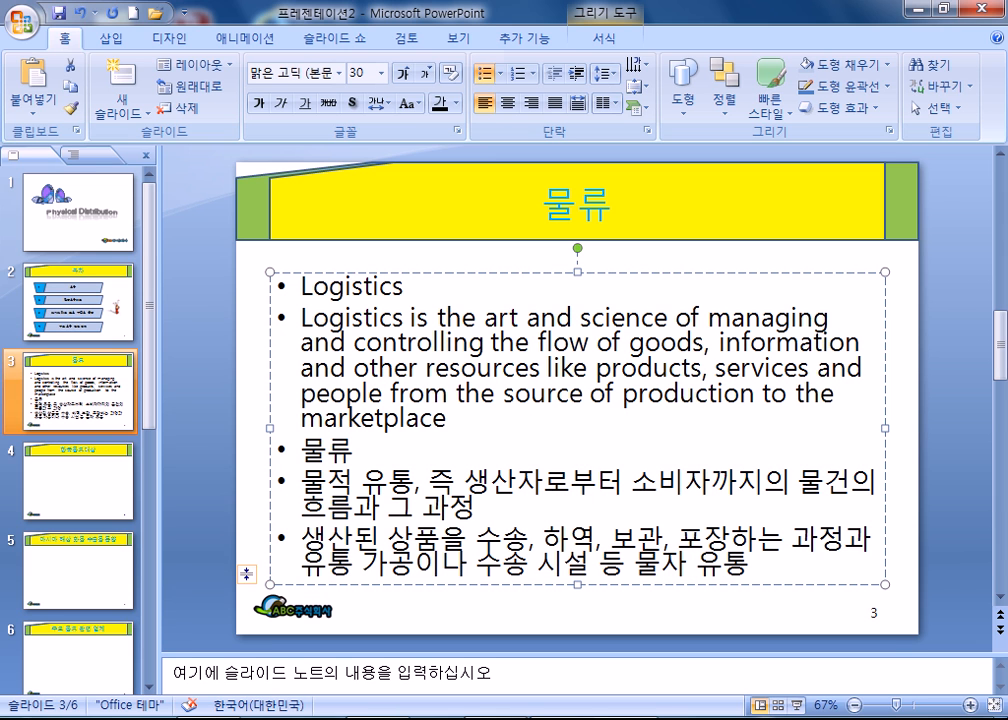
text( 과정으을 모)
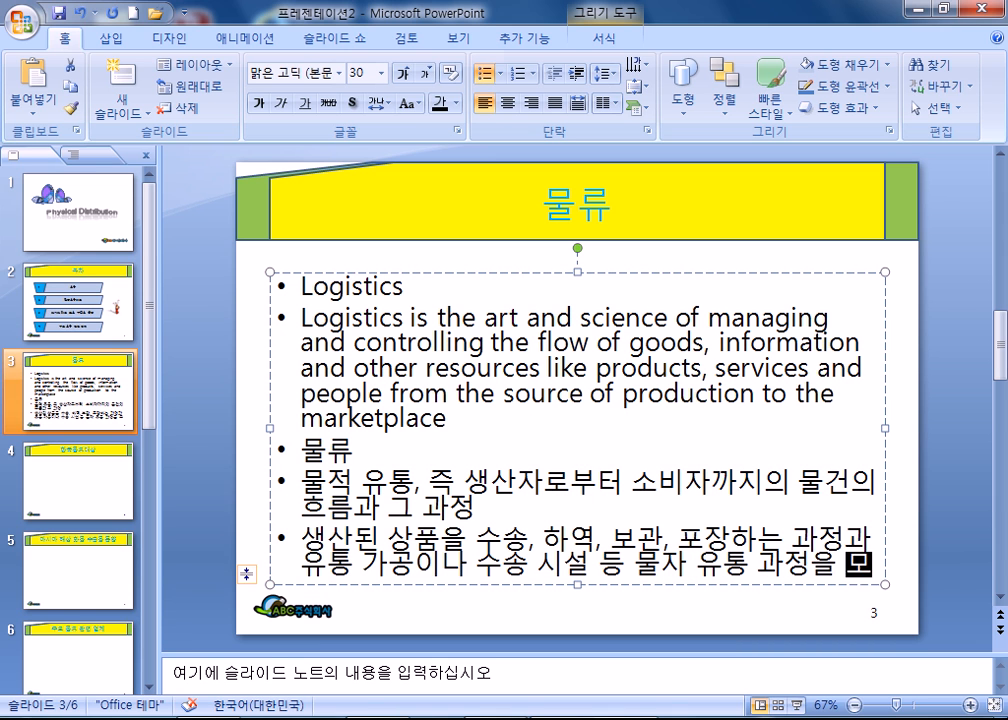
text(두 포하함)
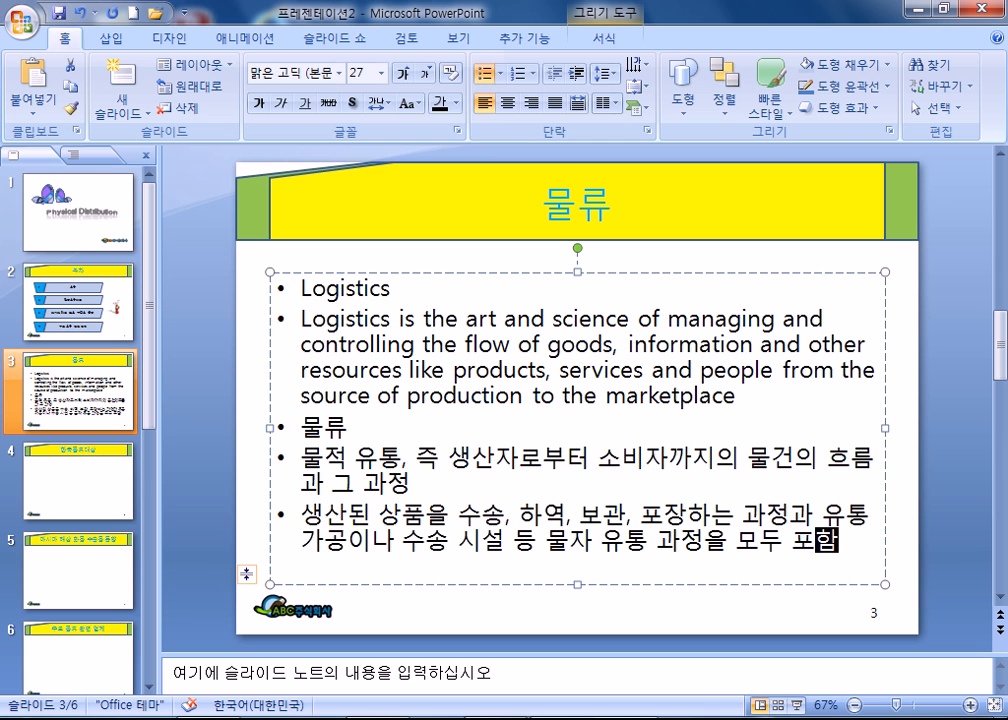
Demote the English definition under Logistics and the two Korean descriptions under 물류 to second-level bullets
click(295, 321)
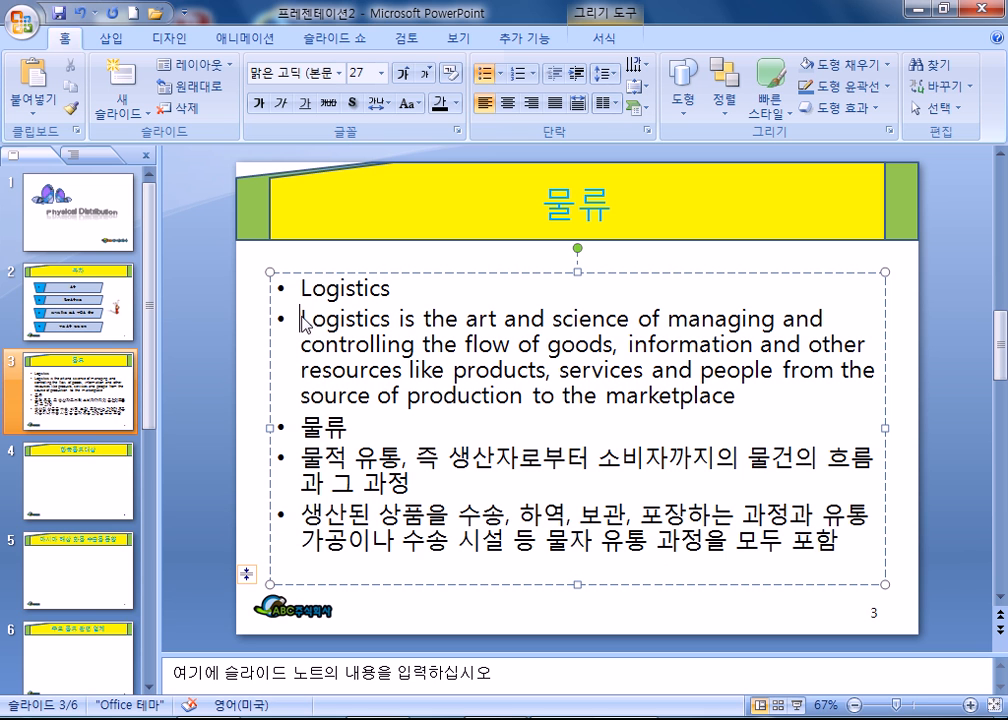
key(Tab)
click(299, 438)
key(Tab)
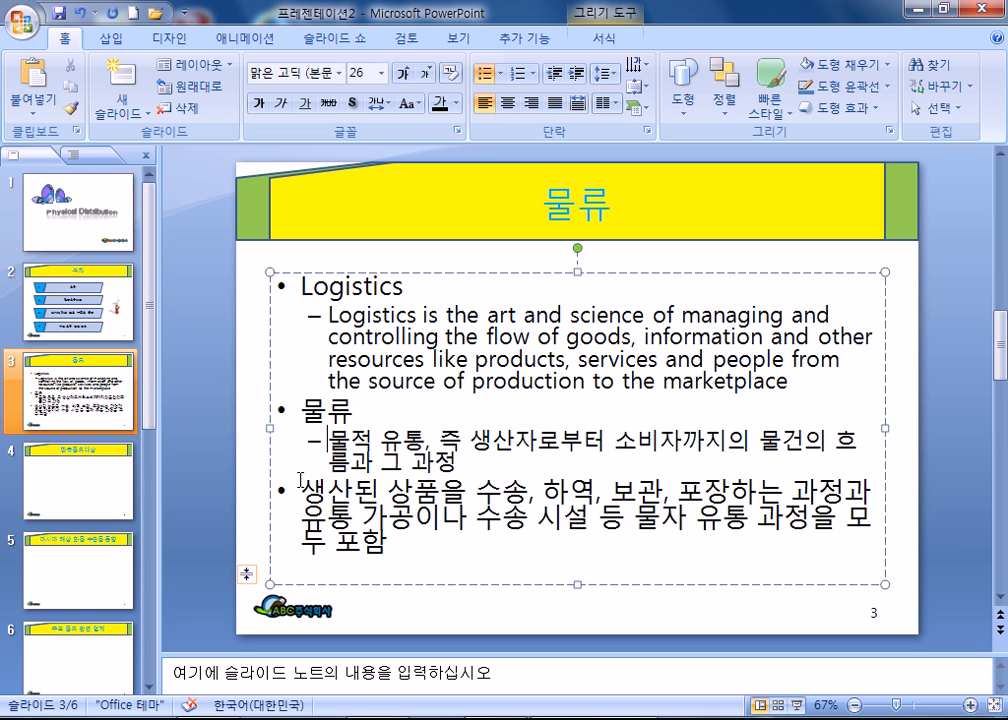
click(265, 485)
key(Tab)
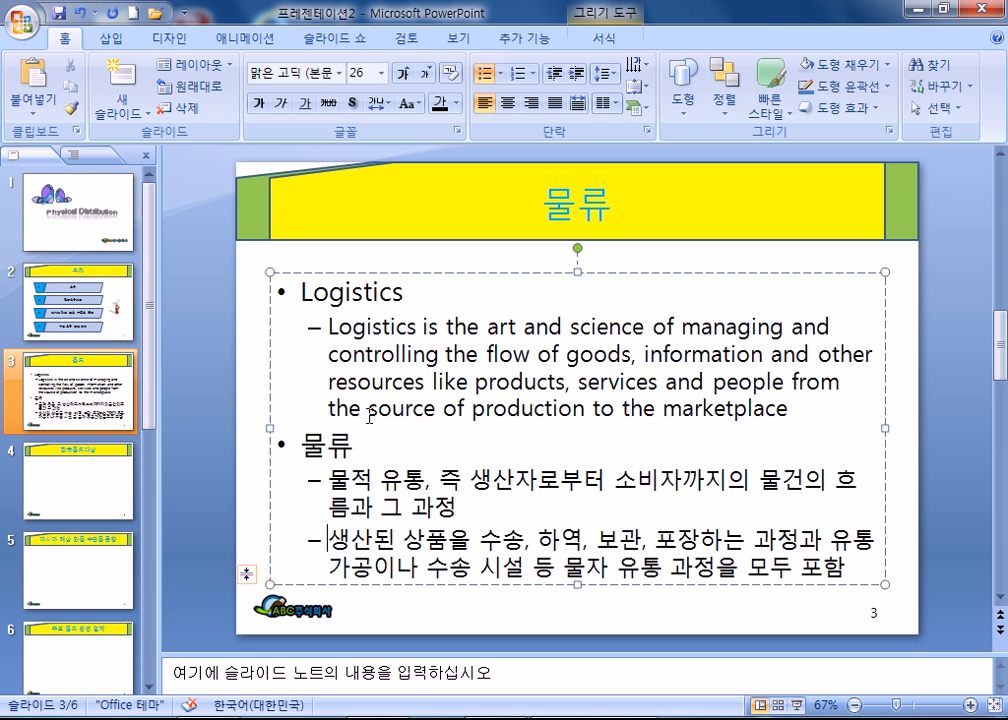
Move the body text box up just below the title band, and enlarge it to the right and downward
click(379, 271)
drag(379, 271, 369, 249)
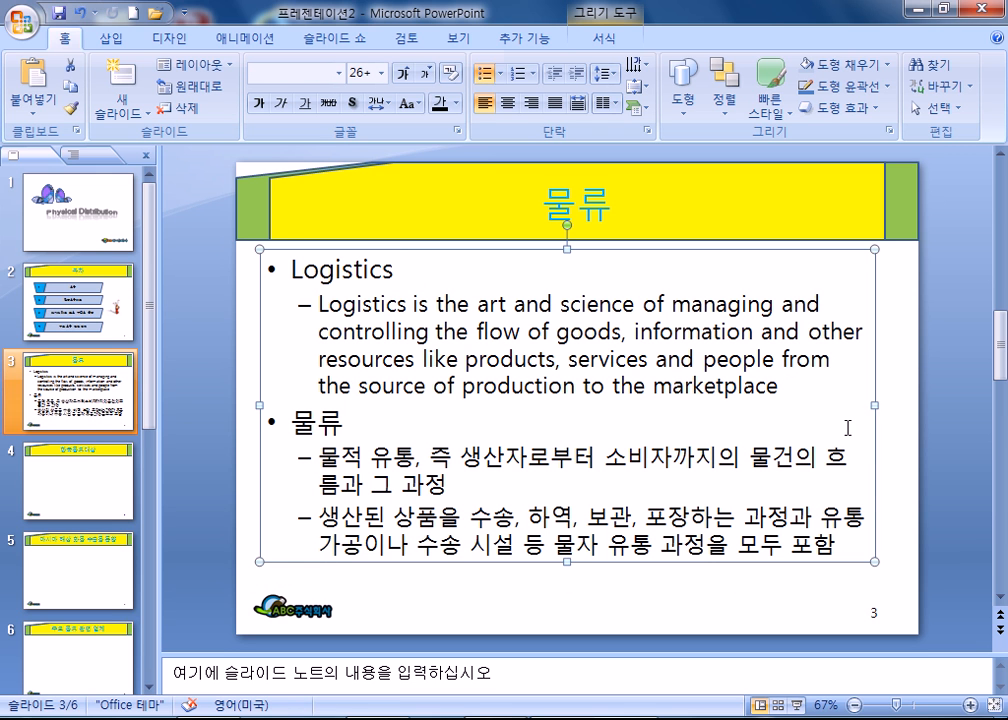
drag(872, 402, 895, 404)
drag(578, 561, 578, 617)
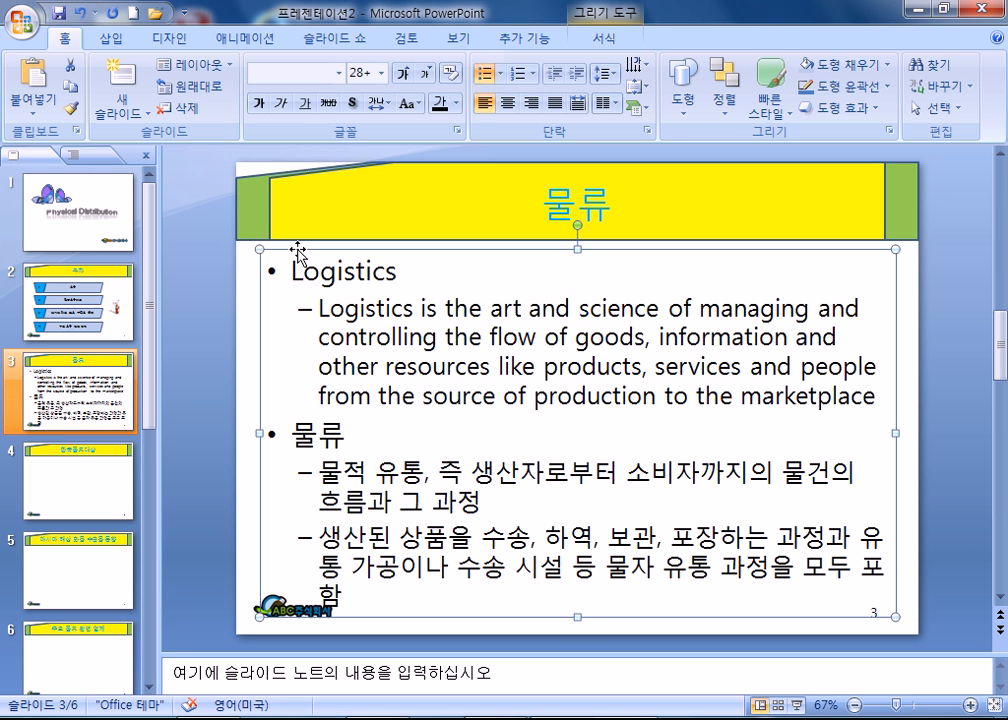
Set the font of the whole body text box to 굴림
click(338, 73)
scroll(305, 305, down, 5)
scroll(300, 350, up, 4)
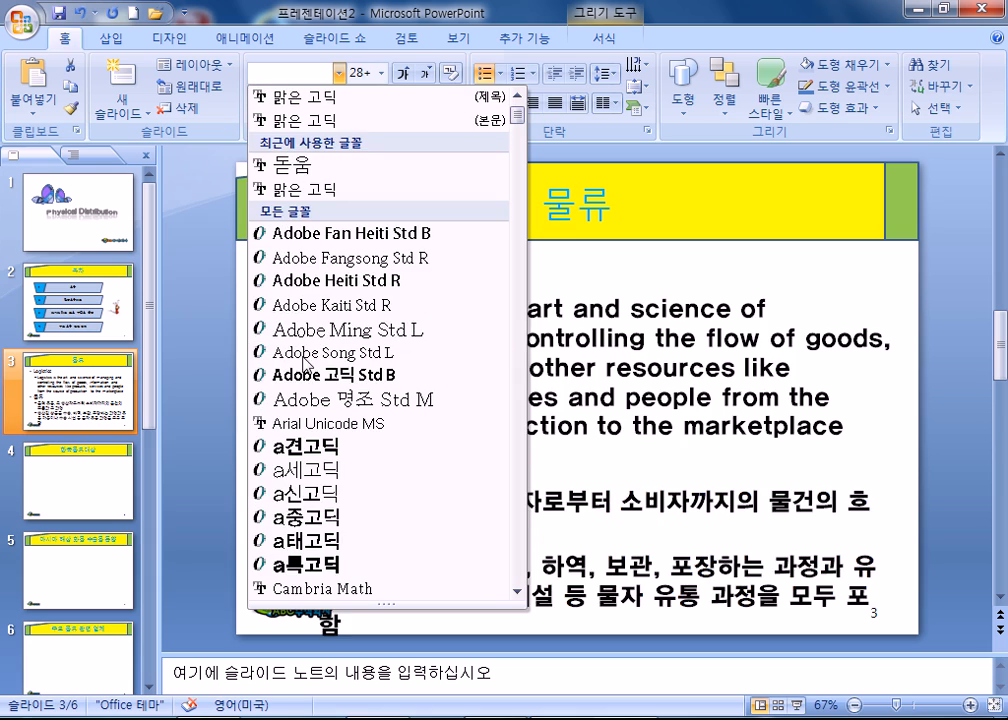
scroll(312, 340, down, 20)
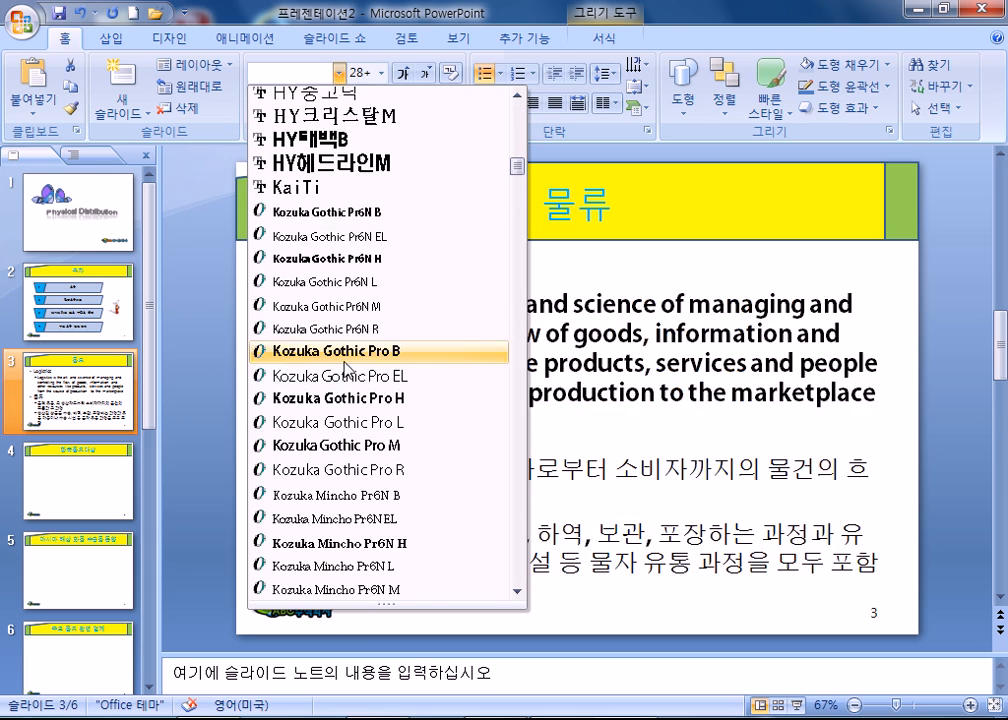
scroll(346, 368, down, 12)
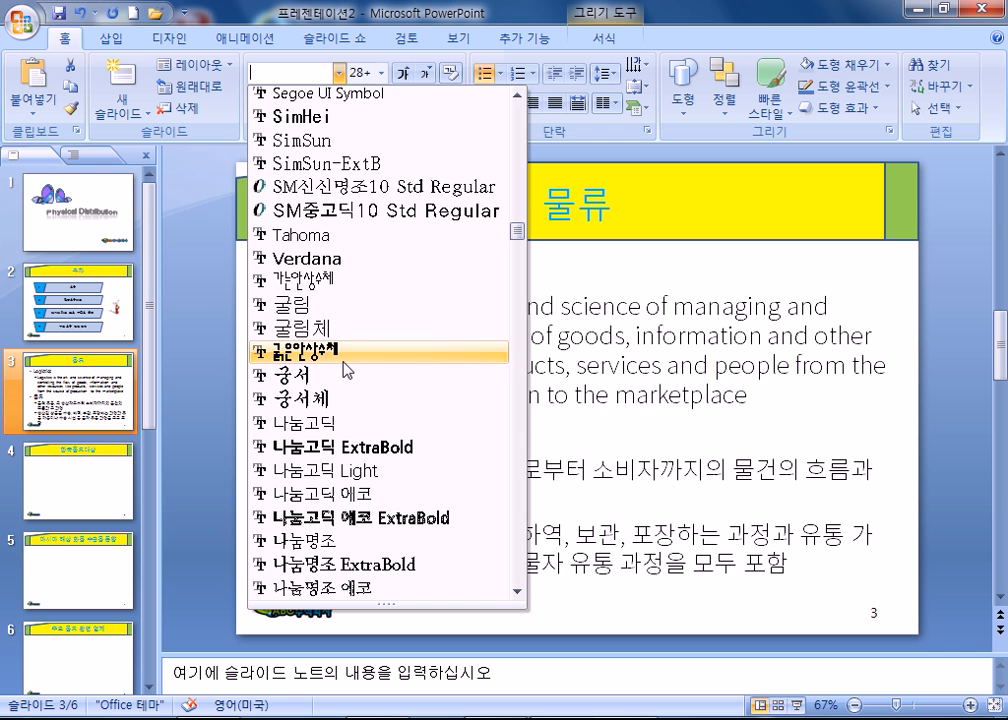
click(323, 306)
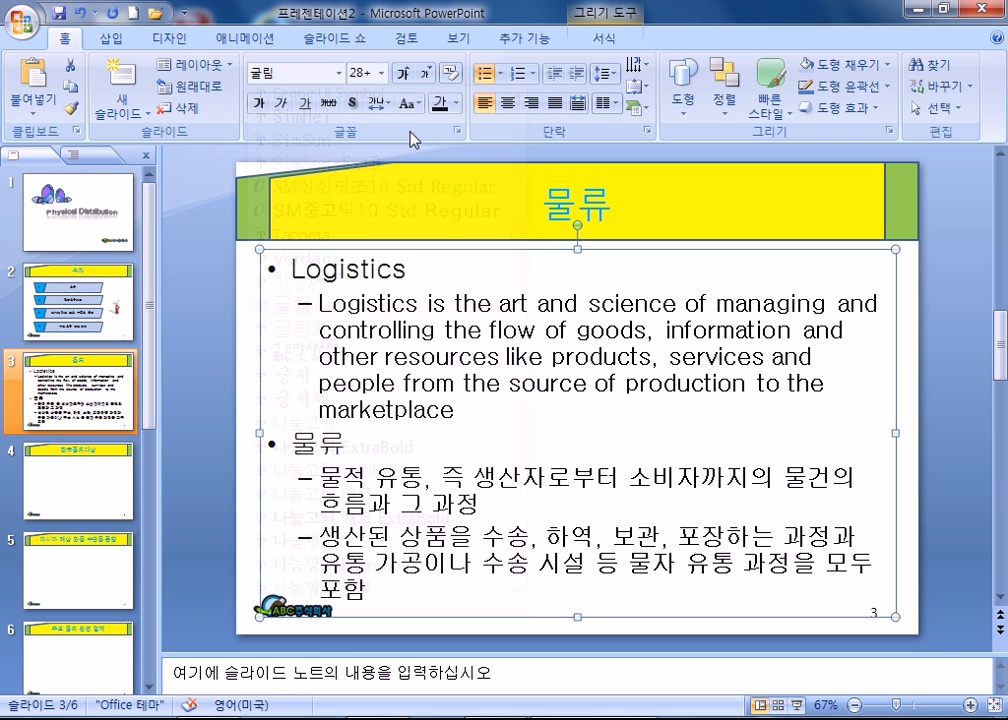
Set the body text size to 20 and widen its line spacing
click(382, 73)
click(366, 264)
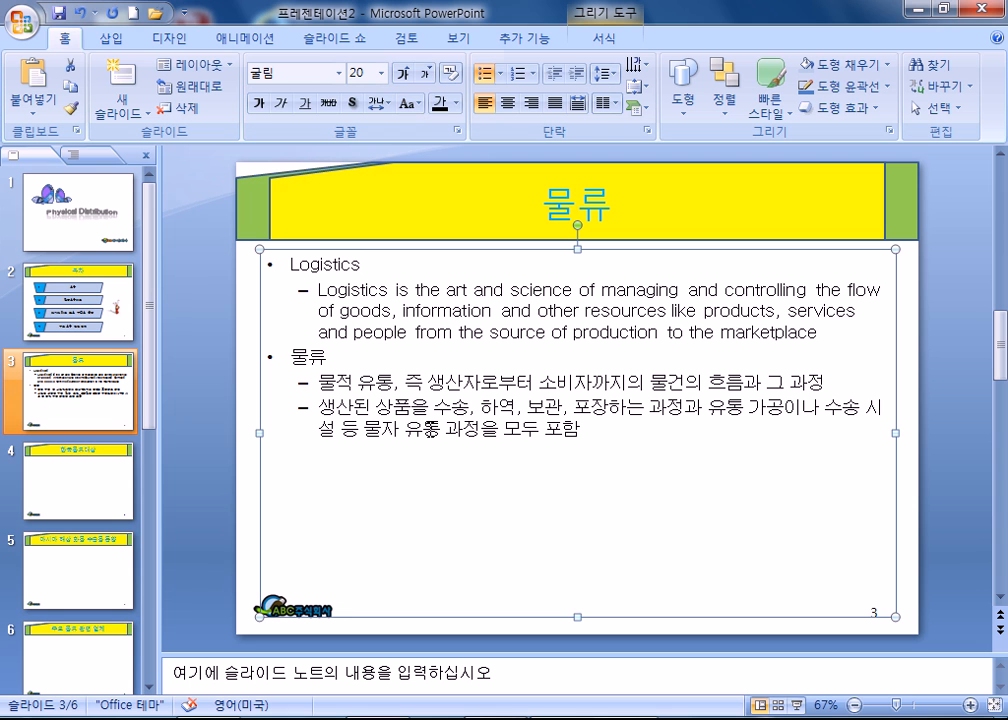
click(603, 73)
click(626, 122)
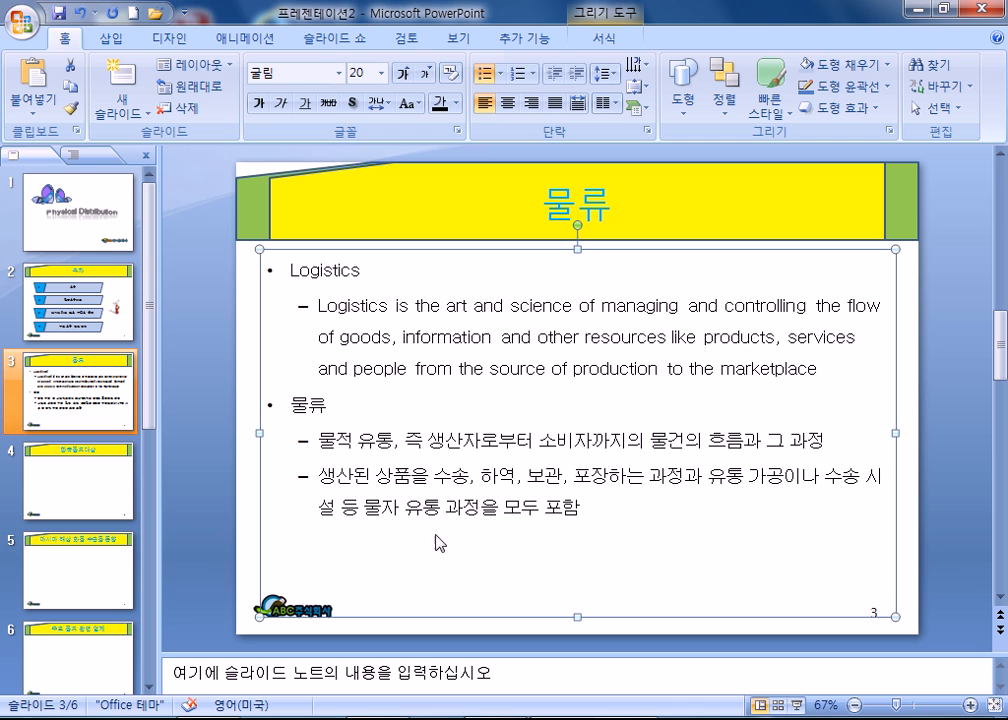
Insert line breaks in the English definition after "managing and", "other" and "people from", and in the last Korean bullet before "시설"
click(719, 305)
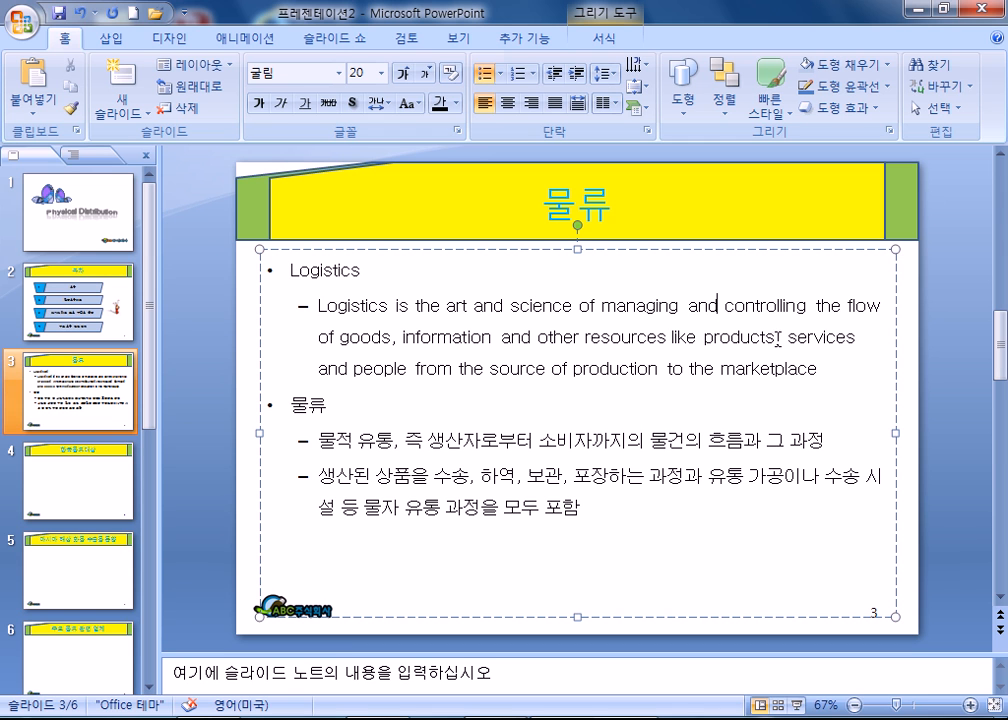
key(shift+Return)
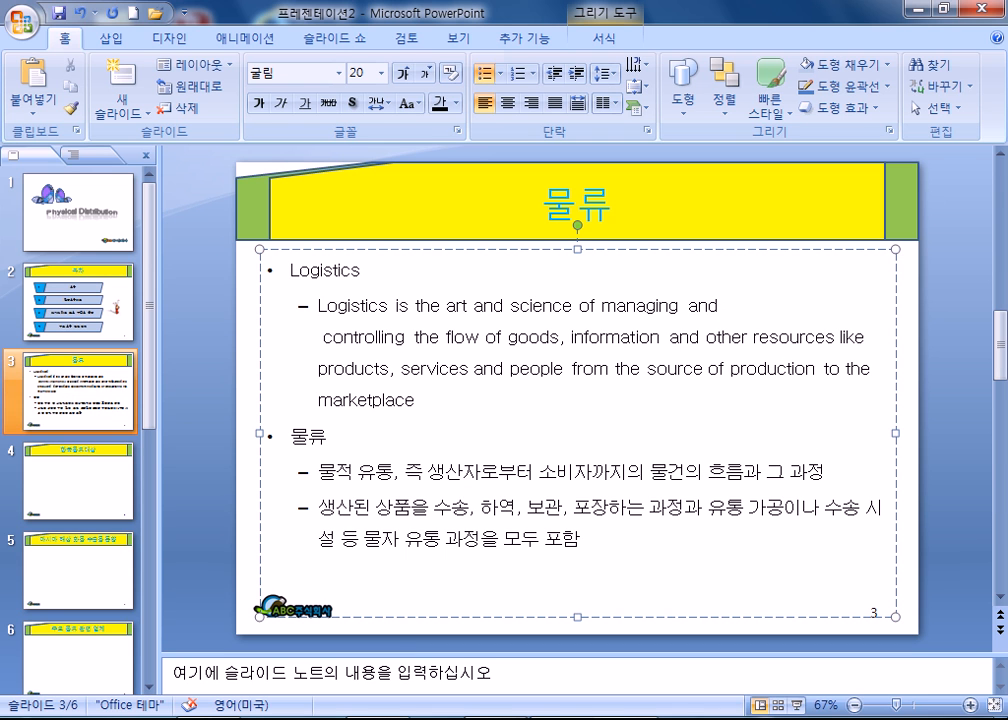
key(Delete)
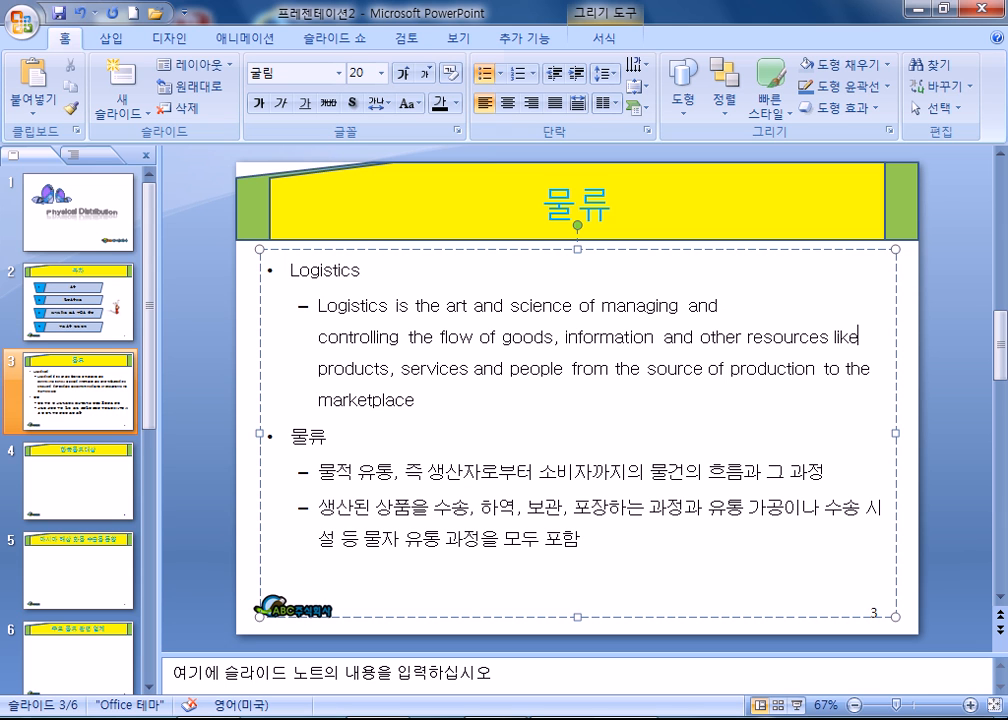
key(shift+Return)
key(Delete)
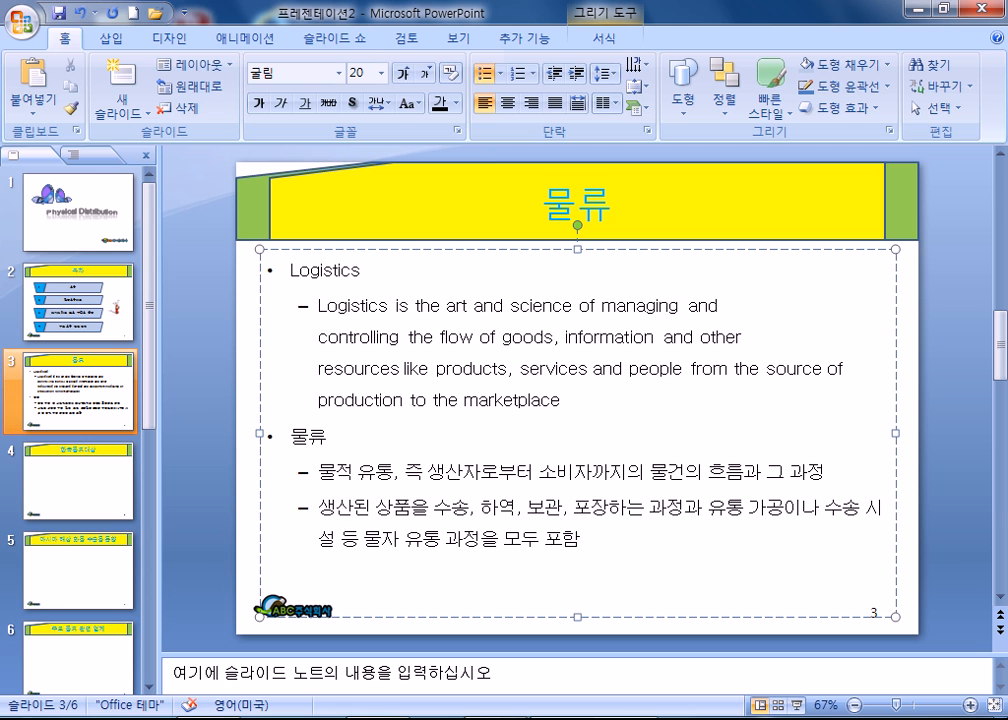
key(shift+Return)
key(Delete)
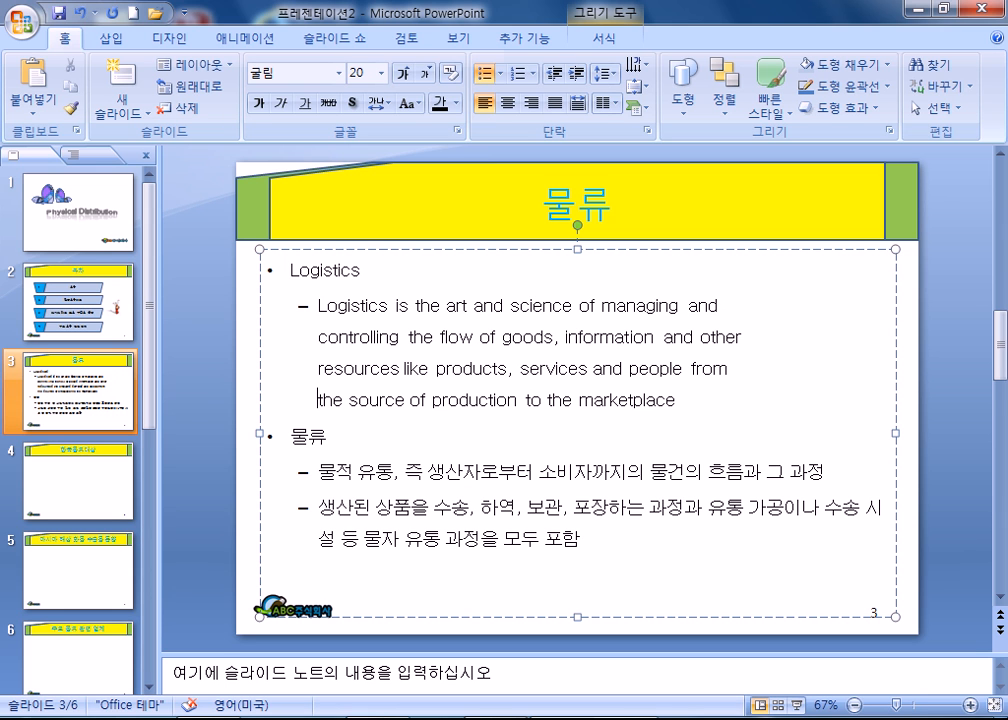
click(327, 437)
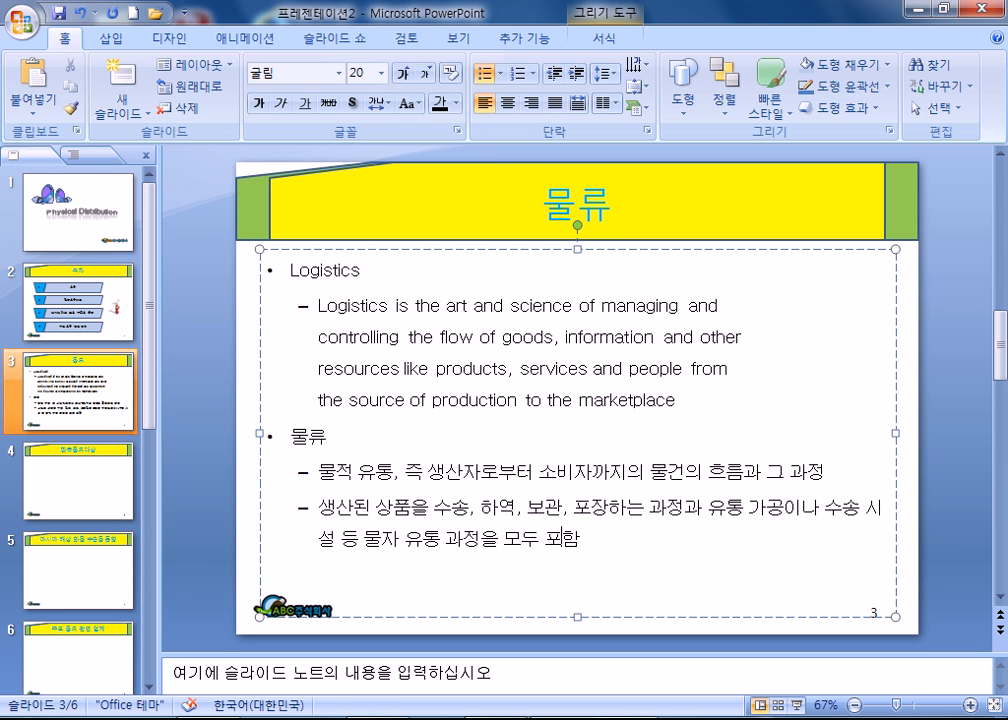
key(shift+Return)
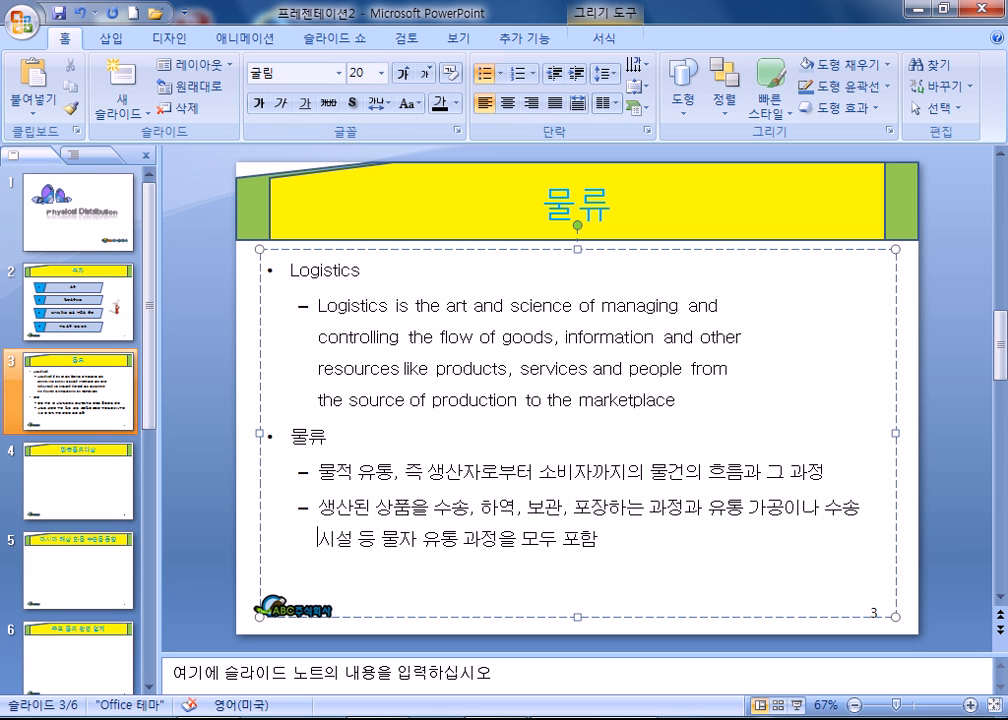
Give the Logistics and 물류 headings filled diamond bullets
right_click(296, 272)
click(491, 430)
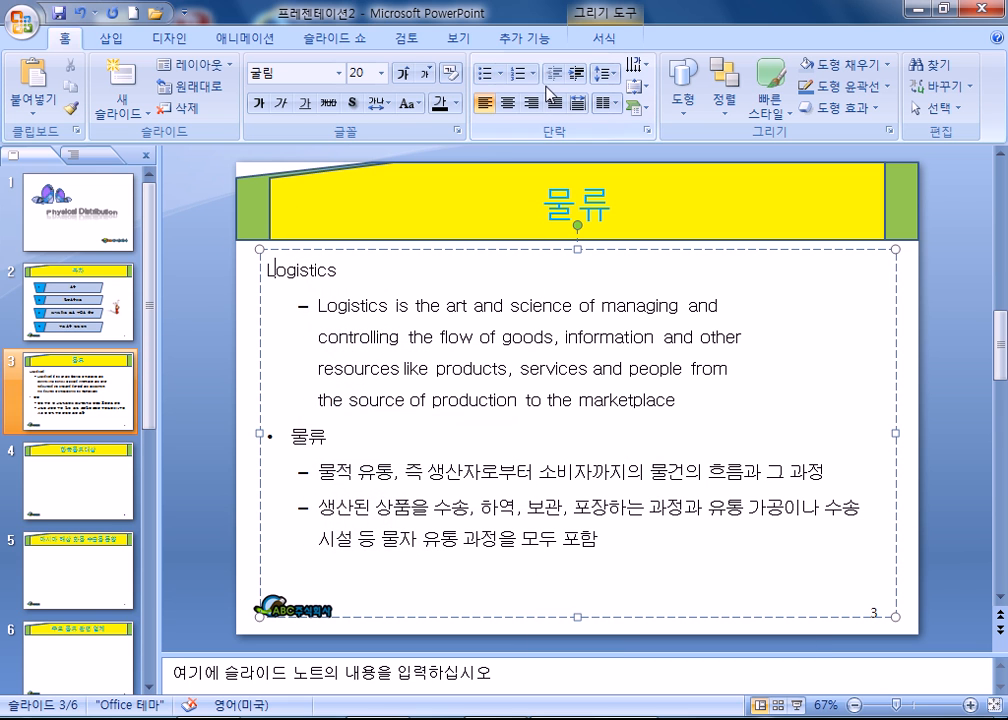
click(498, 75)
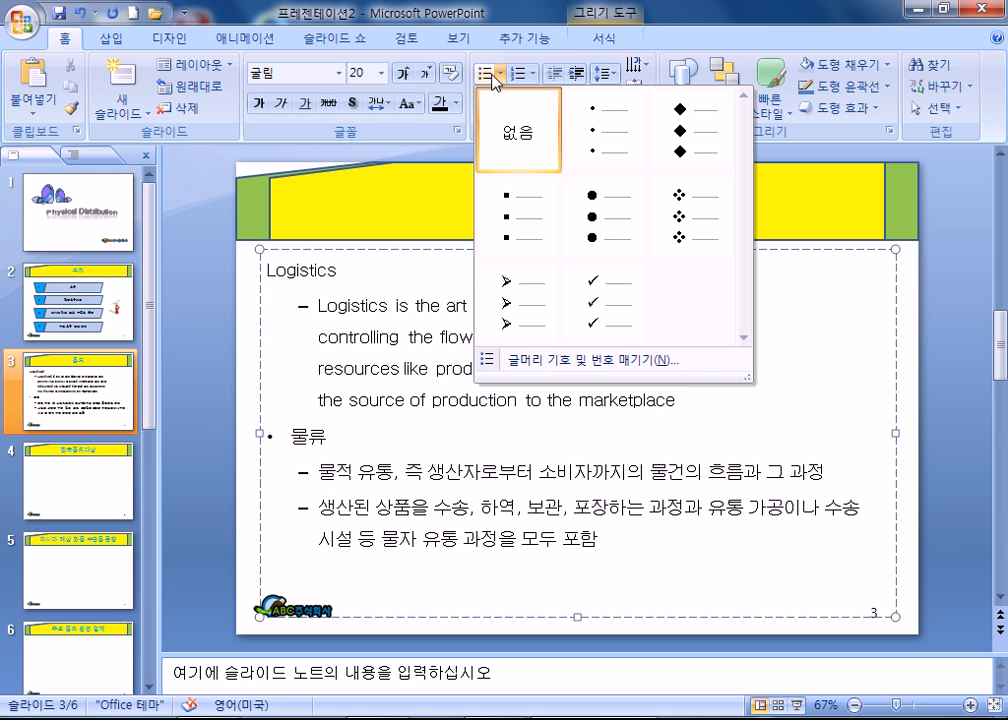
click(700, 149)
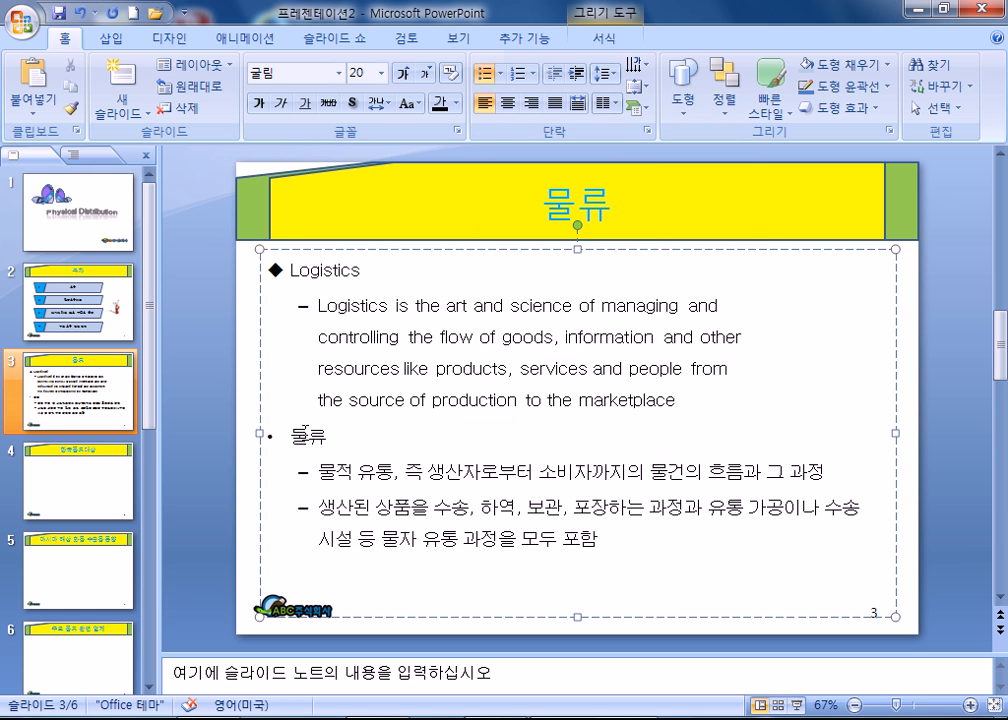
click(313, 428)
click(498, 75)
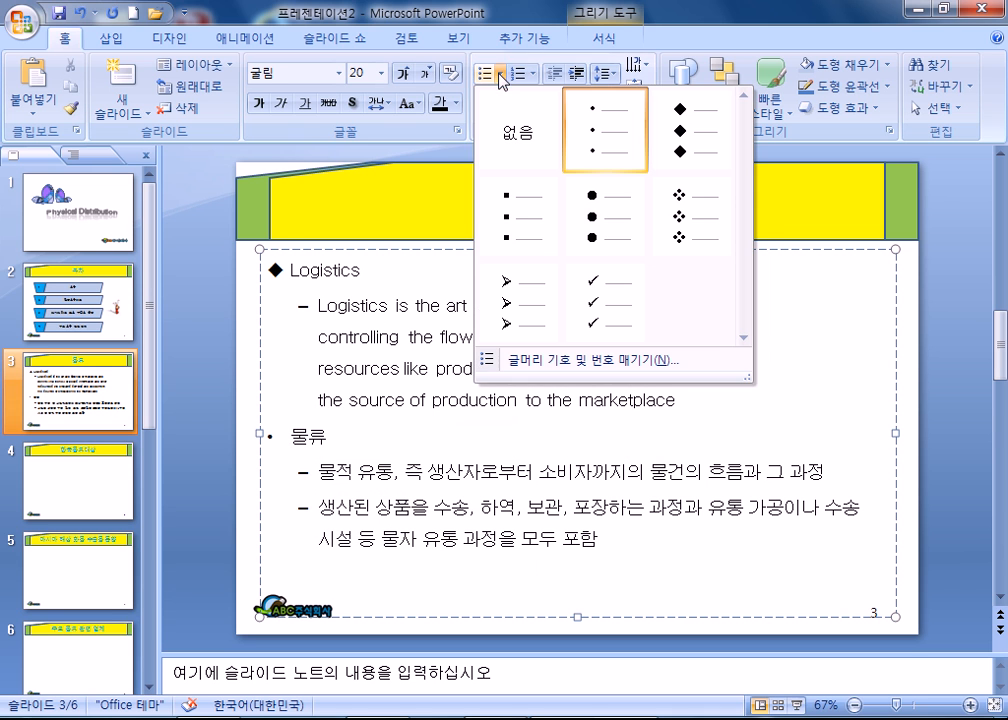
click(680, 130)
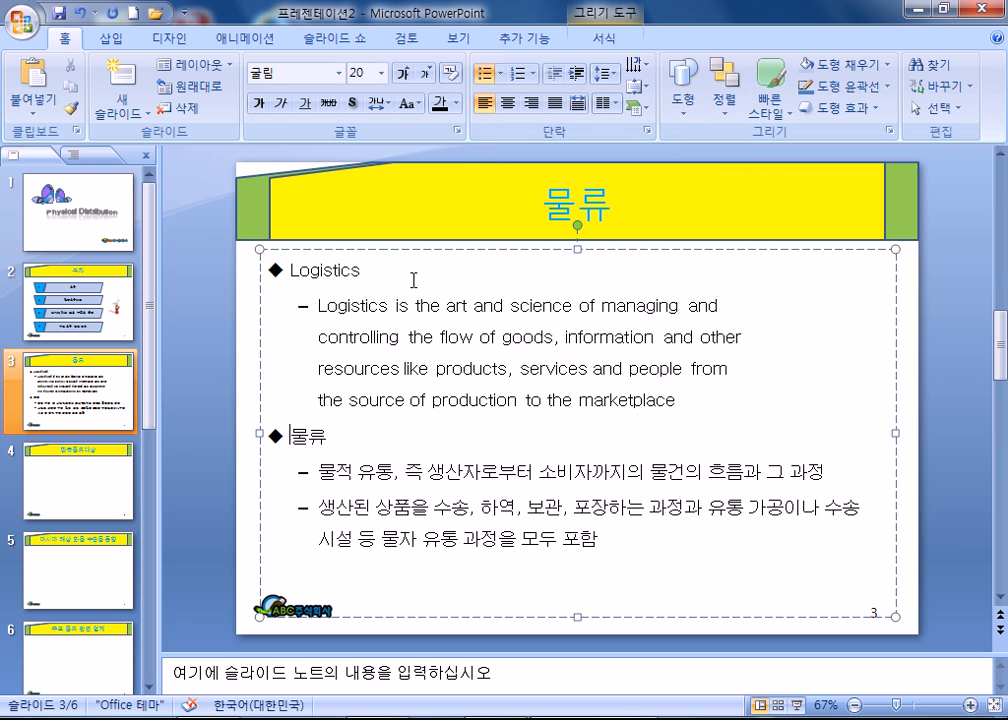
Look through the custom symbol fonts, including Wingdings 2, and the picture bullets available for the English definition's bullet
click(322, 305)
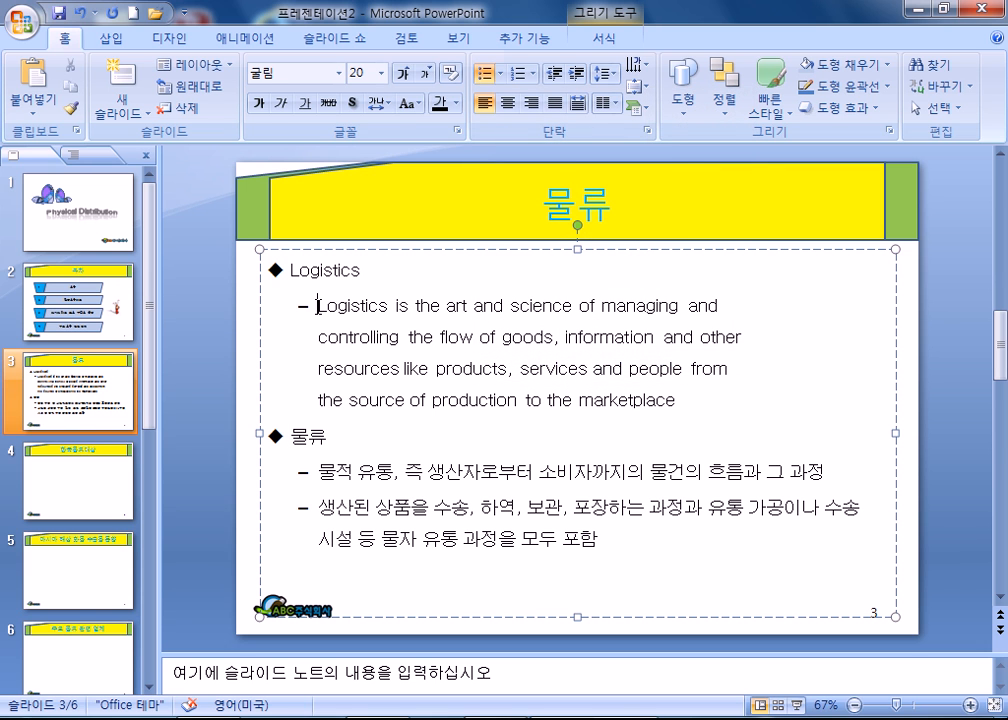
click(501, 74)
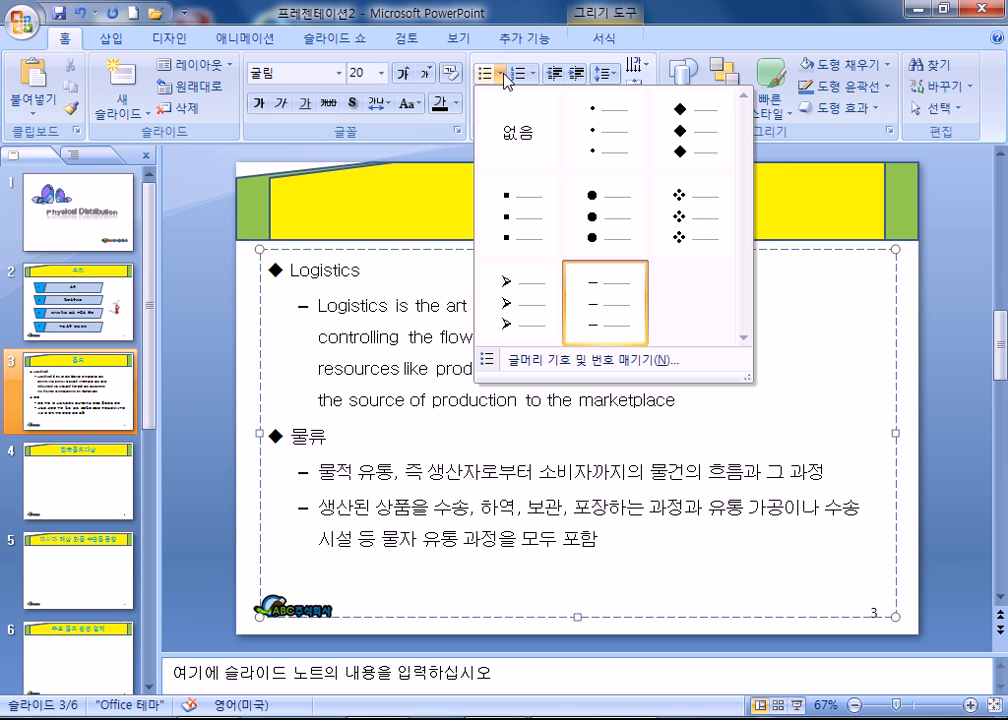
click(649, 364)
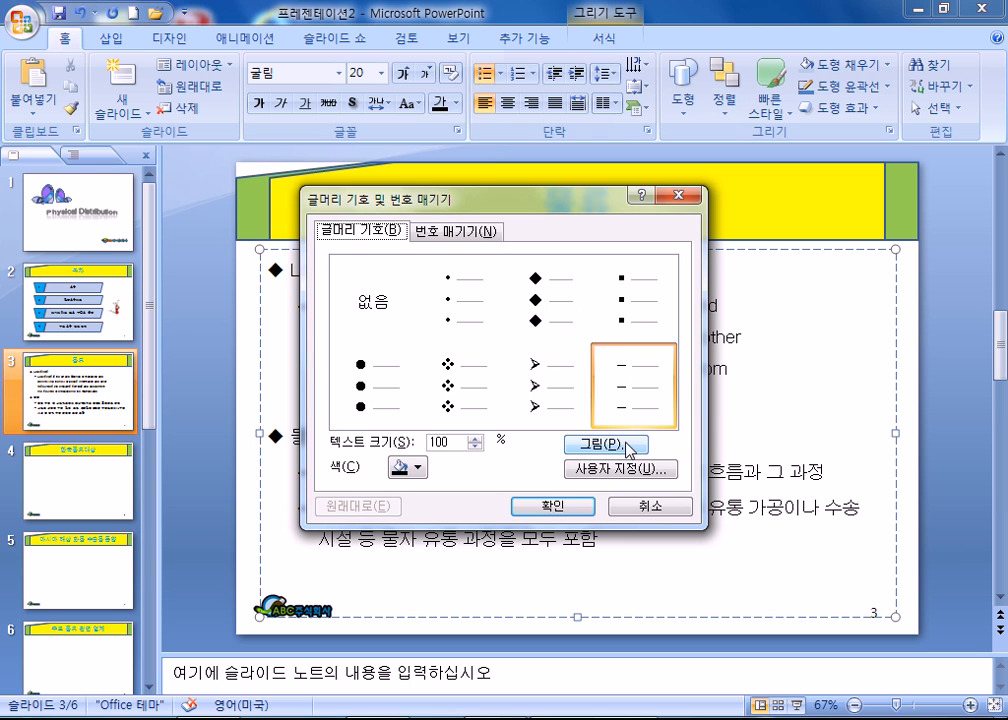
click(640, 467)
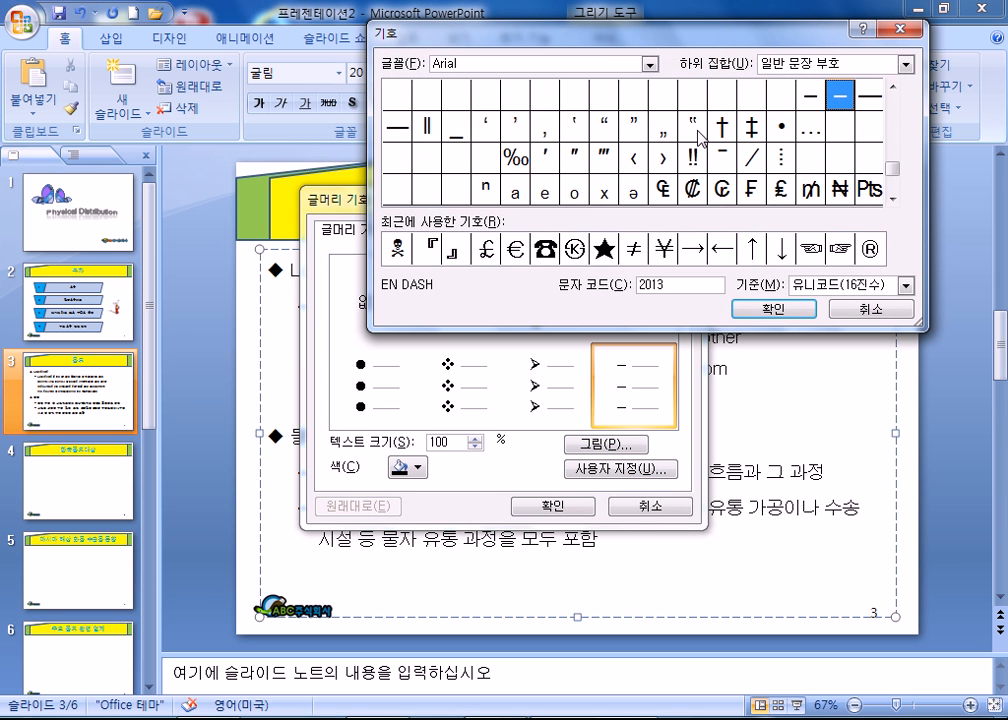
click(652, 67)
drag(652, 101, 646, 129)
scroll(556, 117, down, 10)
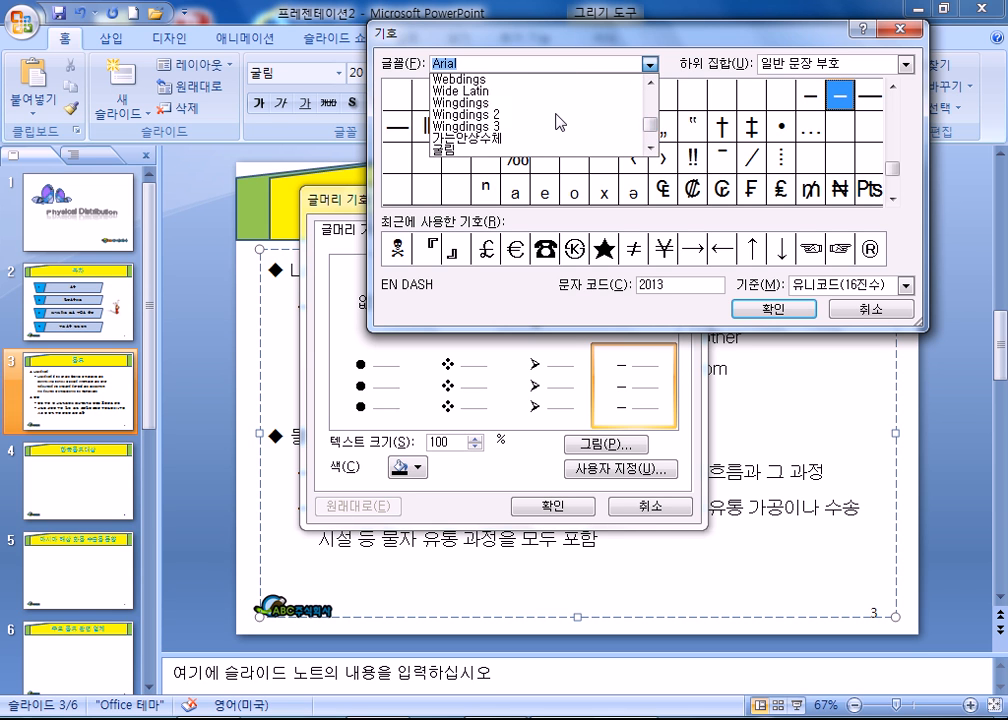
click(520, 79)
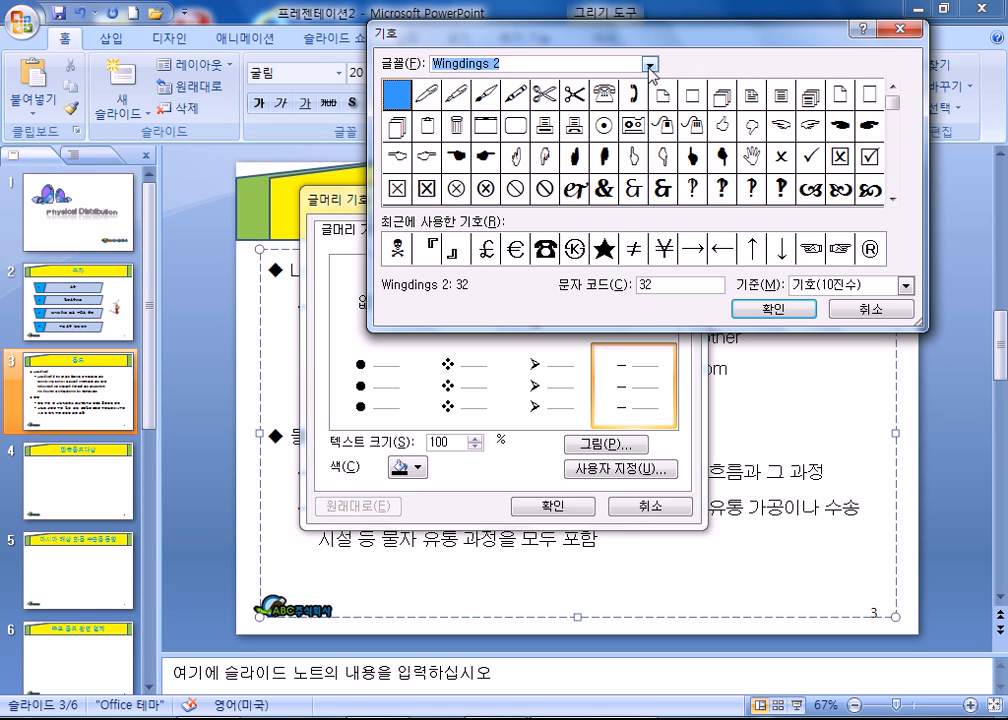
key(Escape)
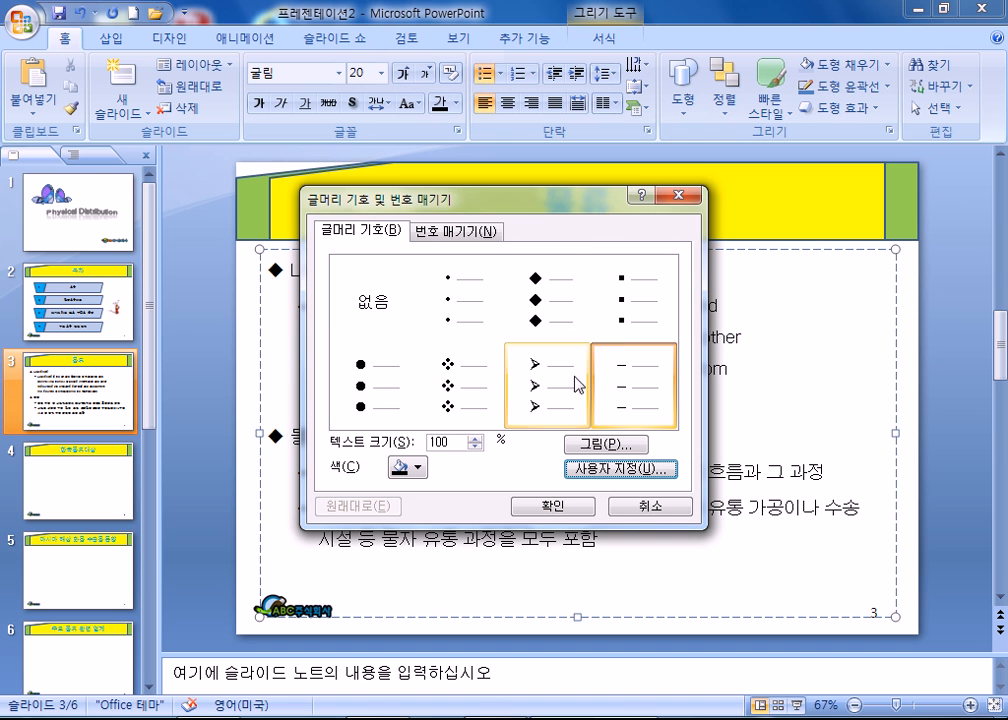
click(621, 447)
key(Escape)
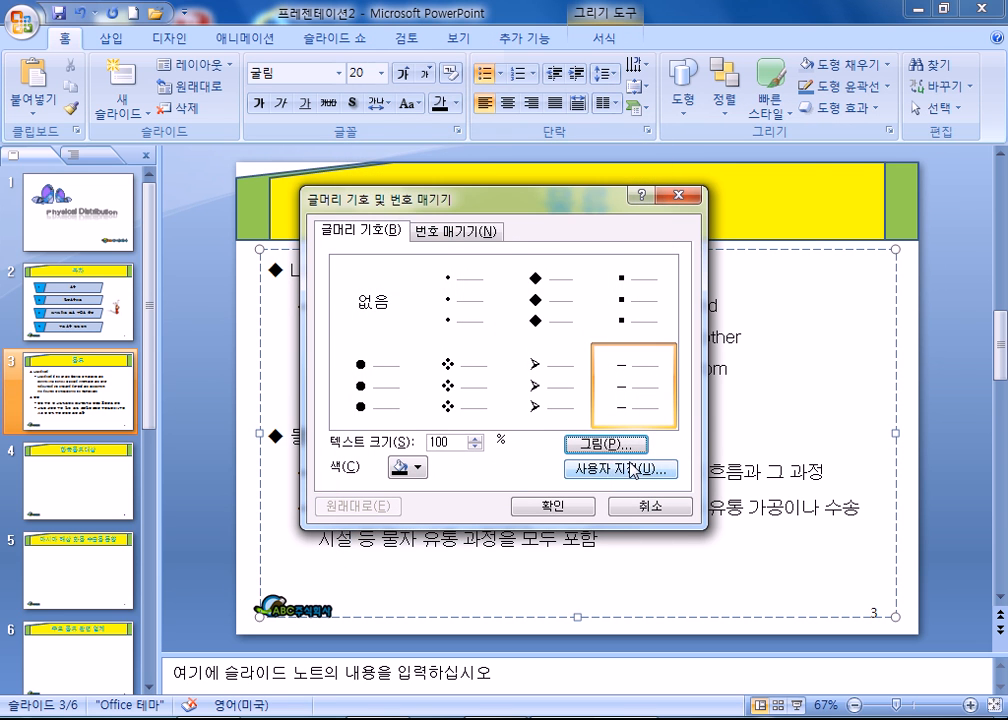
Browse the Wingdings characters offered as custom bullet symbols for the English definition
click(620, 468)
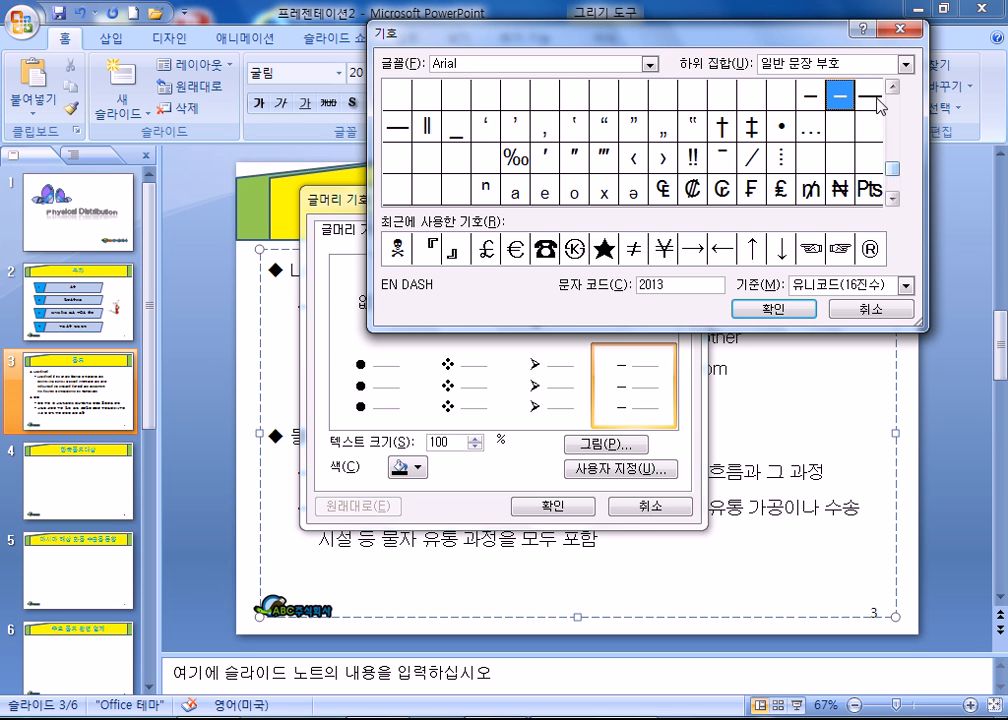
scroll(891, 90, up, 8)
scroll(893, 95, up, 10)
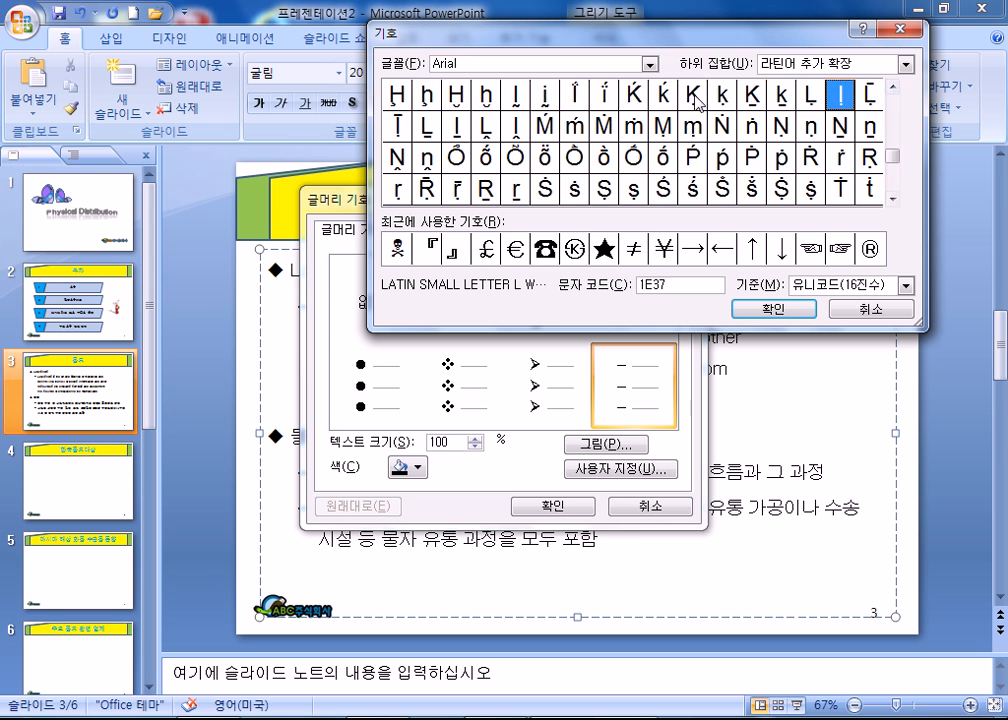
click(649, 63)
scroll(615, 130, down, 5)
scroll(613, 136, down, 15)
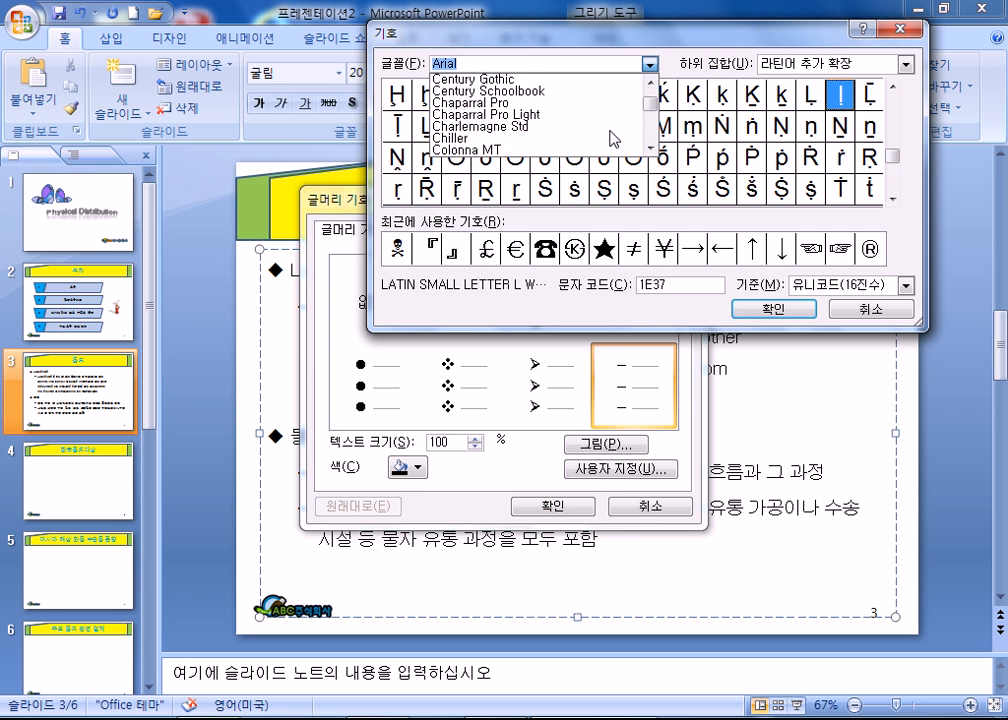
drag(648, 101, 651, 126)
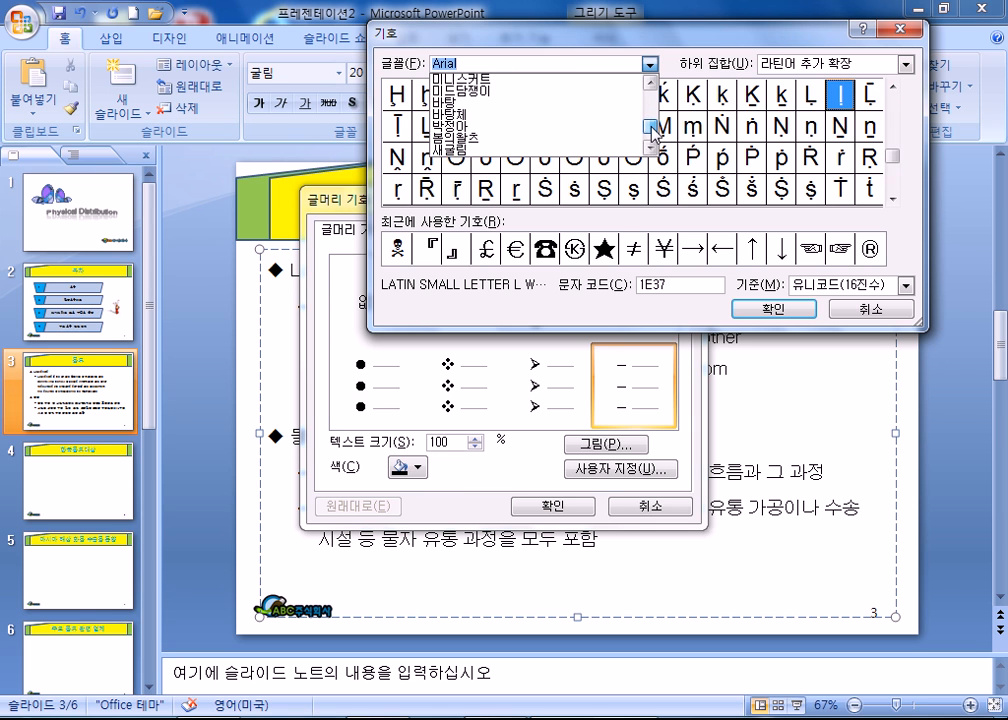
scroll(607, 130, up, 3)
scroll(607, 133, up, 8)
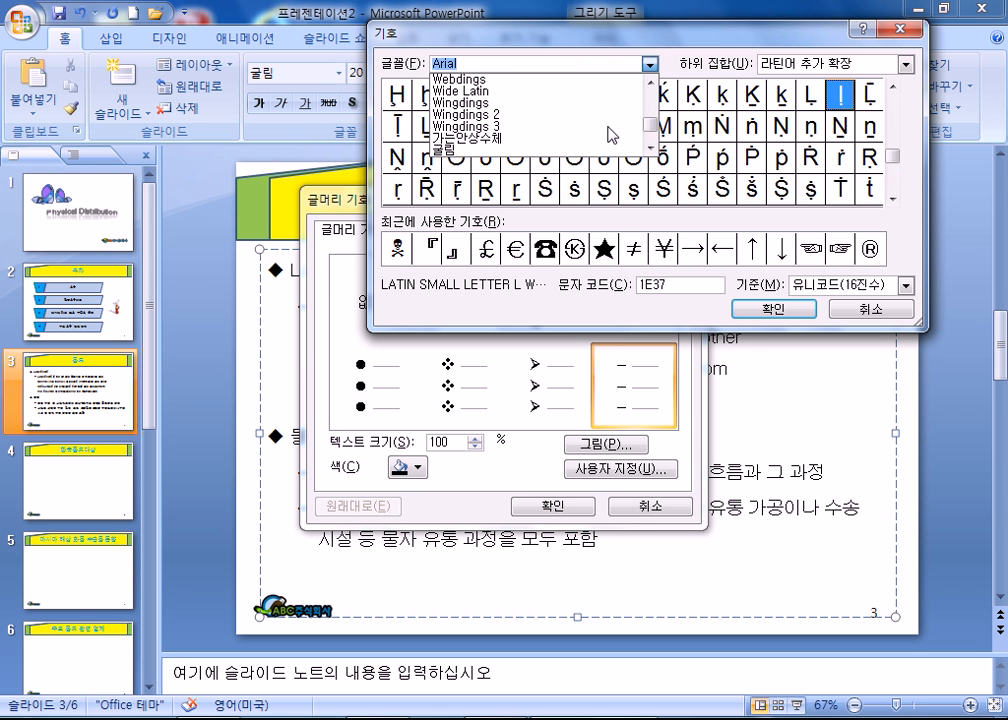
click(551, 103)
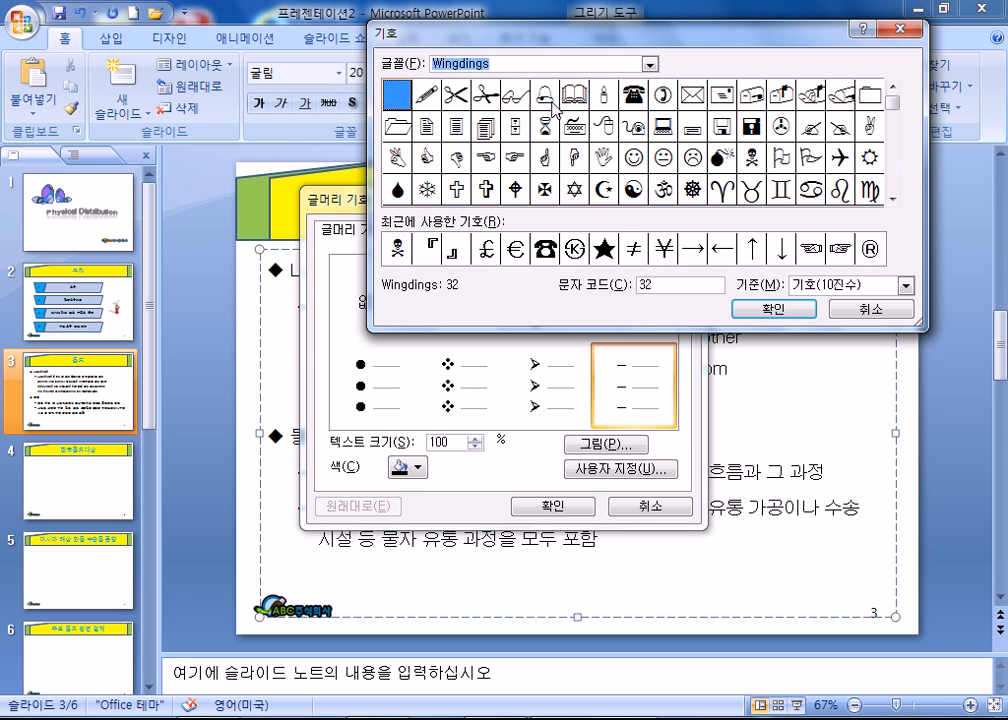
click(891, 200)
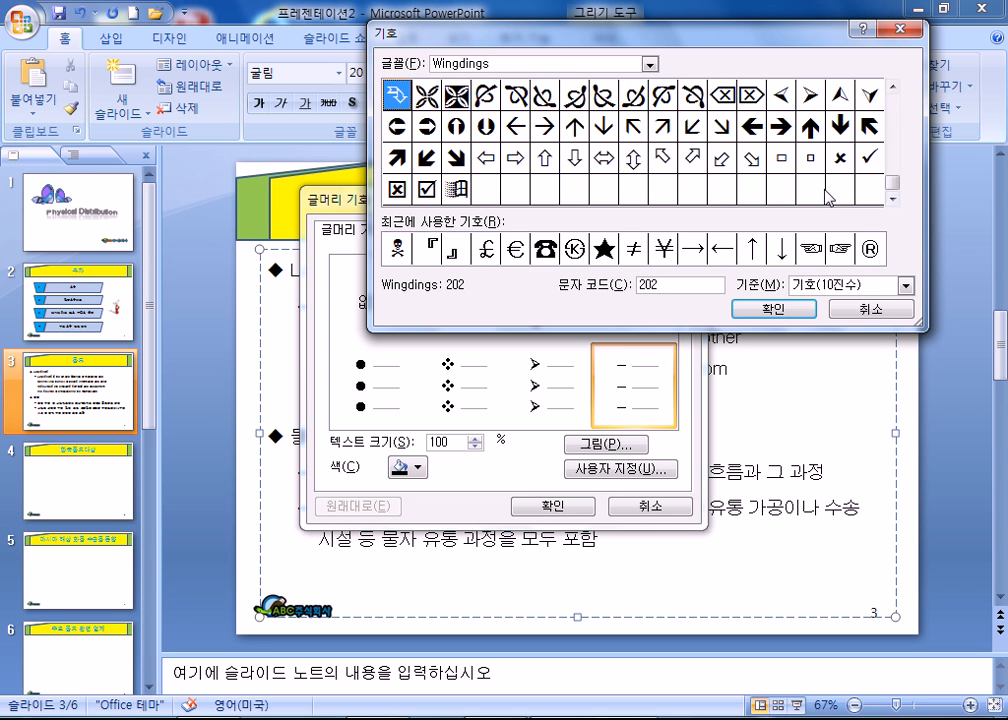
click(895, 88)
click(895, 88)
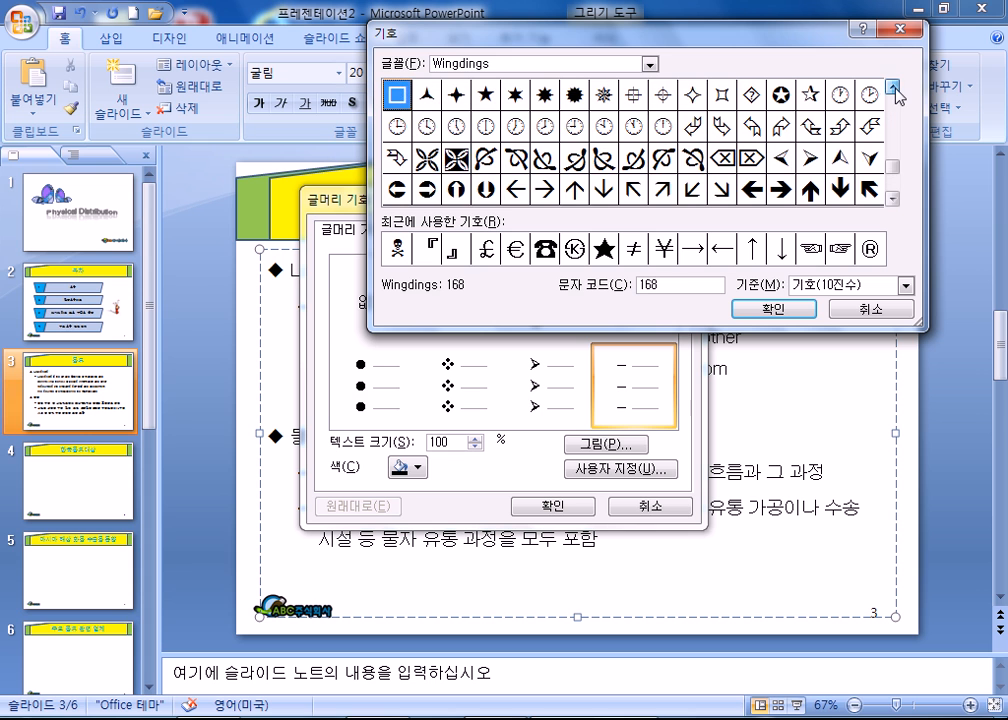
click(895, 88)
click(895, 88)
click(895, 88)
click(895, 88)
Browse the full Webdings character set among the custom bullet symbols
click(650, 64)
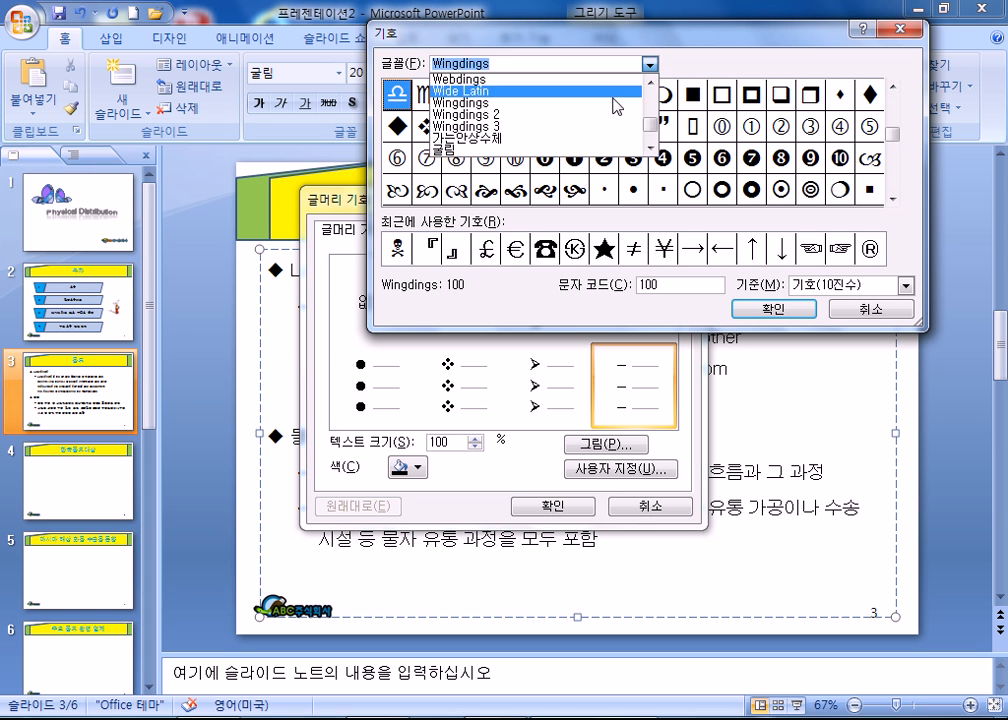
click(608, 113)
click(650, 64)
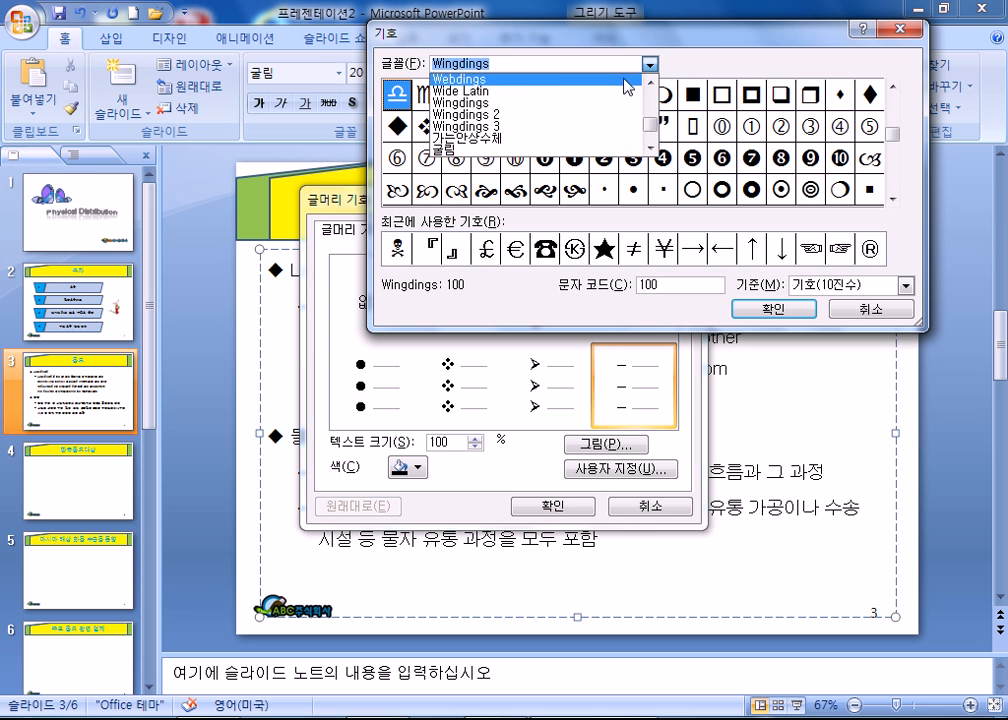
click(624, 80)
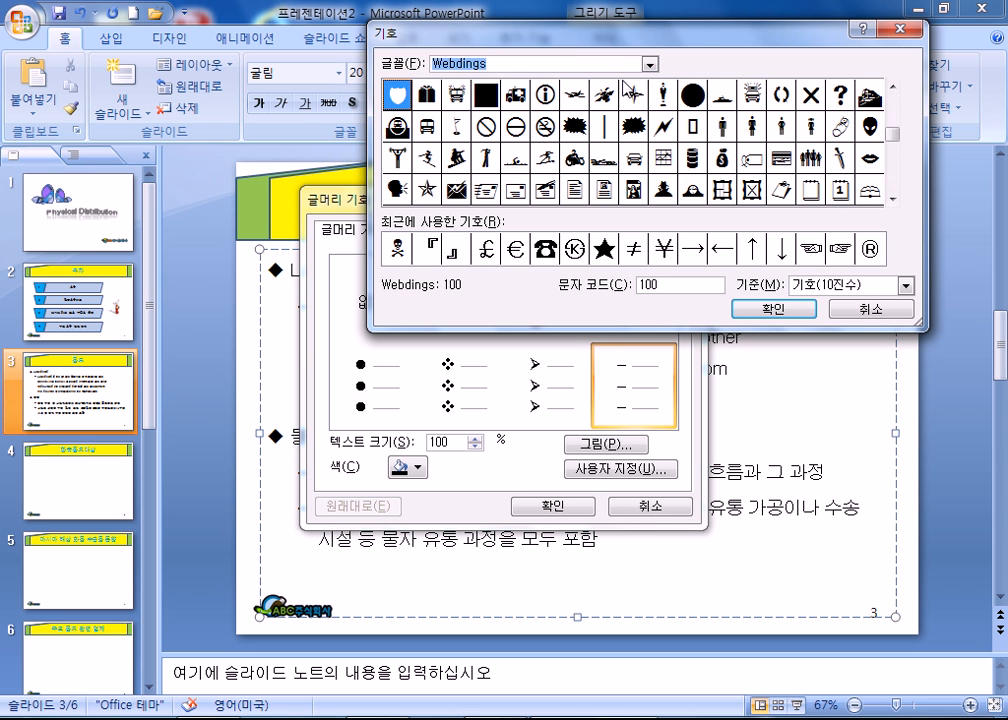
click(895, 200)
click(895, 199)
drag(893, 150, 891, 98)
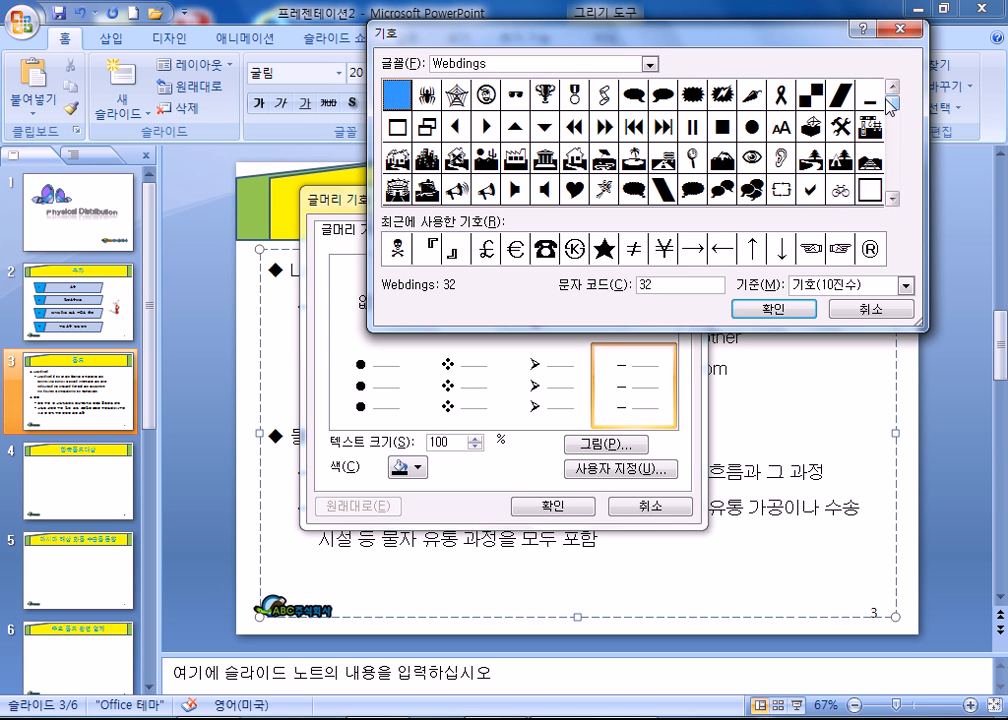
click(893, 200)
click(893, 200)
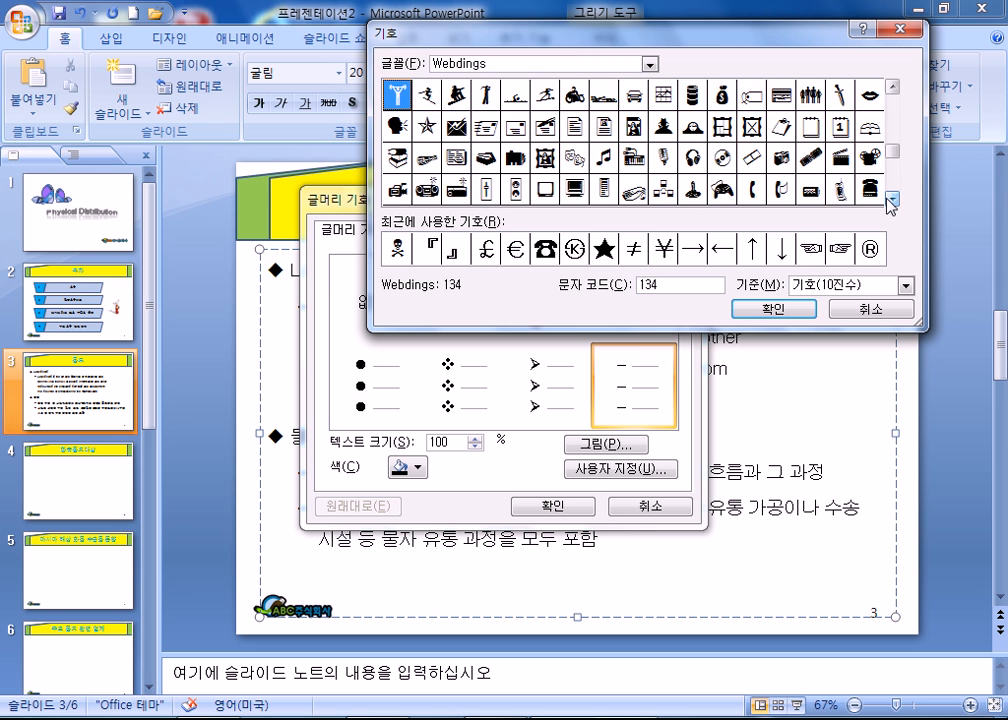
click(893, 200)
click(893, 200)
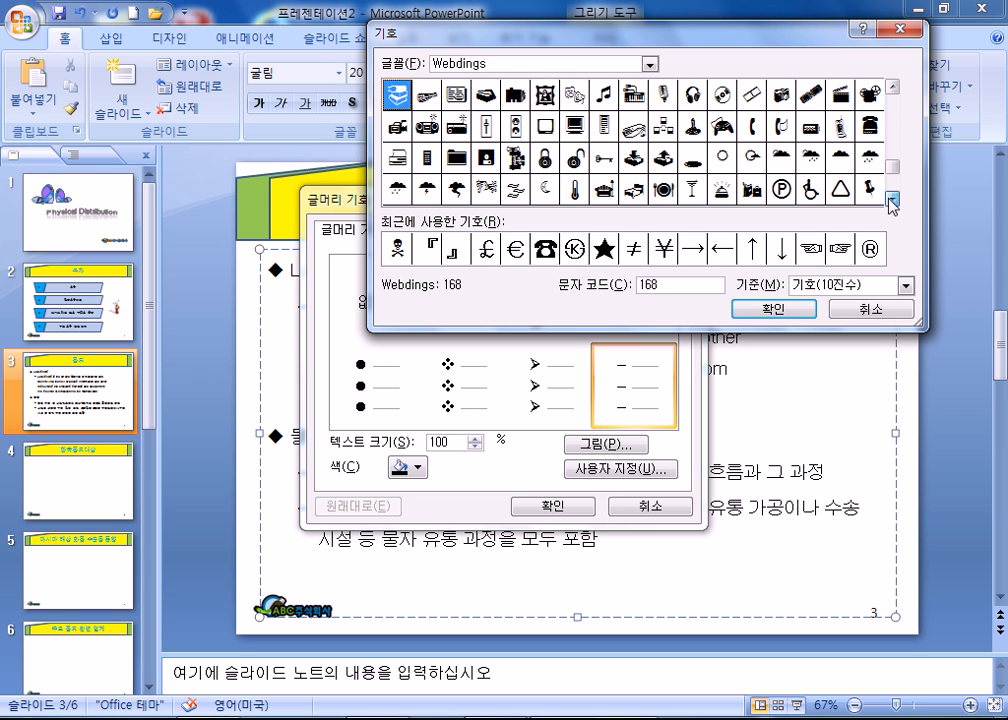
click(893, 200)
click(893, 200)
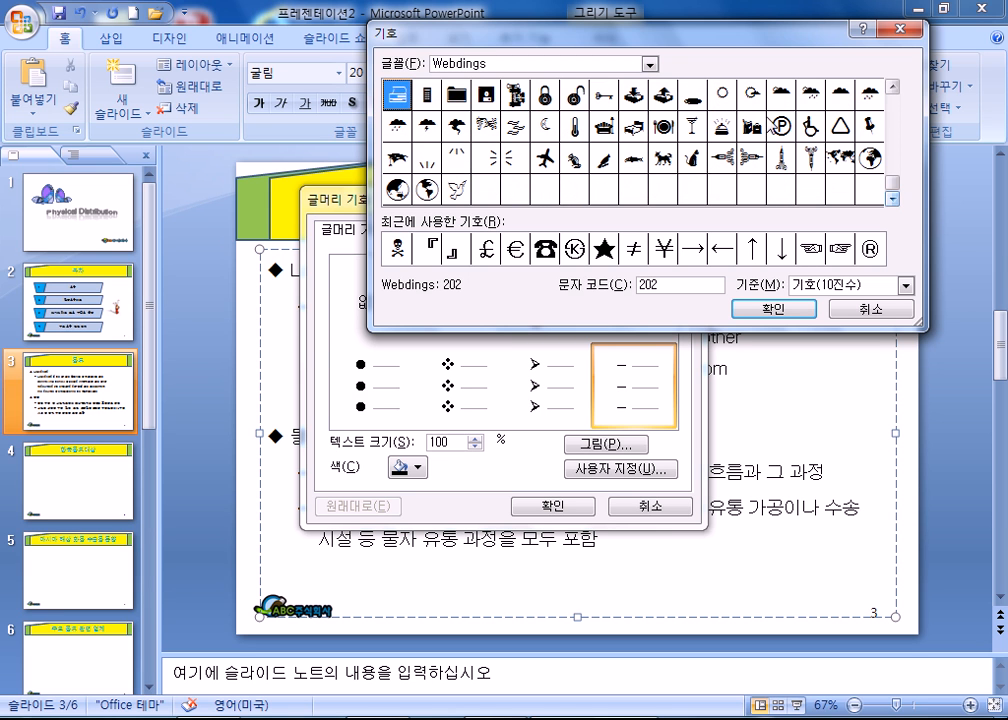
Browse the Wingdings 2 and Wingdings 3 bullet symbols, and cancel out of the bullet settings
click(654, 65)
click(618, 119)
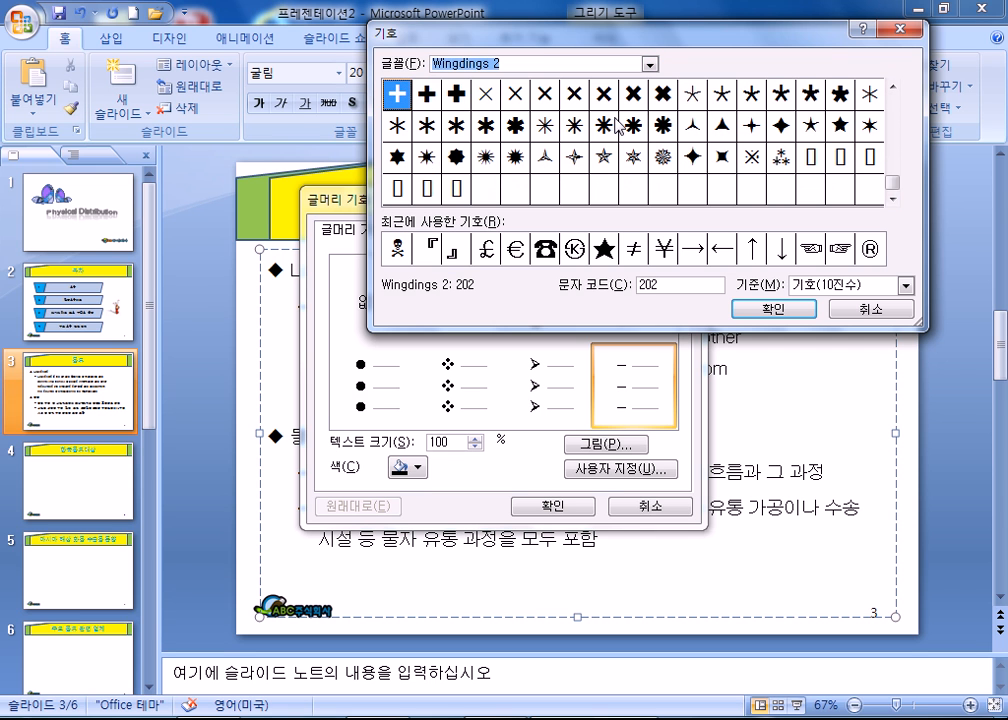
drag(893, 175, 893, 92)
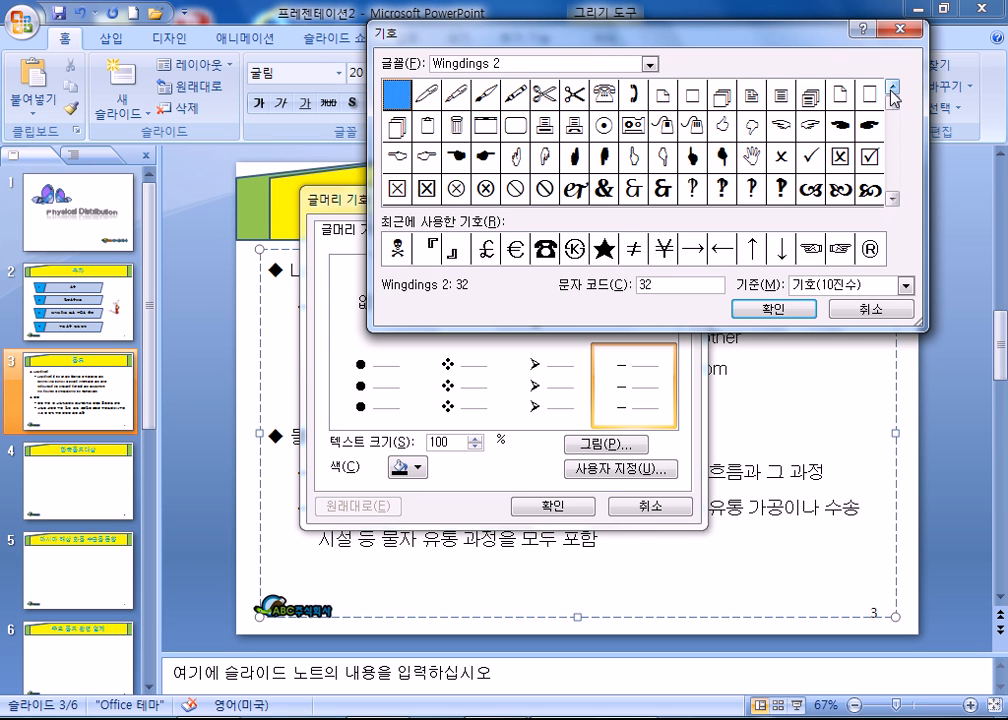
click(893, 199)
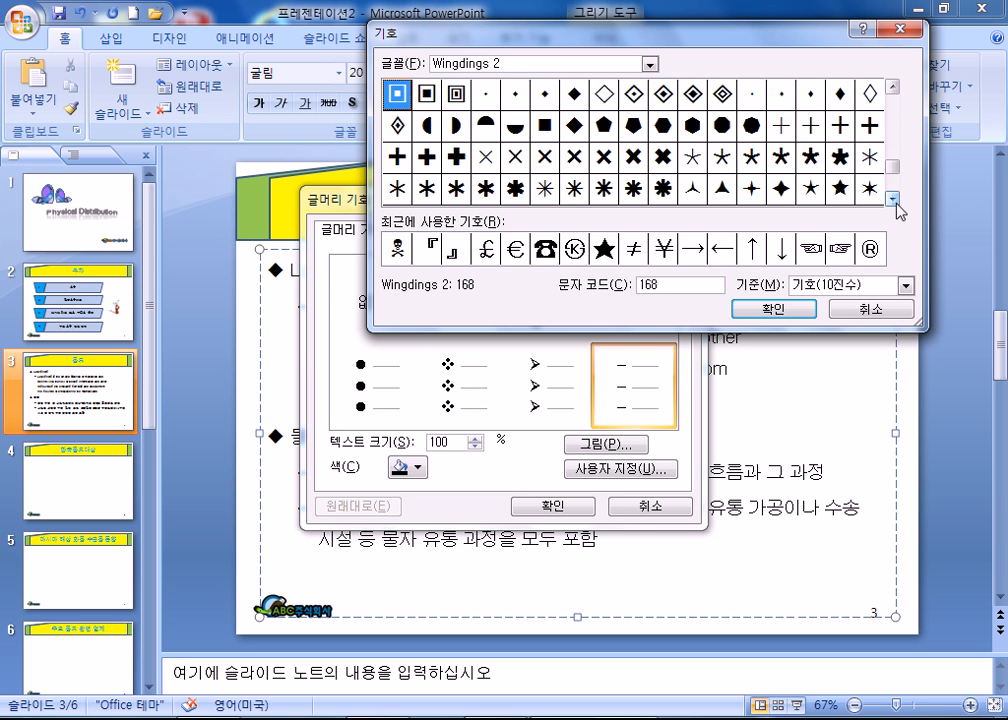
click(650, 64)
click(600, 127)
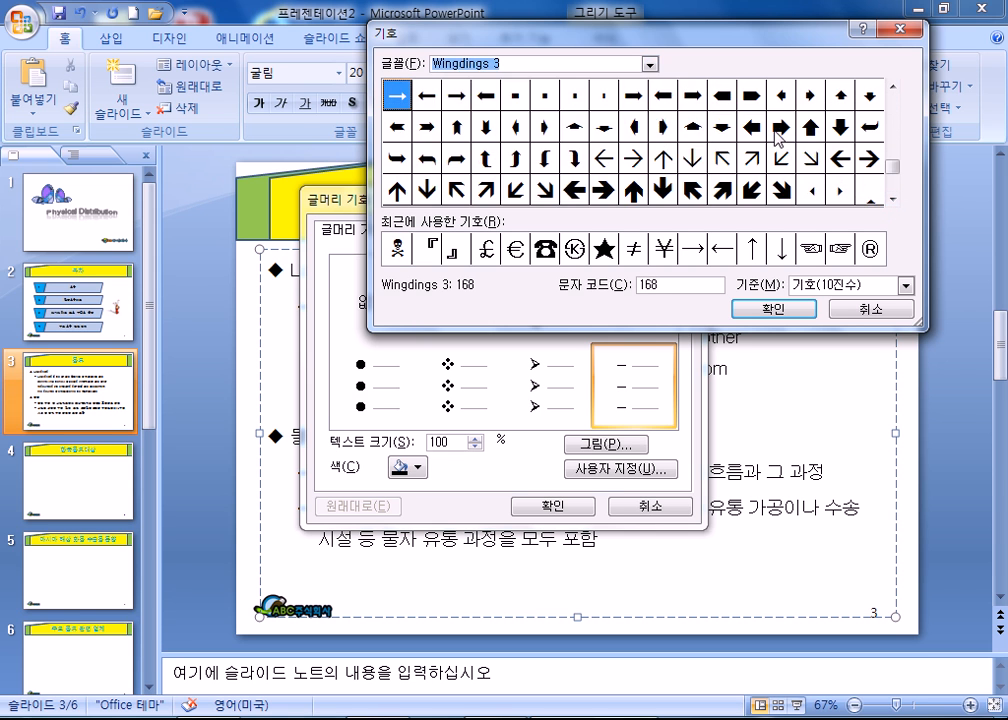
drag(897, 175, 893, 100)
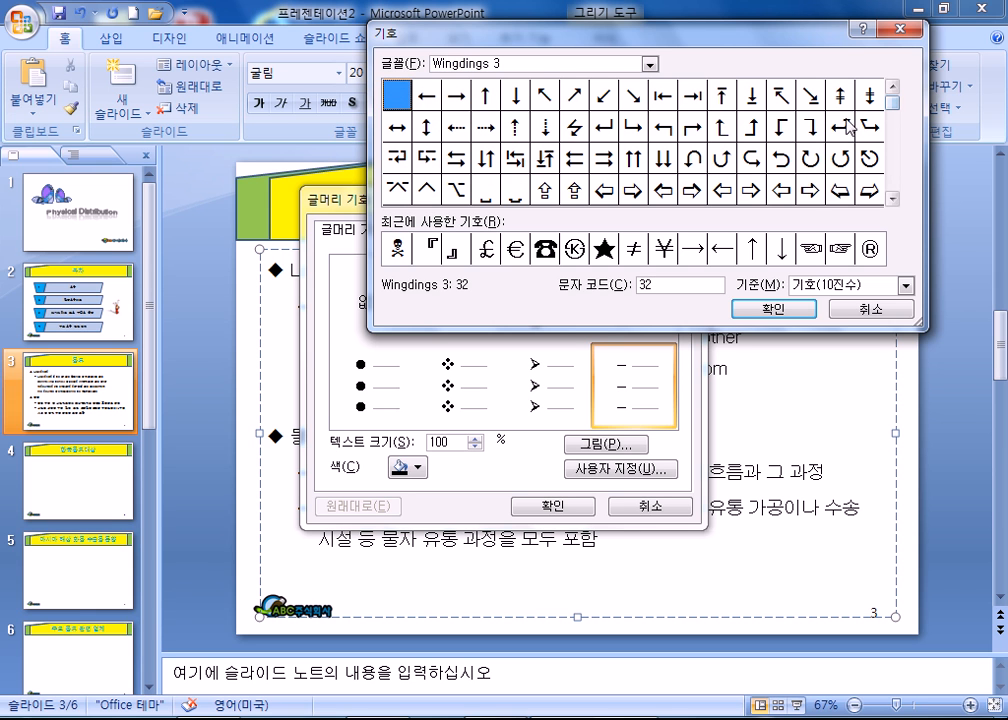
click(893, 200)
click(893, 200)
click(893, 200)
click(893, 200)
click(893, 200)
click(893, 200)
click(893, 200)
click(893, 200)
click(893, 200)
click(893, 200)
click(869, 310)
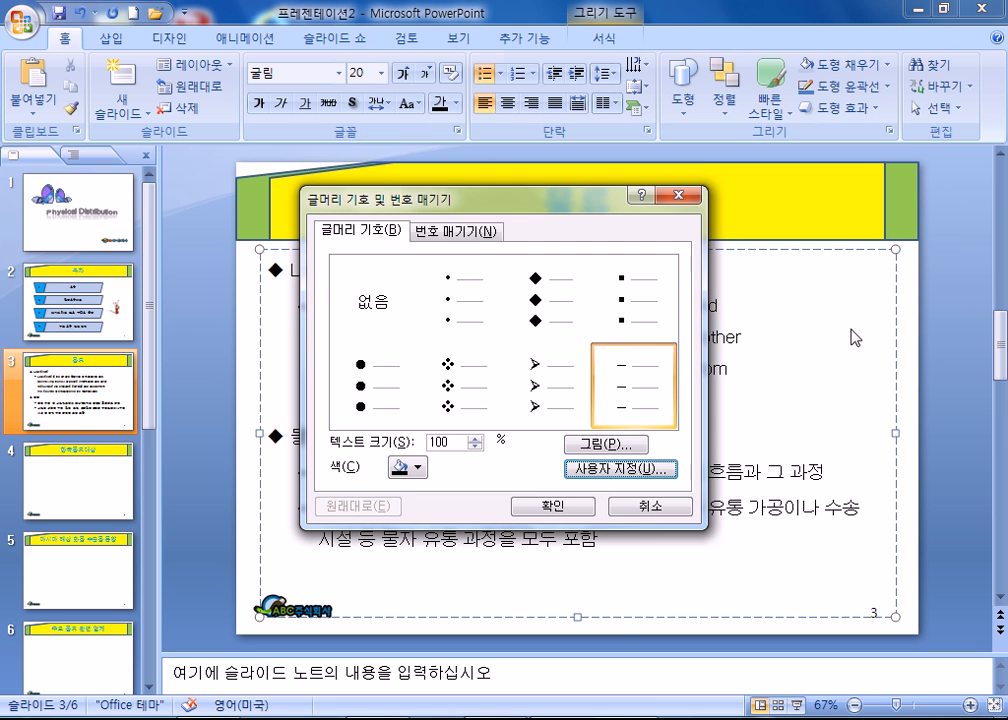
key(Escape)
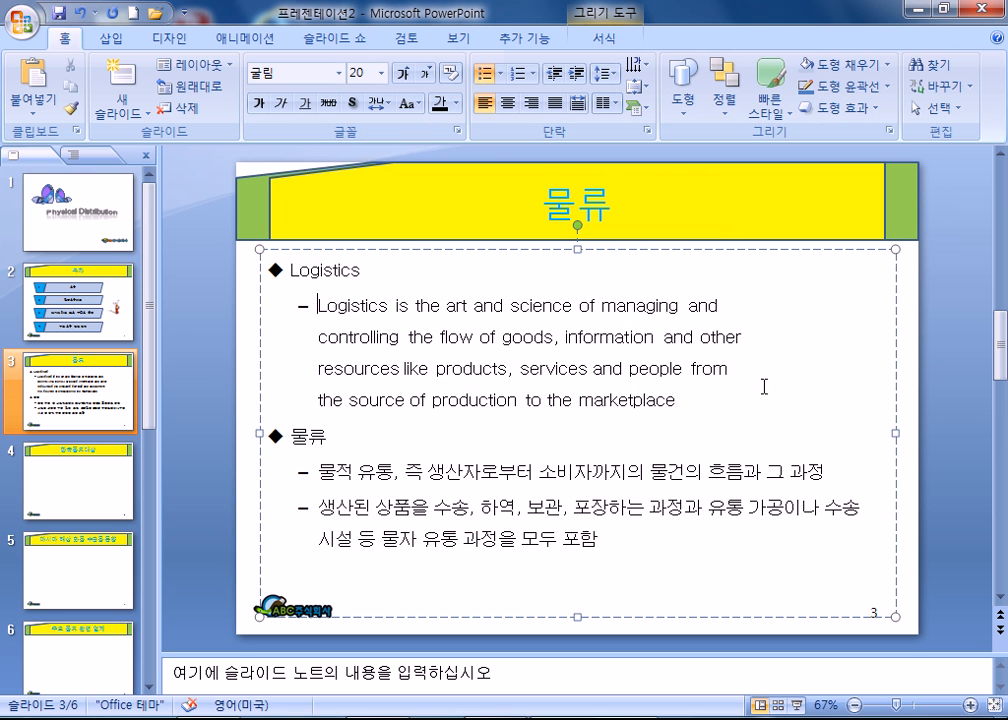
Open the custom bullet symbols for the two Korean definition lines under the 물류 heading
click(320, 469)
drag(320, 469, 381, 540)
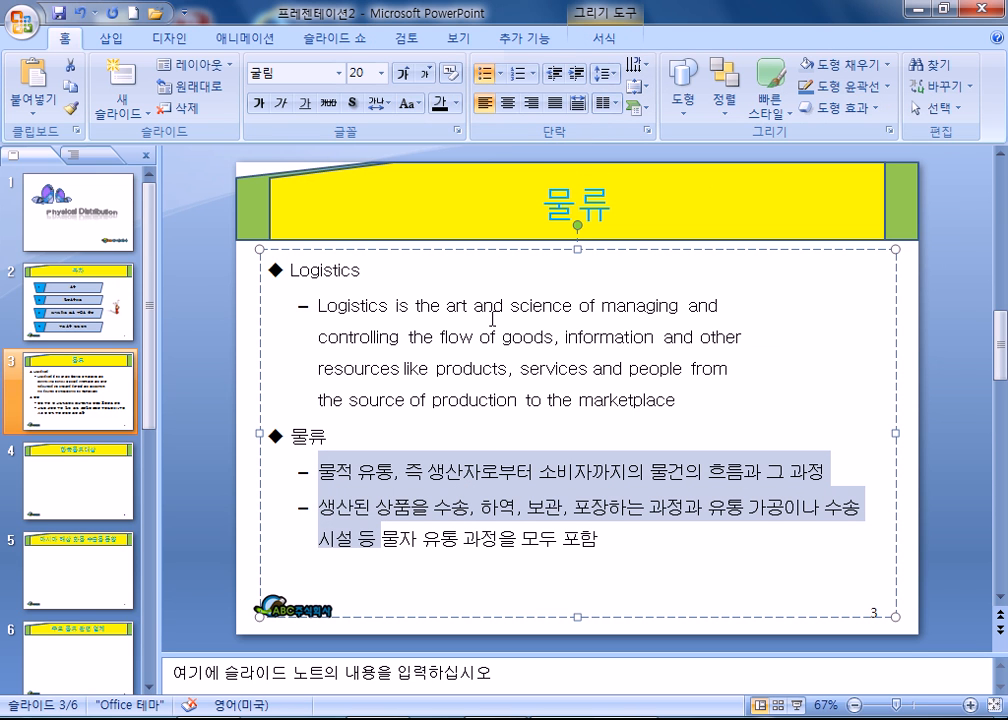
click(534, 74)
click(408, 621)
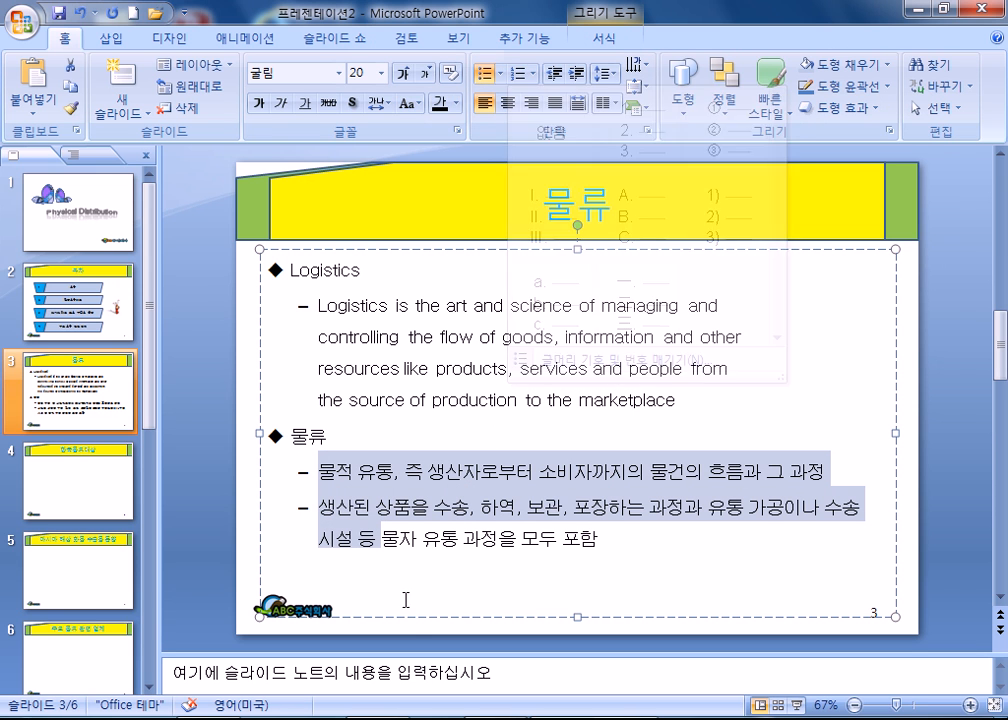
right_click(402, 508)
mouse_move(503, 380)
mouse_move(547, 357)
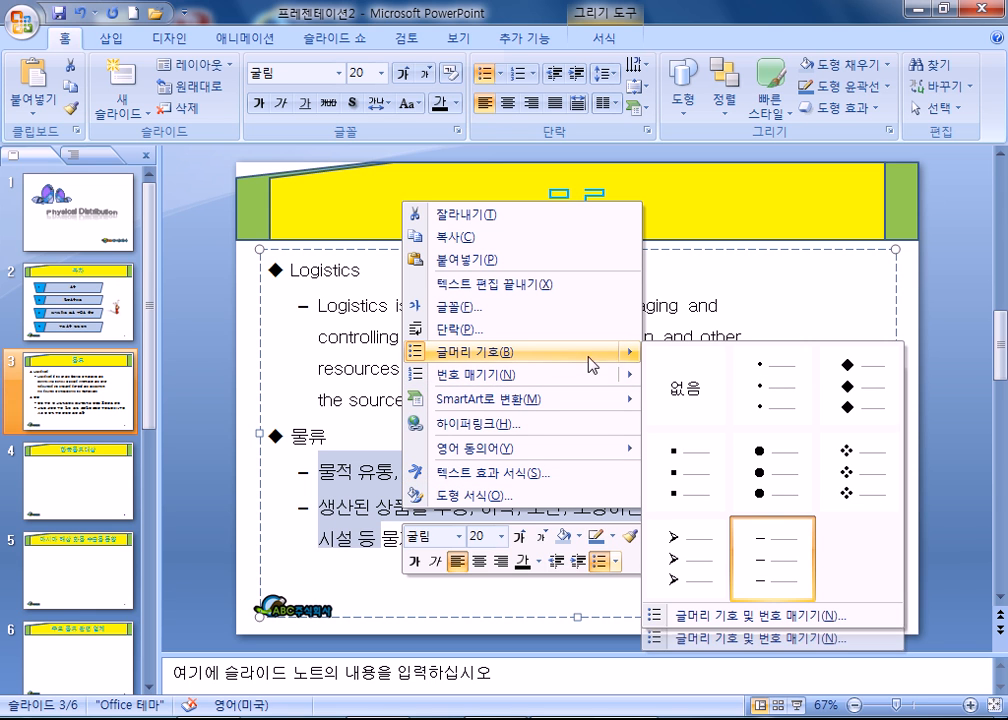
click(778, 625)
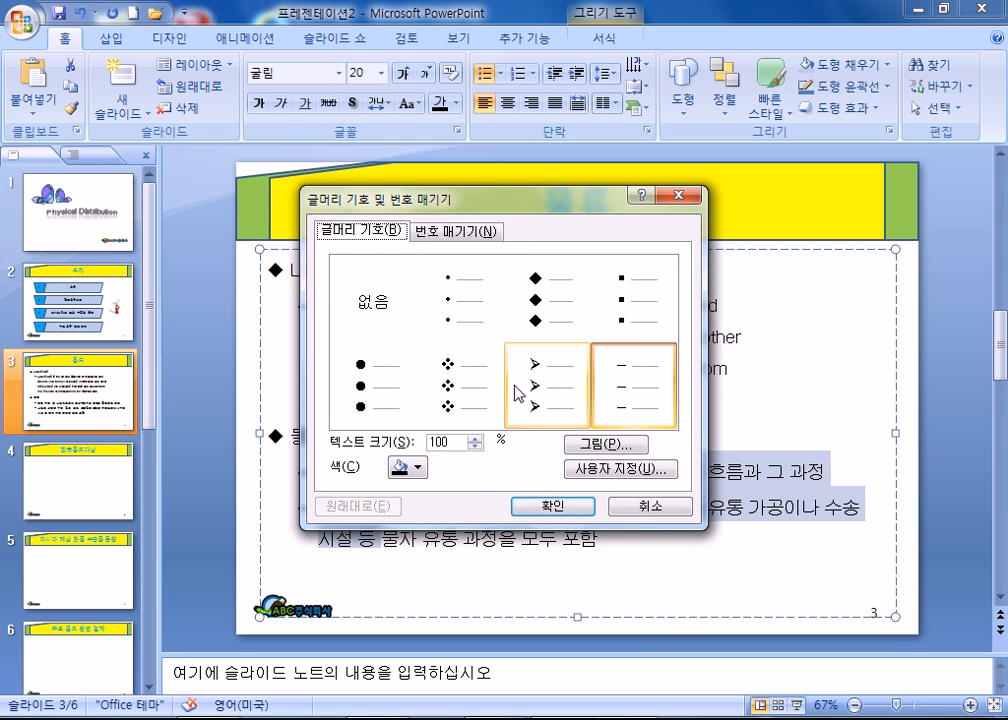
click(602, 470)
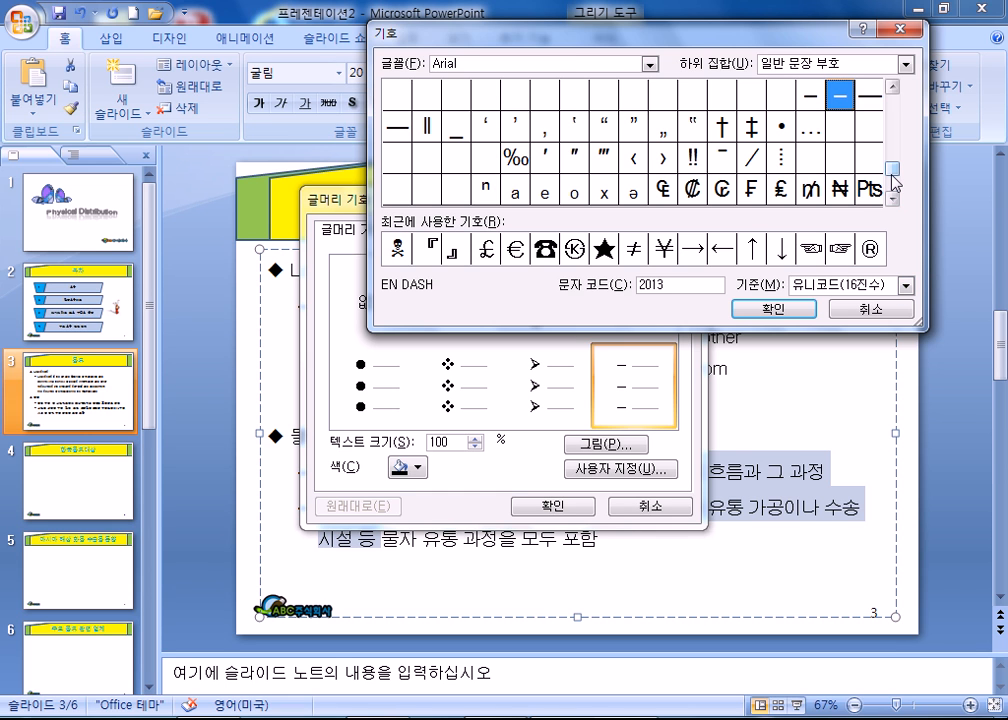
Look through the Arial character set from its beginning for a custom bullet symbol
drag(893, 172, 900, 100)
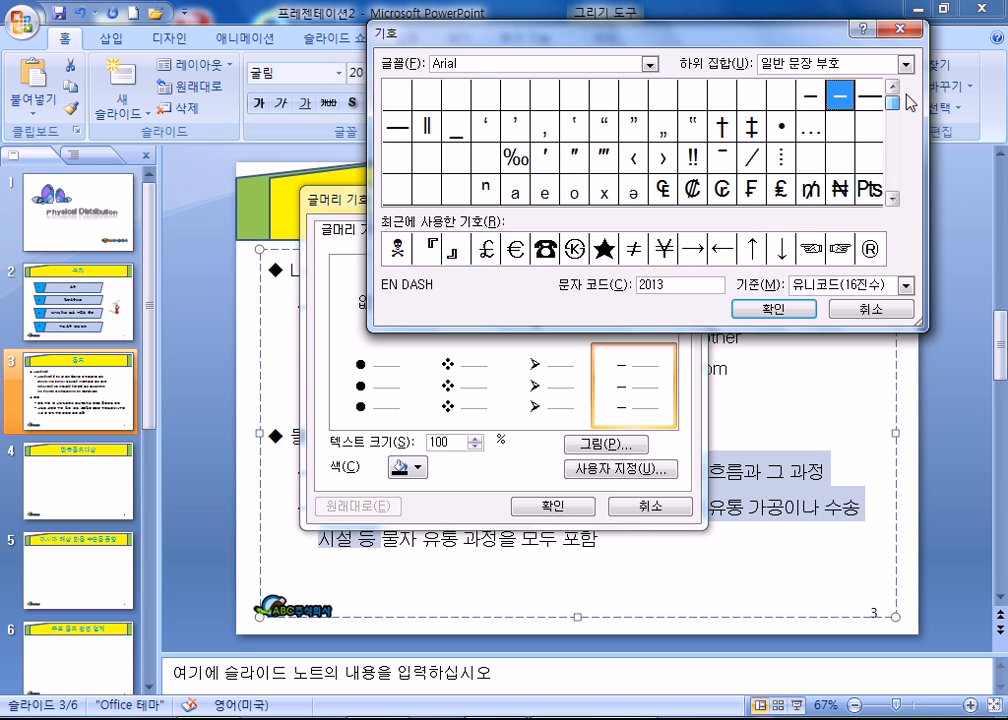
click(895, 199)
click(893, 200)
click(893, 200)
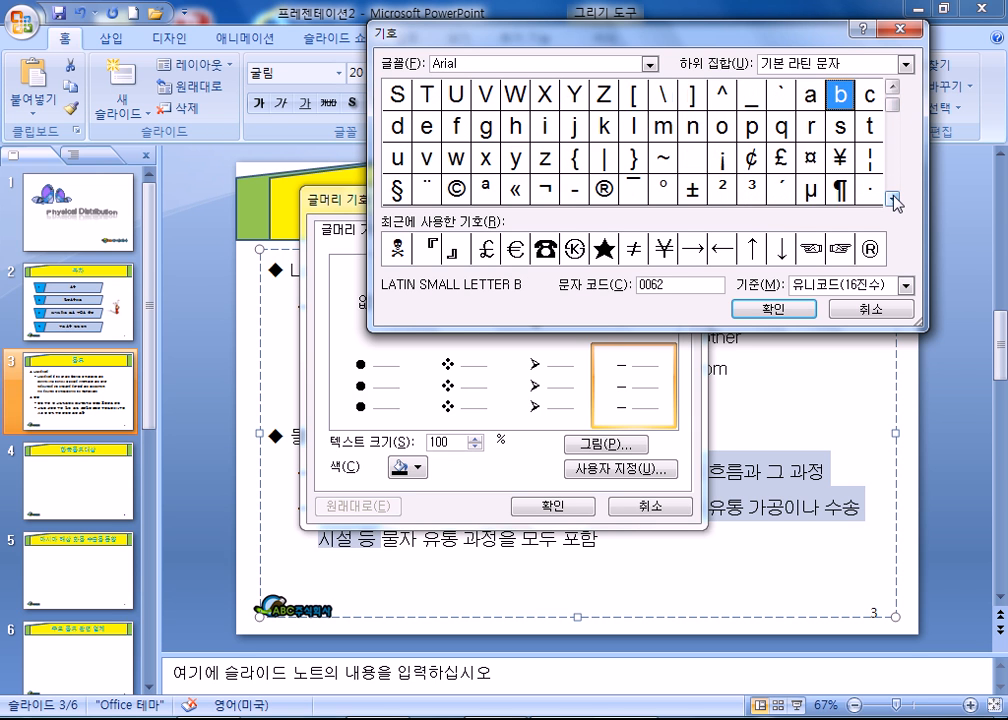
click(893, 200)
click(893, 200)
click(893, 200)
click(893, 200)
click(893, 200)
click(893, 200)
drag(894, 200, 894, 200)
drag(893, 87, 893, 89)
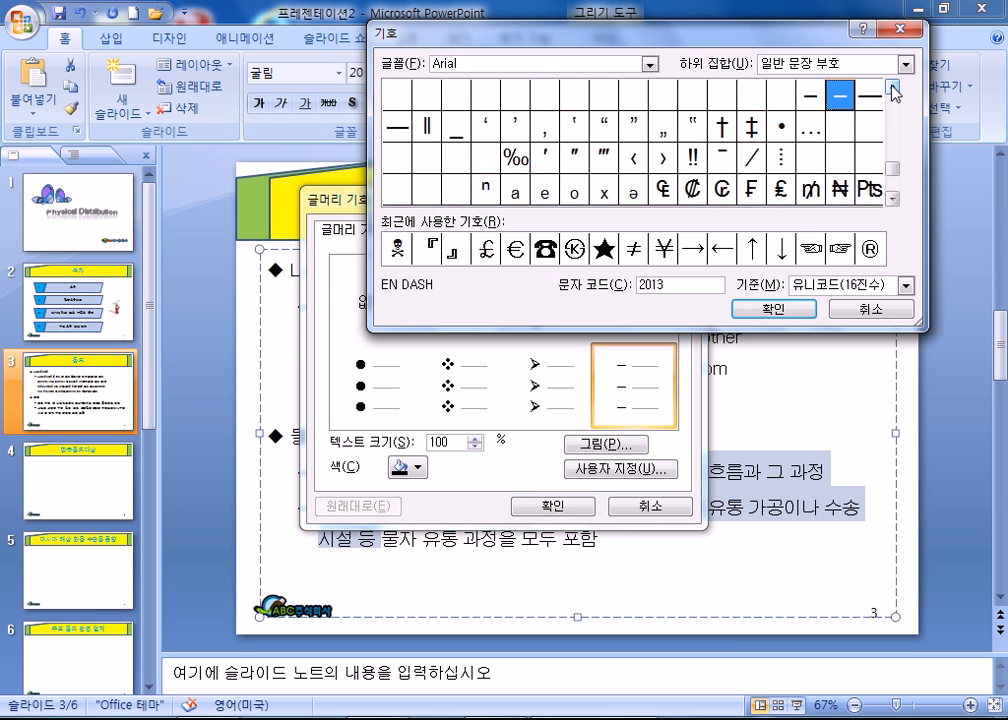
Set Arial's square root sign (√, code 221A) as the bullet of the two Korean definition lines
drag(888, 200, 888, 200)
click(889, 200)
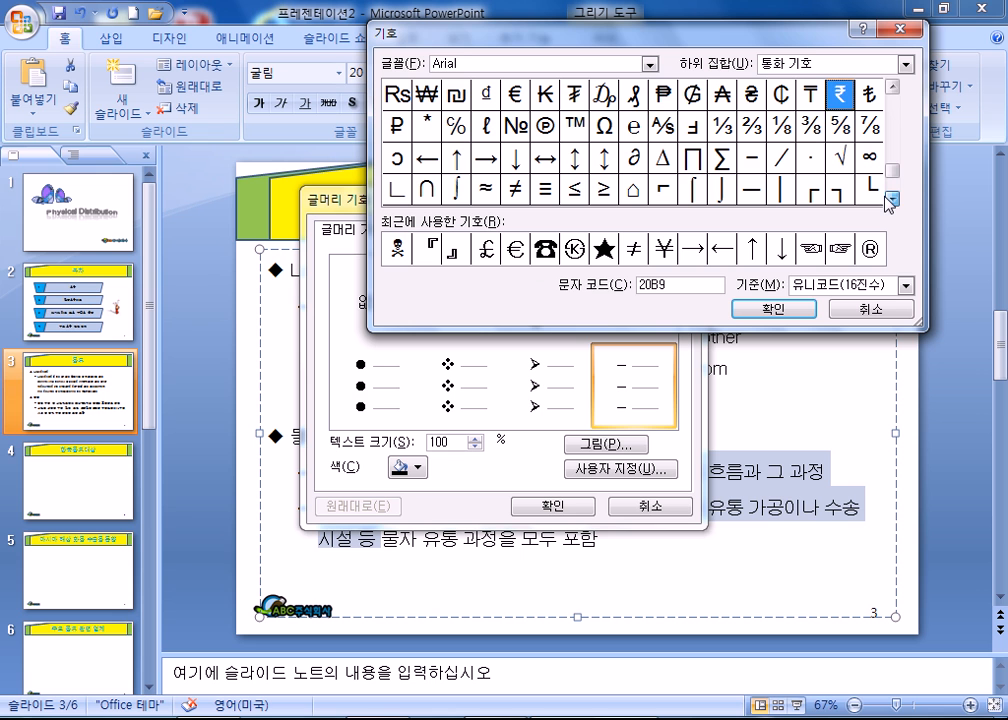
click(841, 157)
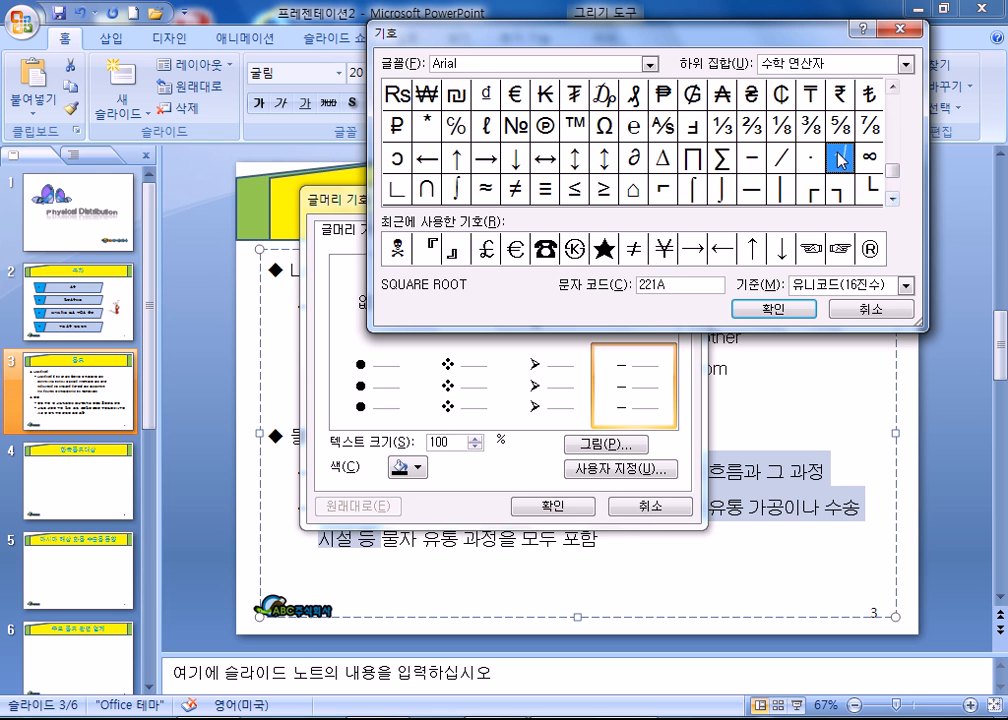
click(775, 309)
click(556, 506)
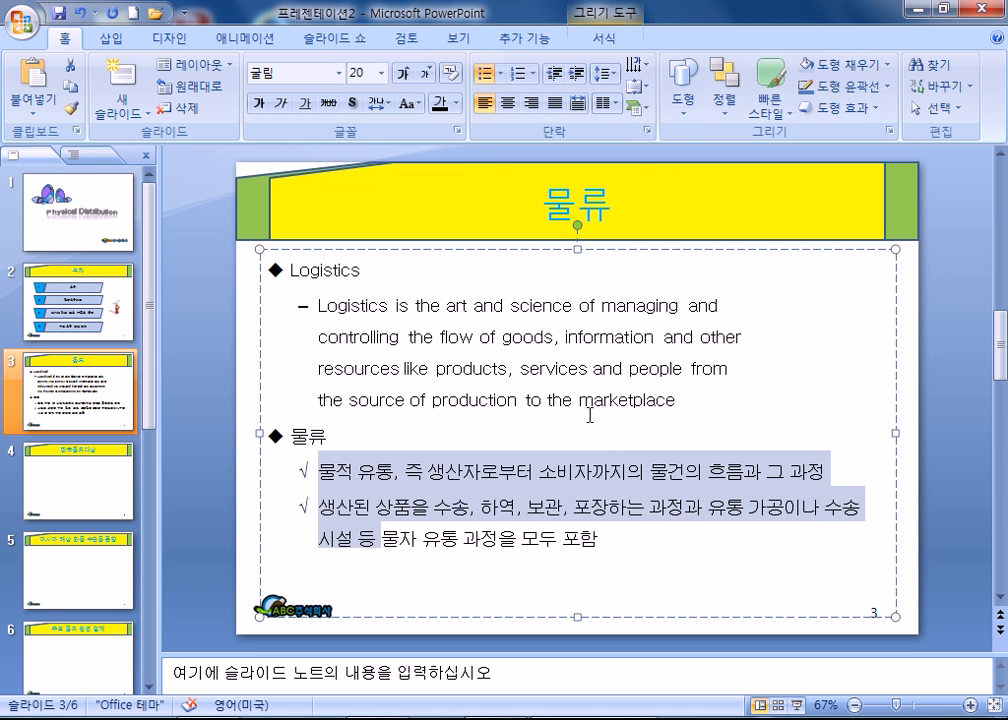
Try to copy the √ bullet formatting from the Korean definition onto the English Logistics definition with Format Painter
drag(317, 305, 396, 386)
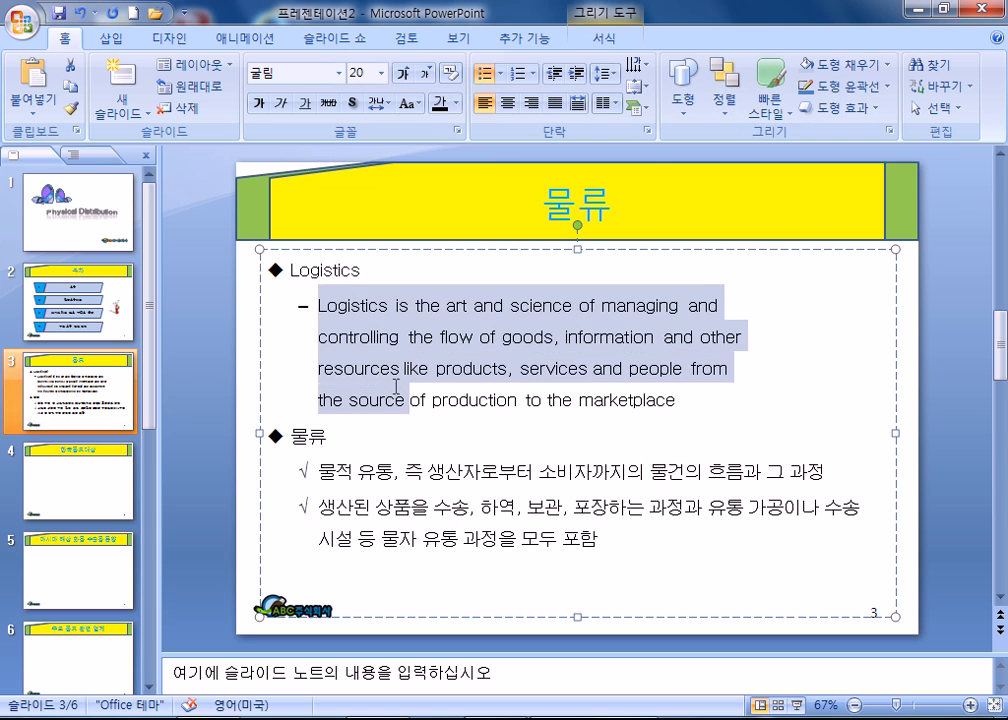
click(350, 475)
click(70, 108)
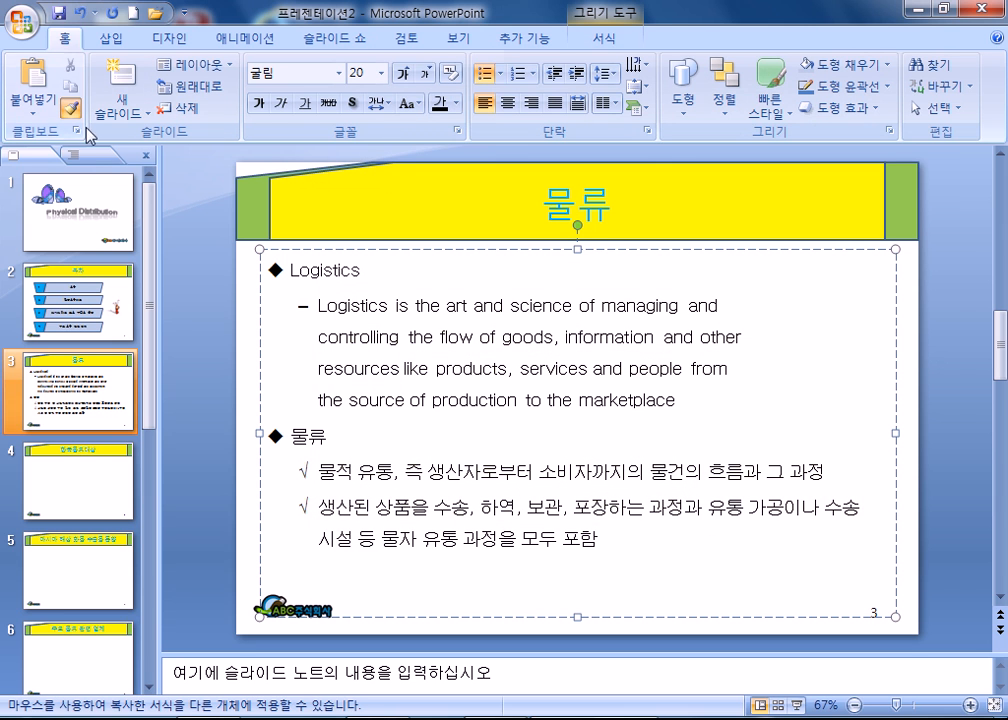
click(366, 308)
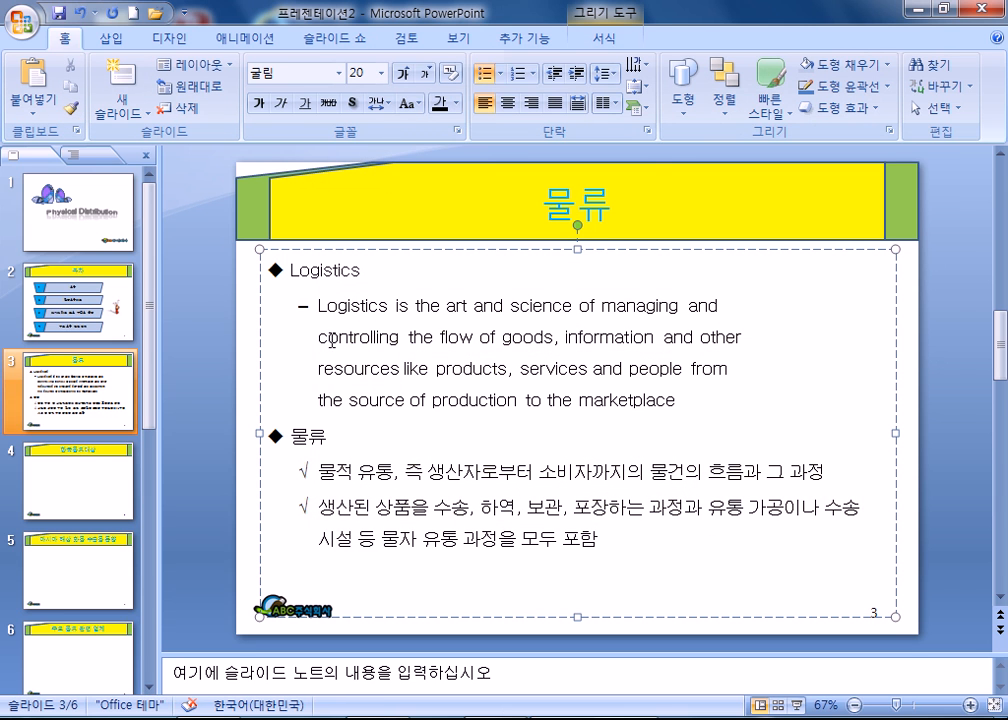
drag(336, 465, 380, 538)
click(70, 108)
mouse_move(318, 302)
mouse_down()
mouse_move(468, 340)
mouse_move(498, 397)
mouse_up()
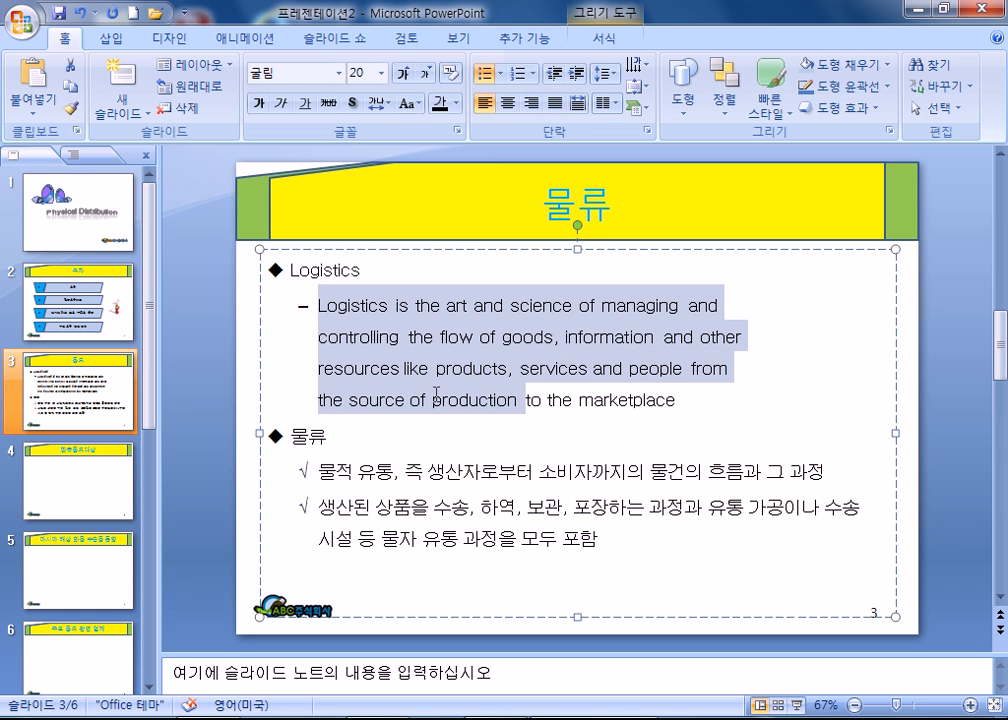
Give the English Logistics definition the arrowhead bullet
click(386, 333)
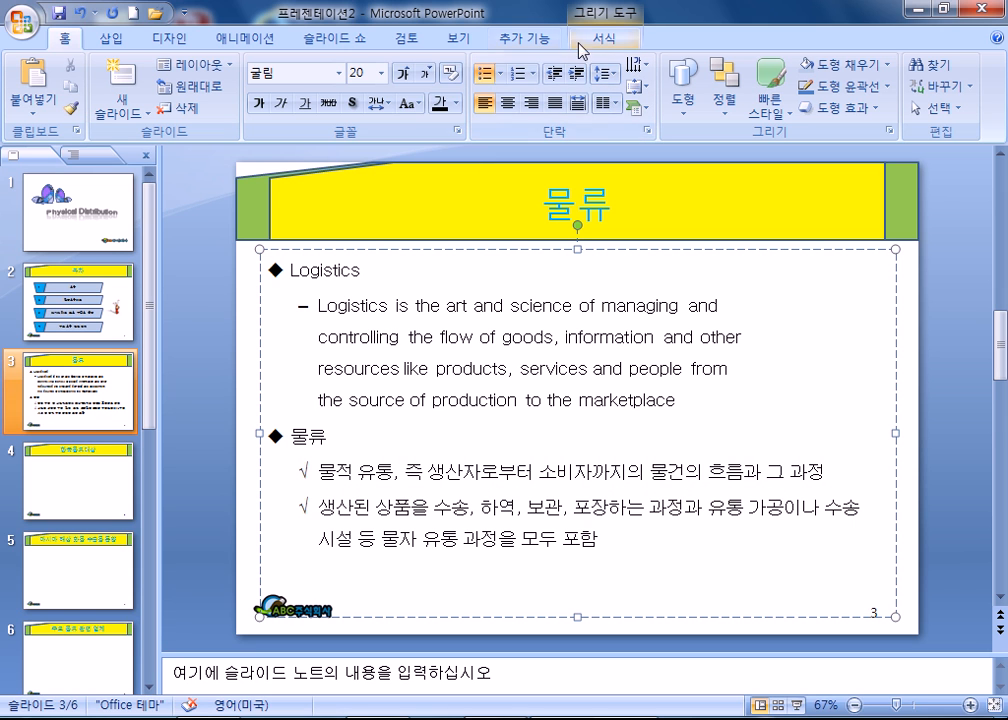
click(500, 74)
click(518, 318)
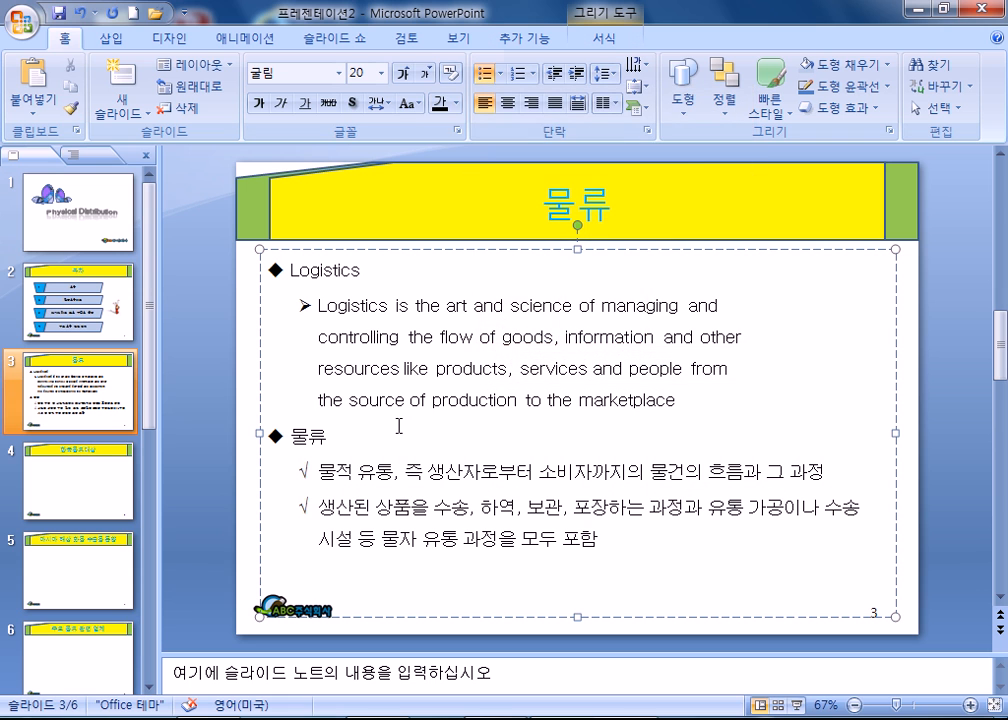
Set the two headings, Logistics and 물류, to 24 pt and bold
click(322, 269)
click(279, 276)
double_click(296, 276)
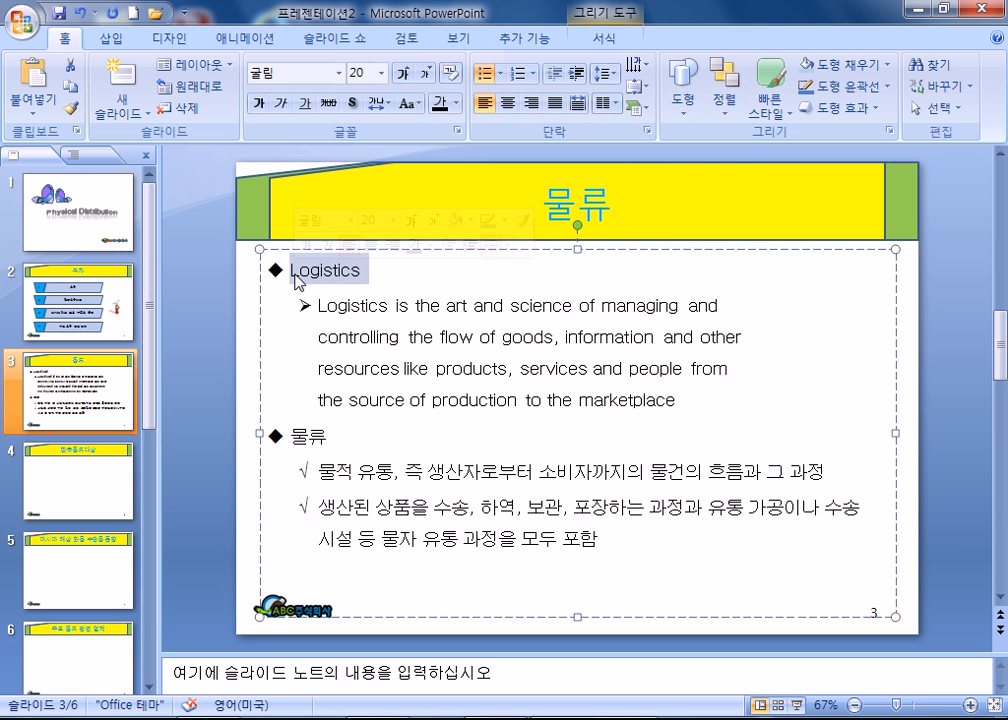
click(403, 75)
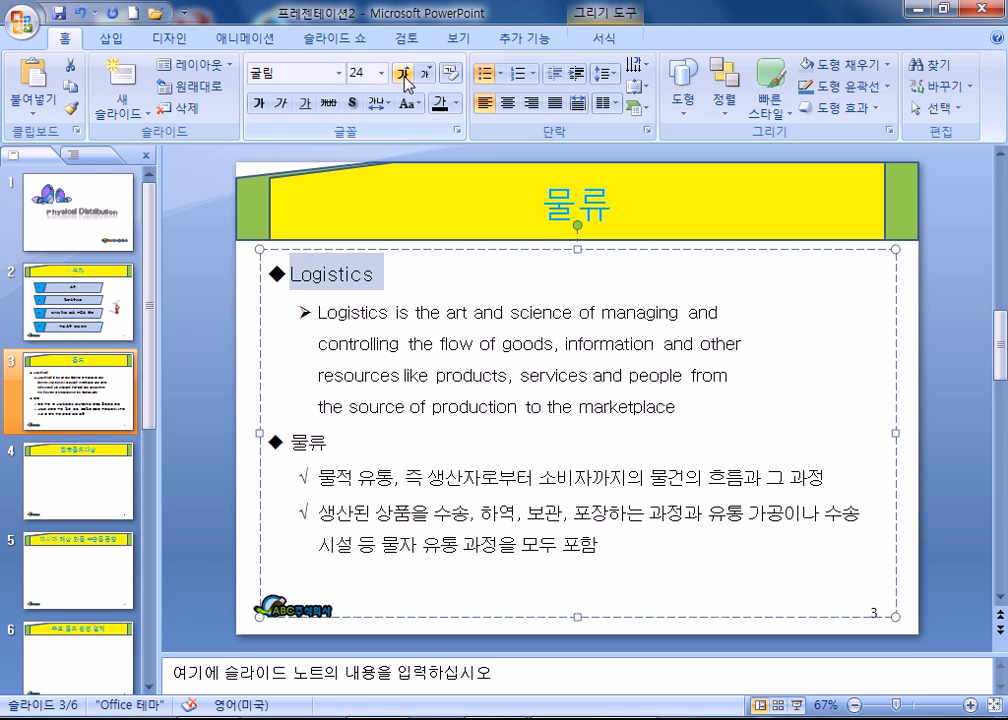
double_click(288, 440)
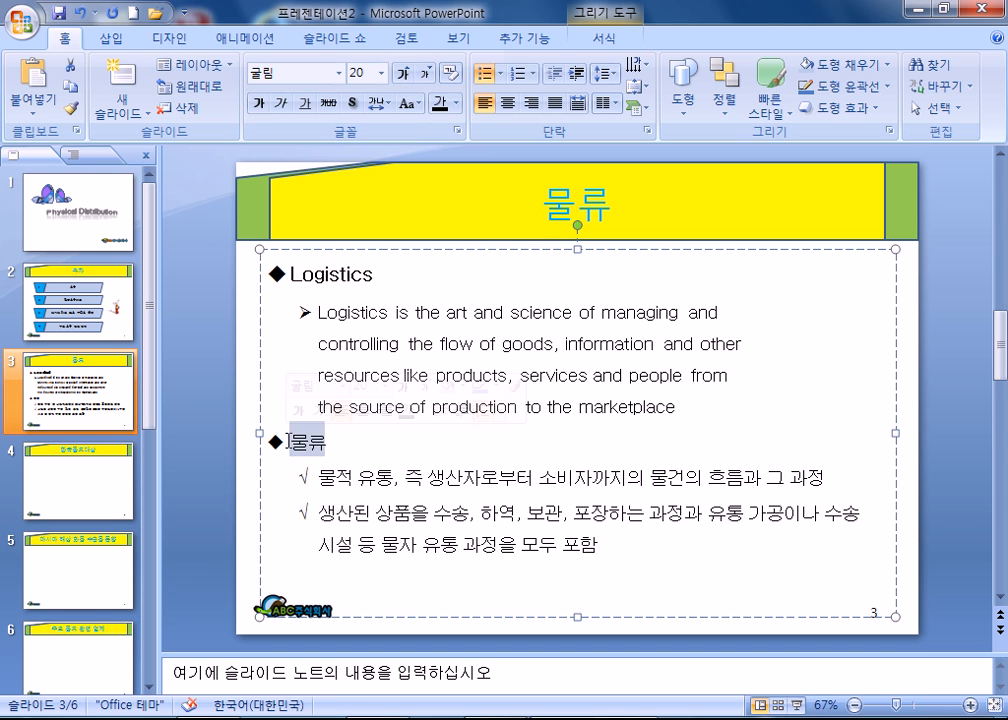
click(405, 78)
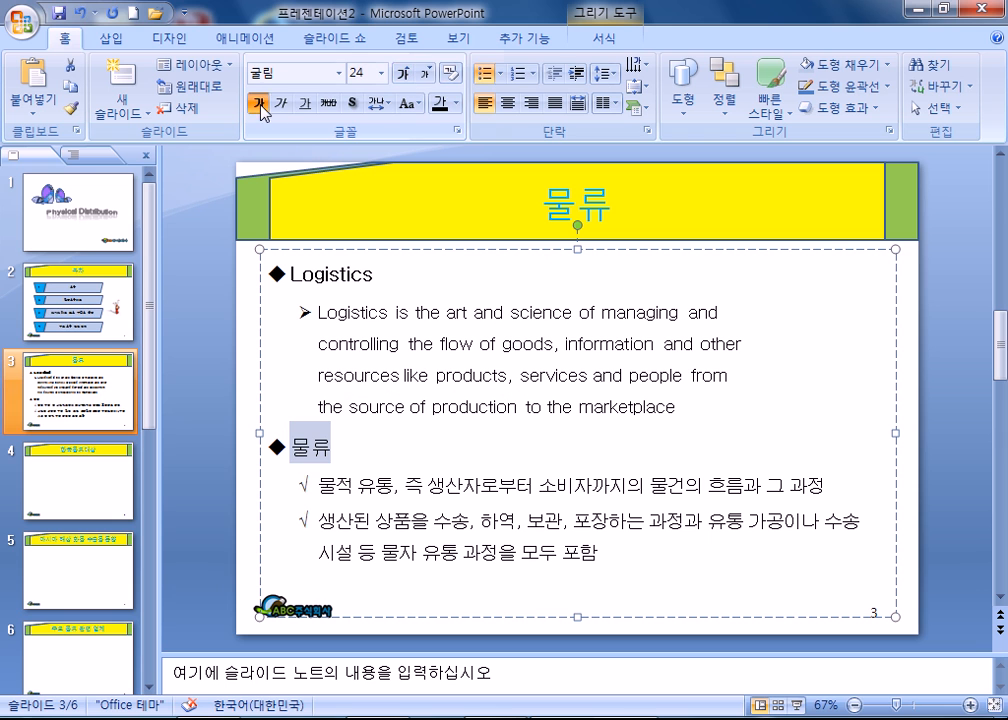
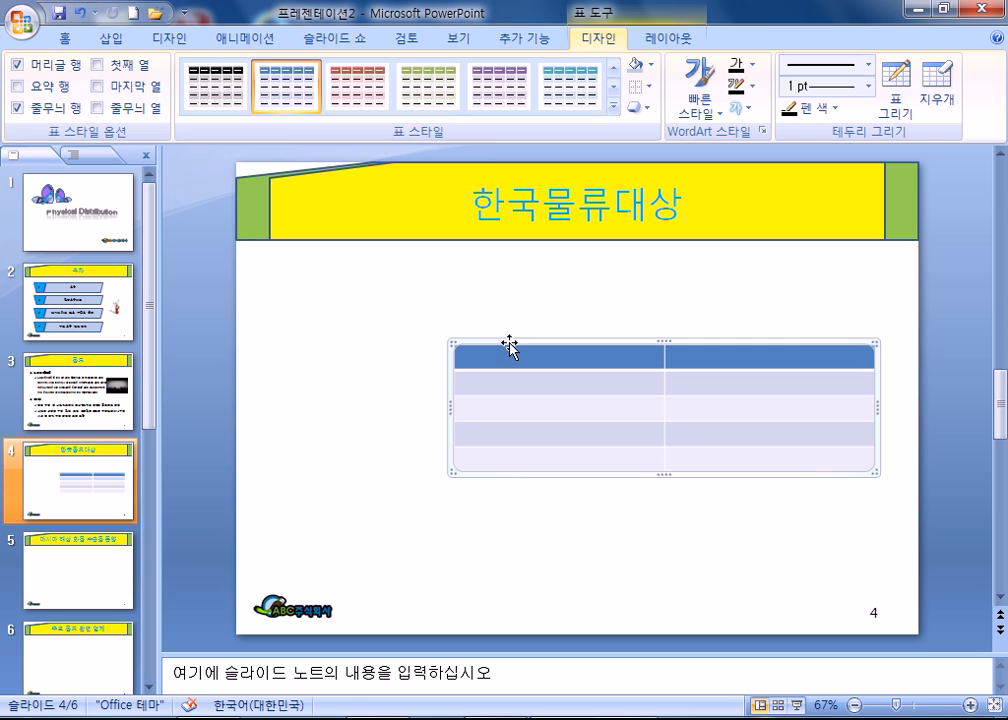
Widen the two-column table on slide 4 toward the slide's left side and apply all borders to its cells
drag(452, 398, 387, 394)
drag(549, 348, 706, 449)
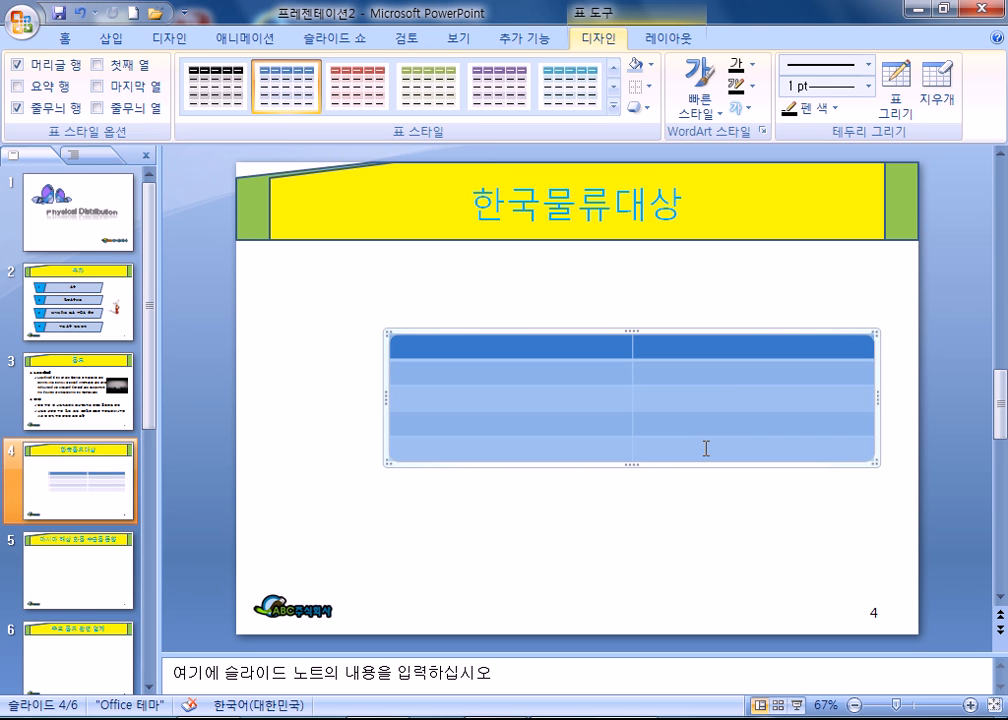
click(646, 88)
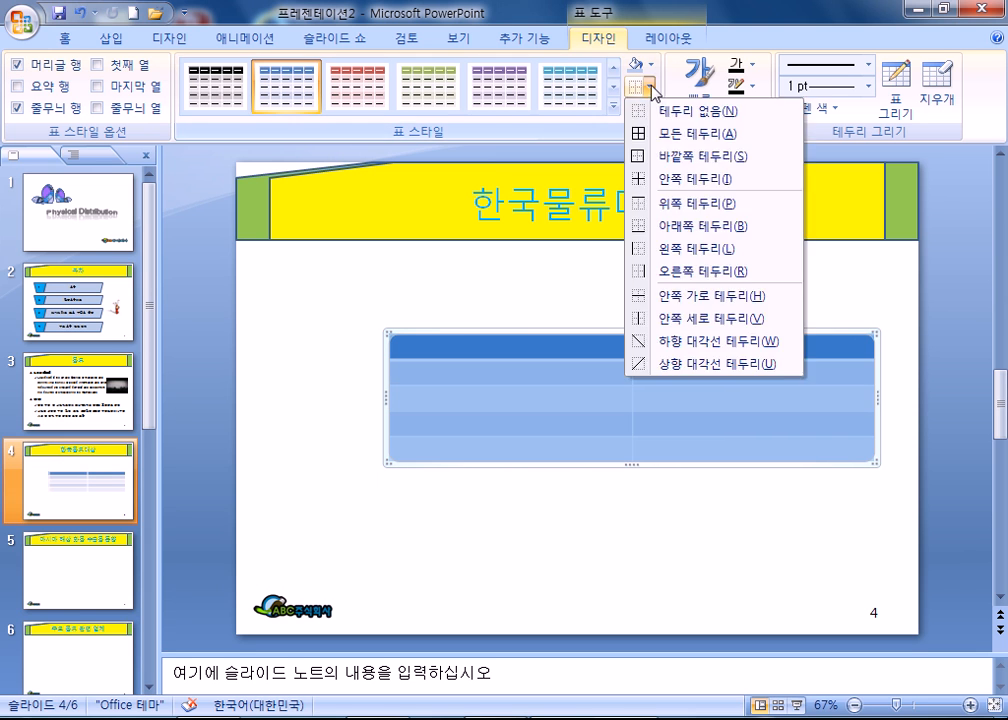
click(659, 134)
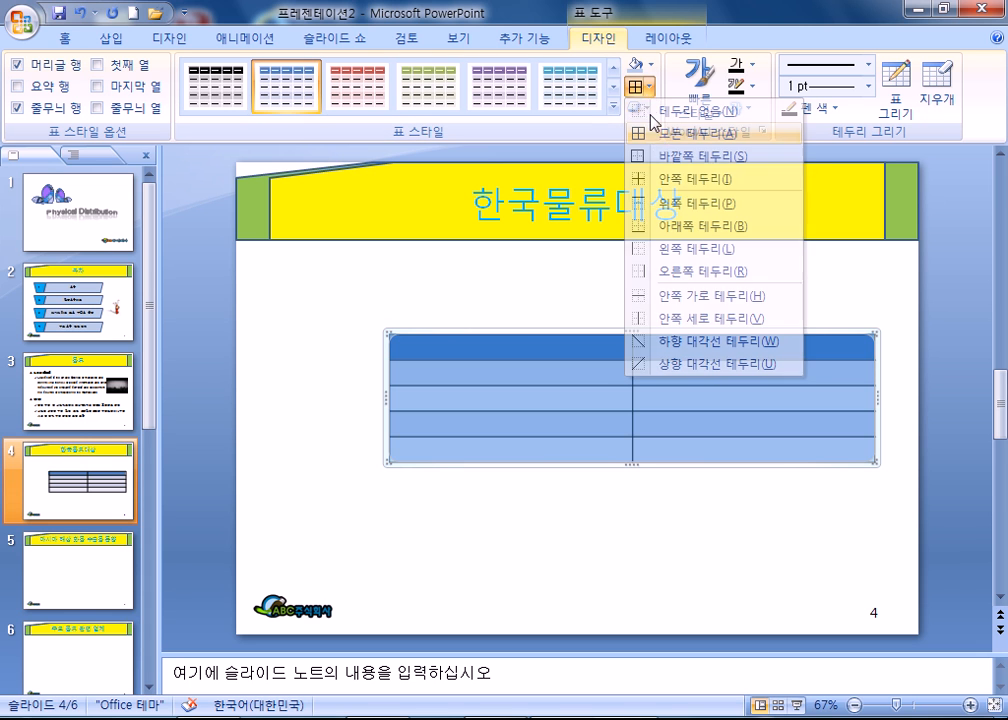
Fill all table cells with the lightest tint of the dark blue theme color and narrow the first column to about a quarter of the table
click(651, 63)
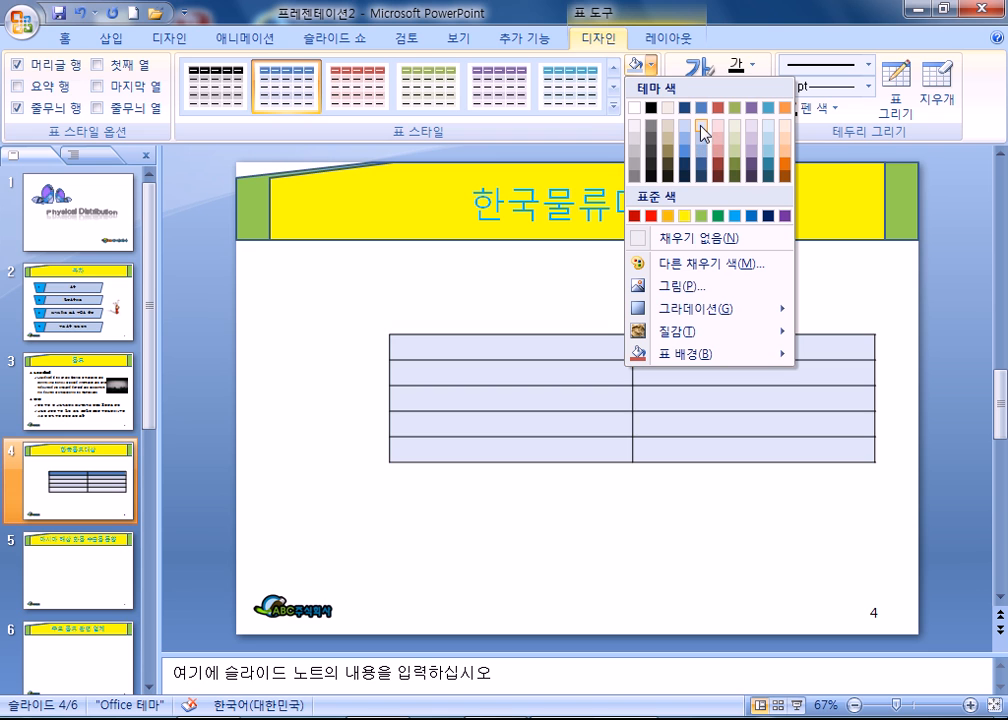
click(688, 126)
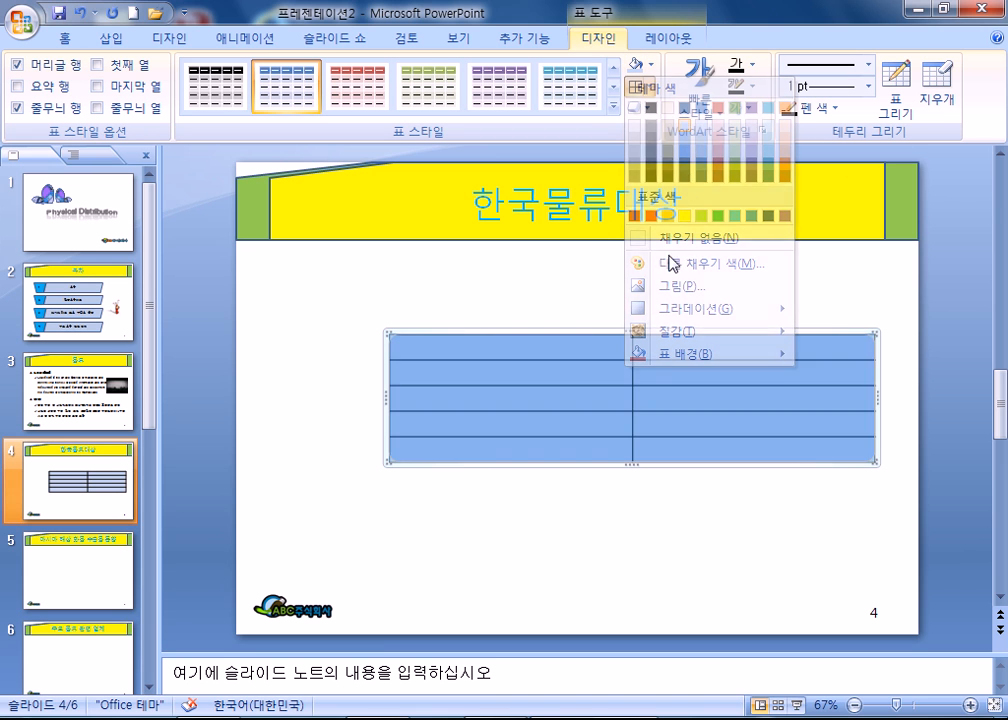
drag(607, 350, 518, 350)
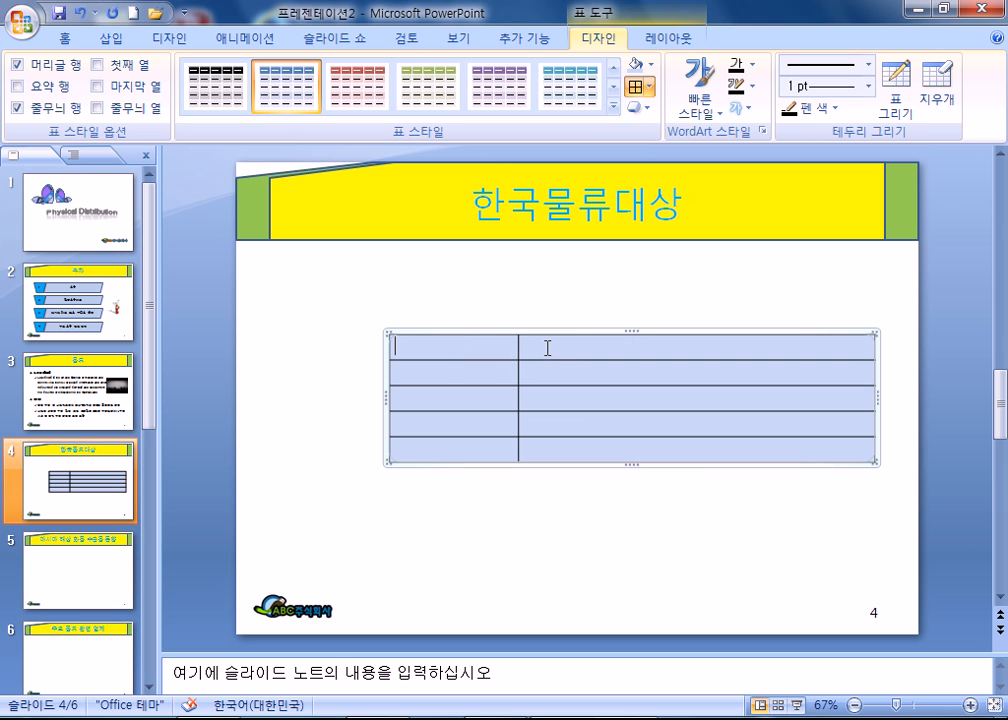
Enter 배경, 자긍심 and 기회 균등 in the first three cells of the table's first column
text(경)
key(Down)
text(자)
text(공시)
key(Down)
text(기회)
text( 균등)
key(Down)
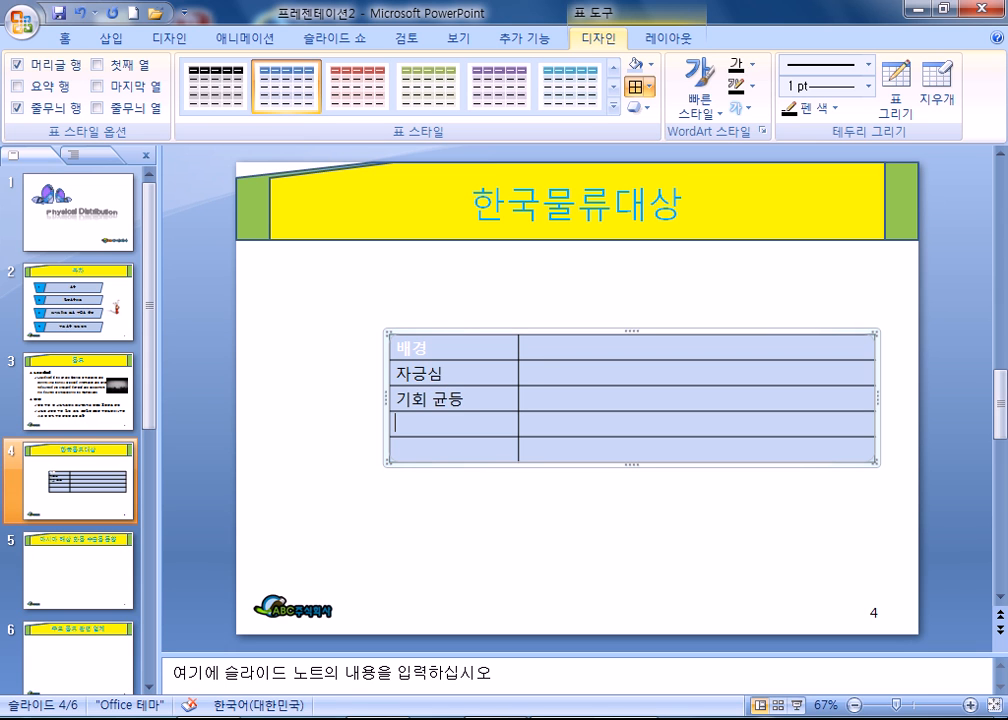
Enter 국정 참여 의식 제고 and 공정한 심사 in the last two cells of the table's first column
text(국정참여으)
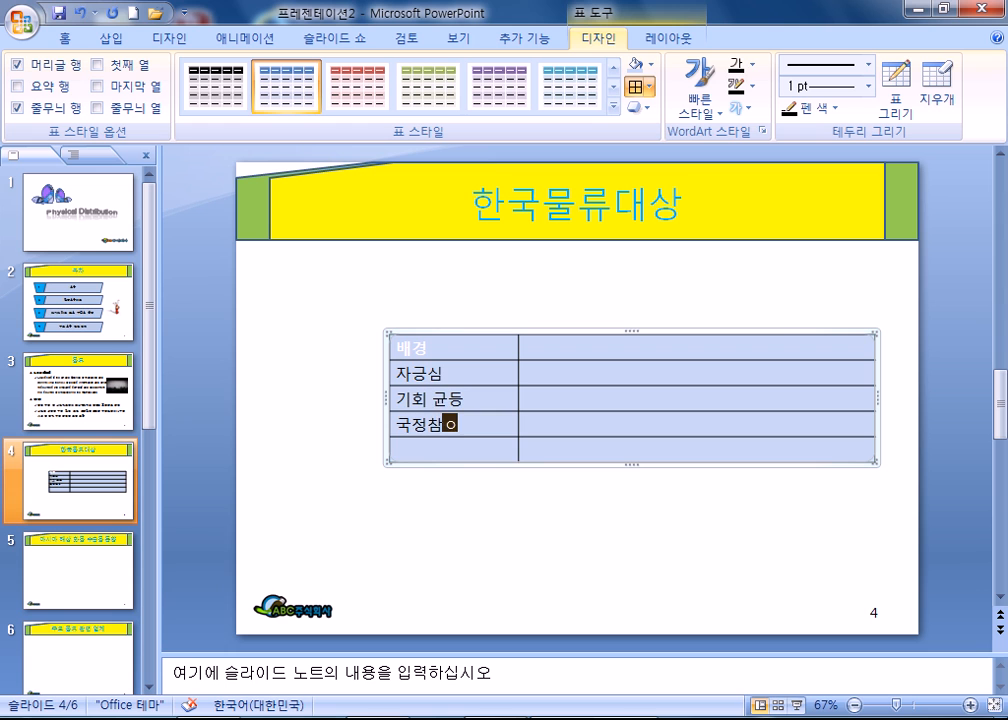
text(의식 제고)
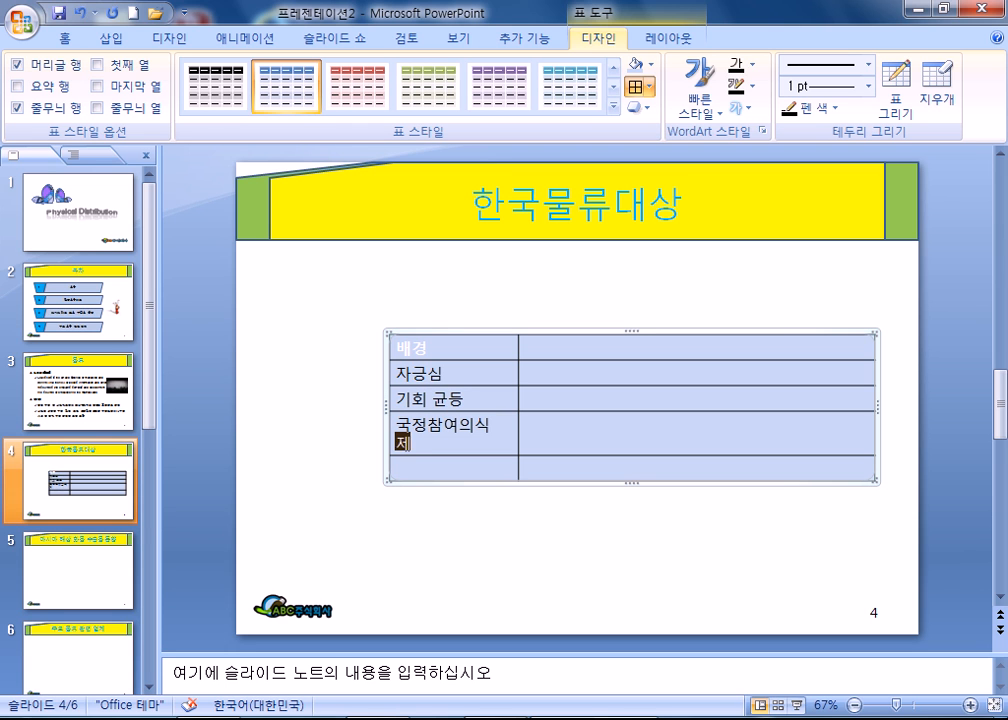
key(Up)
key(Right)
key(Right)
key(Down)
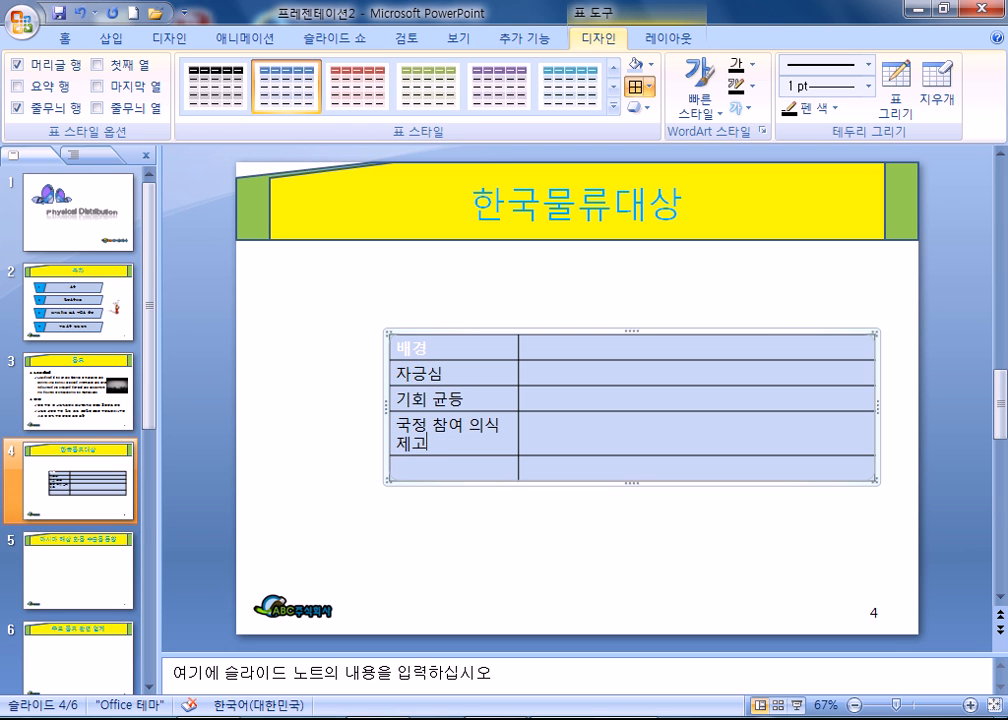
key(Down)
text(공정한 심사)
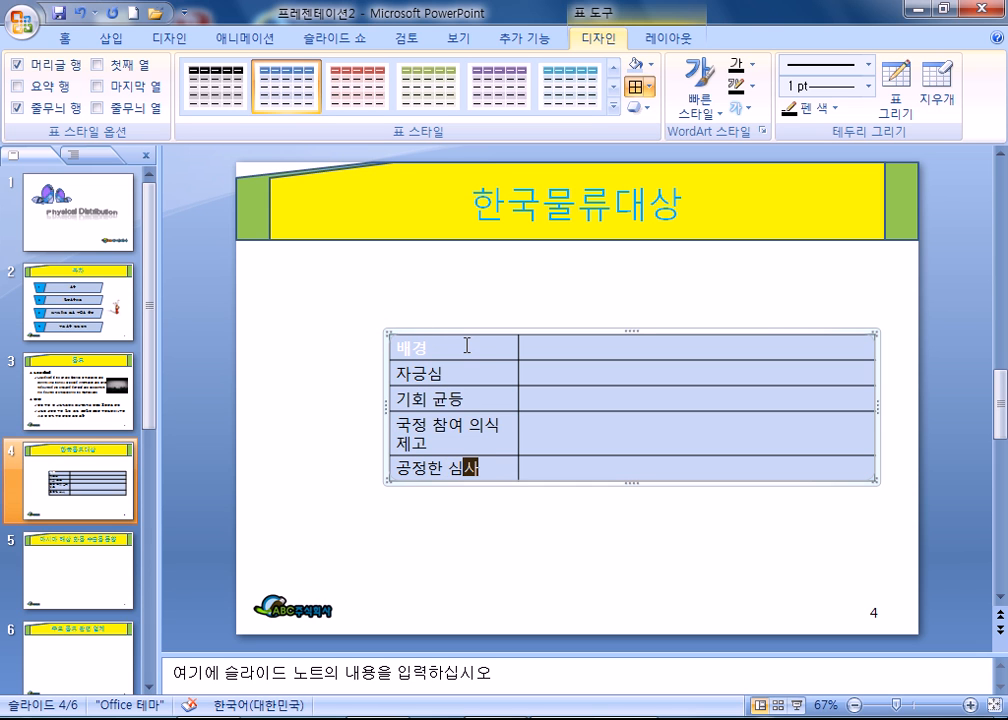
Make the text in all table cells black and align it to the center horizontally and the middle vertically
drag(468, 344, 607, 466)
click(65, 38)
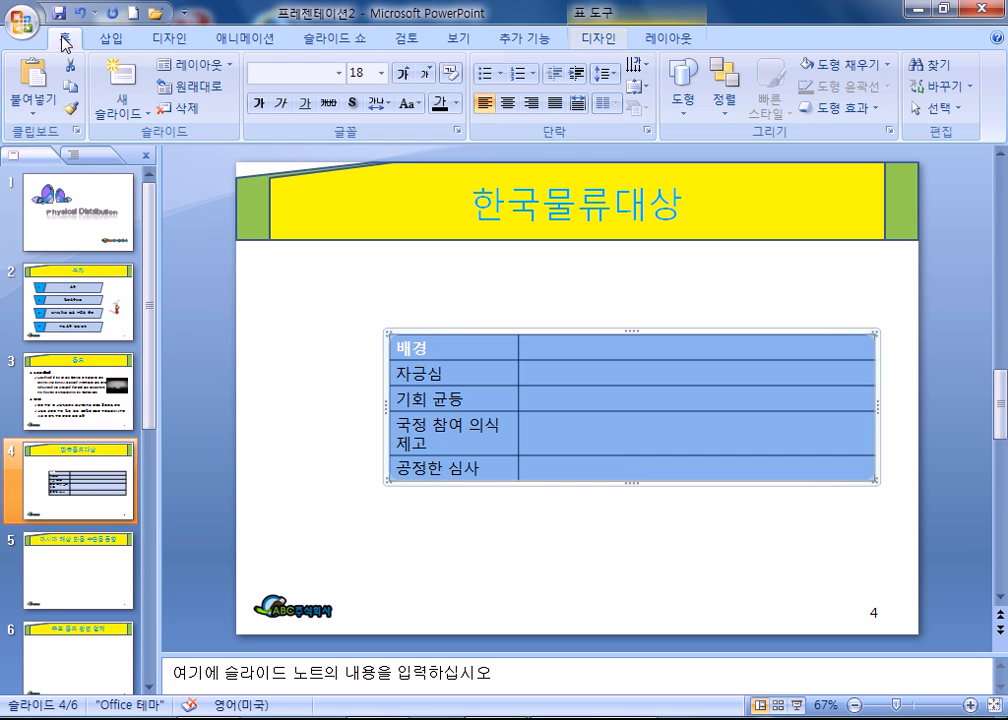
click(456, 103)
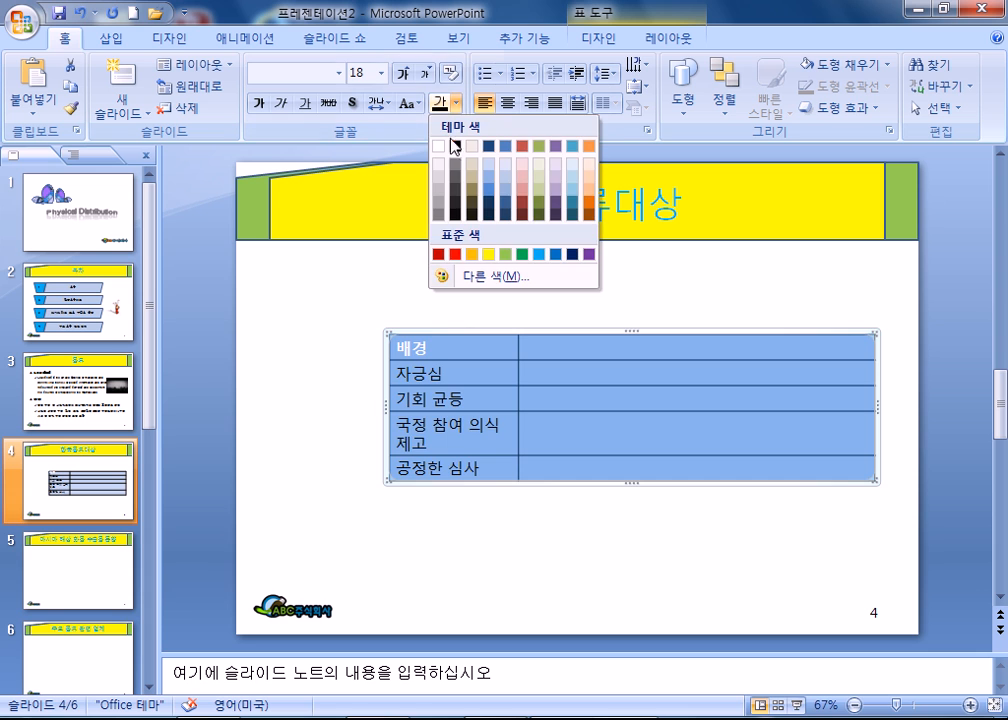
click(457, 151)
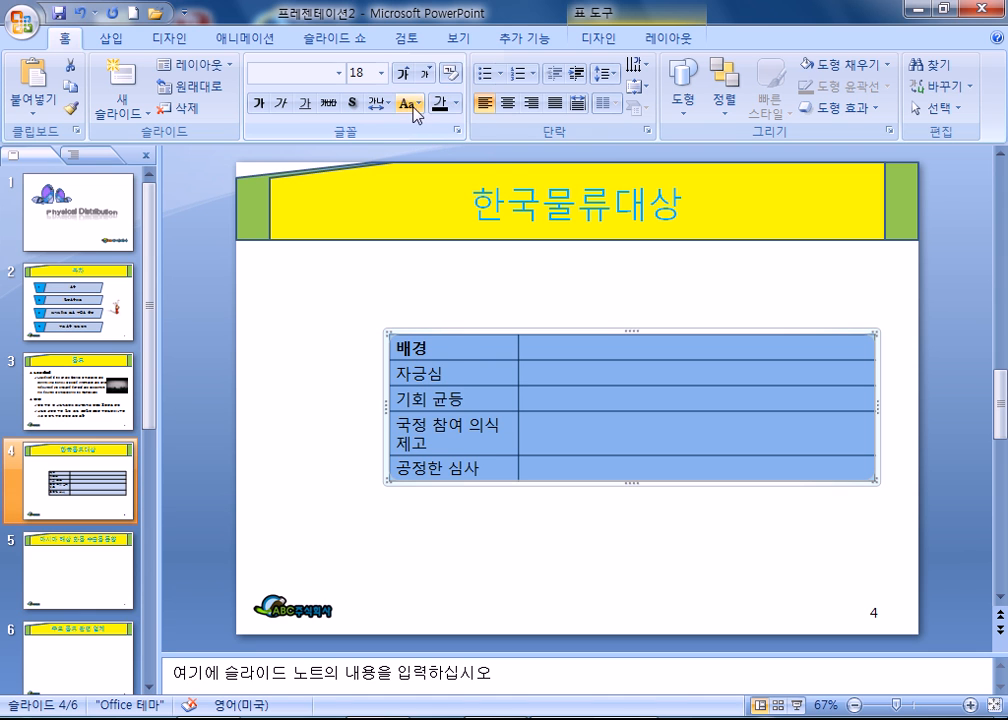
click(508, 103)
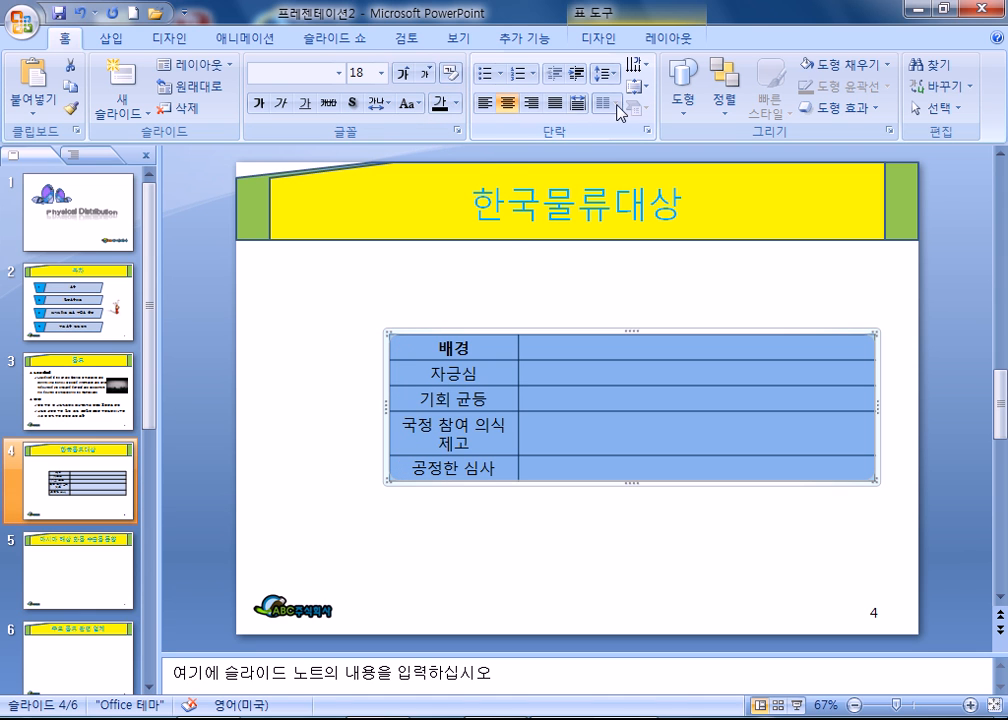
click(645, 88)
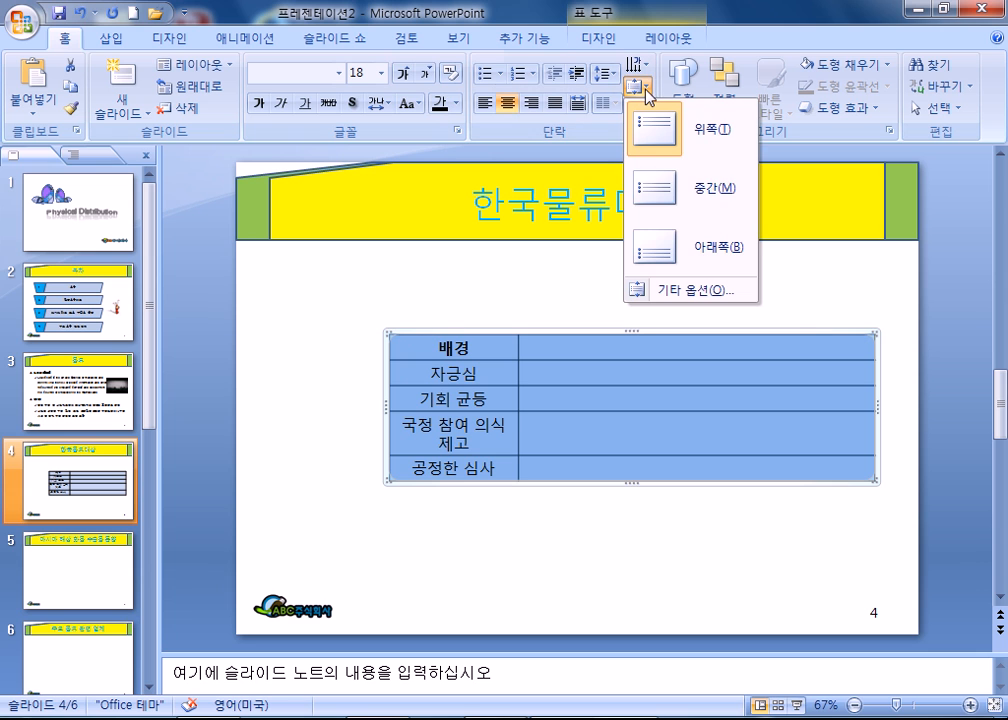
click(651, 190)
Enter 국가 경제의 대동맥 역할을 담당하고 있는 물류 산업의 중요성 증대 beside 배경 in the table's second column
click(574, 345)
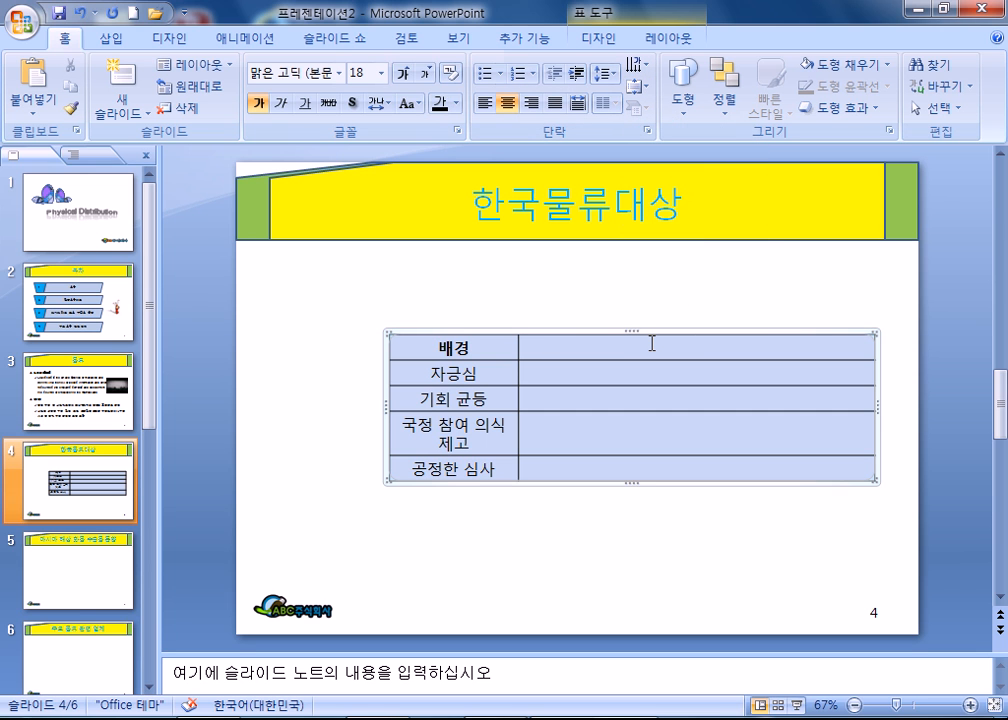
text(격)
text(국가 경쟁)
text(의 대동매)
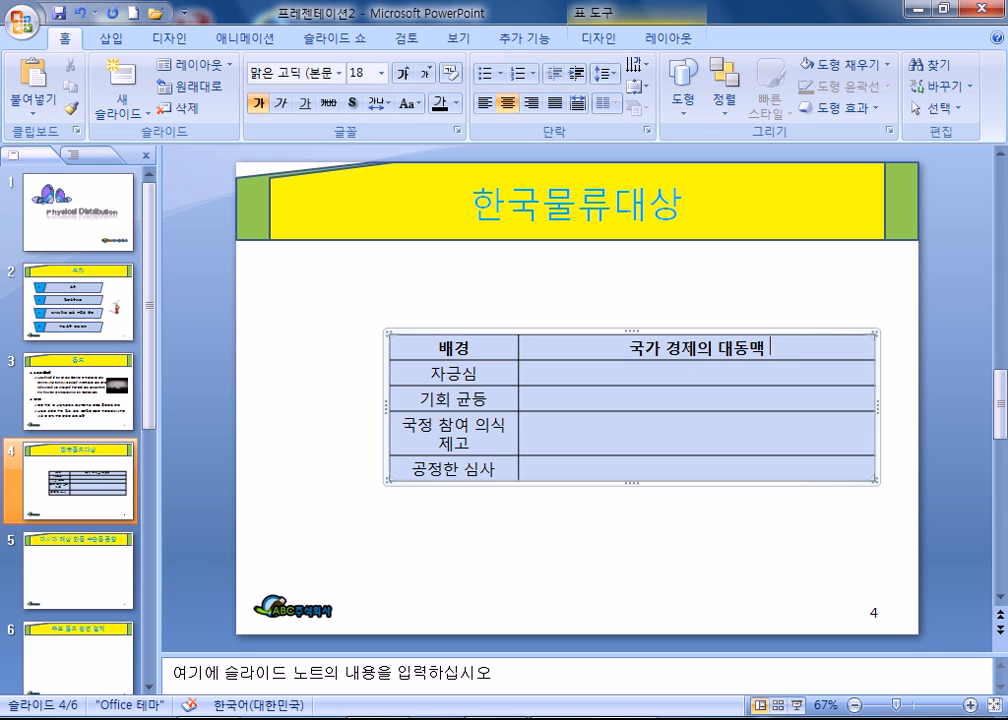
text(여할을)
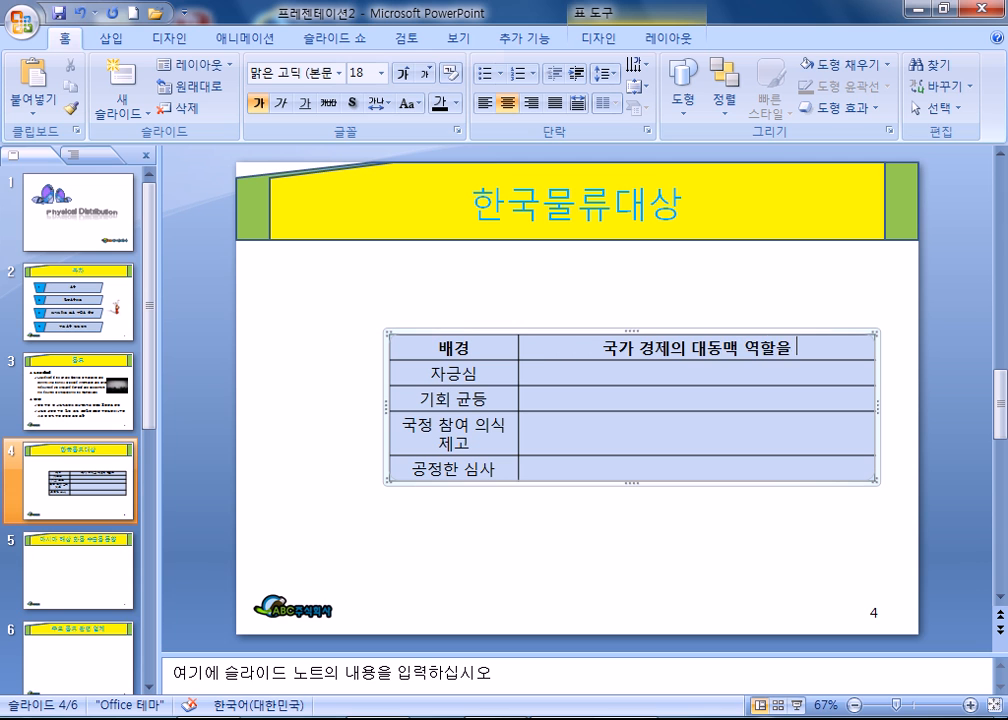
text( 담당ㅎㅏ고 있는 ㅁ)
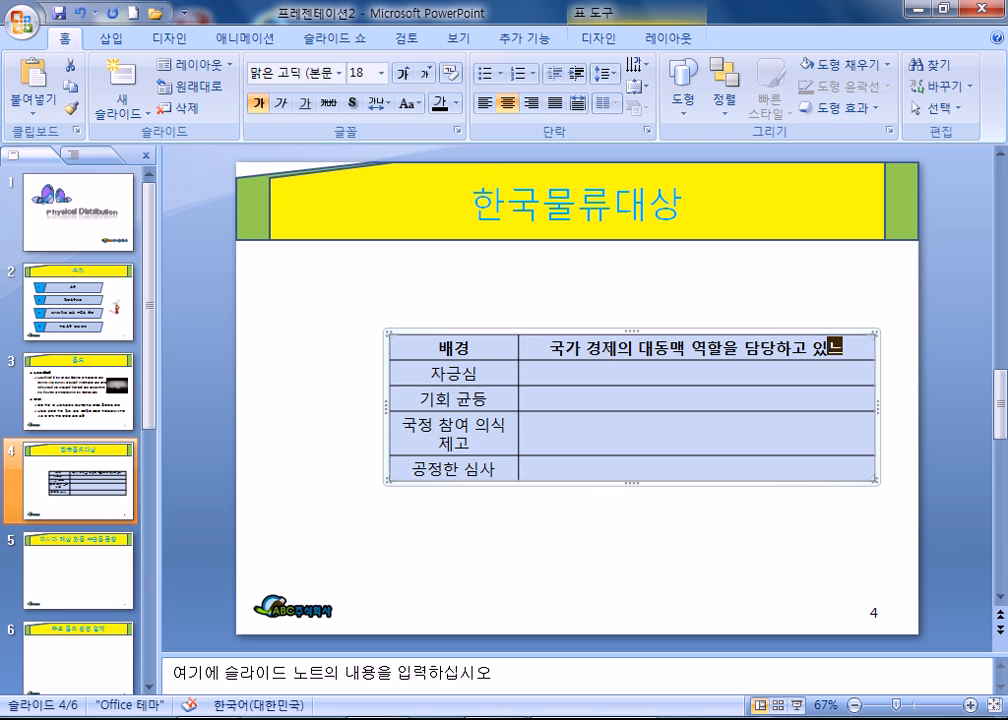
text(ㅜㄹ류사)
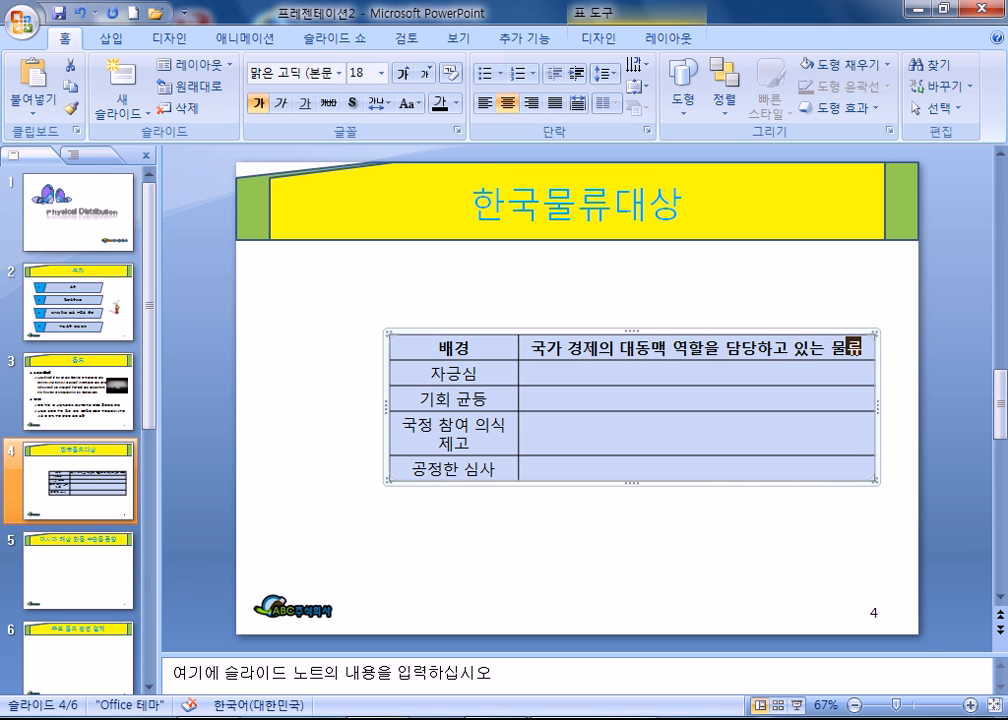
text(ㄴ업의 중요)
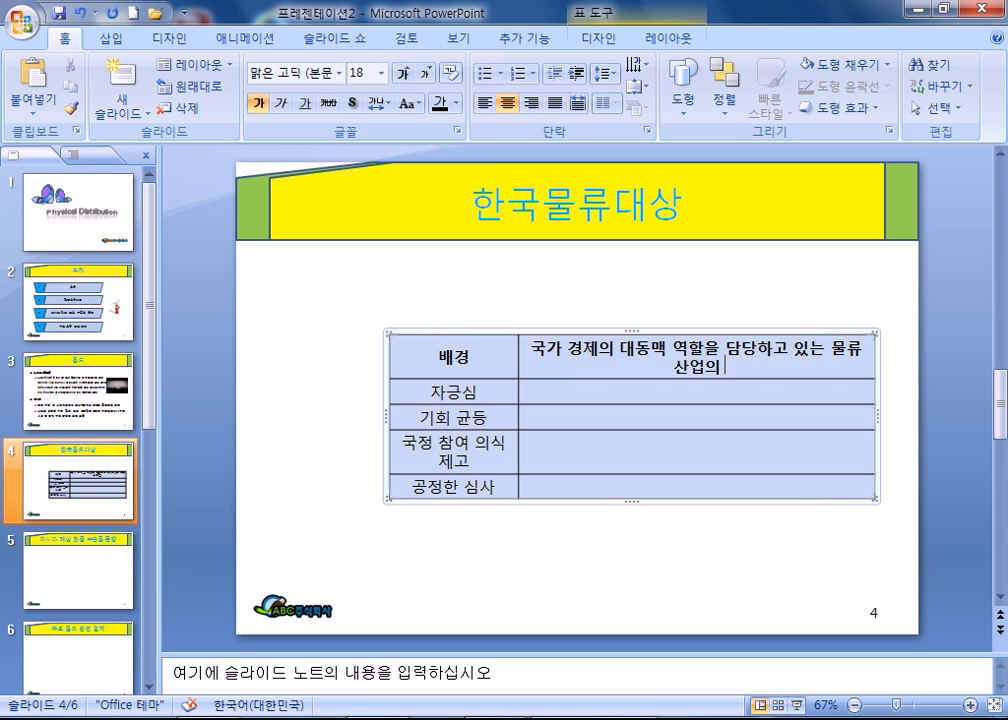
text(성 증대)
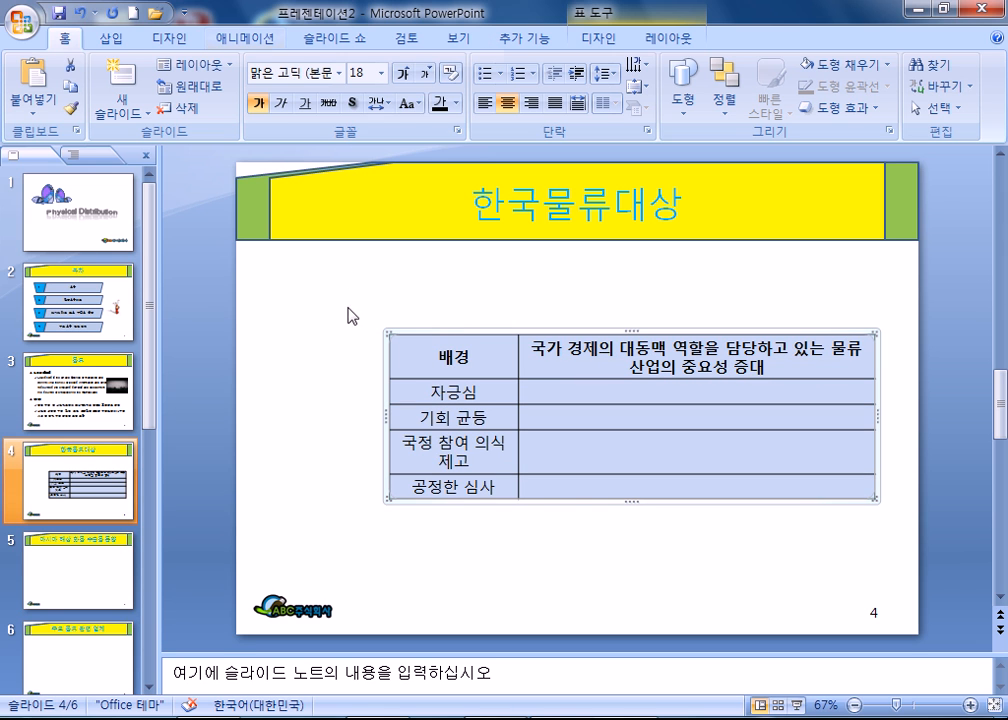
Extend the table's left edge slightly outward and move the column divider left to narrow the first column
drag(385, 416, 356, 420)
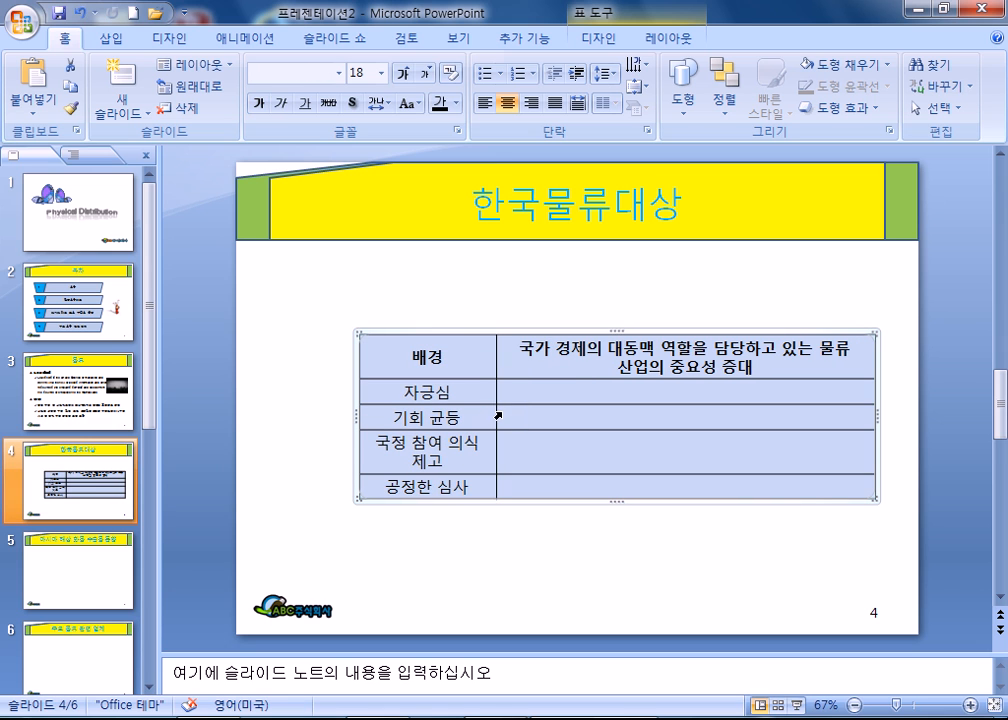
drag(481, 416, 482, 416)
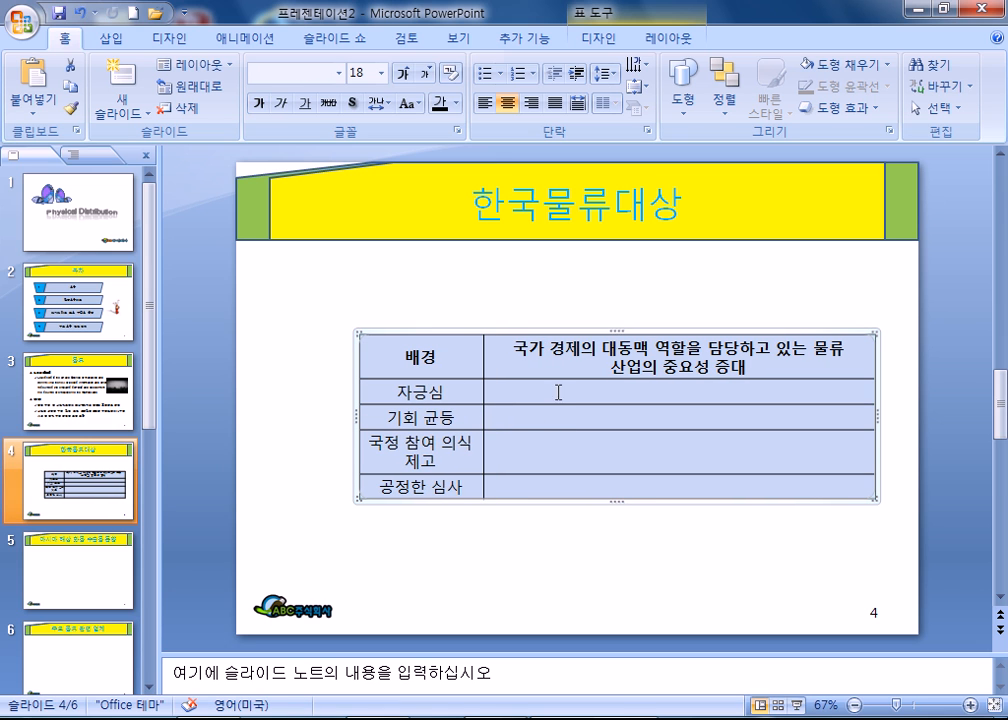
Enter 물류 분야 종사자들의 자긍심 고취 in the second-column cell beside 자긍심
click(558, 392)
text(물류 부ㅠㄴ)
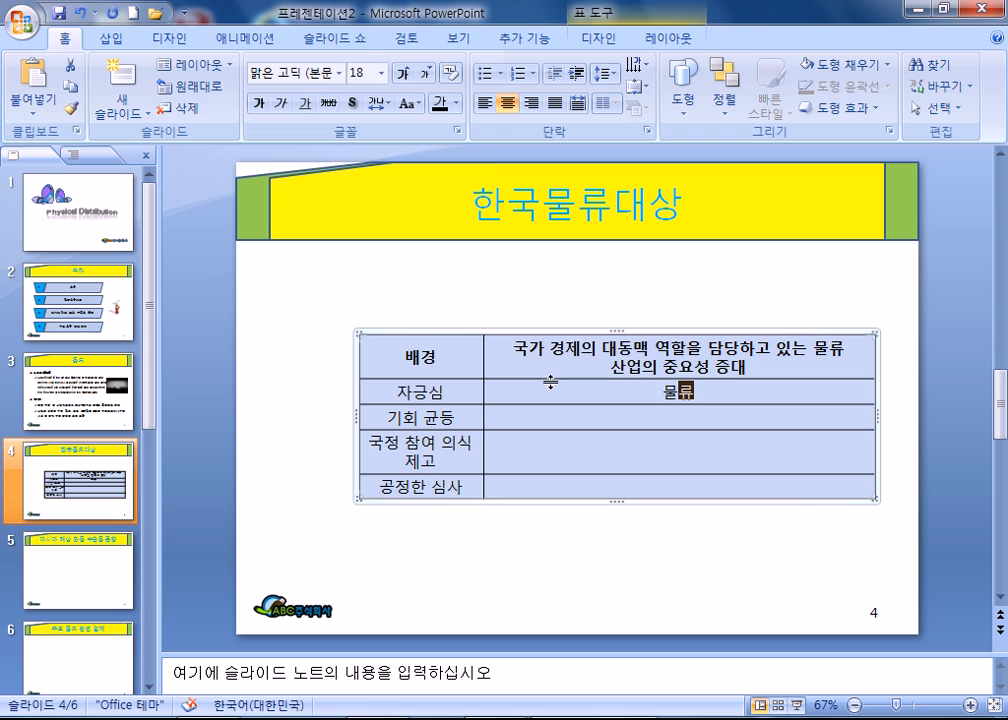
key(BackSpace)
key(BackSpace)
key(BackSpace)
text(ㅂ)
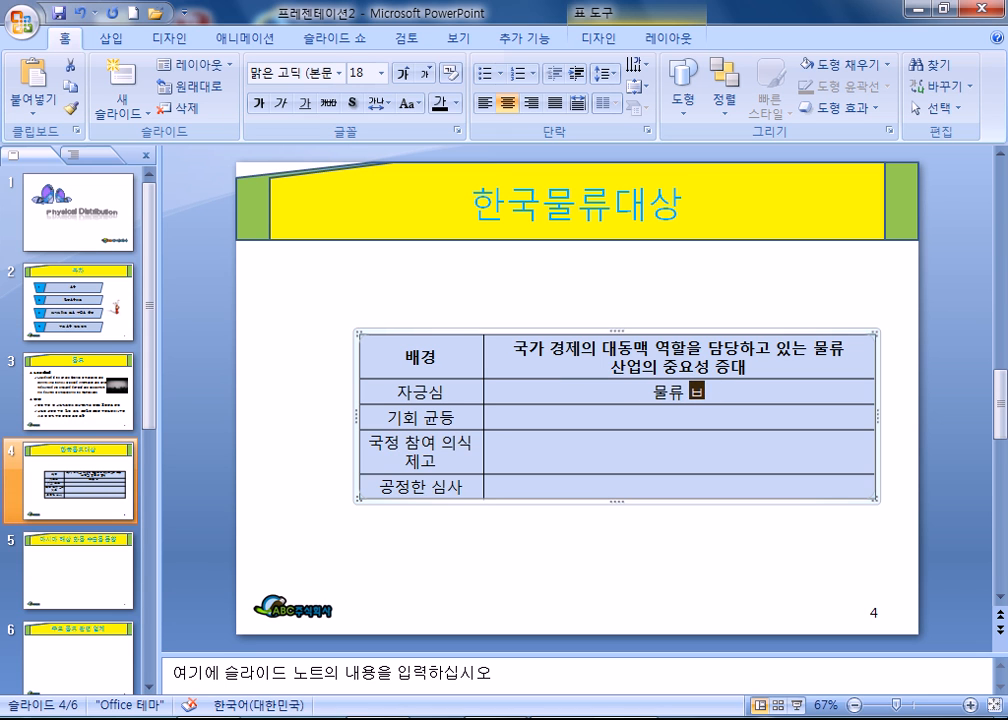
text(ㅜㄴㅇㅑ)
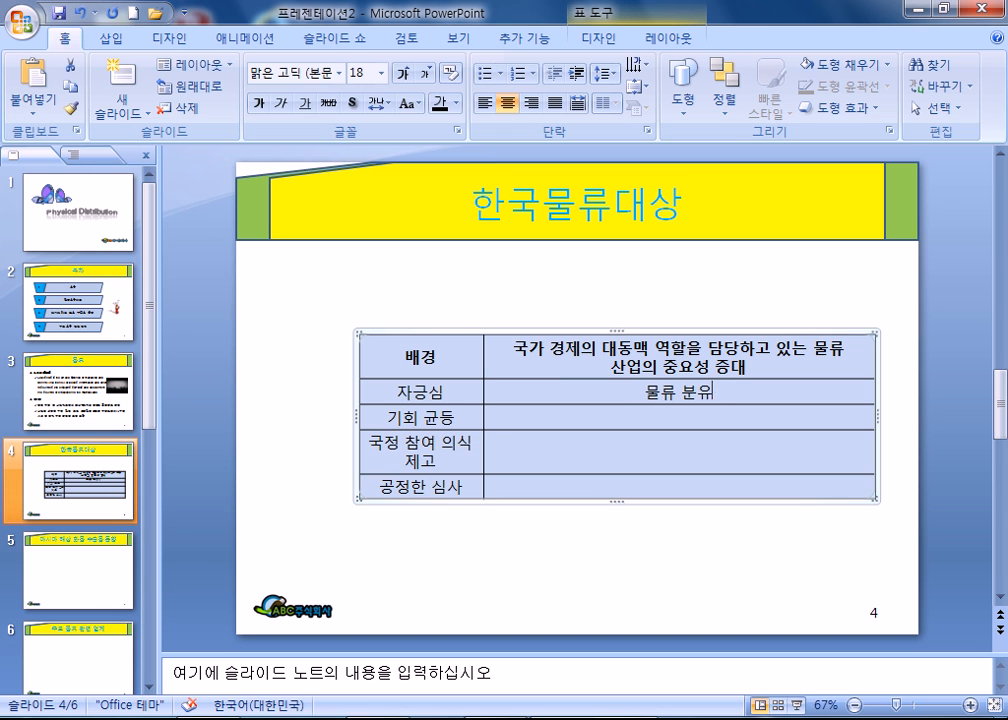
text( ㅈㅗㅇㅅㅏㅈㅏㅈㅡ)
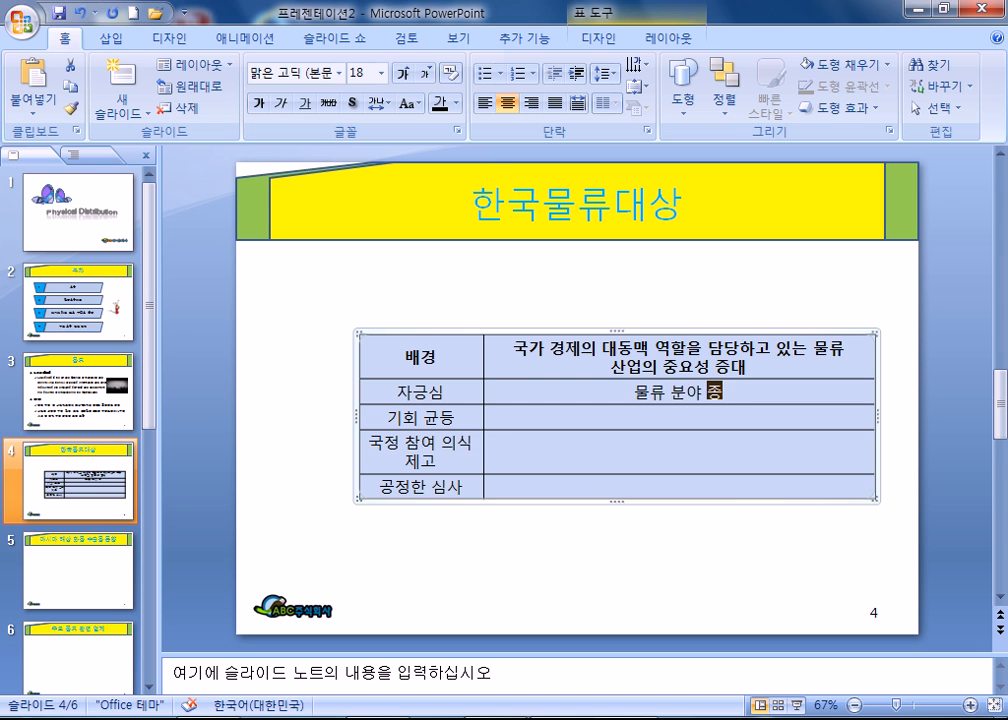
text(ㅇㅢ ㅈㅏㄱㅡㅇㅅㅣㅁ ㄱㅗㅊㅜ)
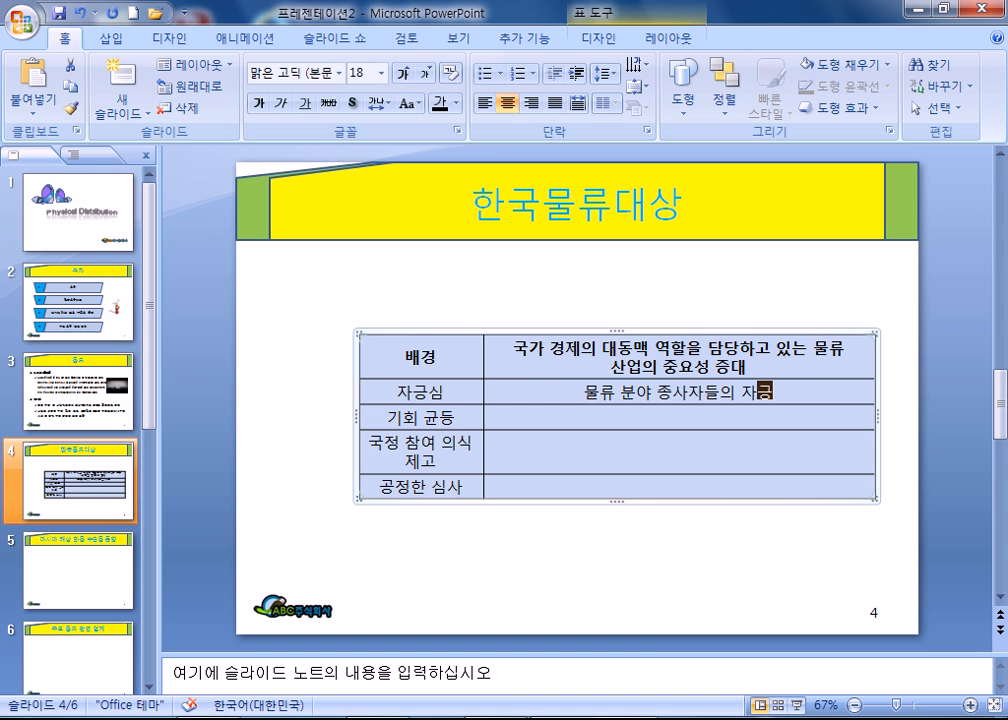
Enter 각계각층에서 소외되는 분야 없이 대상자 선발 in the second-column cell beside 기회 균등
key(Down)
text(각ㄱㄱㅖ)
key(BackSpace)
key(BackSpace)
key(BackSpace)
text(ㄱㅖ각층에서)
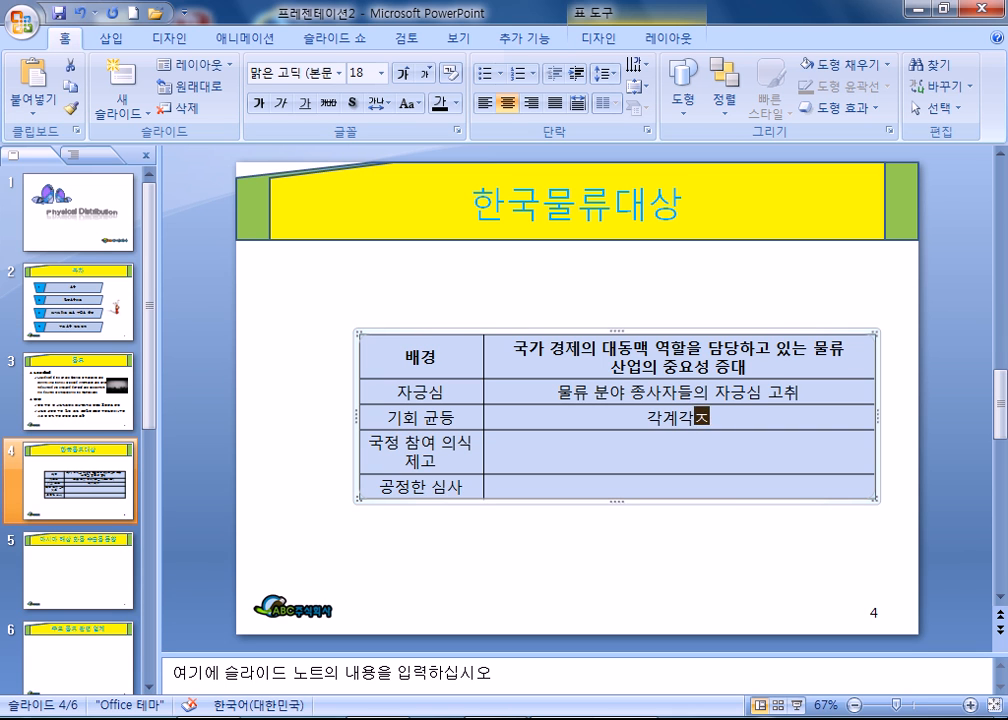
text(서ㅗㅇ)
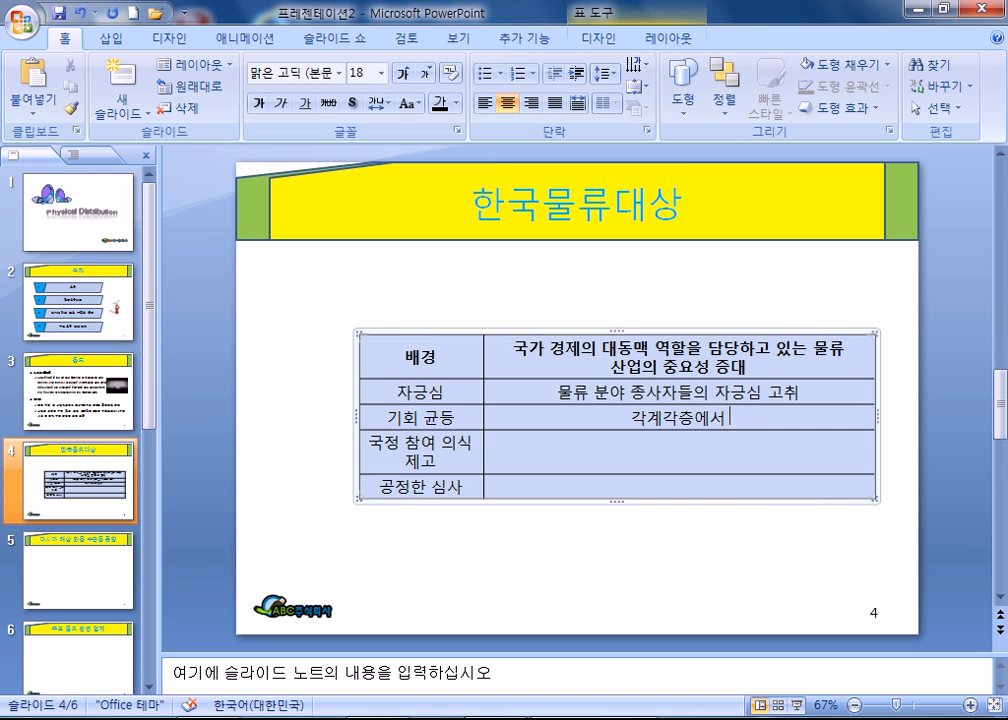
key(BackSpace)
key(BackSpace)
key(BackSpace)
text(서)
key(BackSpace)
key(BackSpace)
text(ㅅ소외되는)
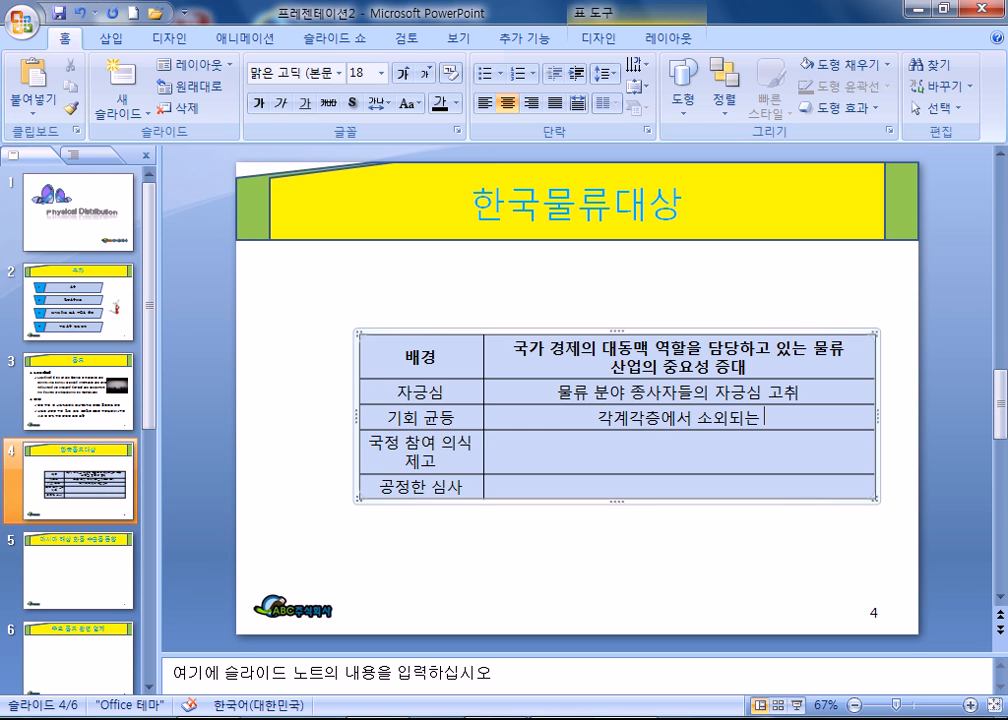
text( 분야)
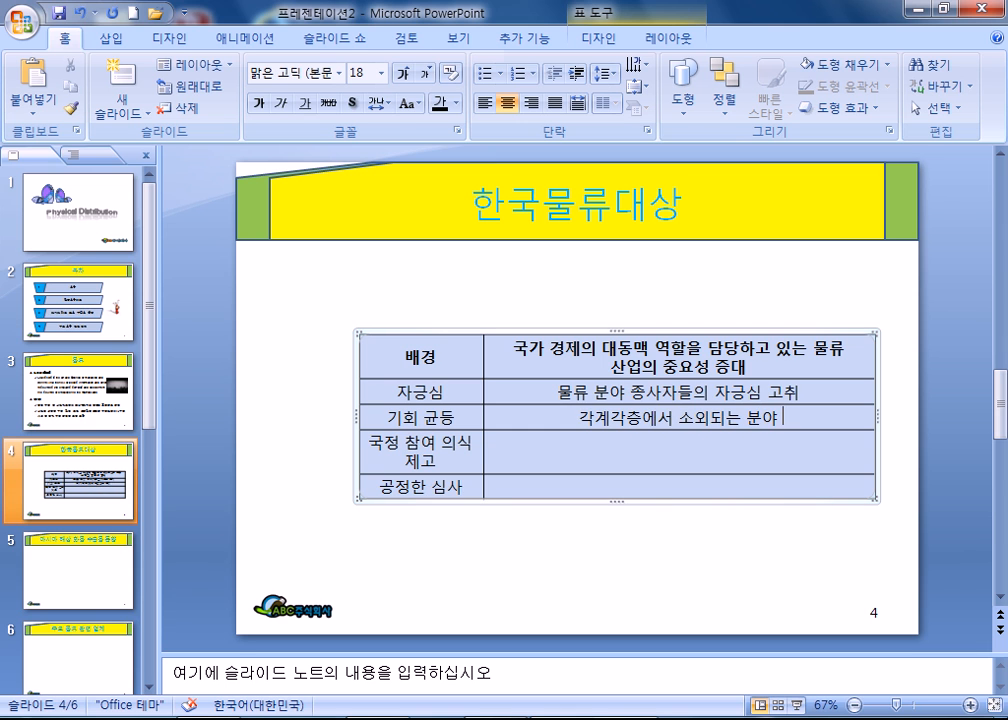
text( 업ㅅ이 대상자 서)
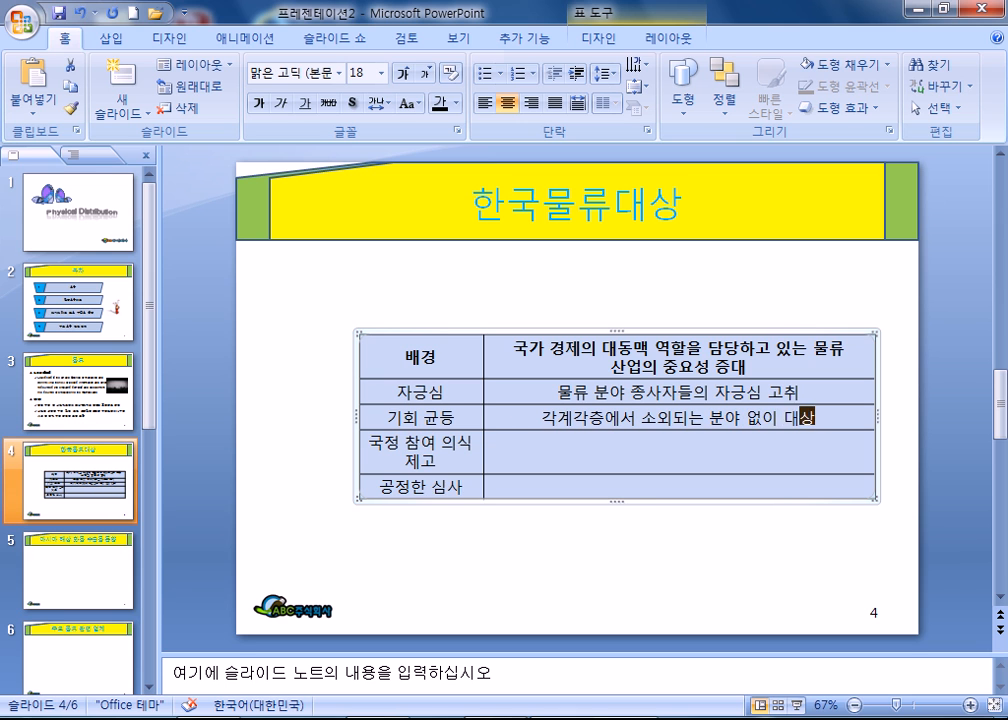
text(ㄴ바)
Enter 일반 국민 위주로 포상을 실시하여 애국심을 고취하고 국정 참여 의식 제고 in the cell beside 국정 참여 의식 제고
key(Down)
text(일반 국민)
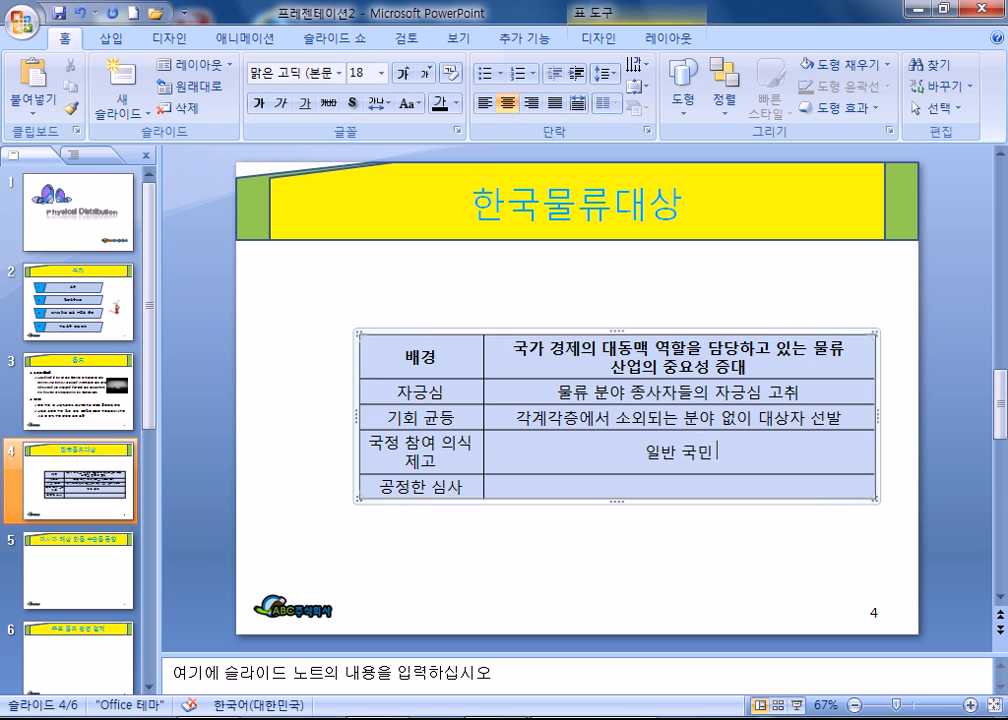
text( 위주로 포사ㅇ을 실시하여)
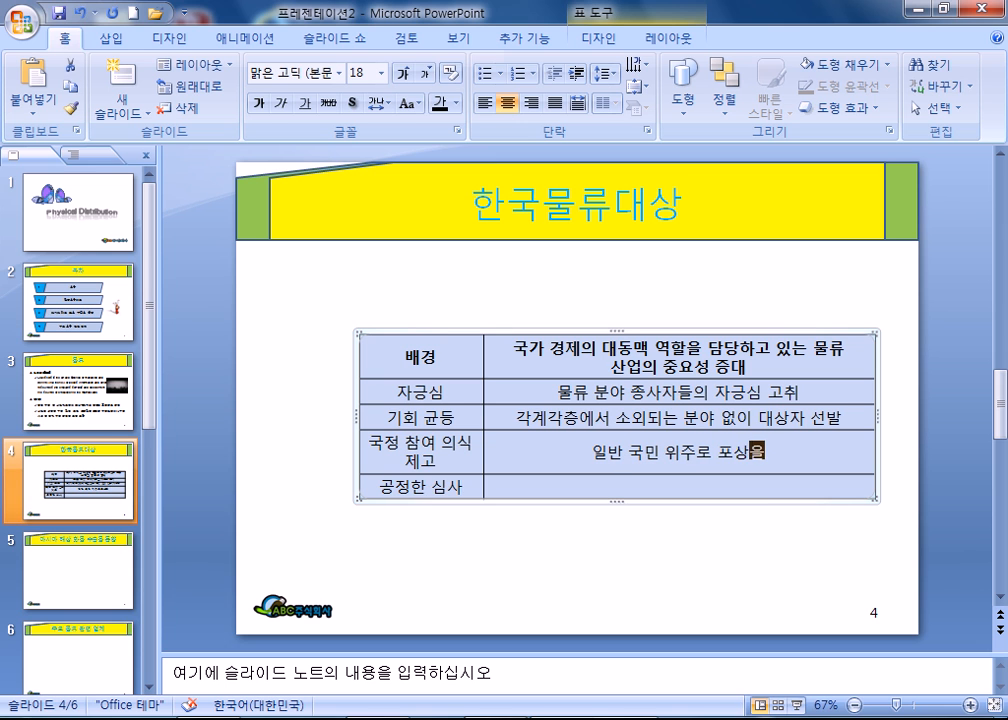
text( 애국)
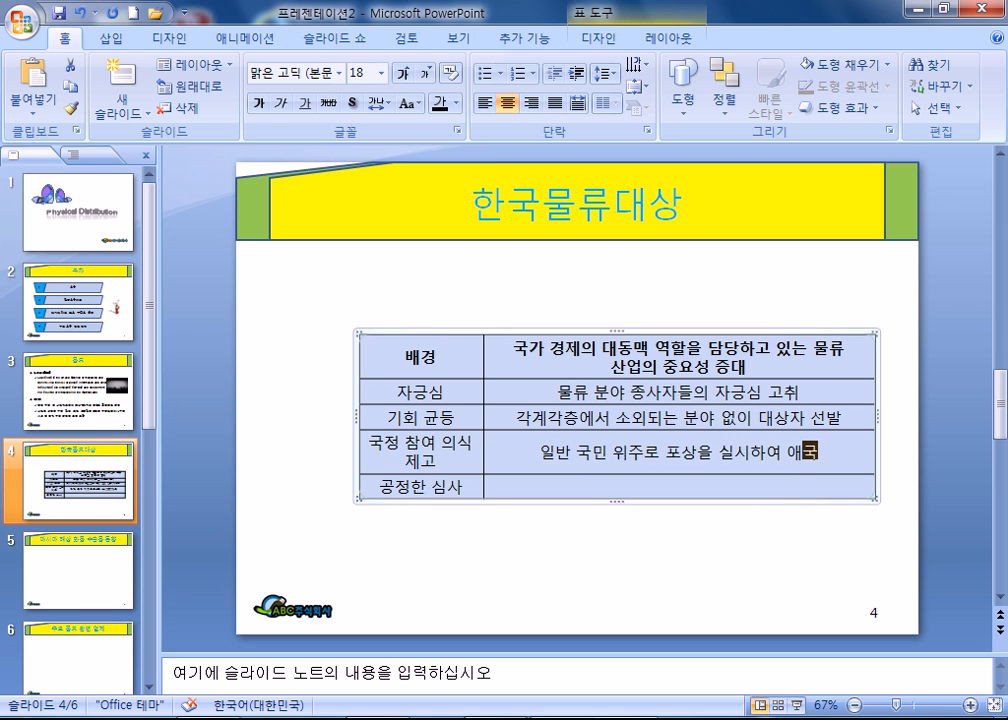
text(심을 ㄱㅗ추)
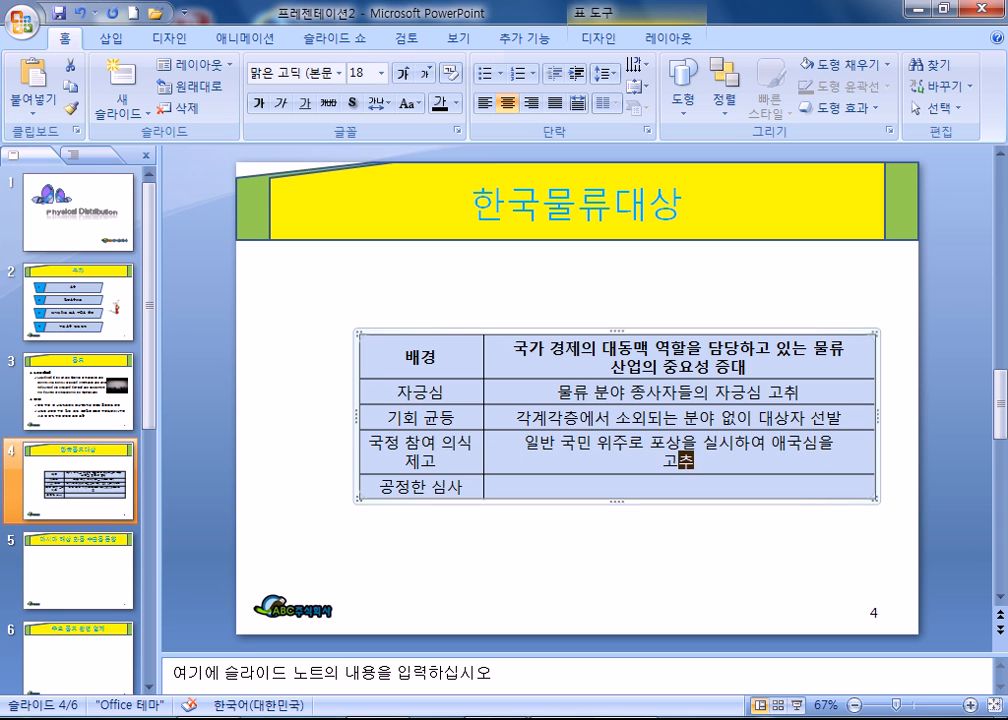
text(하고 국)
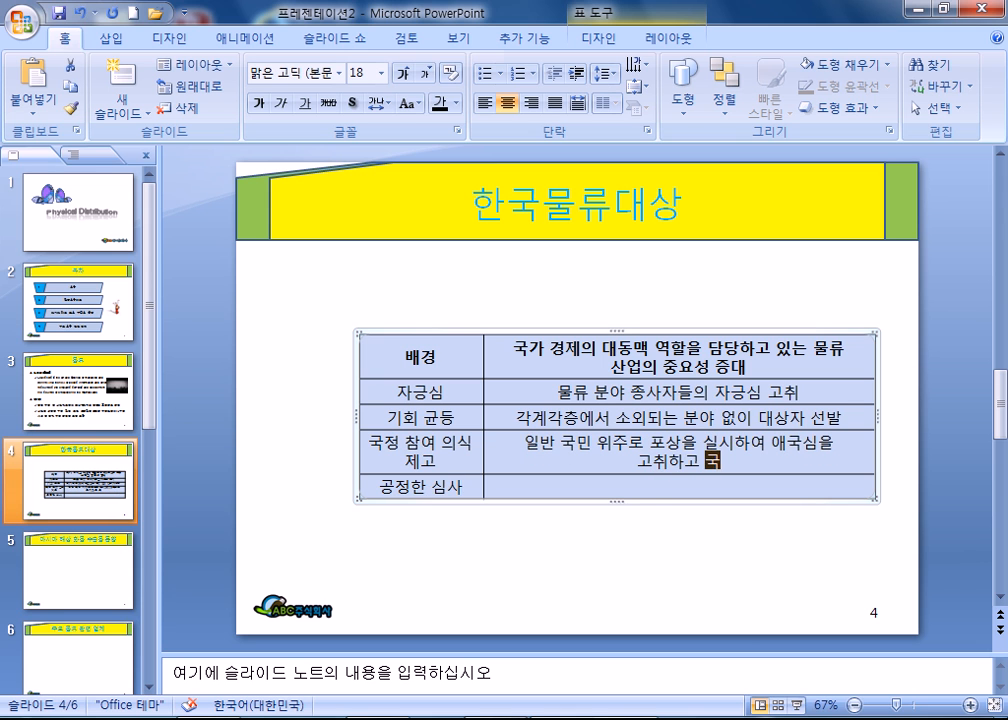
text(정 참여 의식)
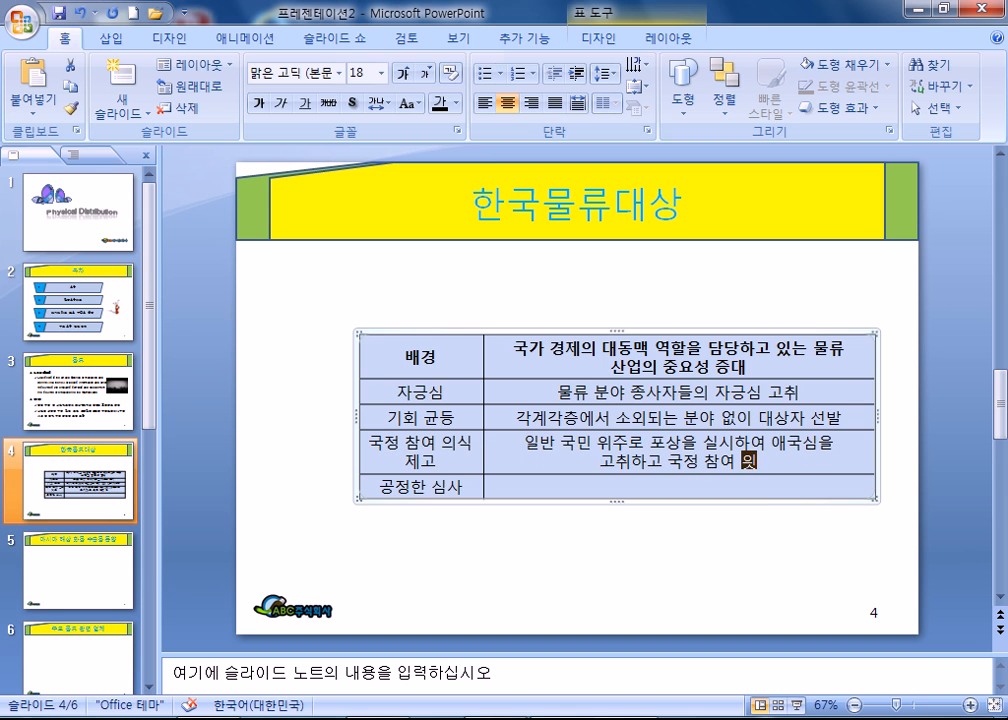
text( 제고)
Enter 후보자 공개 검증 등 심사 절차 강화 in the second-column cell beside 공정한 심사
key(Down)
text(ㅎ보자)
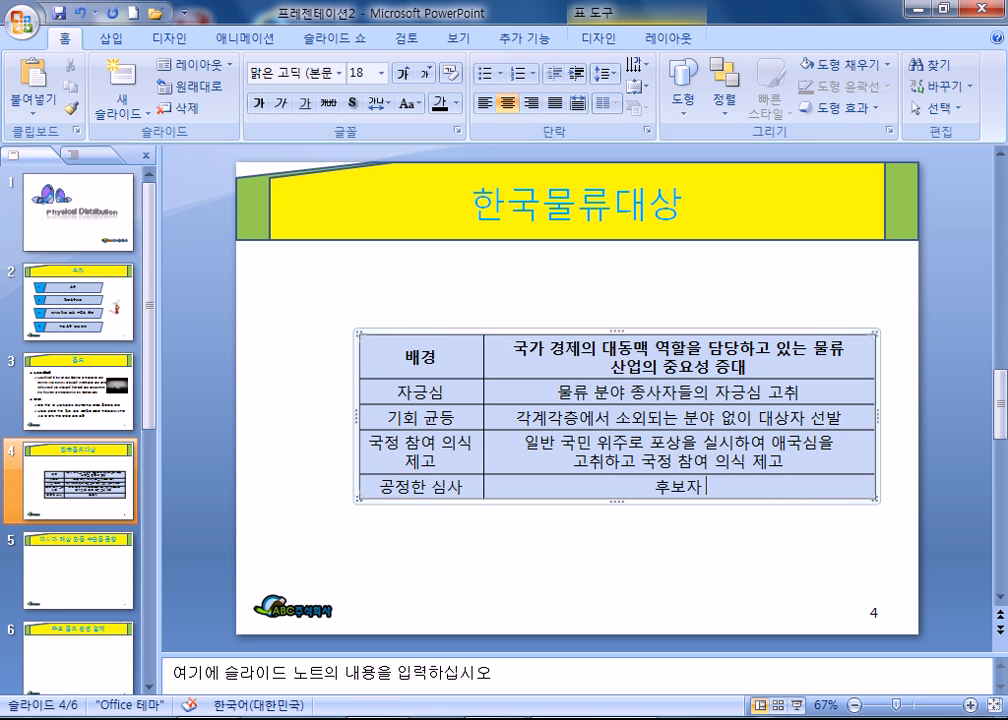
text( 공가개 검증)
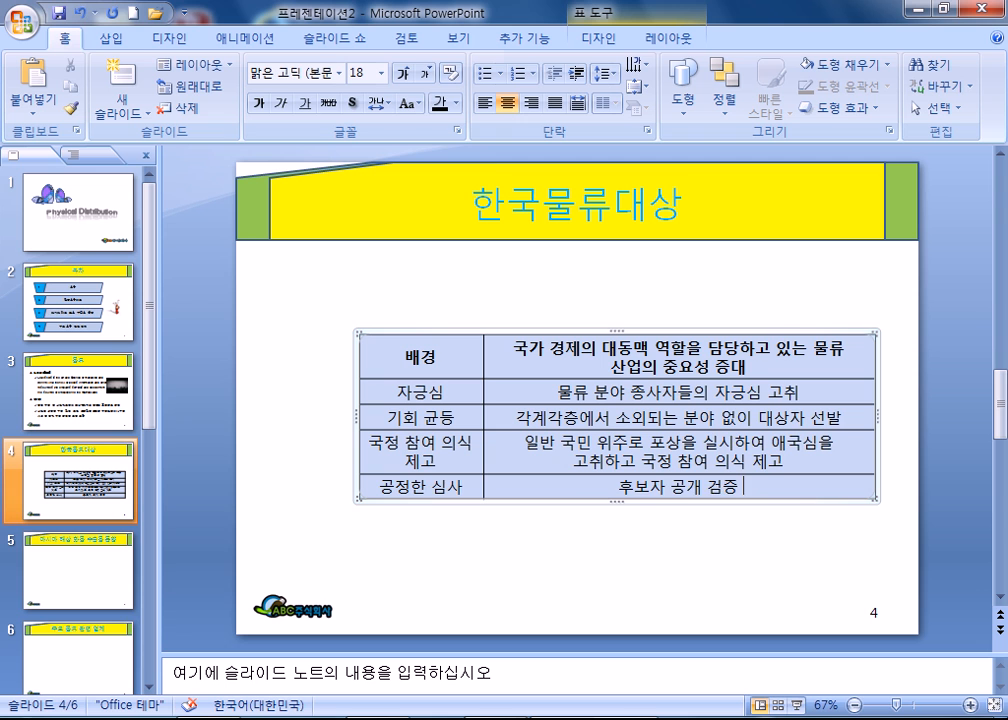
text( 등 심ㅅ사 절차 강ㅎ)
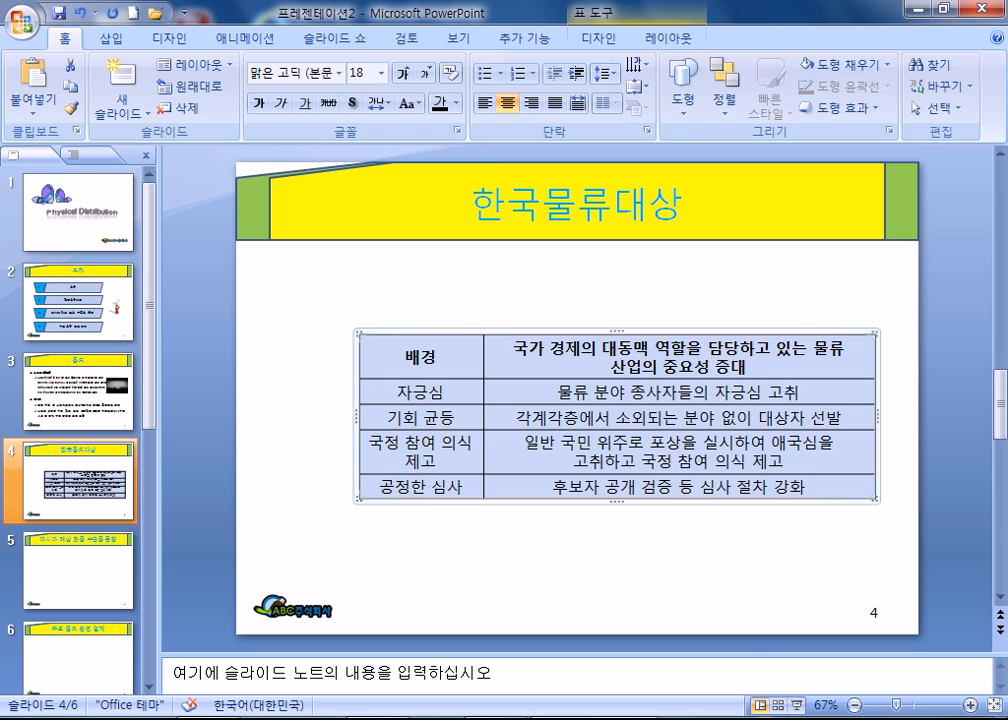
Stretch the table downward to just above the slide's footer logo to make all rows taller, and deselect it
click(620, 502)
drag(620, 505, 628, 570)
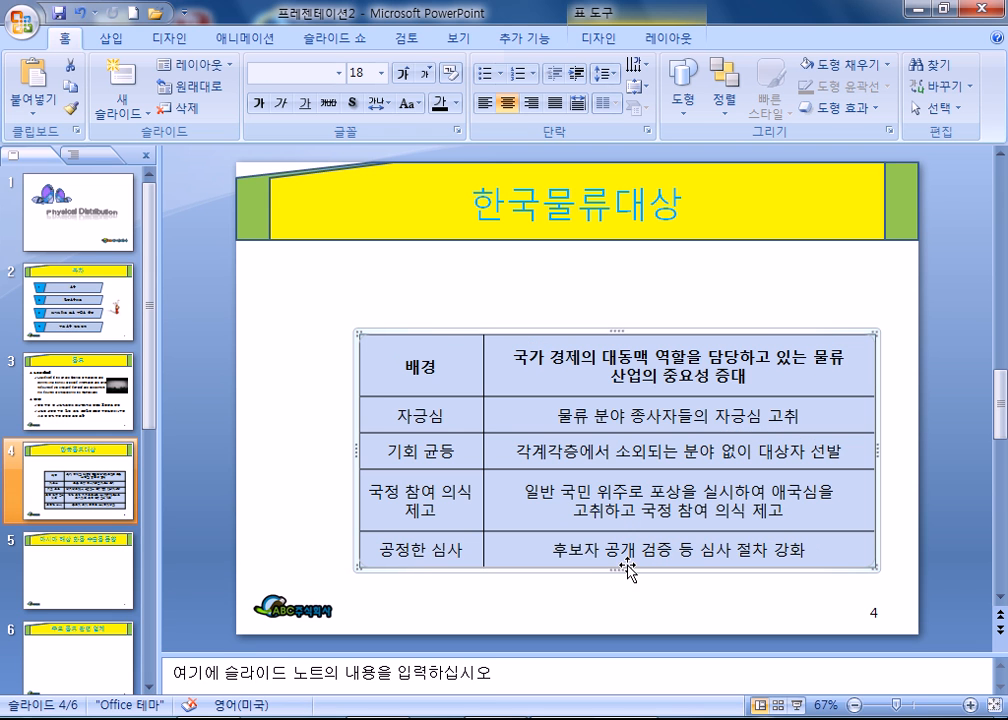
click(341, 349)
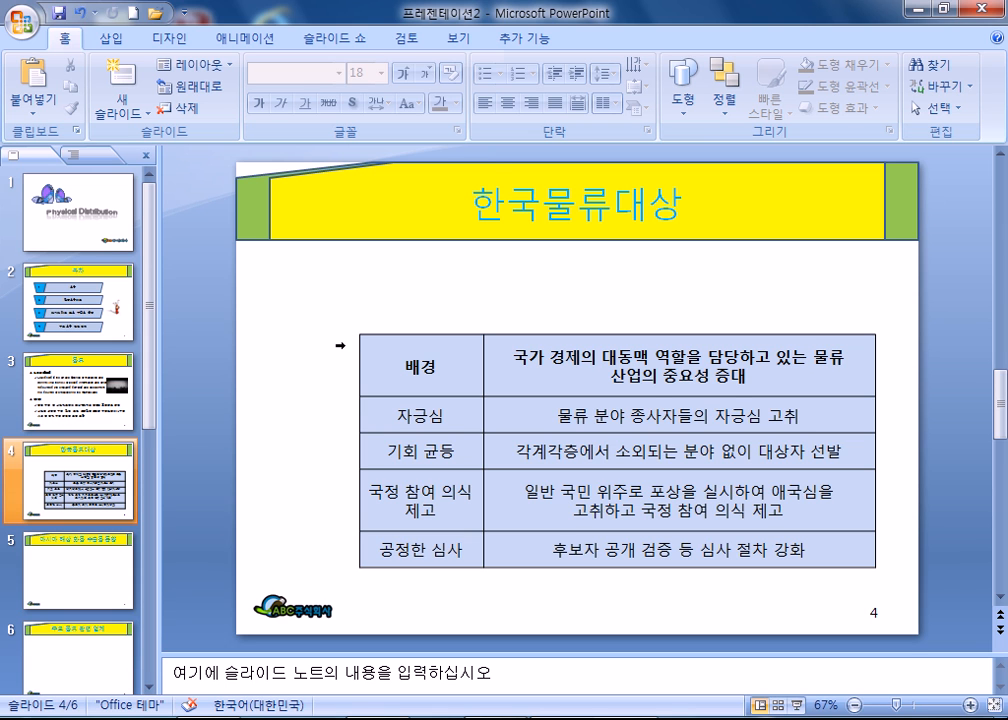
Apply the light-blue Theme Style 1 - Accent 5 (테마 스타일 1 - 강조 5) table style to slide 4's whole table
drag(470, 353, 674, 540)
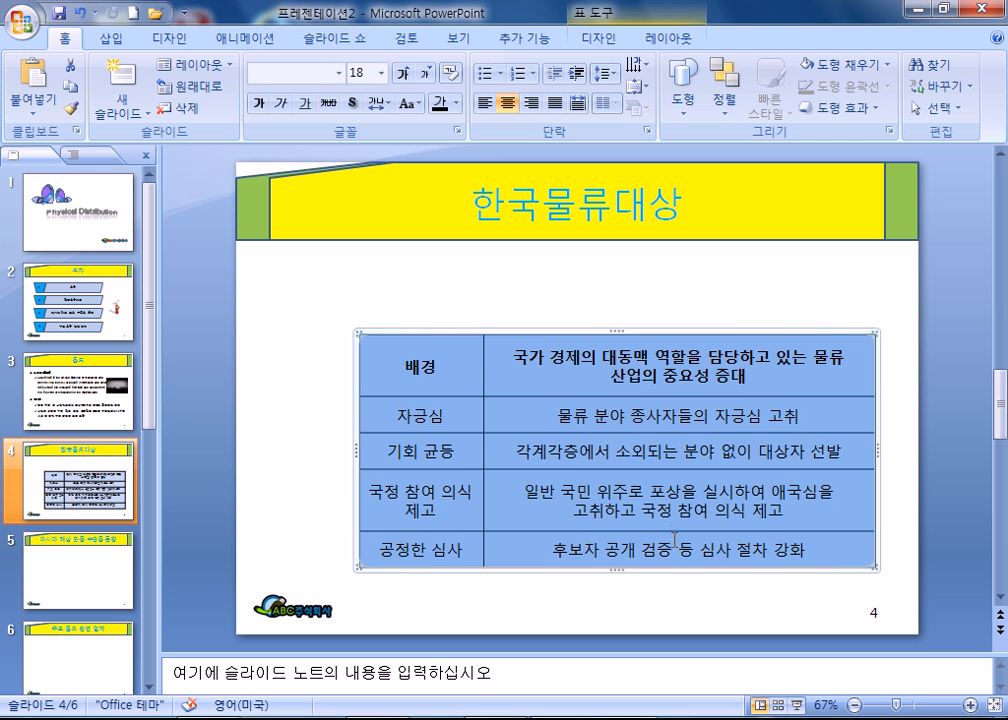
click(600, 40)
click(615, 109)
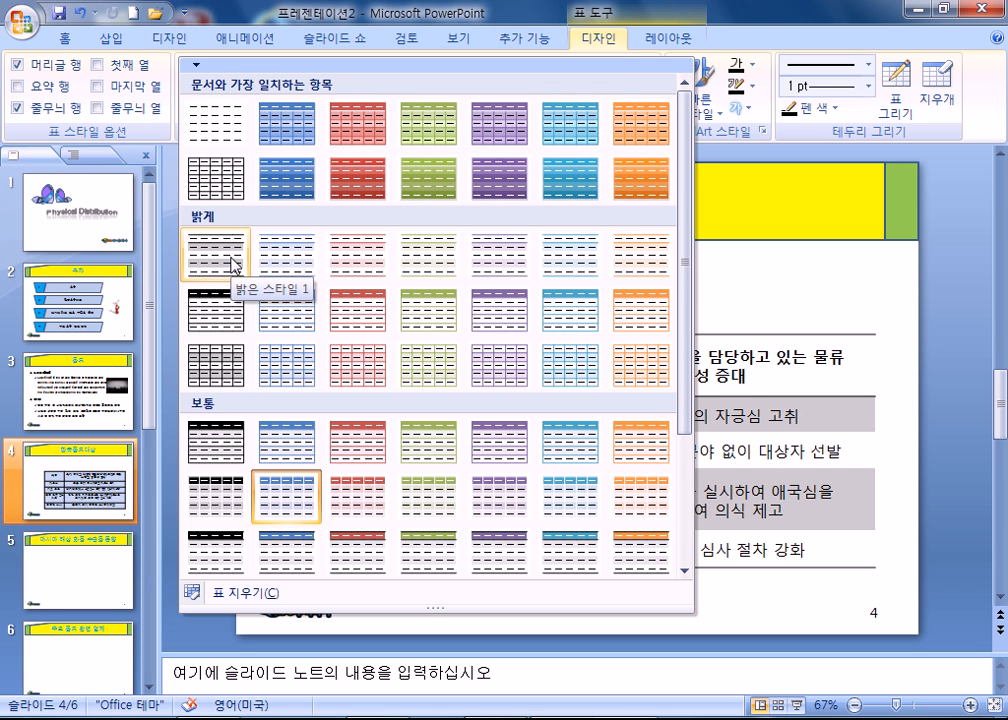
scroll(240, 458, down, 3)
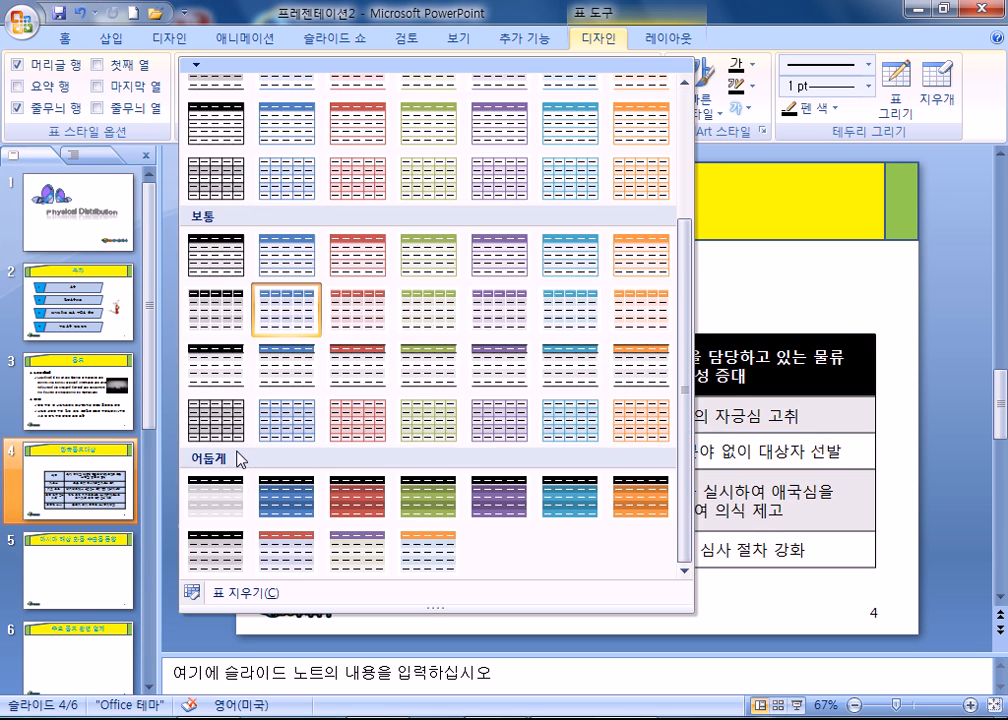
scroll(240, 458, up, 4)
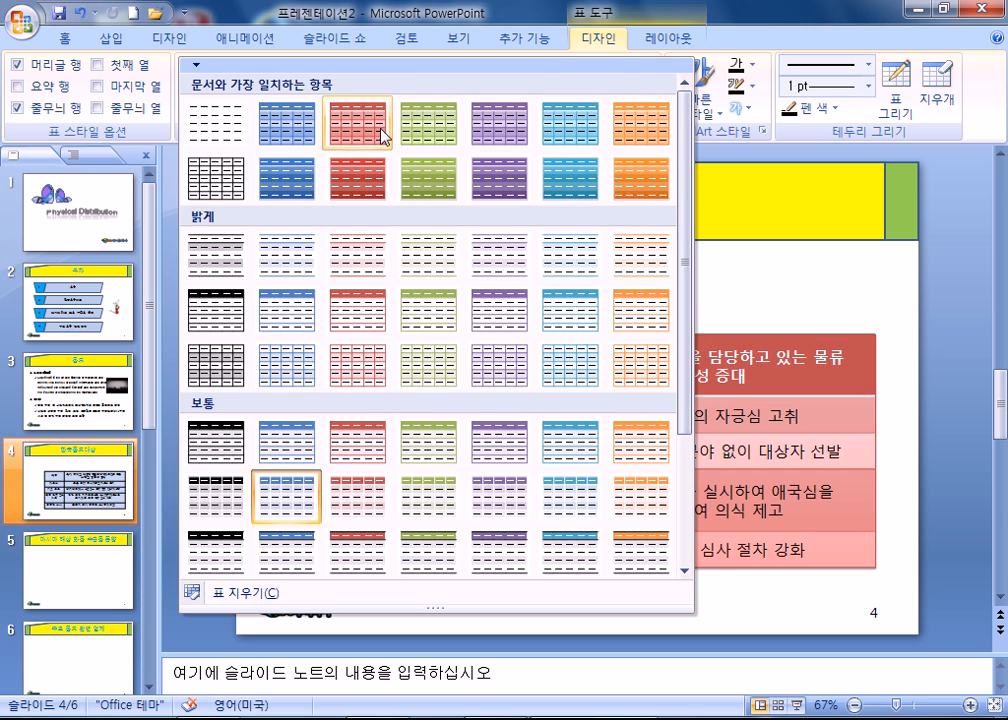
click(580, 100)
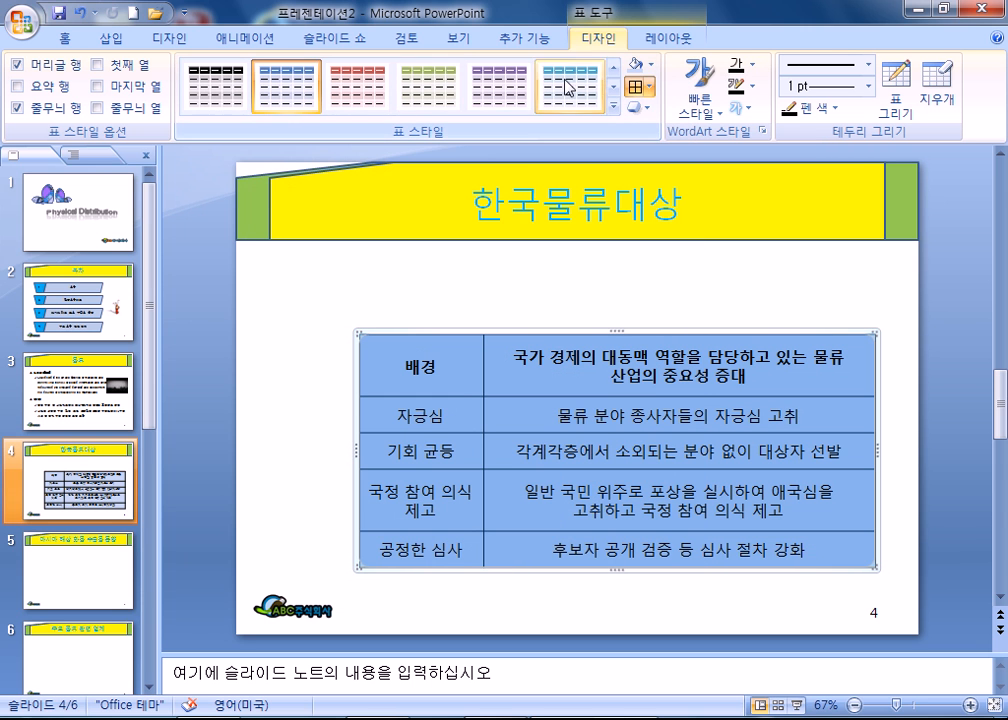
click(667, 45)
click(605, 42)
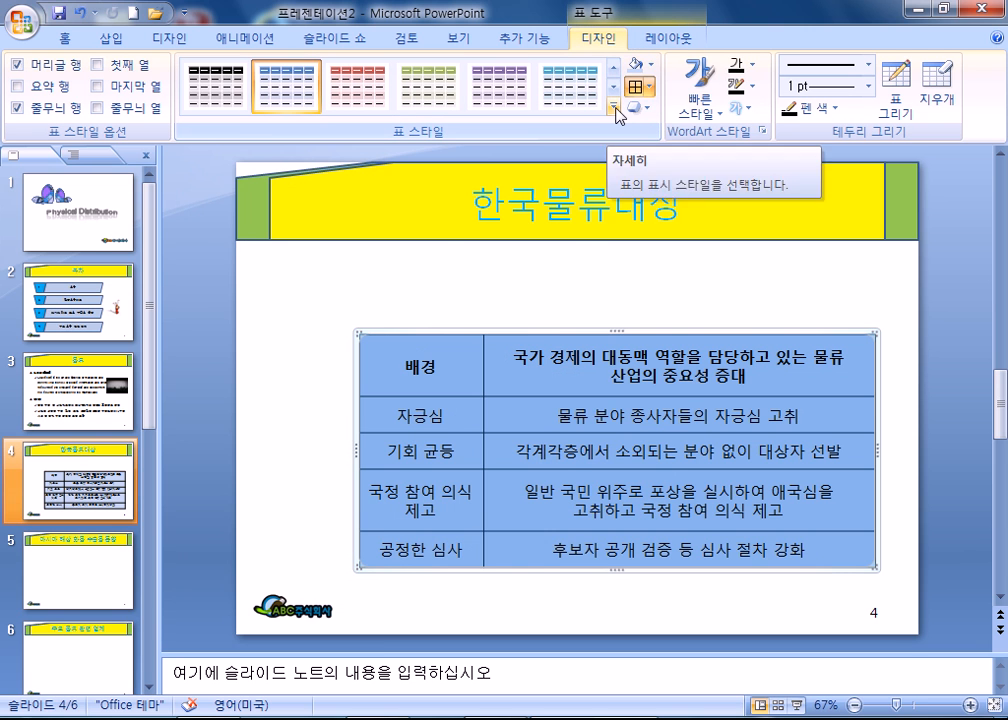
click(614, 104)
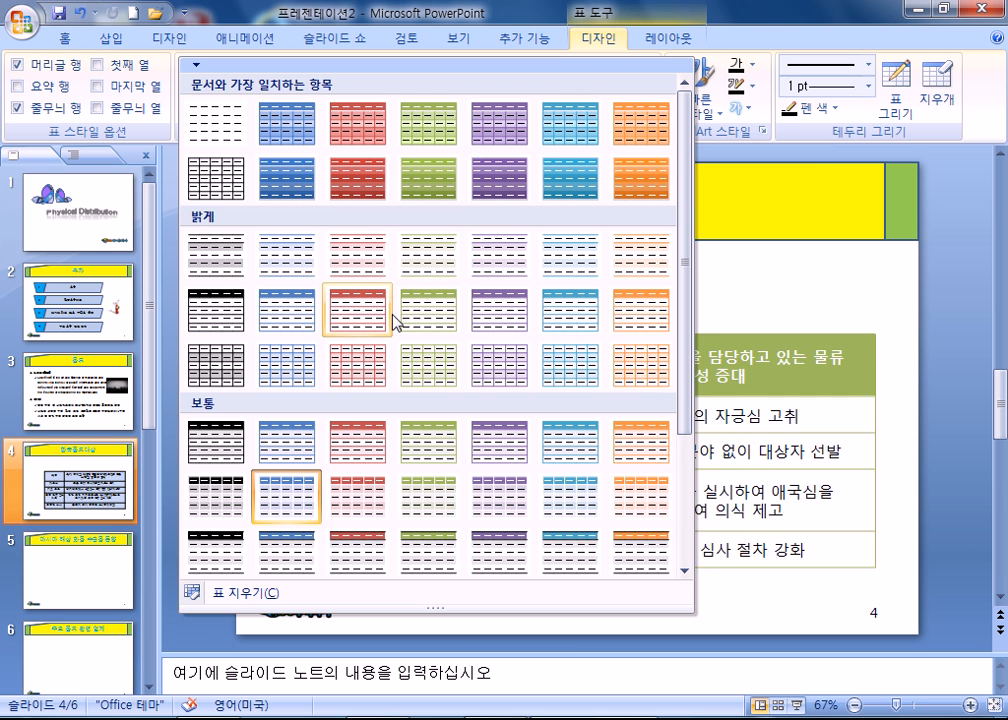
scroll(397, 330, down, 3)
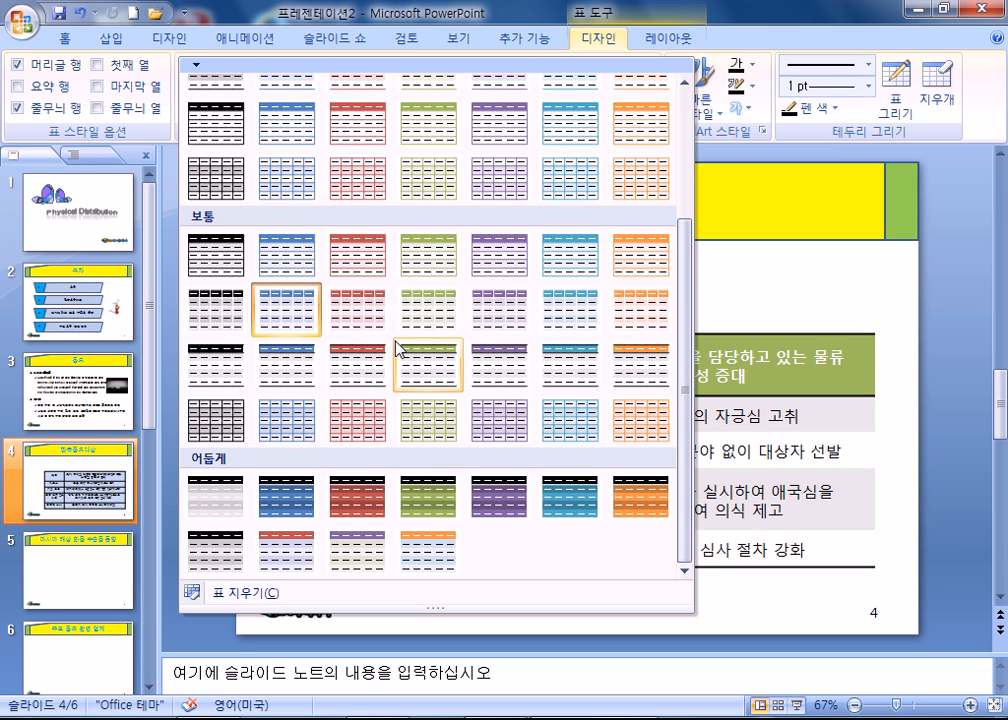
scroll(397, 347, up, 3)
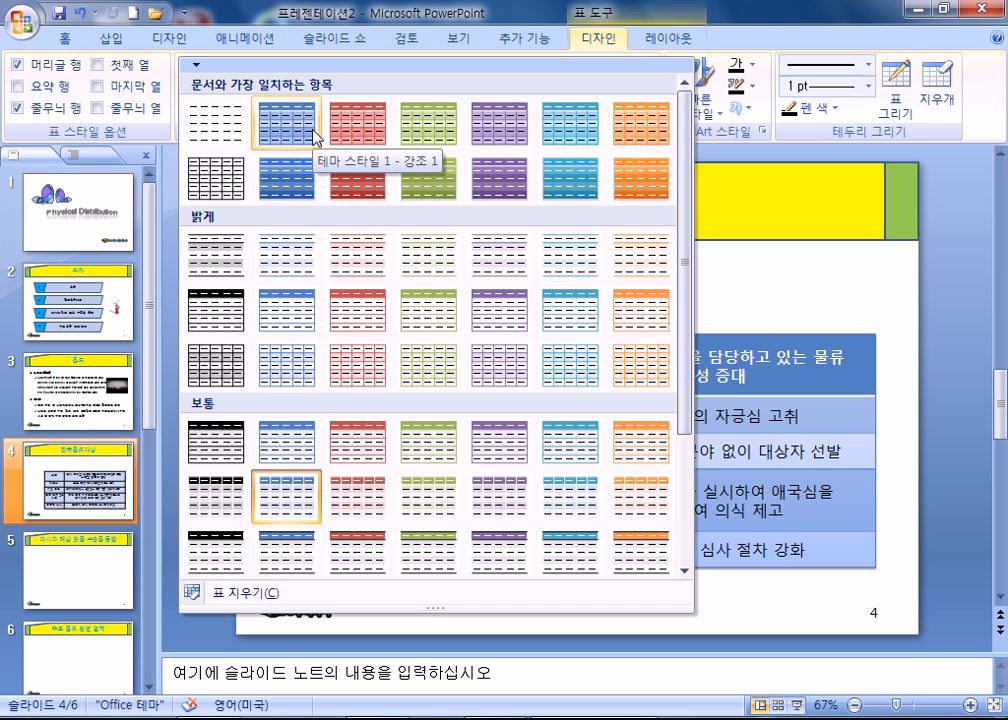
click(590, 141)
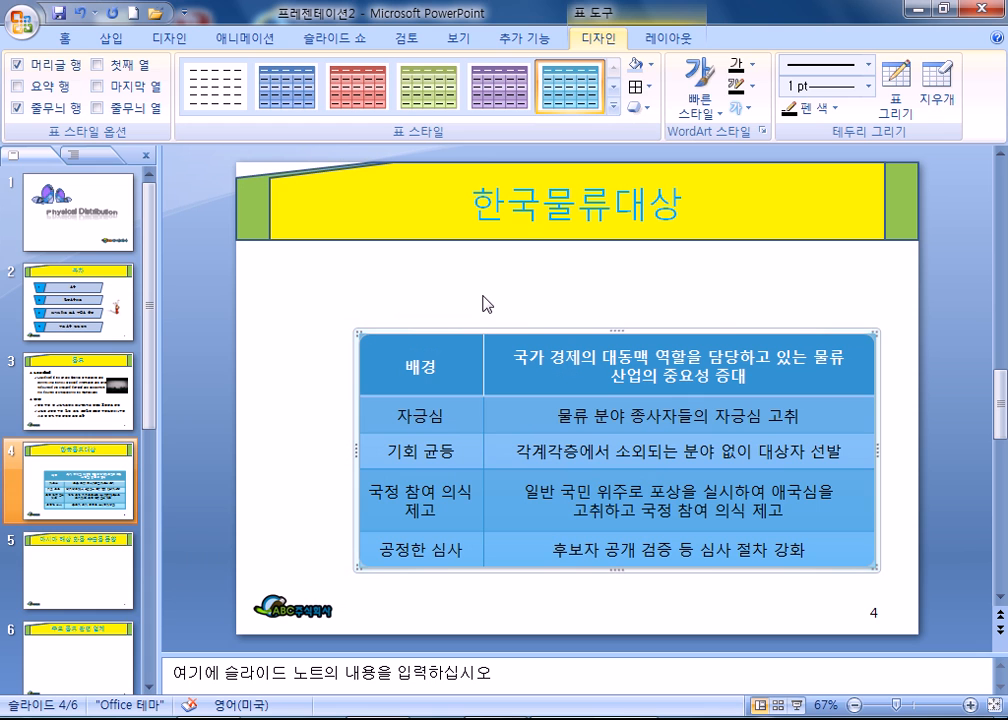
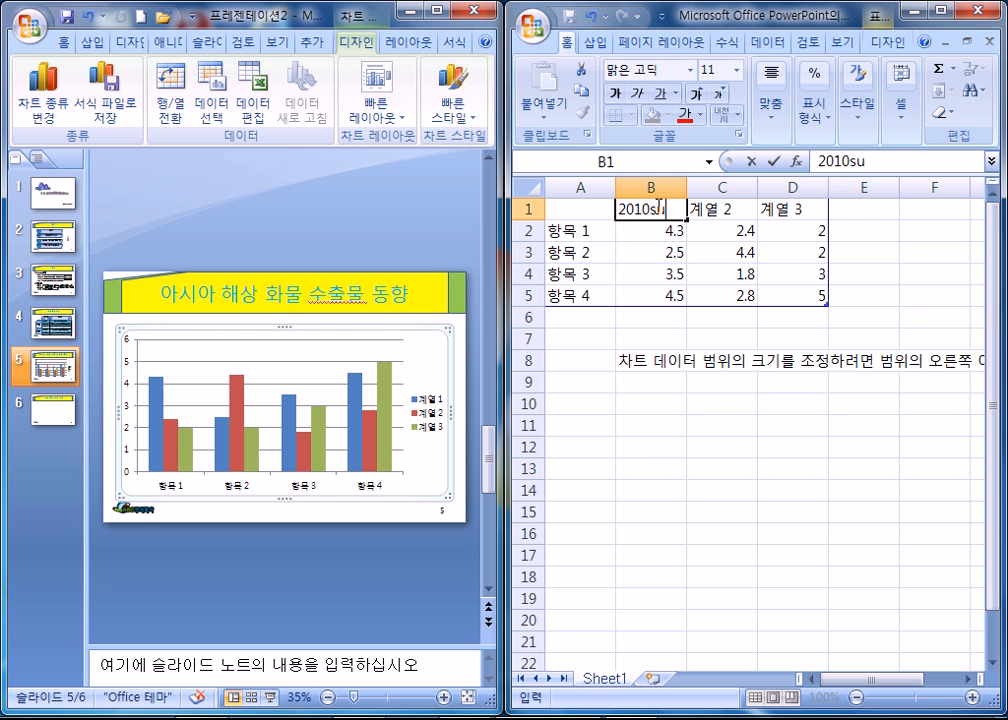
Correct the first series header in cell B1 of the chart data sheet to 2010년
key(Tab)
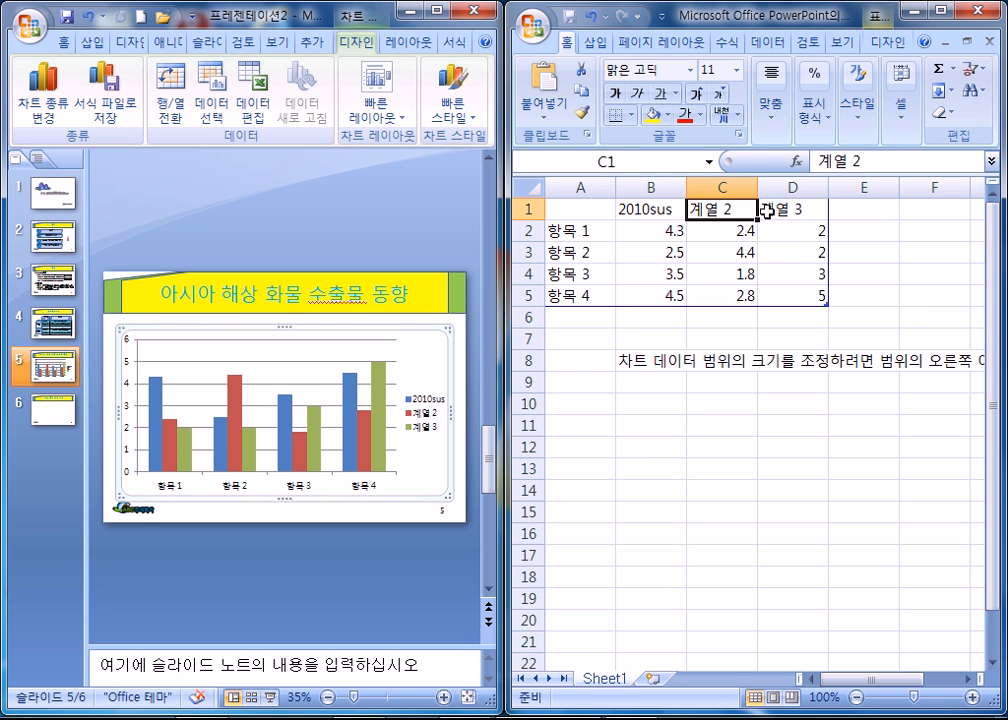
click(652, 208)
double_click(652, 208)
key(Delete)
text(년)
key(Delete)
key(Delete)
key(Tab)
Fill the year headers from B1 across to F1 as 2011년, 2012년 and 2013년, and make F1 read 2014년 3월
click(671, 210)
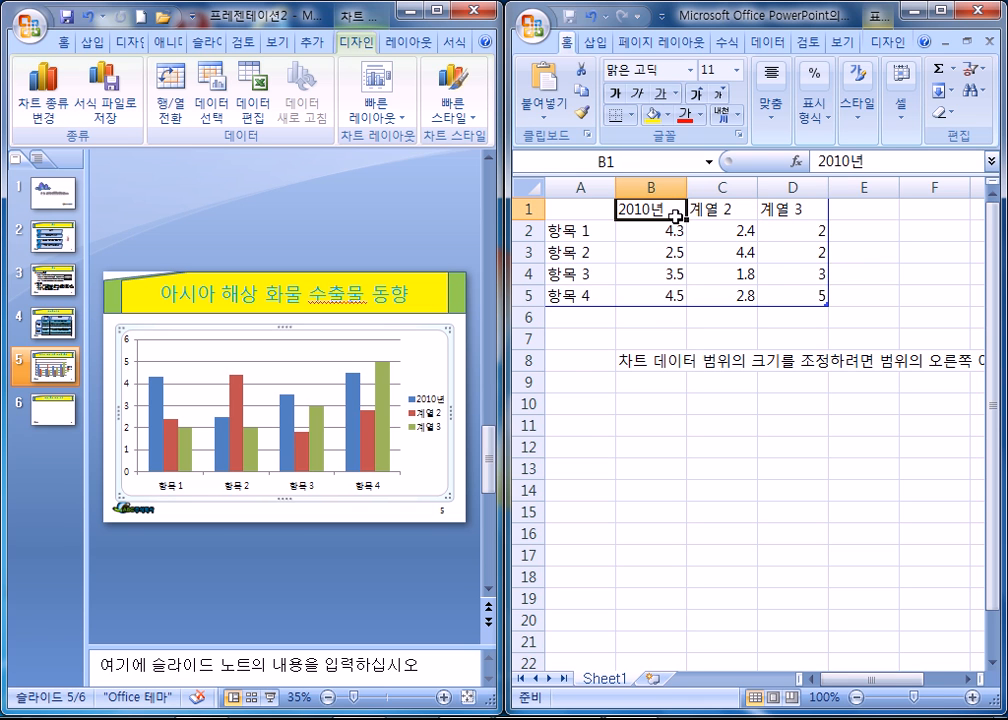
drag(686, 219, 845, 210)
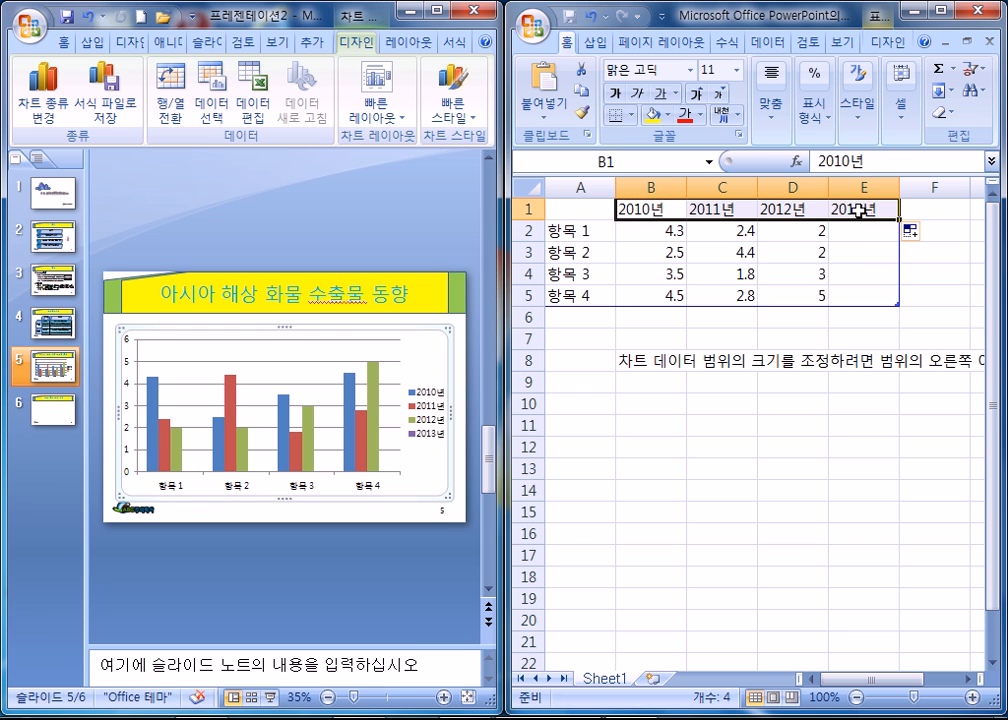
click(862, 209)
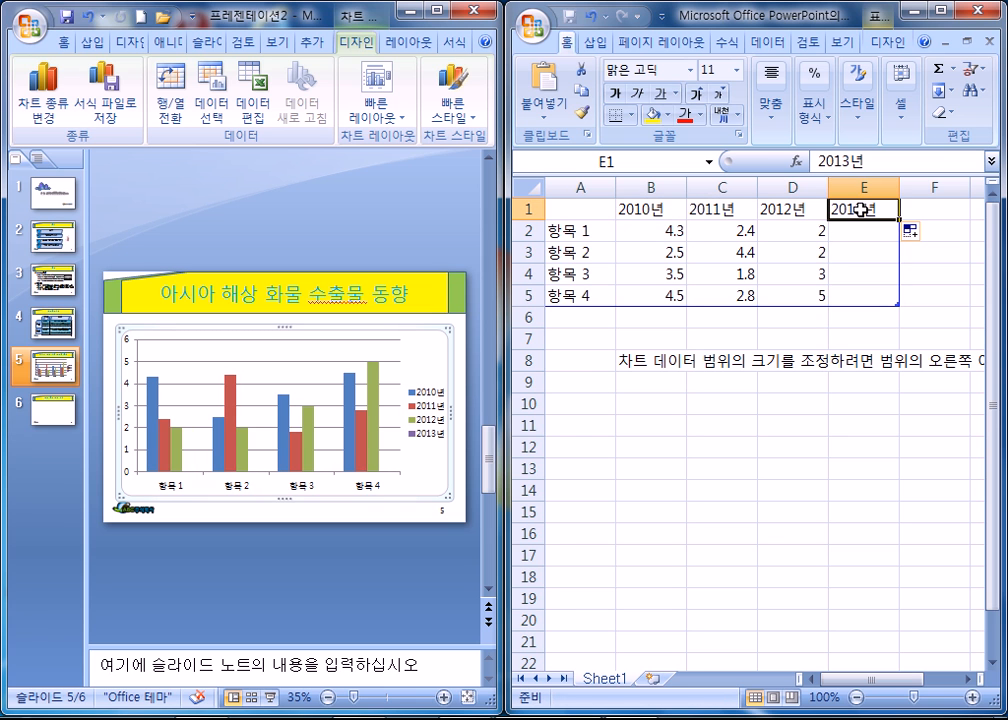
drag(899, 220, 945, 212)
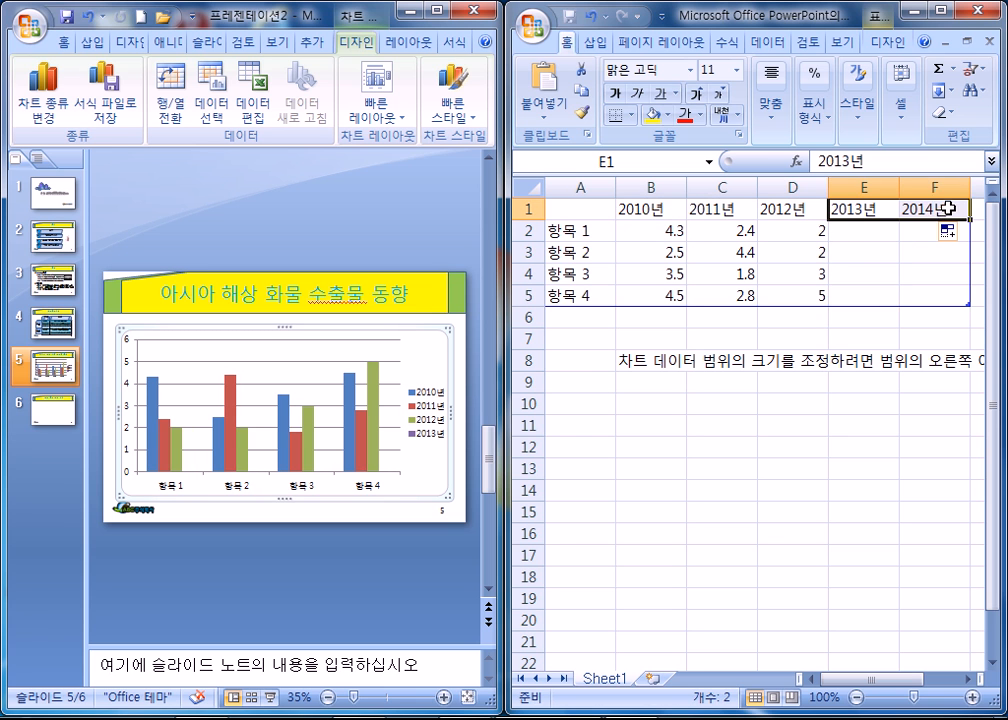
double_click(940, 210)
text(3ㅇ)
key(Return)
Label the first two data rows 물량(천톤) in A2 and 비중(%) in A3
key(Up)
key(Left)
key(Left)
key(Left)
key(Down)
key(Left)
key(Left)
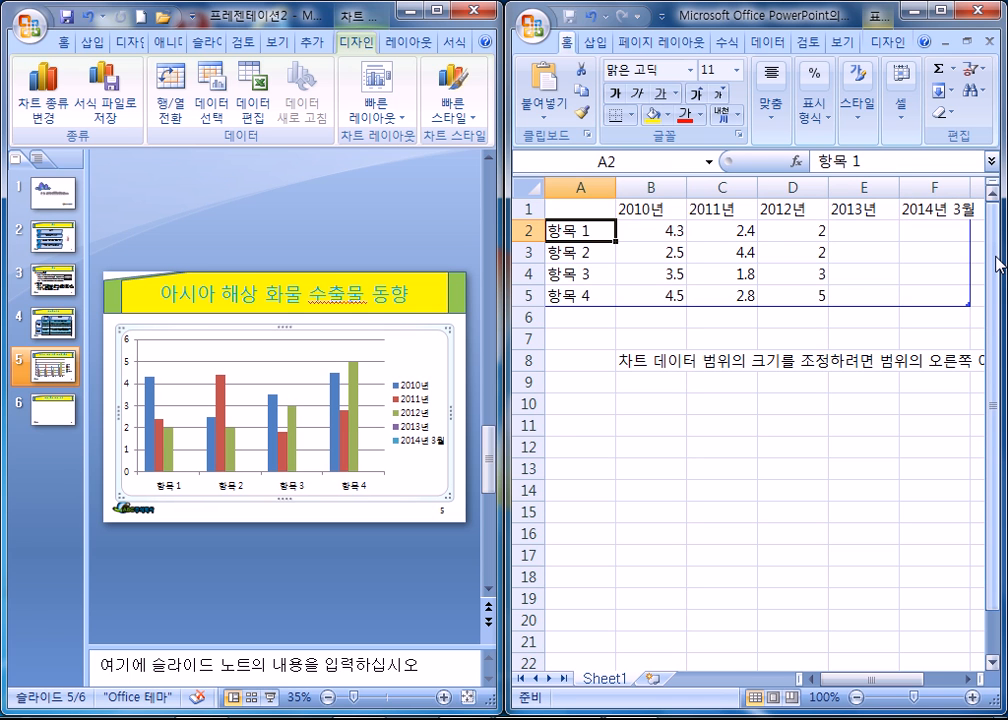
text(물랴ㅇ(ㅊㅓㄴ톤))
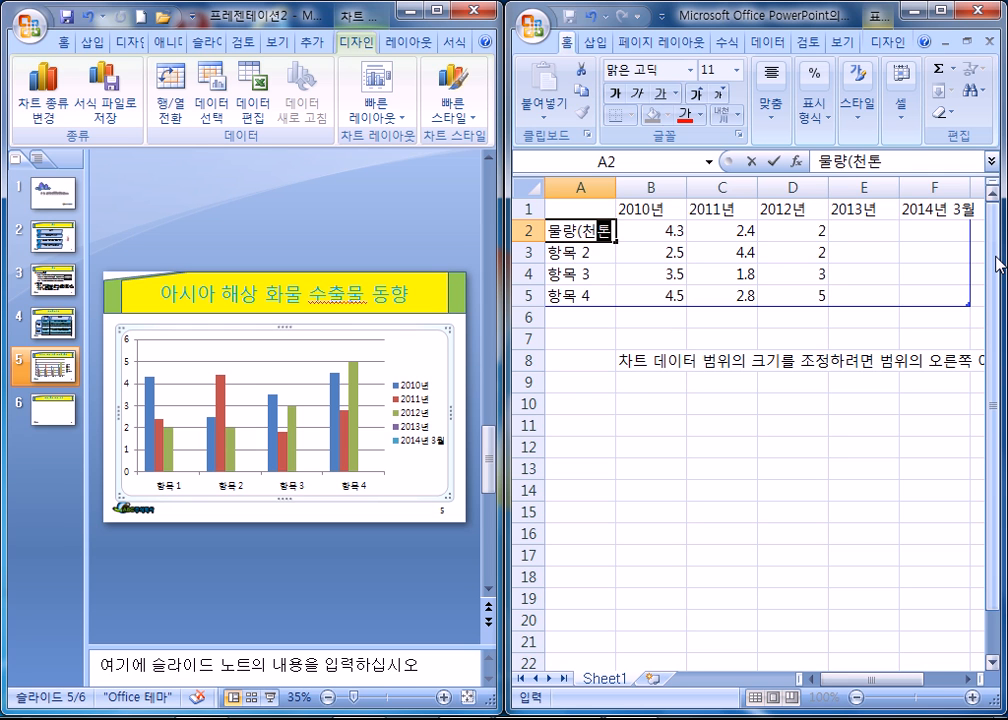
key(Return)
text(빚ㅜㅇ()
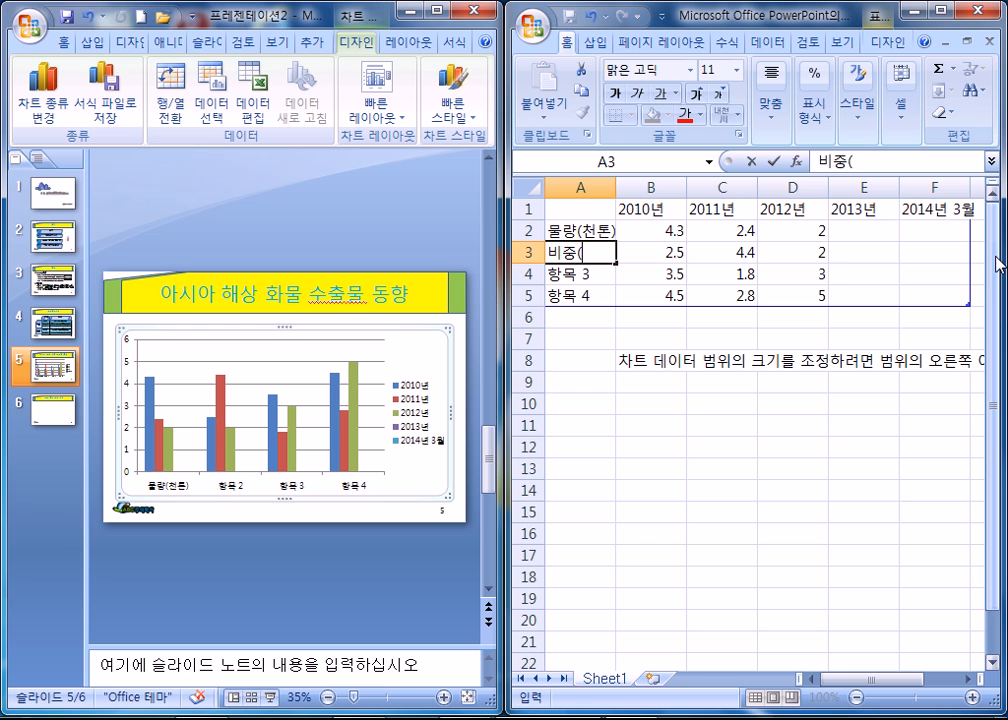
text(%))
key(Tab)
Delete the unused sample rows 4 and 5 from the chart data sheet
drag(522, 274, 522, 300)
right_click(522, 300)
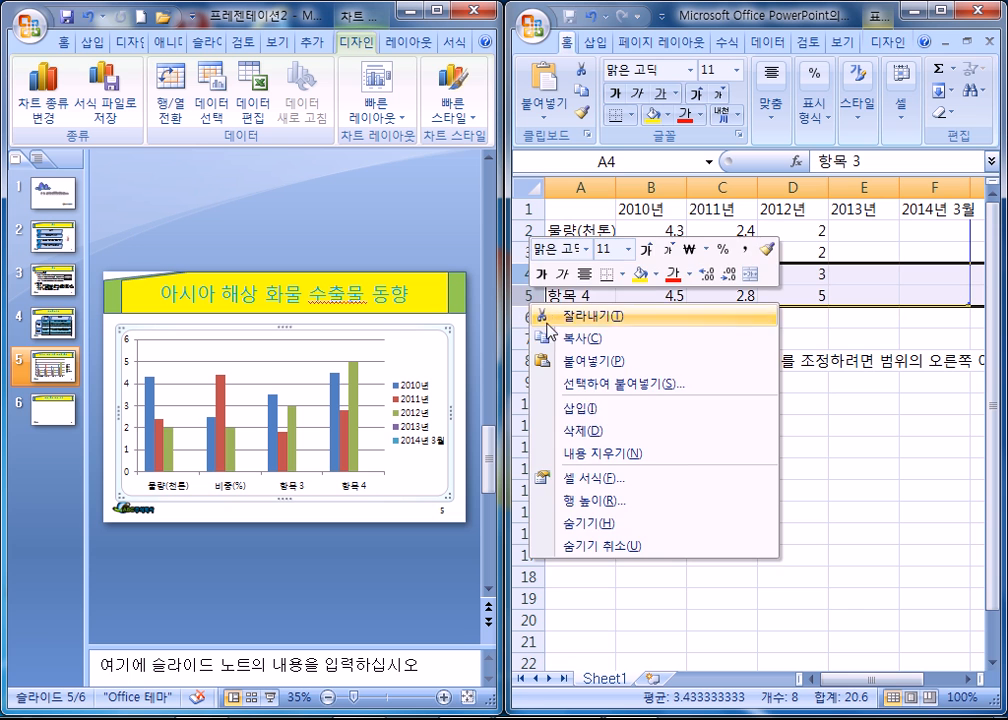
click(590, 428)
Enter 165,266, 165,780, 166,299, 42,379 and 42,225 across B2:F2 in the 물량(천톤) row
drag(651, 230, 918, 268)
text(165)
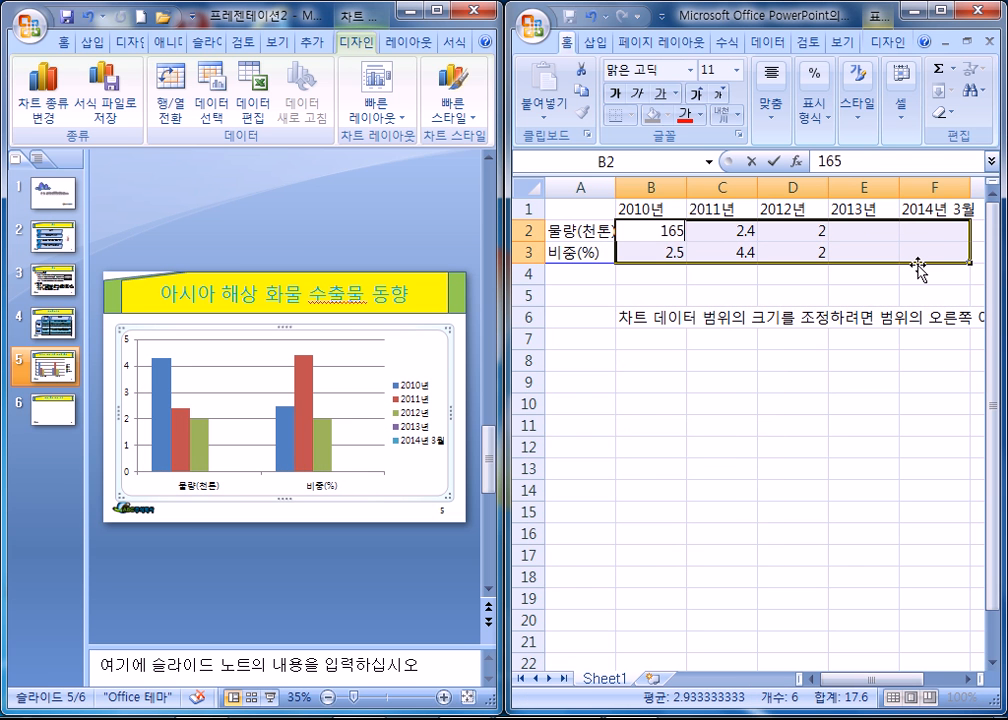
text(,266)
key(Tab)
text(165,780)
key(Tab)
text(166,299)
key(Tab)
text(42,379)
key(Tab)
text(42,225)
key(Return)
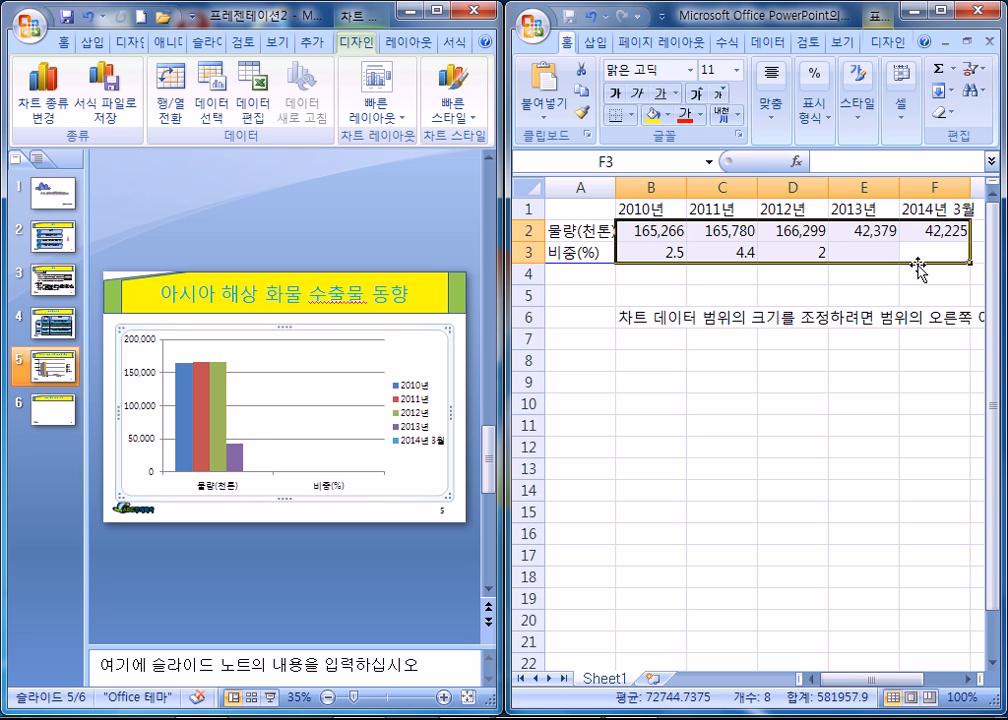
Enter 66.3 in B3 and 67.2 in C3 of the 비중(%) row
text(66.3)
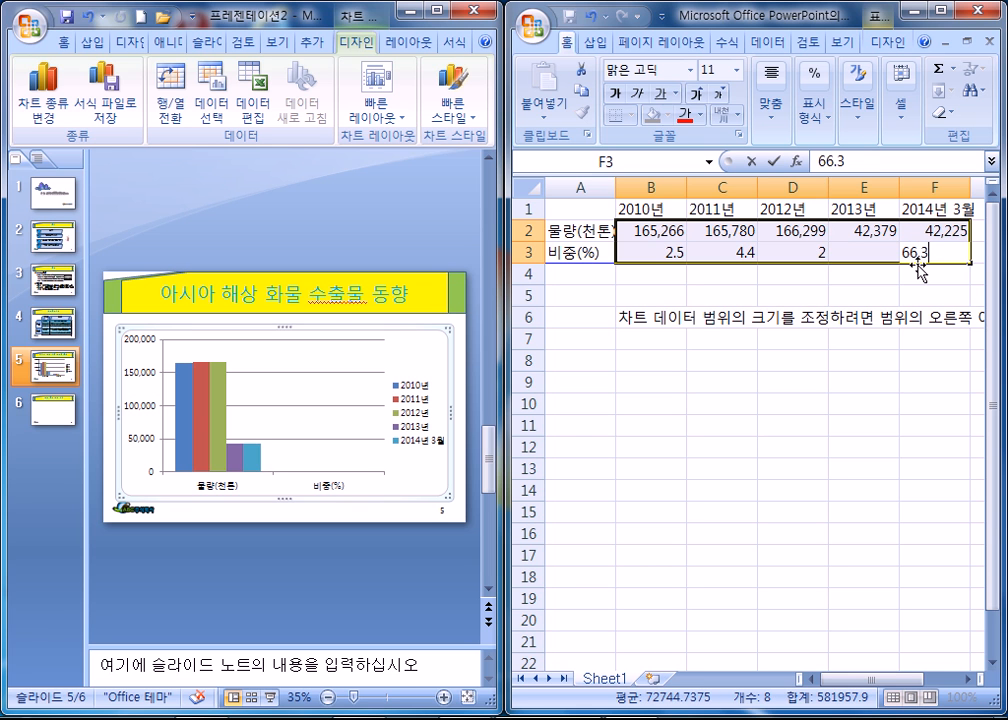
key(Escape)
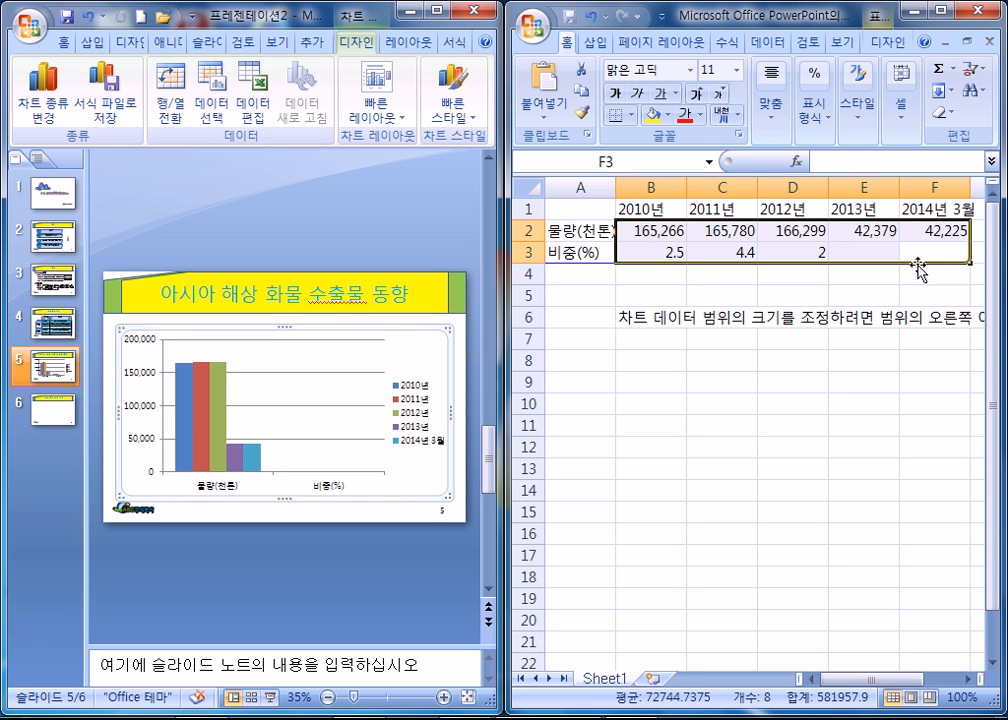
key(Left)
key(Left)
key(Left)
key(Left)
text(66.3)
key(Right)
text(6)
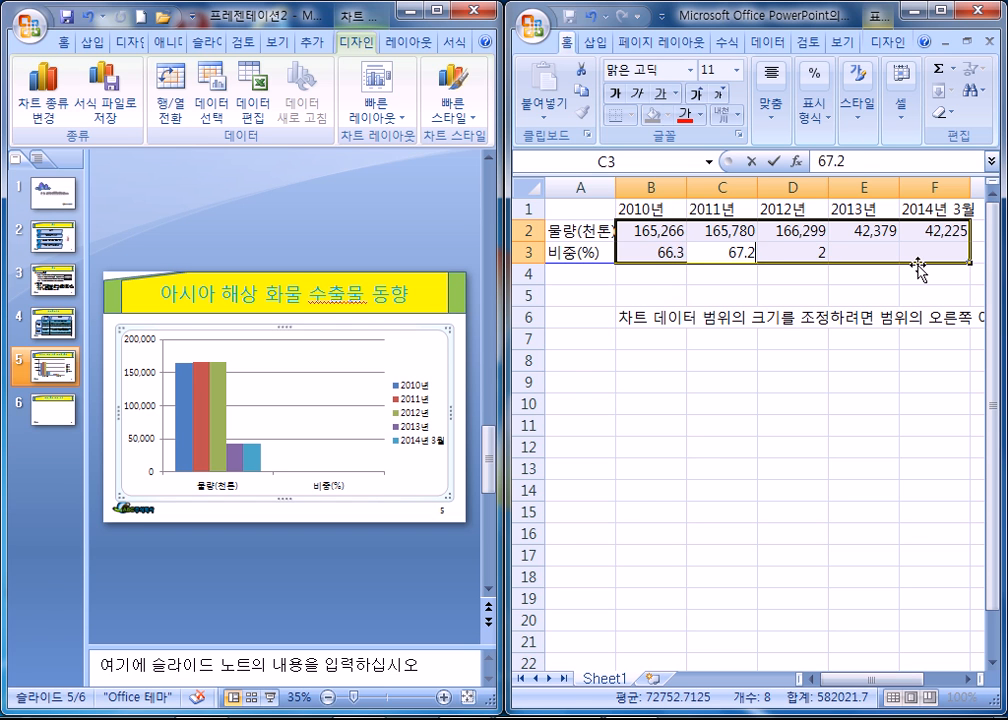
key(Right)
Enter 69.6, 68.2 and 68.3 in D3:F3, and resize the chart data range to end at F3
key(Up)
key(Right)
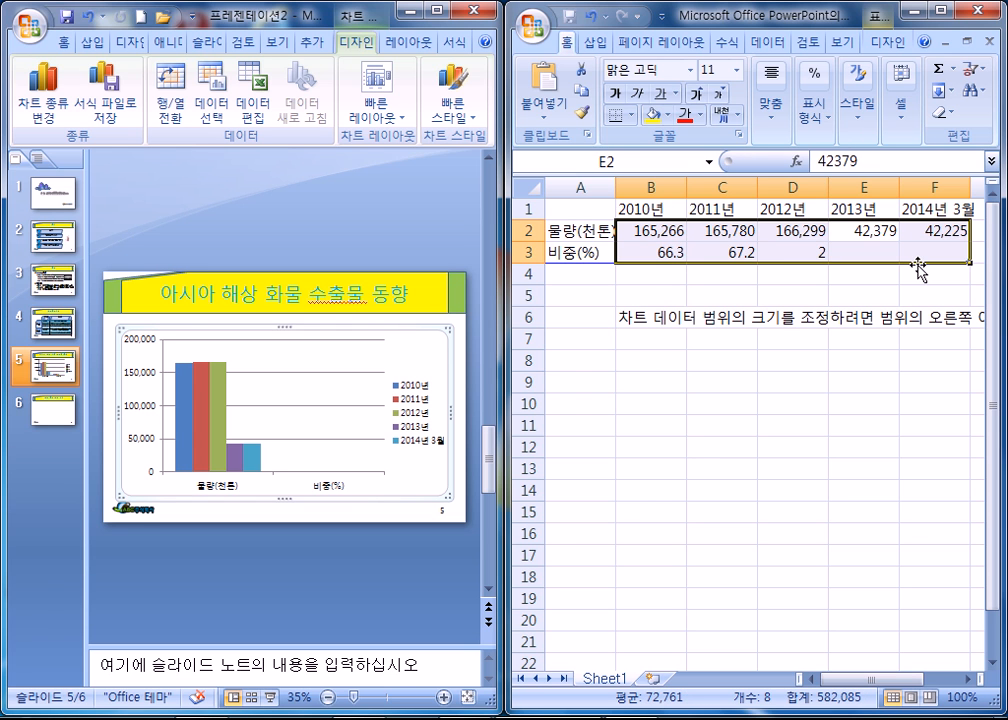
key(Left)
key(Down)
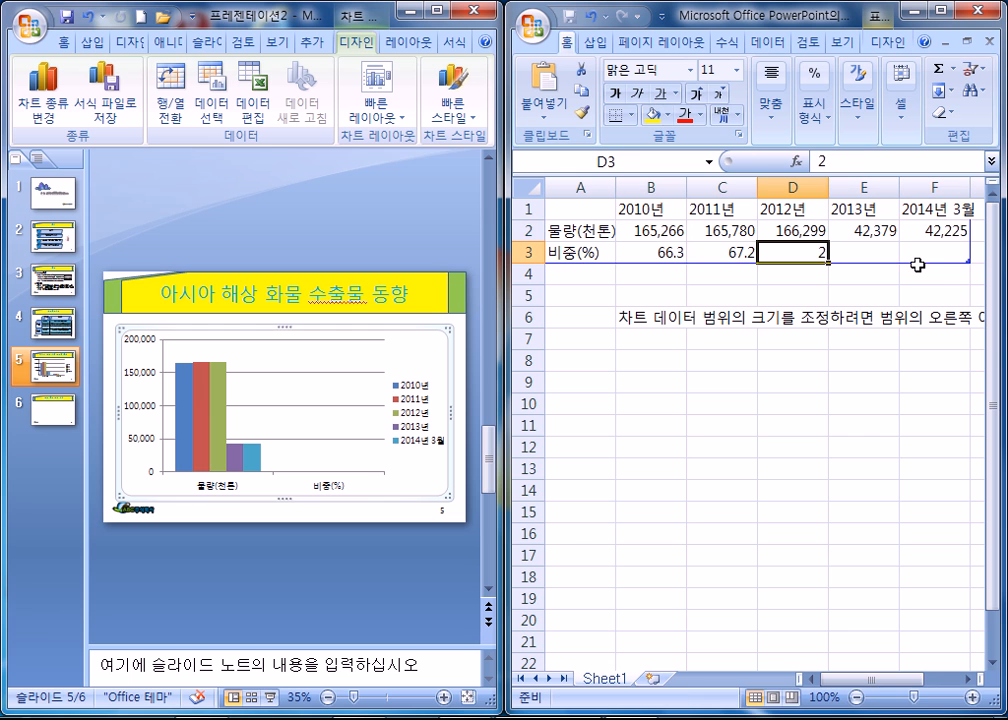
text(69.6)
key(Tab)
text(68.2)
key(Tab)
text(68)
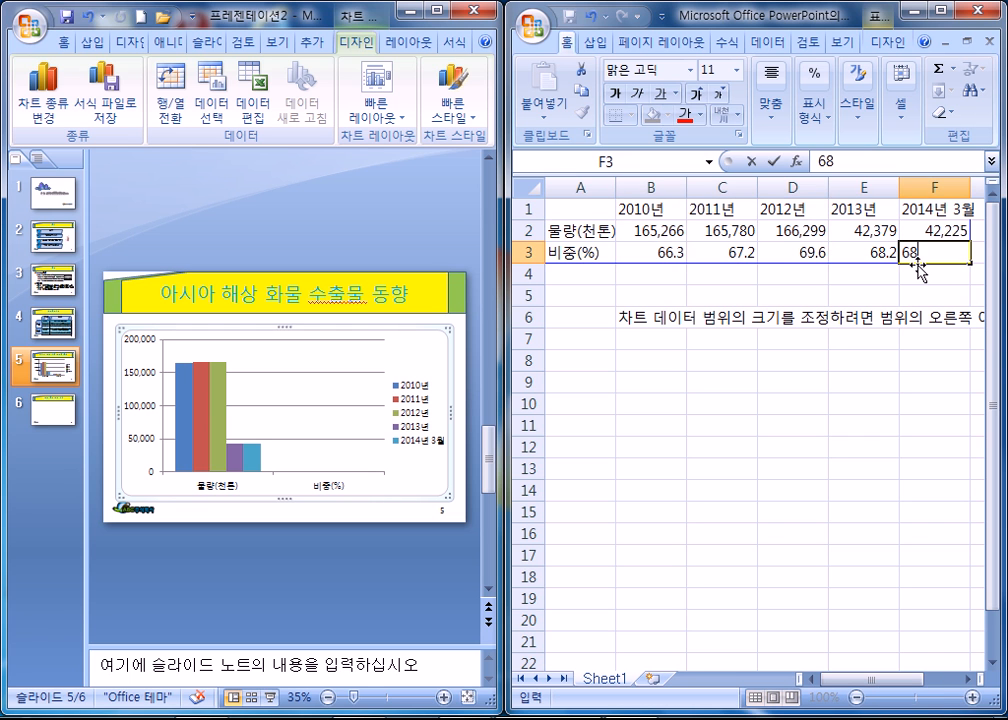
key(Return)
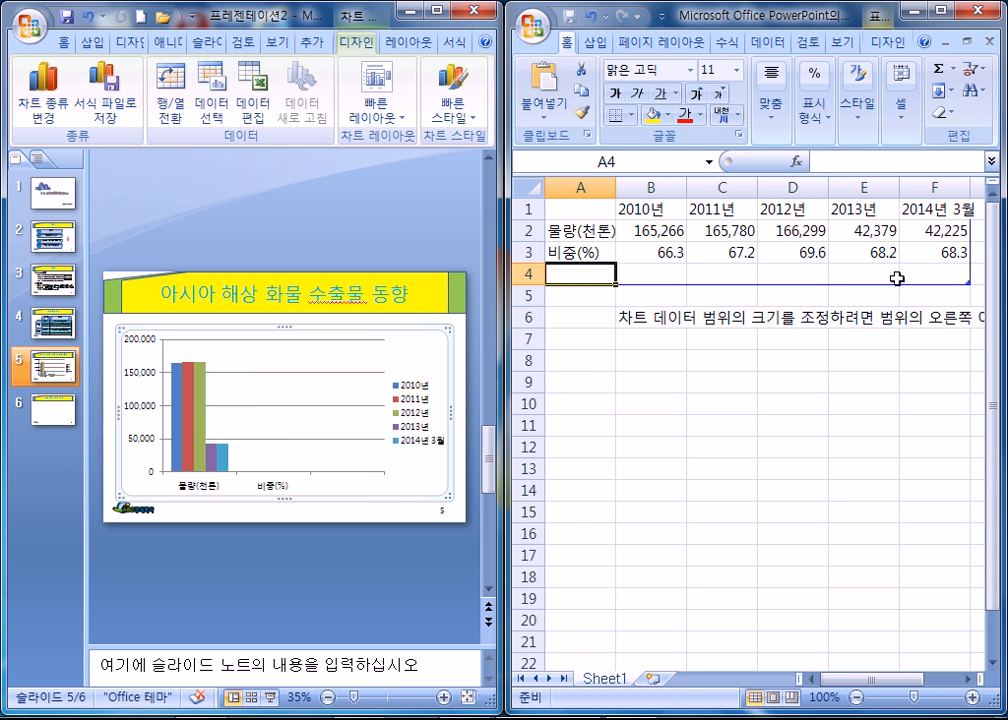
drag(968, 281, 968, 263)
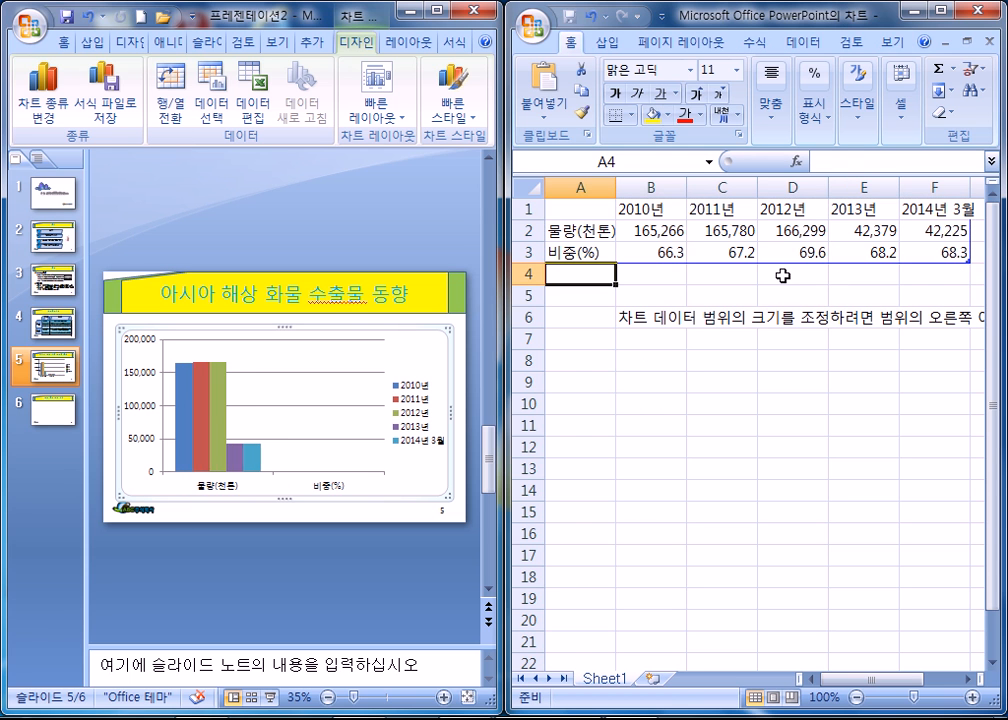
Switch back to the PowerPoint window at full size and swap the chart's rows and columns
click(699, 238)
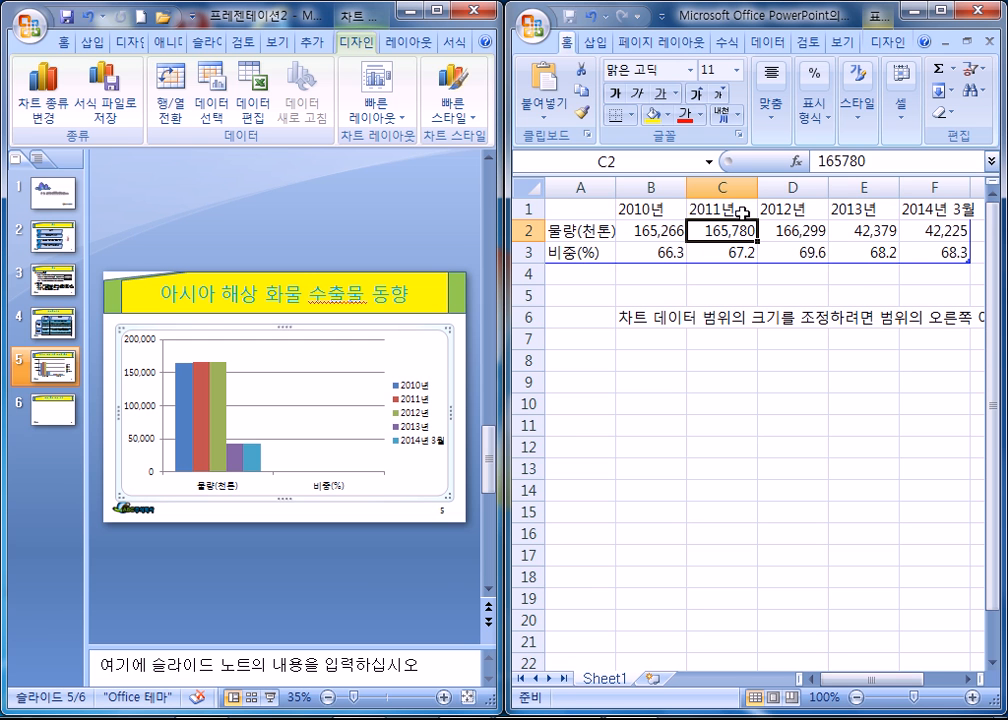
double_click(745, 12)
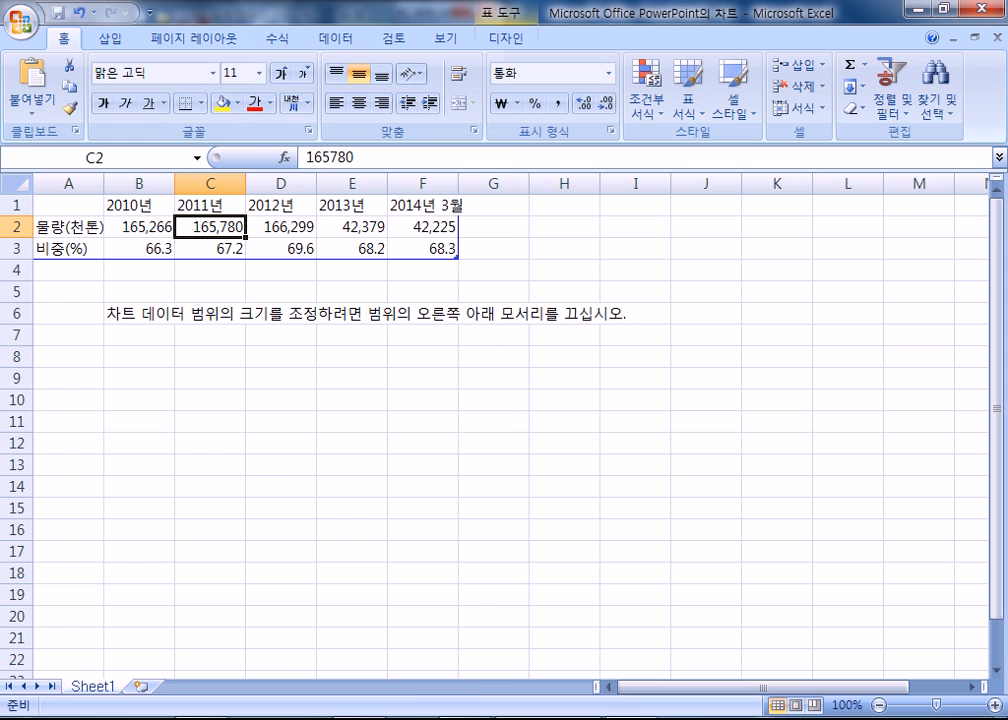
click(540, 719)
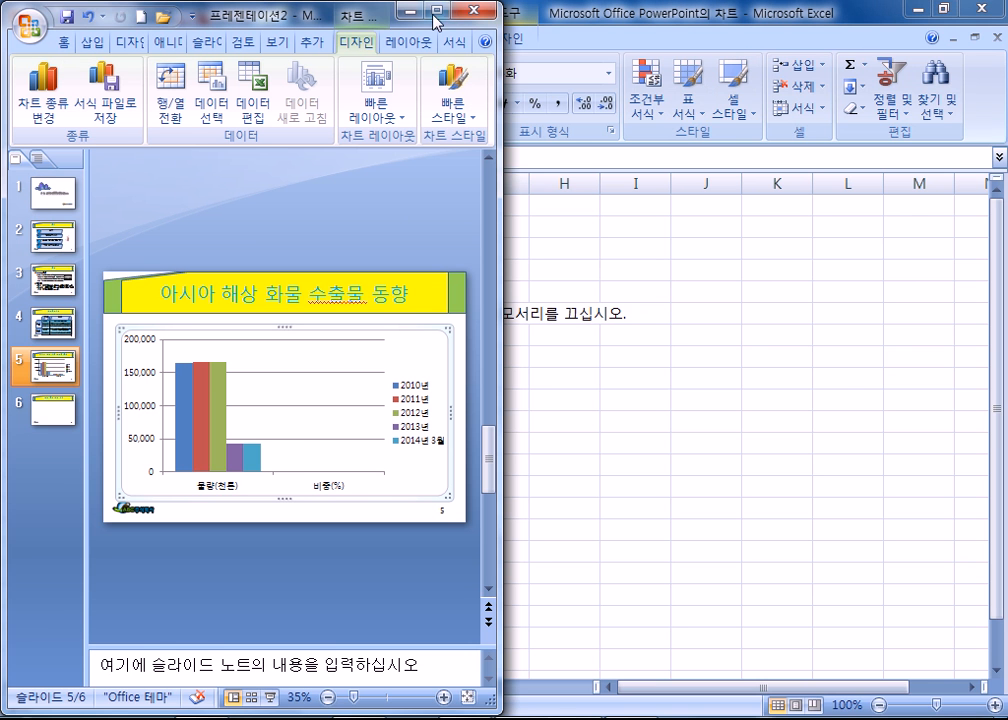
double_click(428, 16)
click(170, 104)
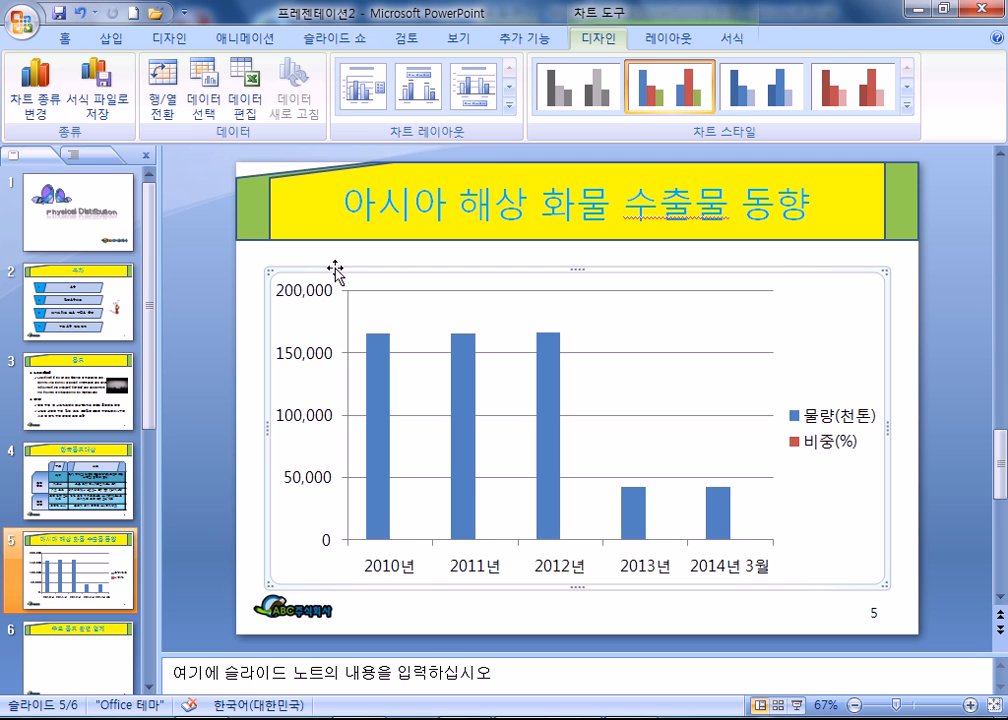
Move the chart up to just beneath the slide title and enlarge it from its lower-right corner
drag(331, 266, 324, 249)
drag(873, 583, 895, 594)
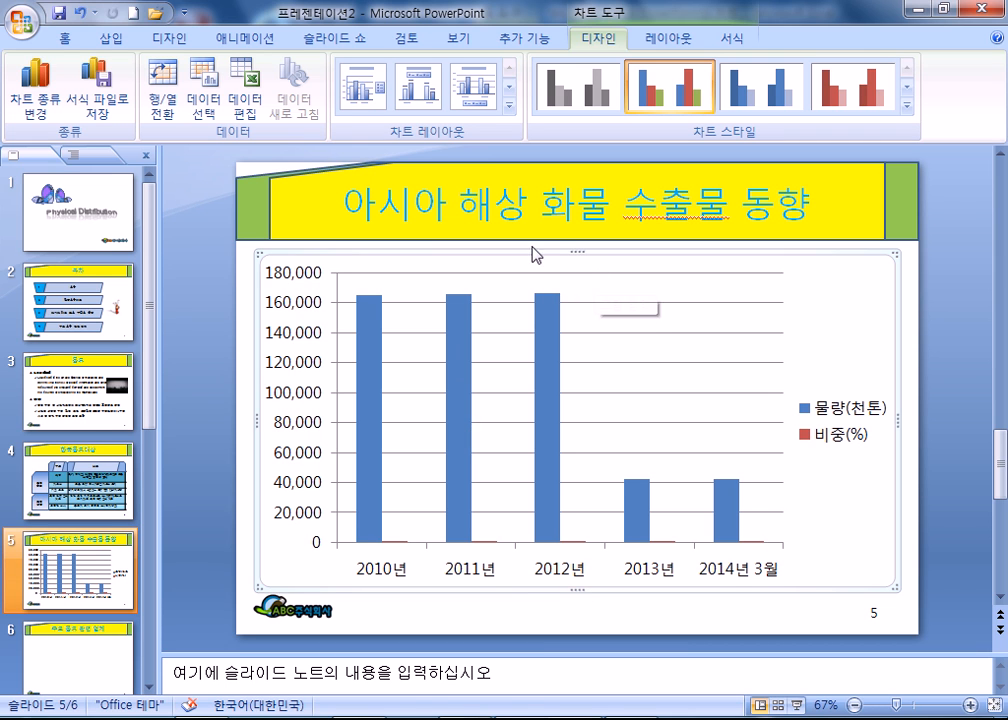
Set the chart text to the 돋움 font at 16 pt
click(64, 38)
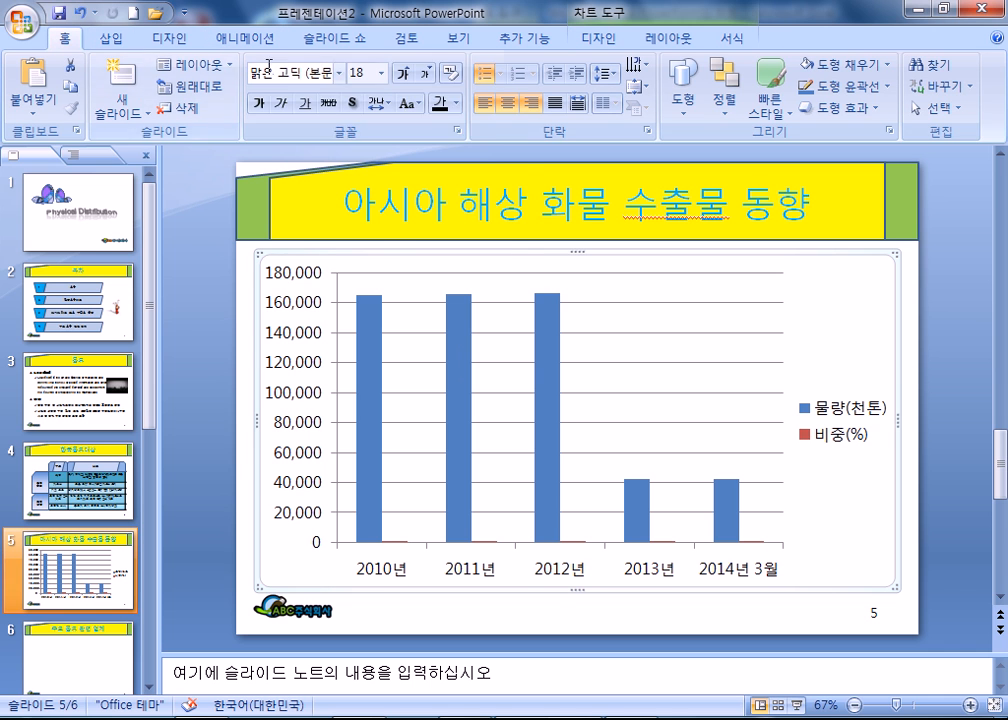
click(341, 74)
click(292, 237)
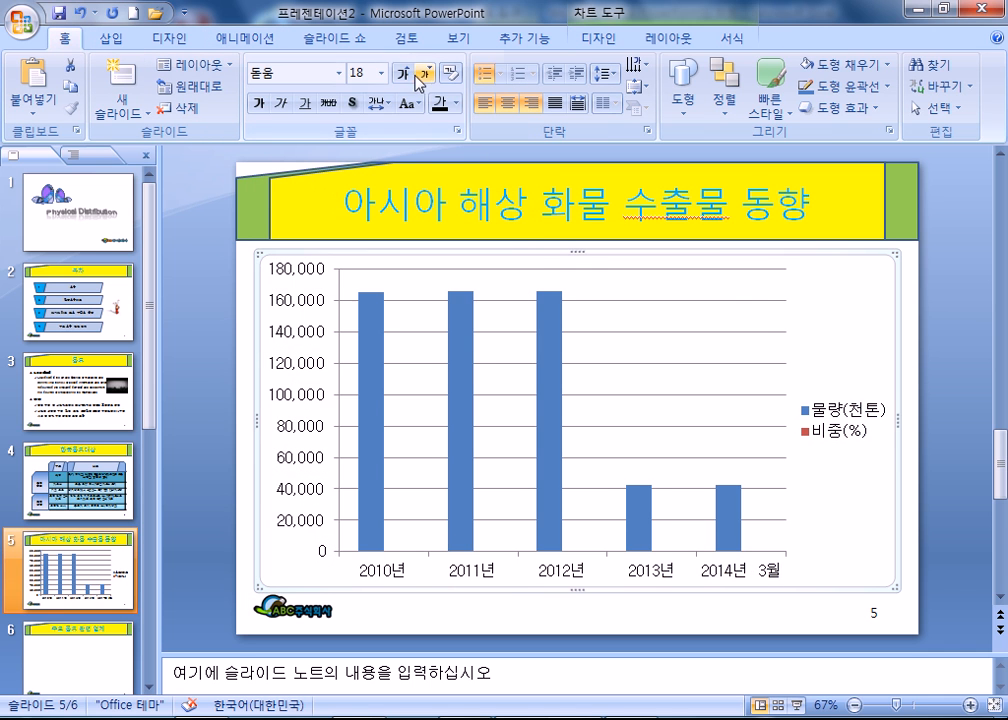
click(428, 76)
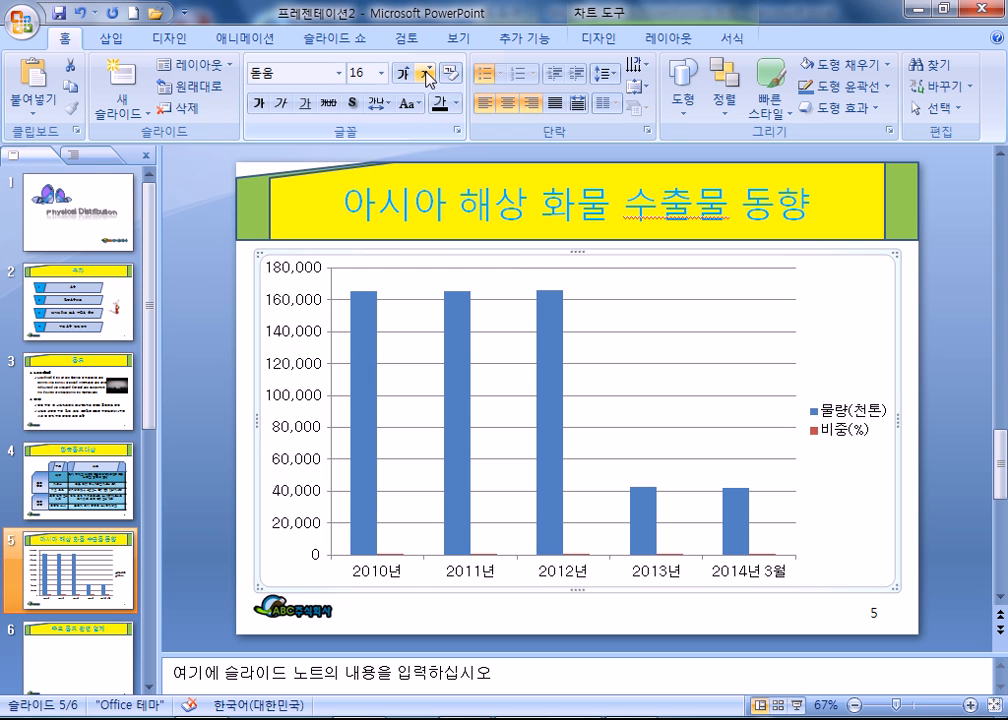
Give the chart area a solid black outline from the theme colours
click(600, 40)
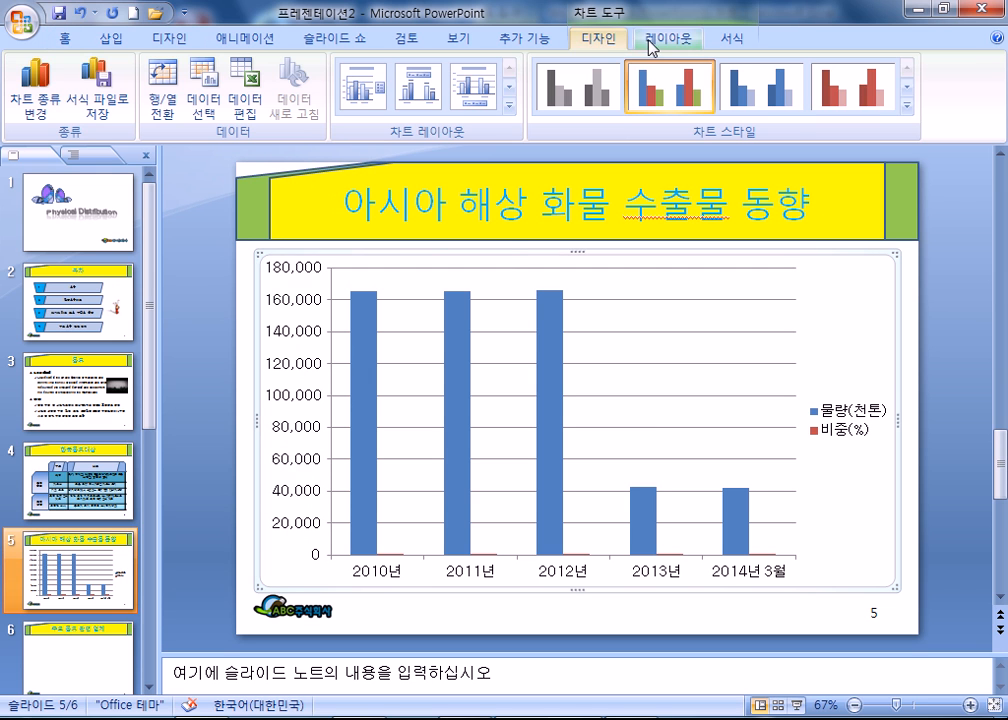
click(662, 43)
click(730, 41)
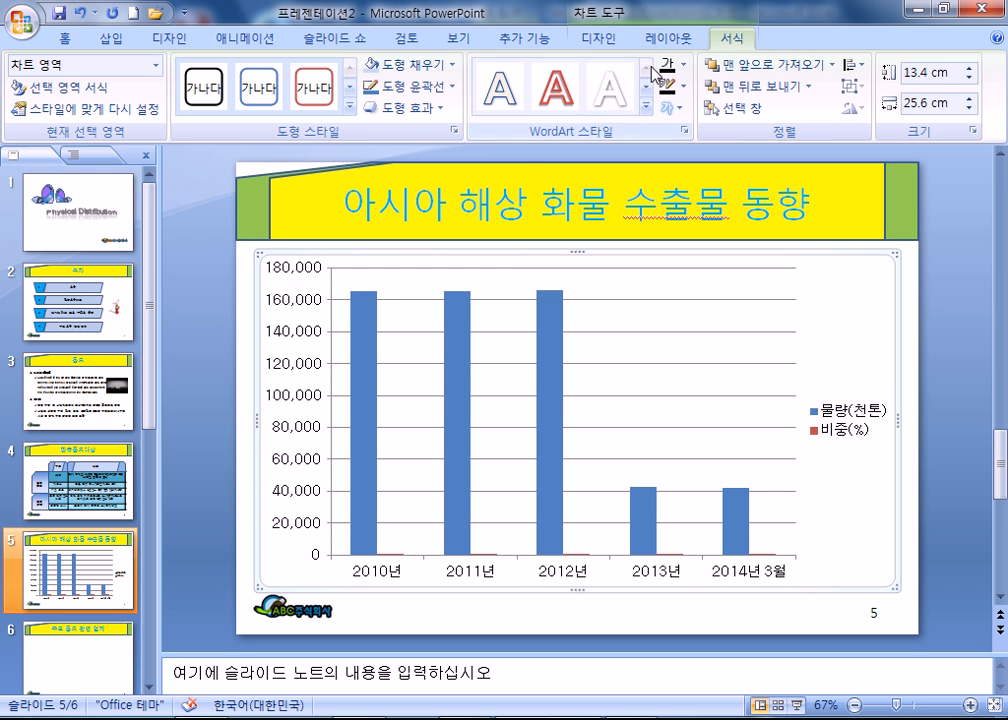
click(452, 96)
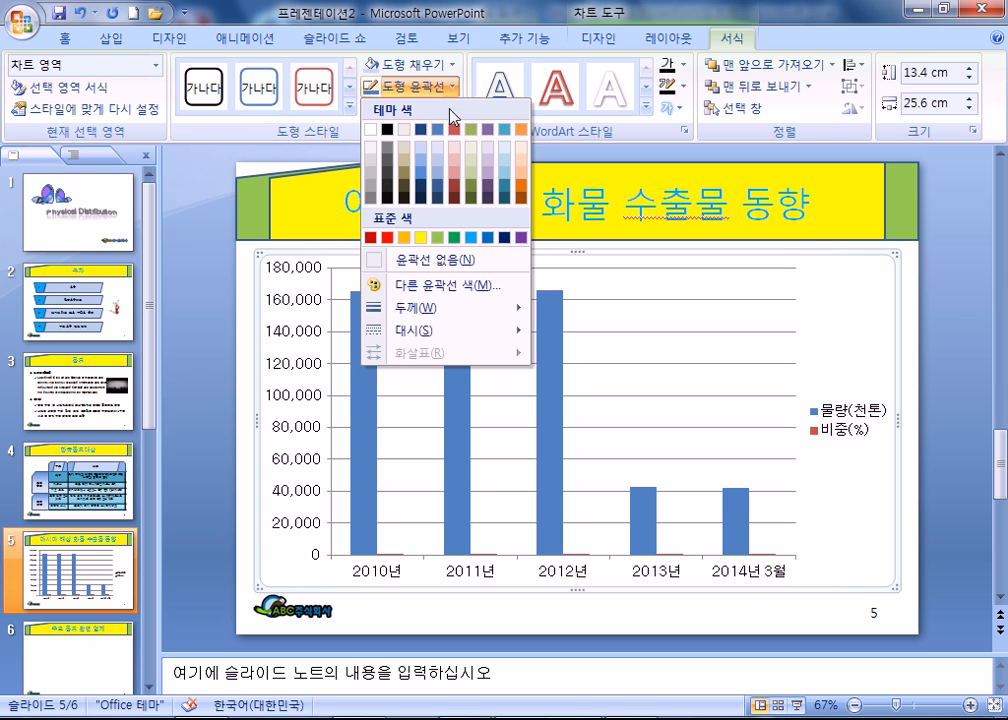
click(387, 129)
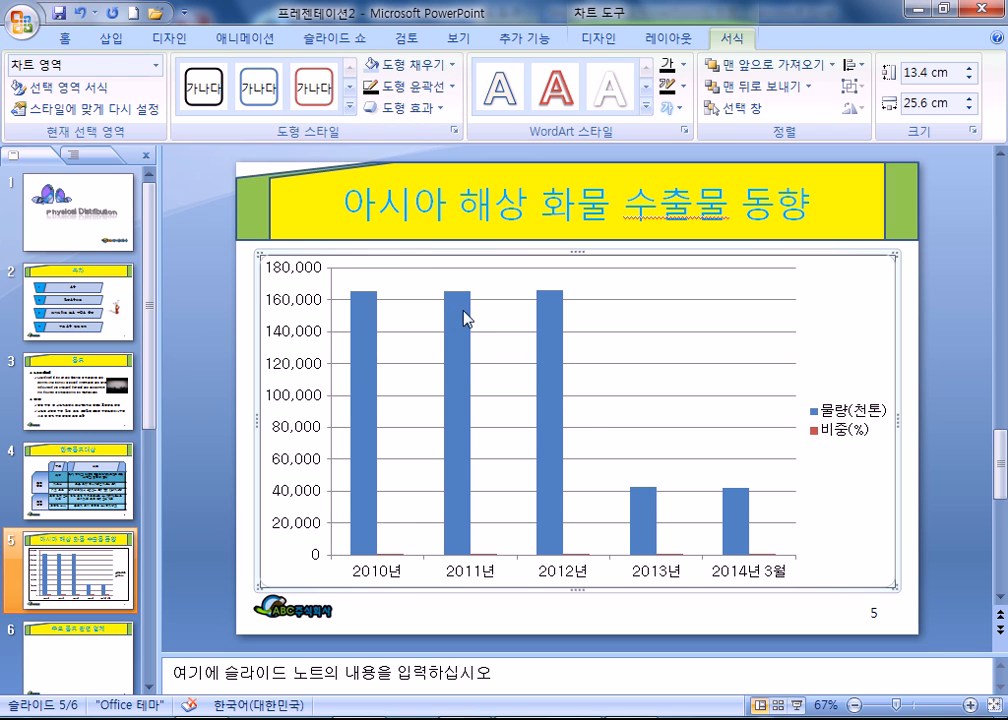
Select the 비중(%) series and change its chart type to a line with markers
click(155, 65)
click(74, 218)
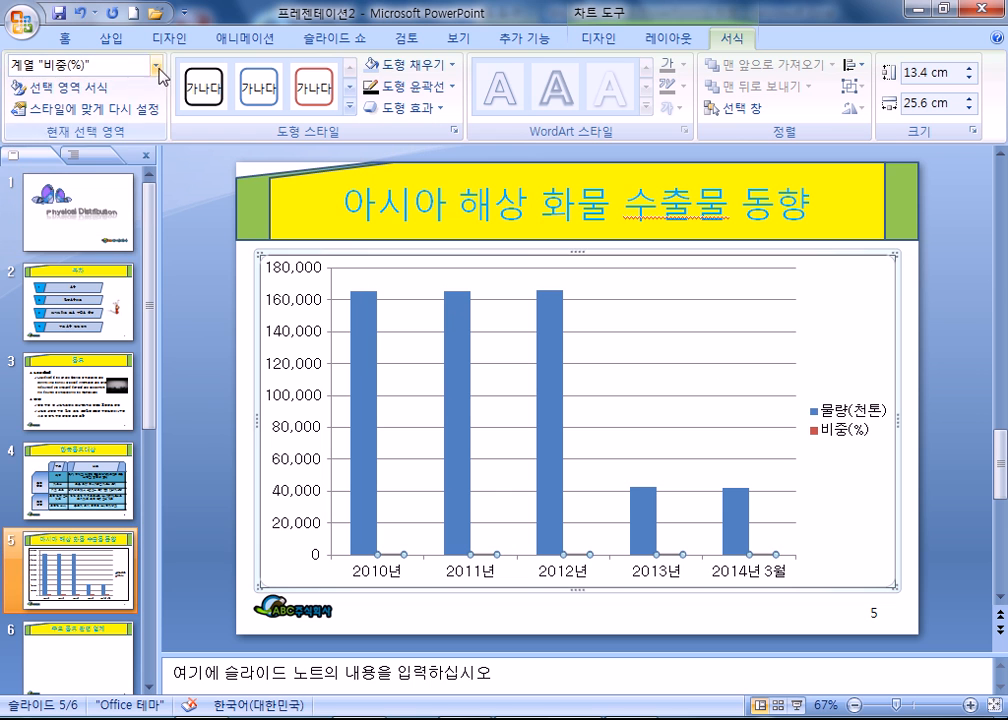
click(60, 87)
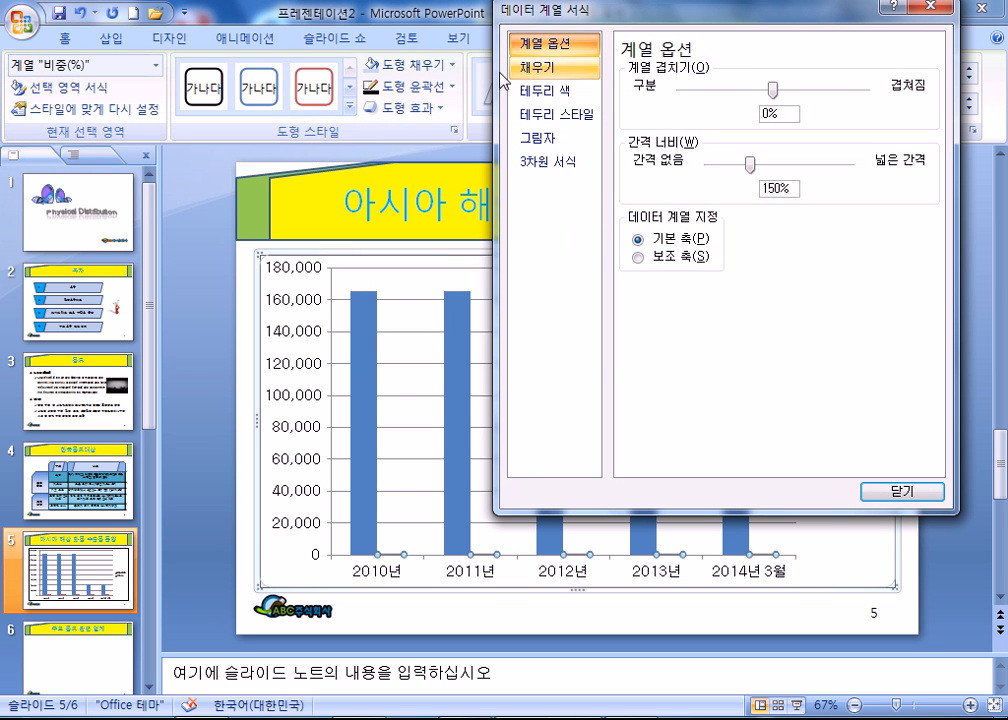
key(Escape)
click(603, 42)
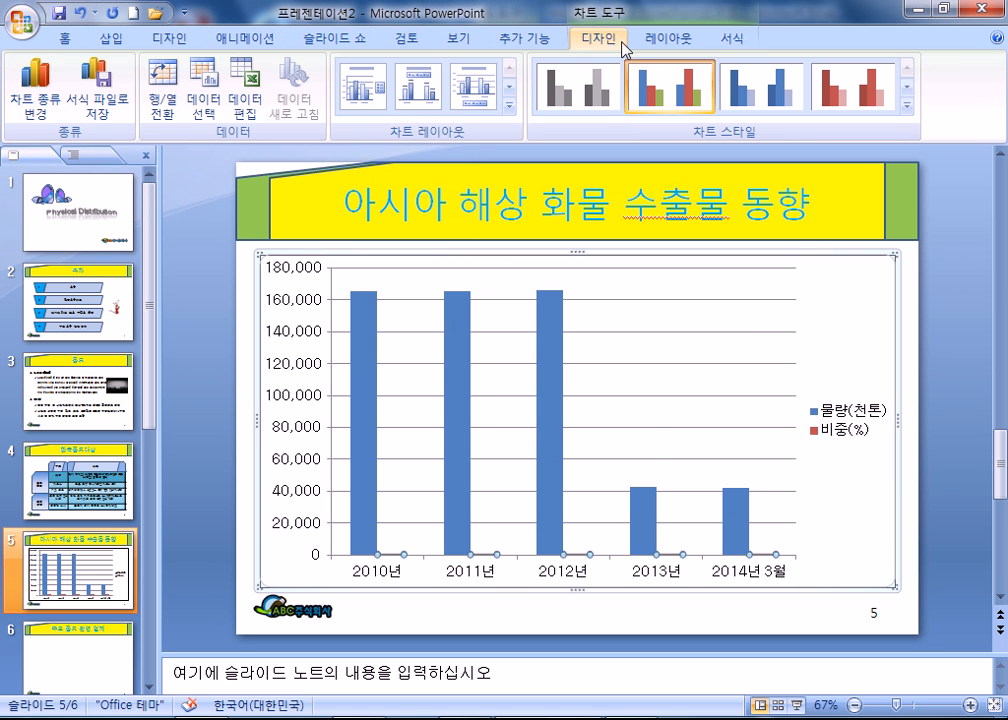
click(35, 95)
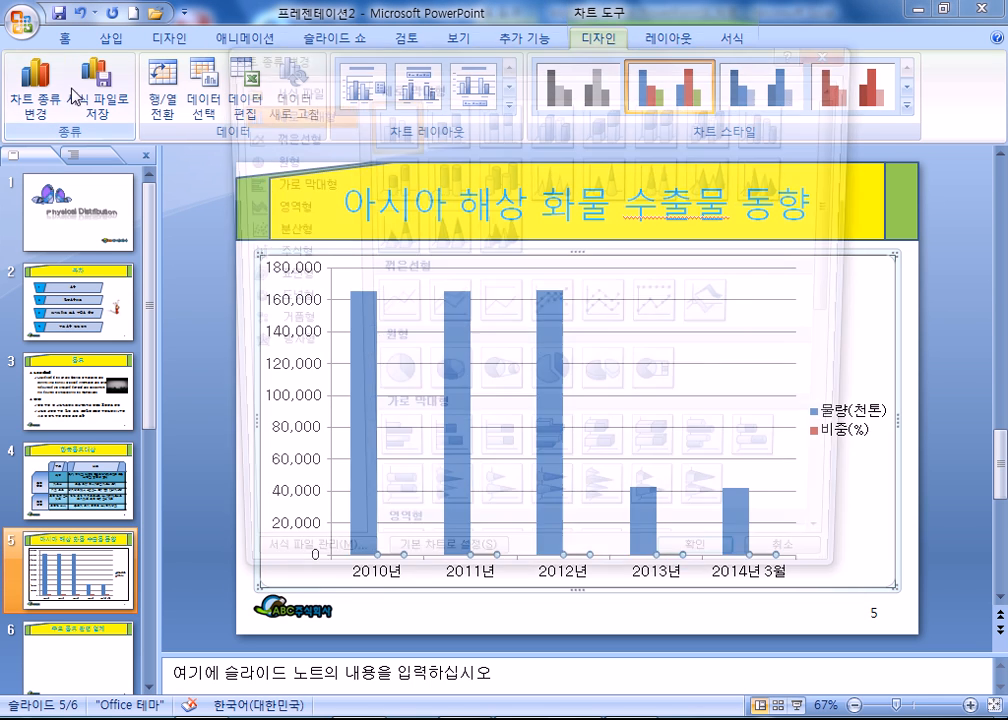
click(540, 310)
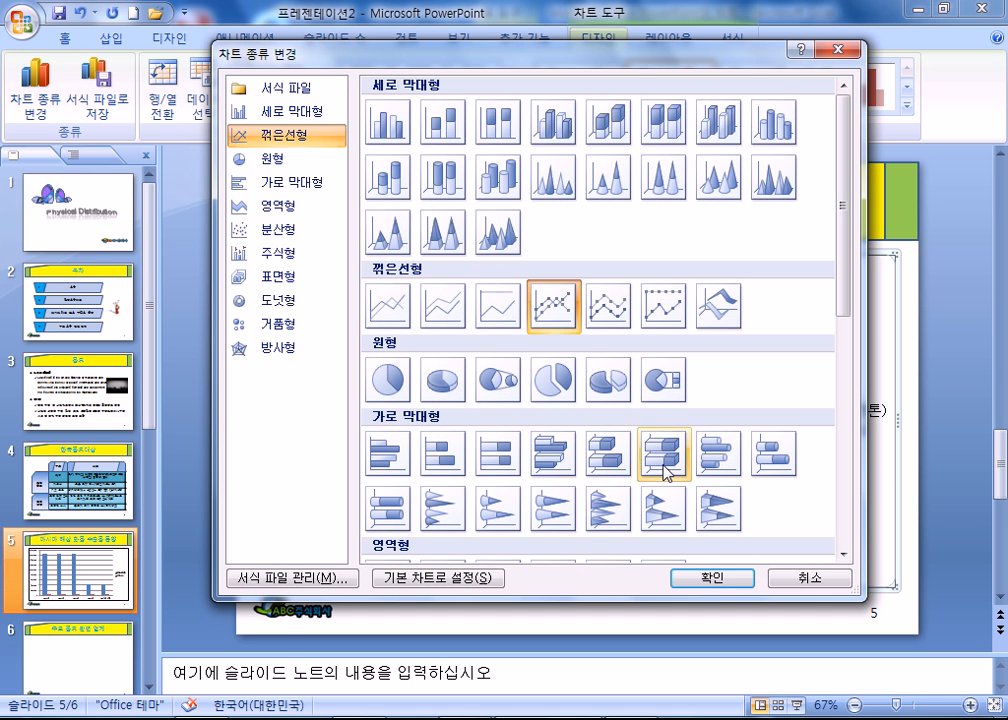
click(700, 577)
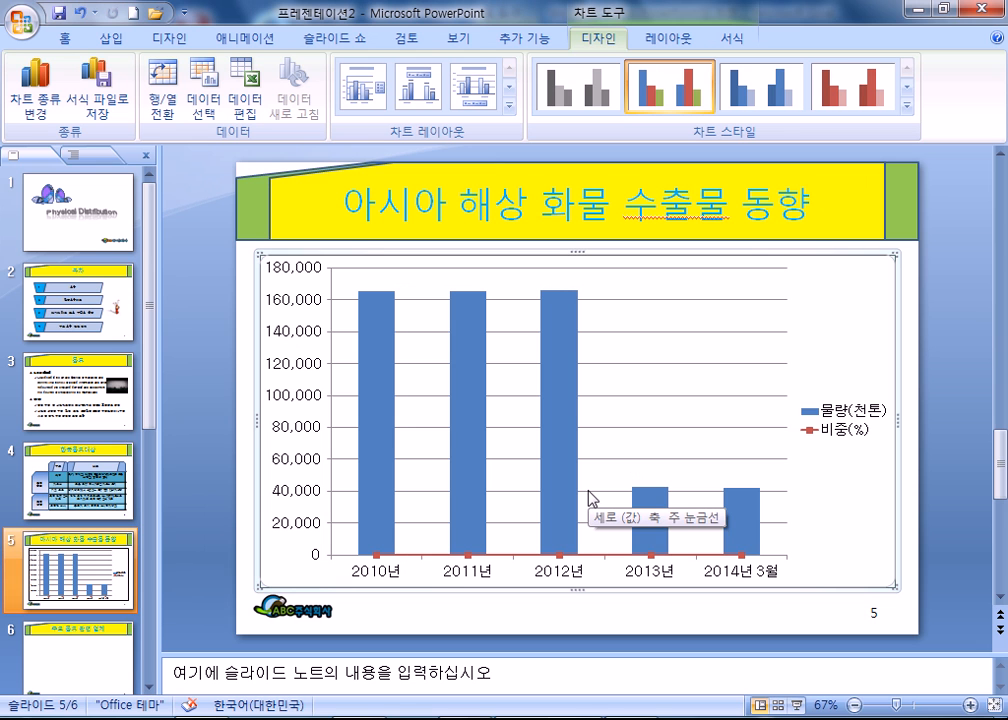
Assign the 비중(%) line series to the secondary axis (보조 축) and close the series formatting
click(668, 39)
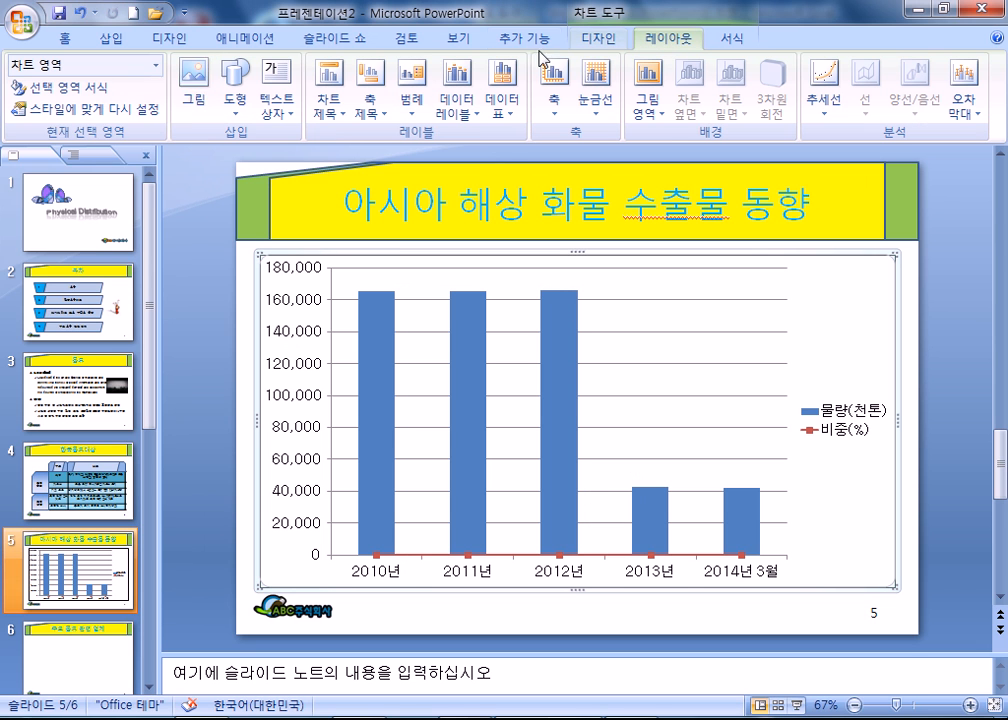
click(156, 65)
click(55, 218)
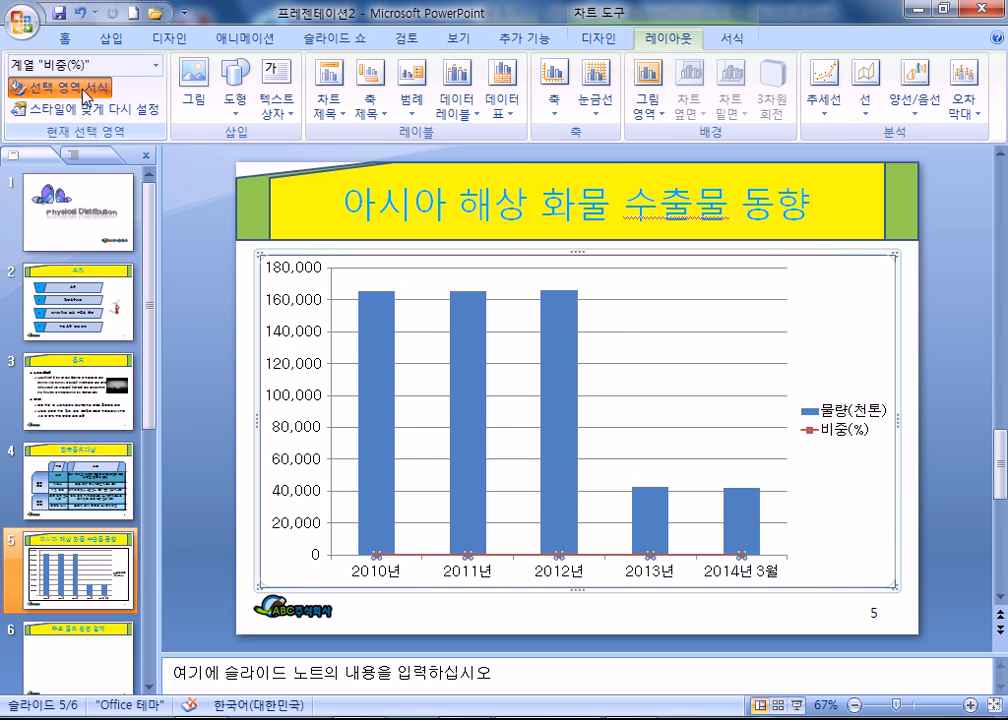
click(62, 87)
click(670, 108)
drag(715, 16, 672, 277)
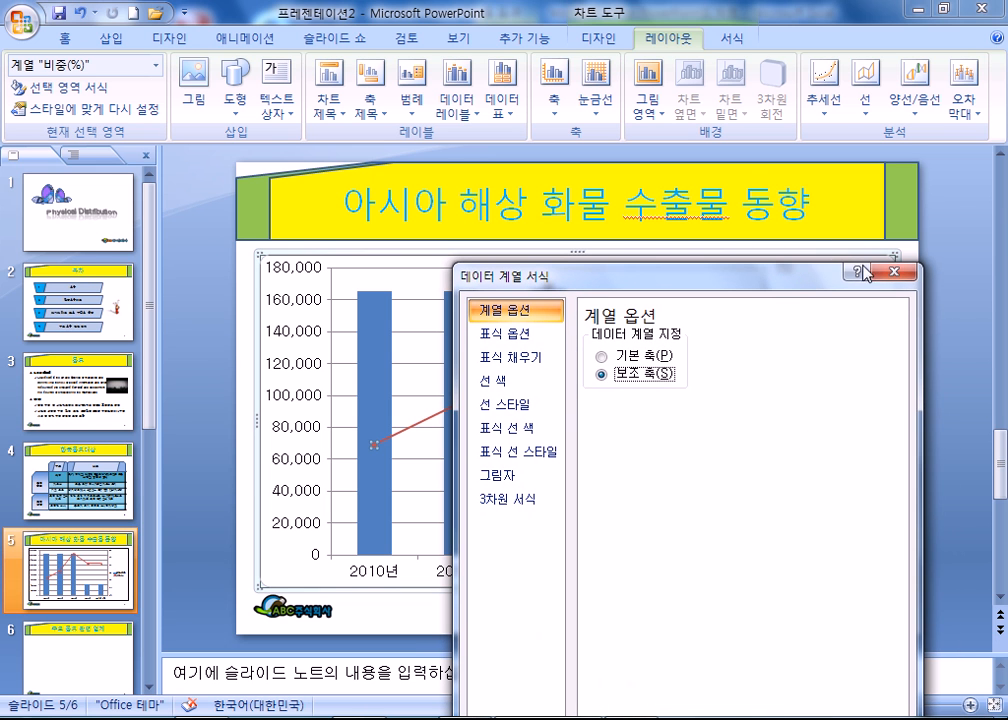
click(894, 276)
Delete the chart's legend
click(277, 266)
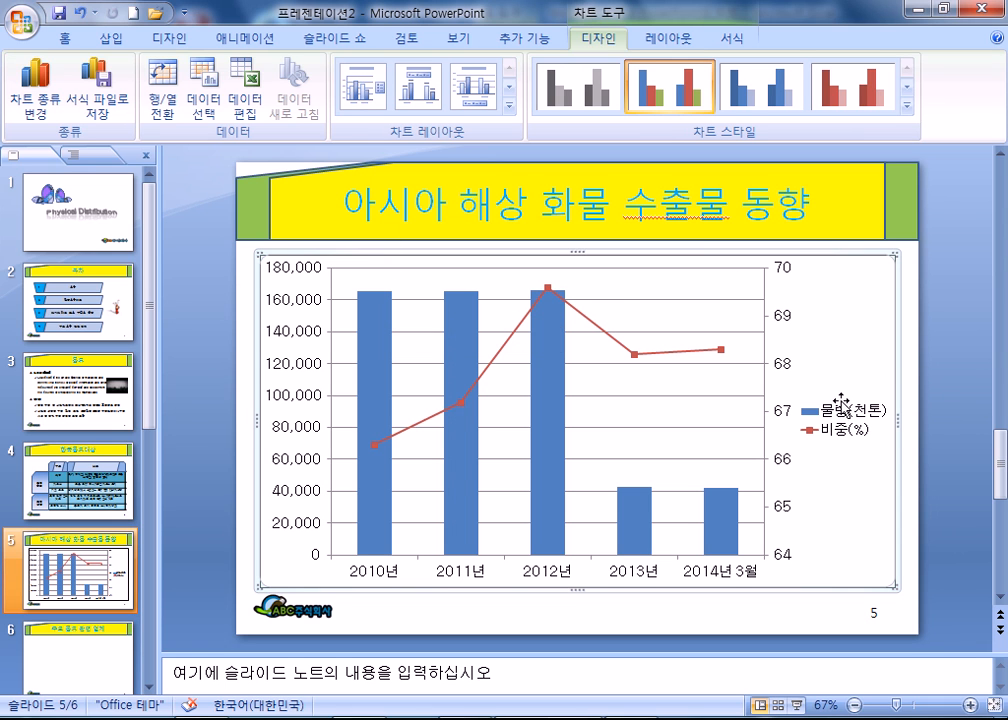
click(843, 437)
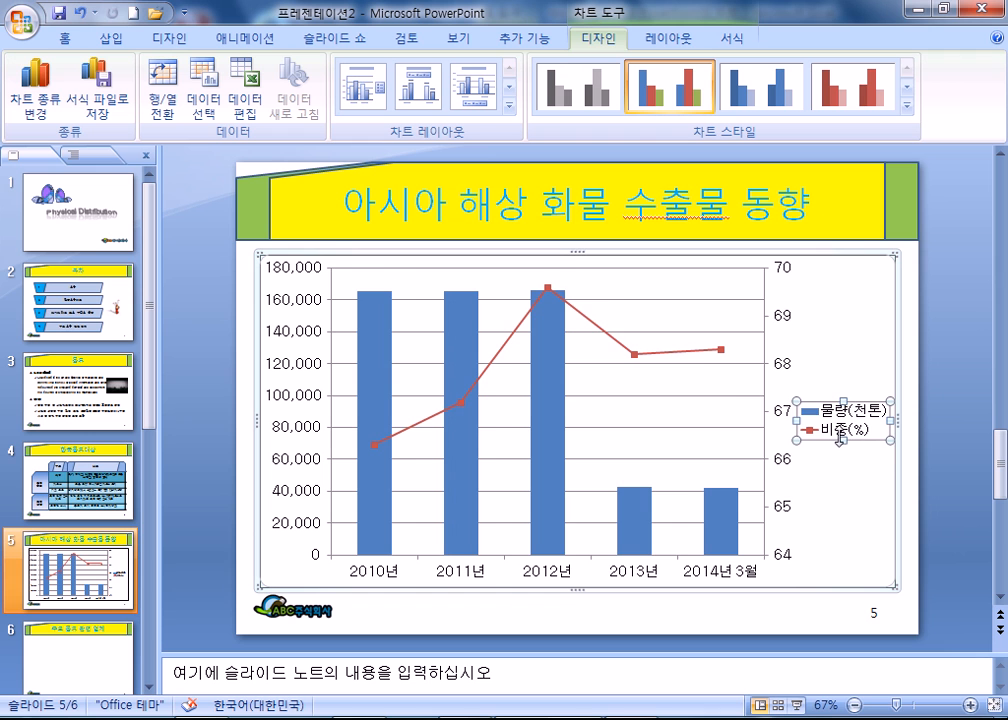
key(Delete)
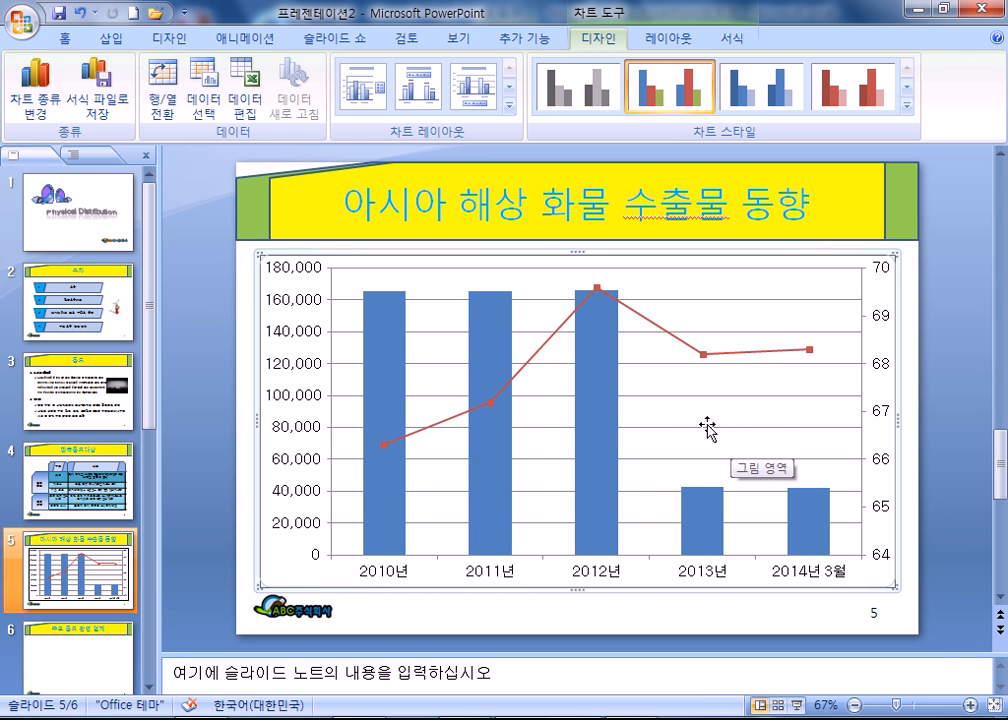
Show a data table with legend keys beneath the chart and add a chart title placed above the chart
click(654, 41)
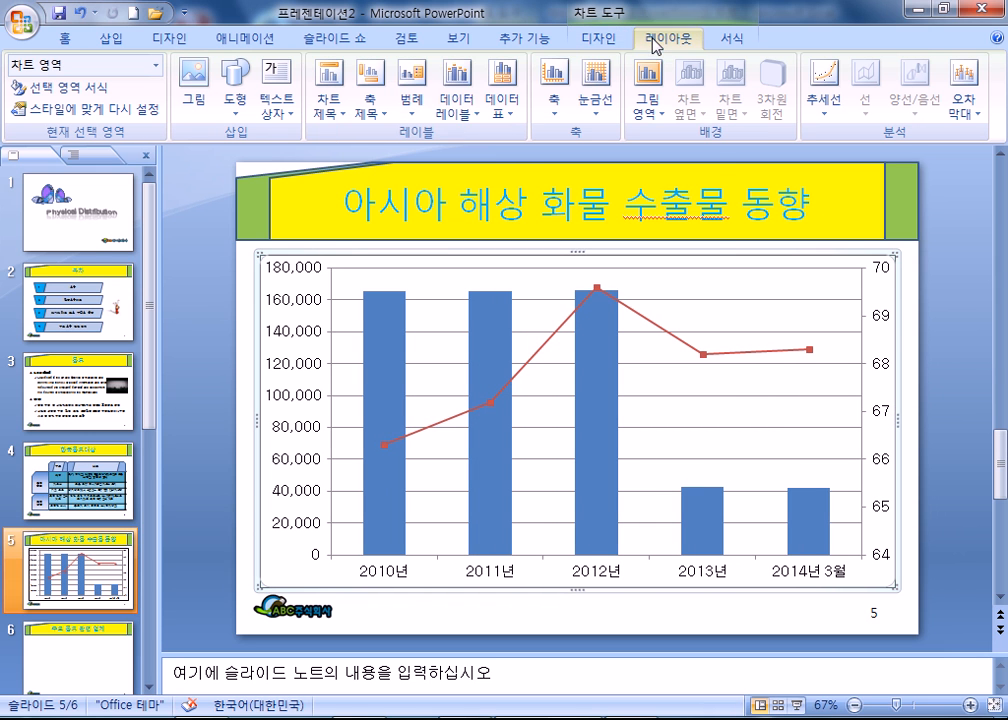
click(503, 103)
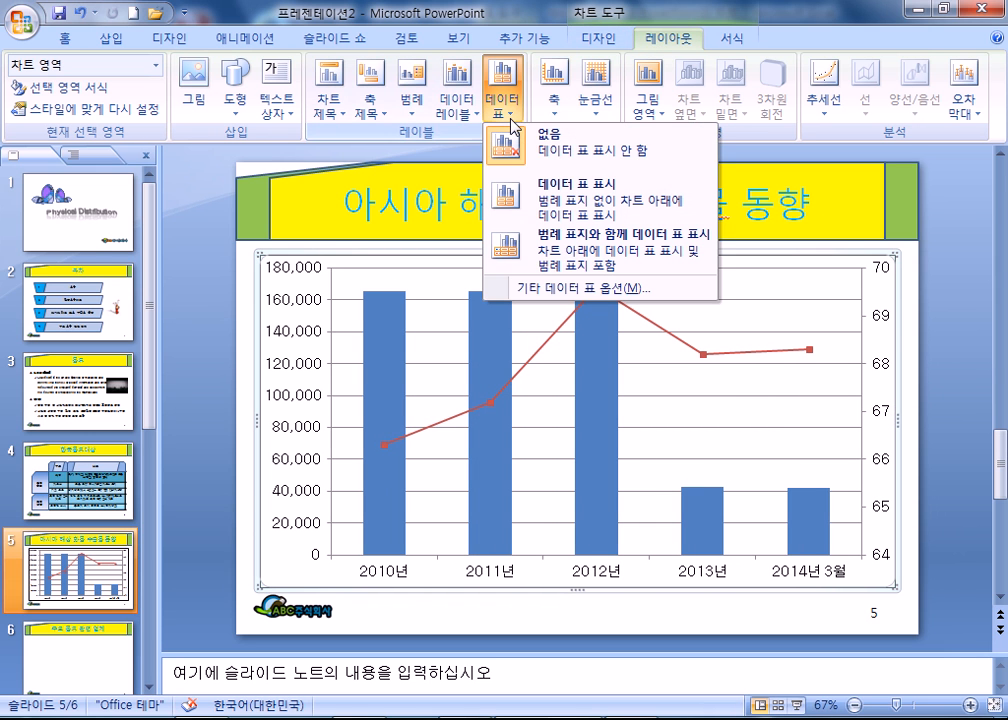
click(546, 260)
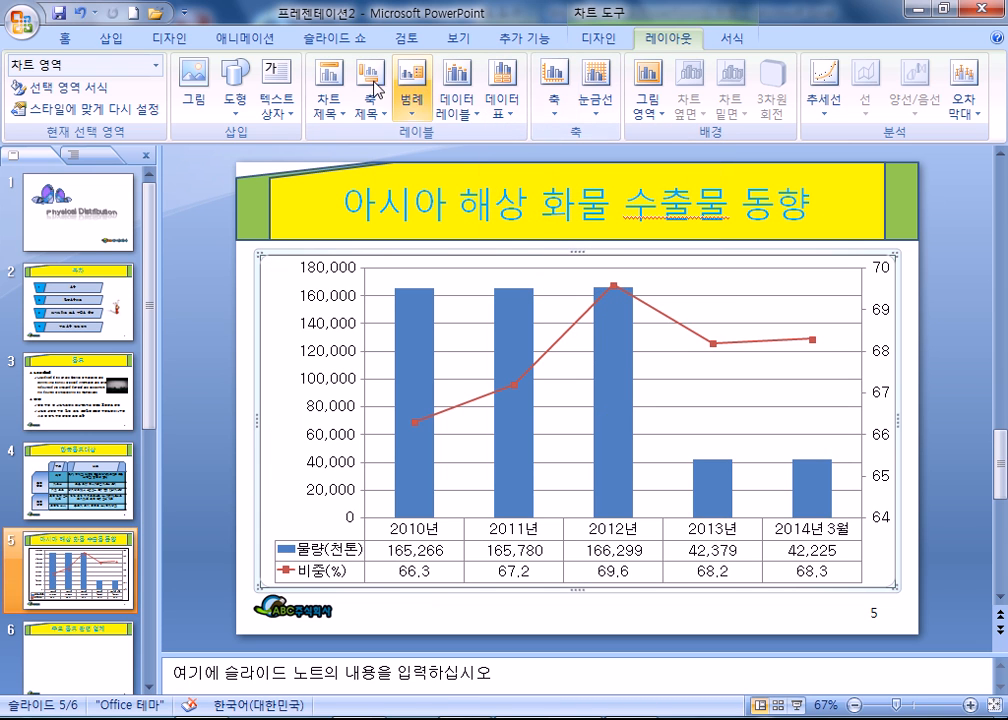
click(329, 100)
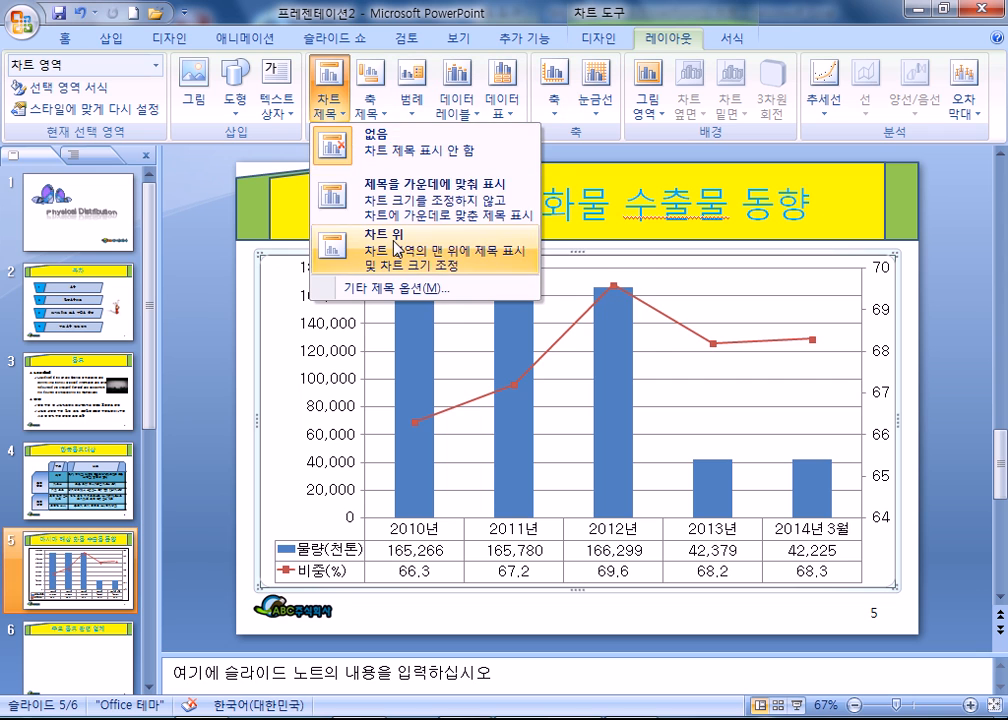
click(396, 248)
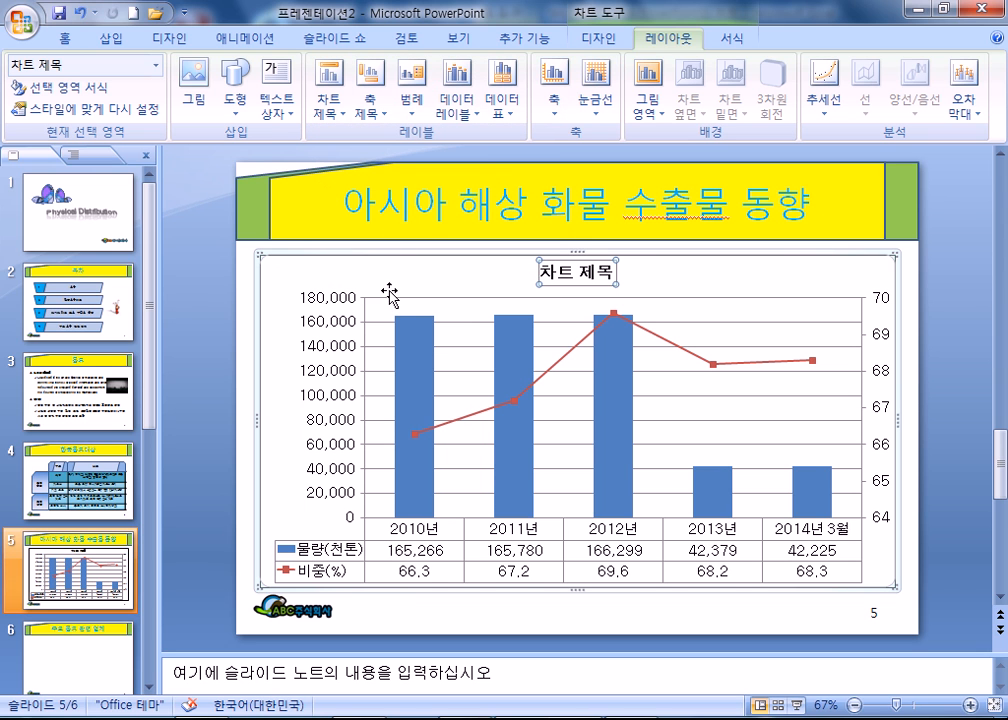
Fix the primary vertical axis maximum at 200000 and its major unit at 50000
click(352, 313)
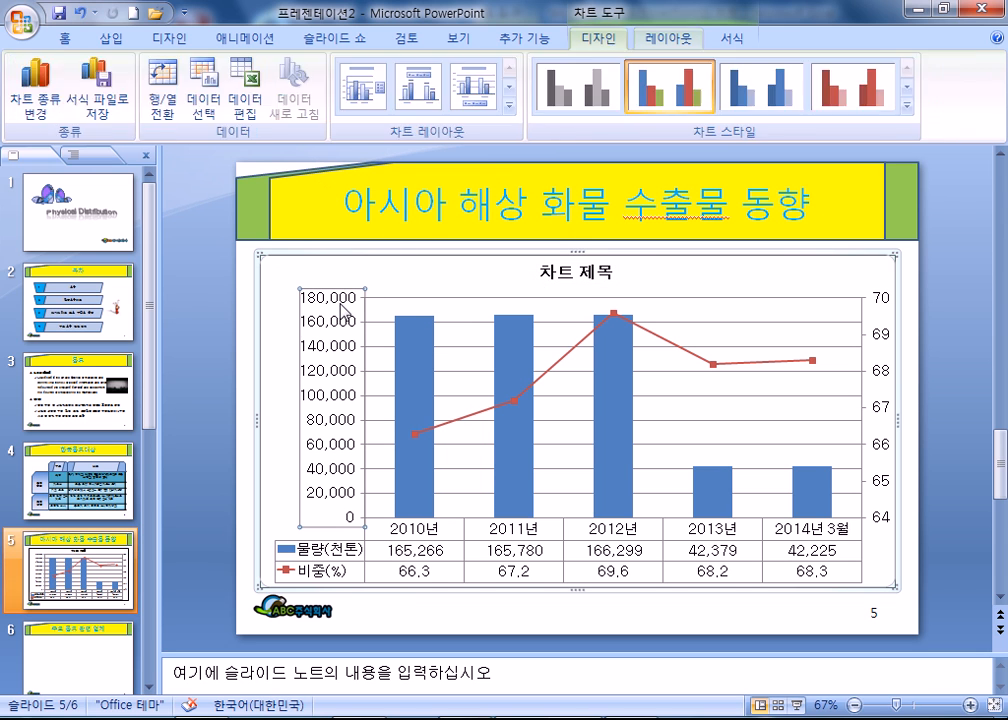
right_click(343, 305)
click(394, 506)
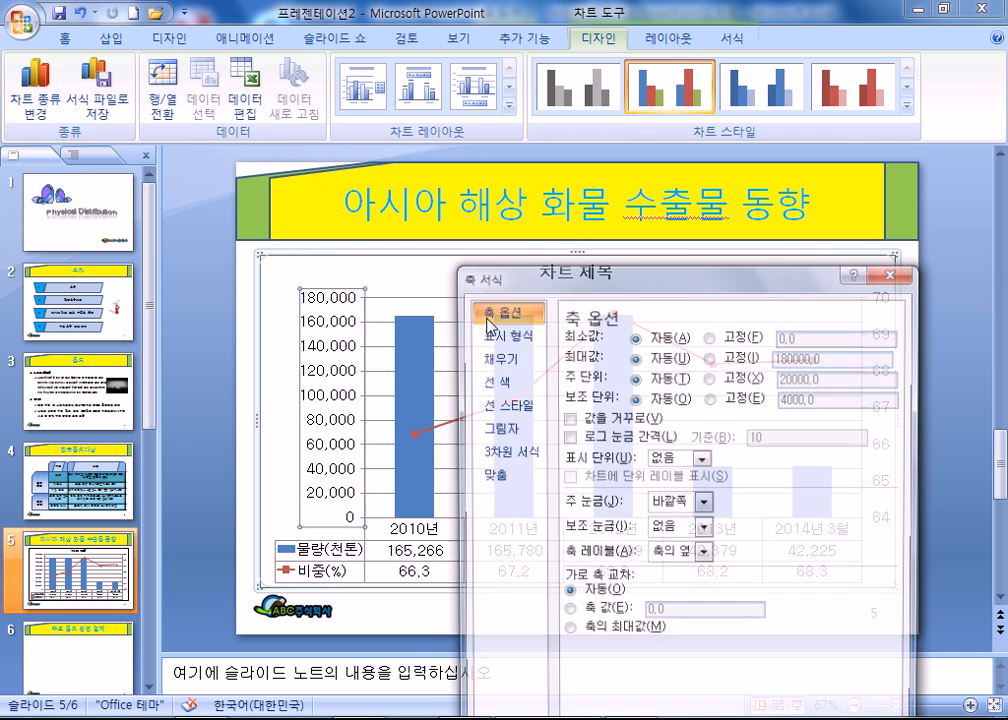
click(711, 357)
text(20)
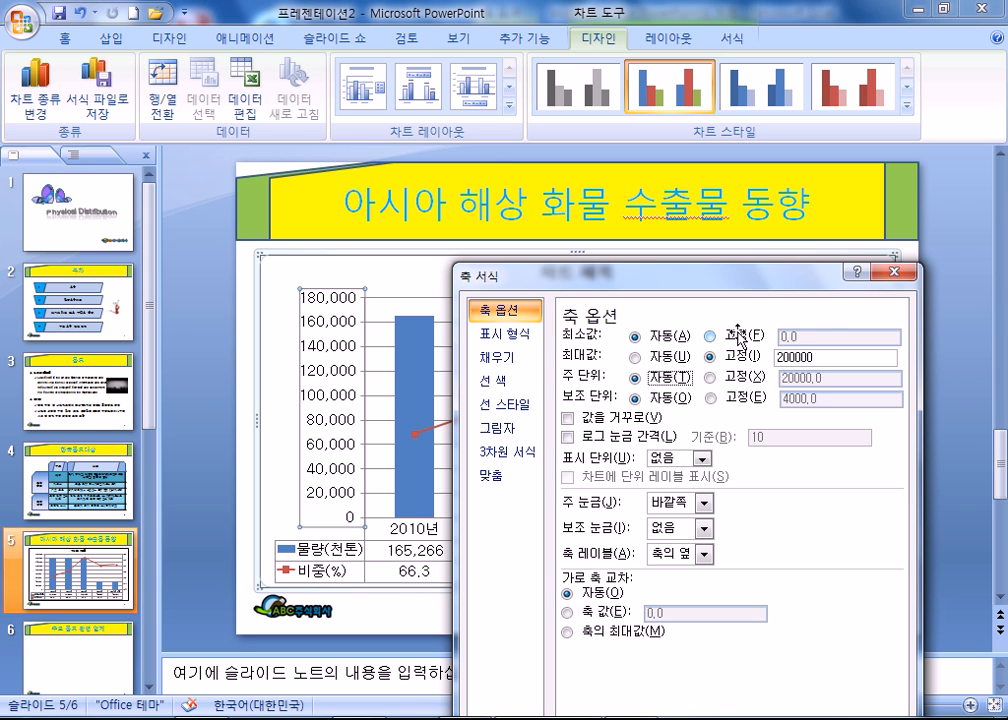
text(0000)
key(Tab)
click(711, 377)
text(5)
key(Tab)
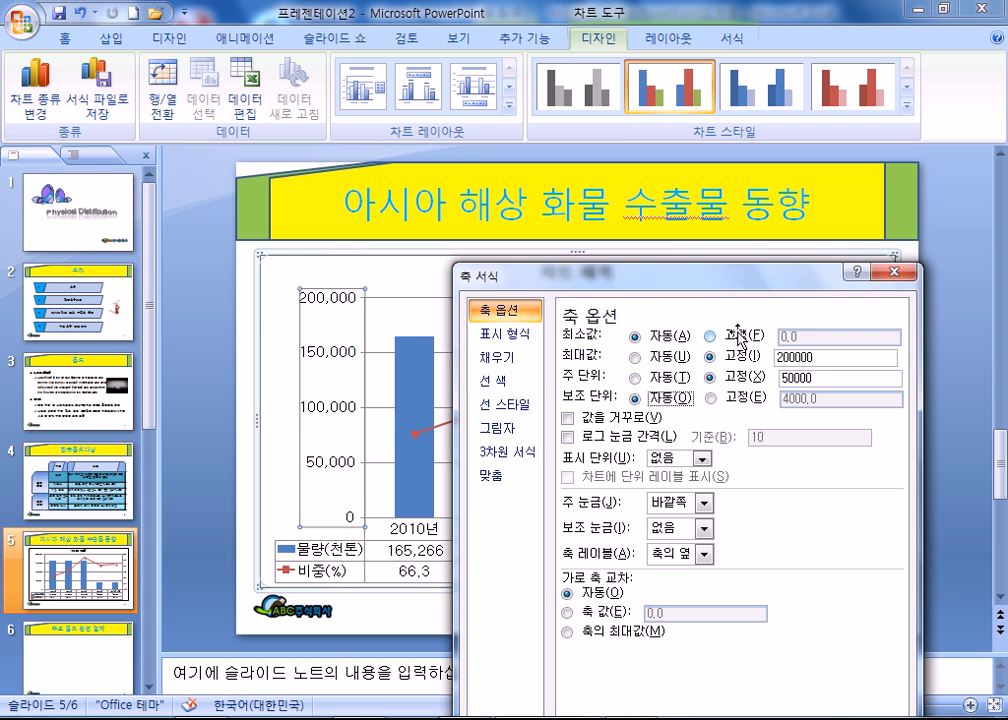
Fix the secondary vertical axis maximum at 80 and its major unit at 20, keeping the minimum automatic
drag(708, 287, 421, 126)
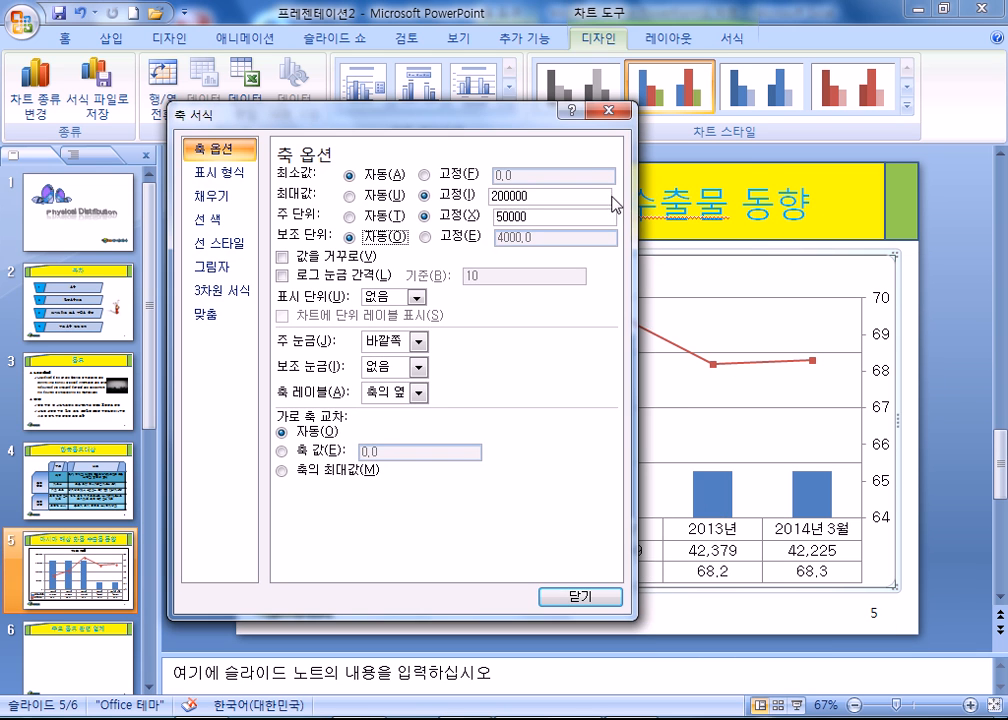
click(877, 303)
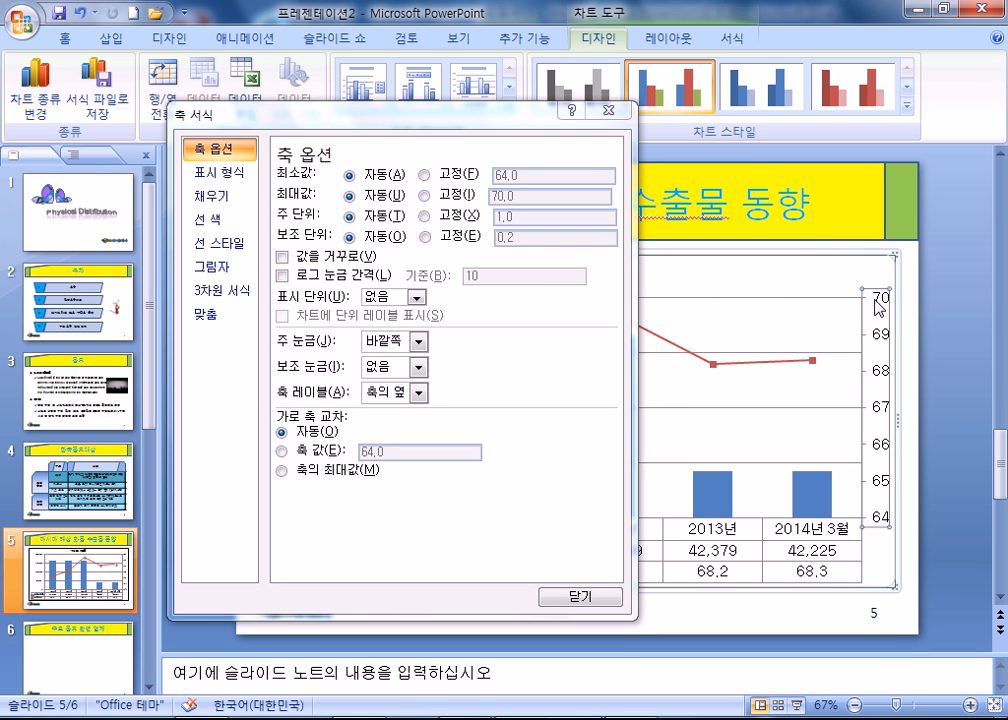
click(456, 178)
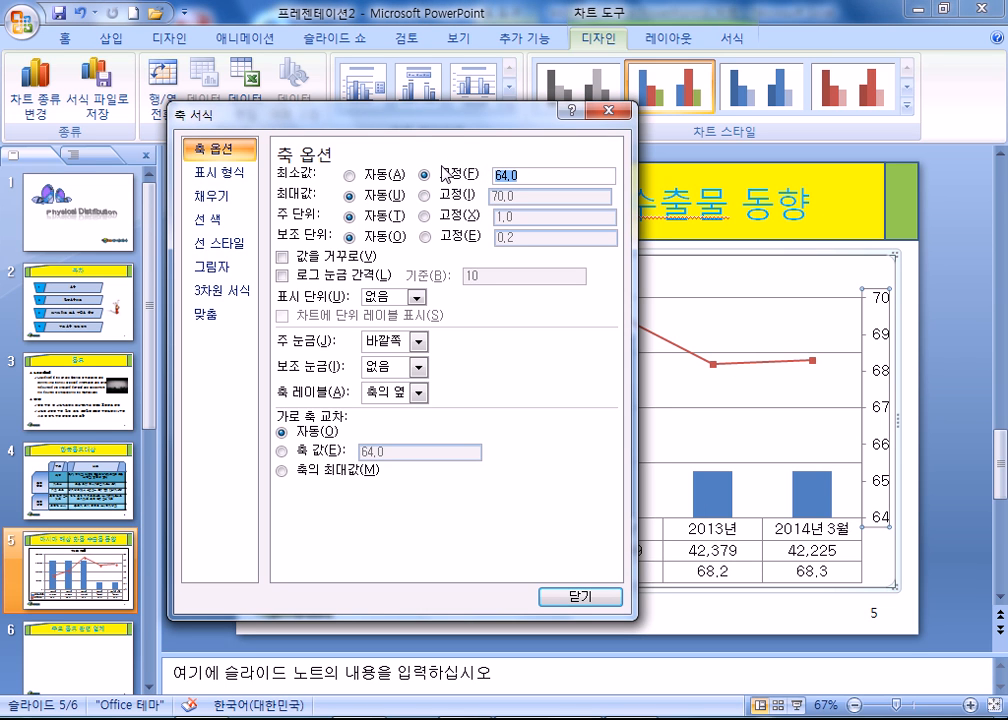
key(alt+a)
key(alt+i)
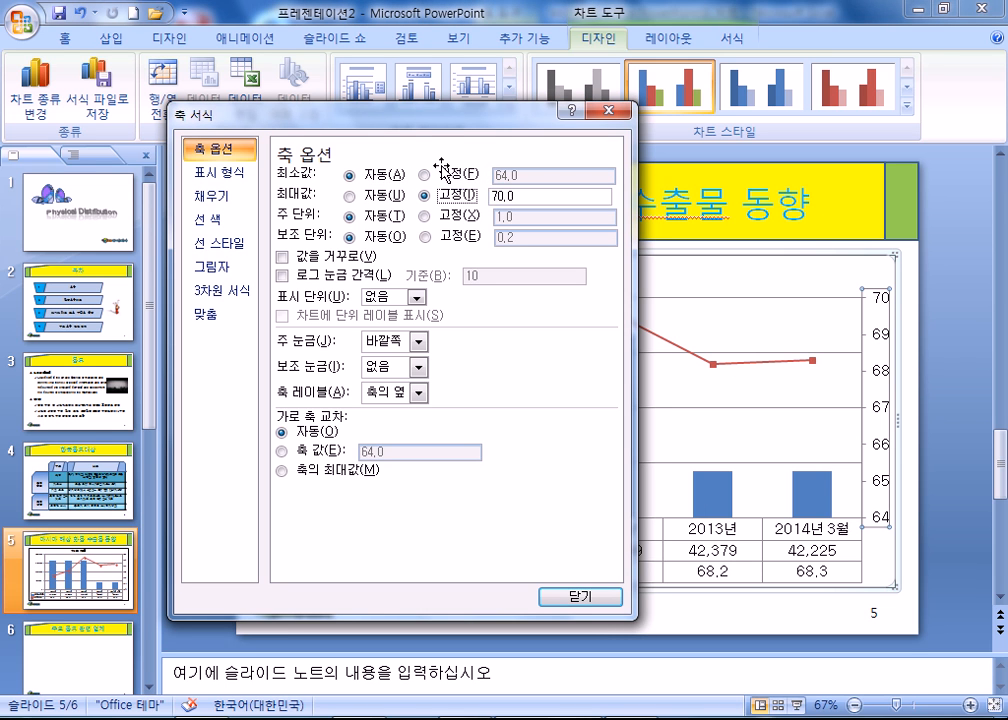
text(80)
key(alt+x)
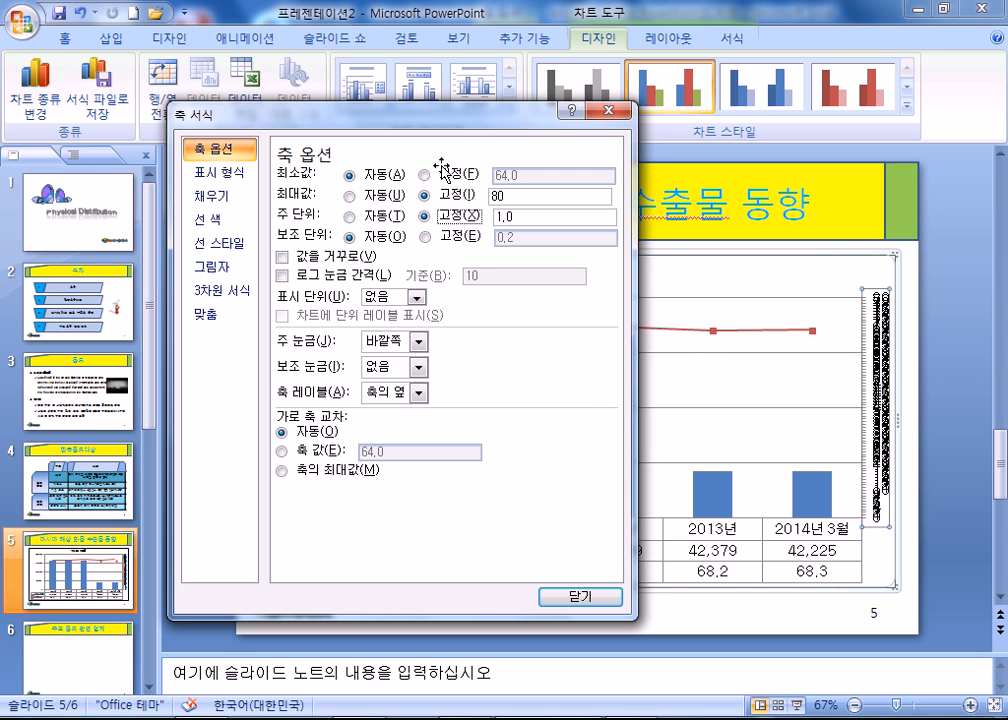
key(Tab)
text(2)
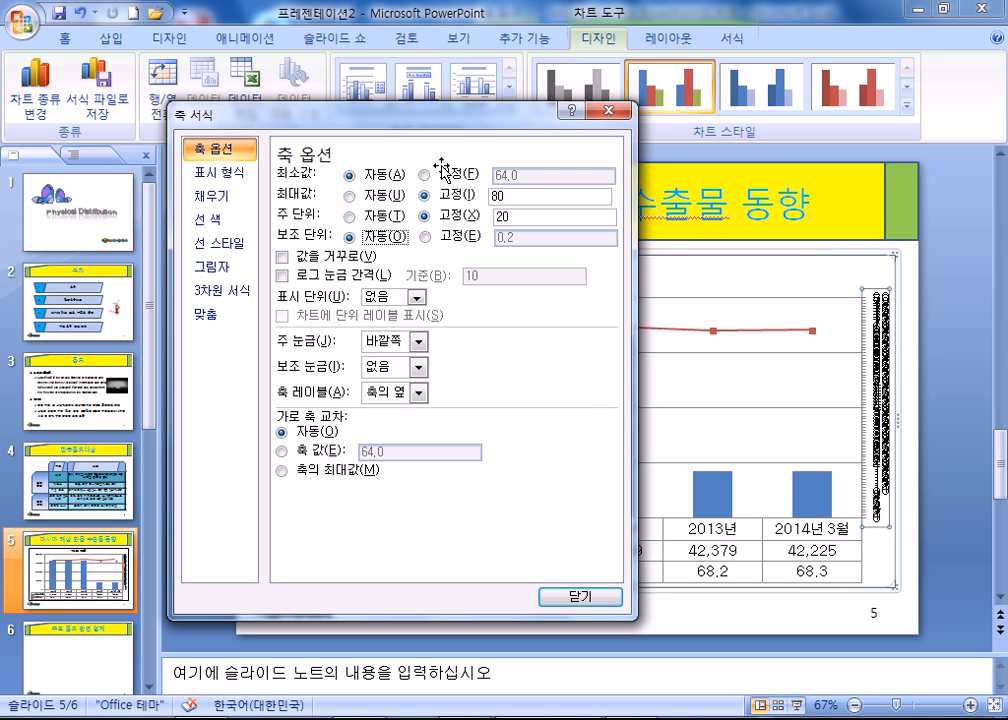
key(Tab)
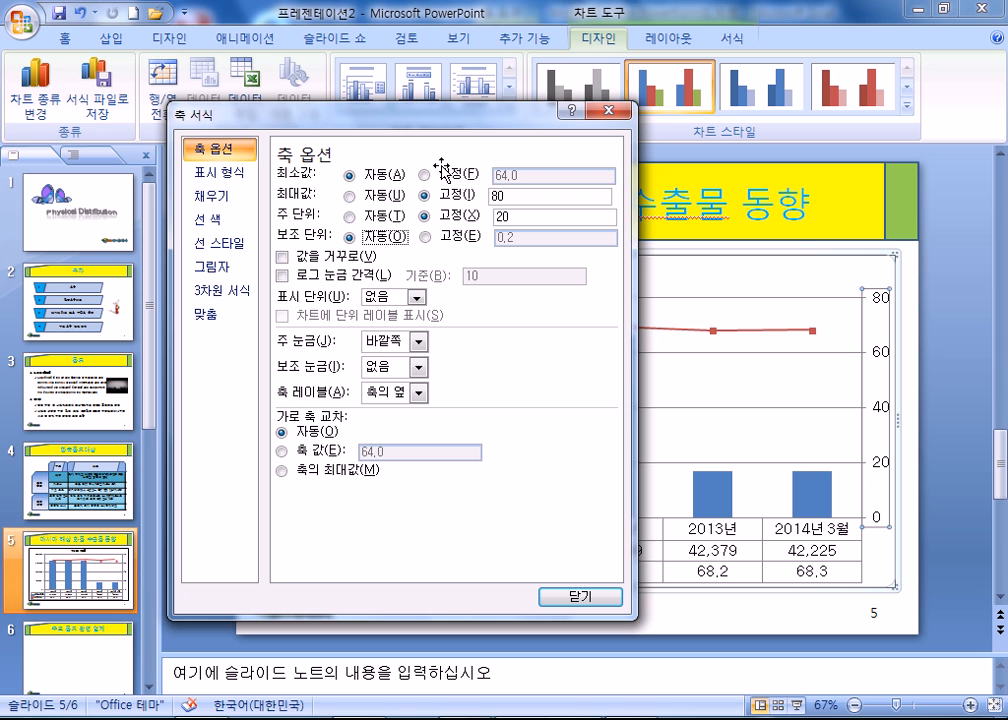
Close the axis formatting settings and set the chart title's font to 궁서 at size 24
click(616, 113)
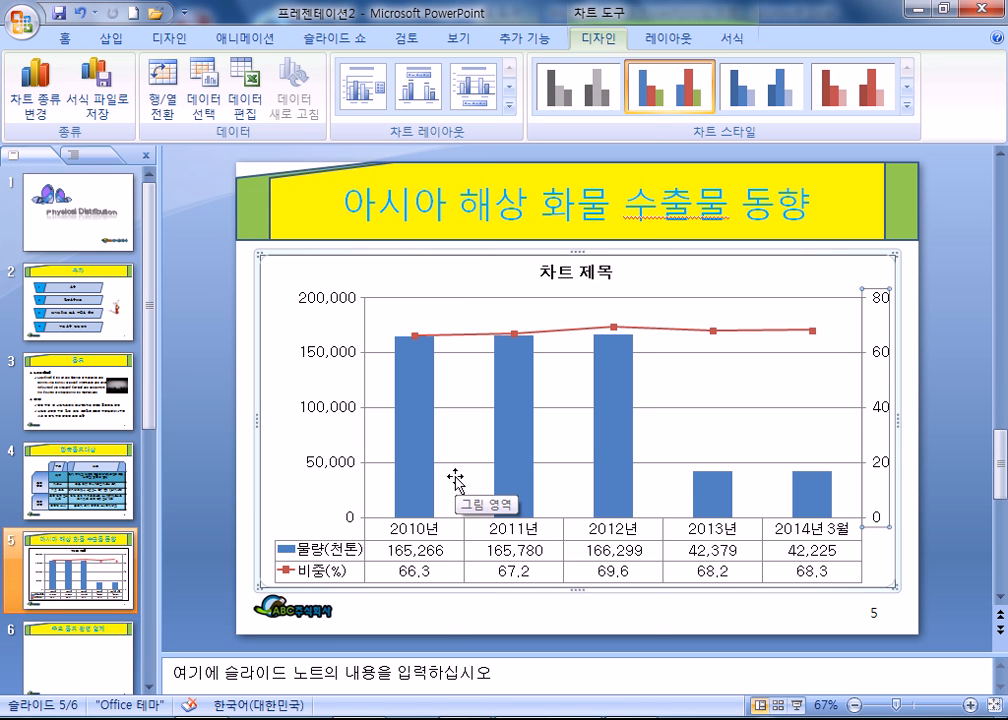
key(Escape)
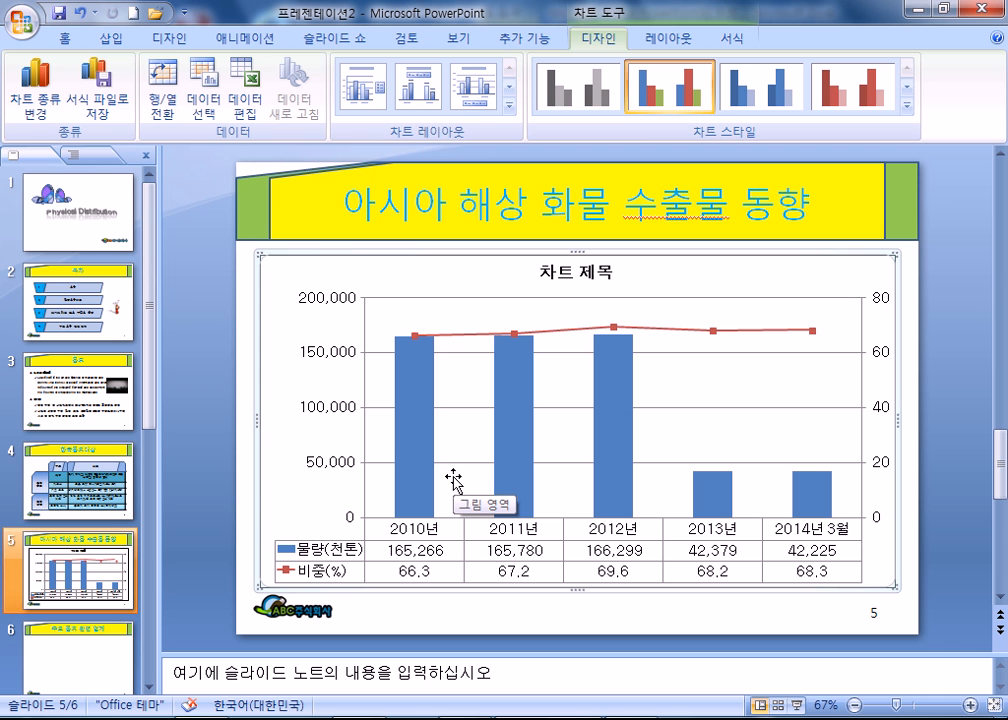
click(535, 270)
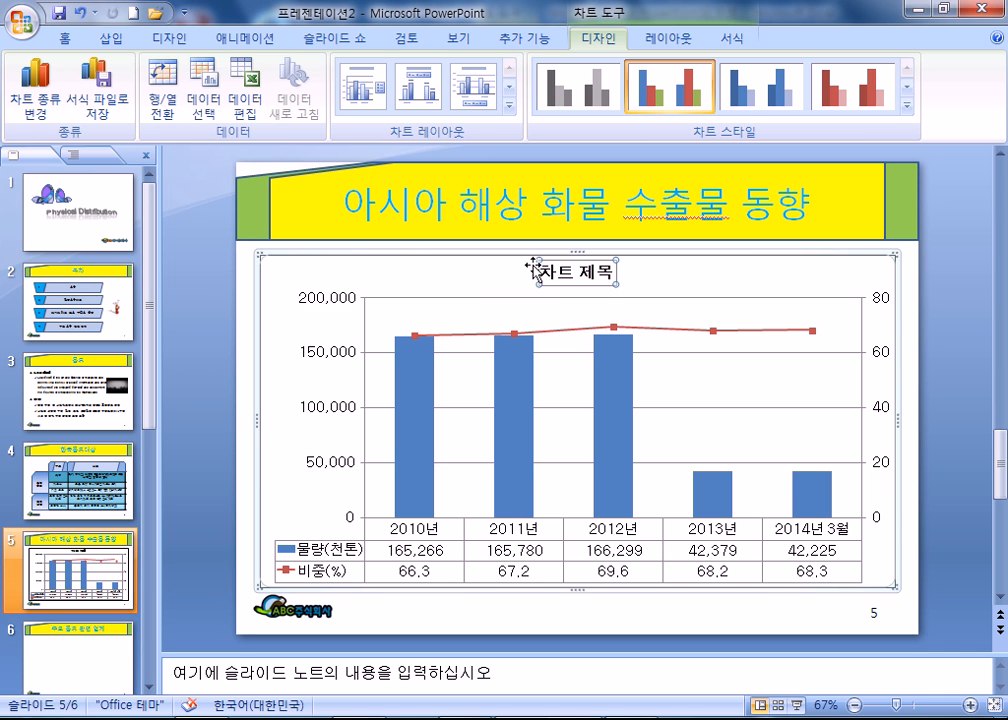
click(66, 39)
click(339, 73)
scroll(345, 308, down, 20)
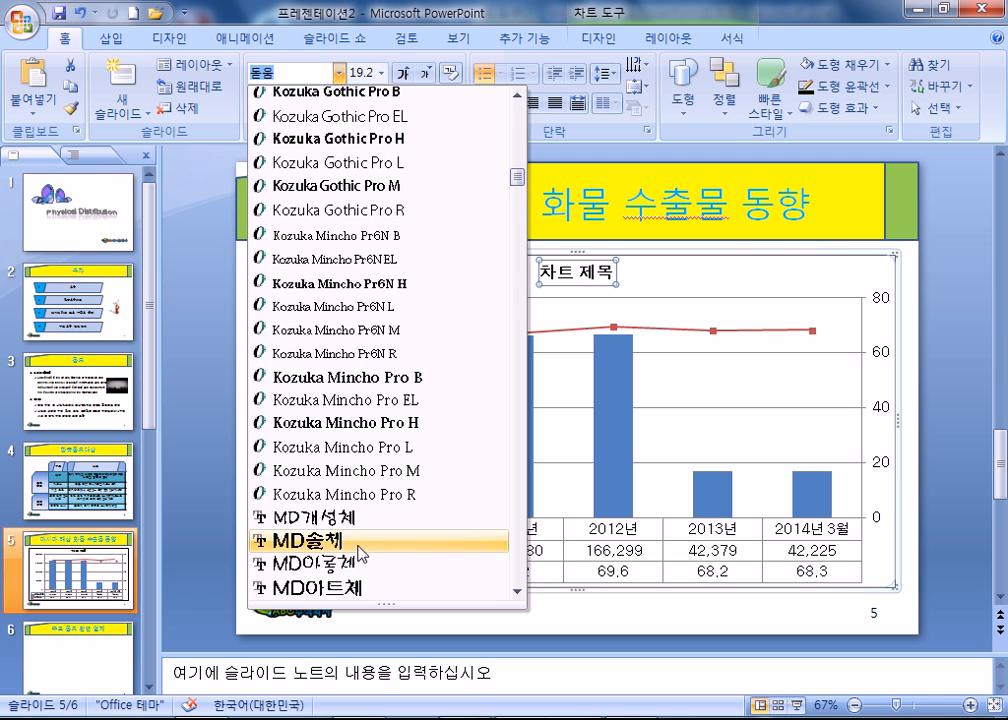
scroll(372, 560, down, 15)
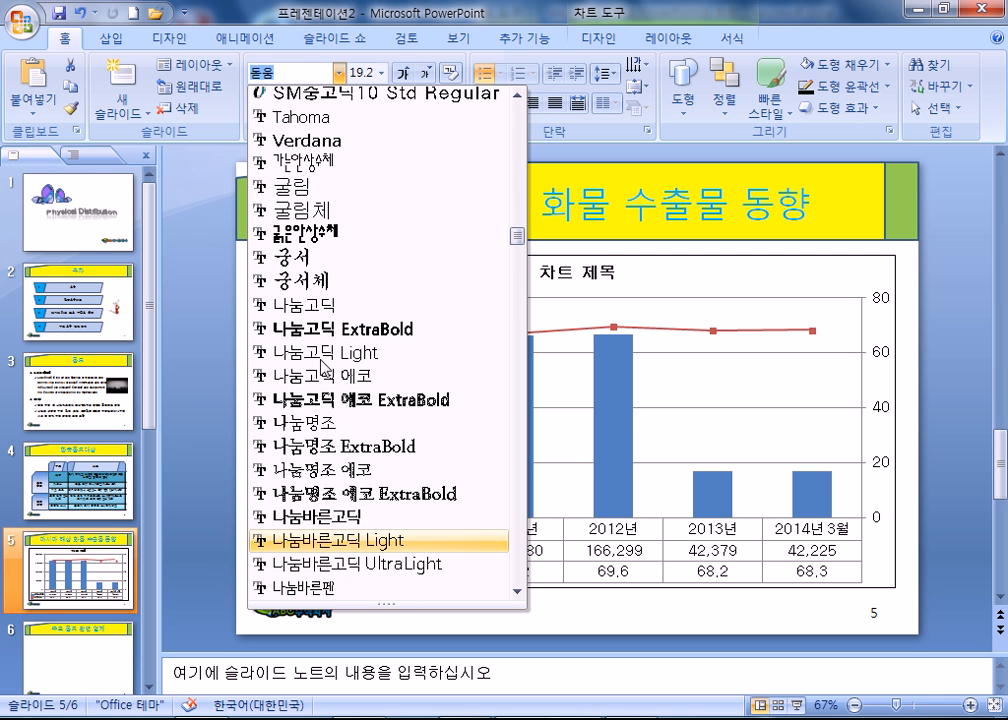
click(310, 263)
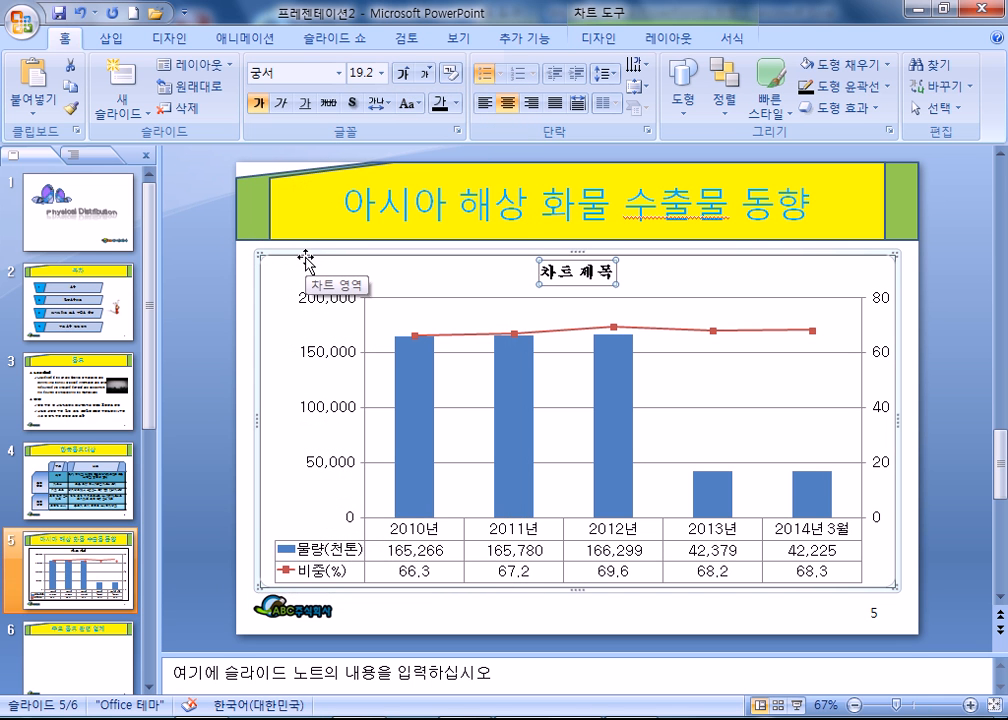
click(403, 75)
click(403, 75)
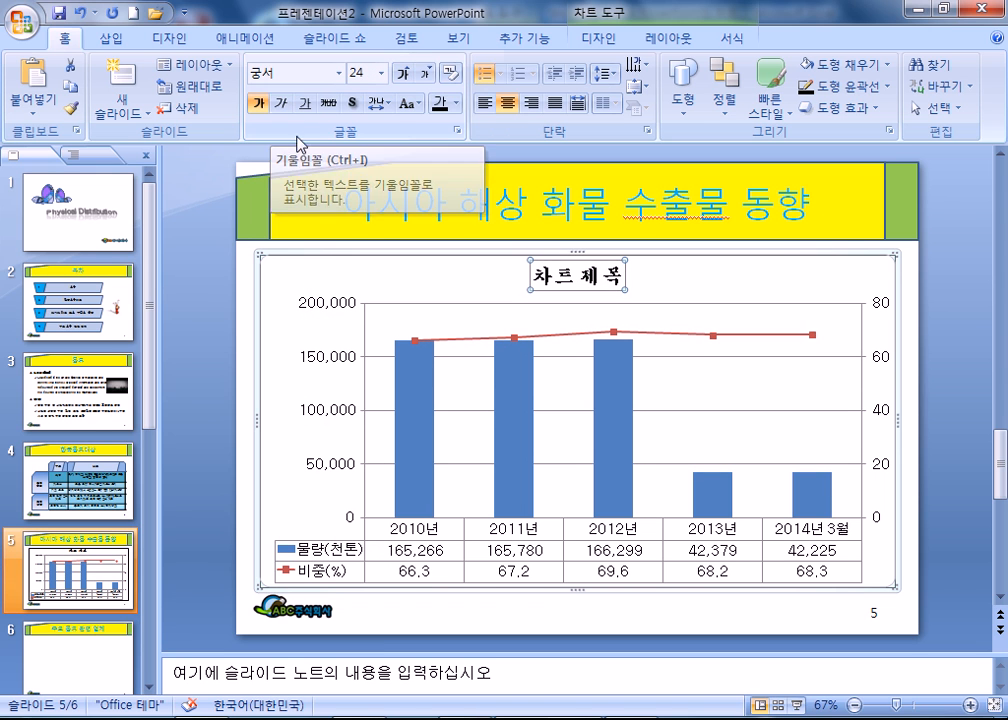
Give the chart title box a white fill and a black outline
click(628, 40)
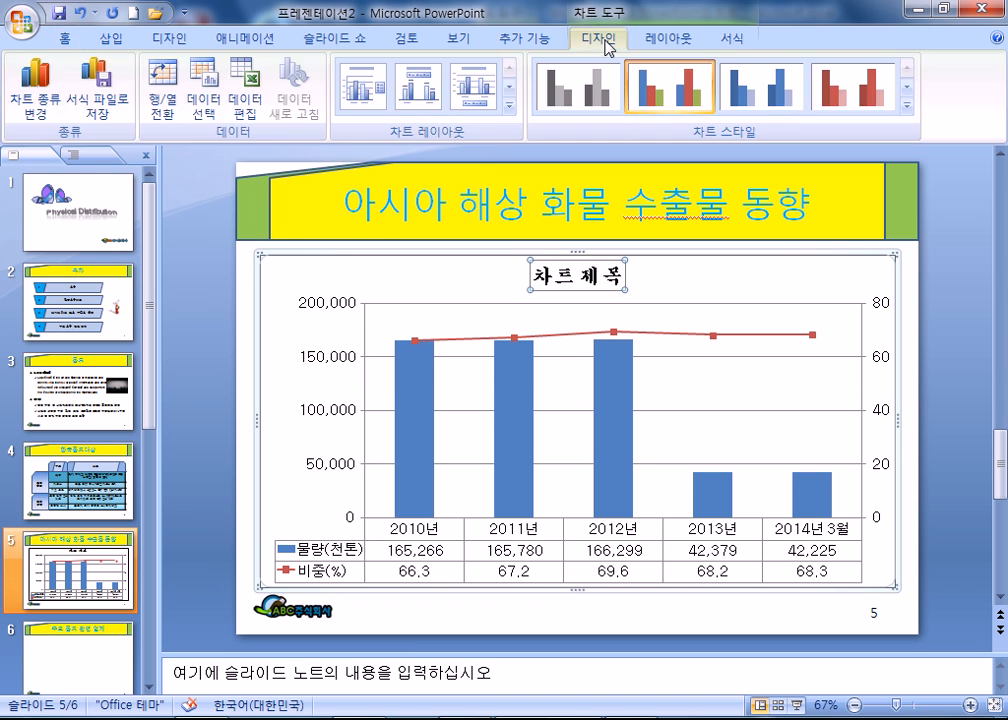
click(688, 42)
click(724, 42)
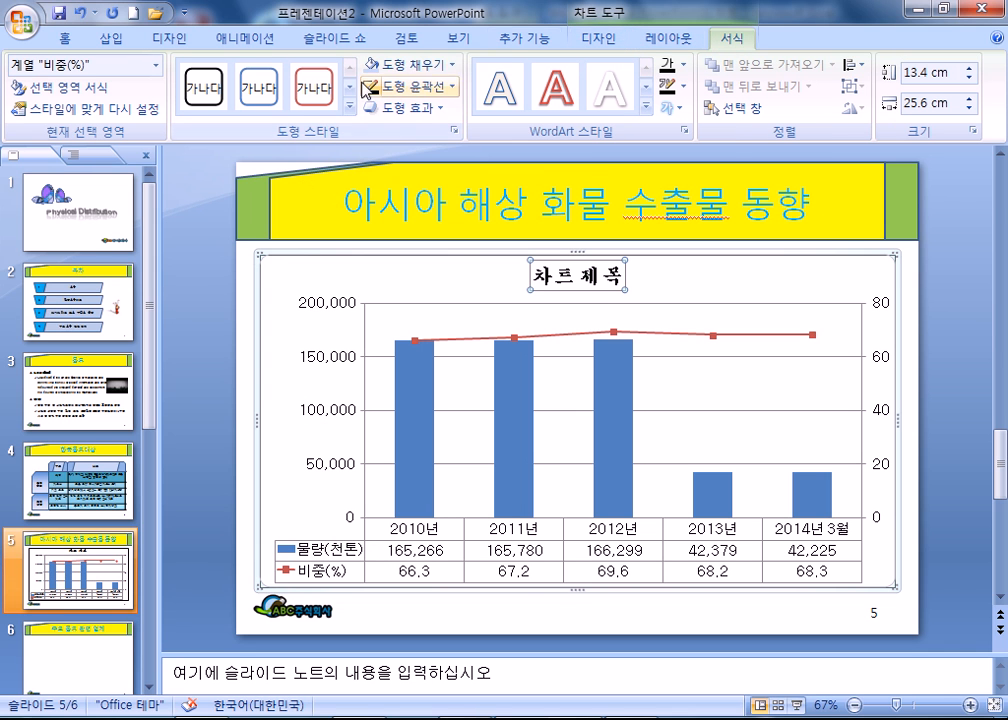
click(452, 64)
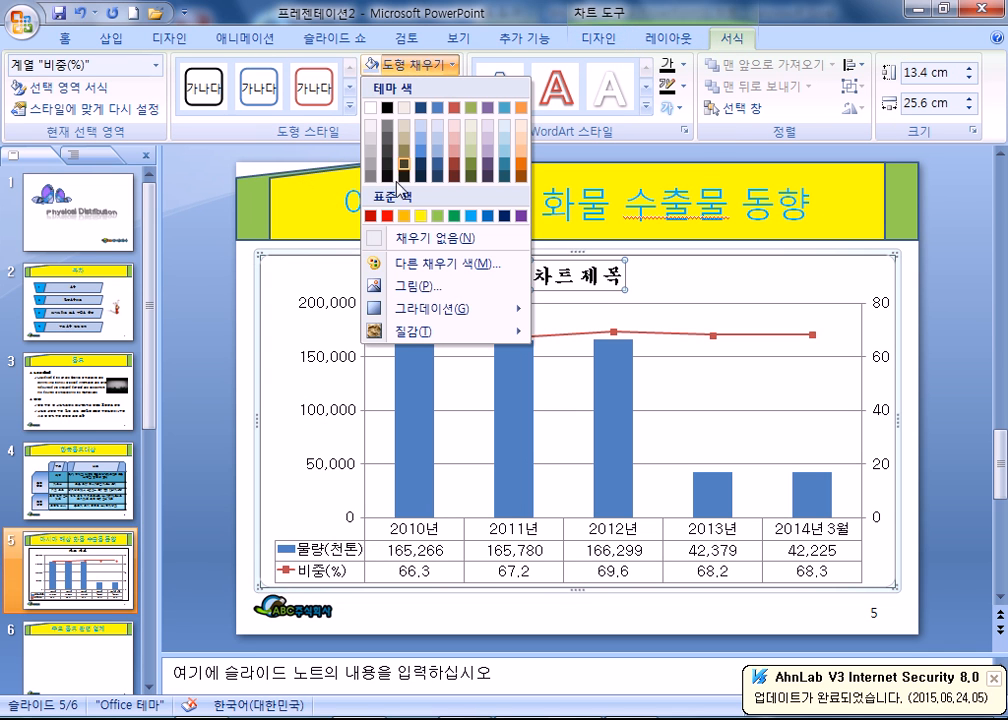
click(373, 110)
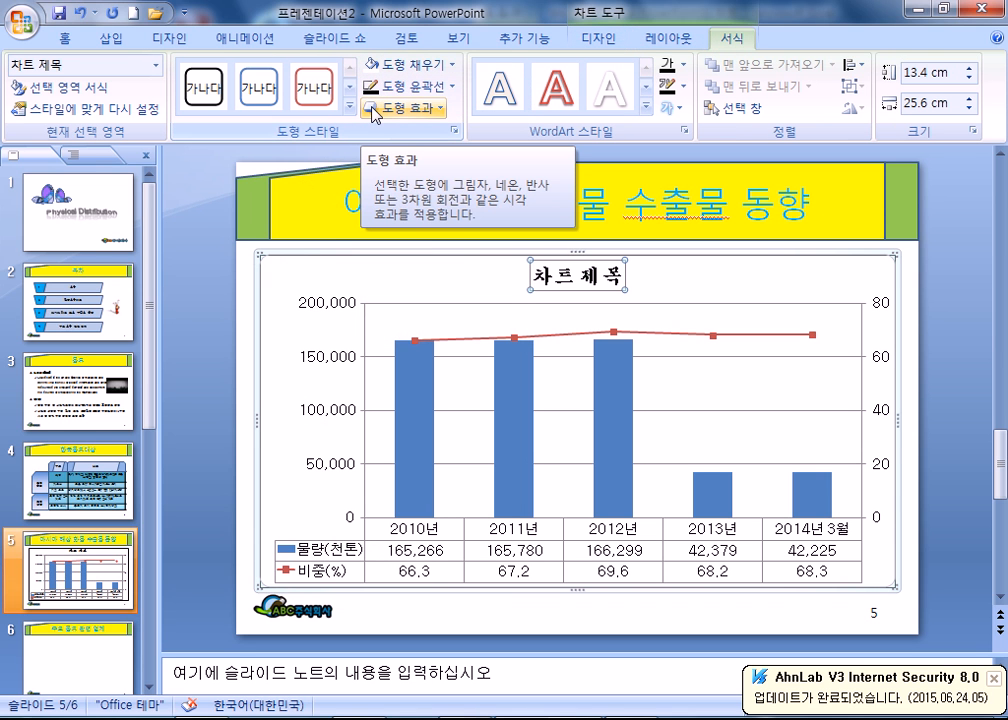
click(440, 87)
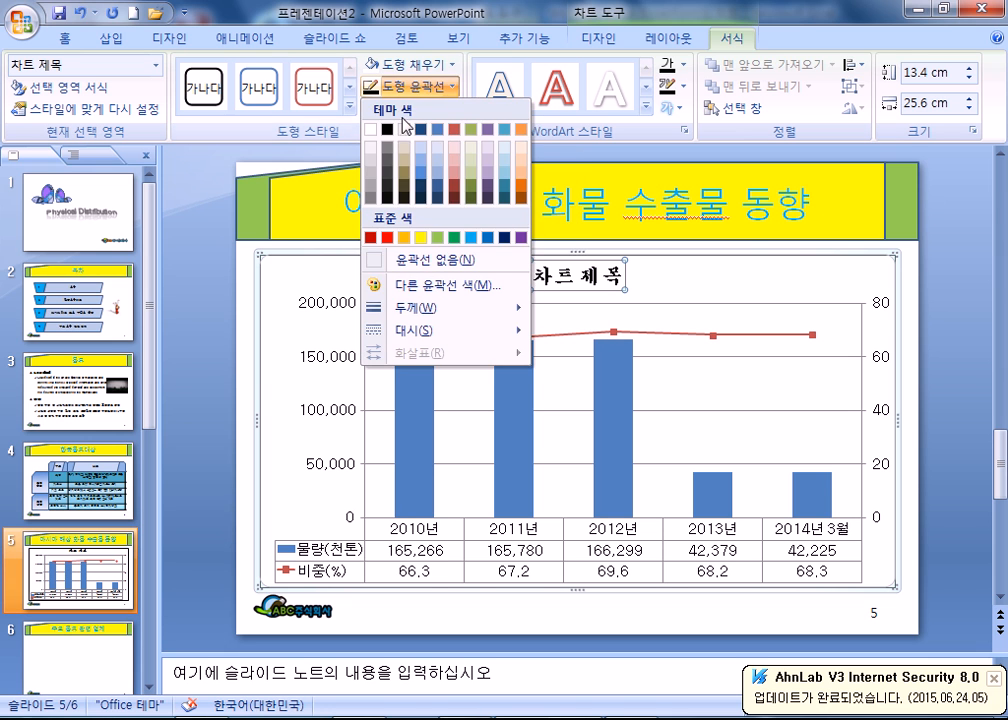
click(387, 130)
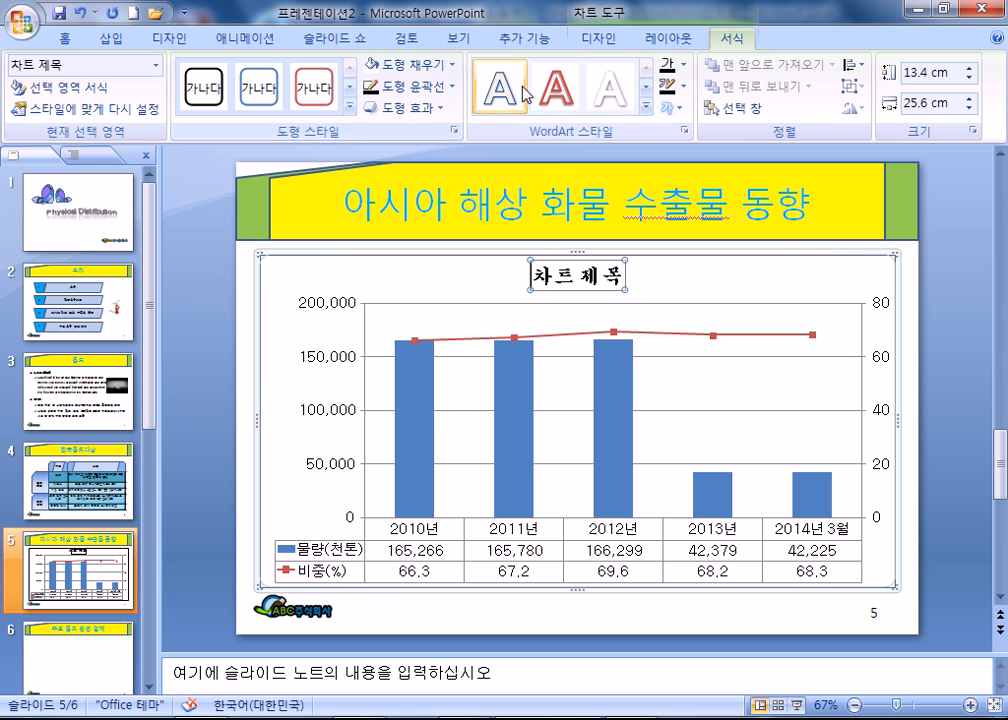
Apply an outer shadow offset upward to the chart title box
click(410, 106)
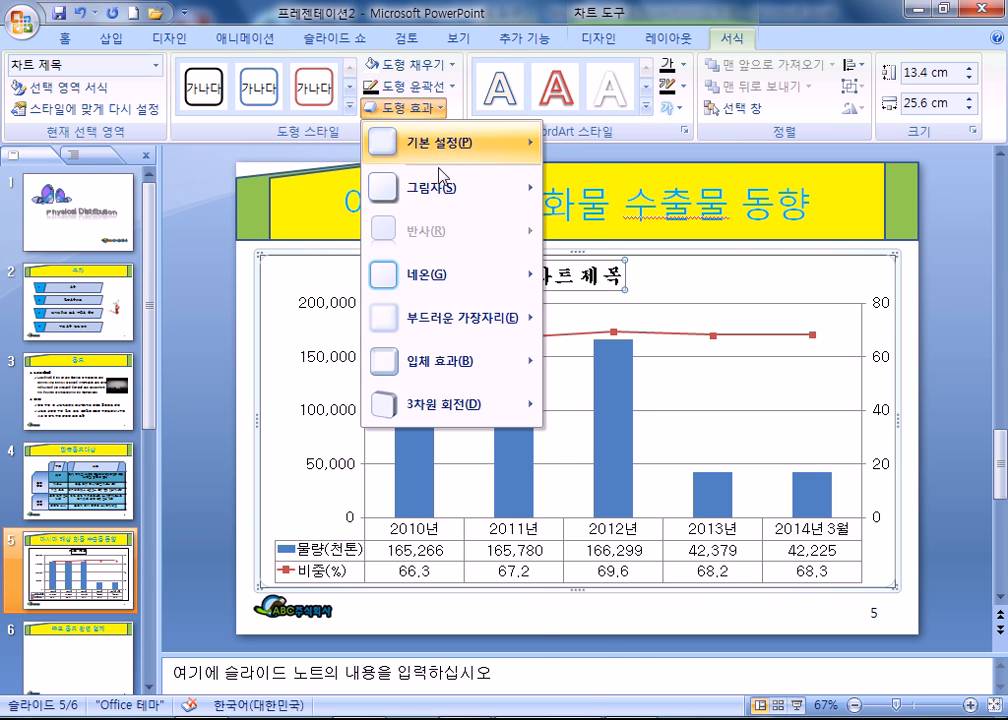
mouse_move(470, 193)
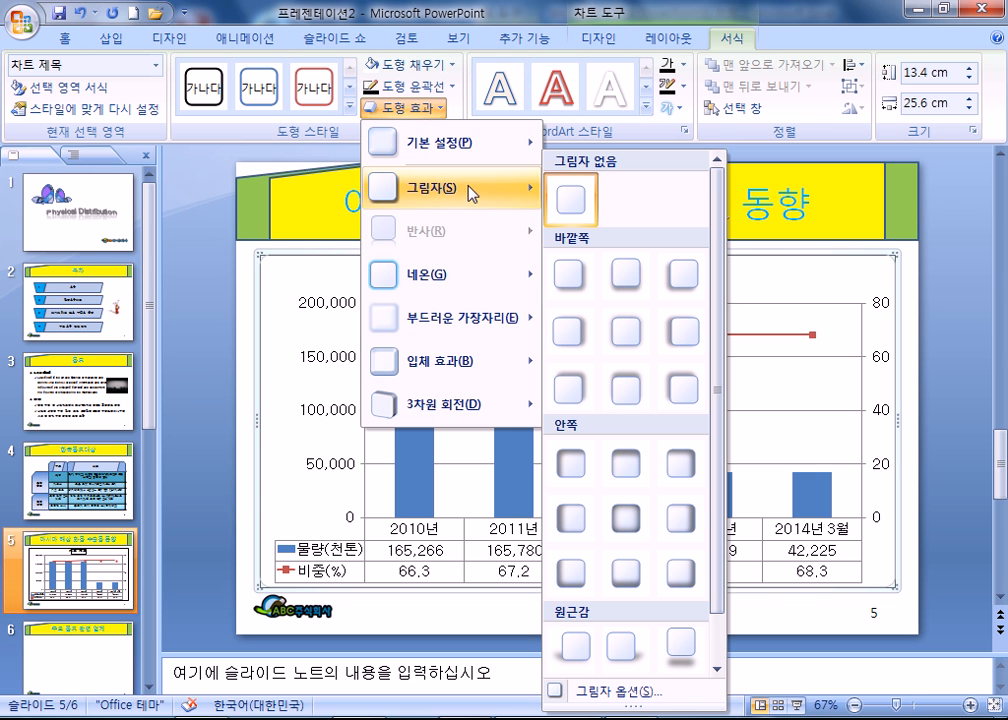
click(621, 391)
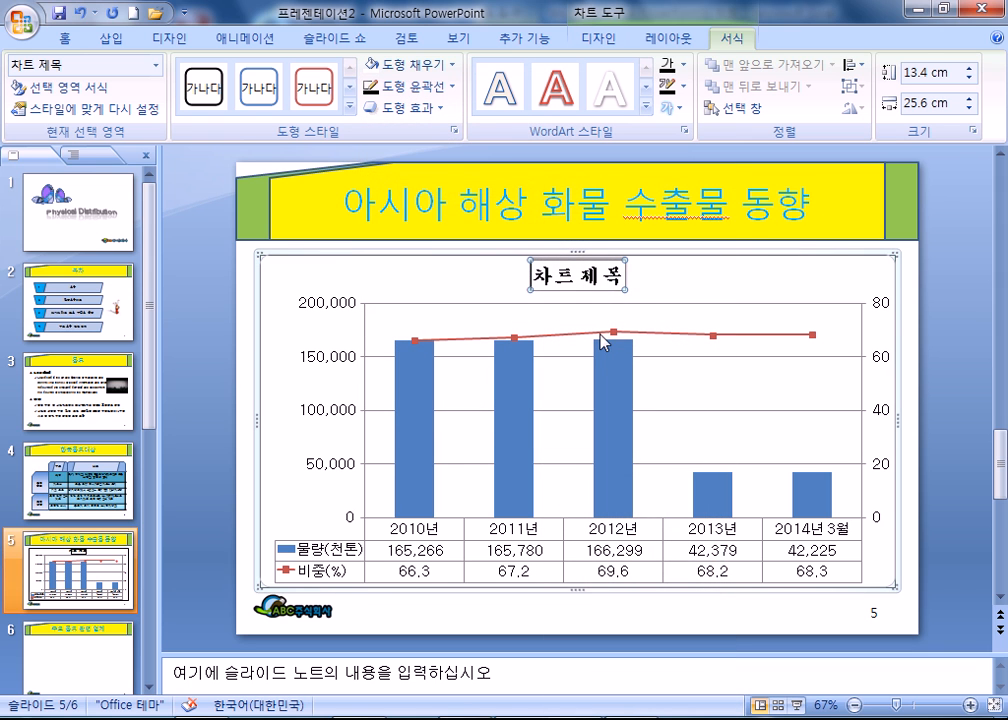
Fill the chart area with standard yellow and the plot area with white
click(318, 284)
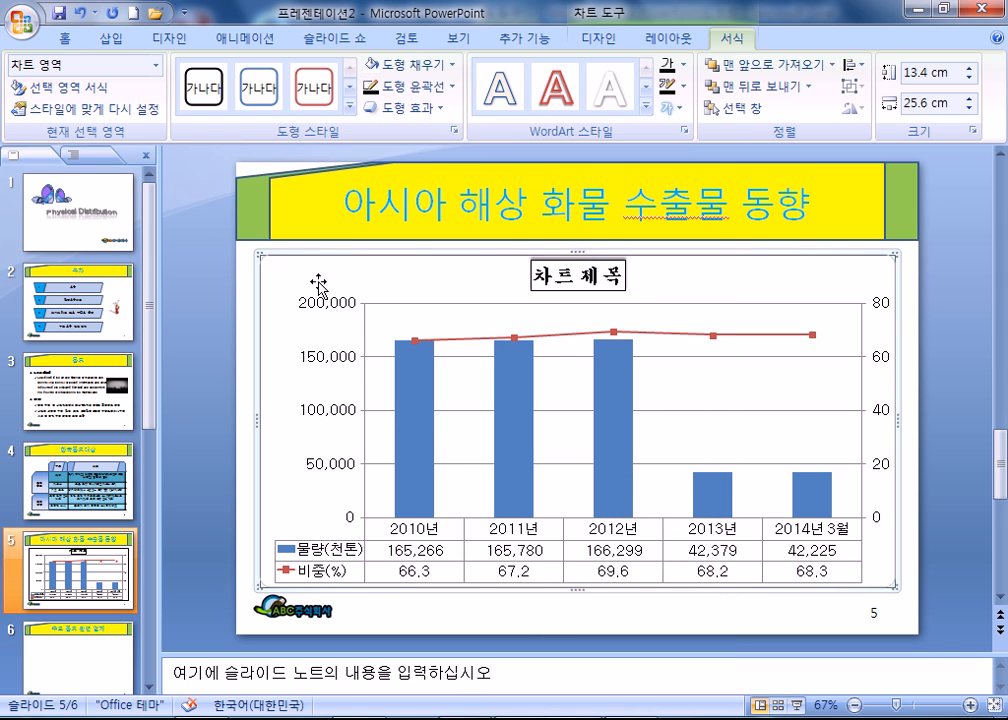
click(420, 64)
click(421, 212)
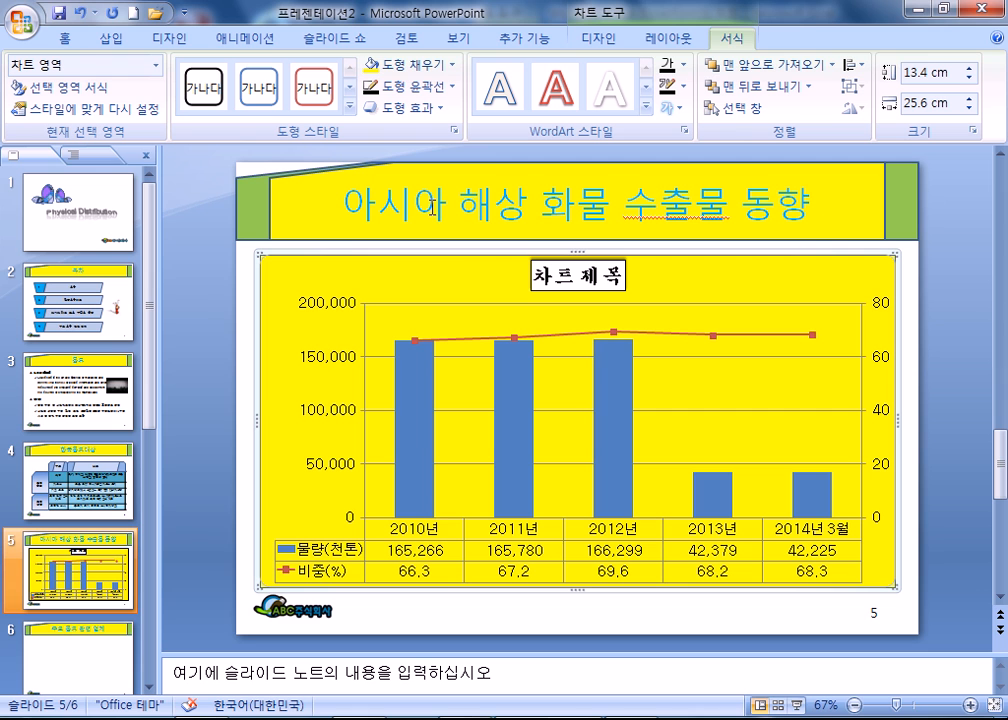
click(445, 320)
click(436, 64)
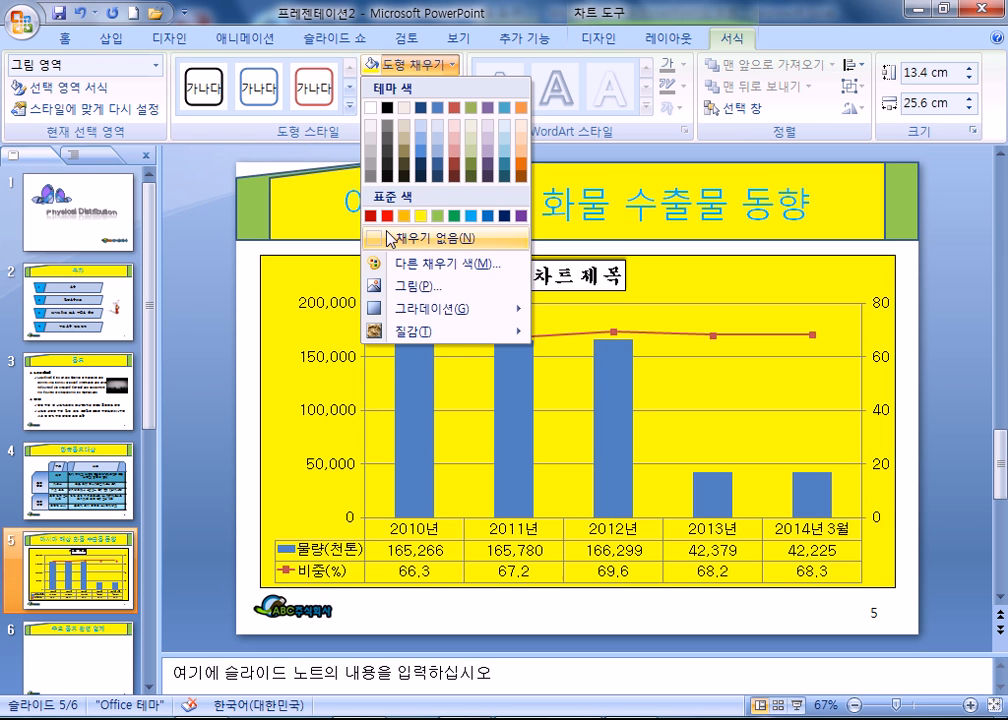
click(373, 108)
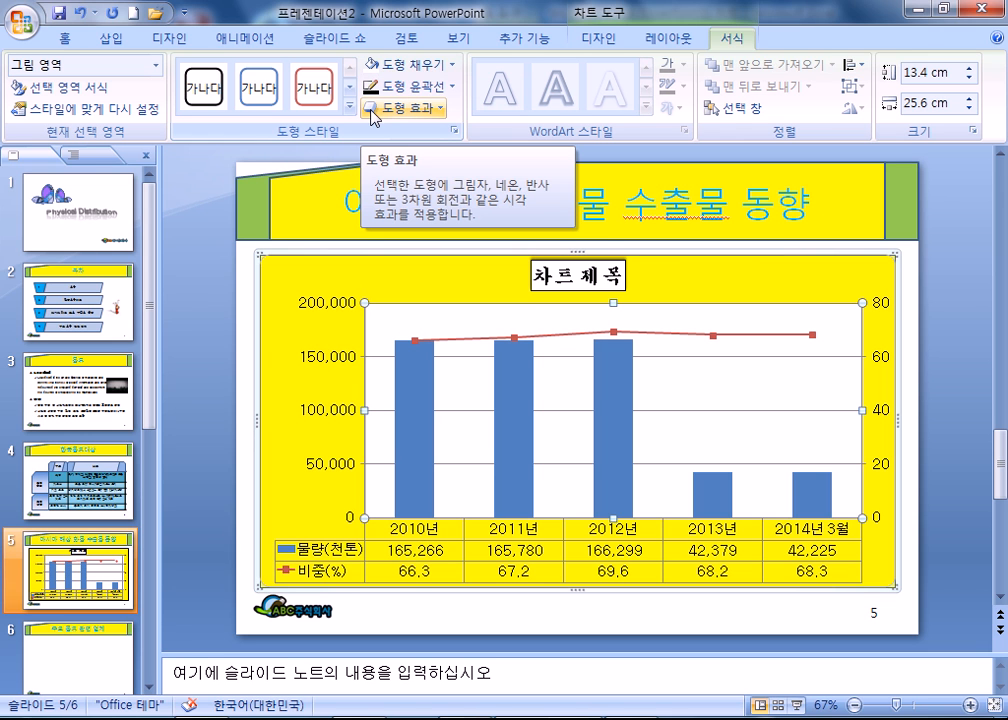
Remove the primary horizontal gridlines from the chart
click(385, 357)
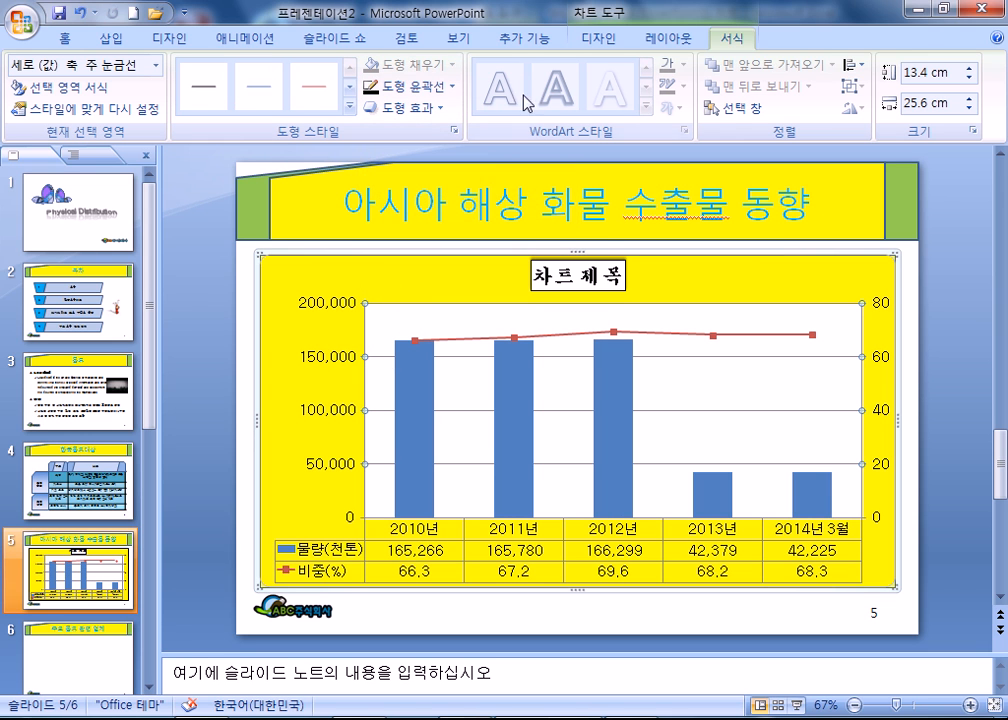
click(650, 40)
click(596, 102)
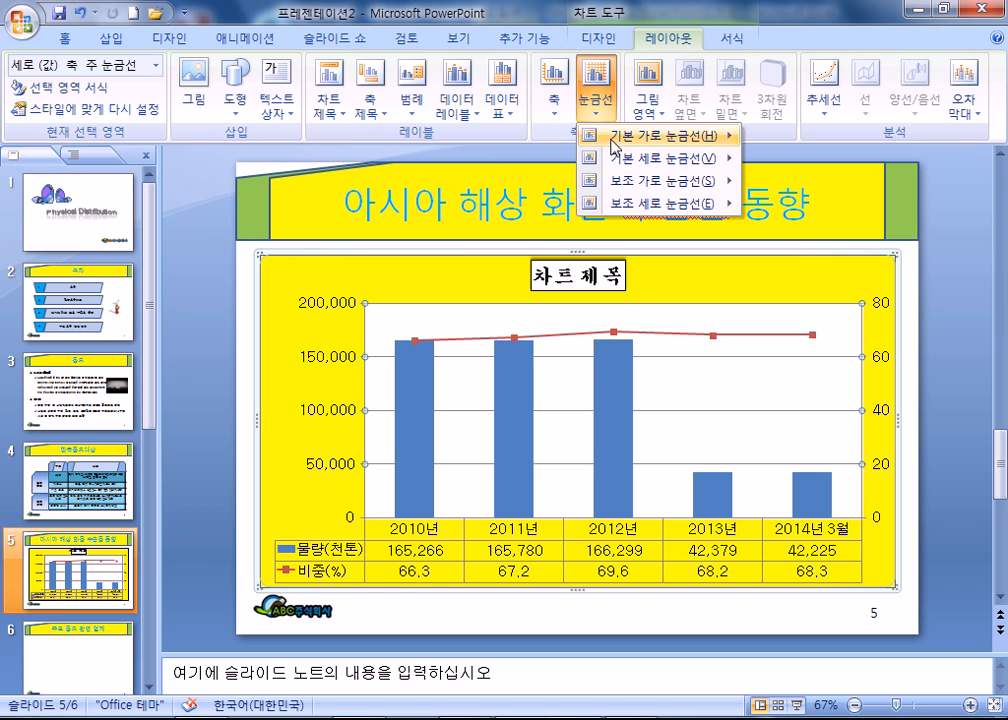
mouse_move(657, 147)
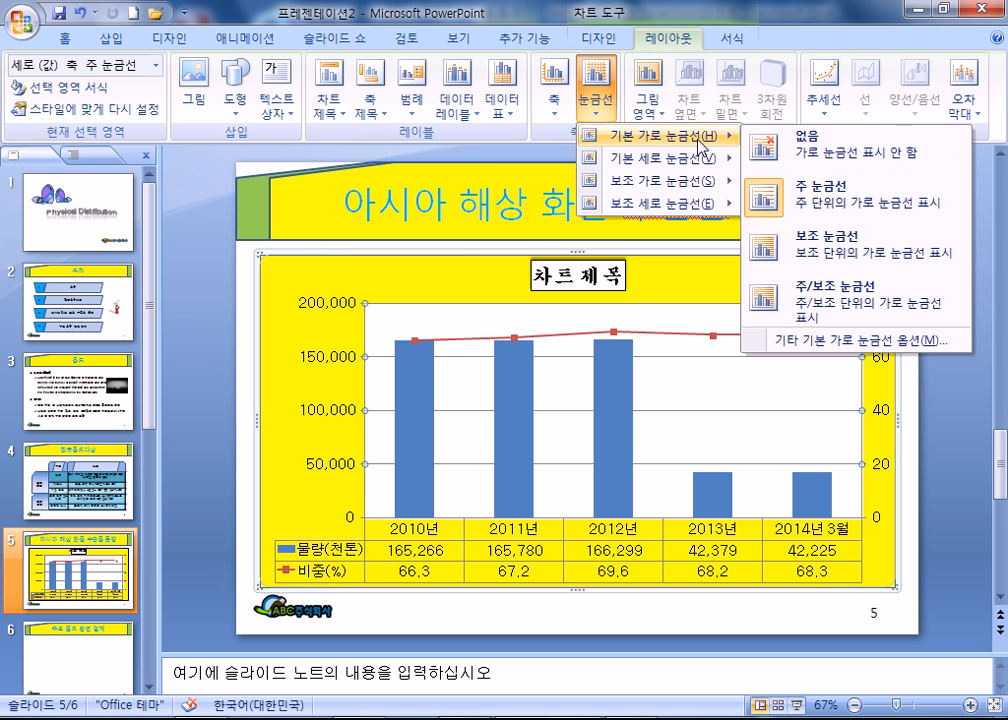
click(826, 160)
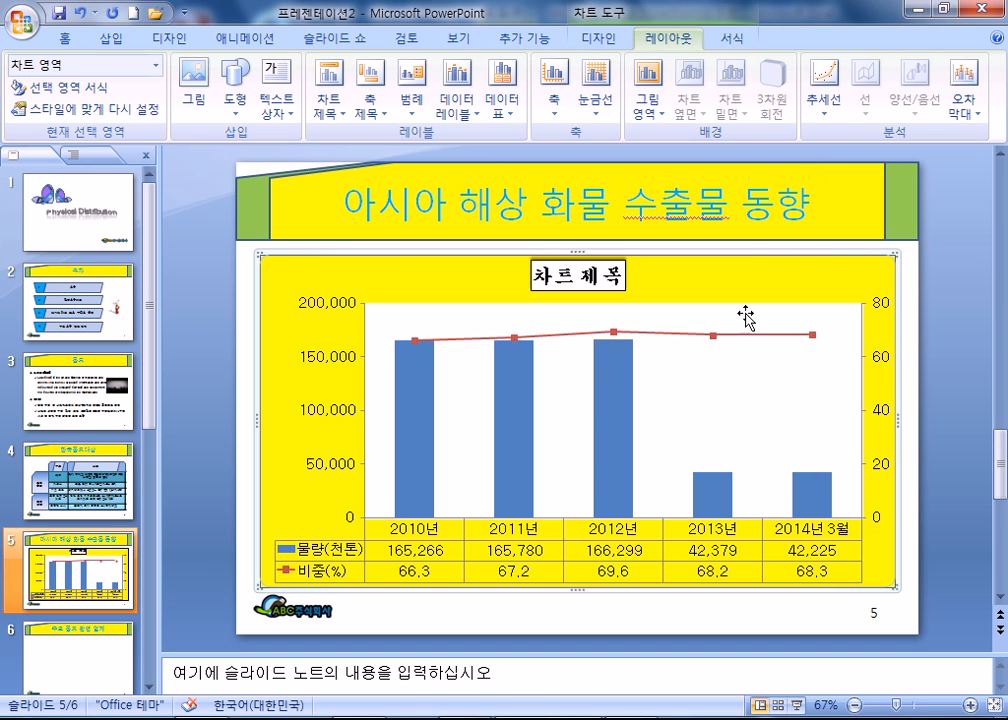
Select the data table beneath the chart
click(826, 537)
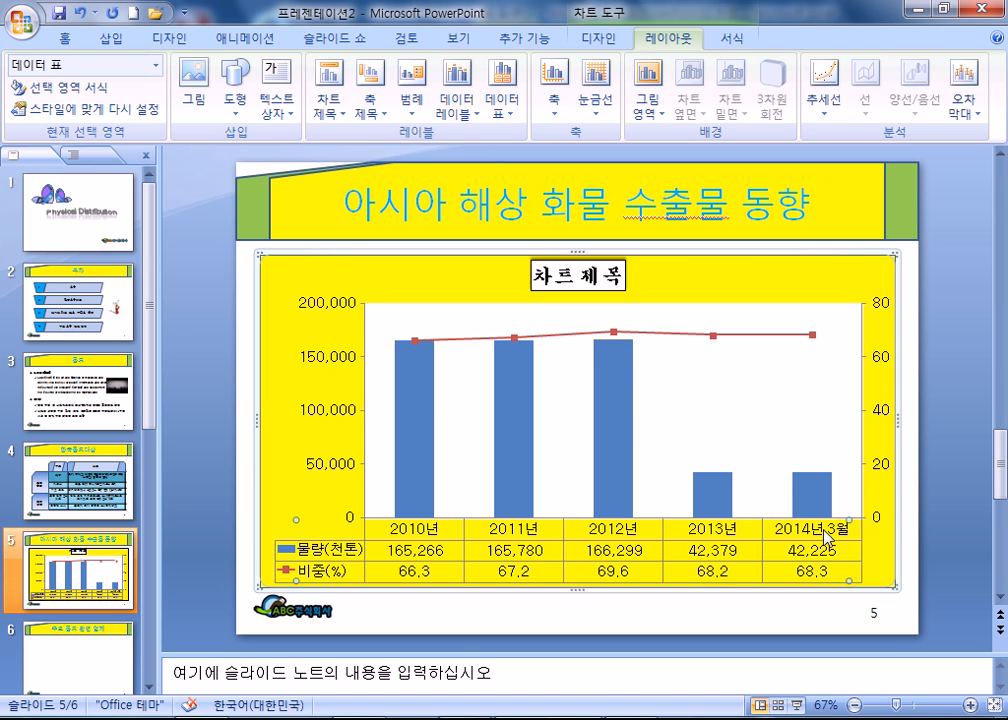
In the chart's data sheet, break the F1 header into two lines, "2014년" and "3월", and return to the presentation
double_click(827, 538)
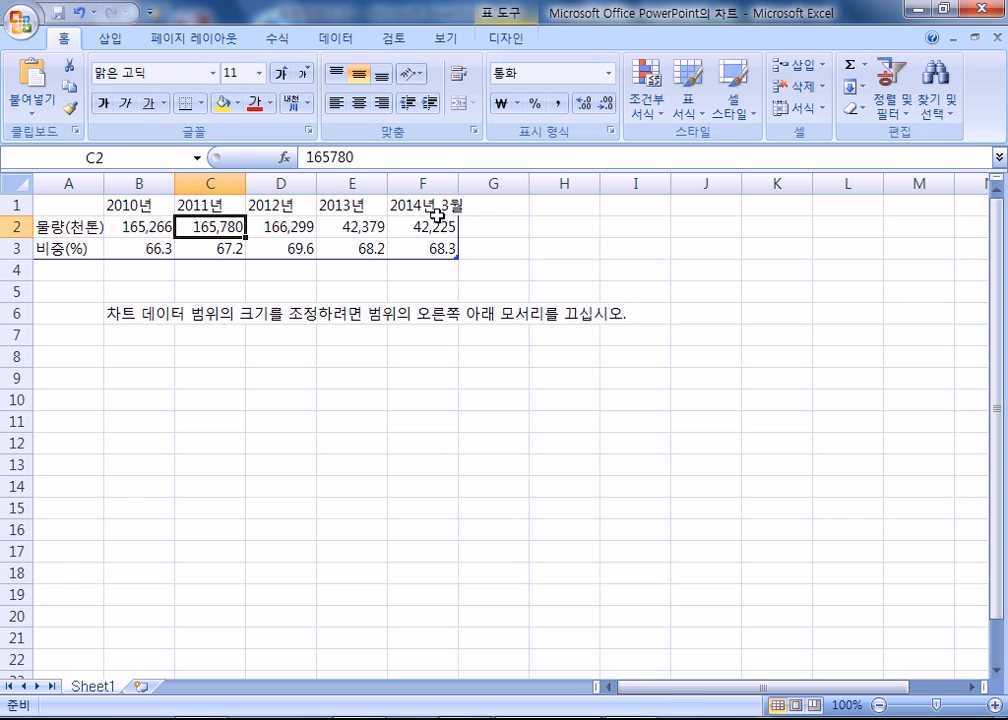
click(396, 203)
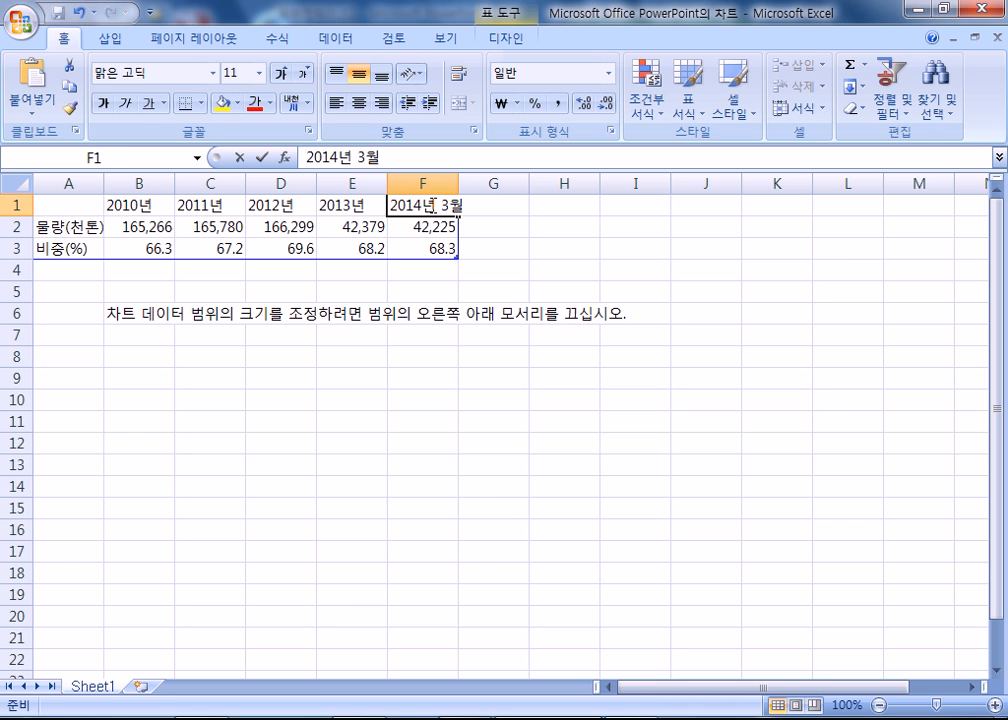
key(alt+Return)
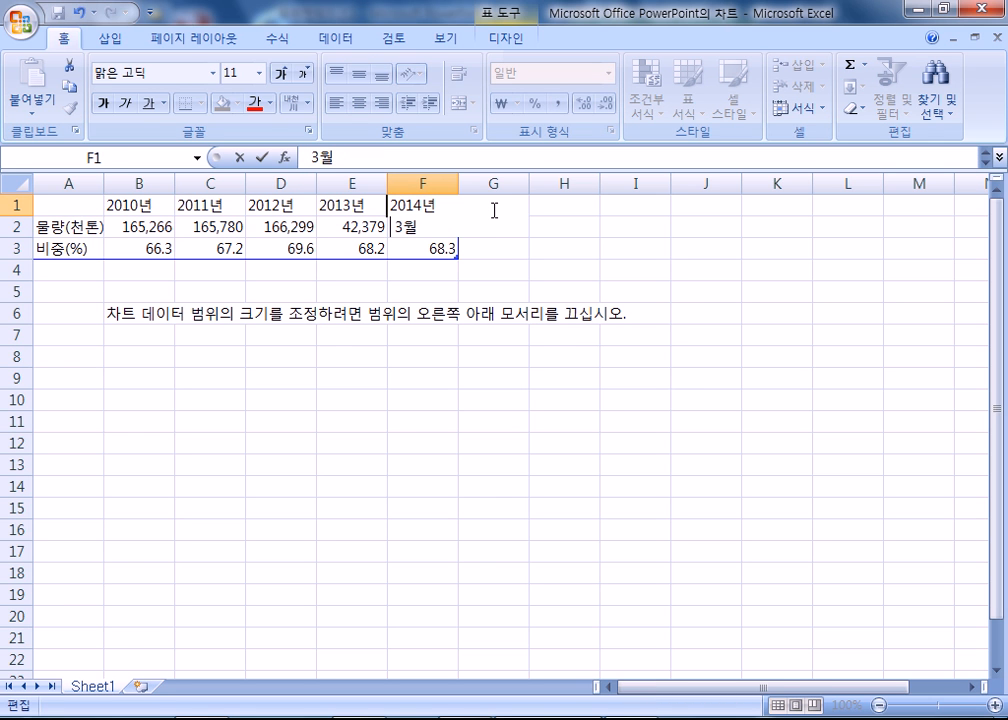
key(Return)
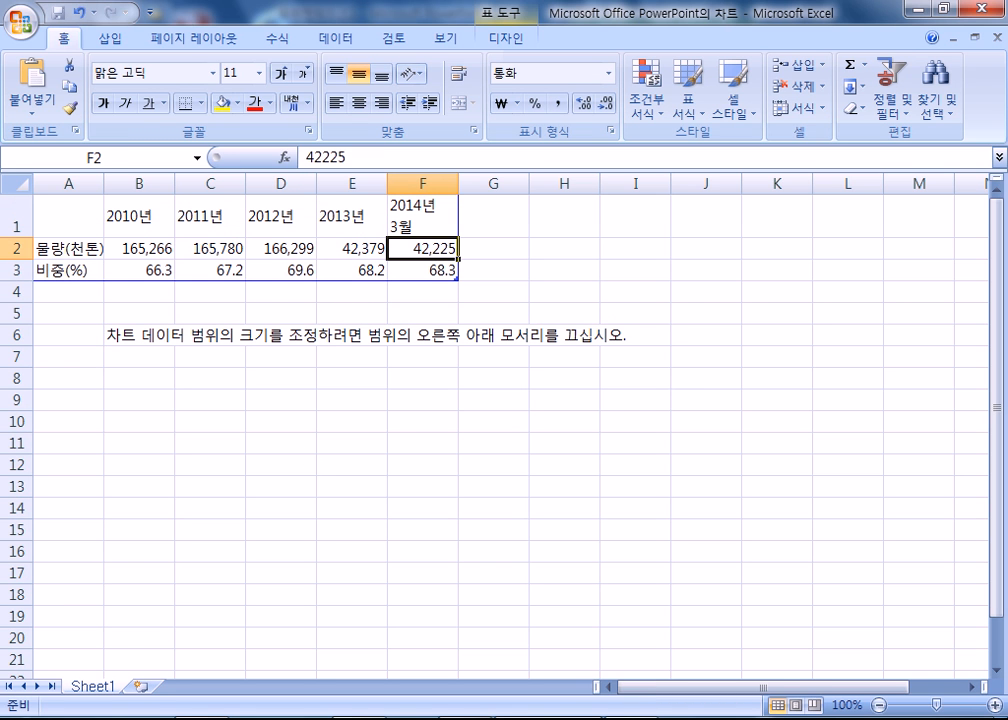
key(alt+Tab)
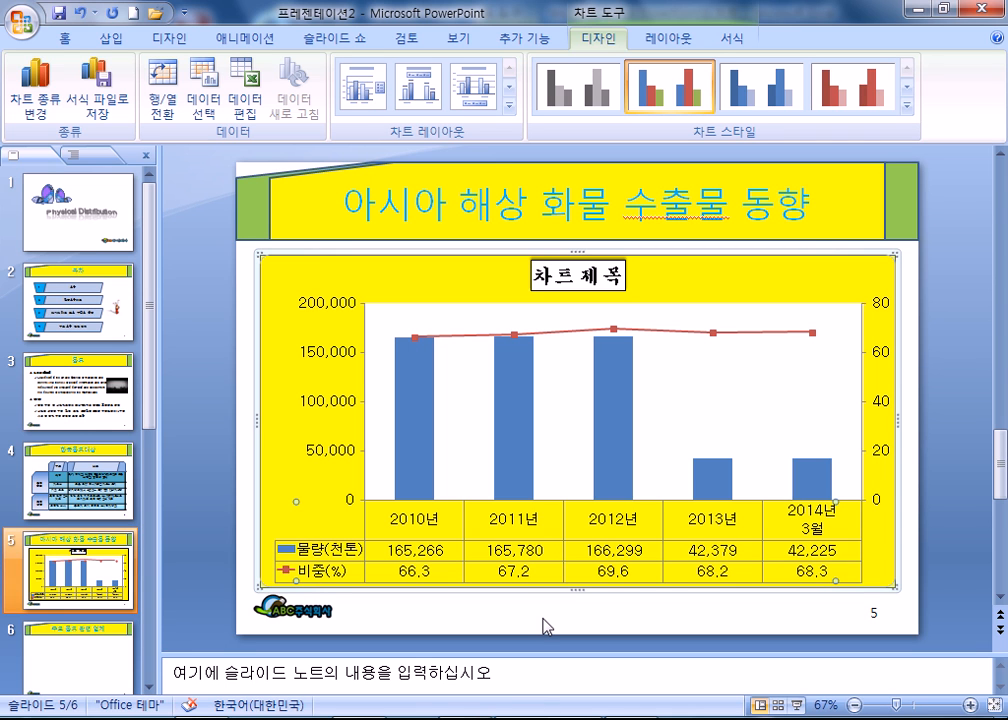
Replace the chart title placeholder text with "아시아 해상 화물 수출물 동향"
click(479, 277)
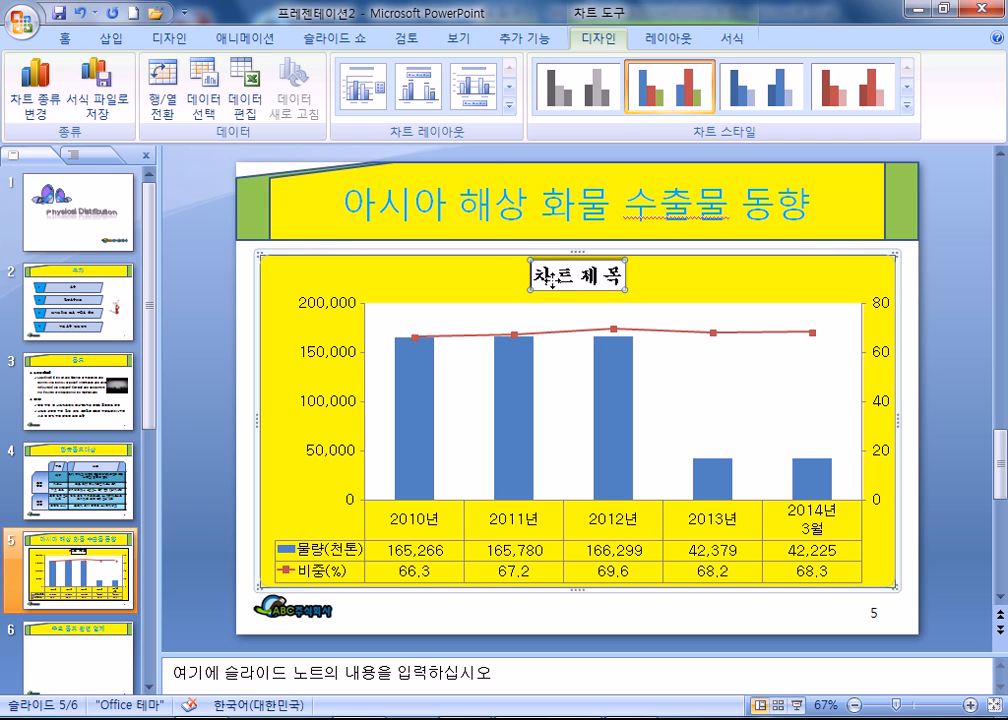
text(아시아 해상 호)
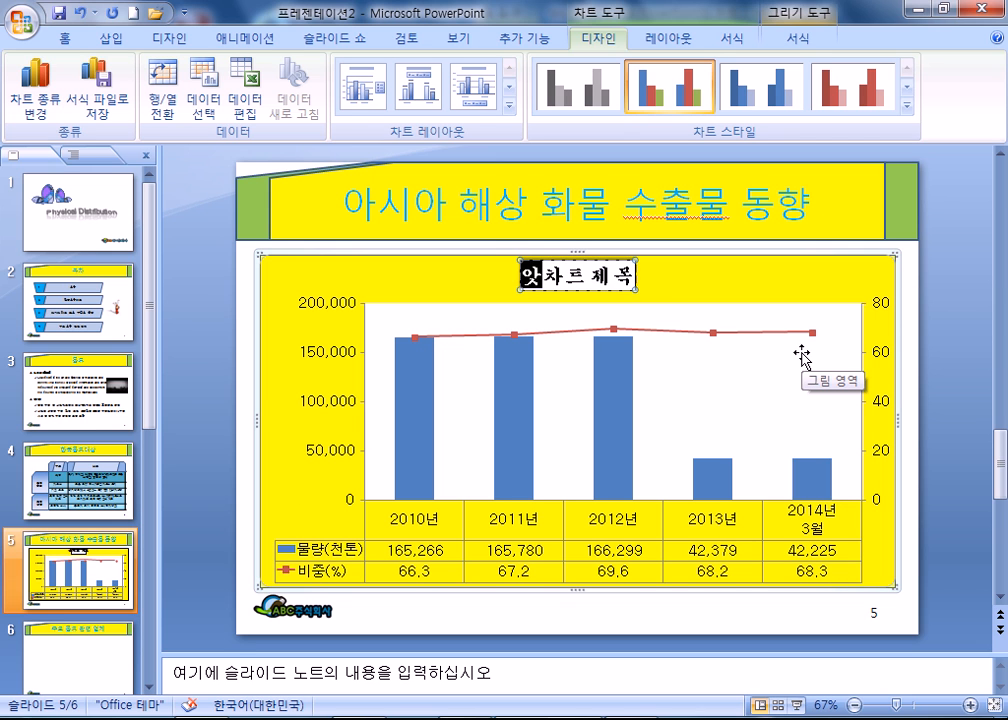
text(물 수출물)
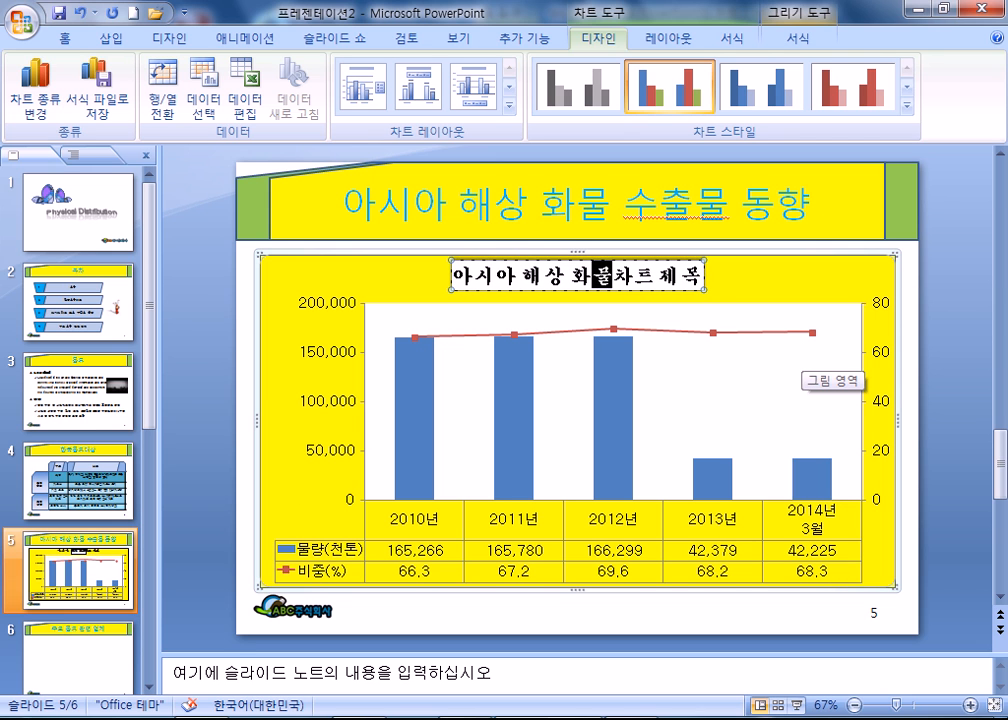
text( 동향)
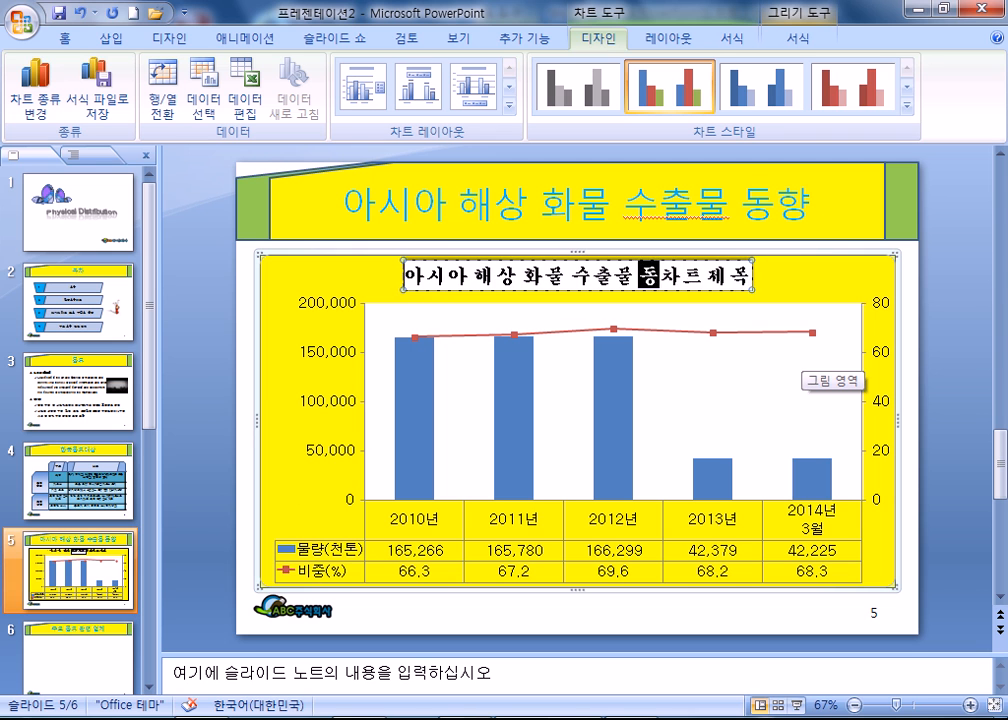
key(Delete)
key(Delete)
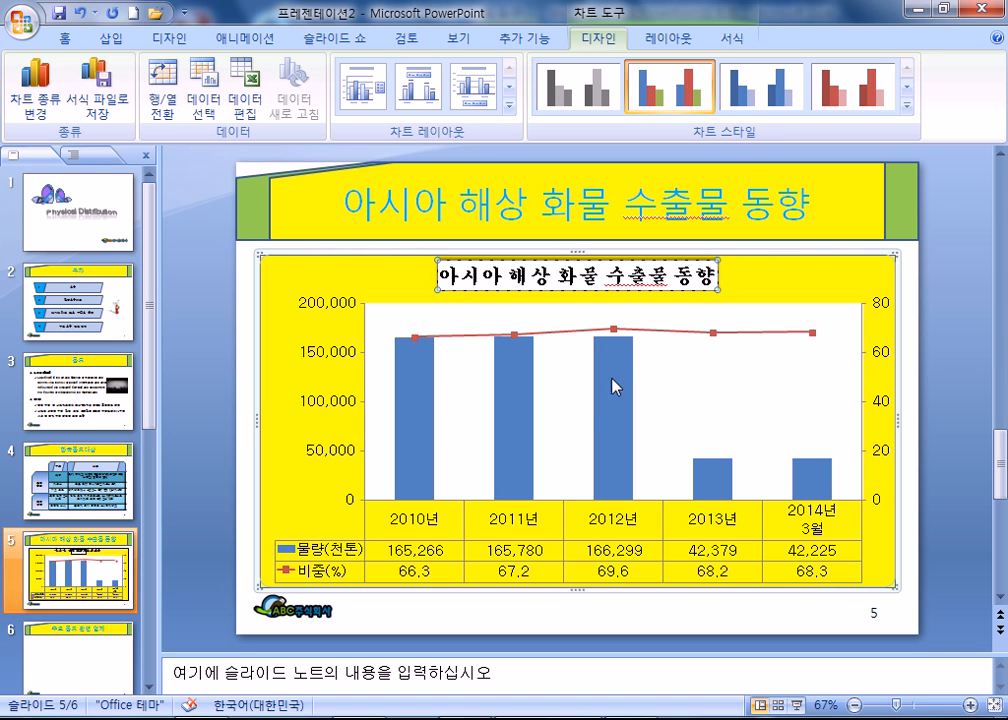
click(656, 619)
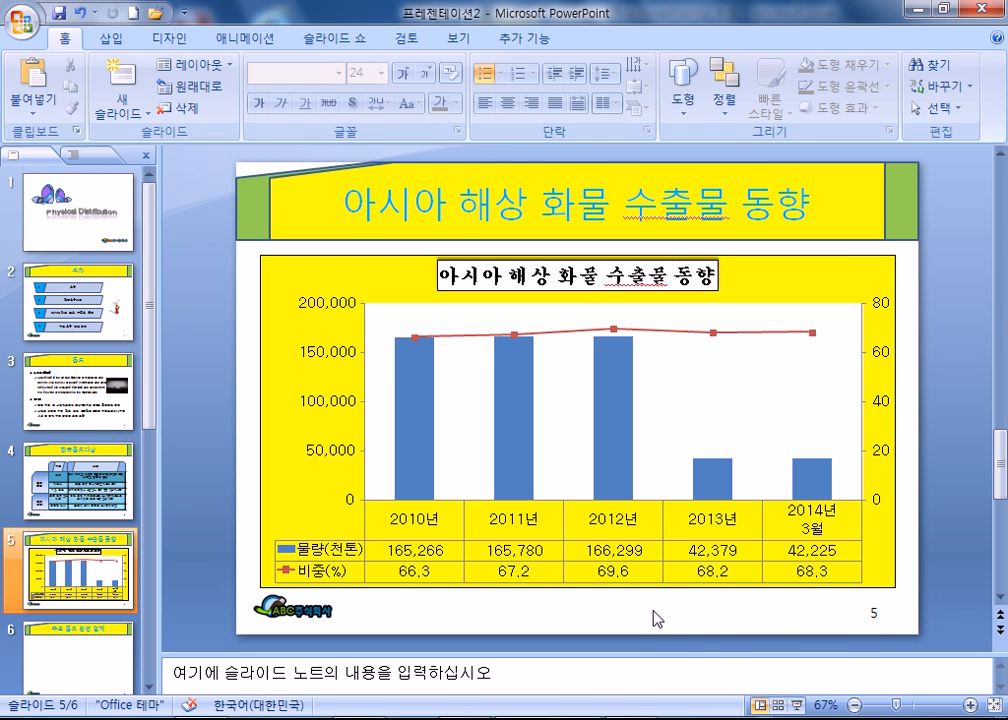
Add a data label to only the 2013년 point of the 비중(%) line
click(718, 334)
click(713, 333)
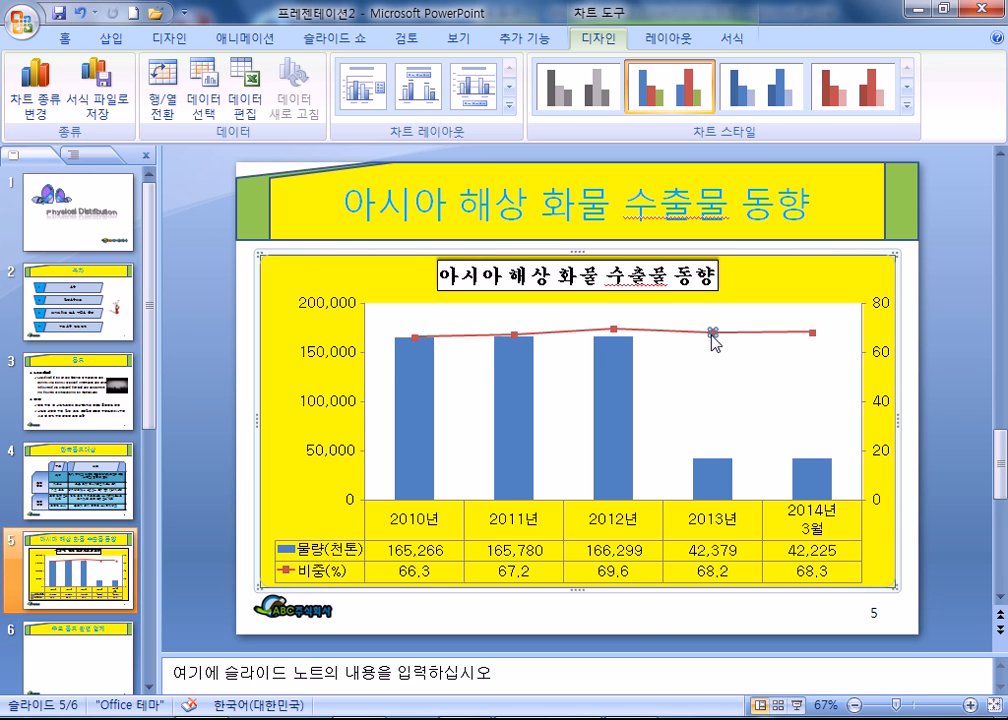
right_click(713, 333)
click(774, 465)
Set the label position of the 2013년 data label to above the point (위쪽)
click(738, 332)
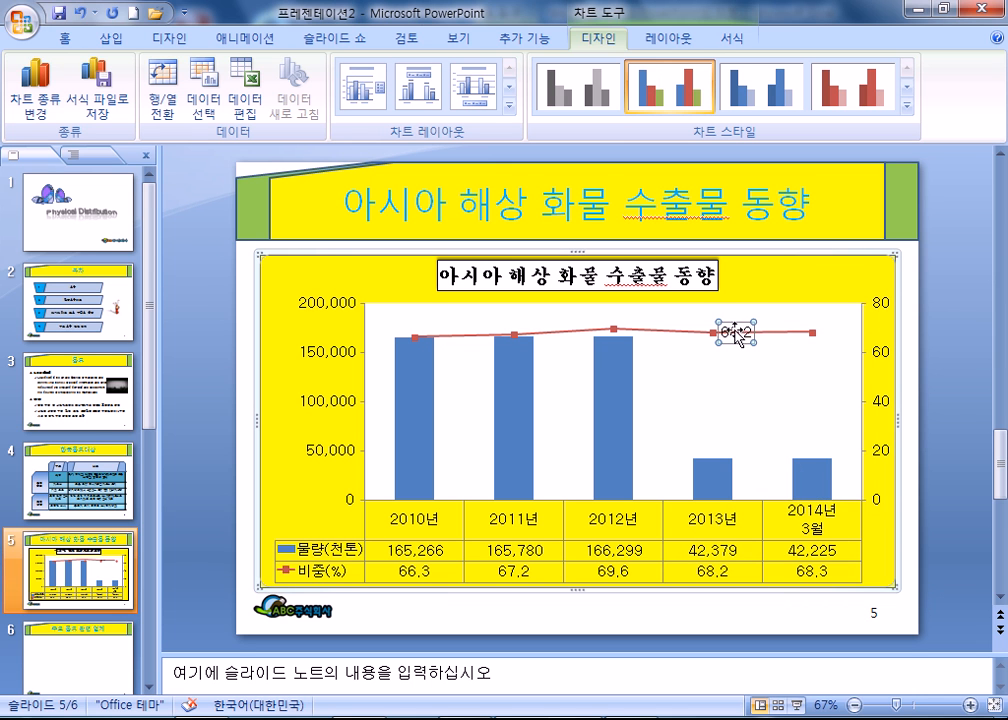
right_click(741, 332)
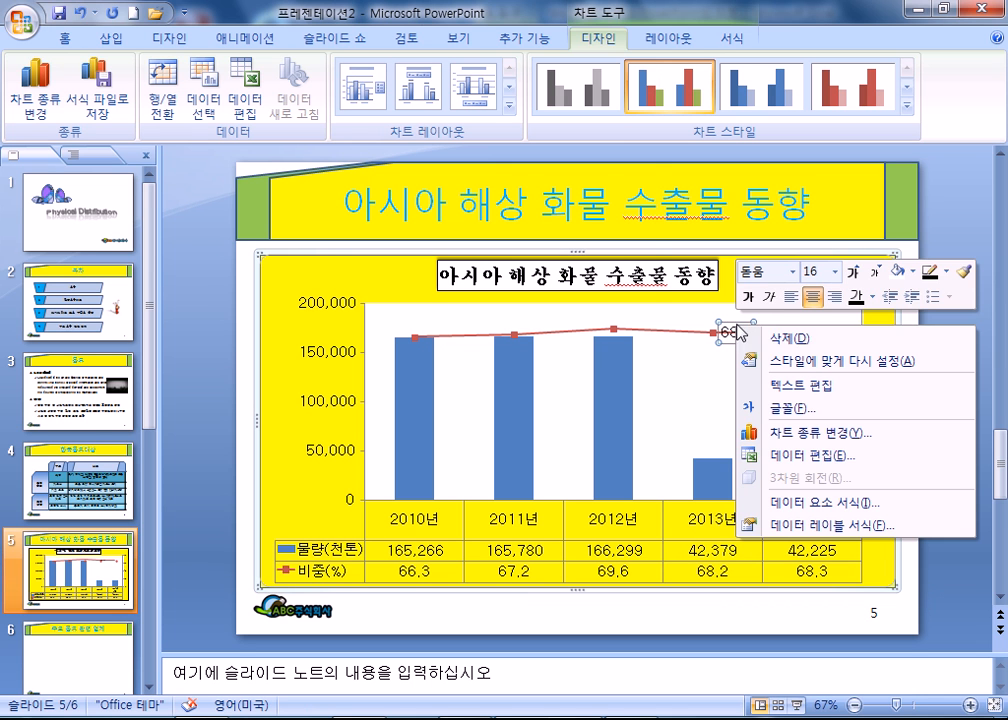
click(820, 525)
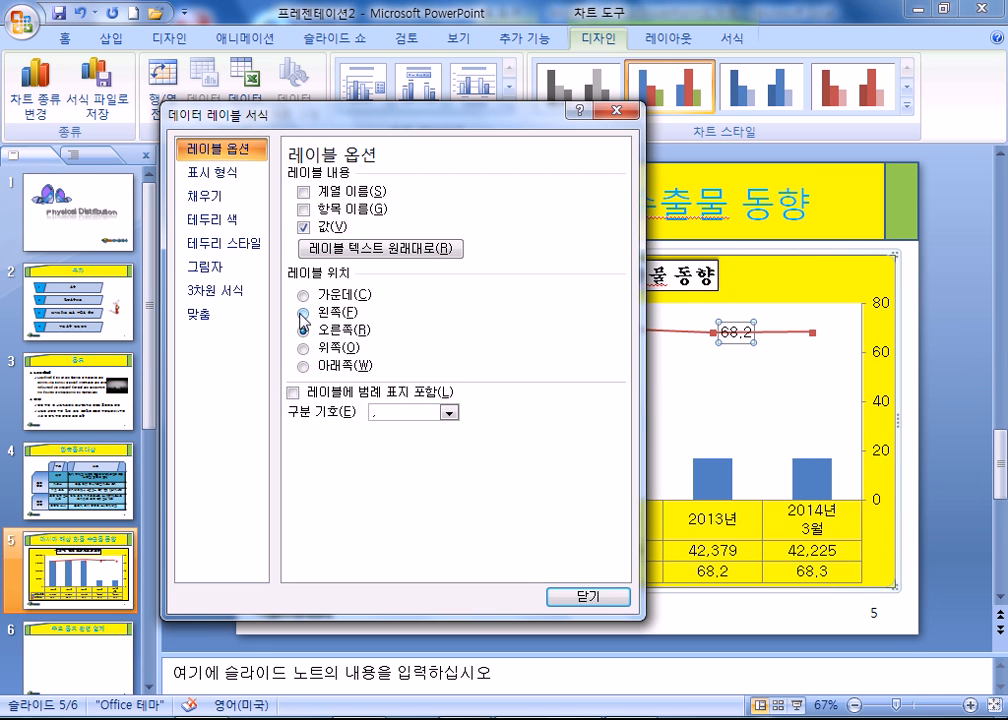
click(302, 348)
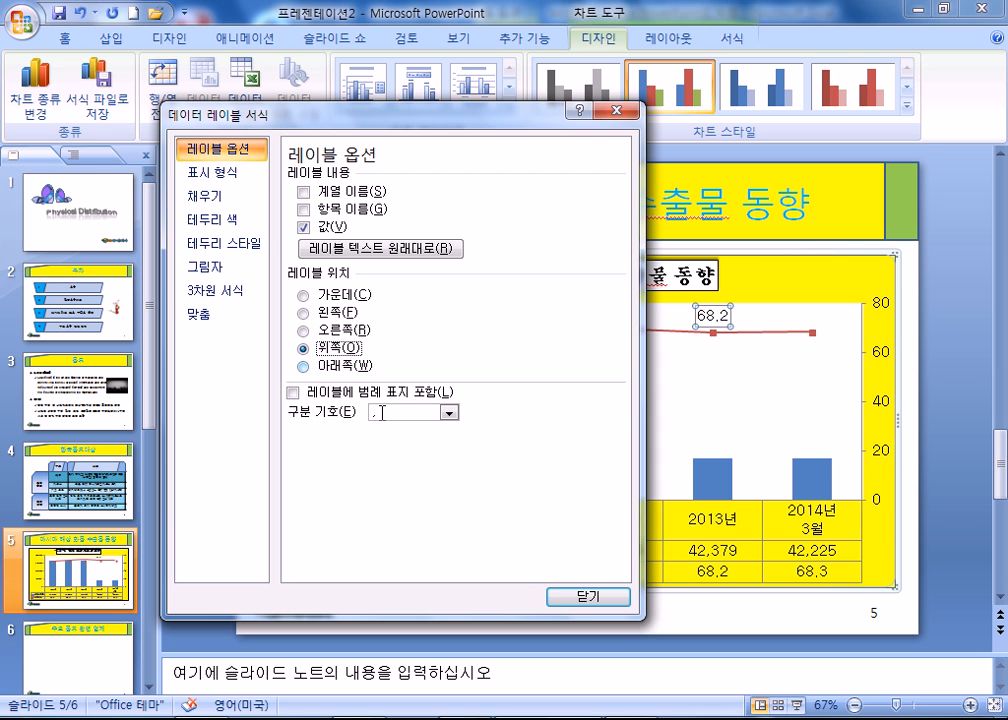
click(585, 598)
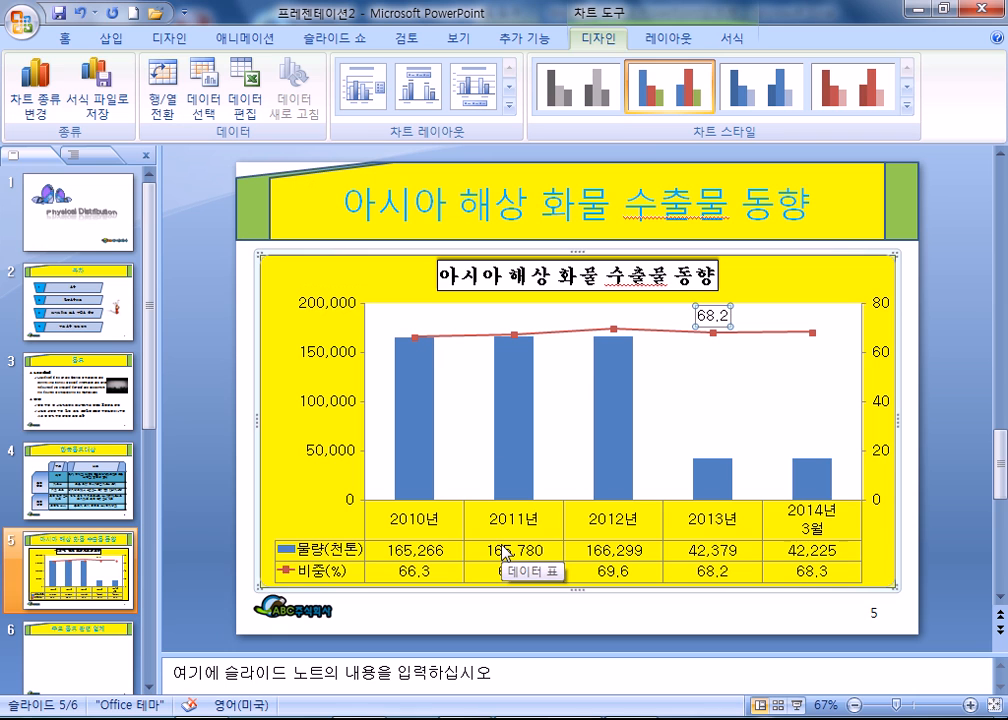
click(665, 415)
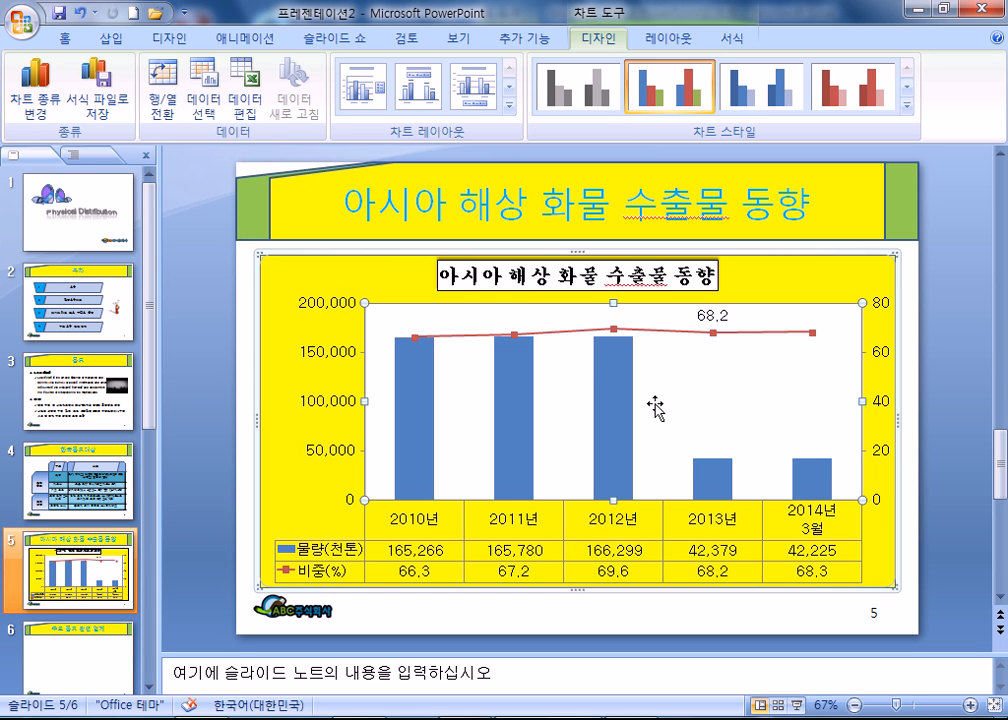
On slide 6, draw a large rectangle in the left half and duplicate it level into the right half
scroll(648, 408, down, 1)
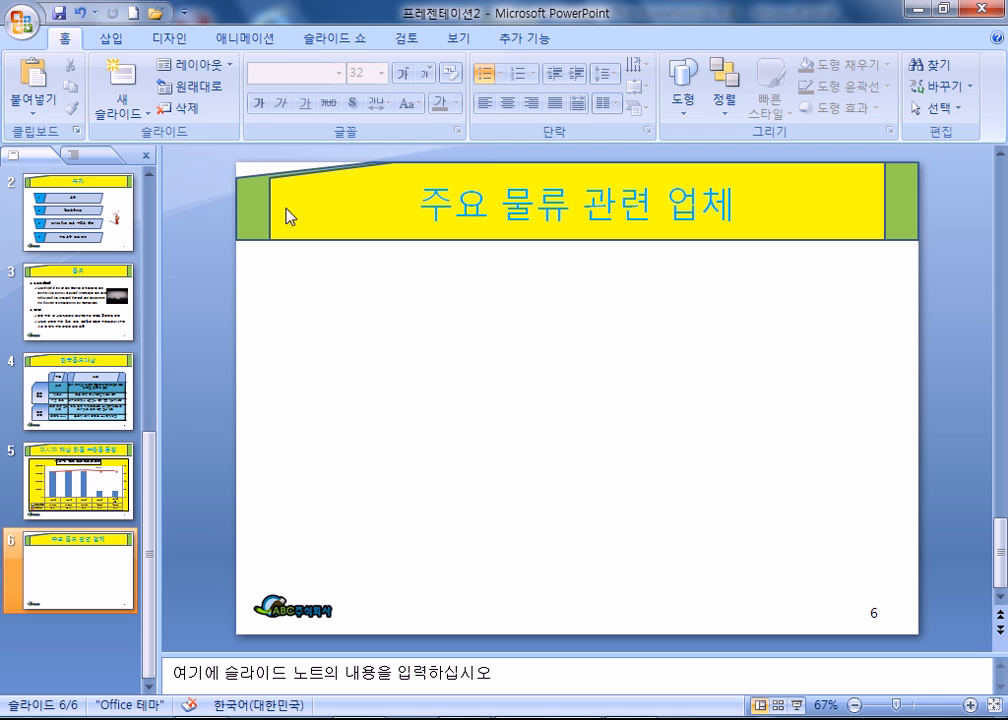
click(105, 38)
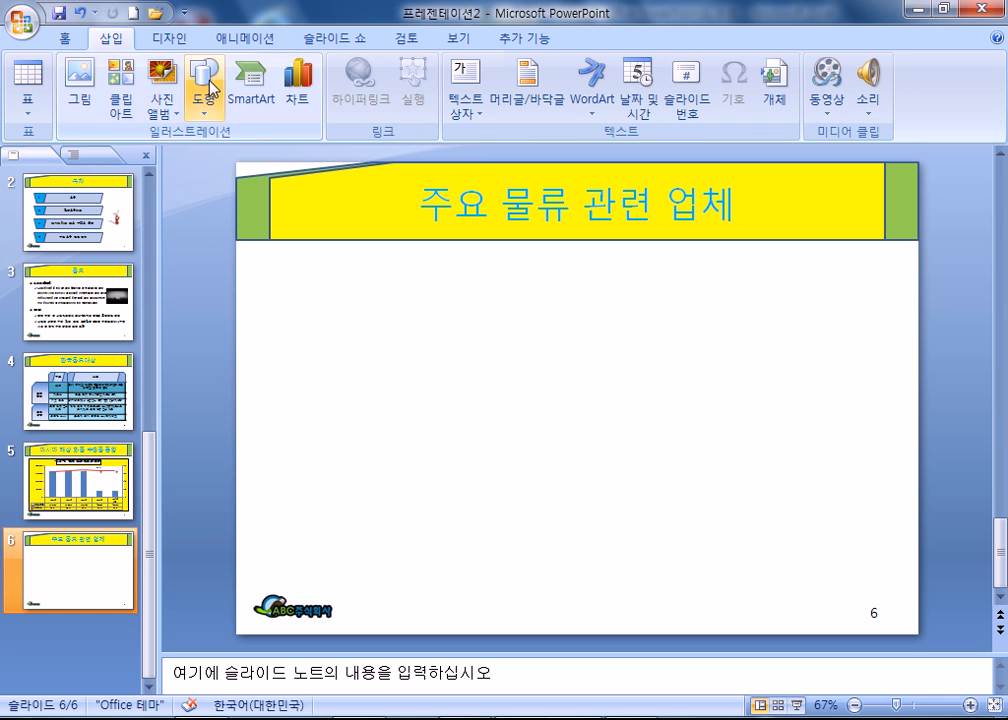
click(205, 88)
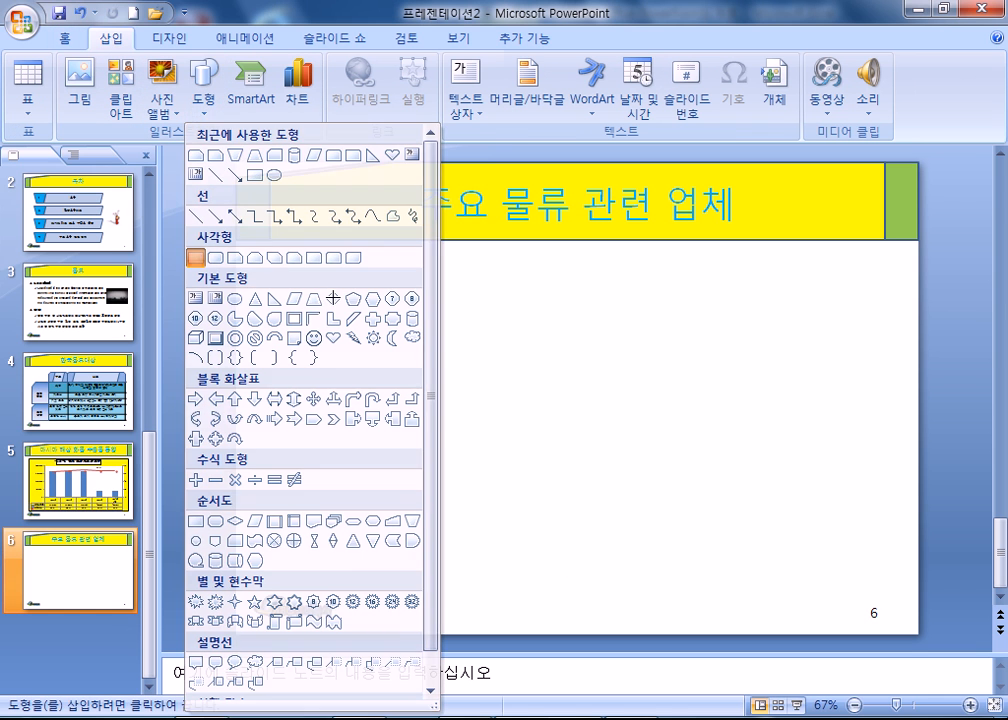
click(196, 258)
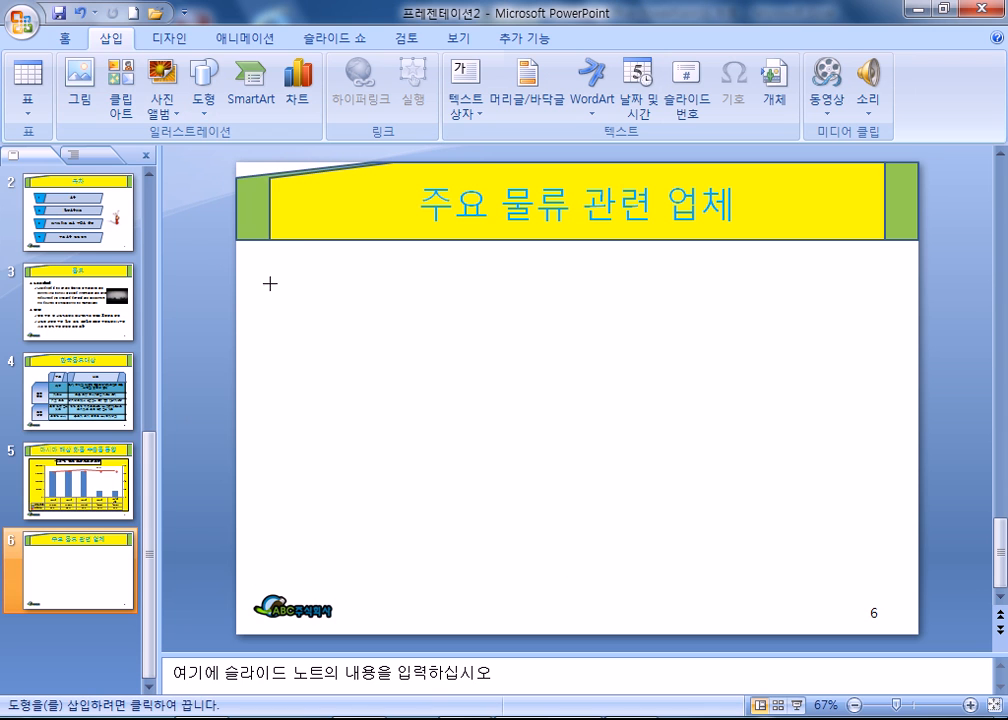
mouse_move(269, 297)
mouse_down()
mouse_move(400, 353)
mouse_move(567, 549)
mouse_move(567, 578)
mouse_up()
mouse_move(499, 533)
mouse_down()
mouse_move(821, 516)
mouse_move(803, 521)
mouse_up()
Narrow the left rectangle slightly from its right edge to widen the gap between the two rectangles
click(563, 503)
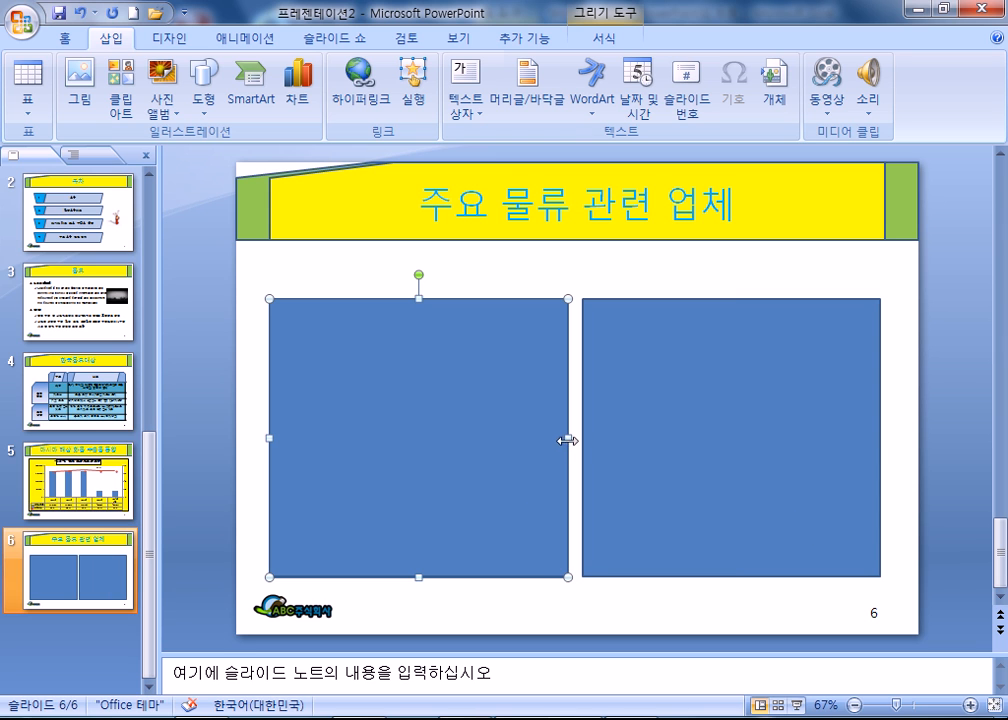
drag(568, 438, 558, 438)
click(626, 450)
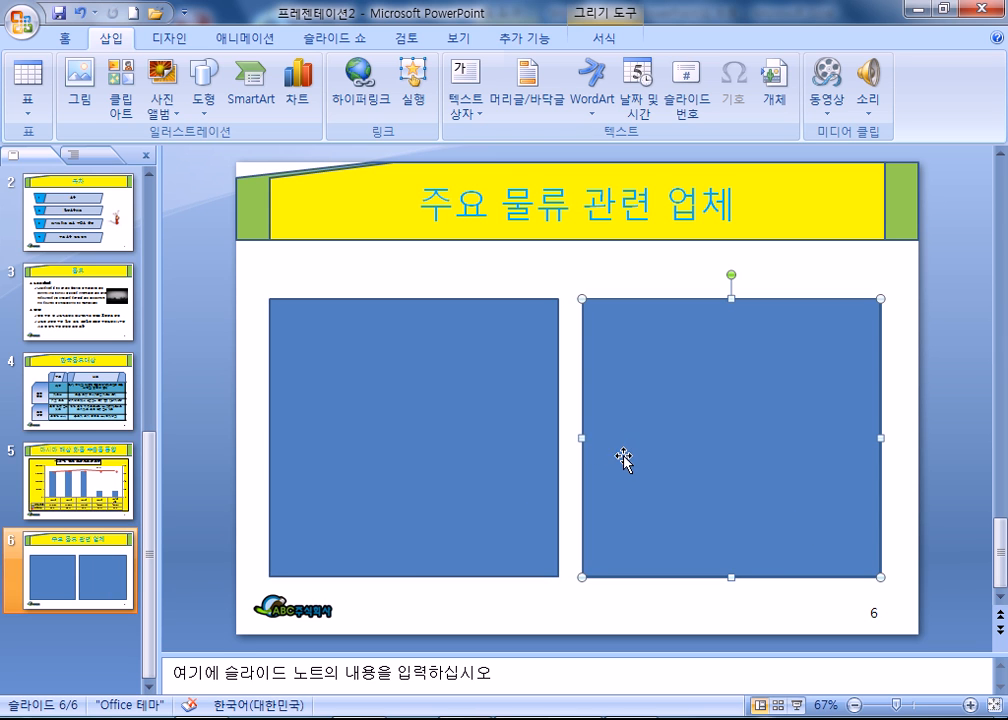
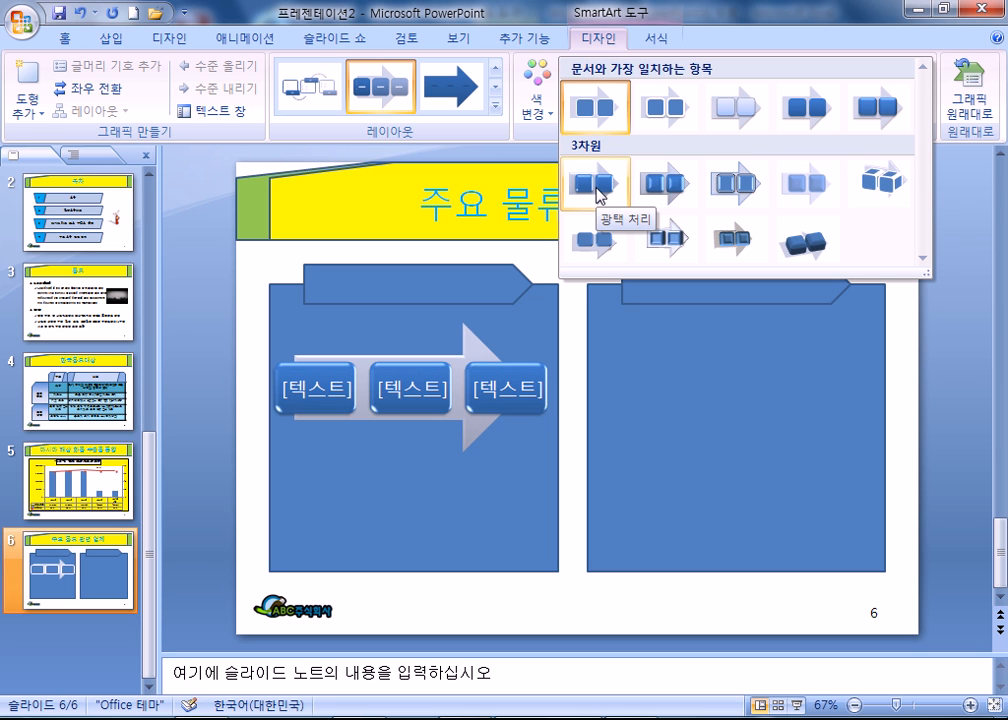
Apply the third 3차원 SmartArt style to the arrow process graphic and reduce the graphic's height from its lower edge
click(745, 186)
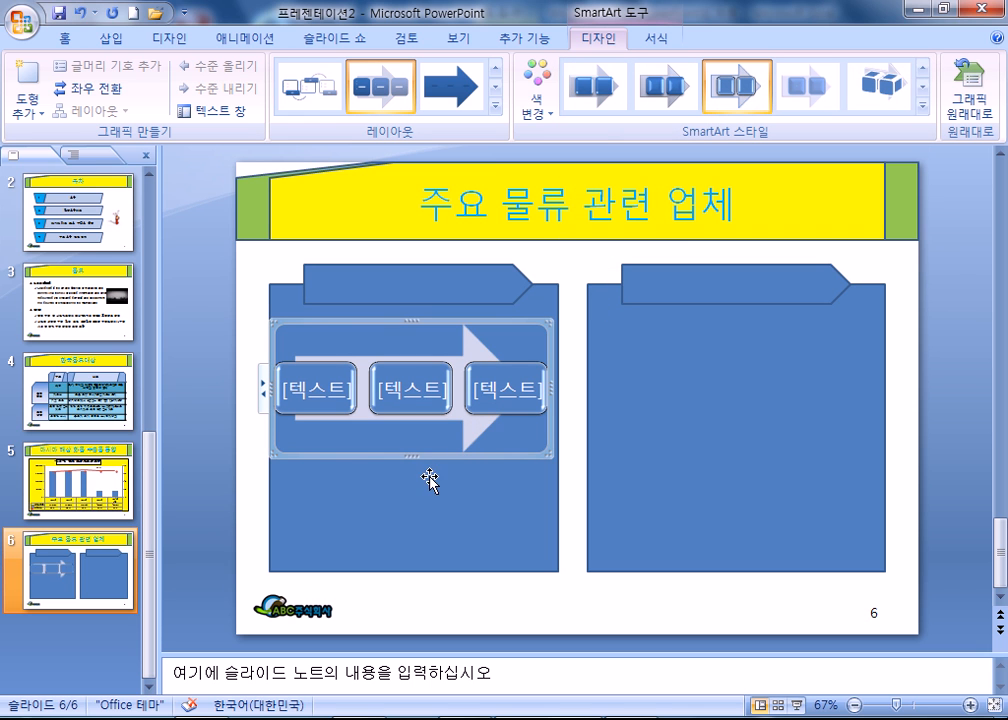
drag(412, 456, 411, 432)
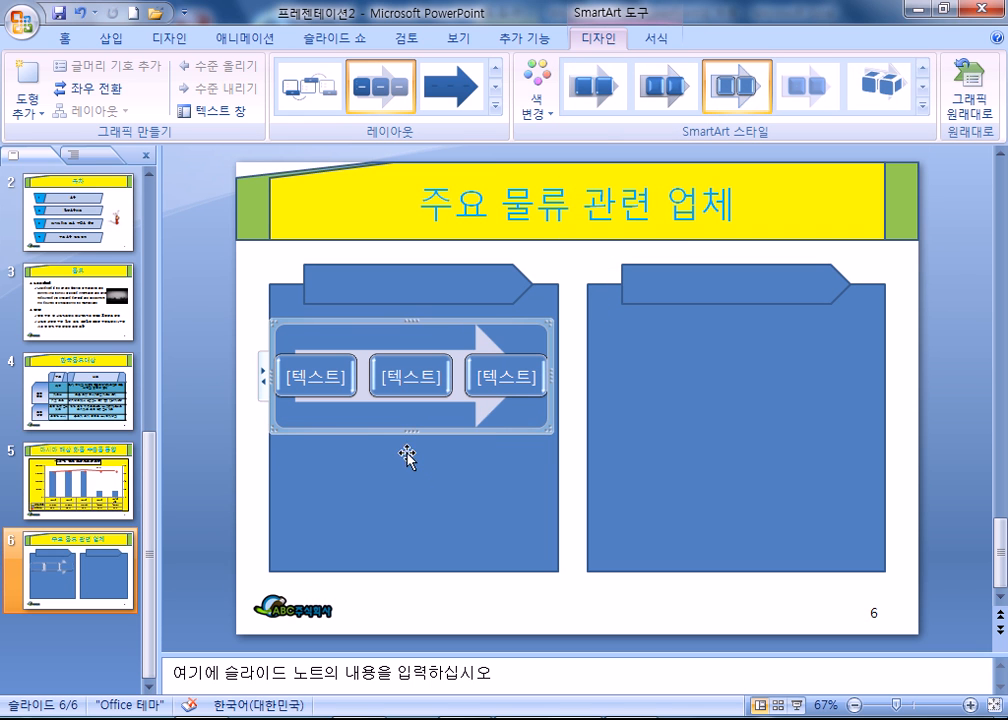
click(228, 430)
click(322, 378)
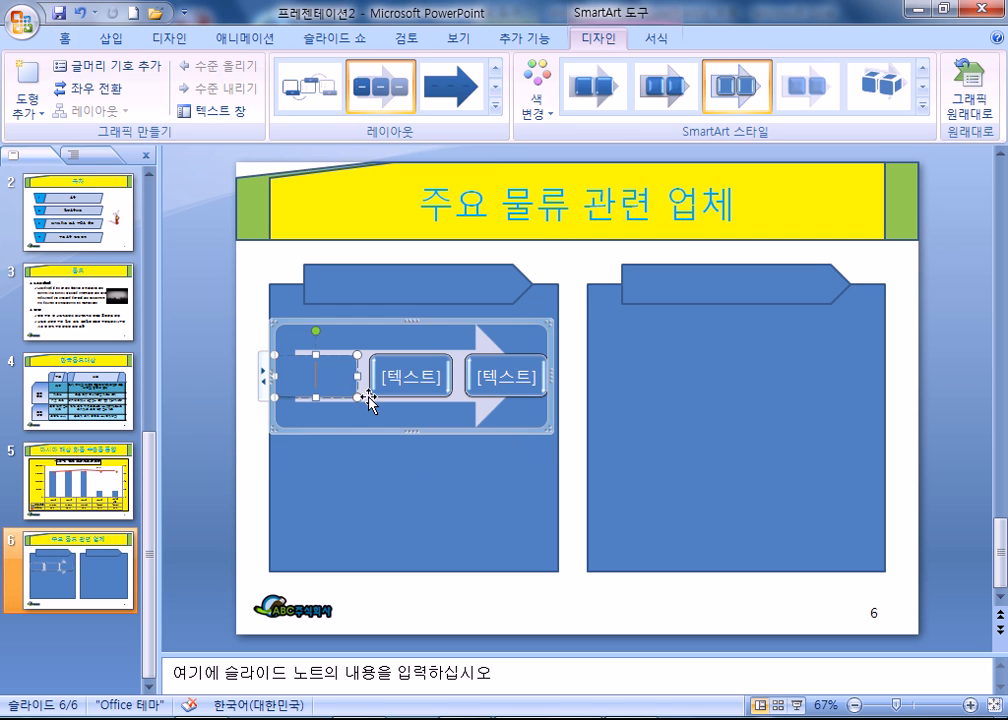
key(Escape)
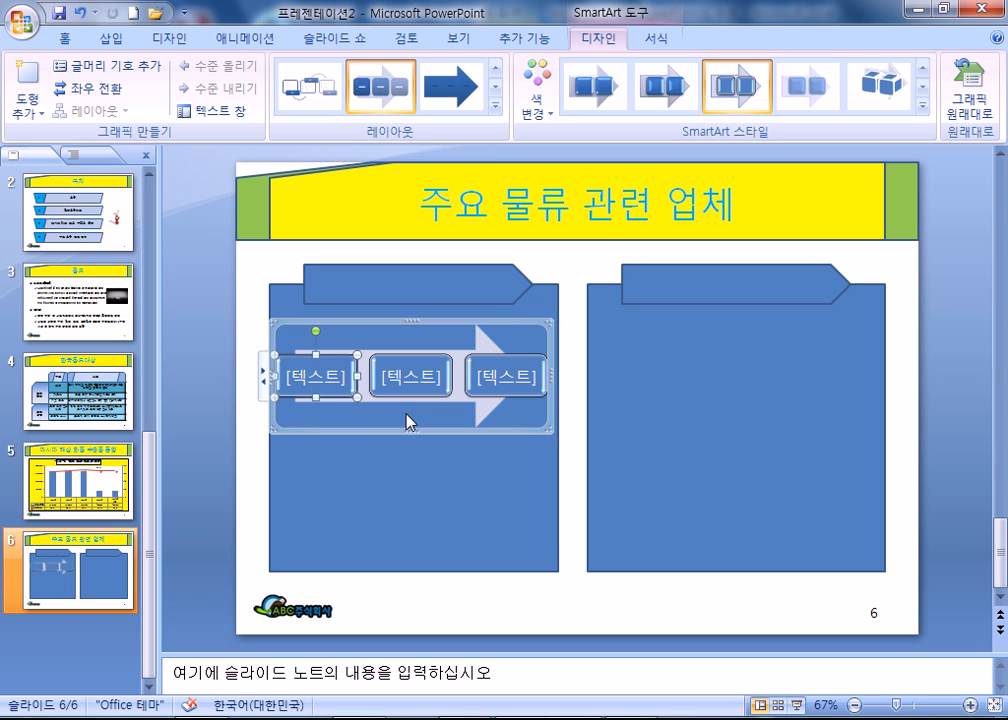
key(Escape)
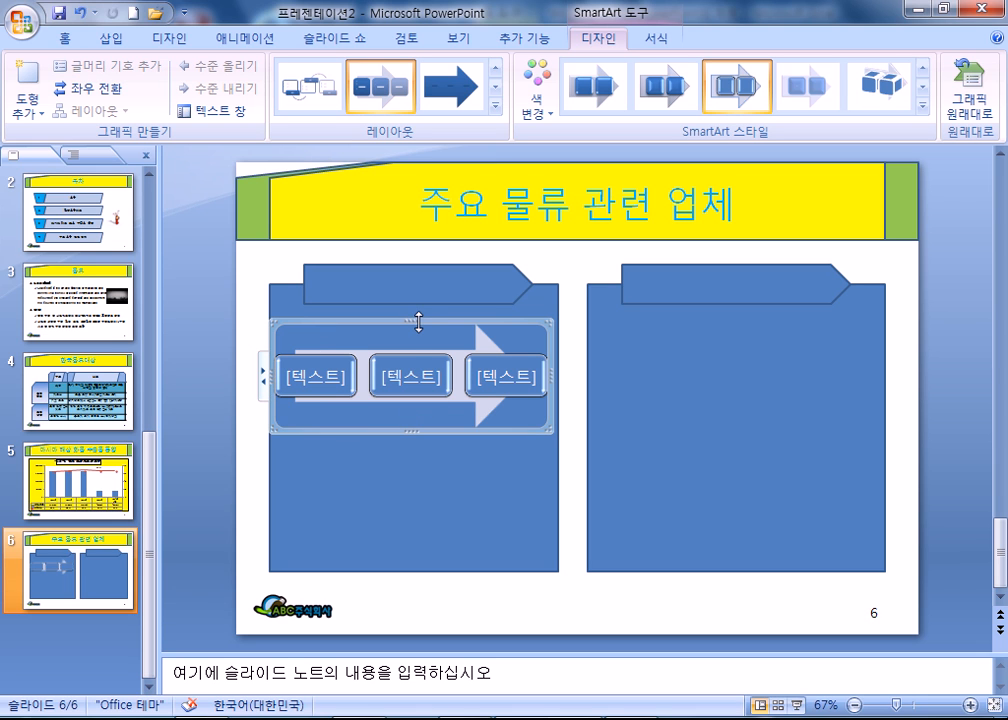
Examine the SmartArt graphic's object formatting options for 3-D format, 3-D rotation, picture and text box
right_click(413, 322)
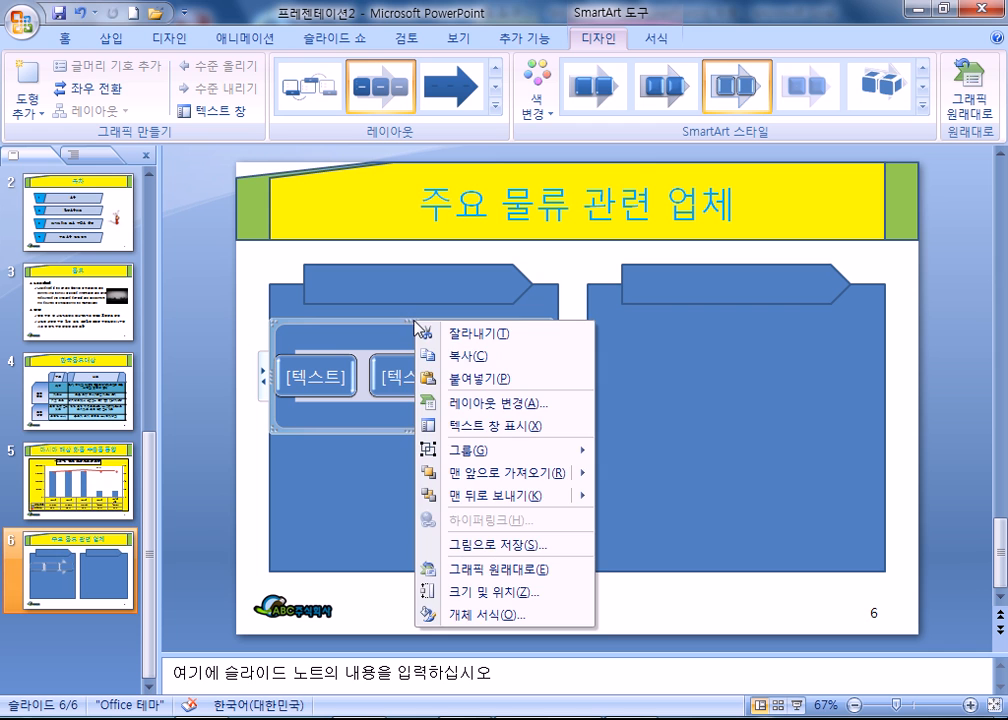
click(484, 612)
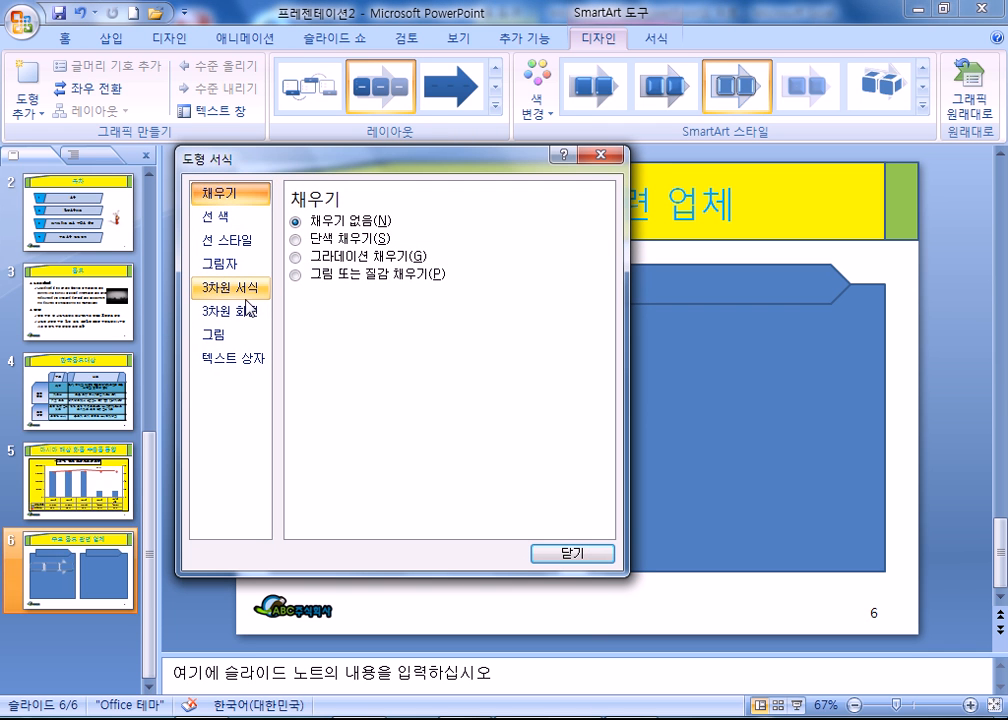
click(242, 289)
click(245, 313)
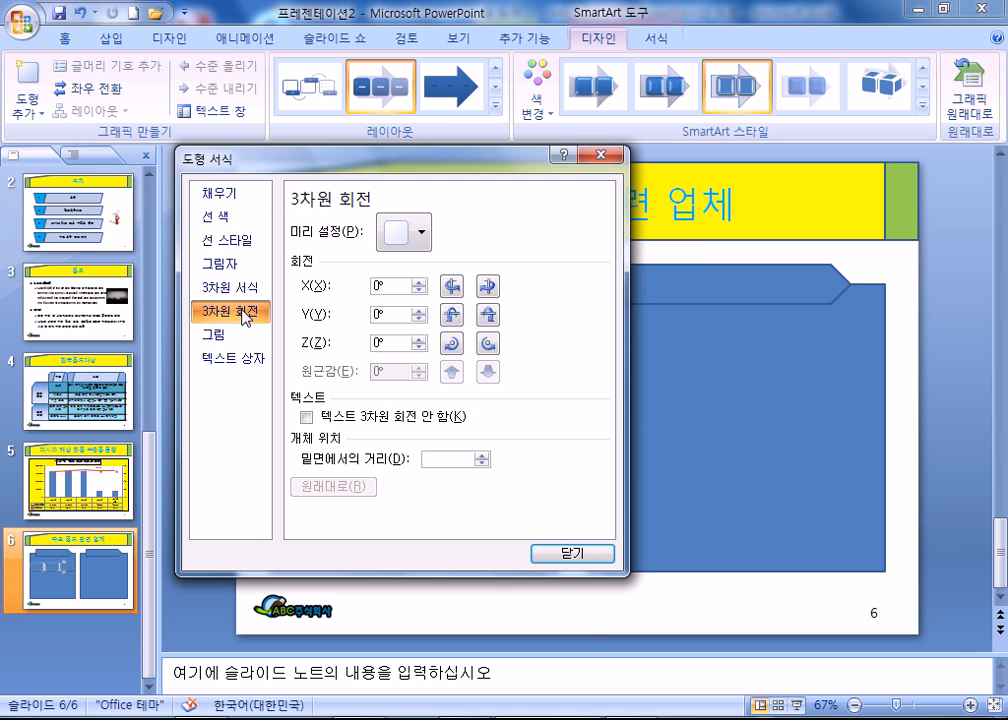
click(247, 334)
click(250, 357)
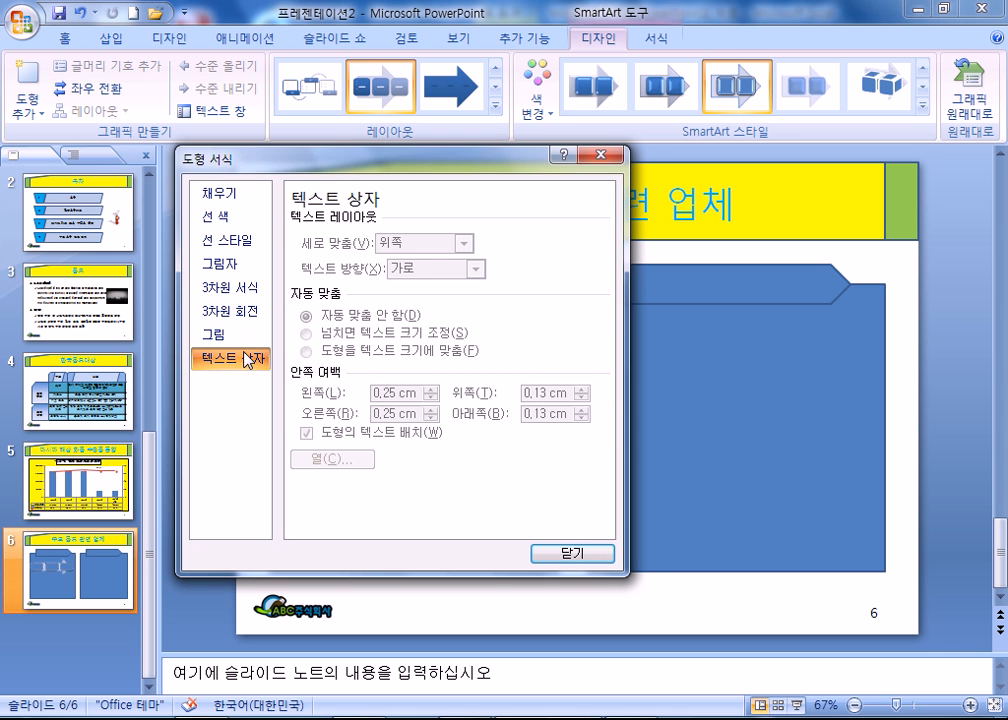
key(Escape)
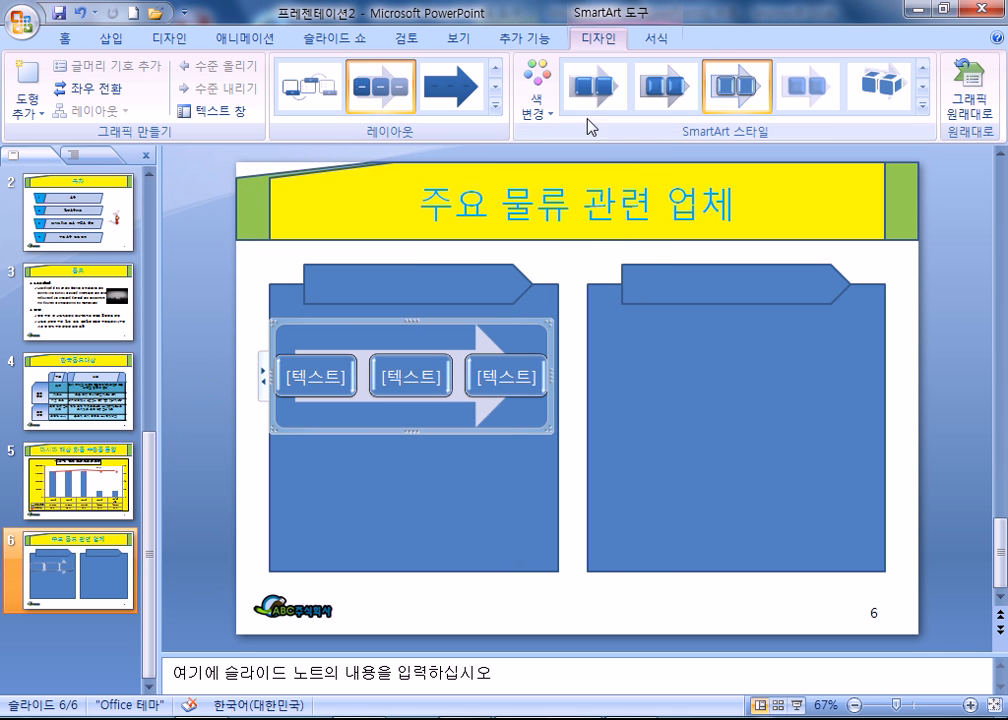
Reverse the direction of the arrow process SmartArt so that the arrow points left
click(922, 106)
key(Escape)
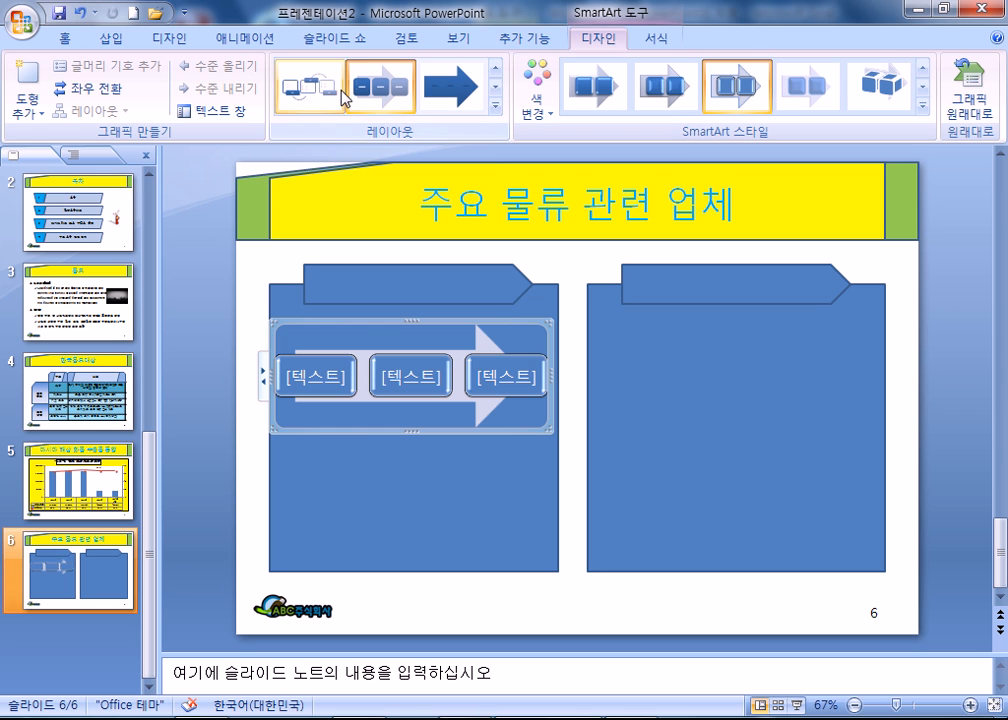
click(113, 99)
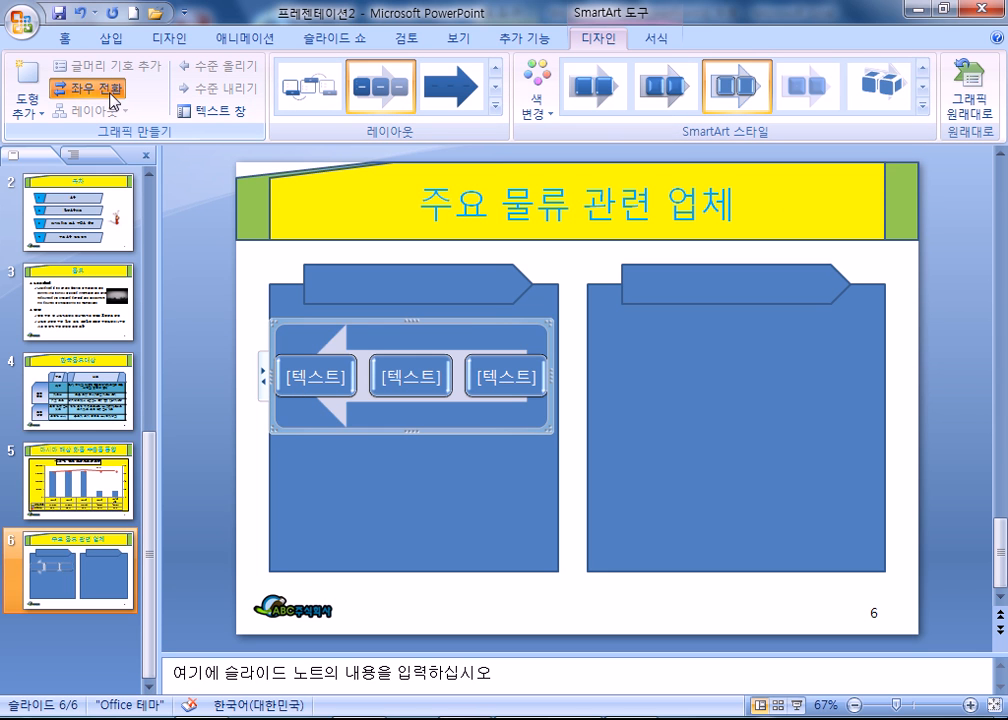
click(110, 94)
click(110, 94)
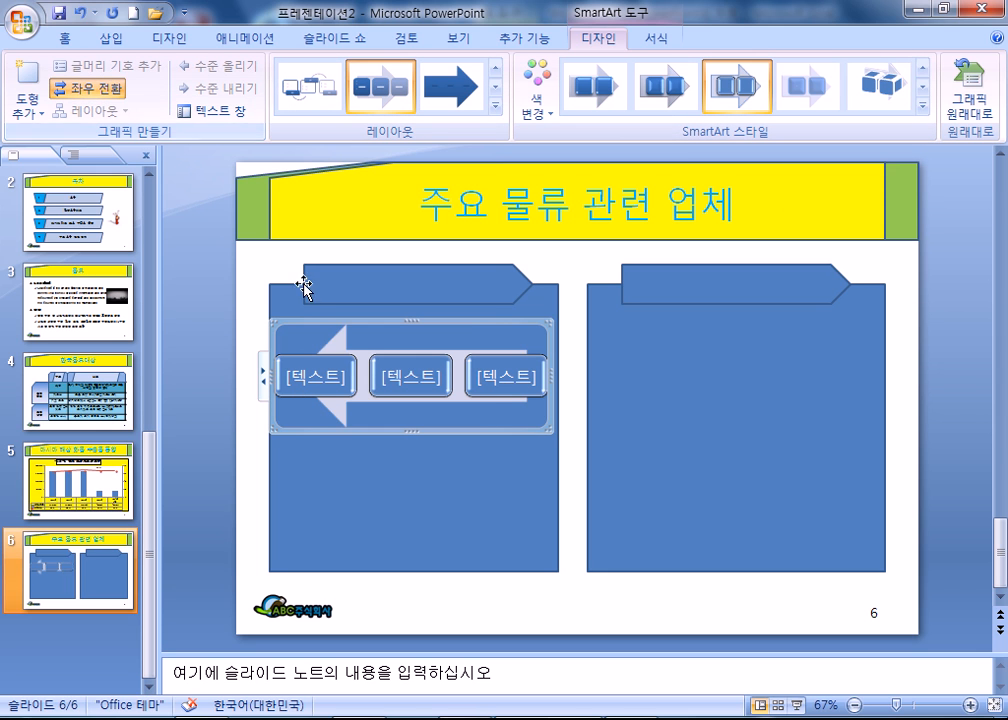
Enter 오크라인 on a single line in the first box of the arrow SmartArt
click(316, 376)
text(오크)
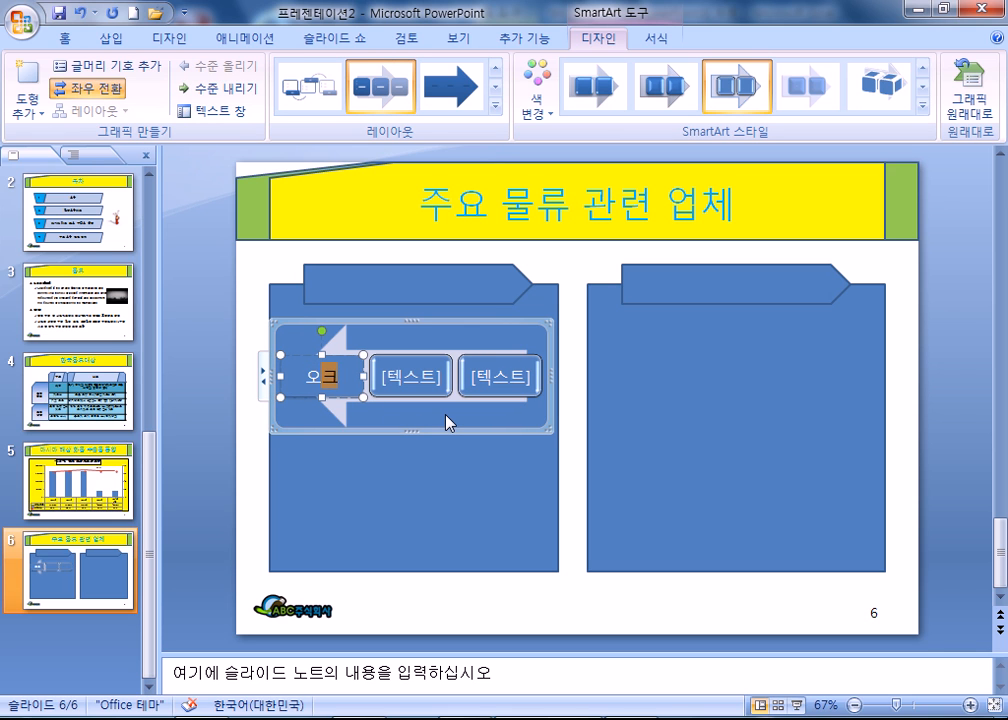
key(Return)
text(리)
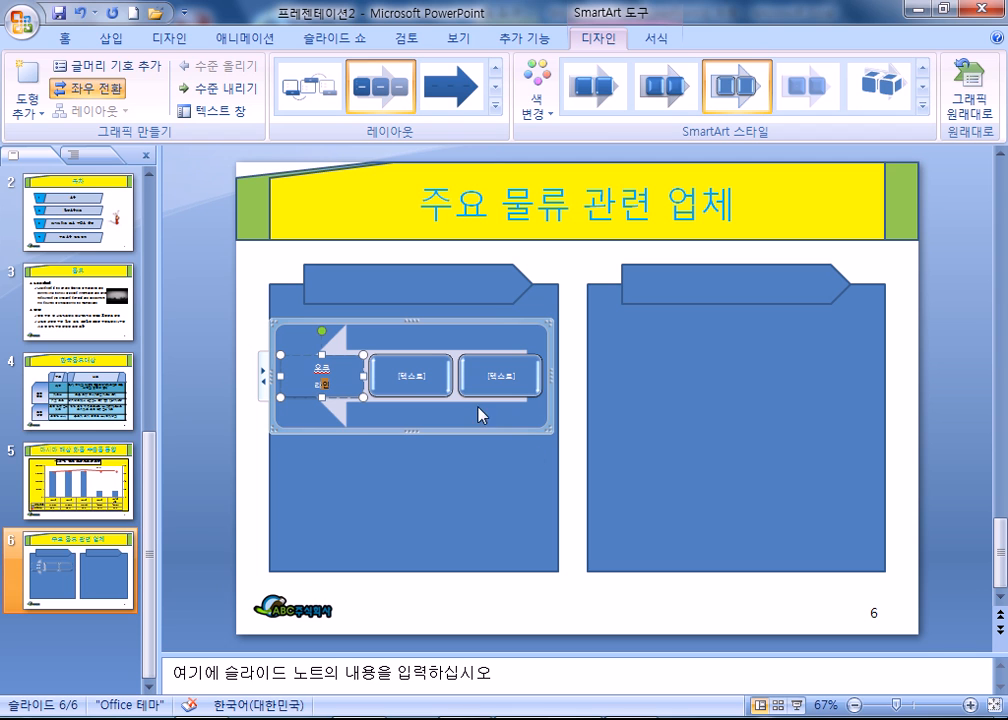
click(363, 376)
click(357, 377)
key(BackSpace)
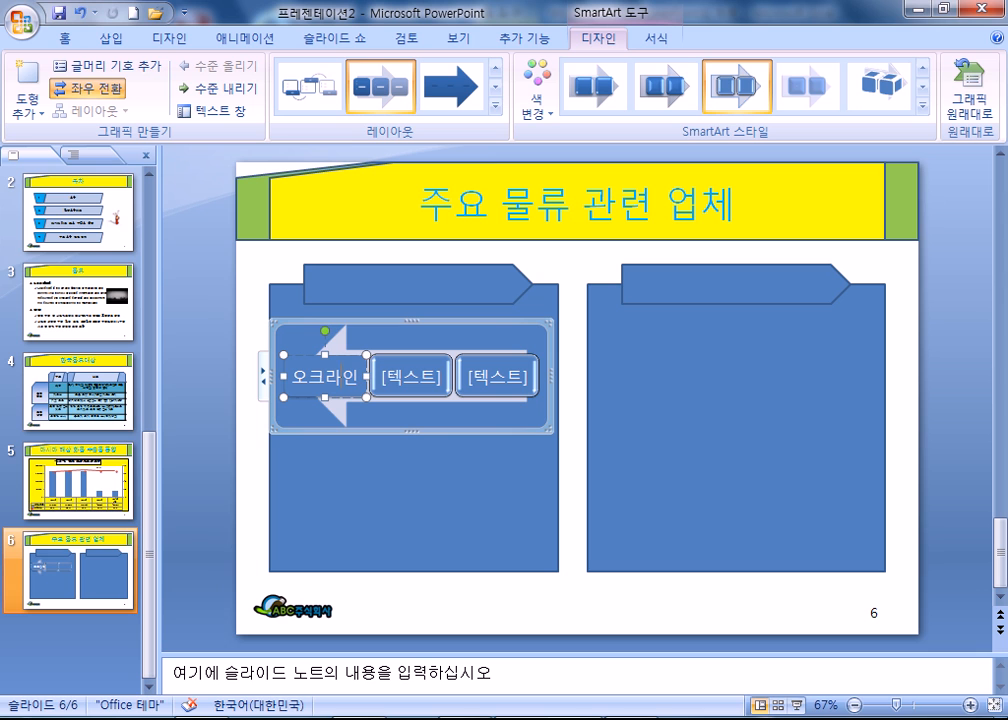
Enter 엠스틸 in the middle box of the arrow SmartArt
click(411, 376)
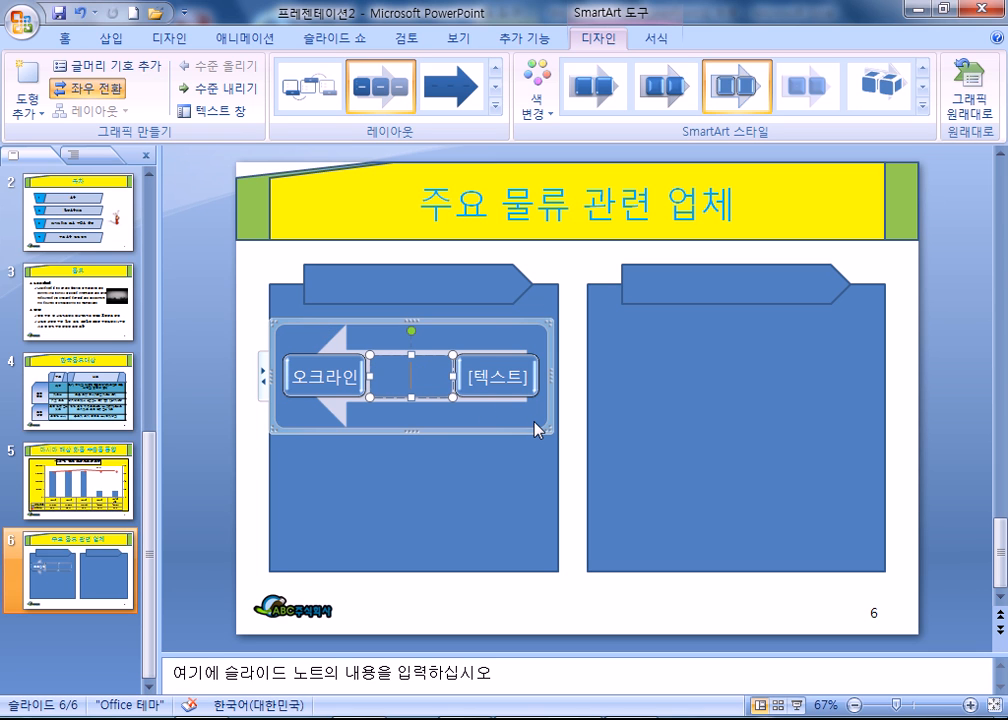
text(엡스틸)
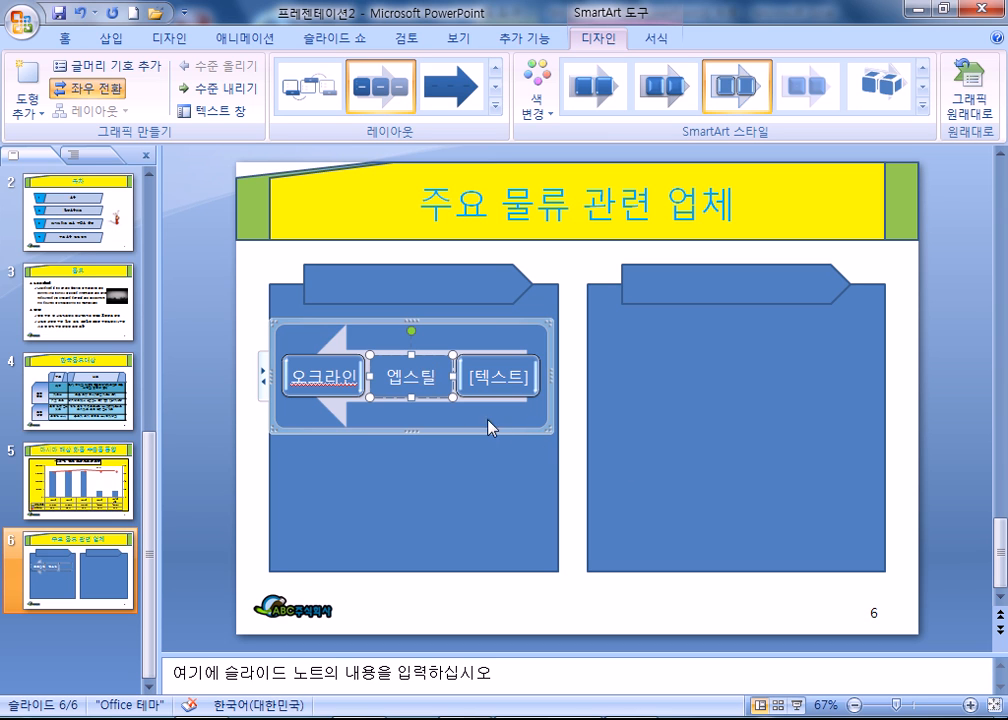
click(397, 384)
key(BackSpace)
text(ㅇ)
Enter MH건설 in the last box of the arrow SmartArt
click(526, 381)
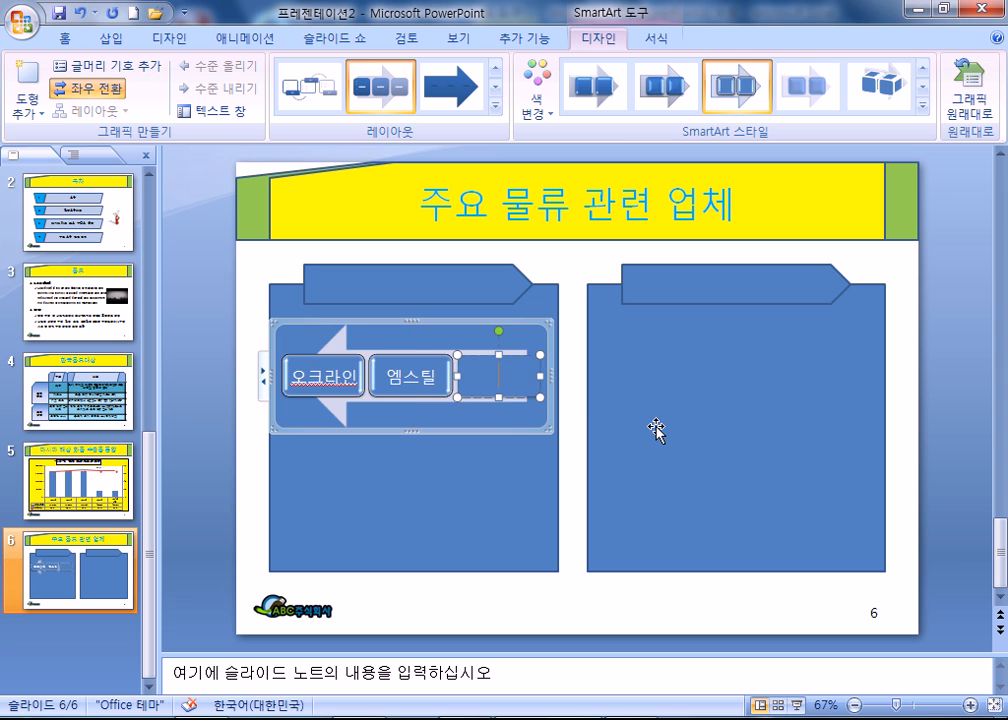
text(MH)
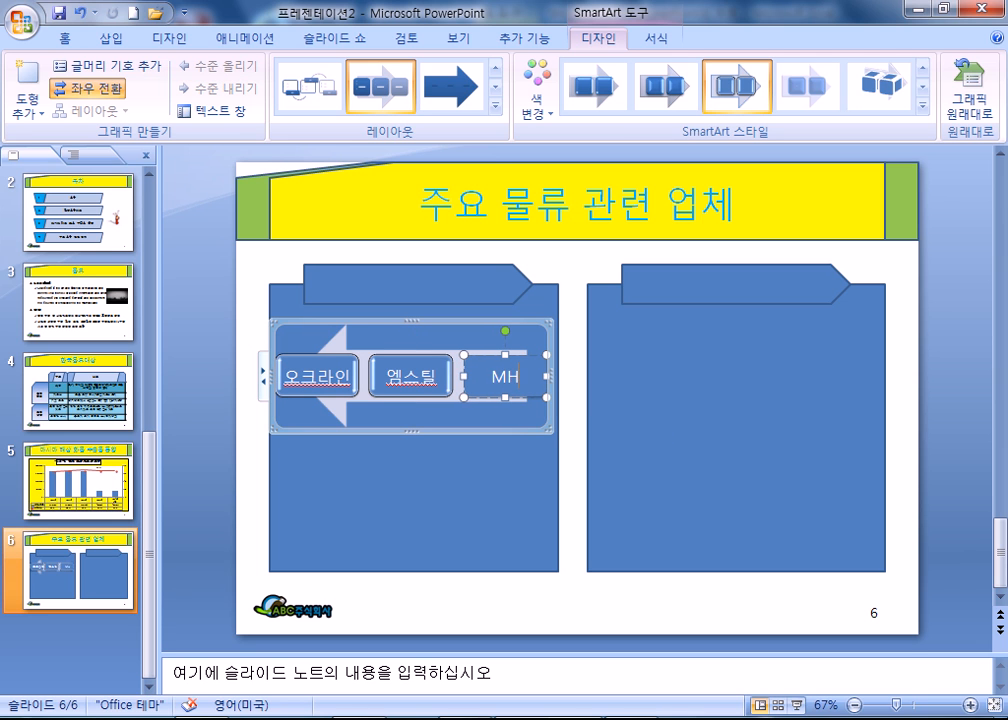
key(Hangul)
text(건설)
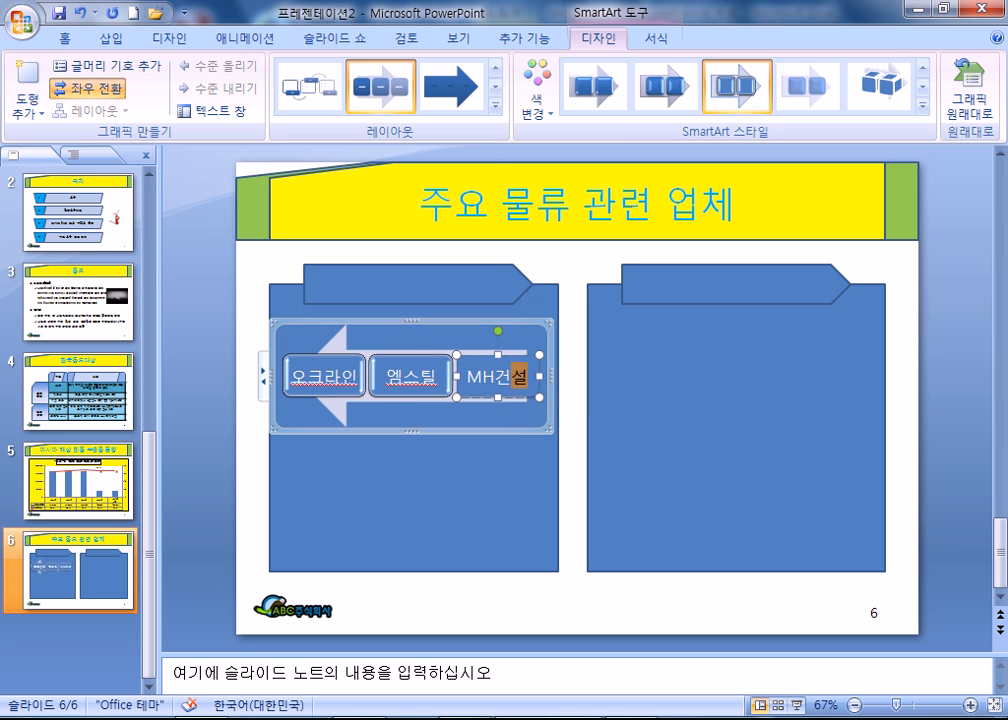
key(Hangul)
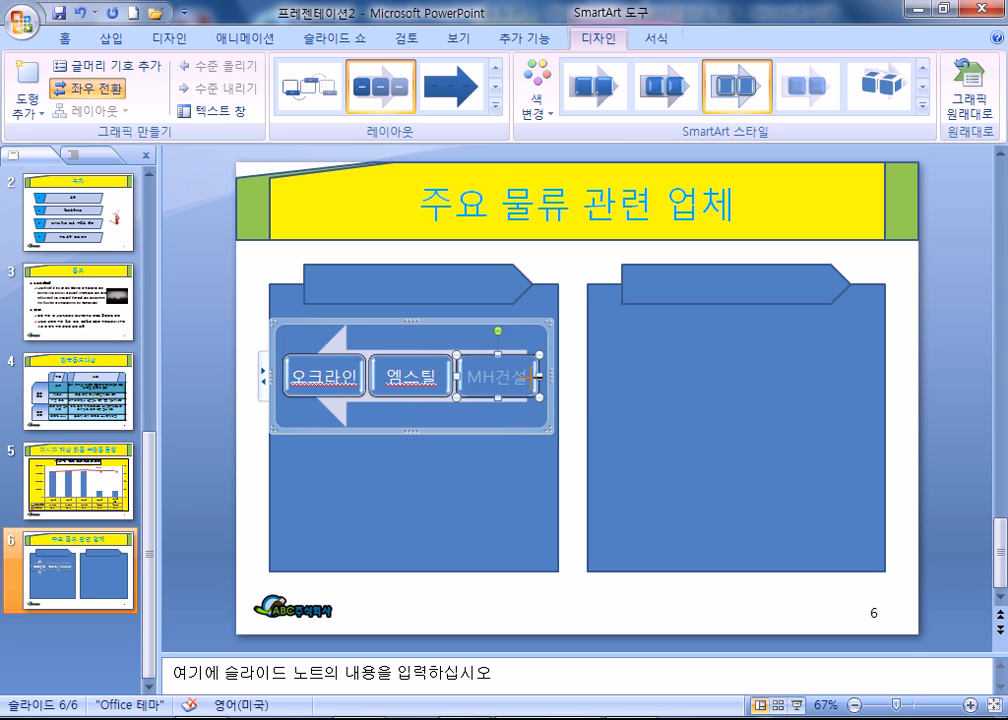
click(548, 400)
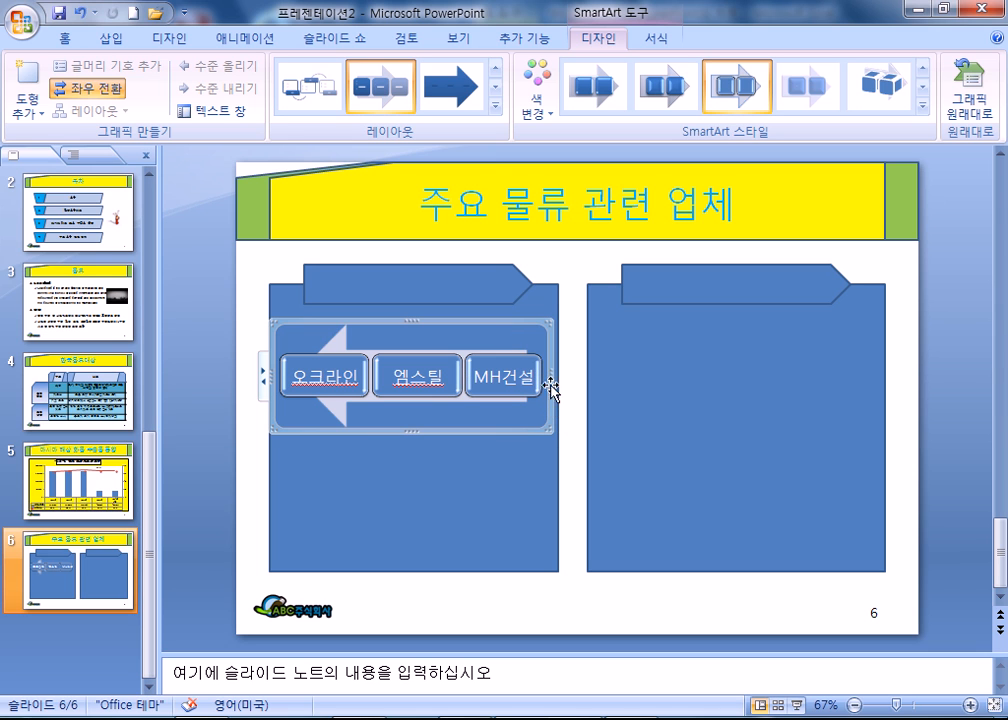
Narrow the arrow SmartArt slightly from its right edge and increase its height slightly from its lower edge
drag(548, 380, 533, 378)
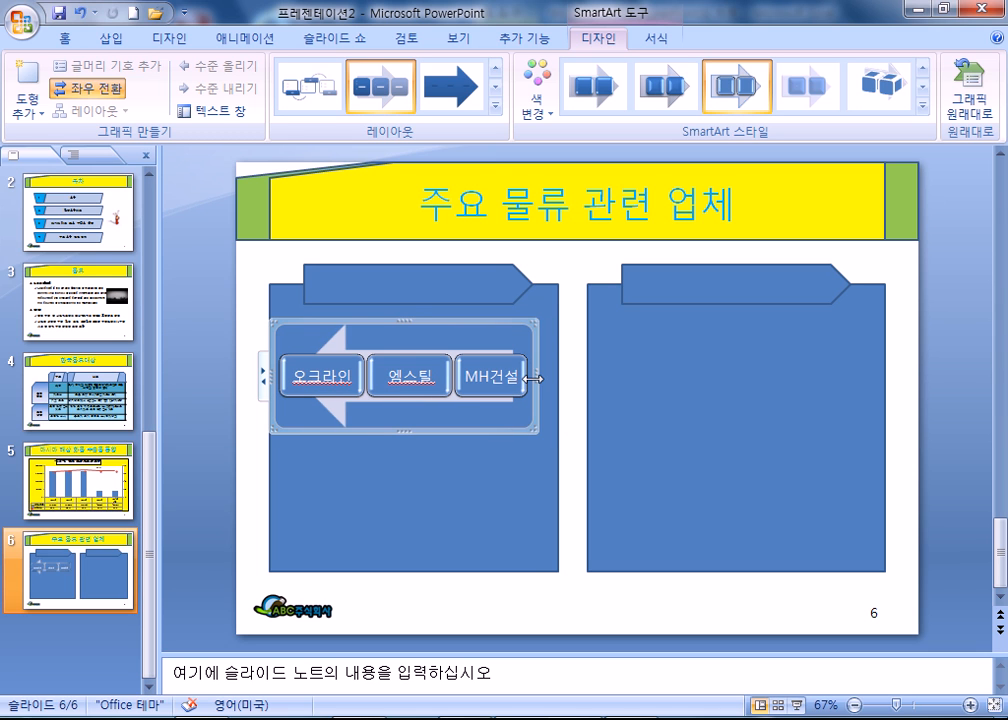
click(318, 376)
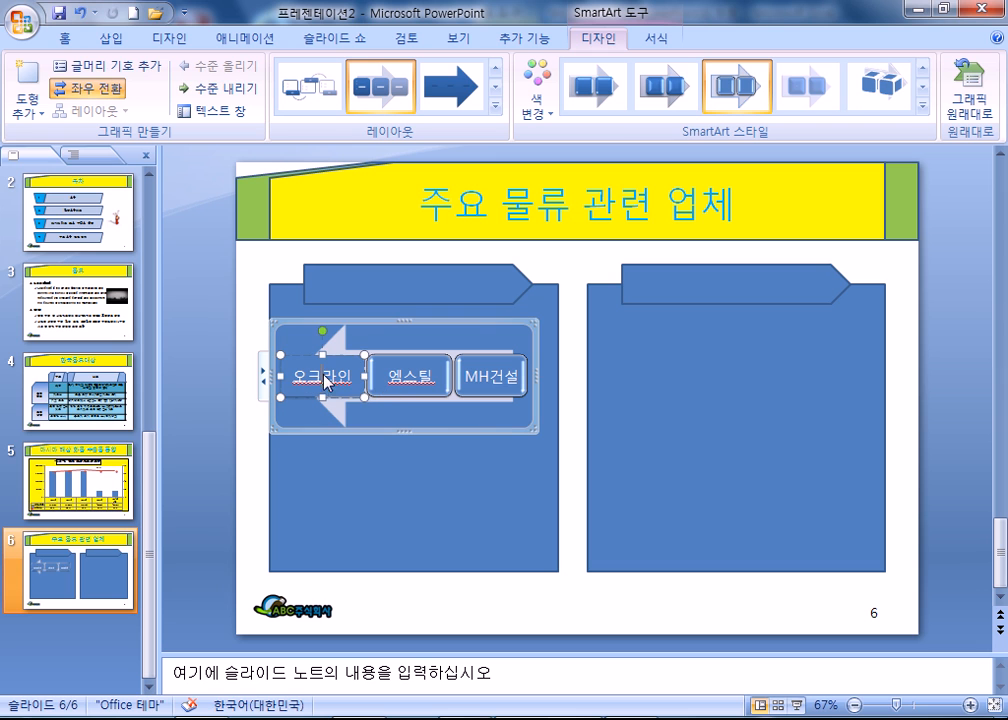
drag(403, 433, 386, 445)
Try to split 오크라인 into two lines, 오크 and 라인, within its box
click(324, 386)
key(Return)
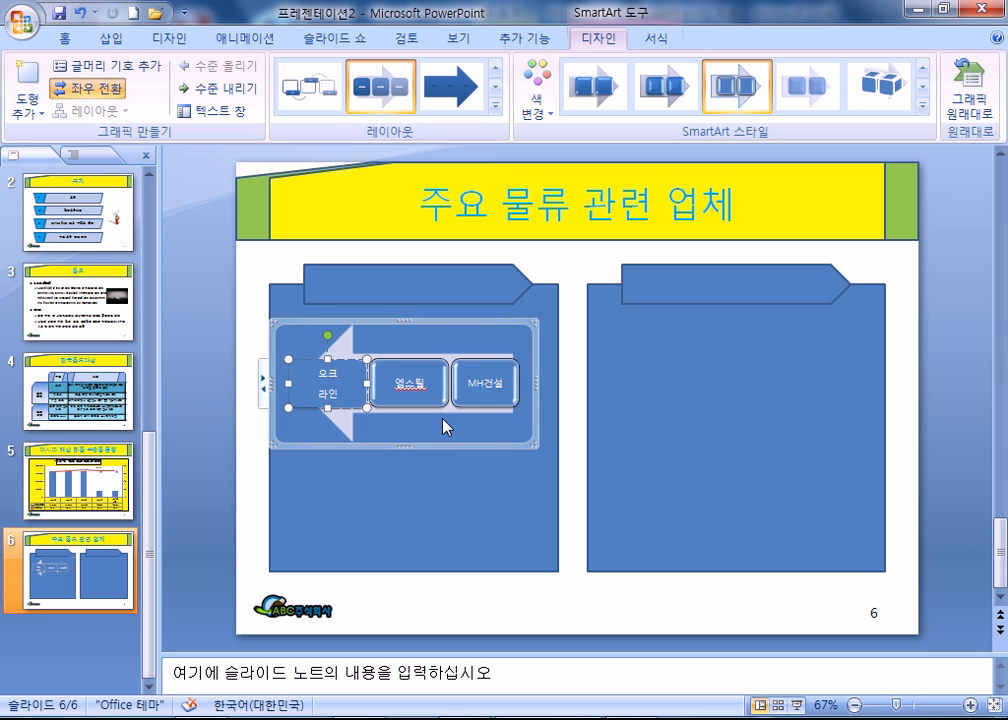
key(BackSpace)
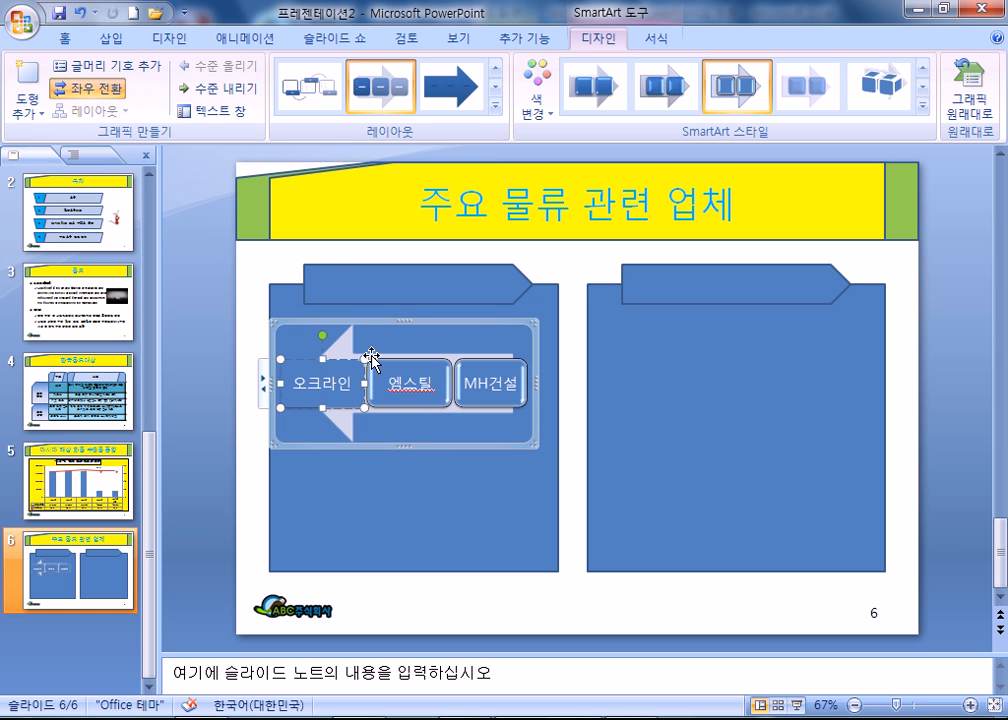
Examine the text box layout and margin settings of the SmartArt and its 오크라인 box, and the graphic's design options
click(403, 318)
right_click(404, 322)
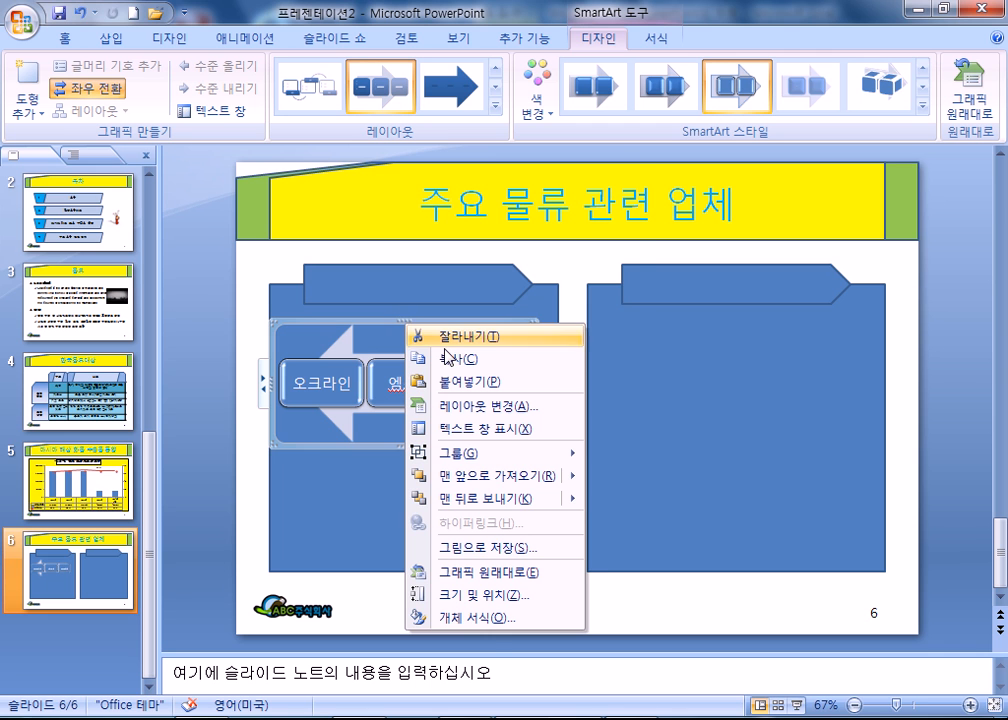
click(450, 614)
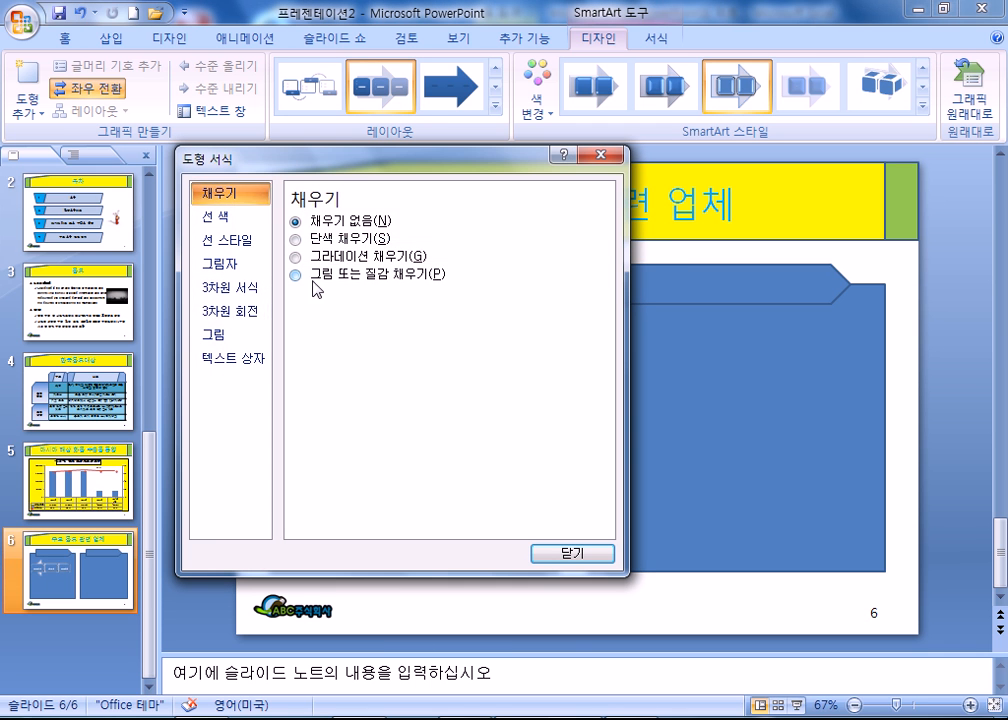
click(232, 358)
drag(443, 160, 731, 102)
click(343, 385)
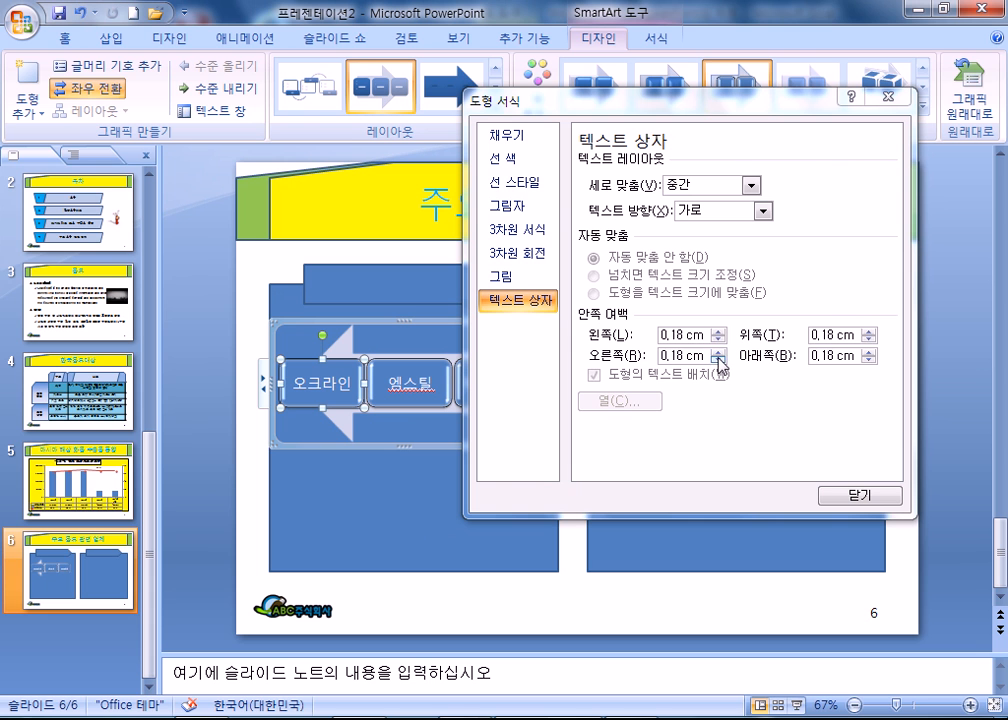
key(Escape)
key(Escape)
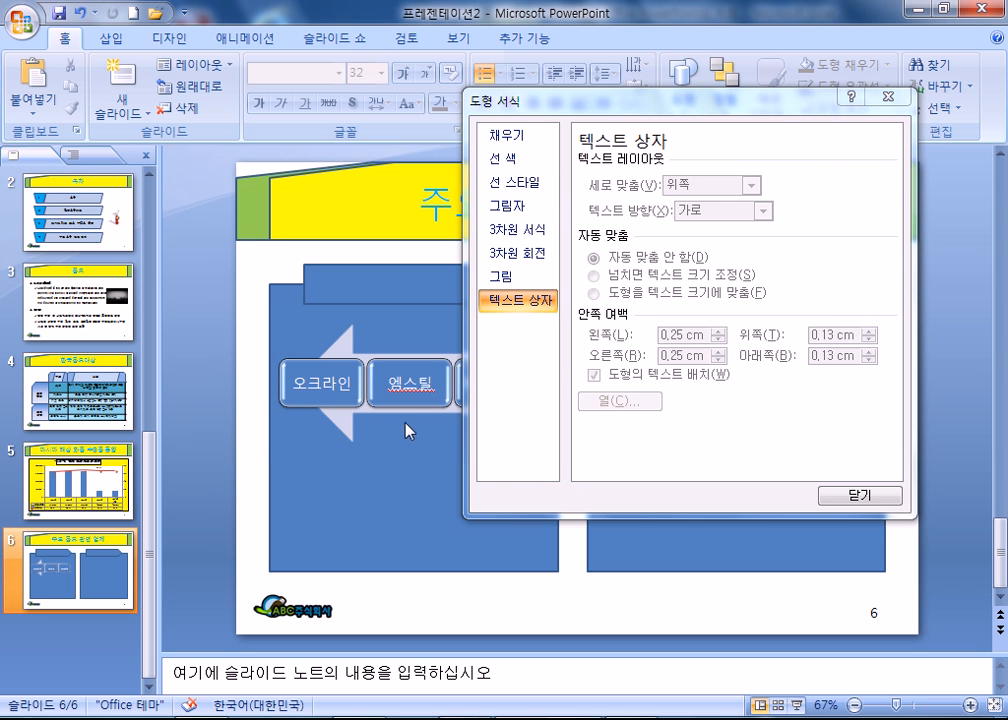
click(893, 500)
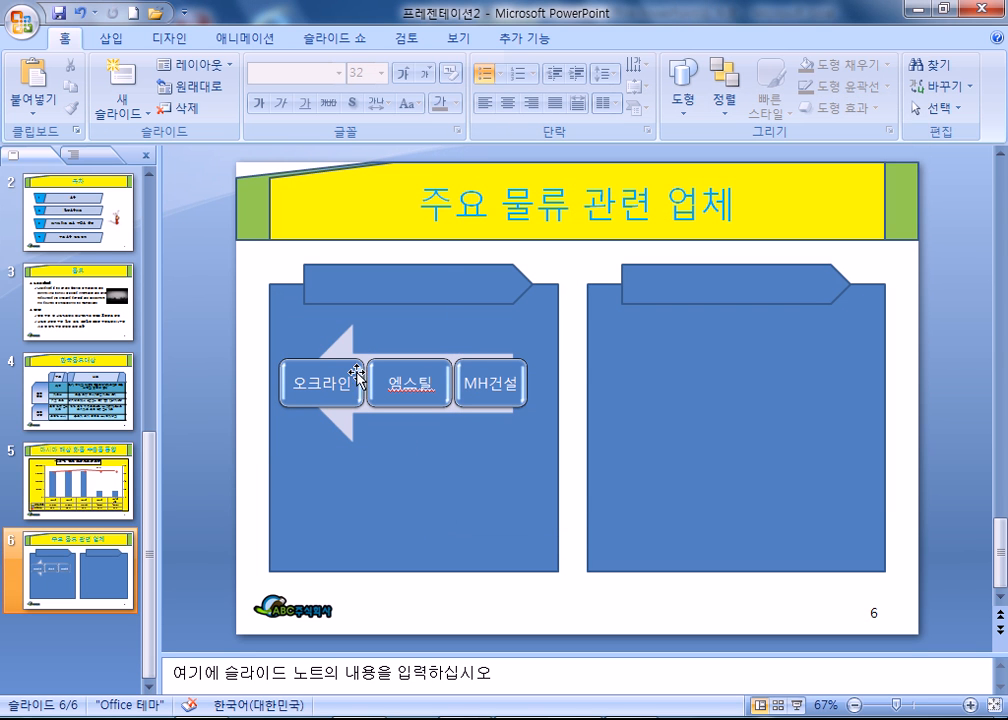
click(412, 357)
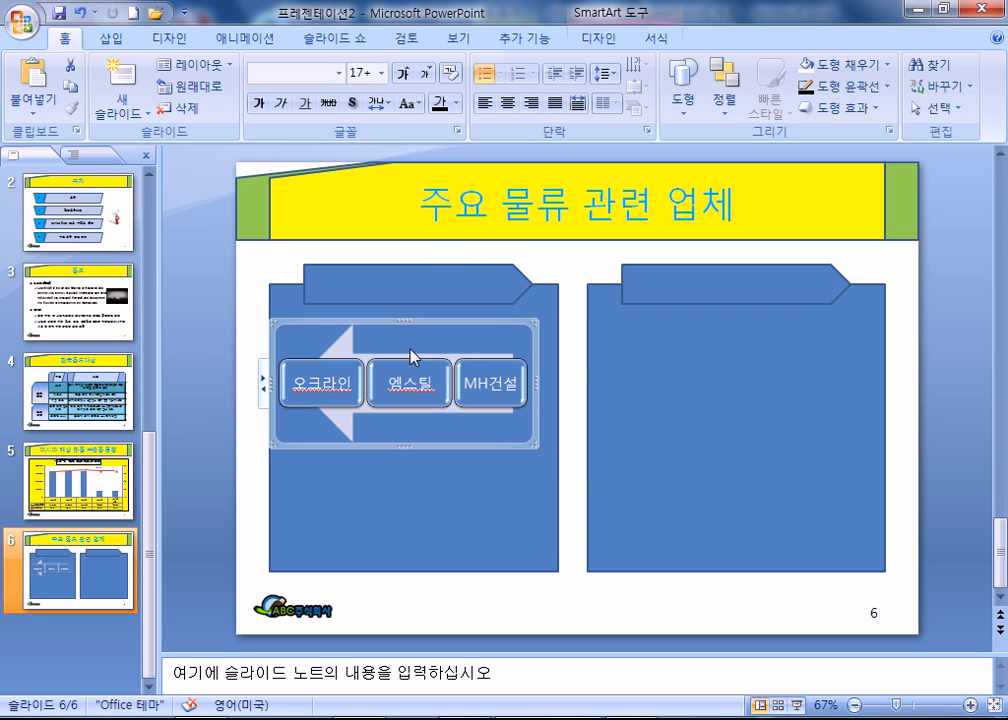
click(655, 39)
click(598, 39)
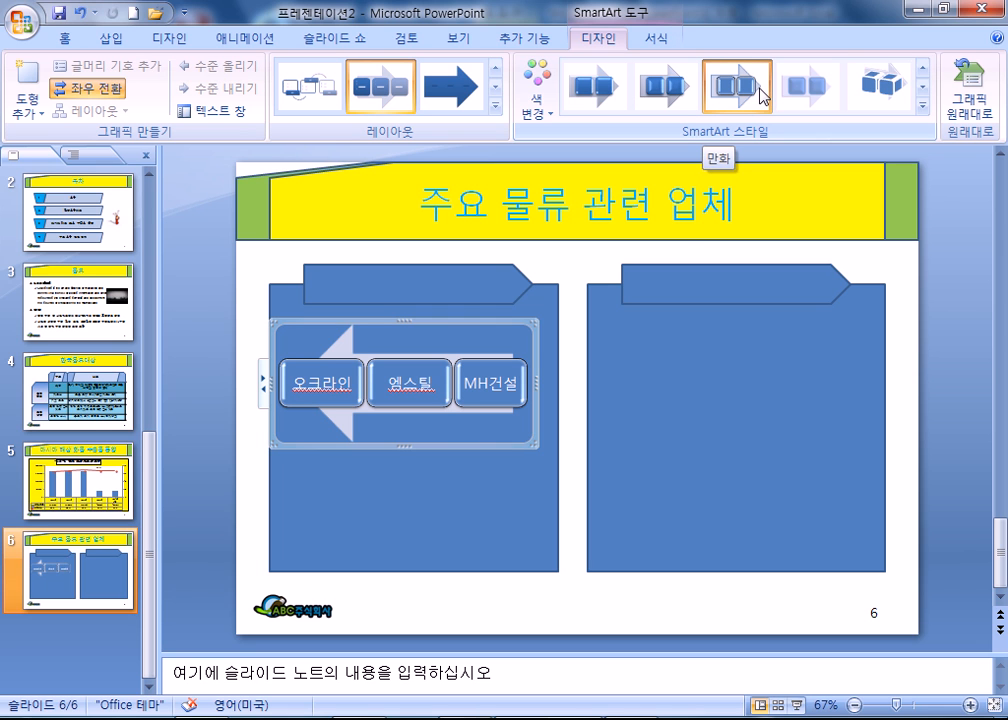
Fill the large left rectangle behind the arrow SmartArt with the lightest lavender-blue theme tint
click(495, 496)
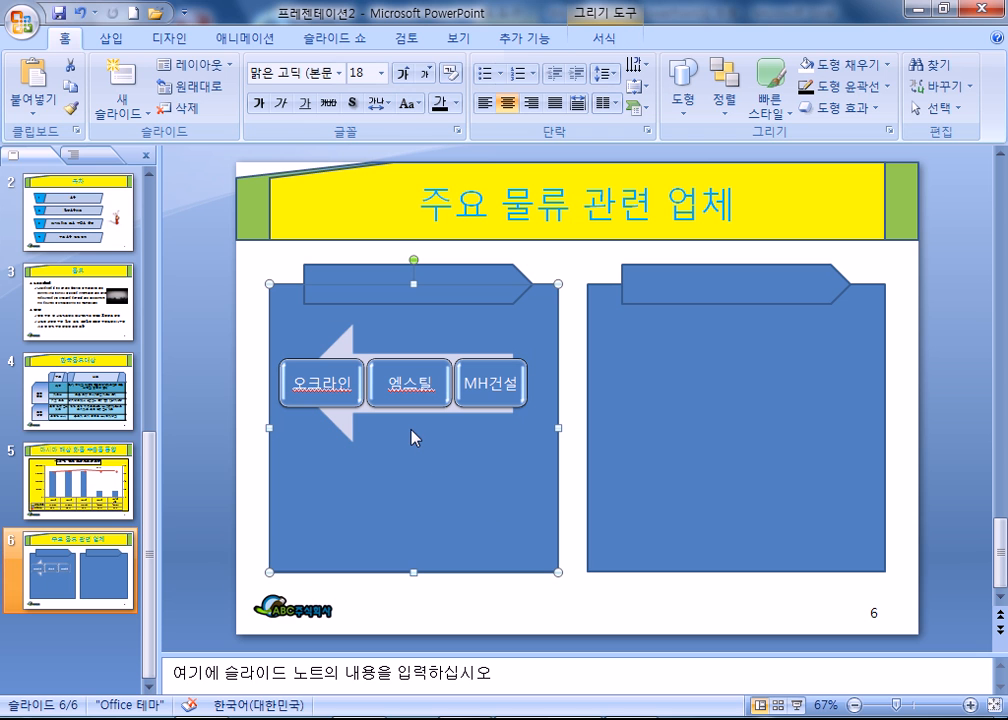
double_click(430, 486)
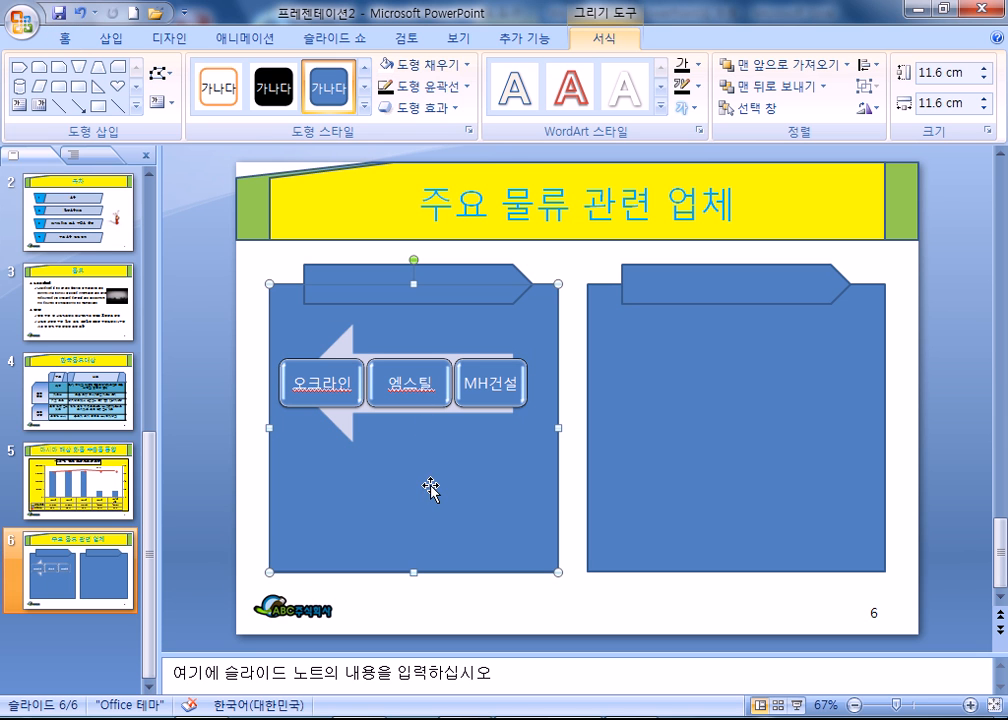
click(466, 64)
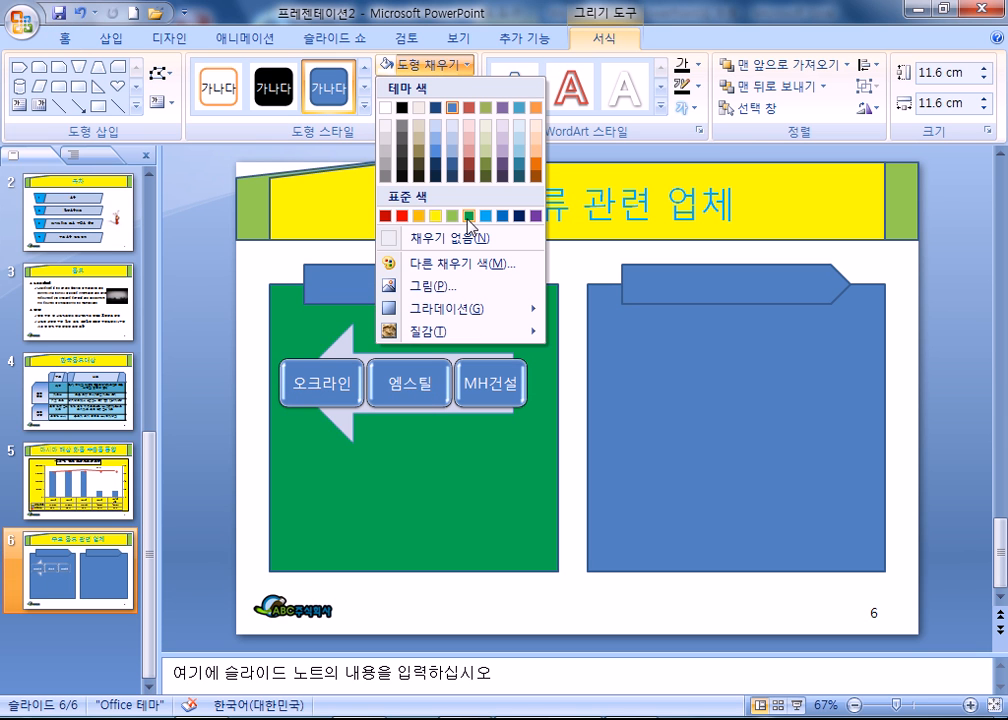
click(453, 131)
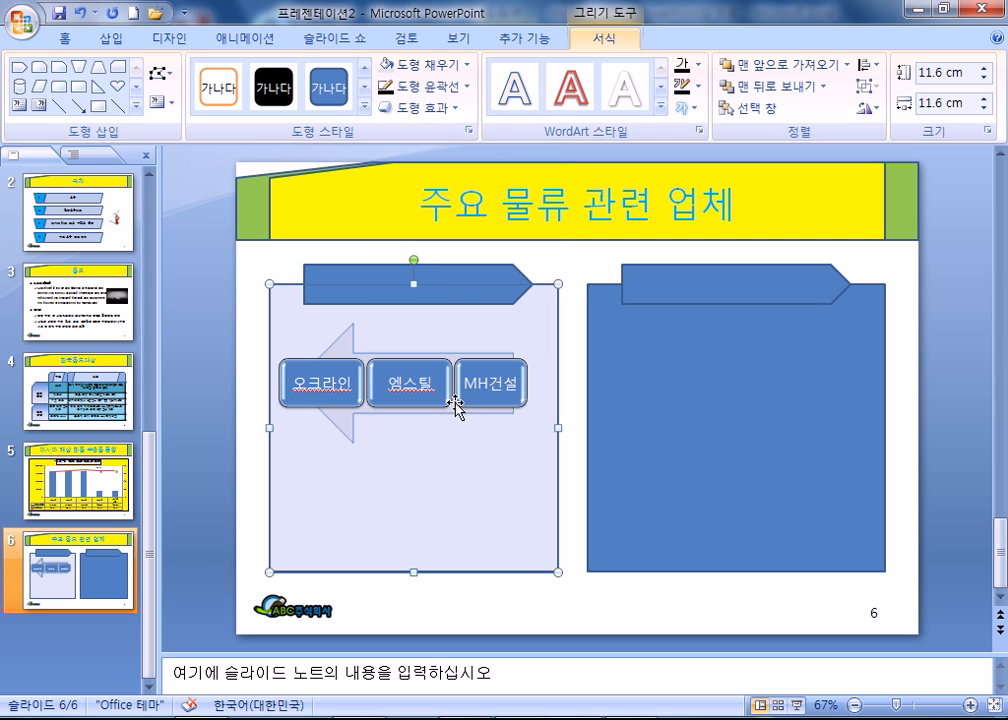
Narrow the arrow SmartArt slightly from its left edge to leave a margin inside the light rectangle
click(308, 416)
drag(268, 380, 282, 384)
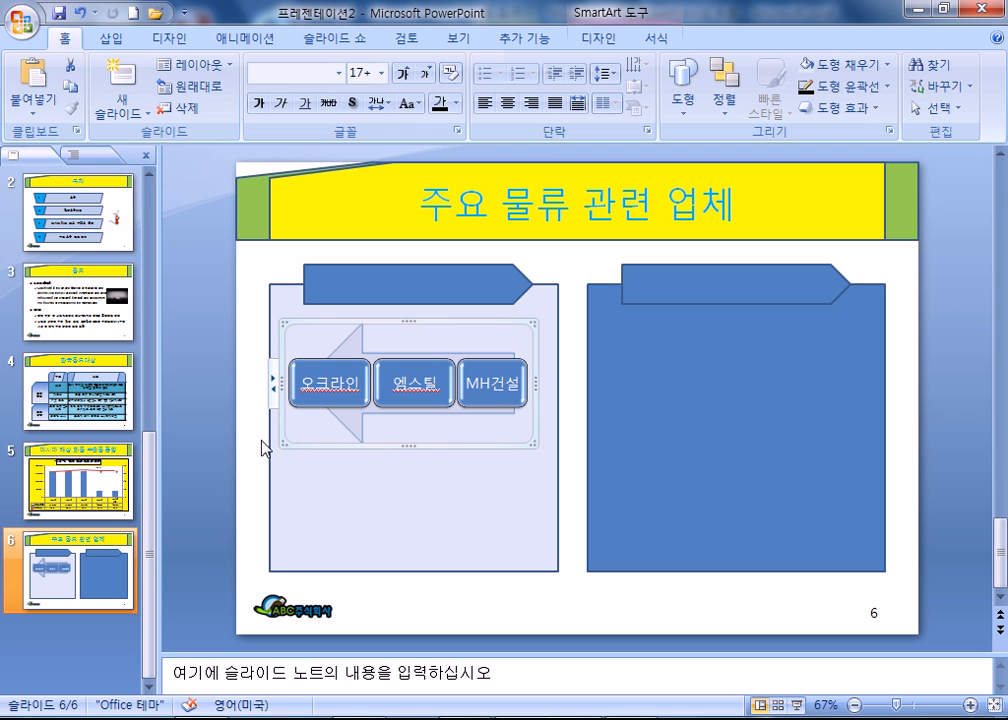
click(315, 395)
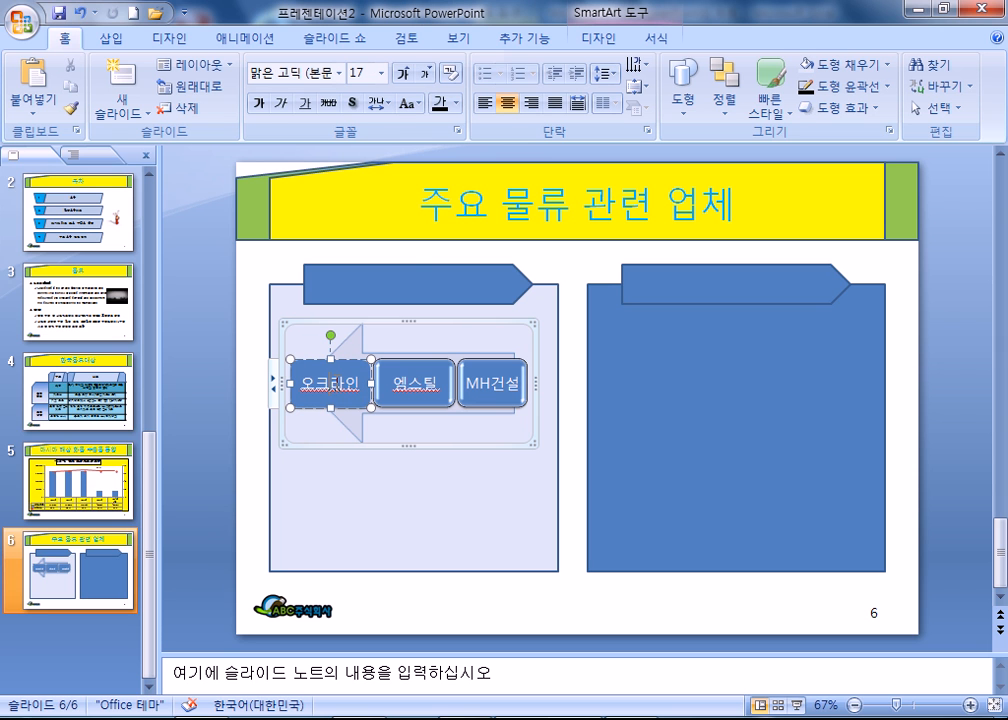
Try making the arrow SmartArt taller from its lower edge
drag(408, 447, 406, 472)
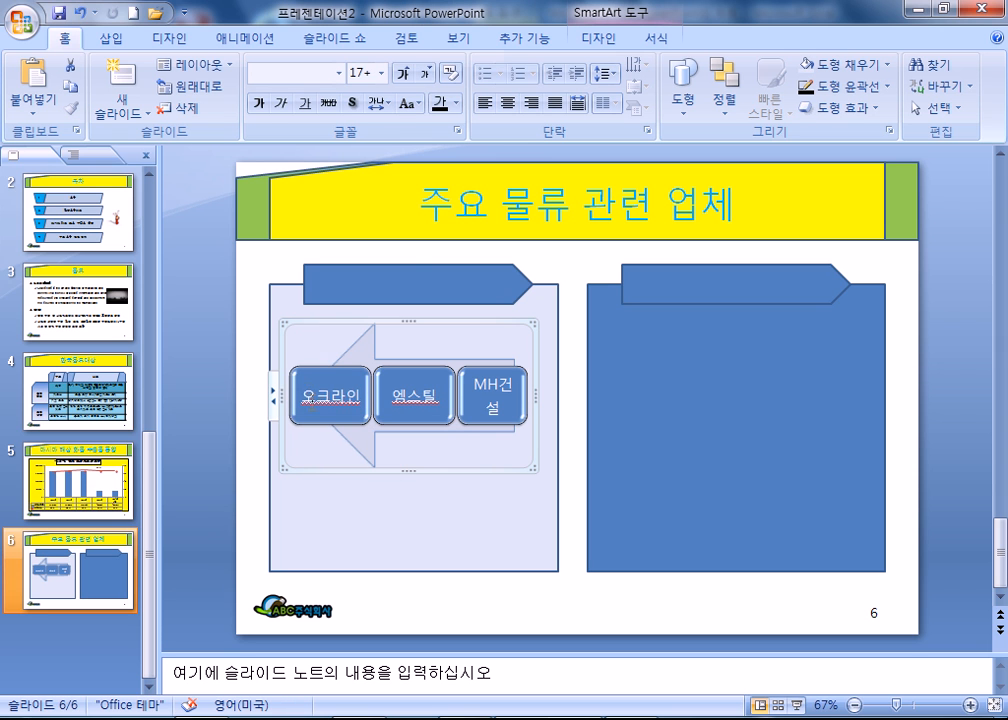
click(331, 393)
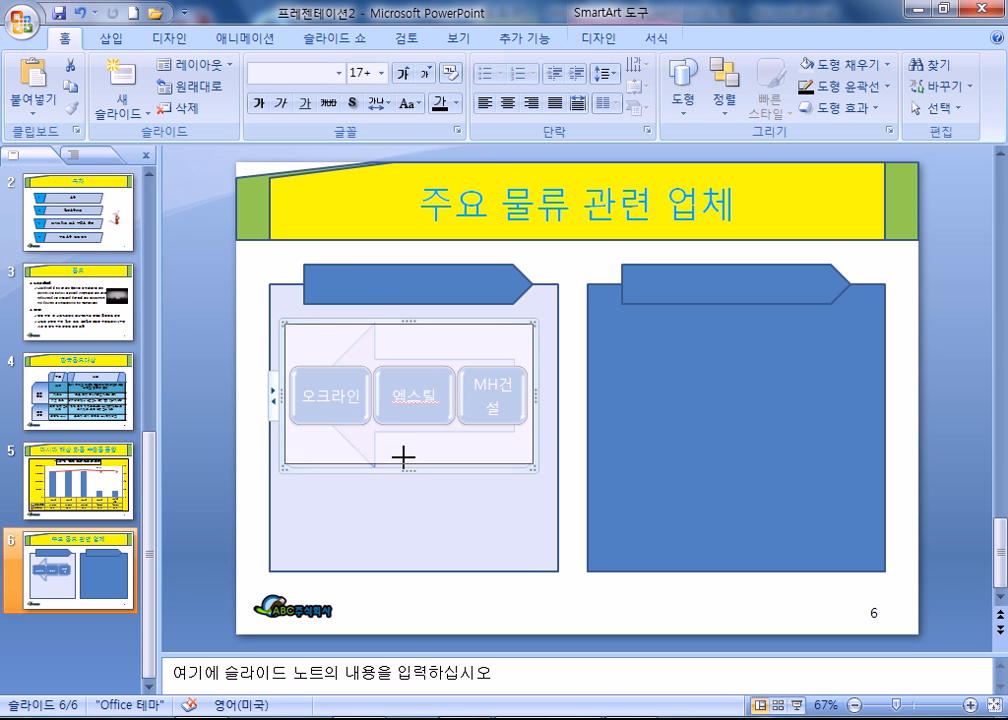
click(204, 505)
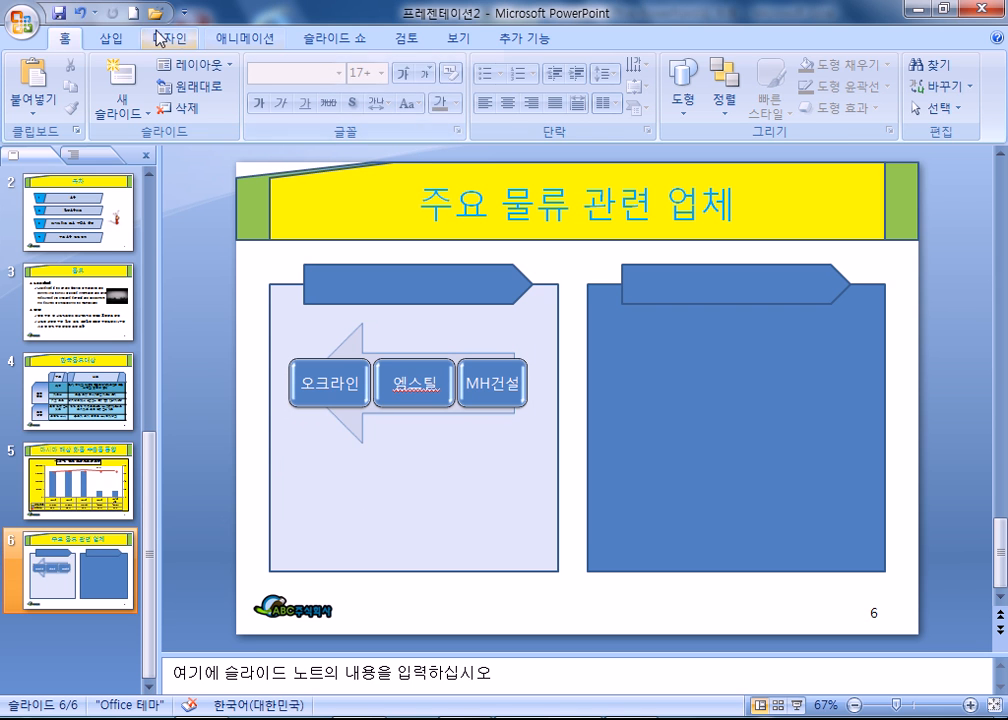
Insert a 세로 글머리 기호 목록형 SmartArt graphic and move it toward the slide's lower right area
click(110, 38)
click(252, 95)
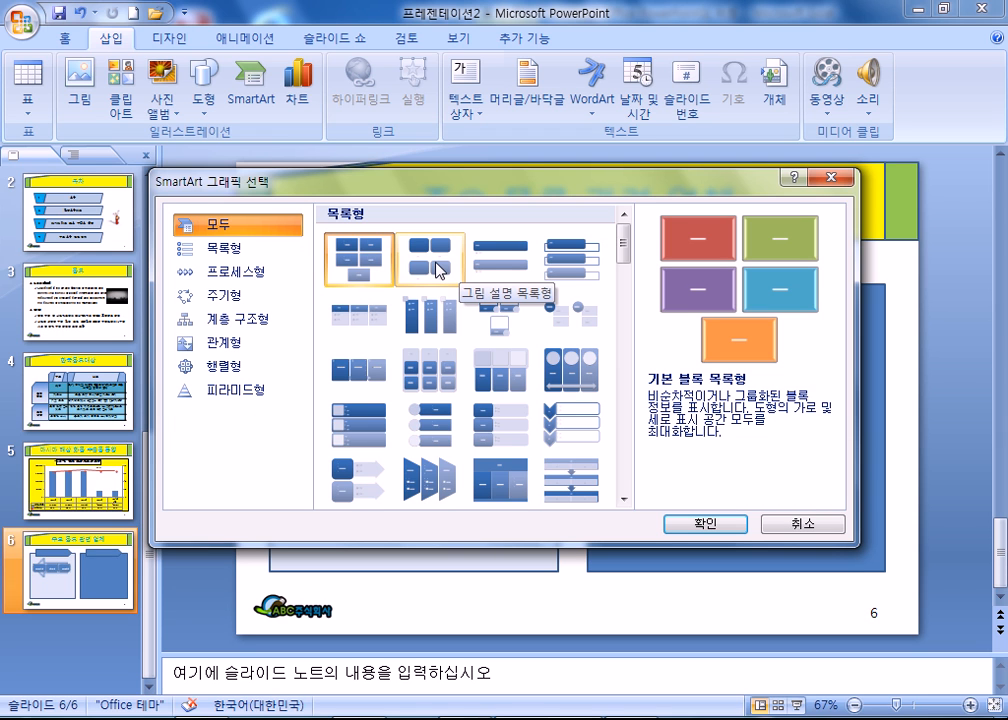
click(505, 280)
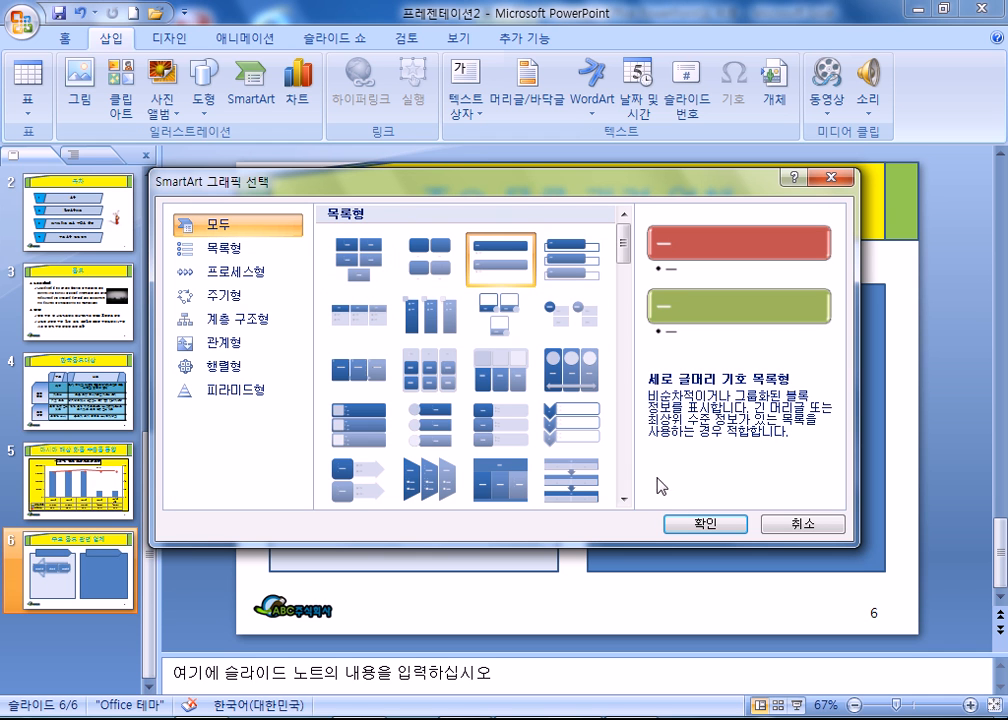
click(692, 528)
drag(648, 250, 794, 317)
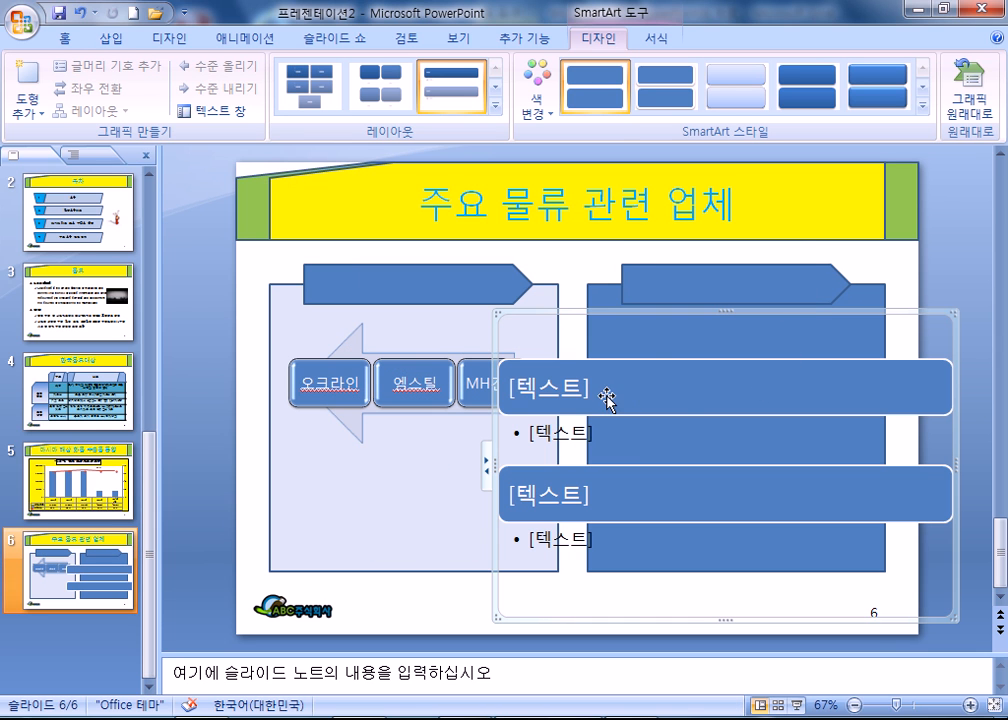
Label the two main bars of the new list SmartArt 프롤로지스트 and 이미종합물류
click(551, 398)
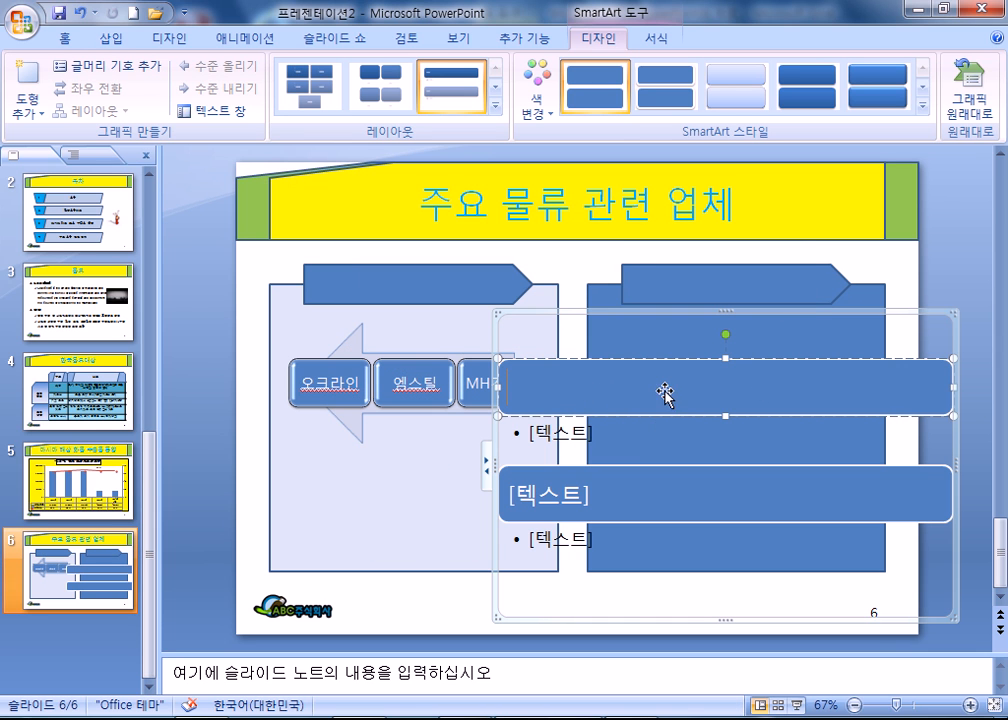
click(670, 392)
click(570, 388)
text(프롤로지)
text(습)
text(트)
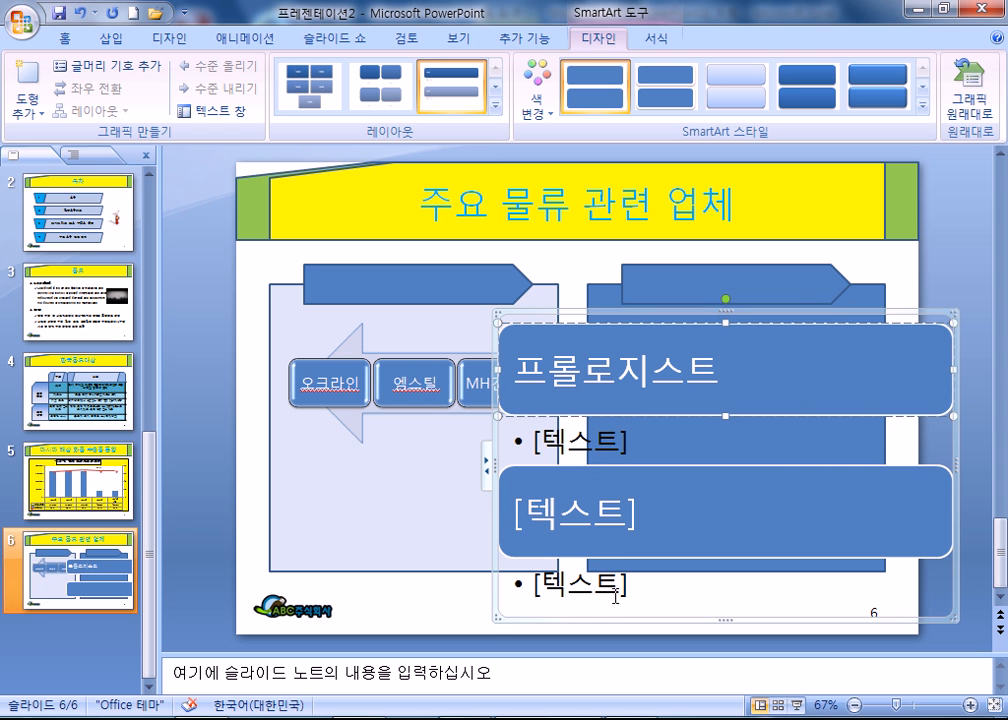
click(737, 518)
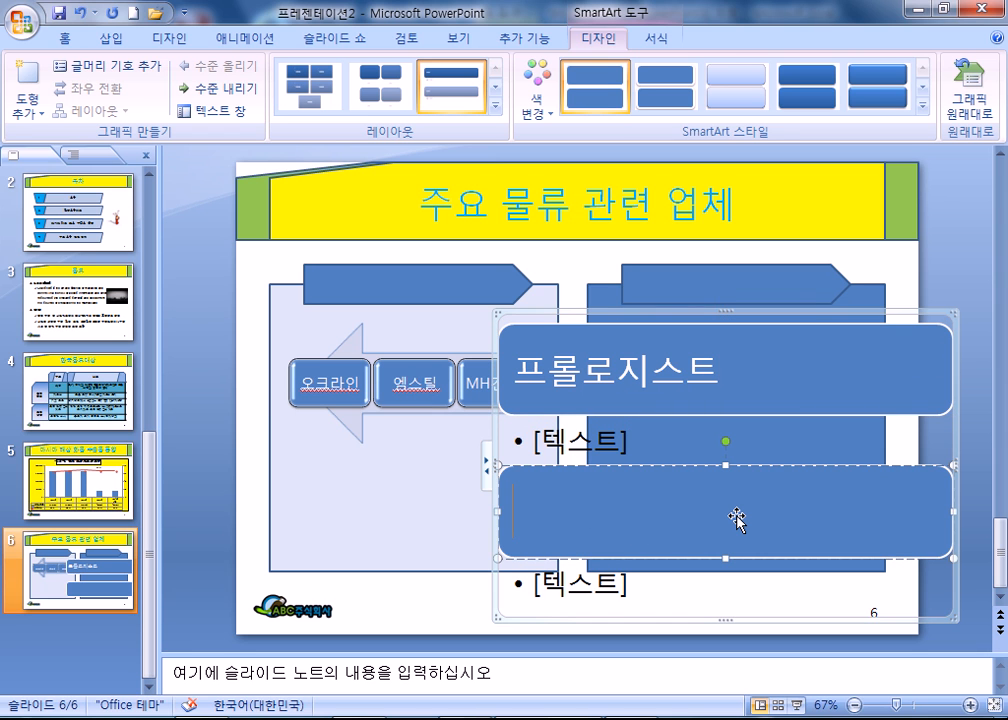
text(이미종합ㅁ)
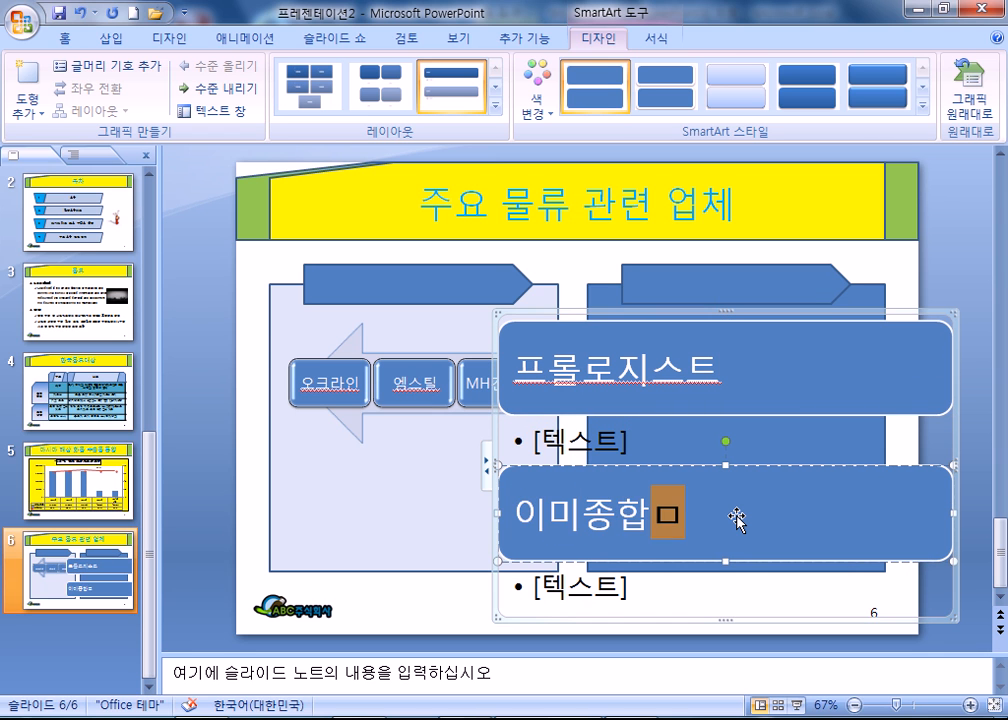
text(물류)
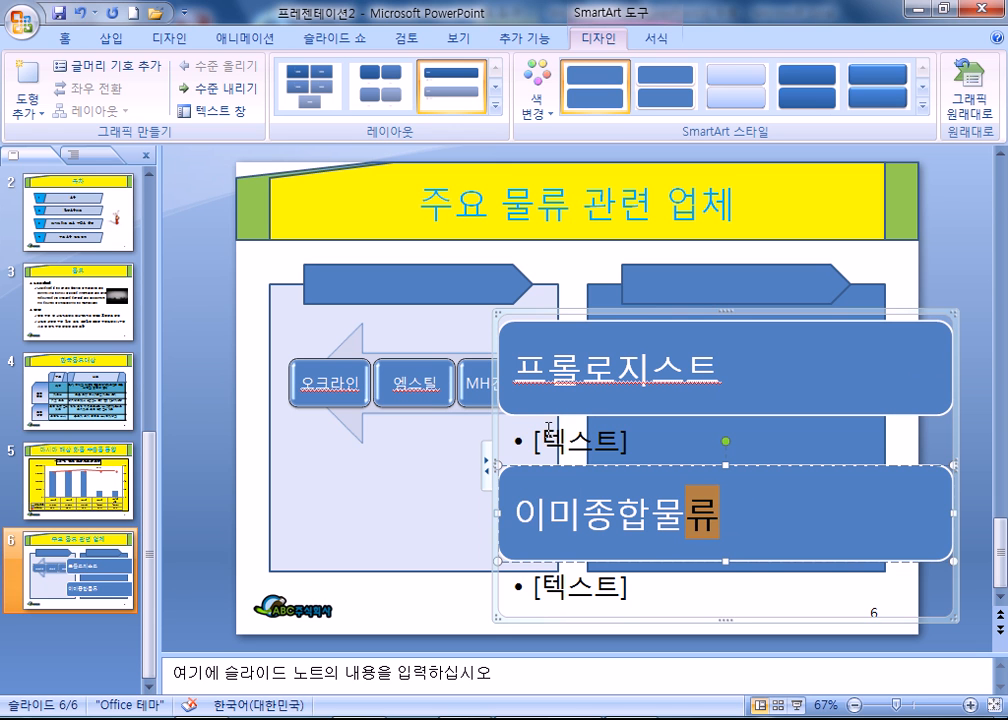
click(549, 432)
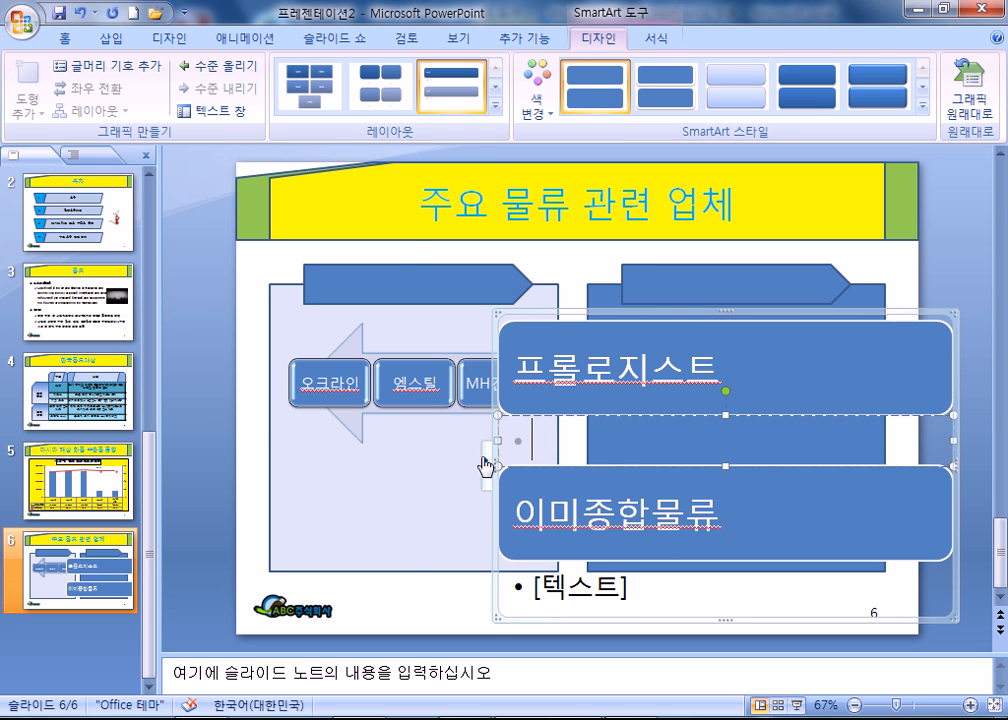
Shrink the list SmartArt and place it below the arrow graphic inside the light lavender rectangle
click(522, 470)
click(736, 322)
drag(718, 316, 724, 468)
drag(943, 621, 517, 549)
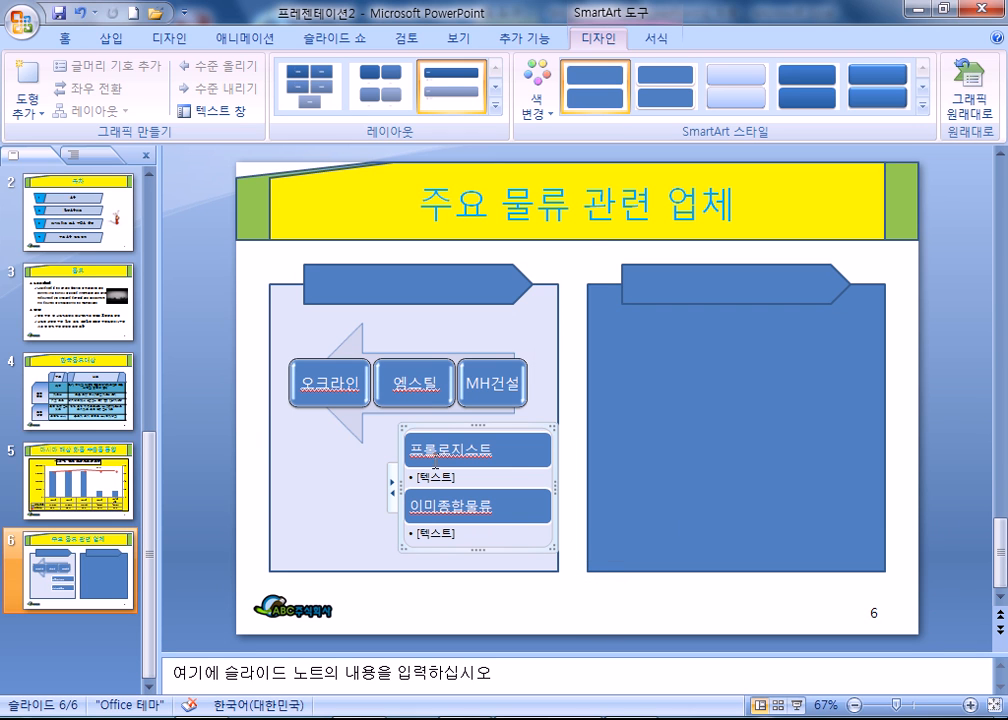
Center the list SmartArt's text and change its layout to stacked bars overlapping outlined white boxes
click(66, 37)
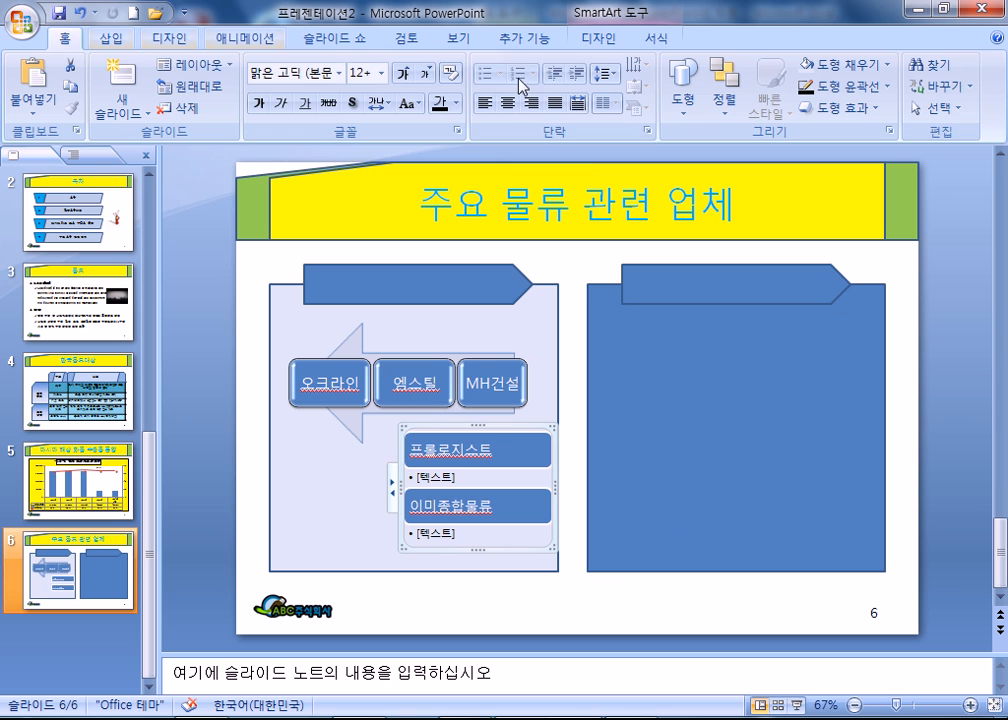
click(509, 112)
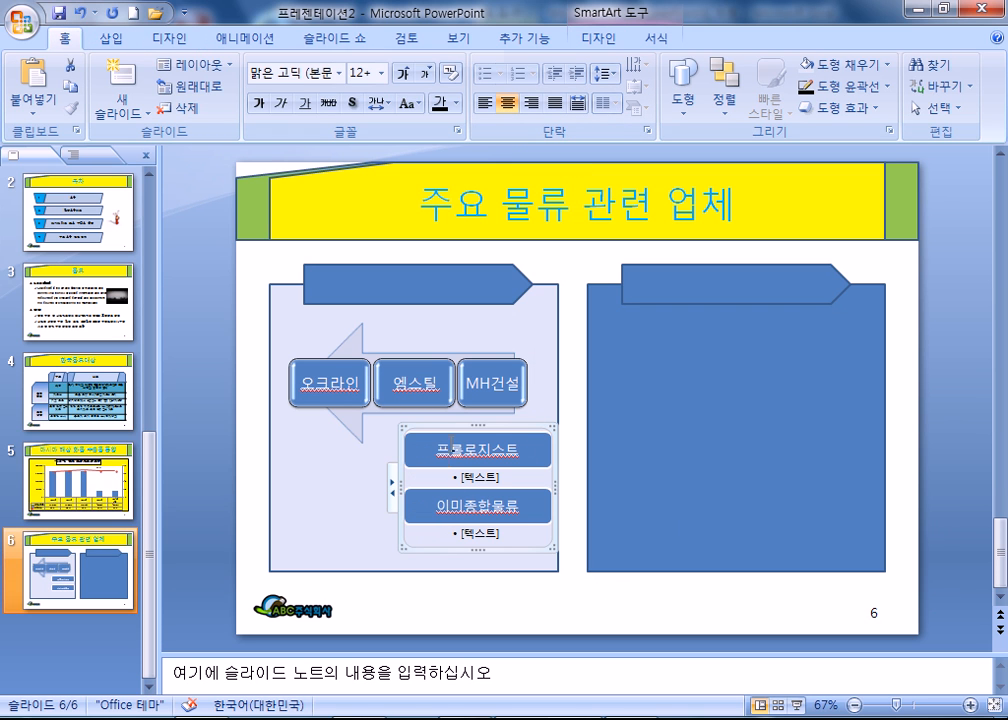
click(598, 42)
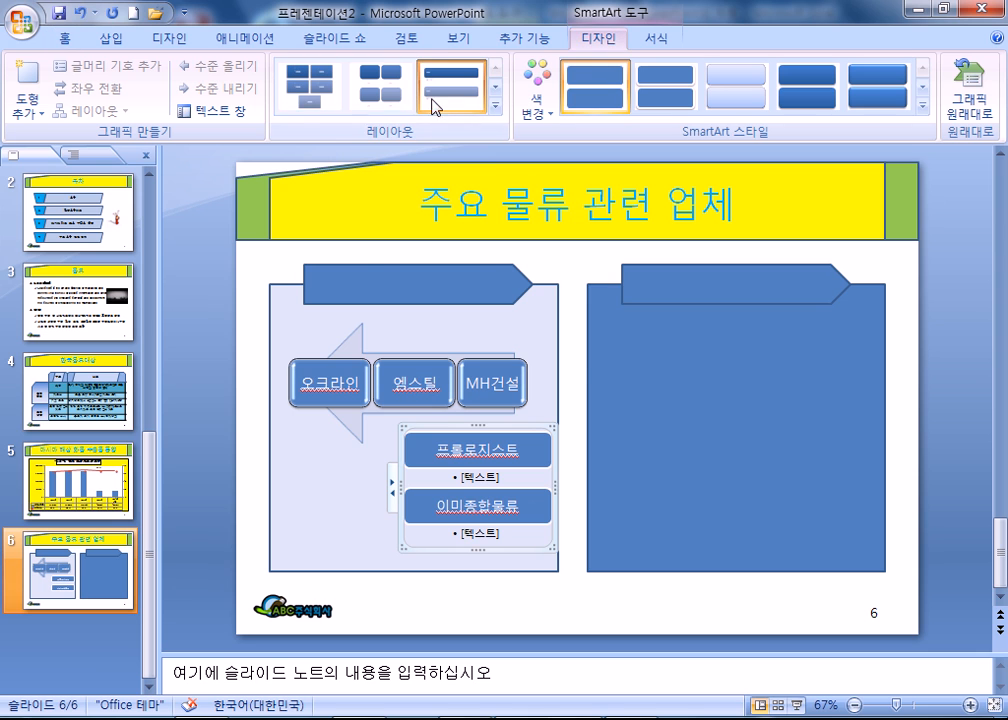
click(495, 107)
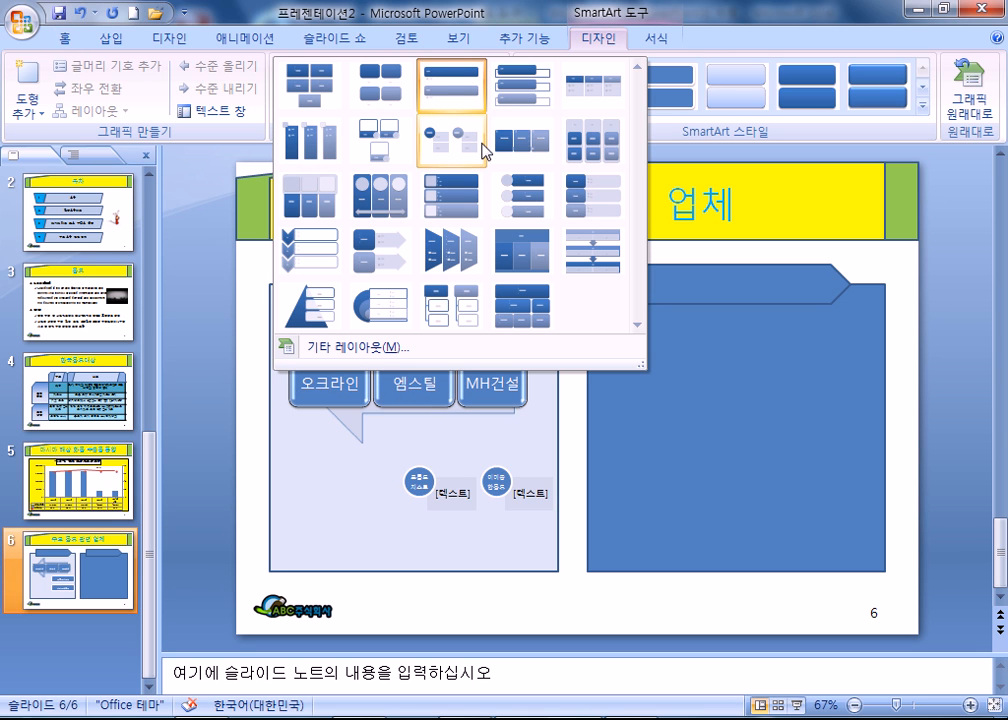
click(525, 85)
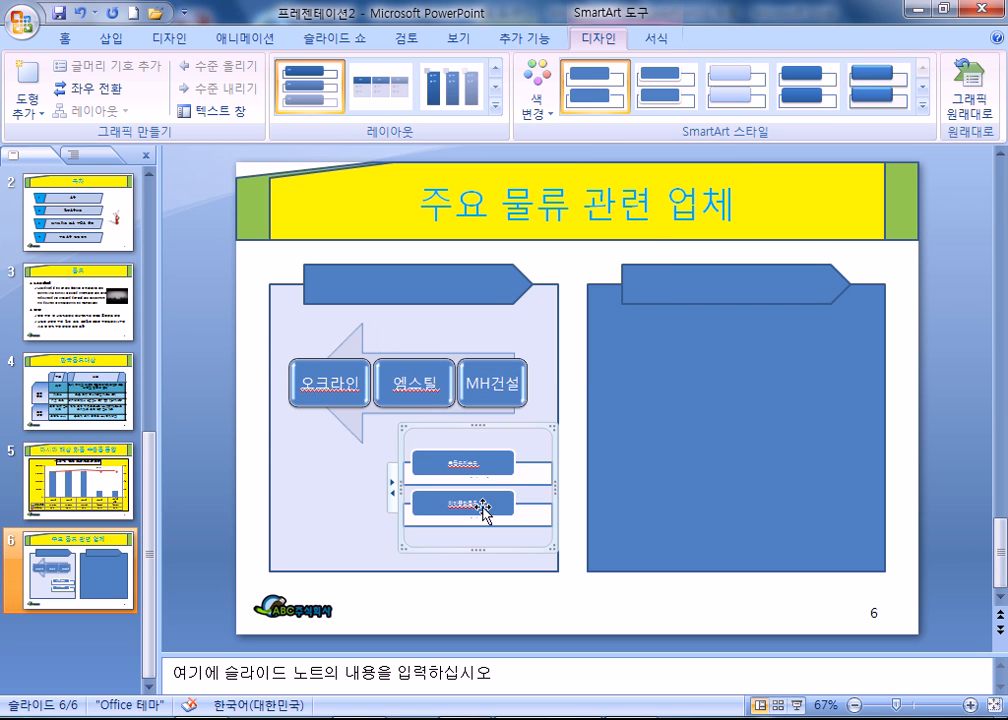
Widen the 프롤로지스트 and 이미종합물류 bars, leaving part of each white box exposed at its right end
click(517, 469)
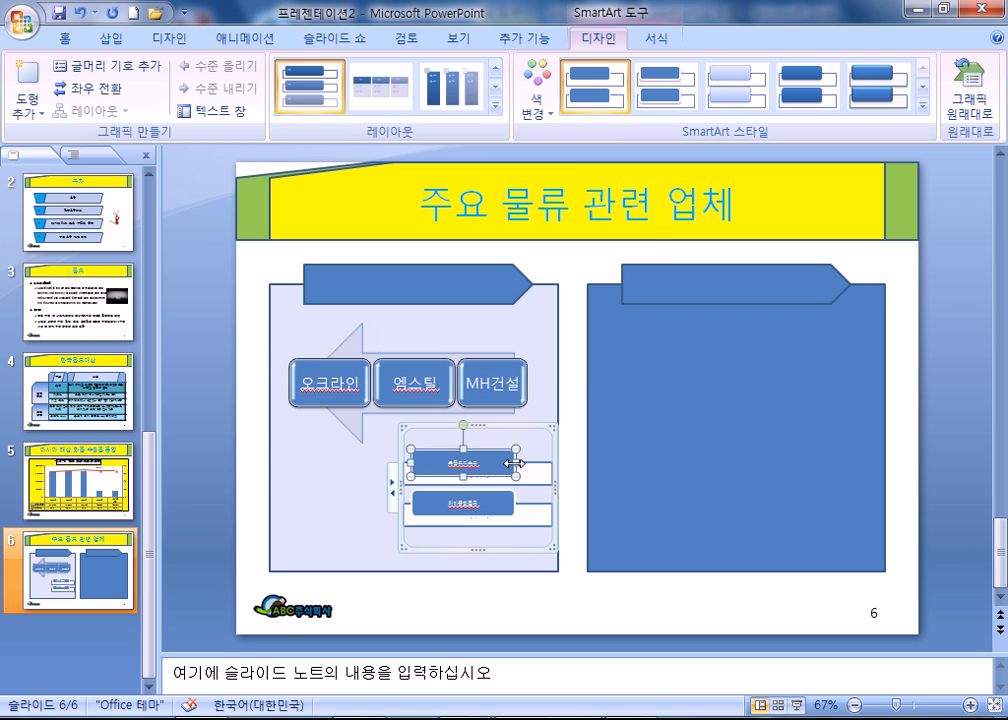
drag(515, 465, 539, 466)
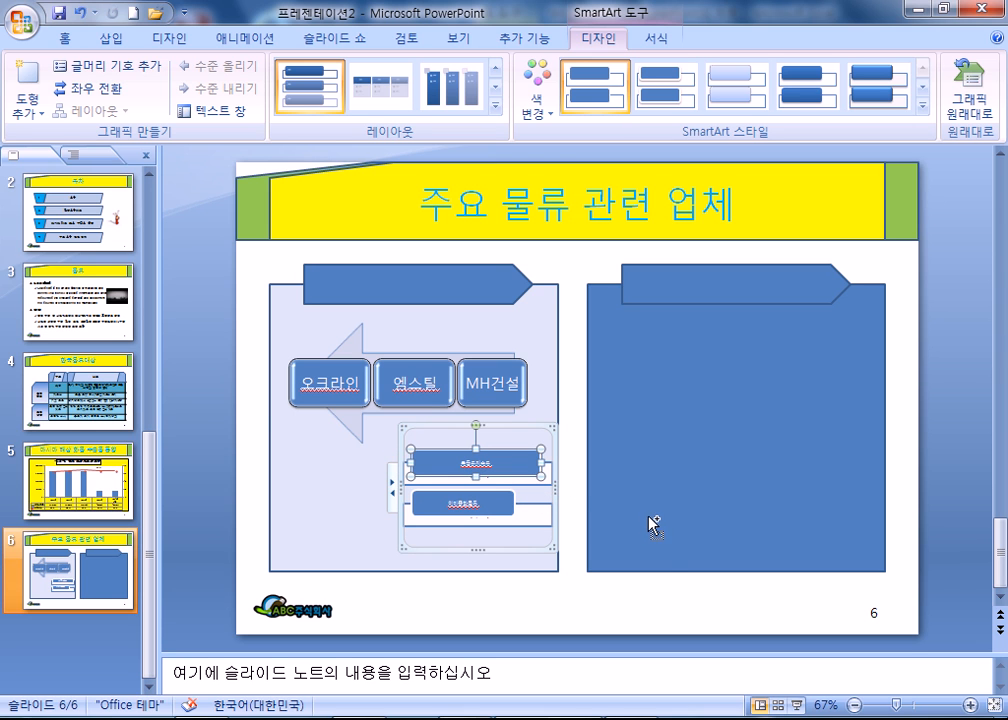
click(509, 502)
drag(516, 503, 540, 504)
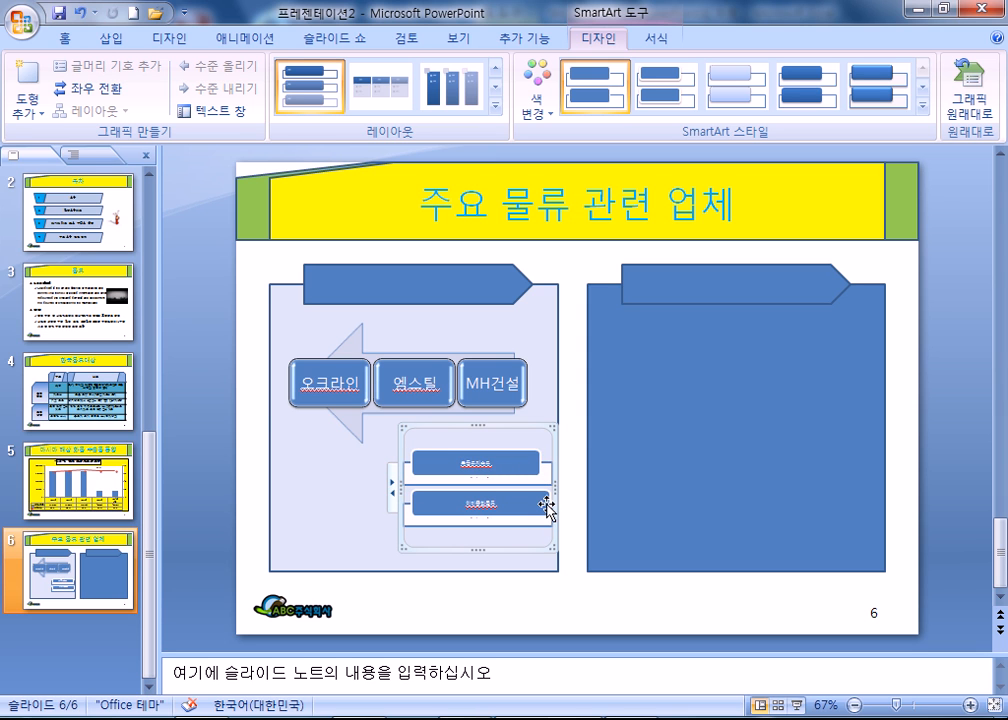
click(542, 502)
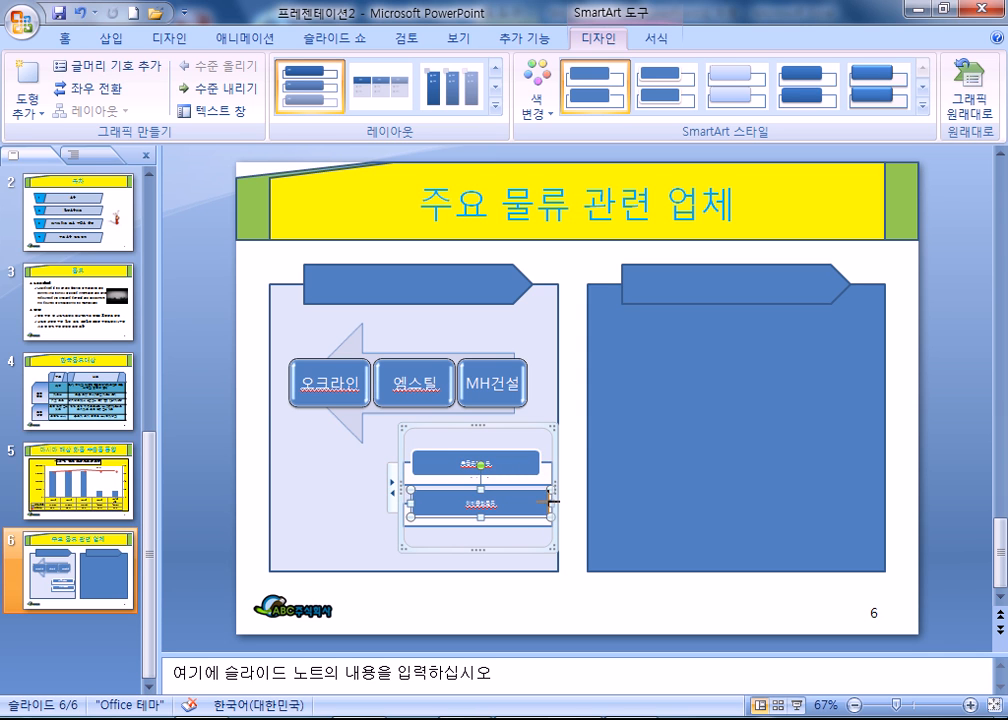
drag(542, 502, 537, 503)
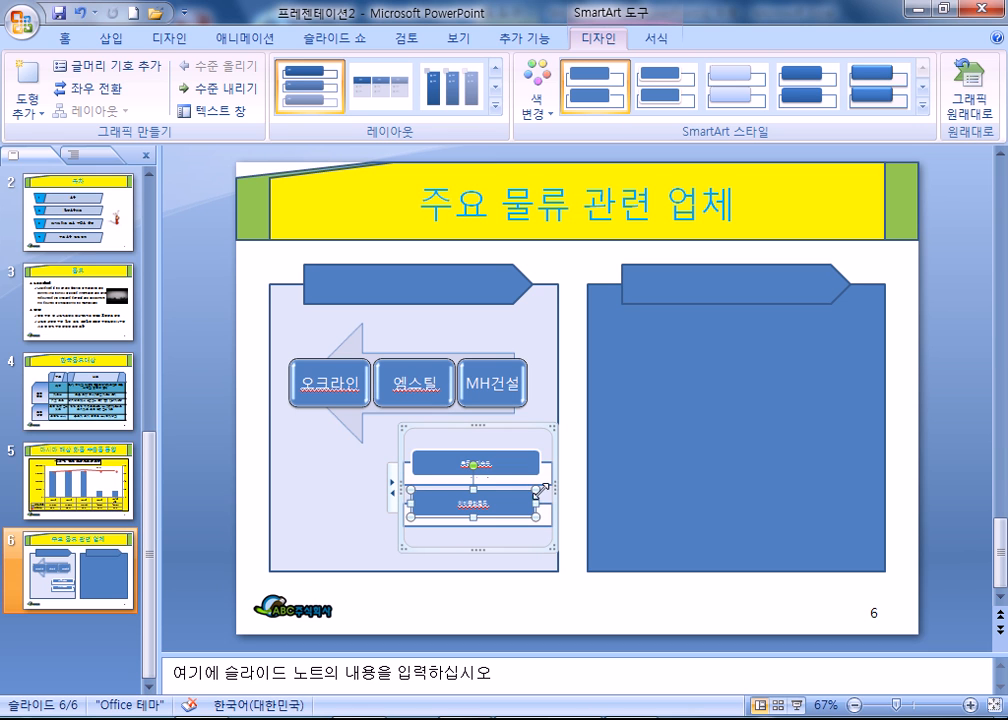
shift+click(517, 469)
drag(541, 463, 551, 503)
click(589, 535)
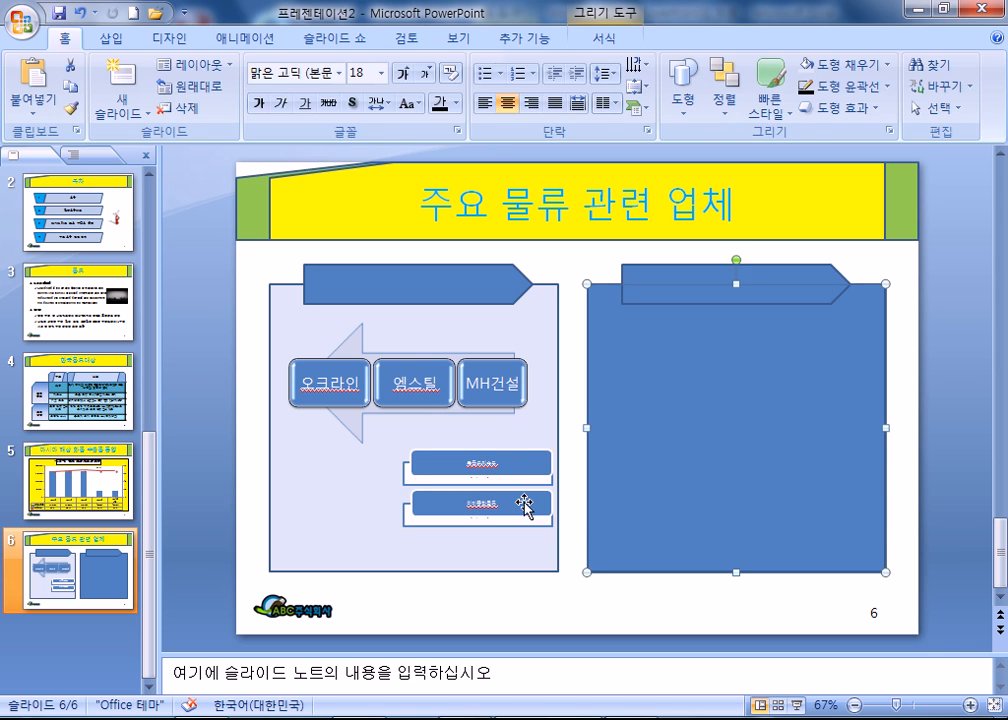
click(522, 466)
drag(547, 462, 528, 463)
click(577, 533)
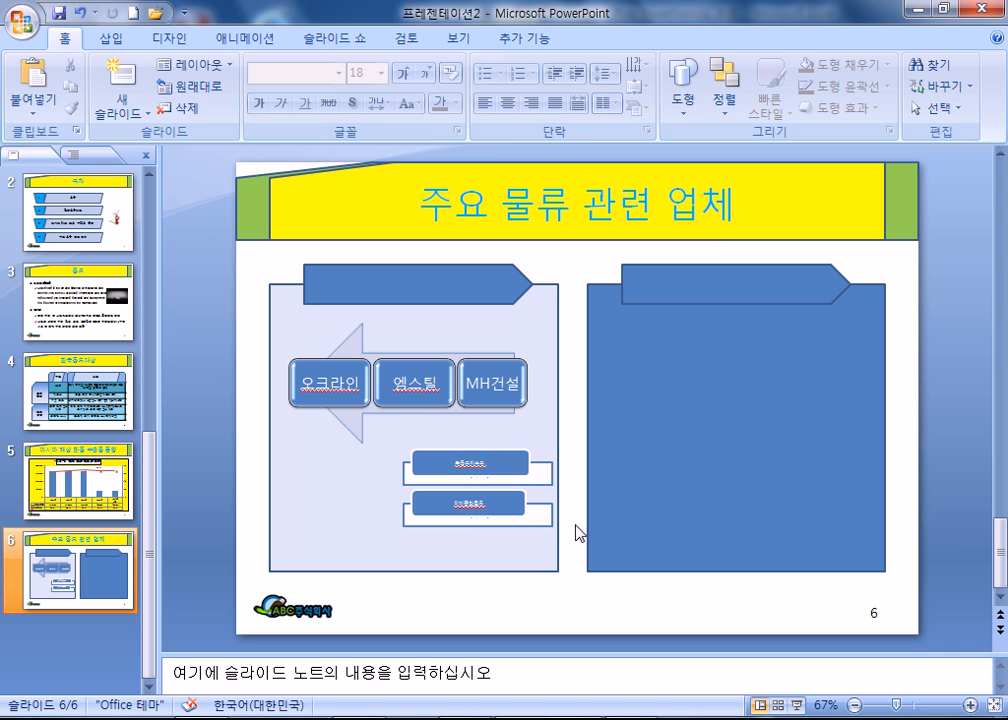
Enlarge the text of the 프롤로지스트 and 이미종합물류 bars to 18 pt
click(520, 515)
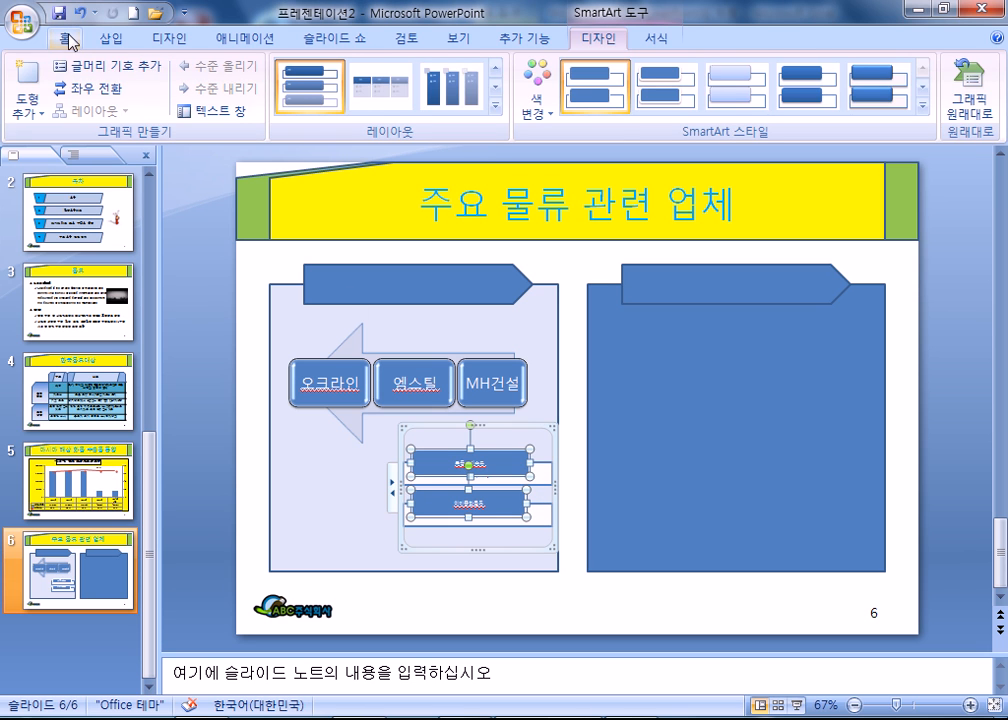
click(72, 40)
click(403, 74)
click(403, 74)
click(403, 74)
click(403, 74)
click(403, 74)
click(403, 74)
click(403, 74)
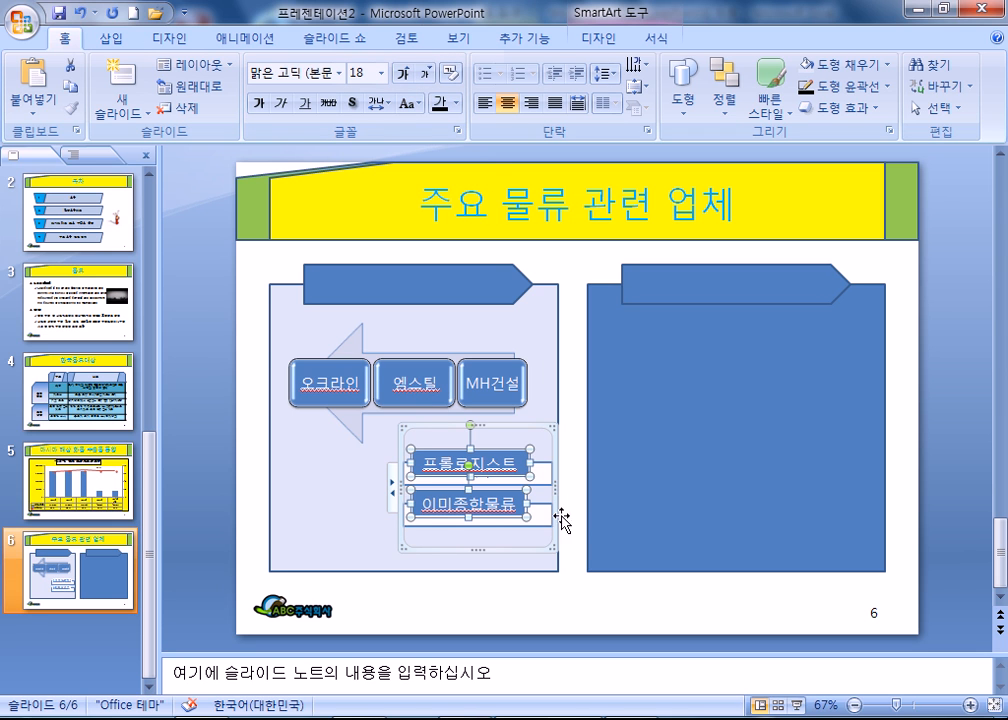
Widen the 이미종합물류 and 프롤로지스트 bars slightly so the enlarged text has more room
click(513, 512)
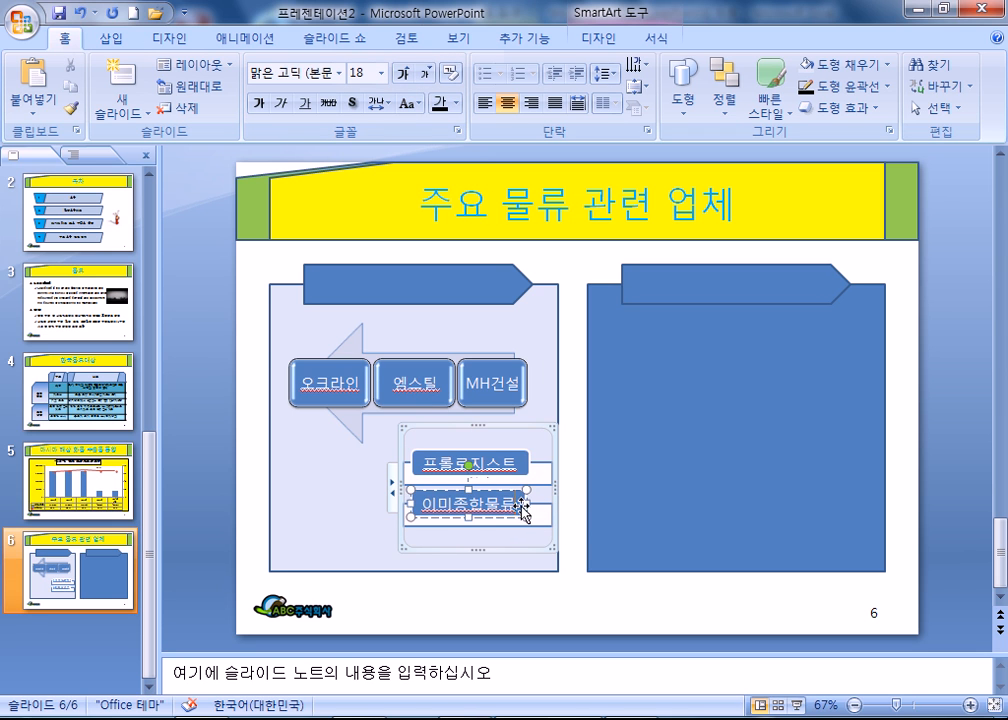
drag(525, 502, 537, 505)
click(515, 569)
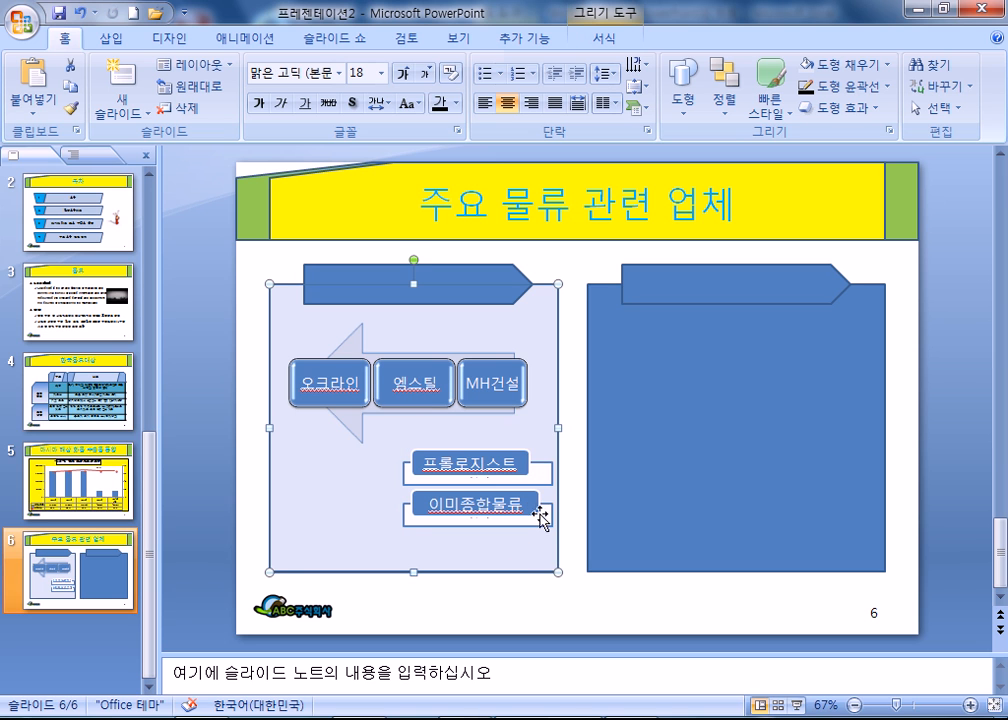
click(522, 468)
drag(529, 463, 535, 462)
click(535, 548)
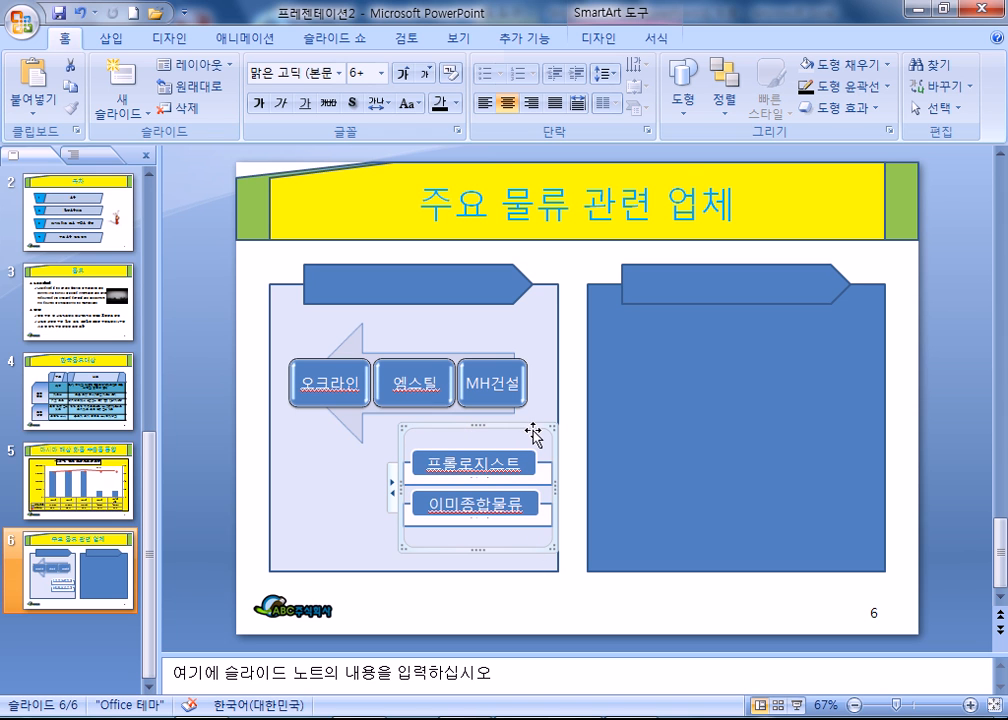
Apply the first 3차원 SmartArt style to the list graphic
click(603, 40)
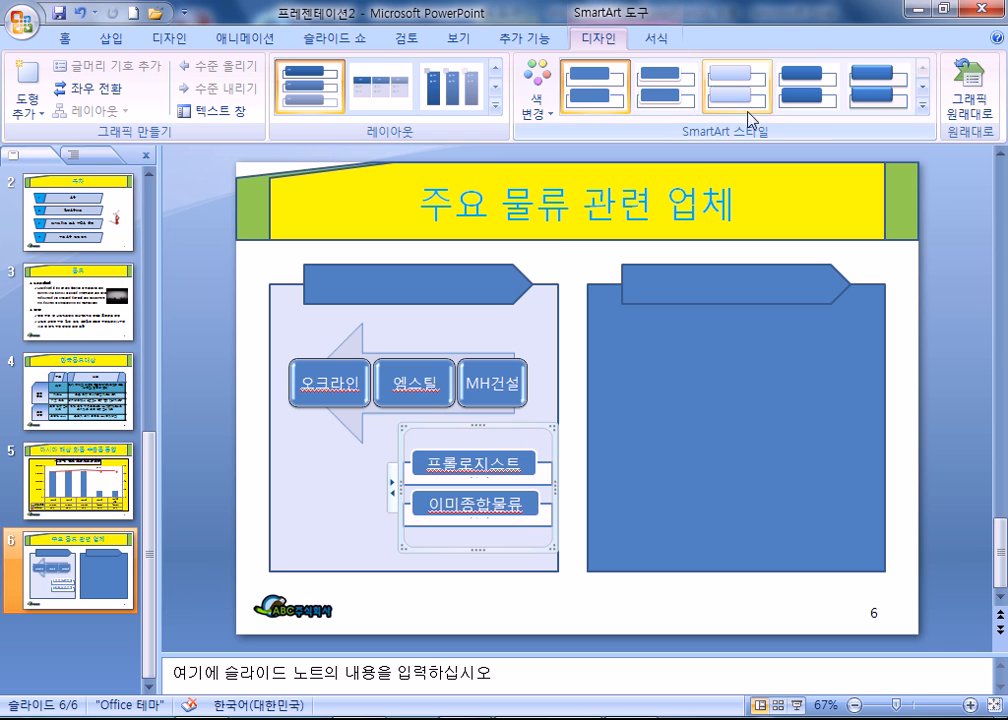
click(924, 110)
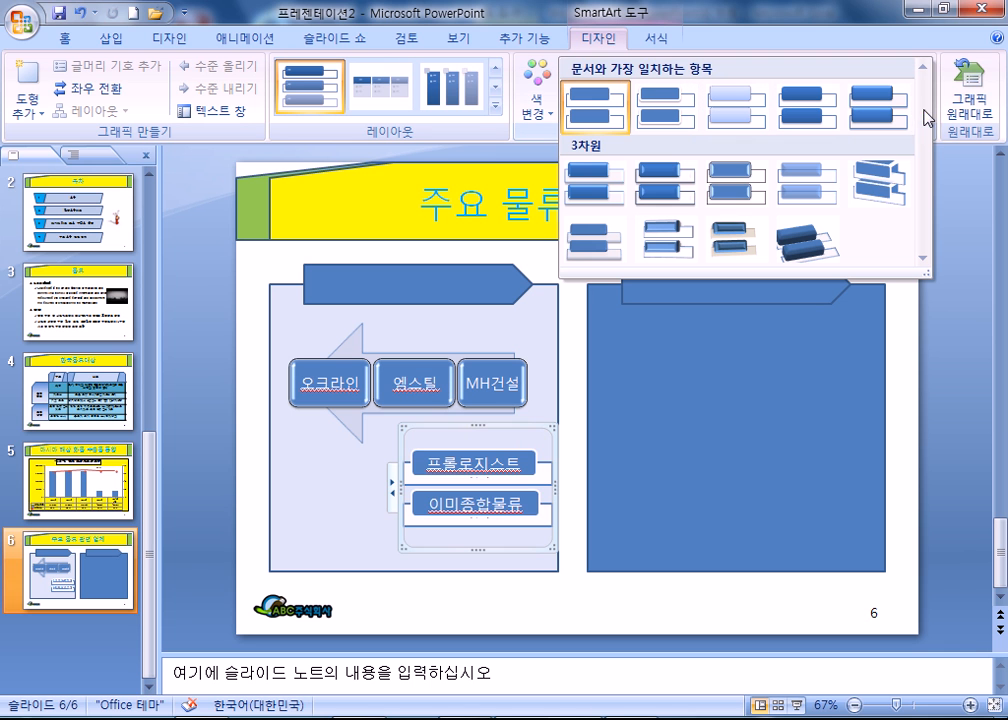
click(601, 190)
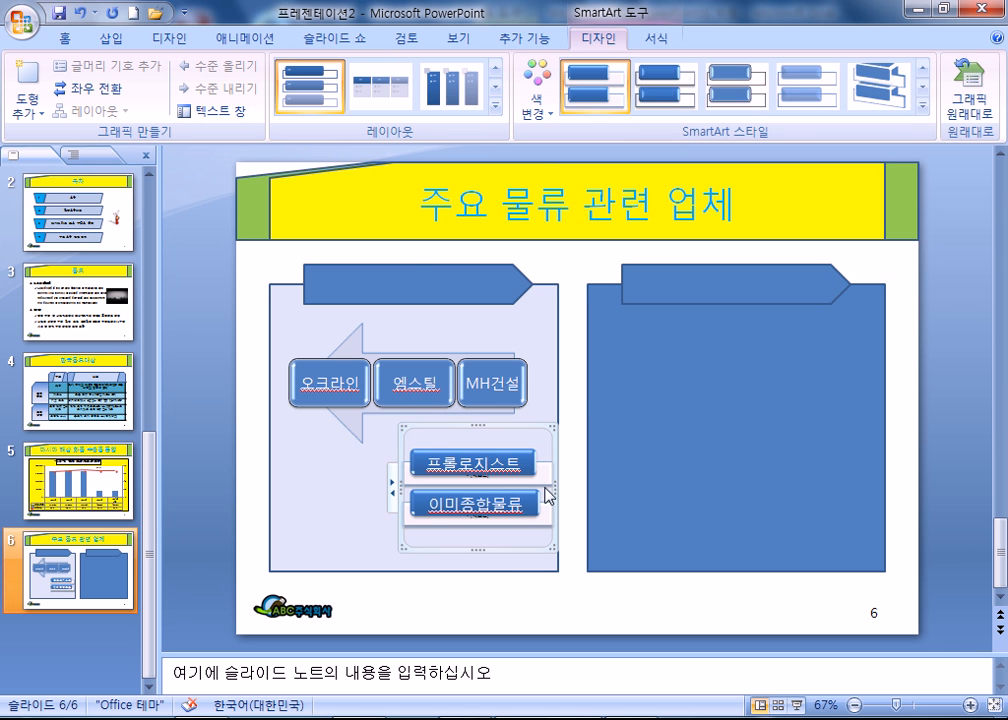
click(497, 572)
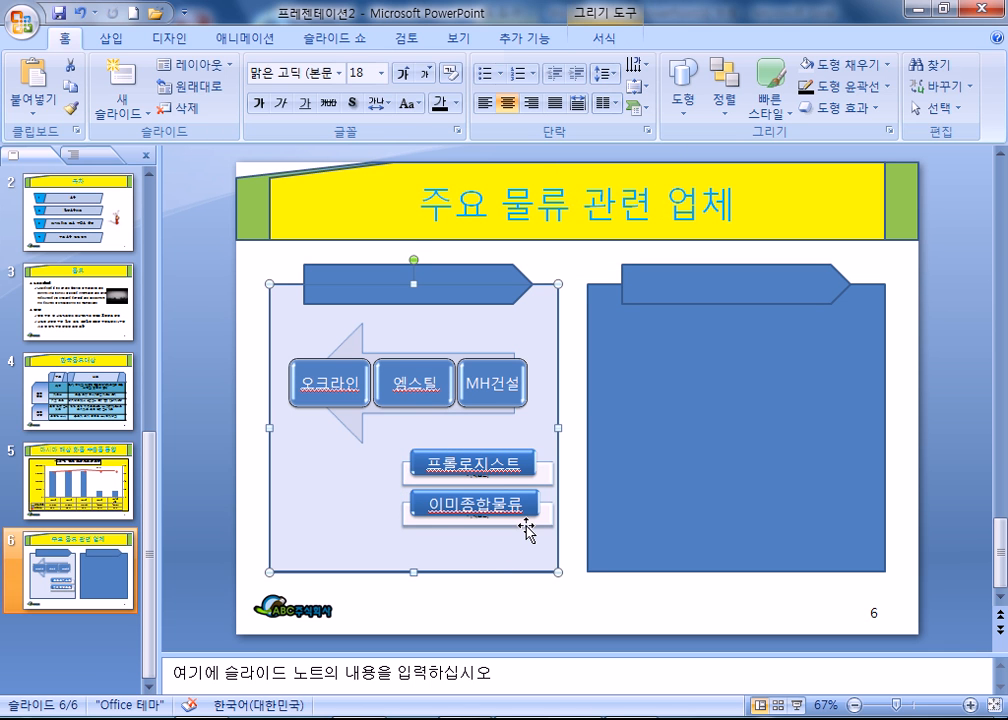
Reduce the list SmartArt's height slightly from its lower edge and shift the graphic a little to the left
click(526, 530)
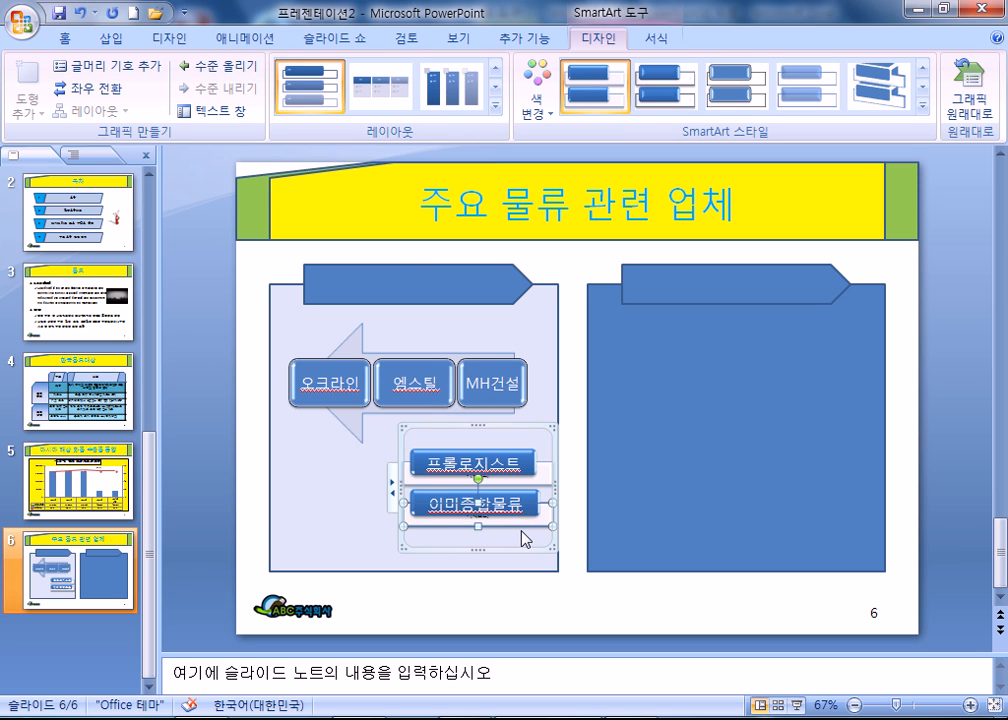
click(479, 547)
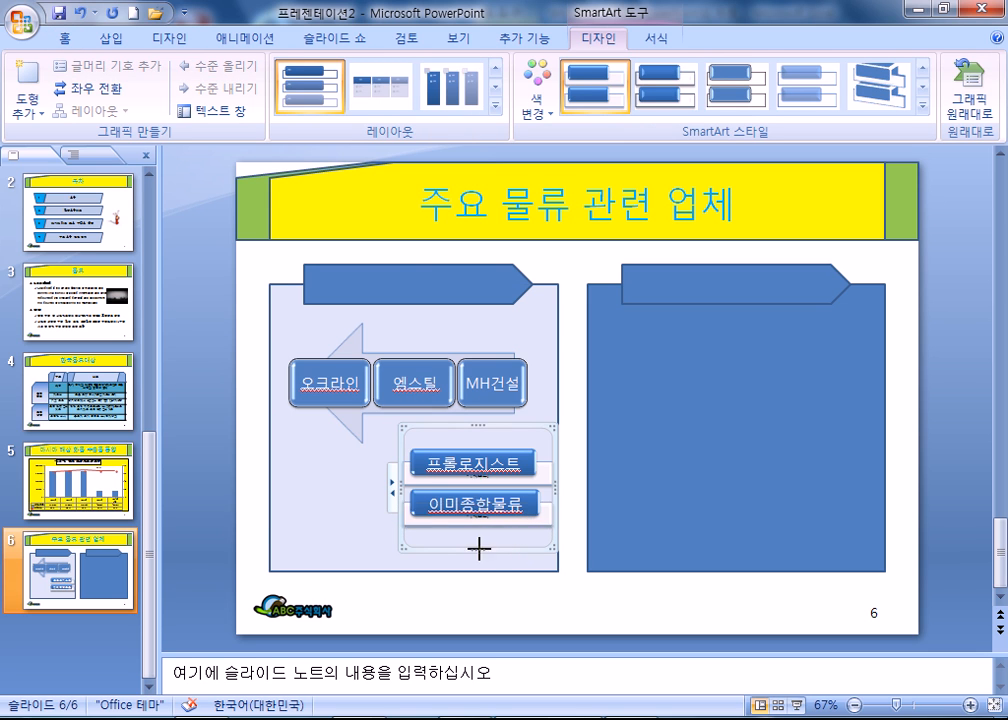
drag(477, 535, 485, 544)
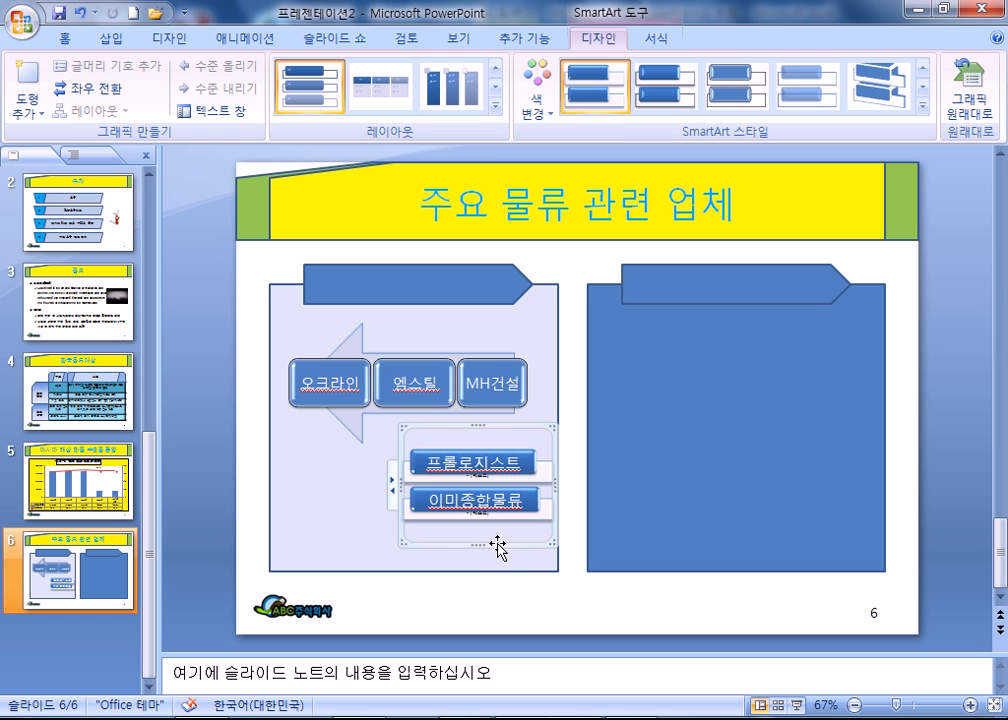
click(500, 563)
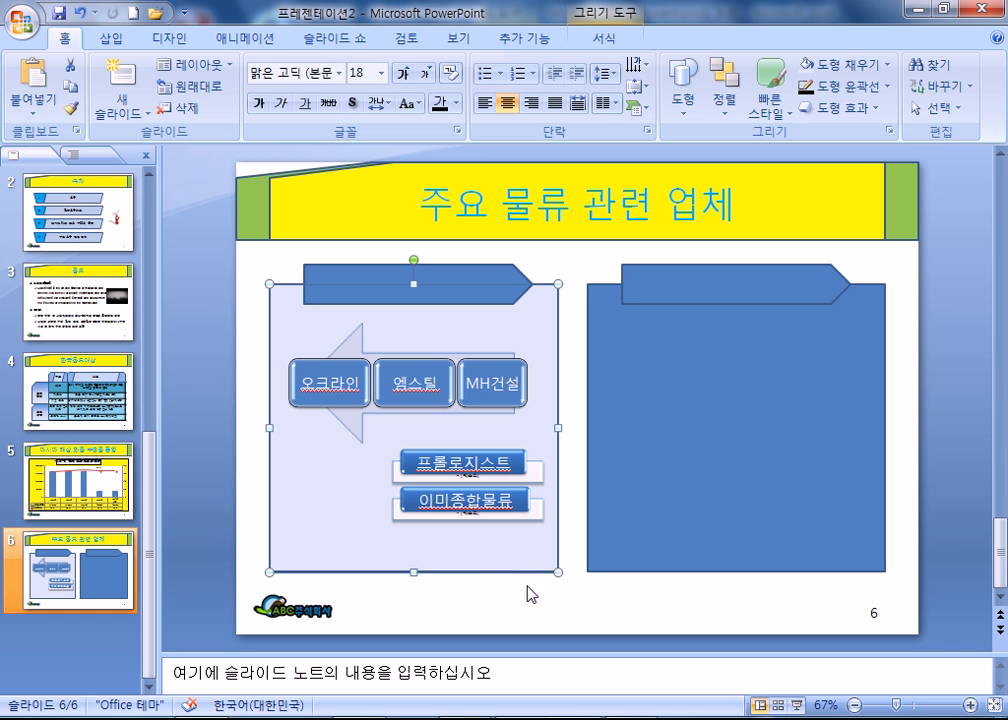
Increase the list SmartArt's height slightly from its lower edge so the two bars are spaced further apart
click(463, 533)
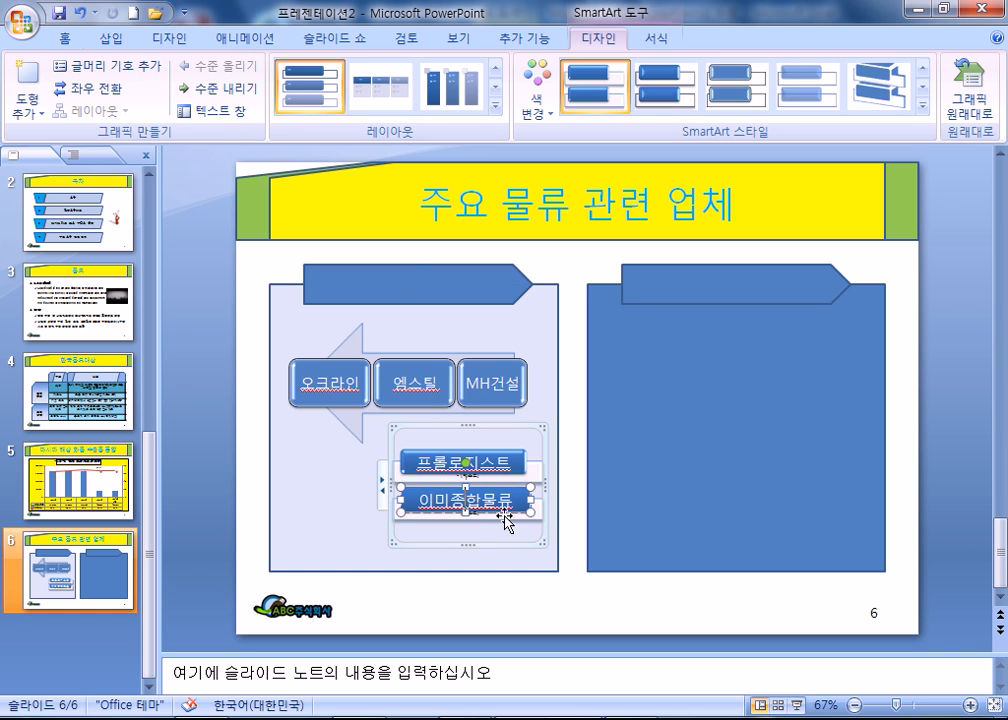
drag(469, 552, 469, 562)
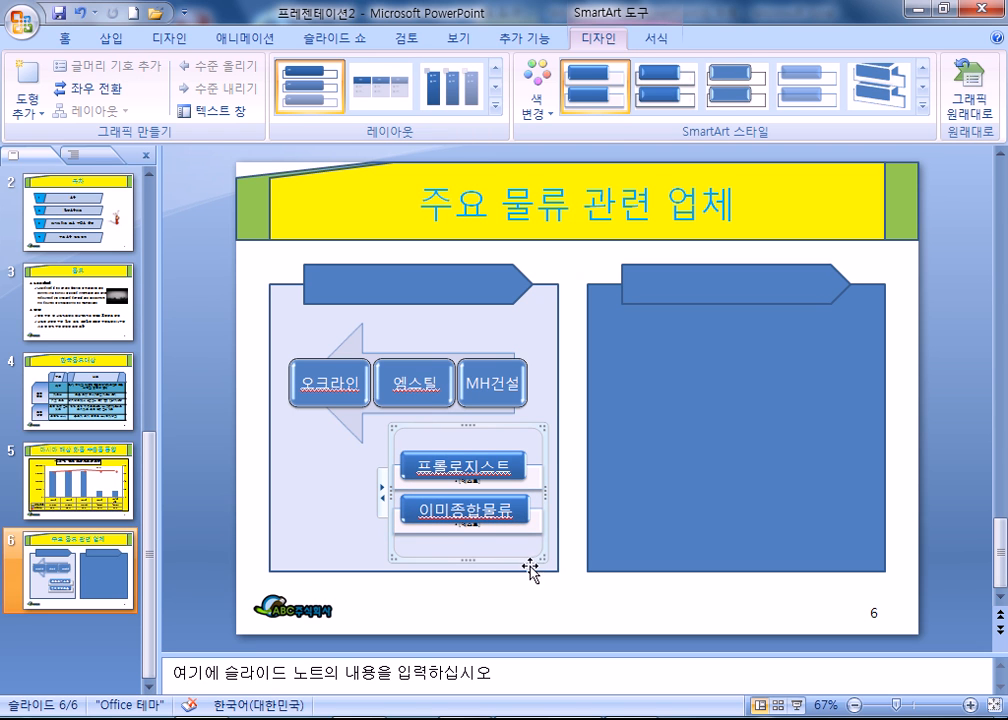
click(465, 527)
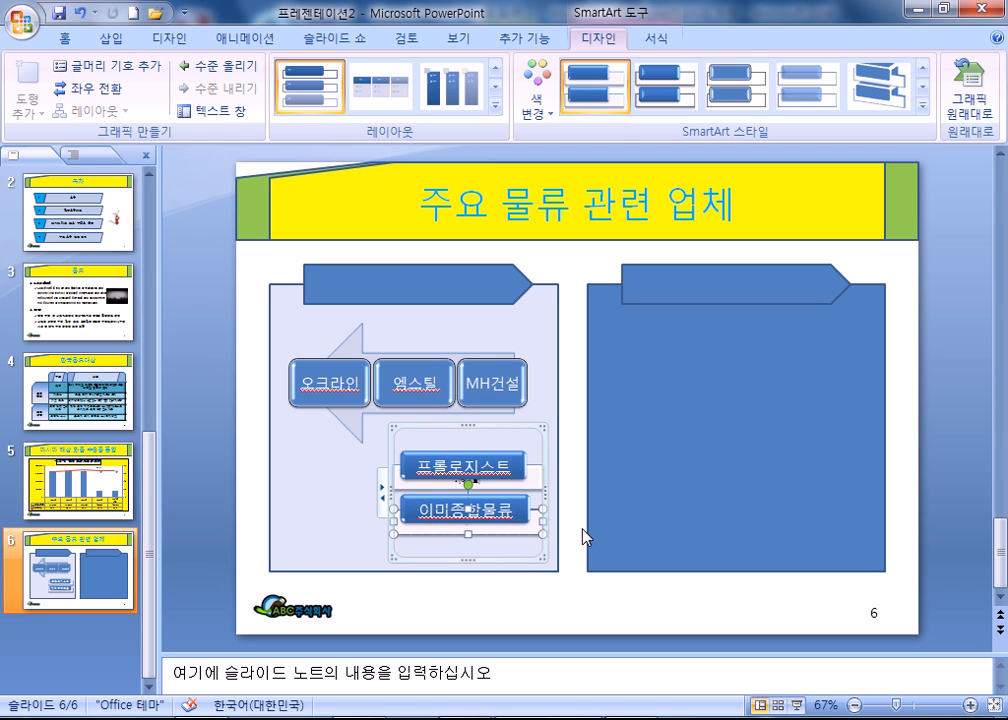
click(457, 486)
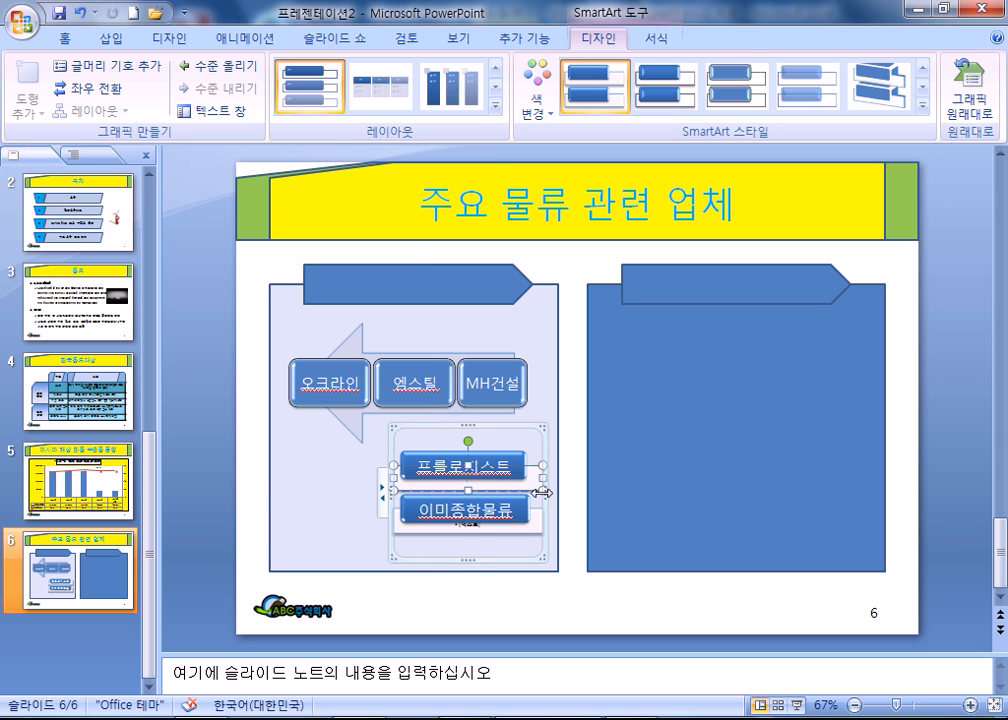
click(332, 476)
click(510, 608)
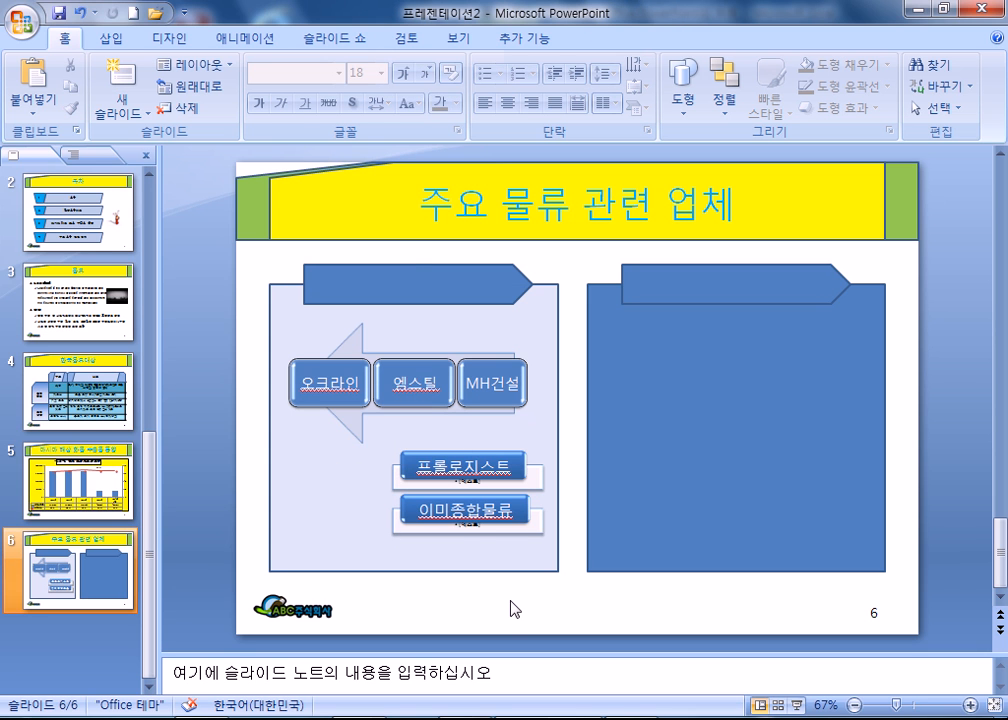
Try the 세로 글머리 기호 목록형 layout on the list SmartArt
click(540, 448)
click(598, 38)
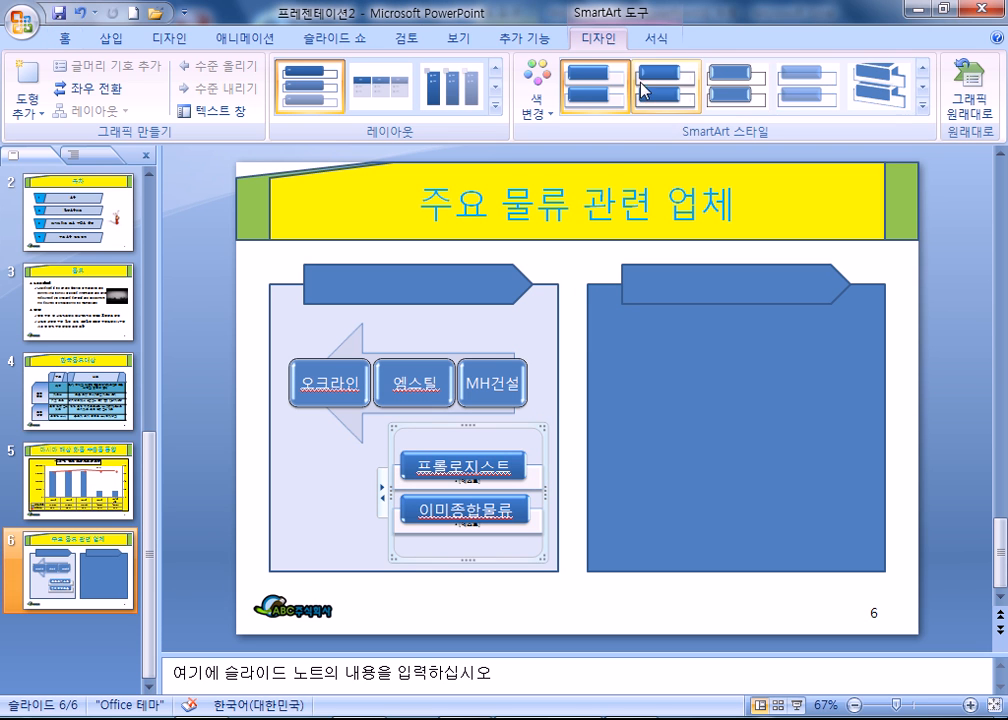
click(494, 103)
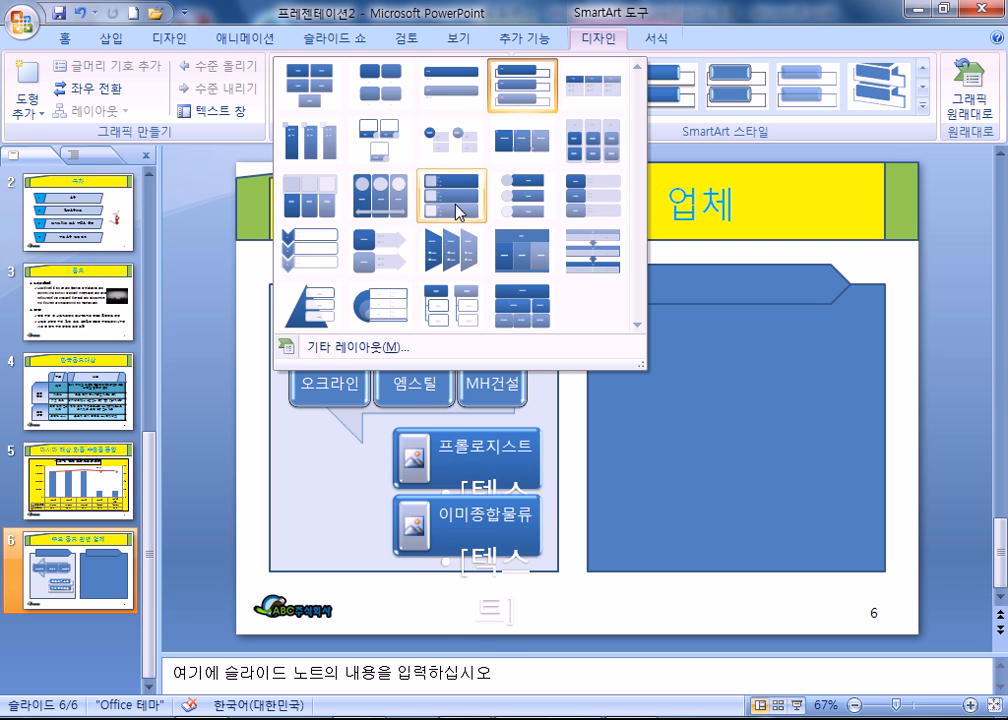
click(450, 95)
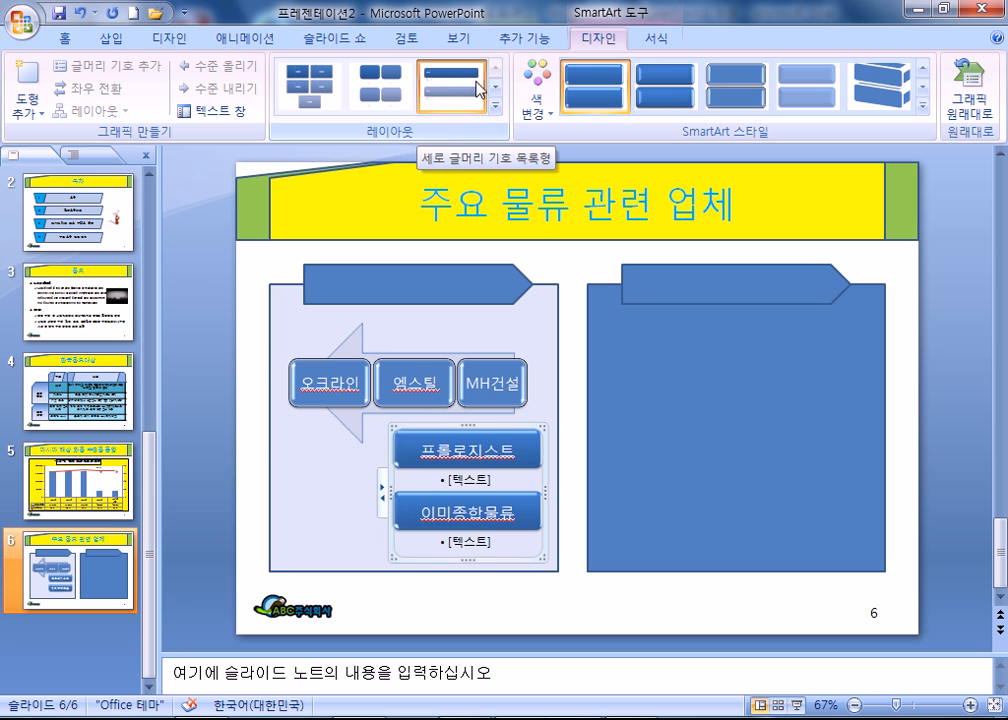
click(495, 89)
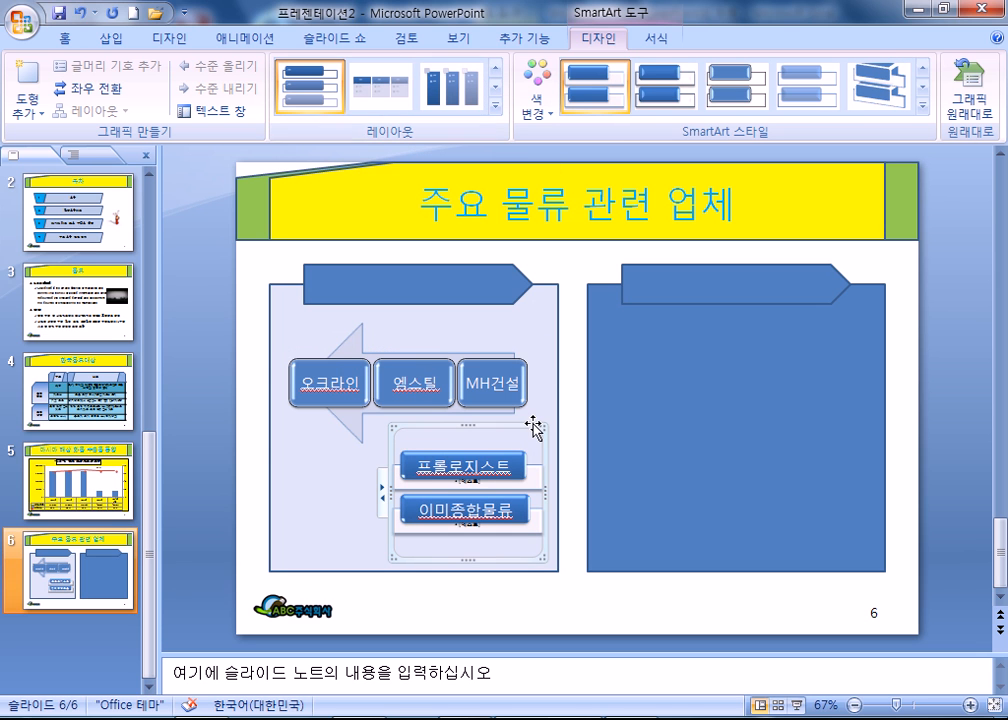
Set the font size of all text in the list SmartArt to 20 pt
click(64, 38)
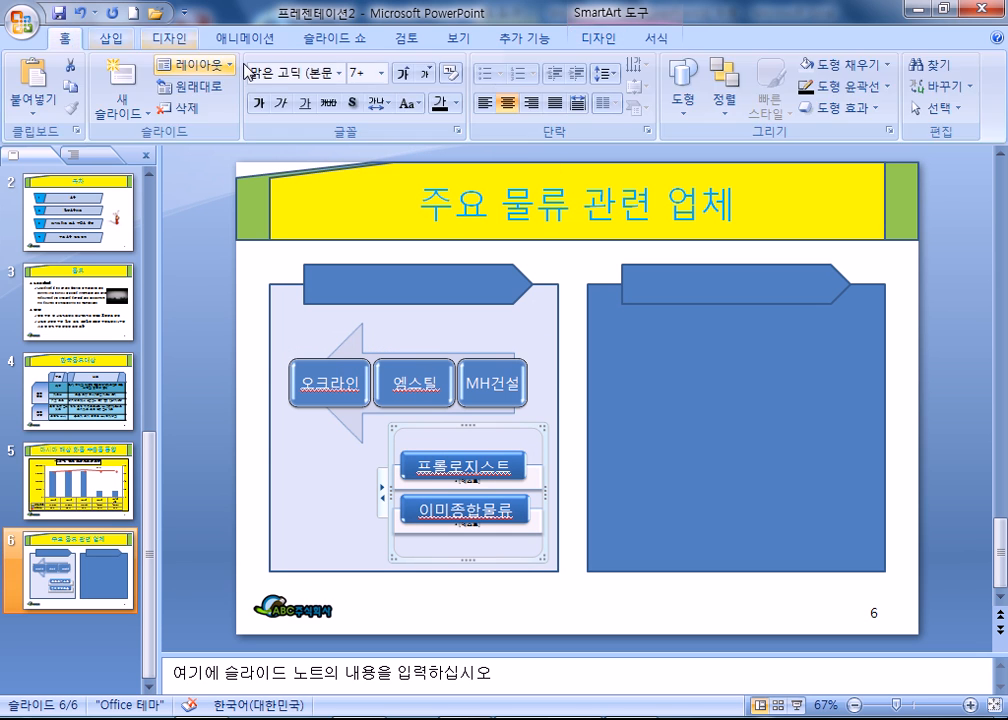
click(381, 74)
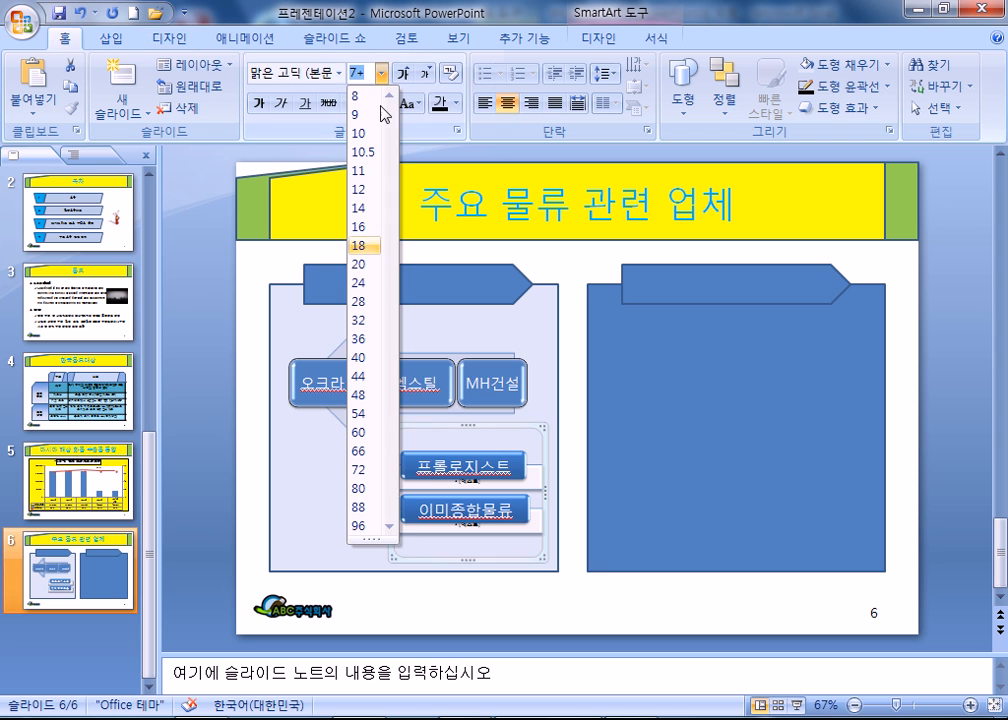
click(360, 264)
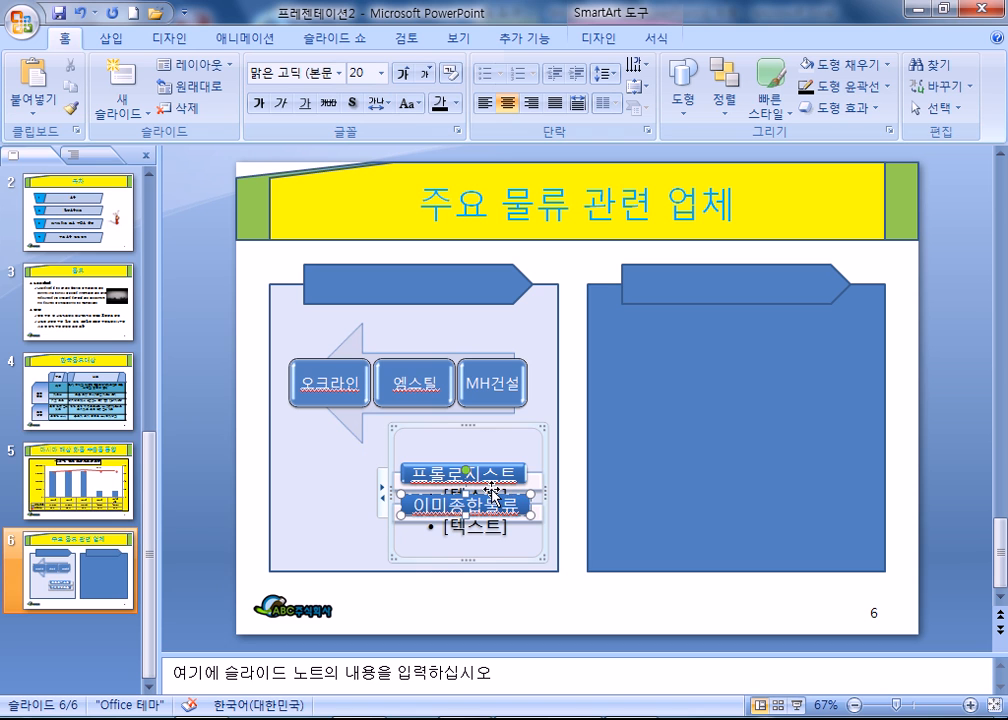
Replace the [텍스트] placeholder under 프롤로지스트 with a blank sub-bullet and make 이미종합물류 a top-level item again
click(474, 530)
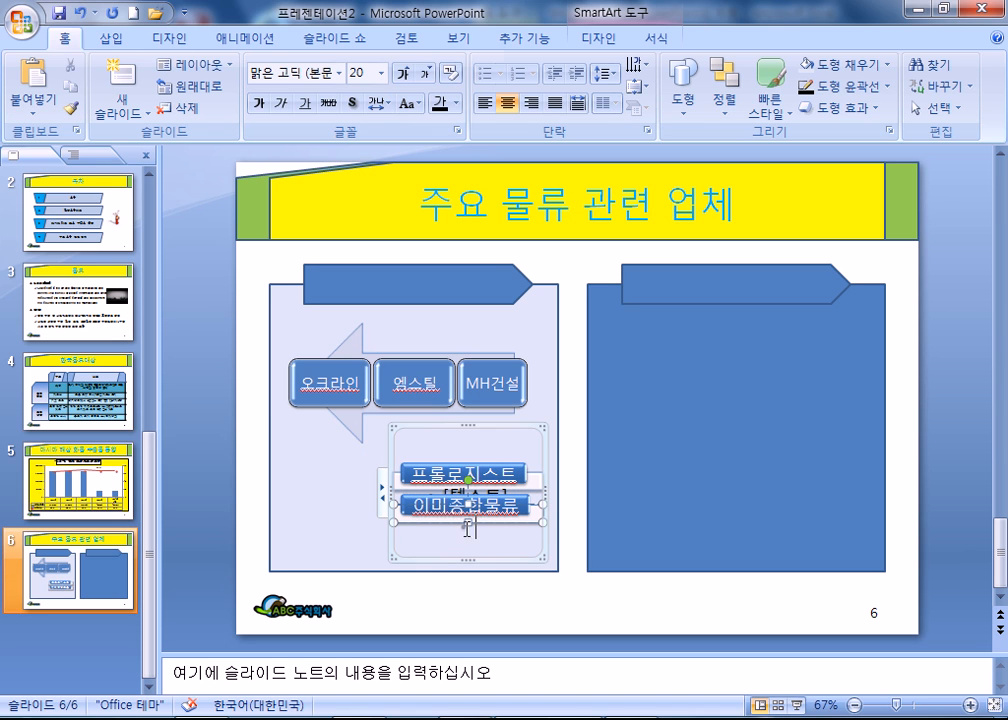
click(384, 495)
click(216, 488)
key(Delete)
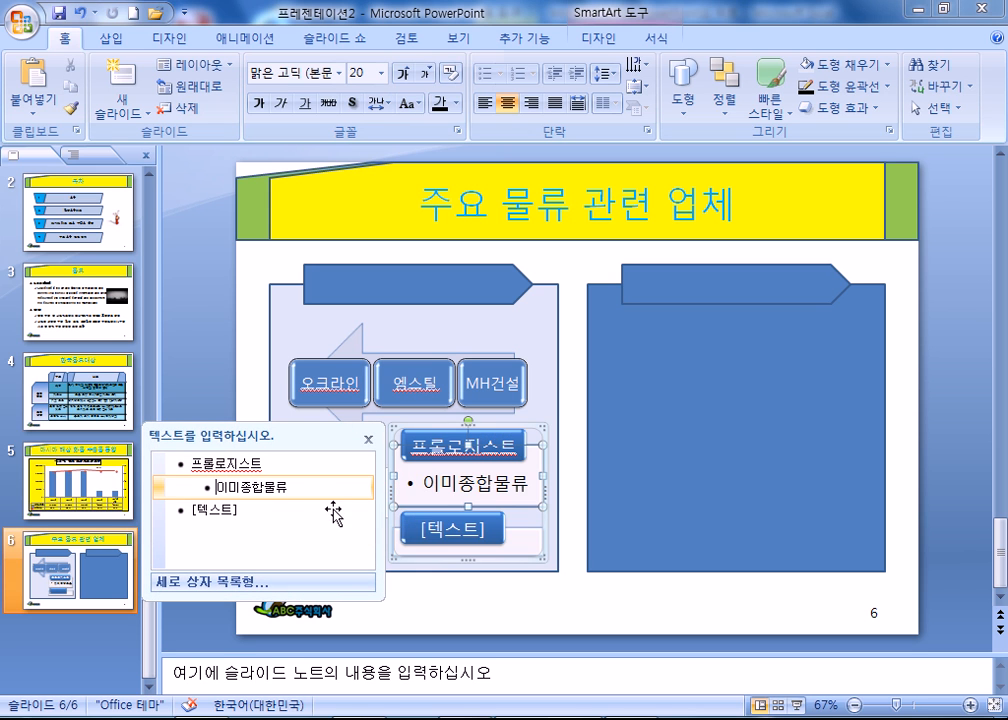
key(Return)
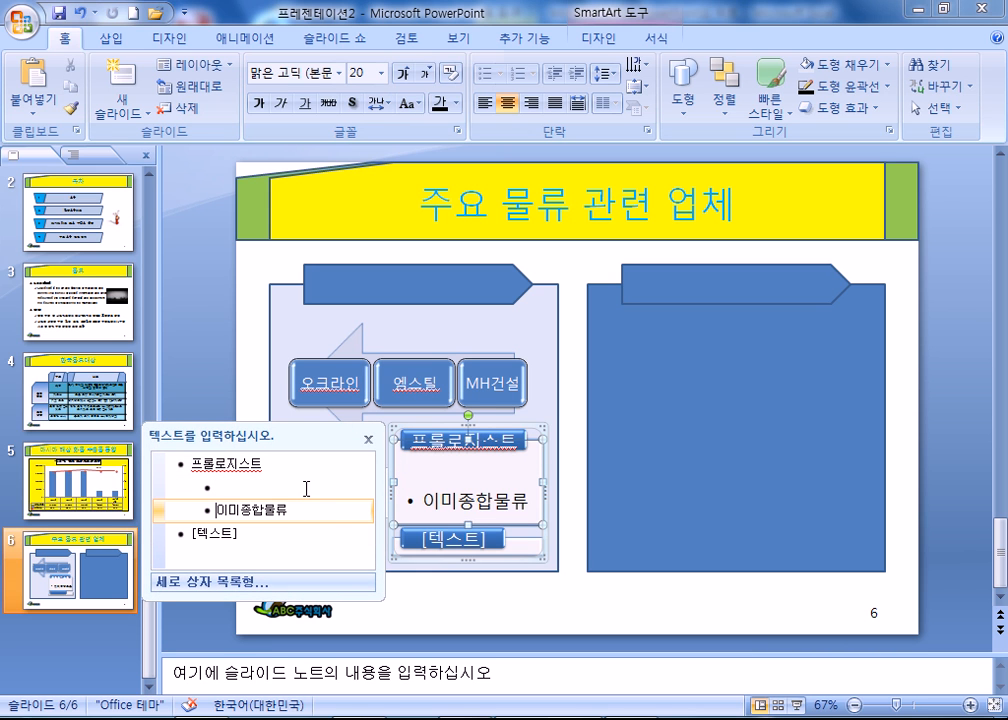
key(shift+Tab)
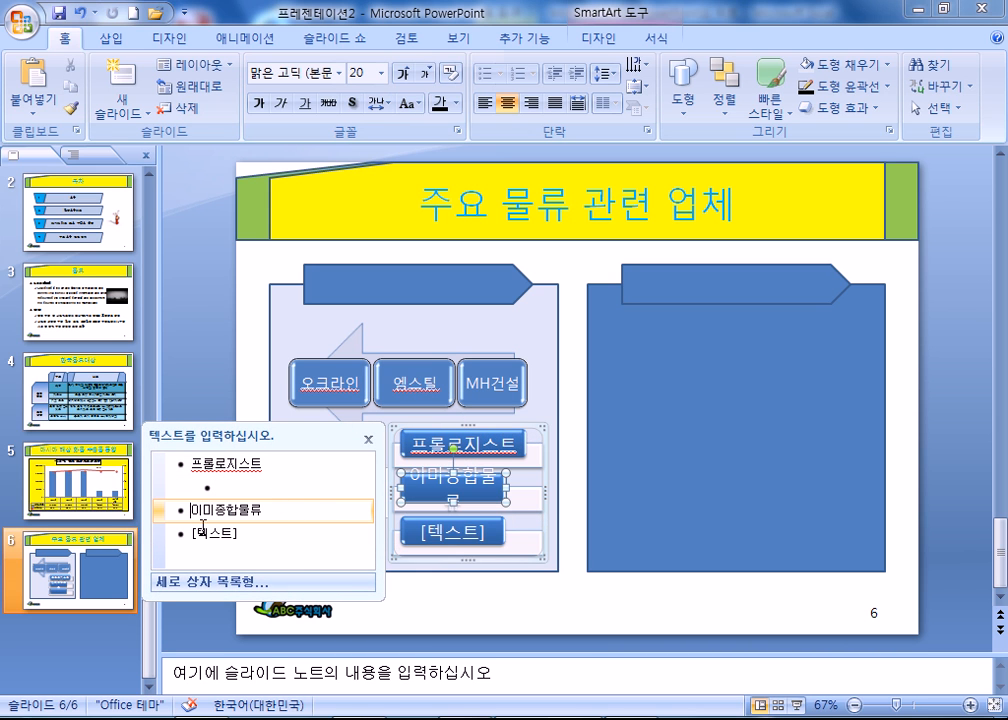
Replace the [텍스트] placeholder that follows 이미종합물류 with a blank sub-bullet
click(222, 531)
click(275, 517)
key(Return)
key(Delete)
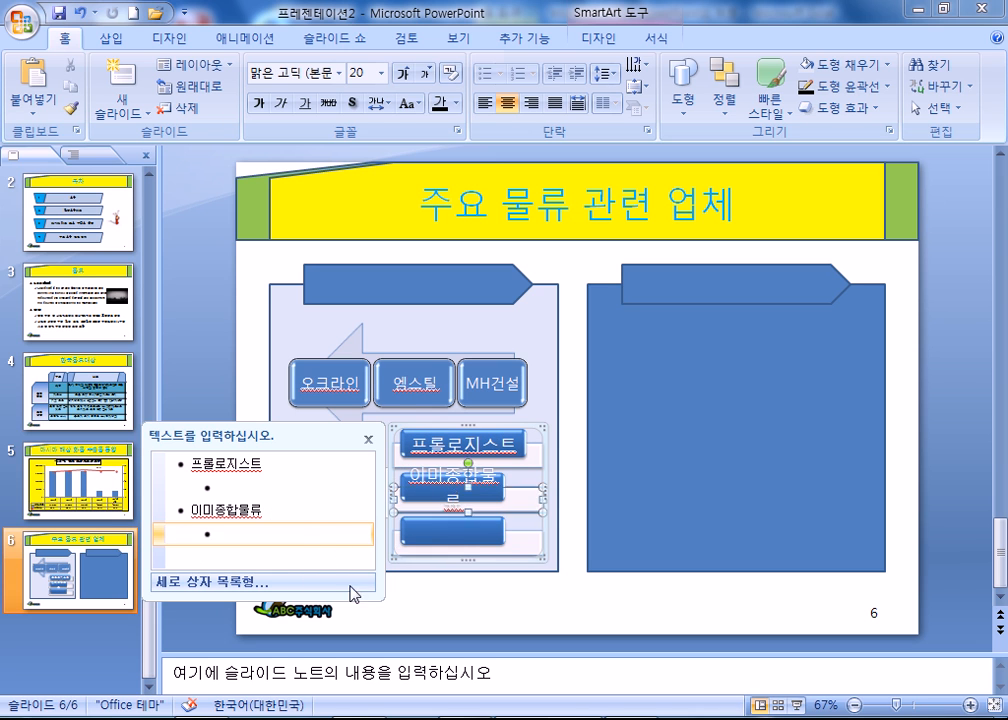
key(Tab)
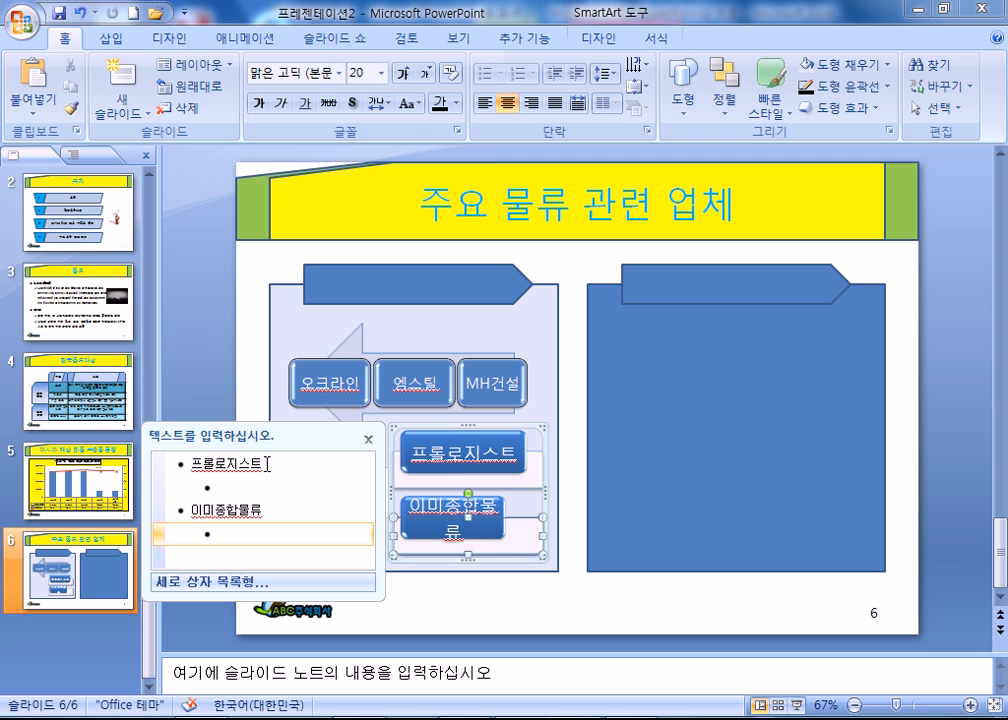
Widen the 이미종합물류 bar to match the 프롤로지스트 bar and close the SmartArt's text entry pane
click(310, 521)
drag(507, 517, 525, 518)
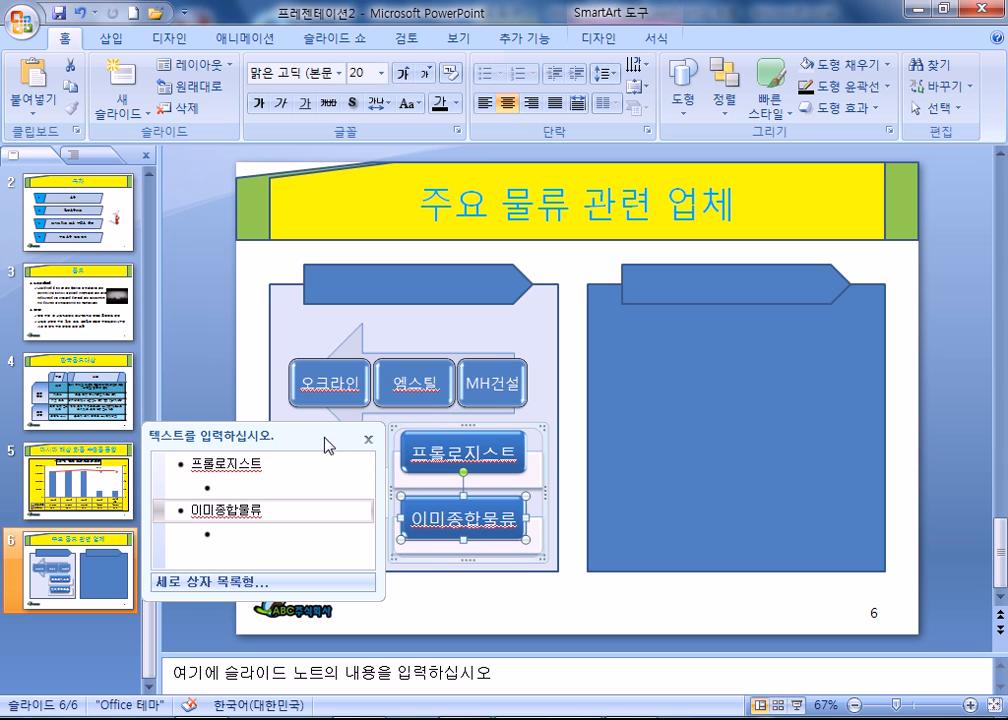
click(368, 440)
click(333, 543)
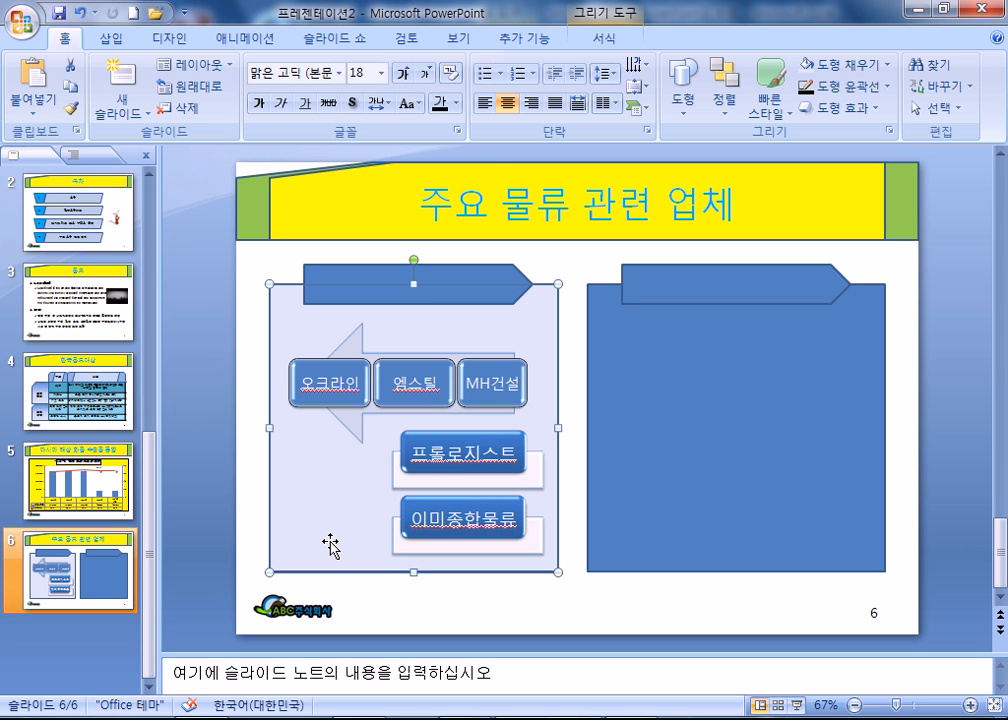
Move the arrow SmartArt with 오크라인, 엠스틸 and MH건설 up slightly, away from the list SmartArt
click(447, 481)
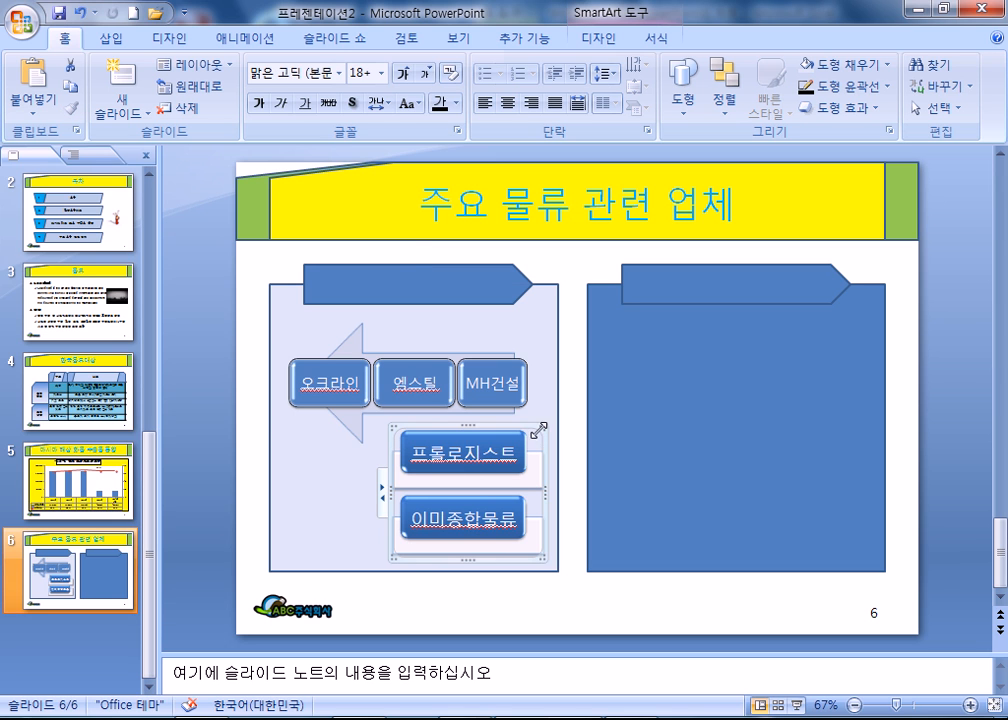
click(326, 490)
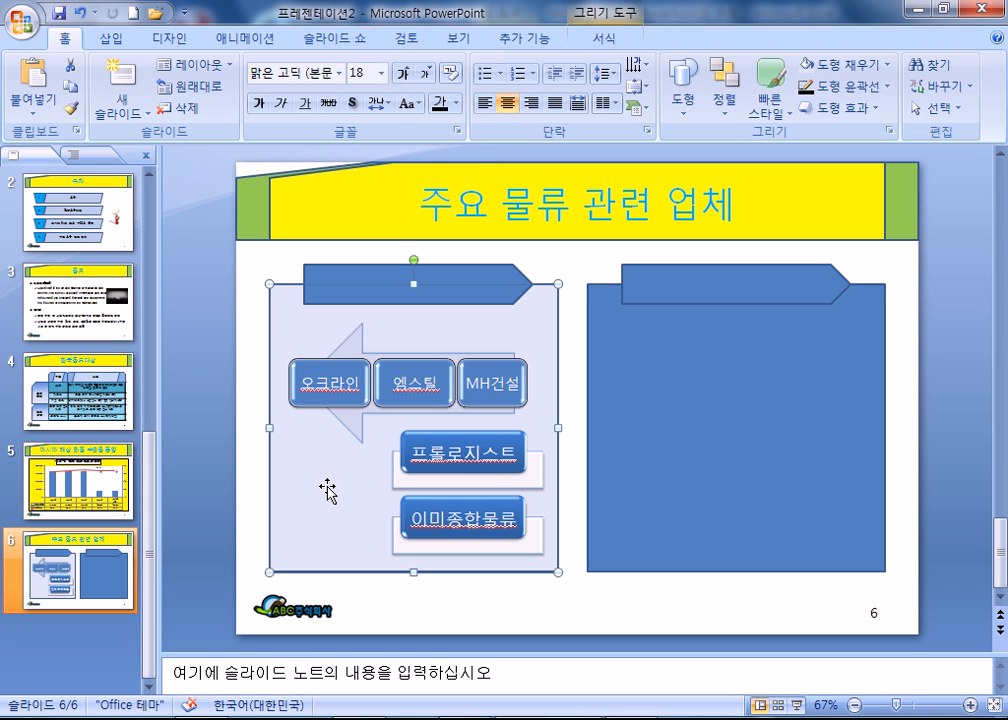
click(418, 362)
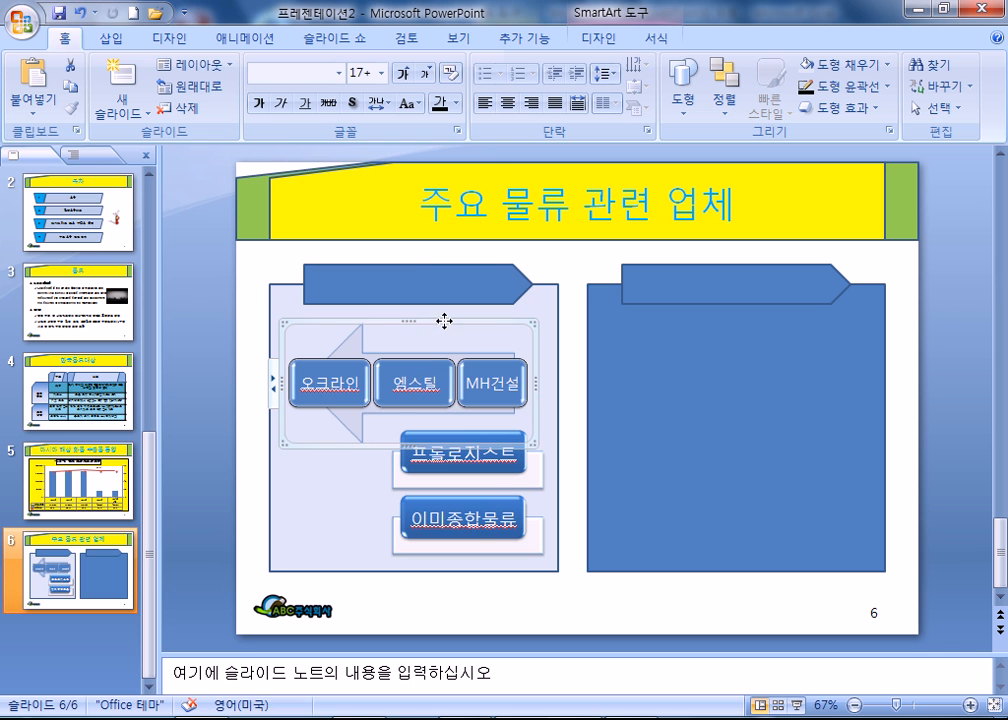
click(326, 477)
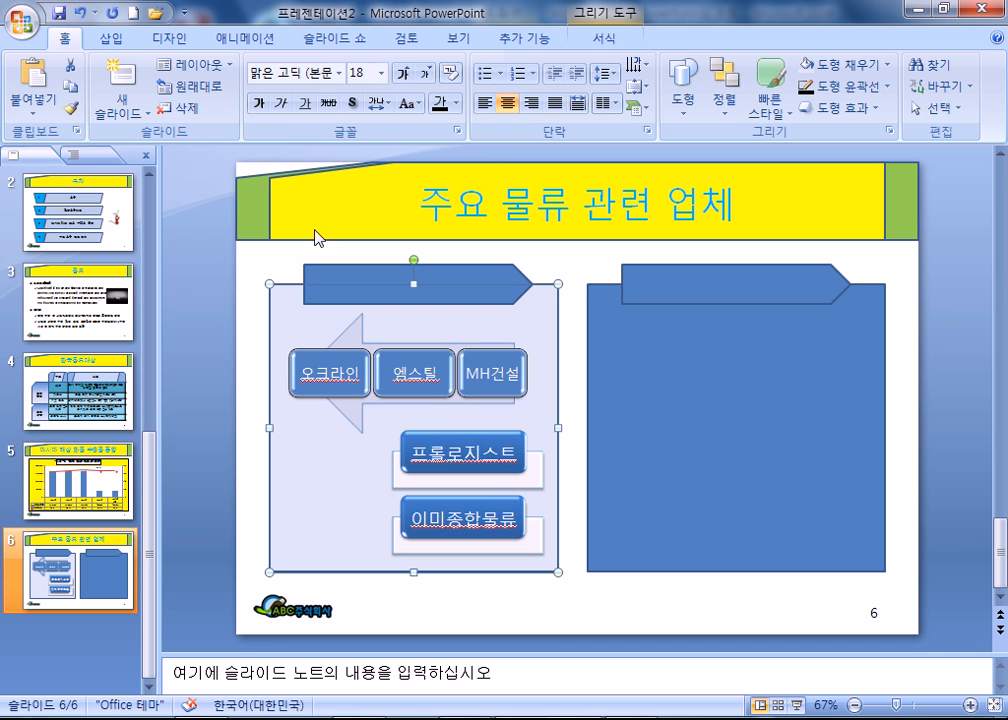
Draw a rounded rectangle about 7.2 cm wide and 6 cm high over the list SmartArt
click(112, 39)
click(203, 88)
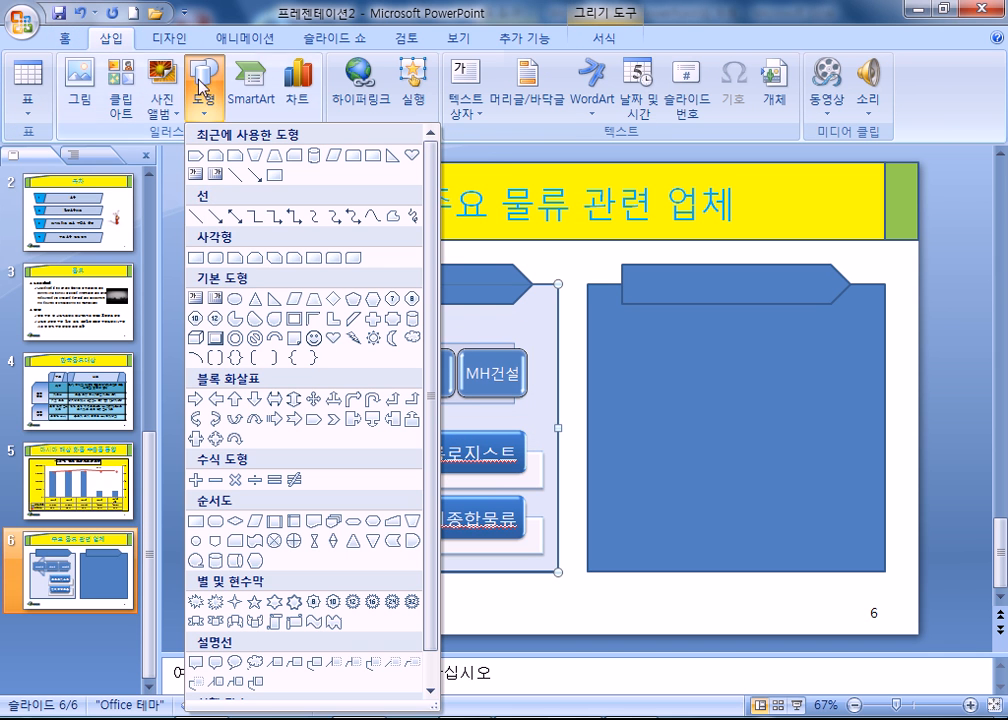
click(209, 259)
drag(373, 418, 553, 567)
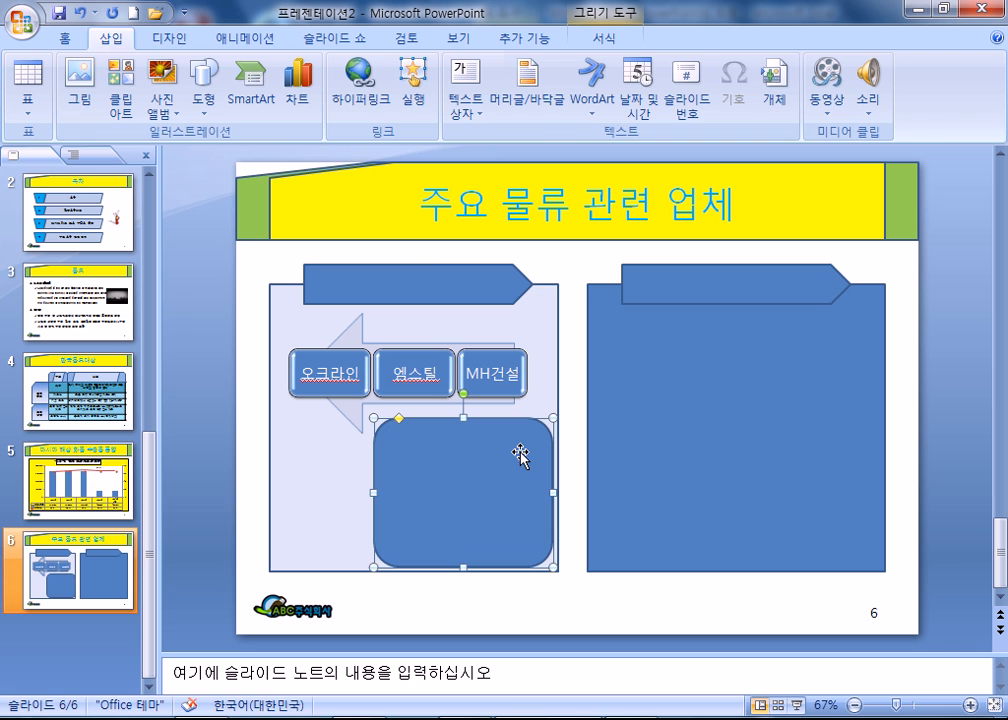
Remove the rounded rectangle's fill and give it a dashed outline
click(415, 64)
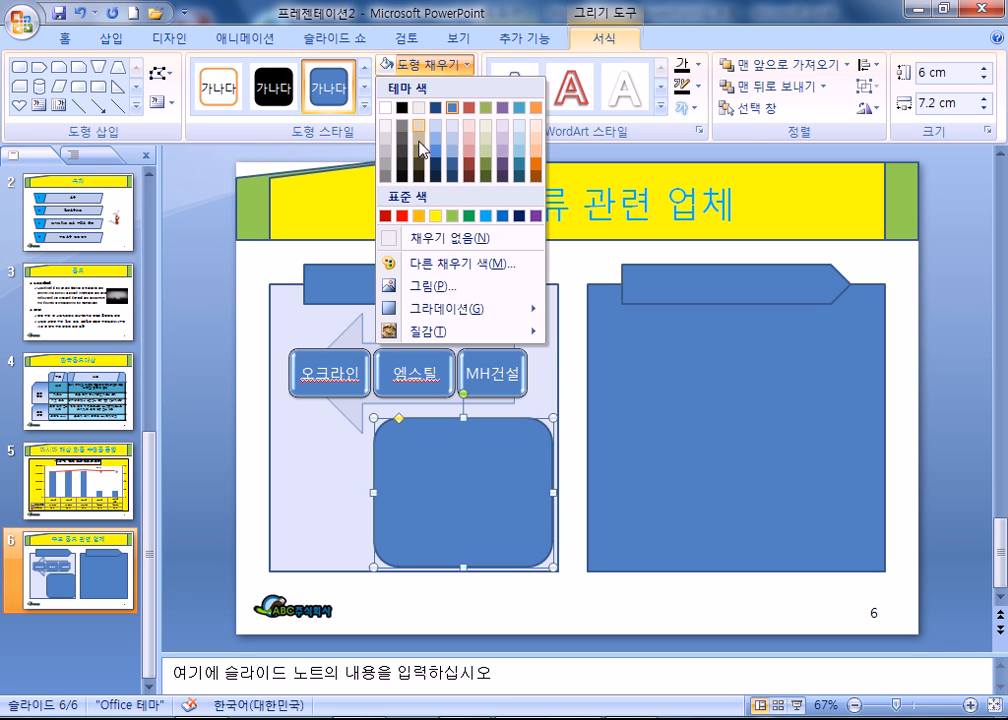
click(410, 240)
click(420, 87)
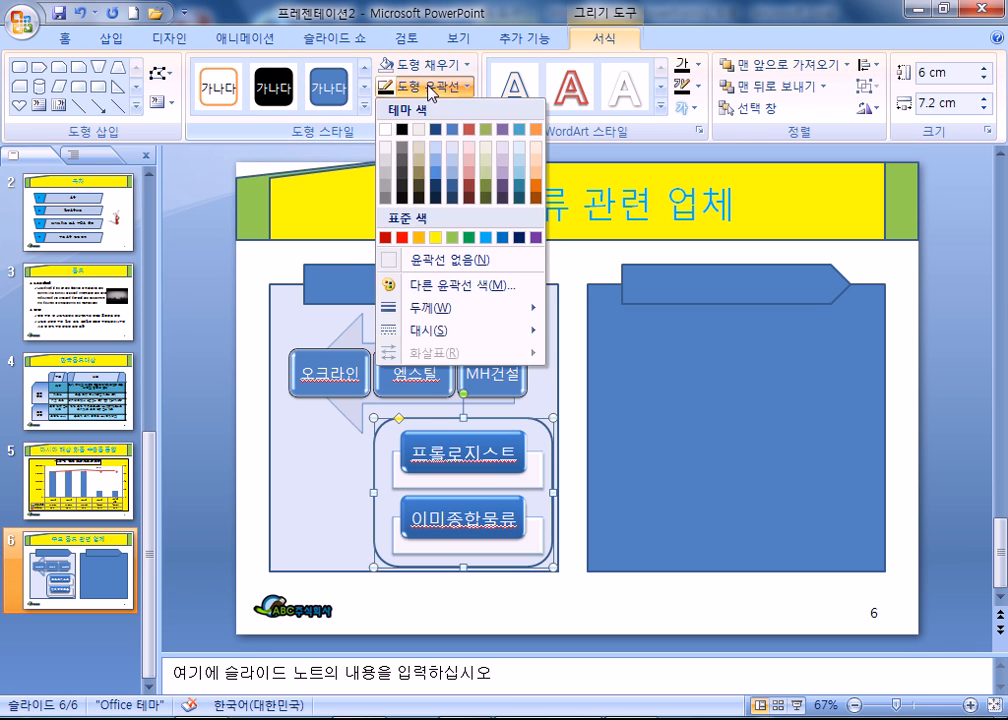
mouse_move(440, 330)
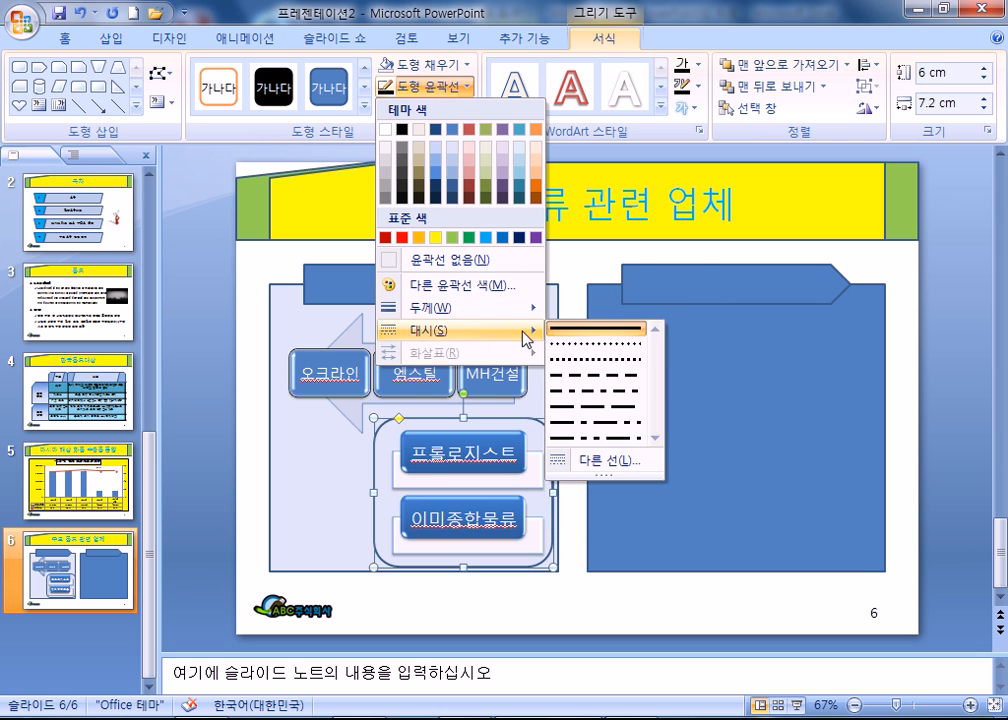
click(571, 385)
click(290, 524)
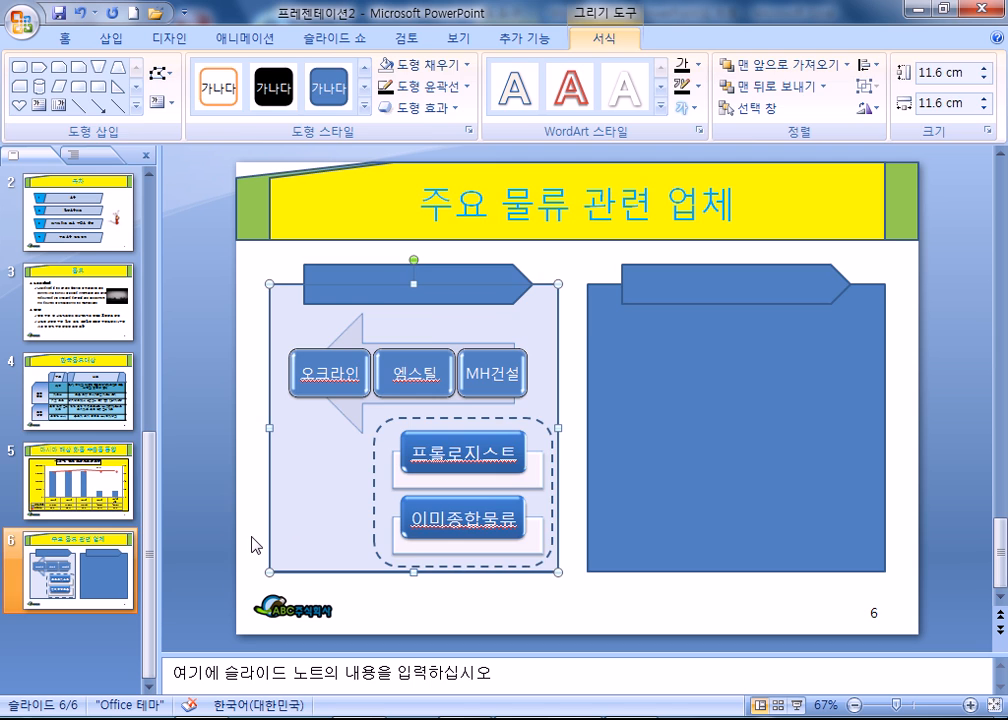
Check which table style the 한국물류대상 table on slide 4 uses
scroll(257, 545, up, 2)
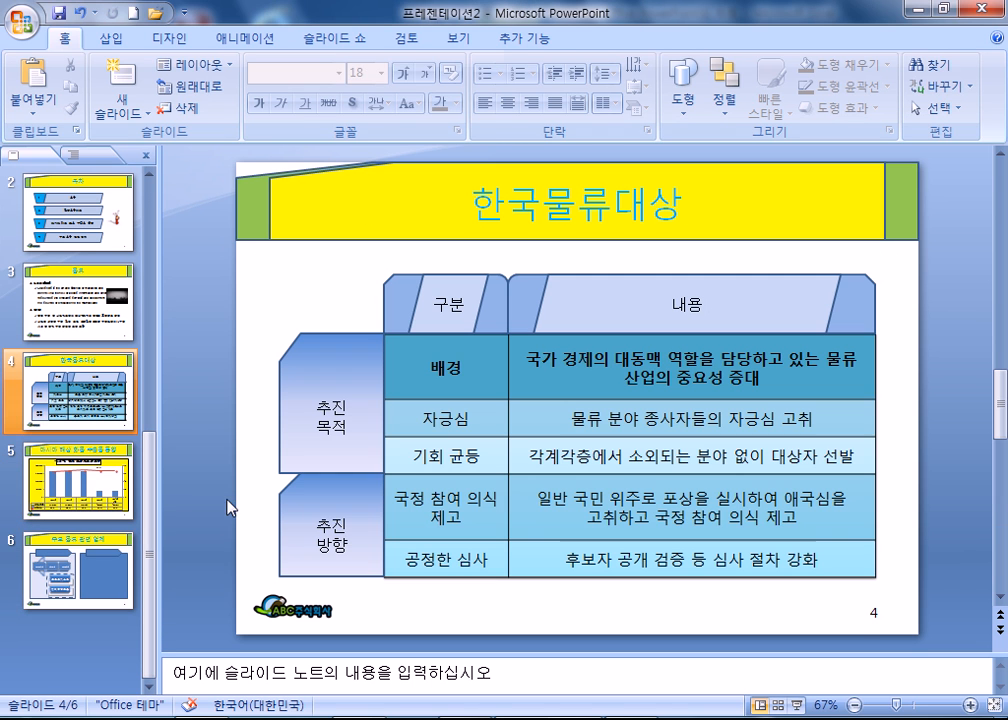
click(580, 375)
drag(473, 373, 668, 580)
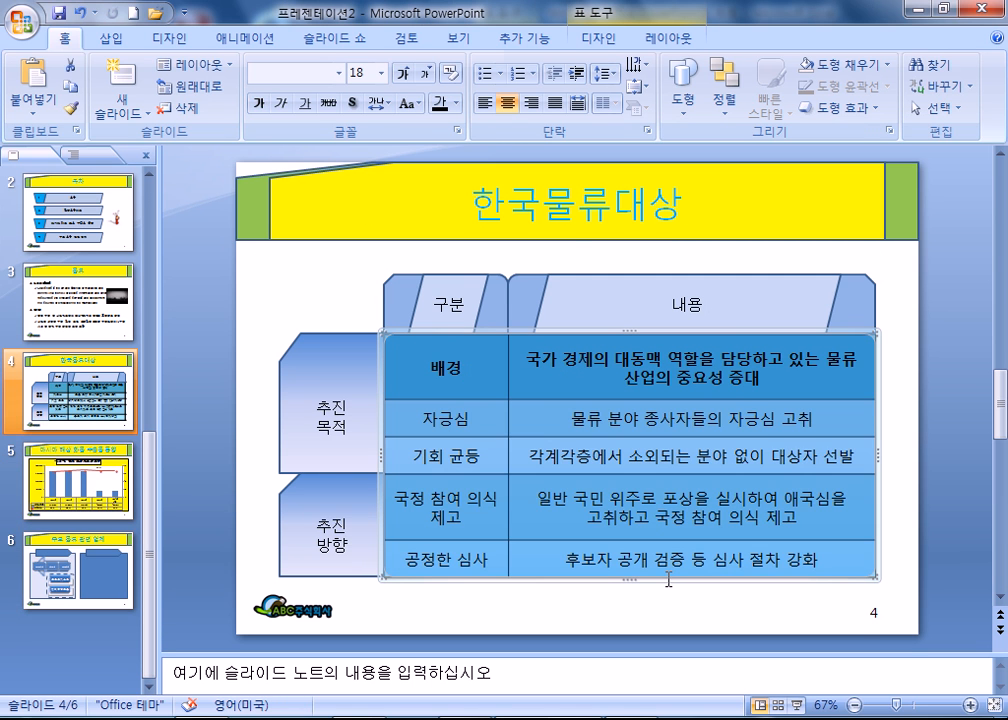
click(598, 40)
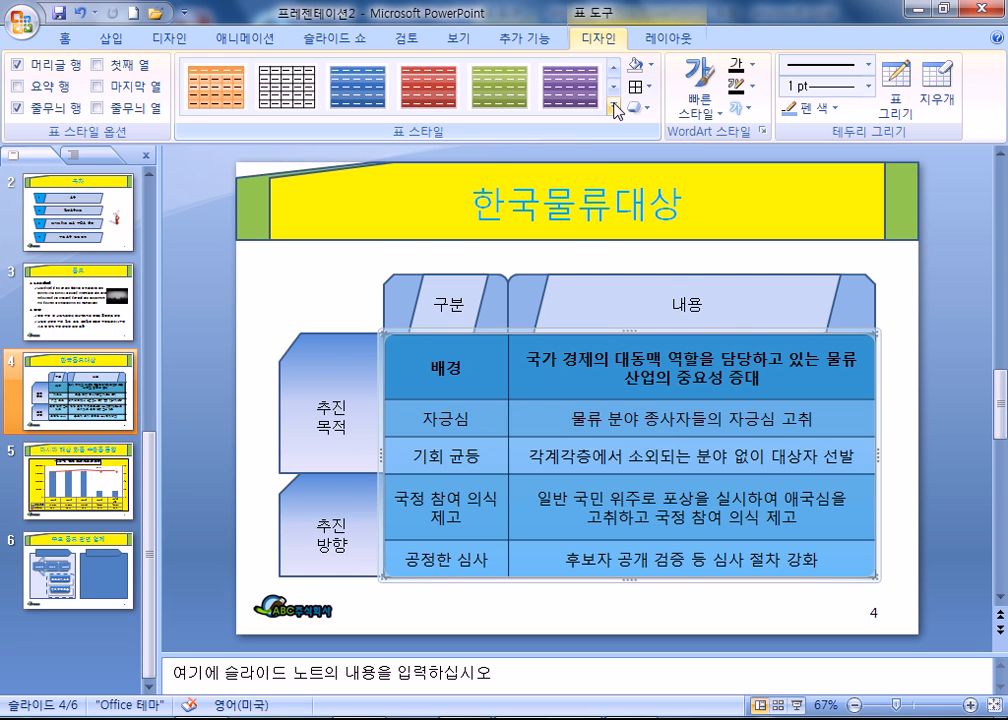
click(606, 95)
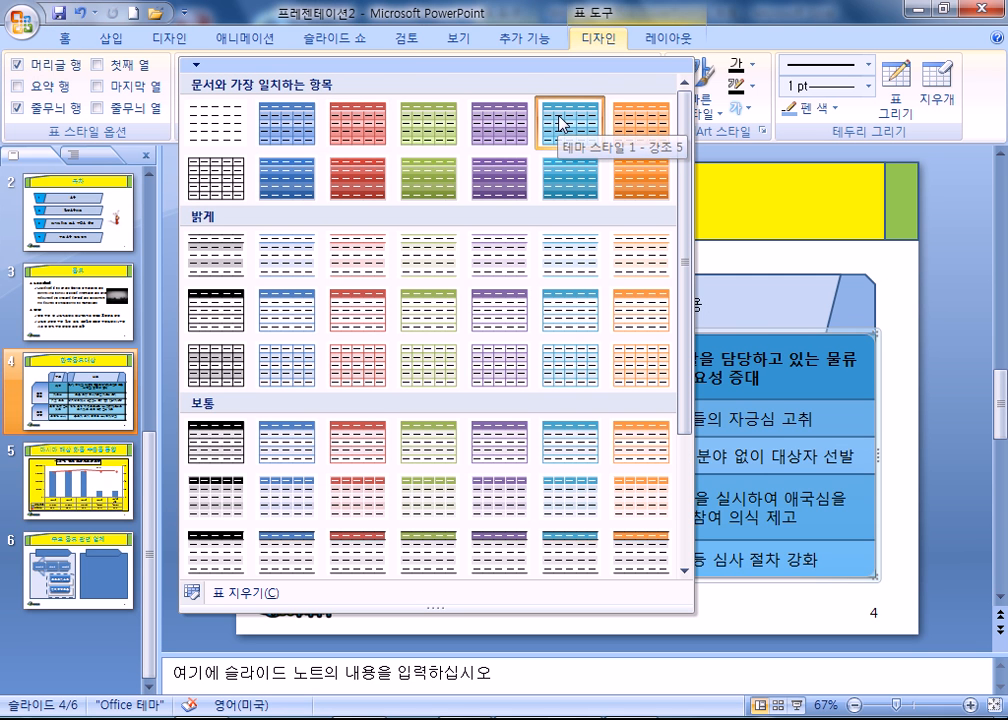
click(560, 124)
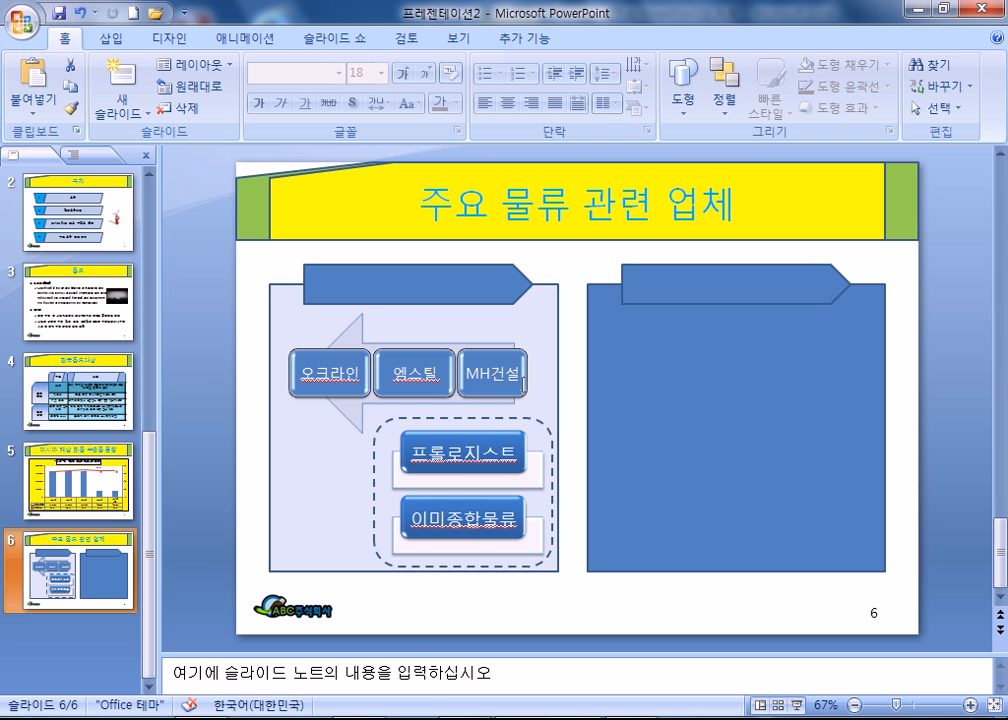
Reapply the first 3차원 SmartArt style to the list SmartArt with 프롤로지스트 and 이미종합물류
click(533, 382)
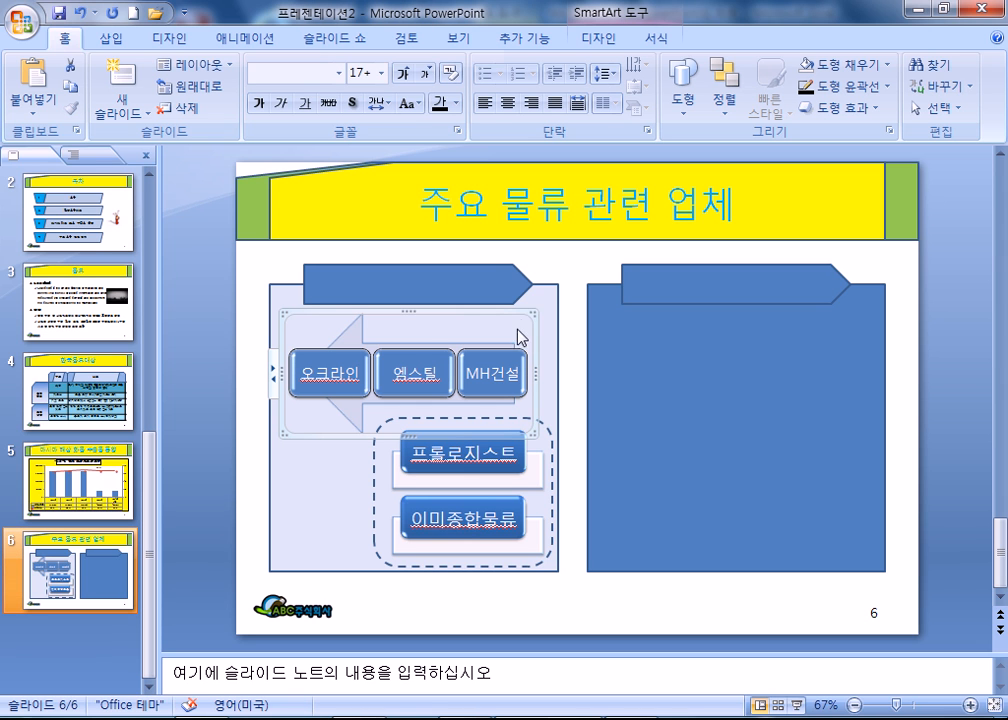
click(541, 460)
click(545, 441)
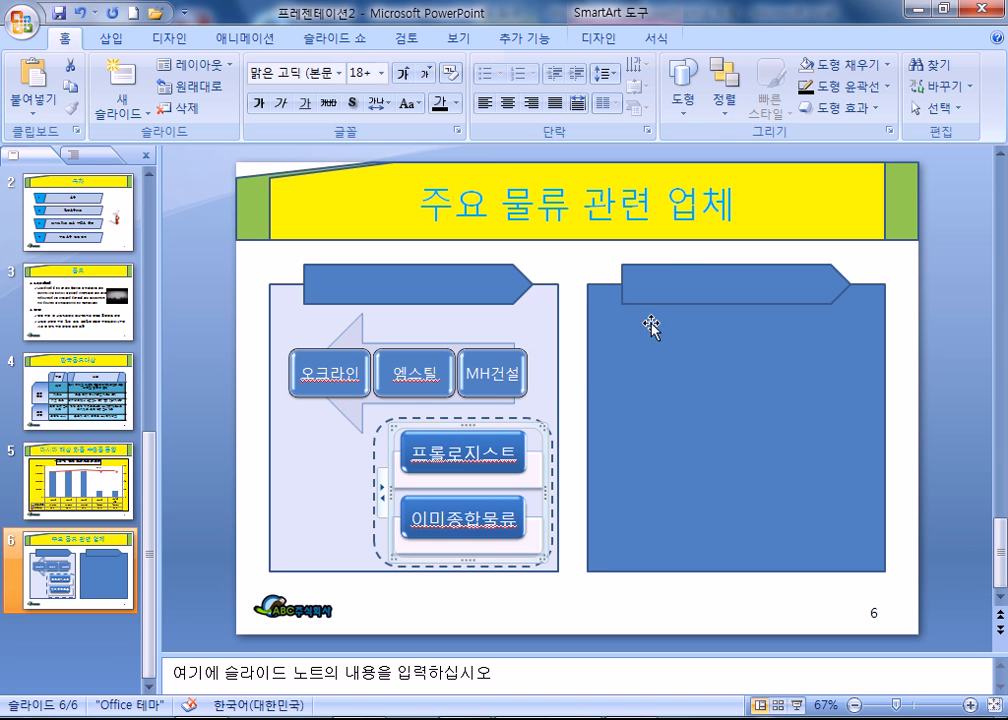
click(625, 42)
click(616, 39)
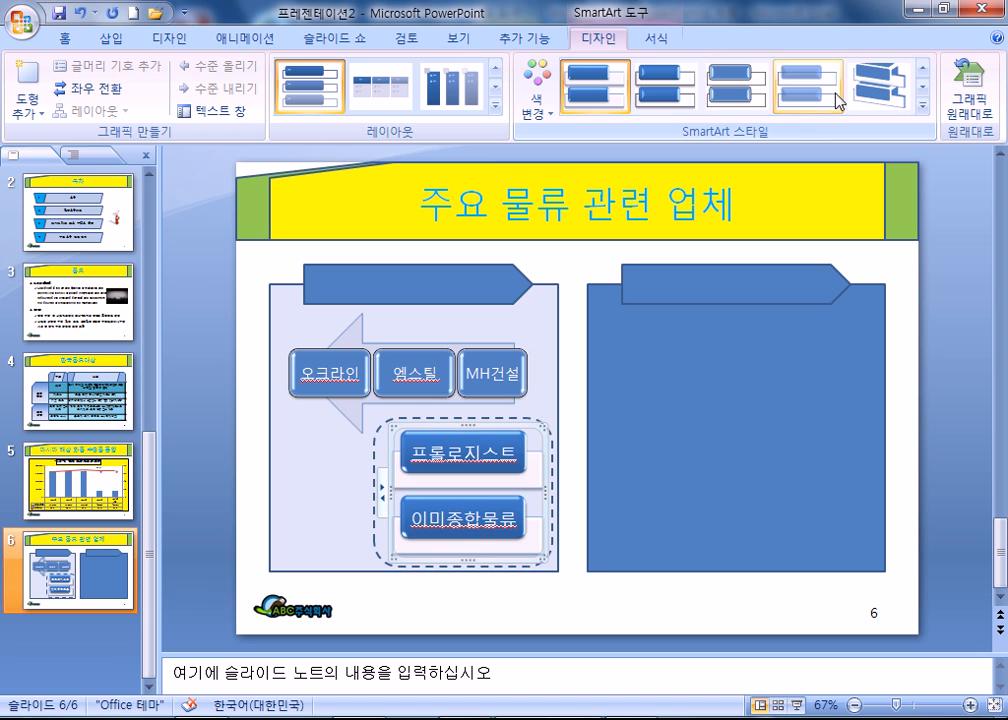
click(928, 110)
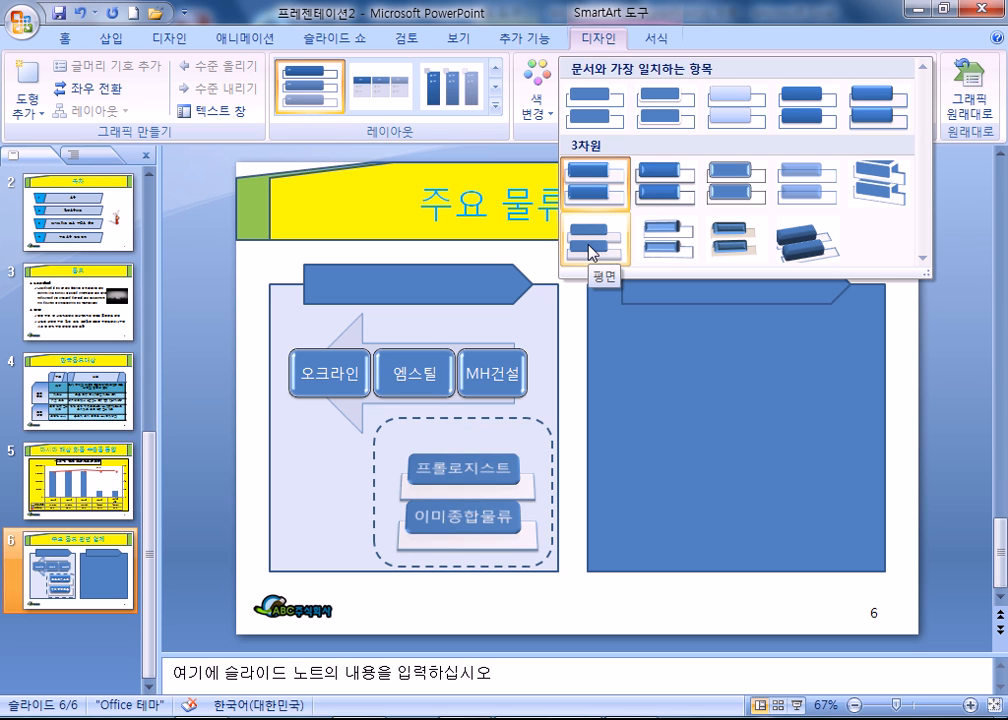
click(606, 174)
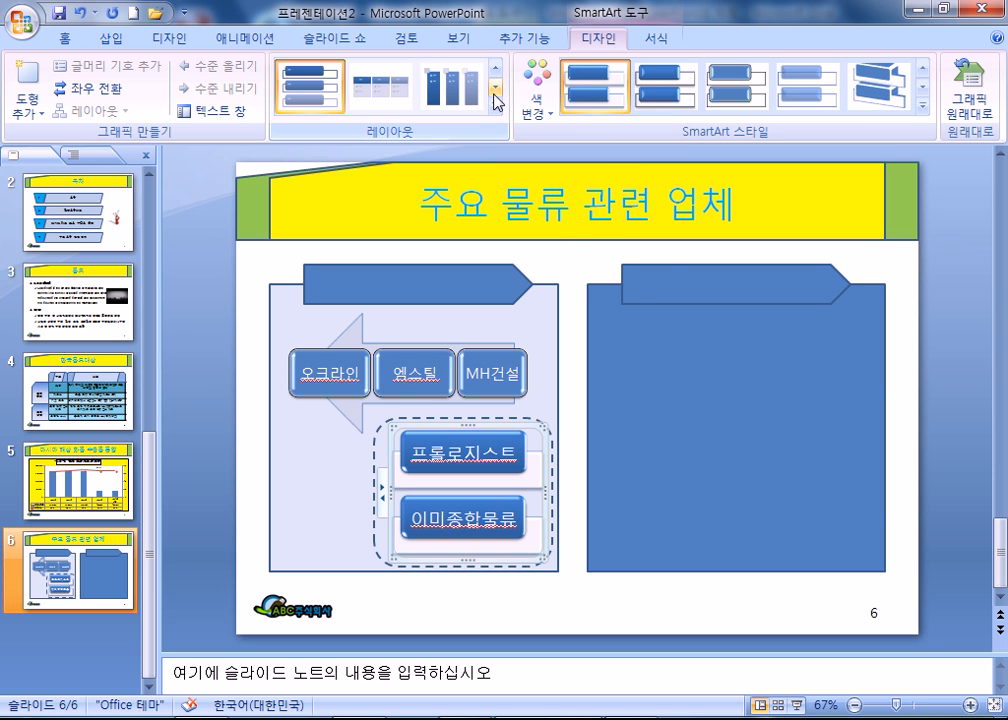
Recolour the list SmartArt in the dashed frame with the dark-to-light 강조 5 colour variation
click(540, 100)
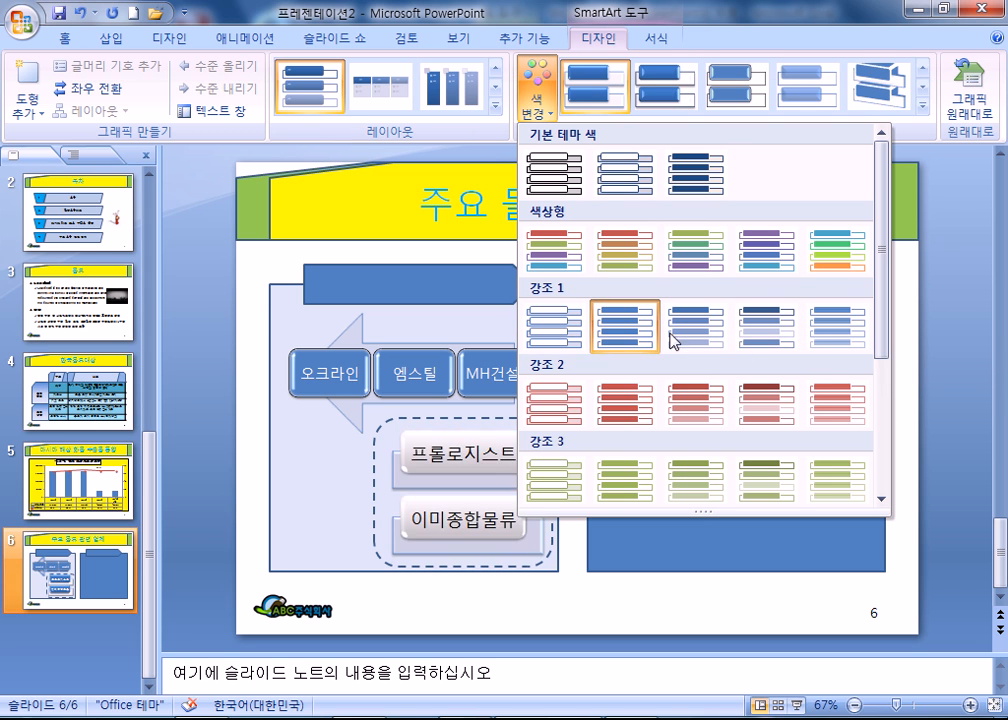
drag(887, 352, 892, 492)
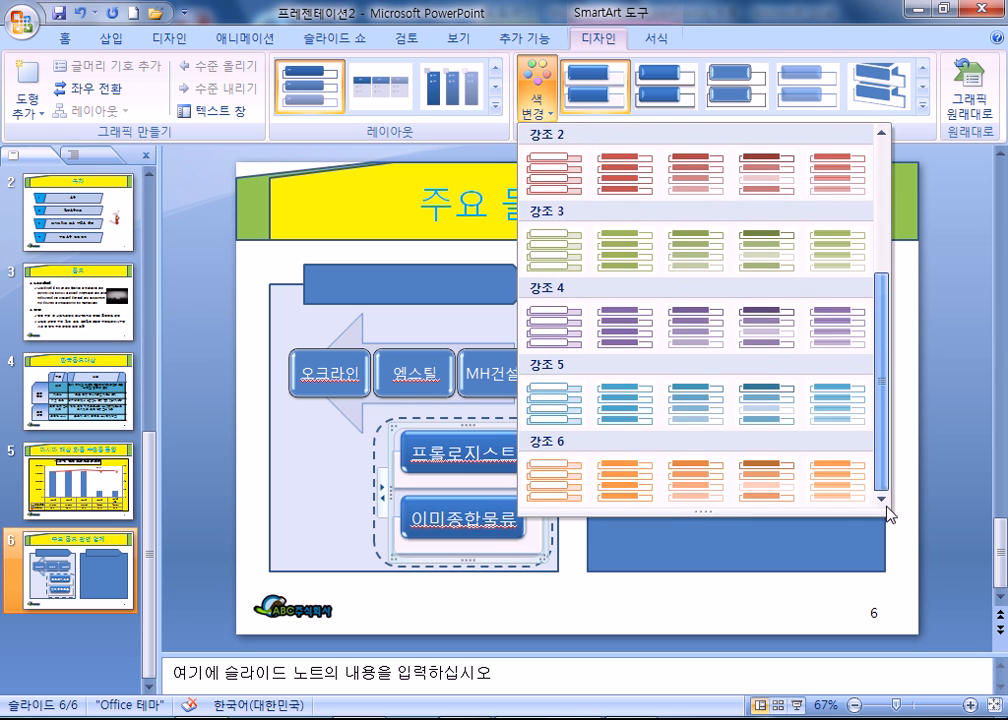
click(716, 408)
click(503, 487)
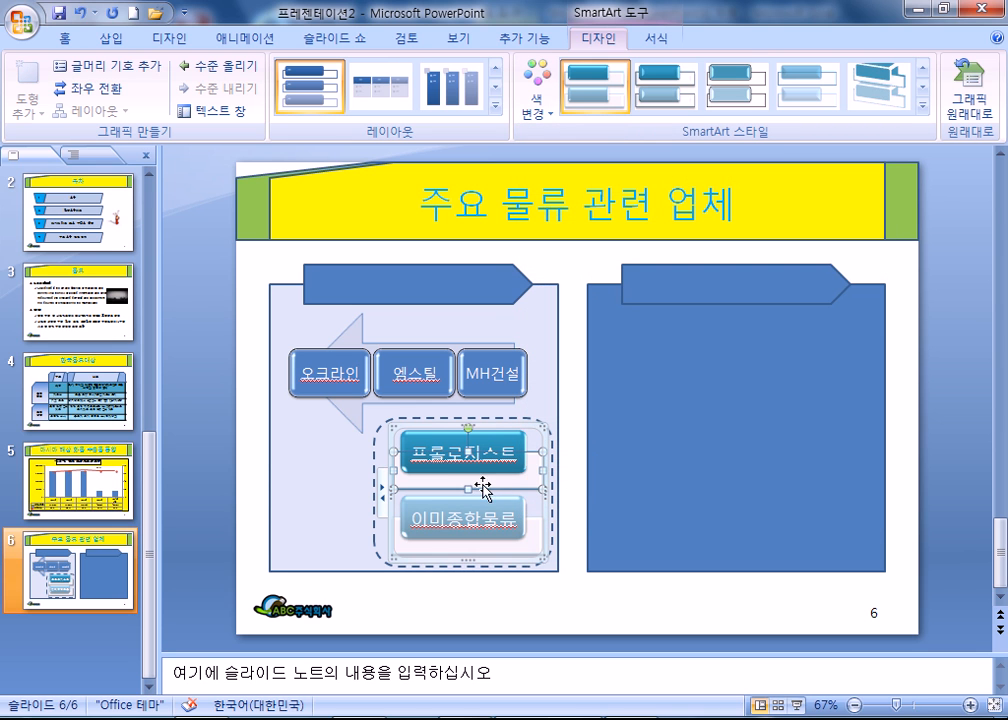
click(298, 531)
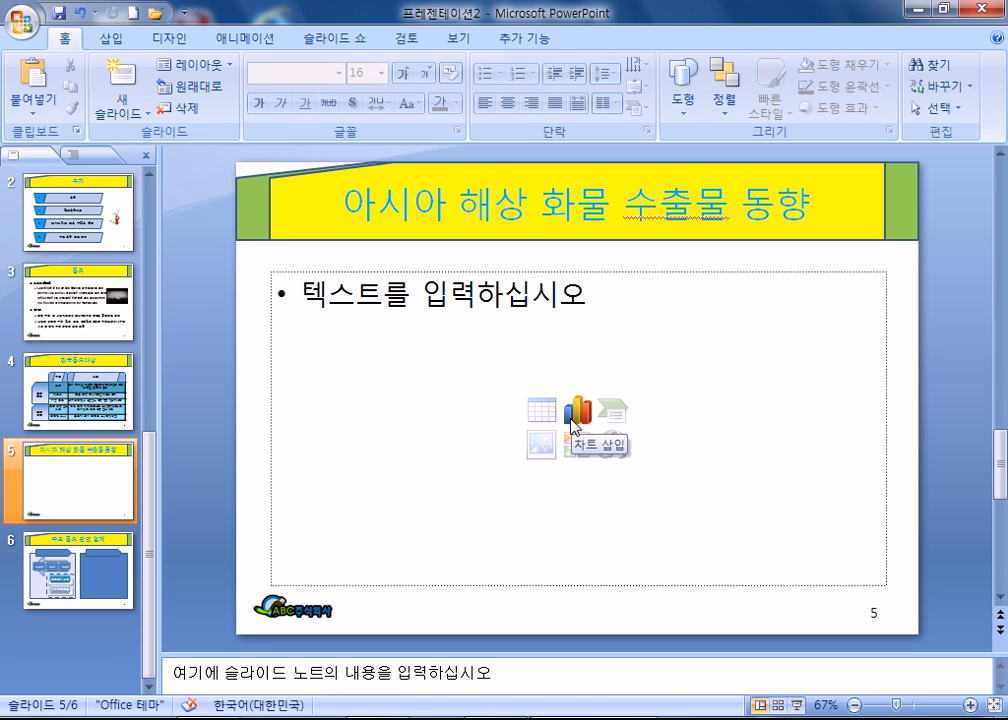
Insert a clustered column chart (묶은 세로 막대형) in slide 5's empty content placeholder and maximize its Excel data window
click(573, 418)
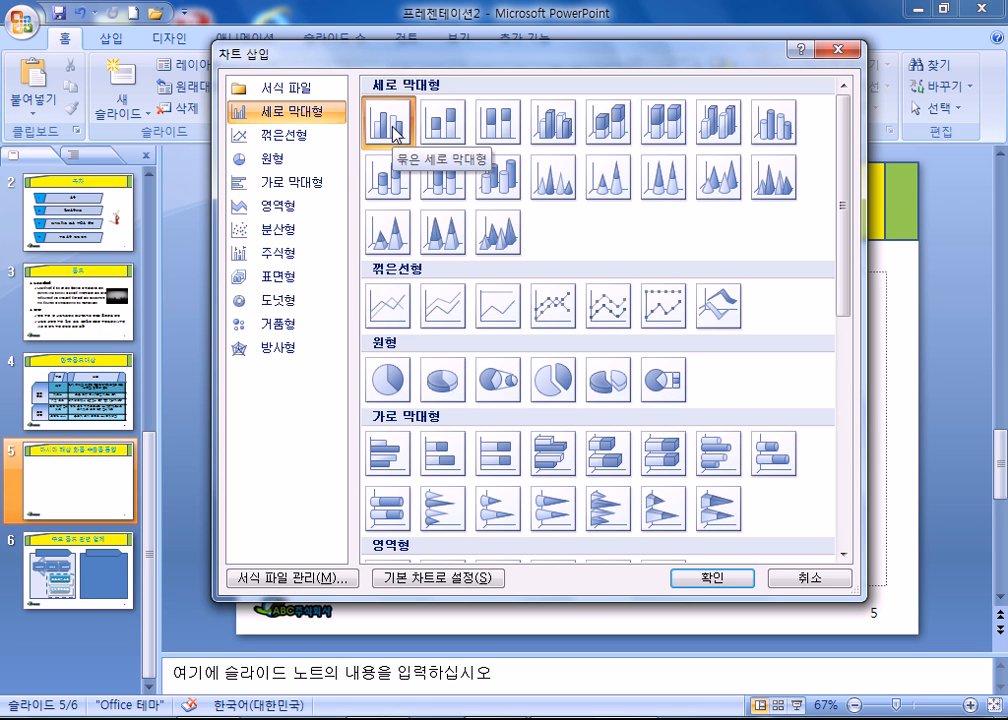
click(713, 577)
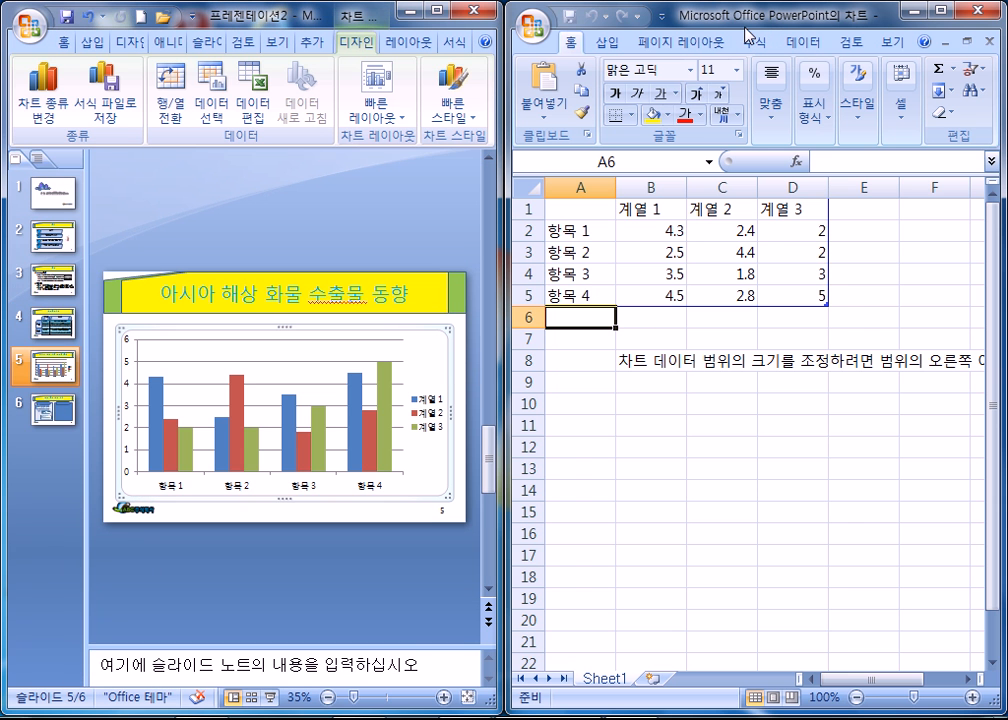
double_click(741, 9)
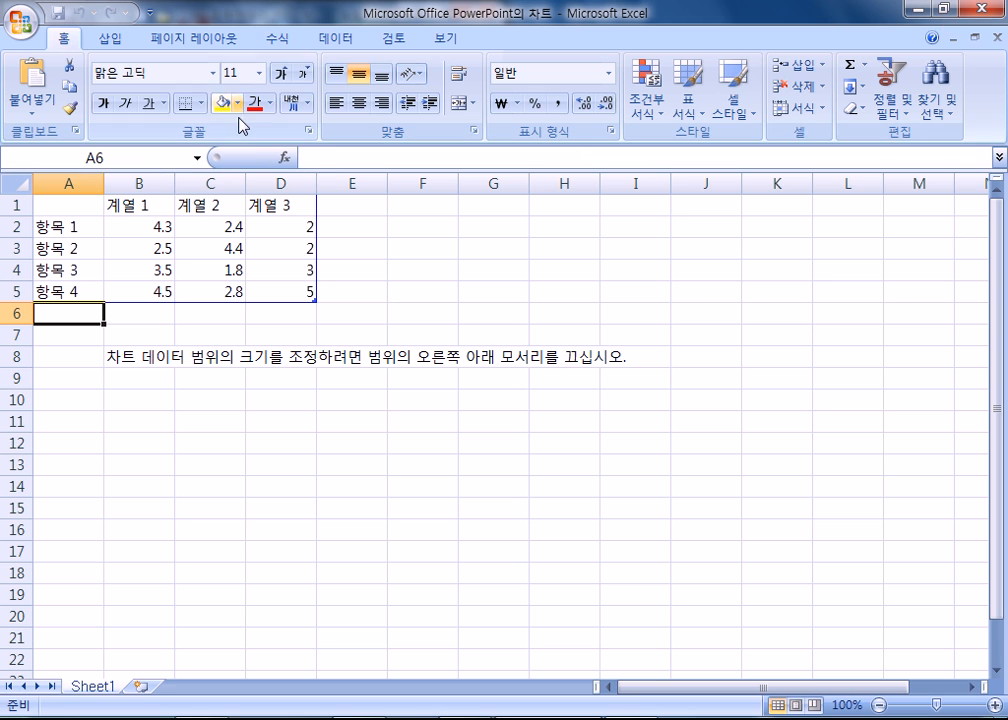
Change the first series heading in cell B1 to 2010년
click(121, 204)
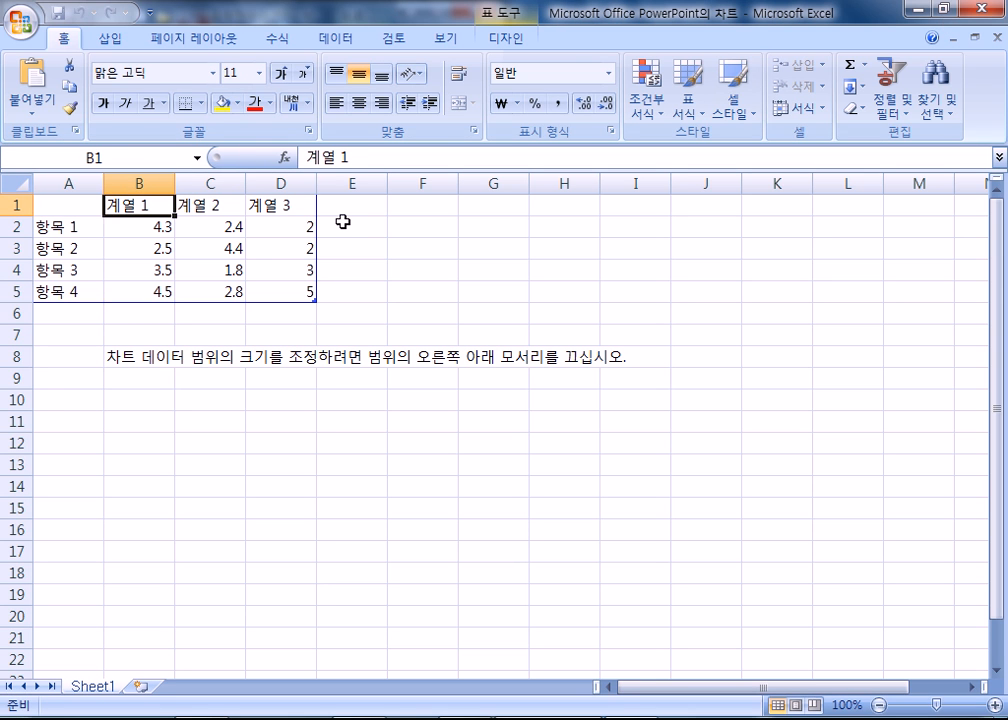
text(2010sus)
key(BackSpace)
key(BackSpace)
key(BackSpace)
key(Hangul)
text(년)
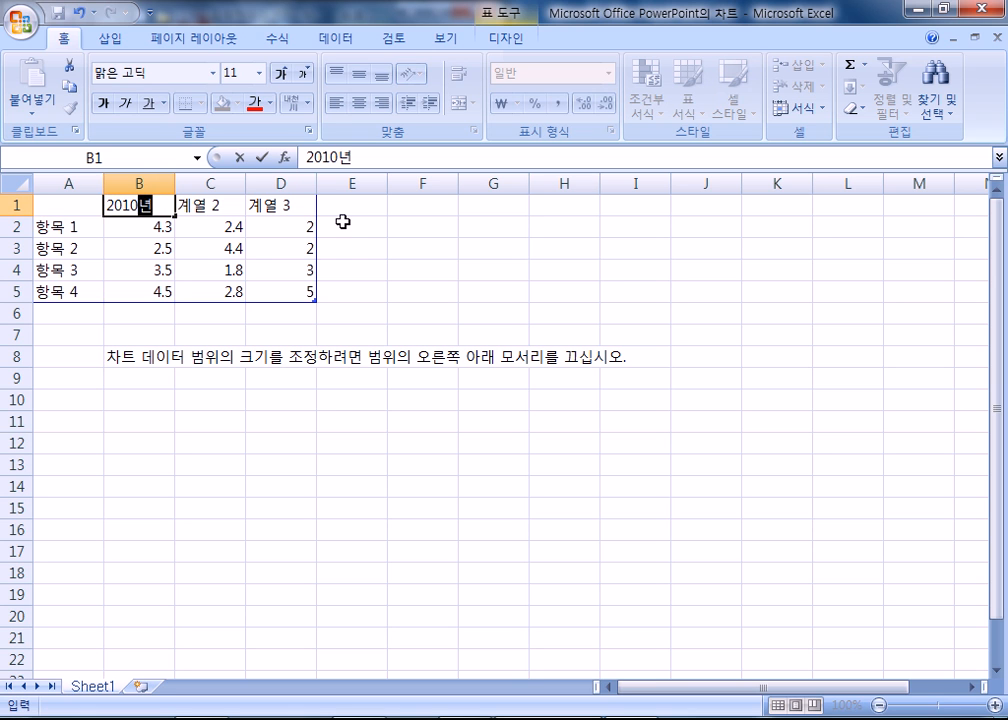
key(Tab)
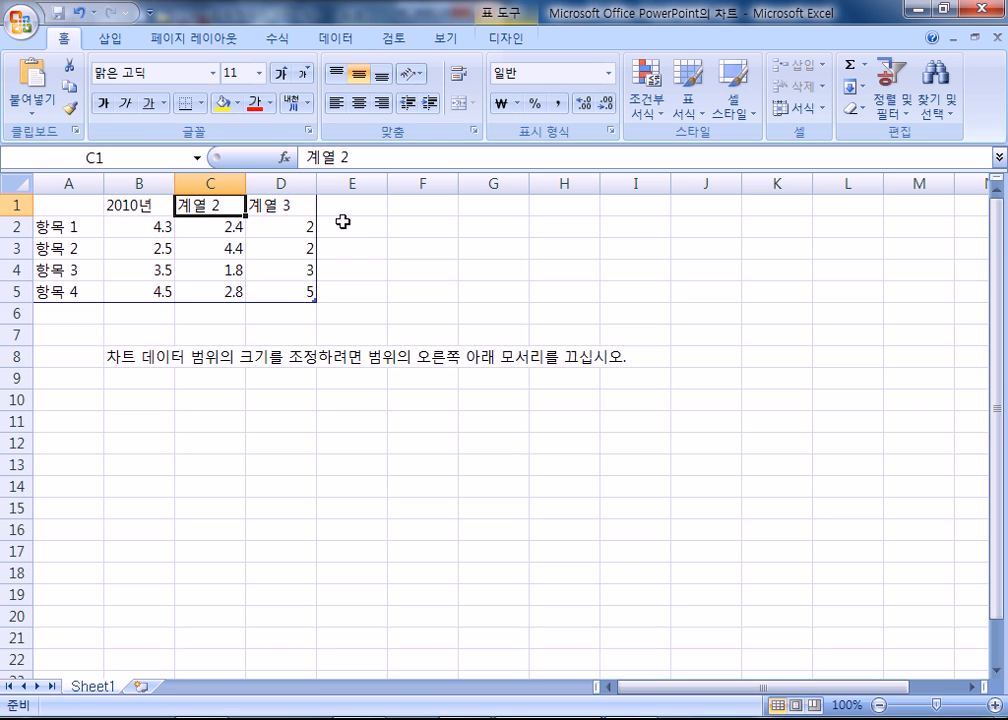
Fill the year headings from B1 across to F1, from 2011년 through 2014년
click(146, 205)
drag(173, 215, 494, 213)
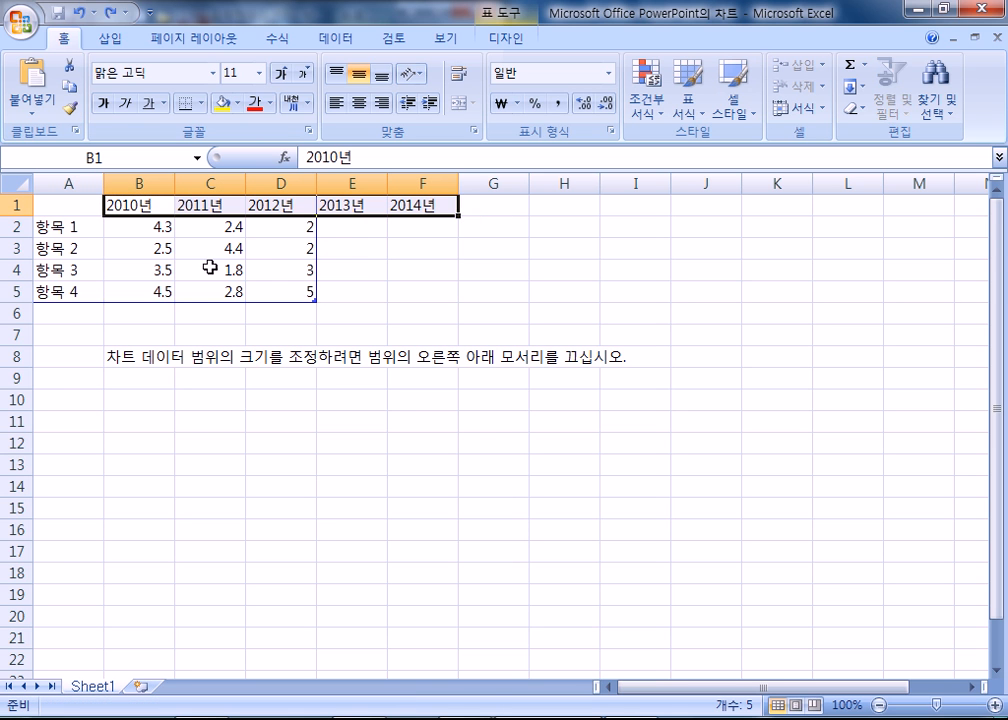
drag(184, 203, 430, 208)
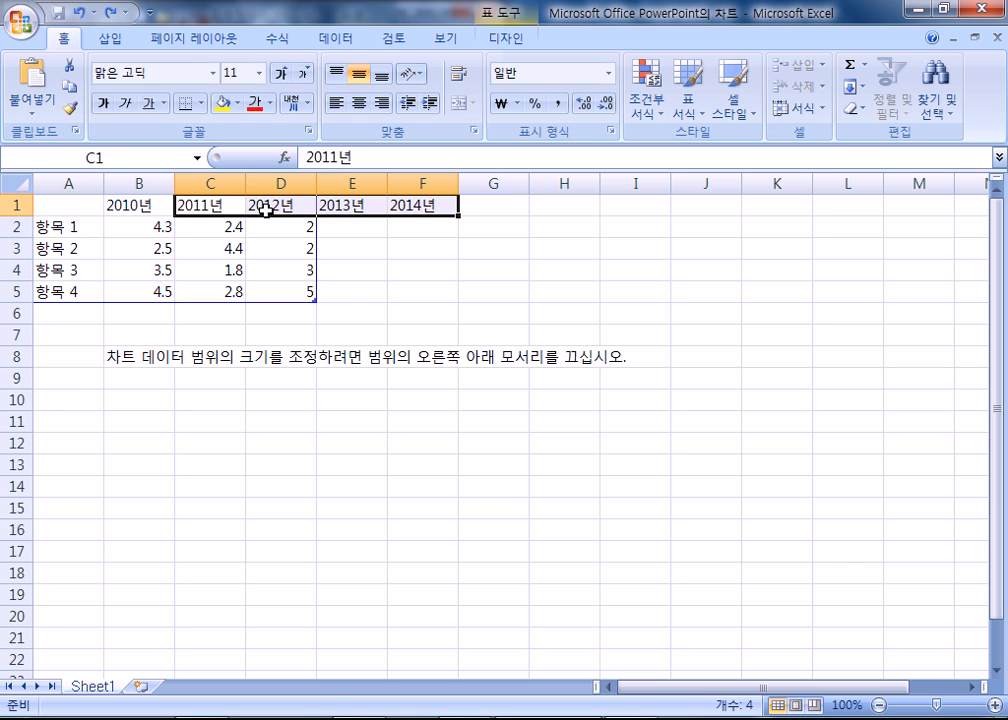
Add 3월 as a second line to the 2014년 heading in F1 and extend the chart data range to column F
click(434, 207)
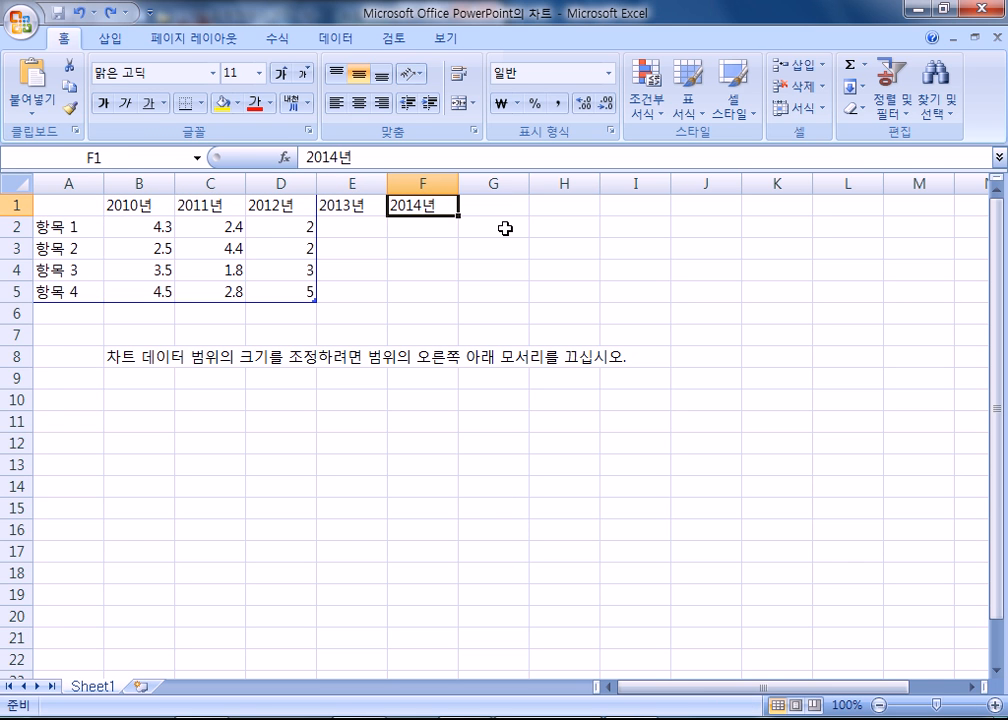
key(F2)
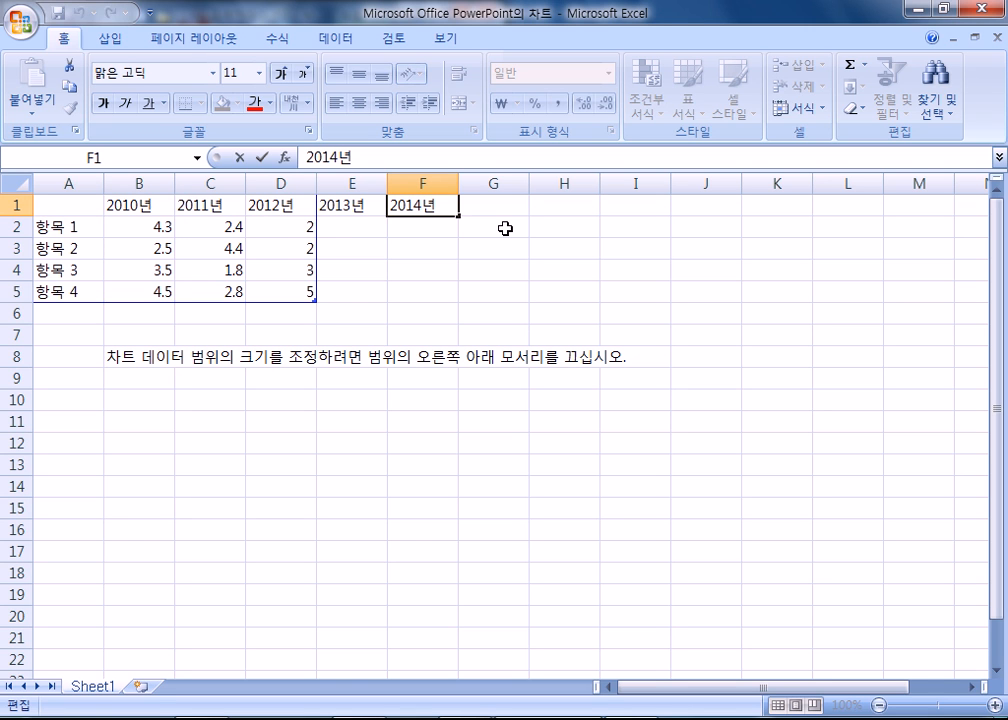
key(alt+Return)
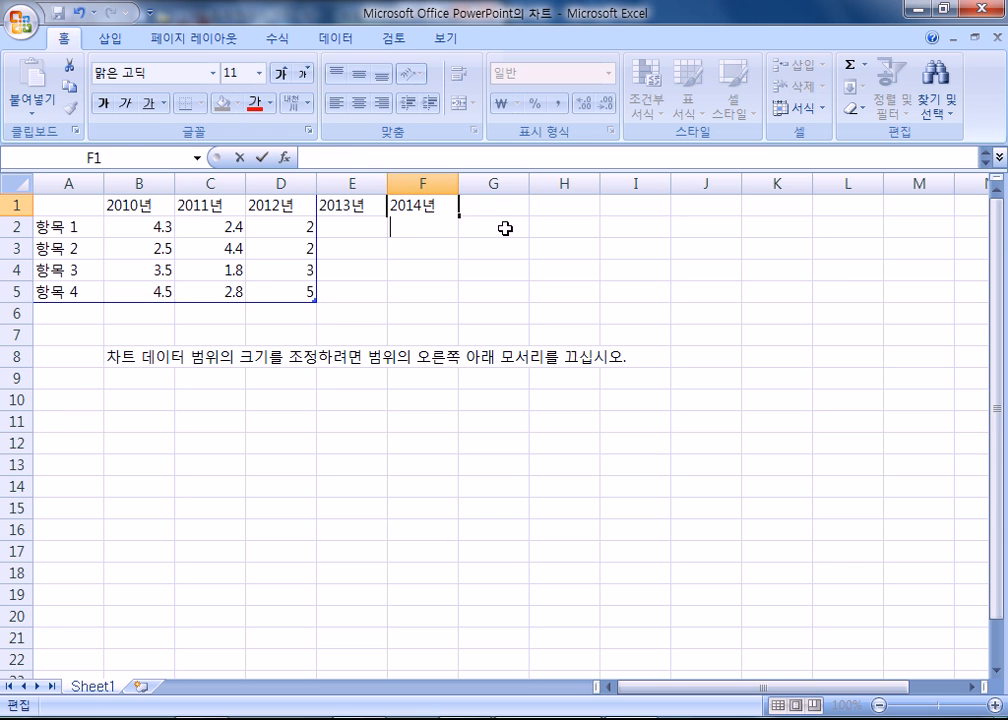
text(3월)
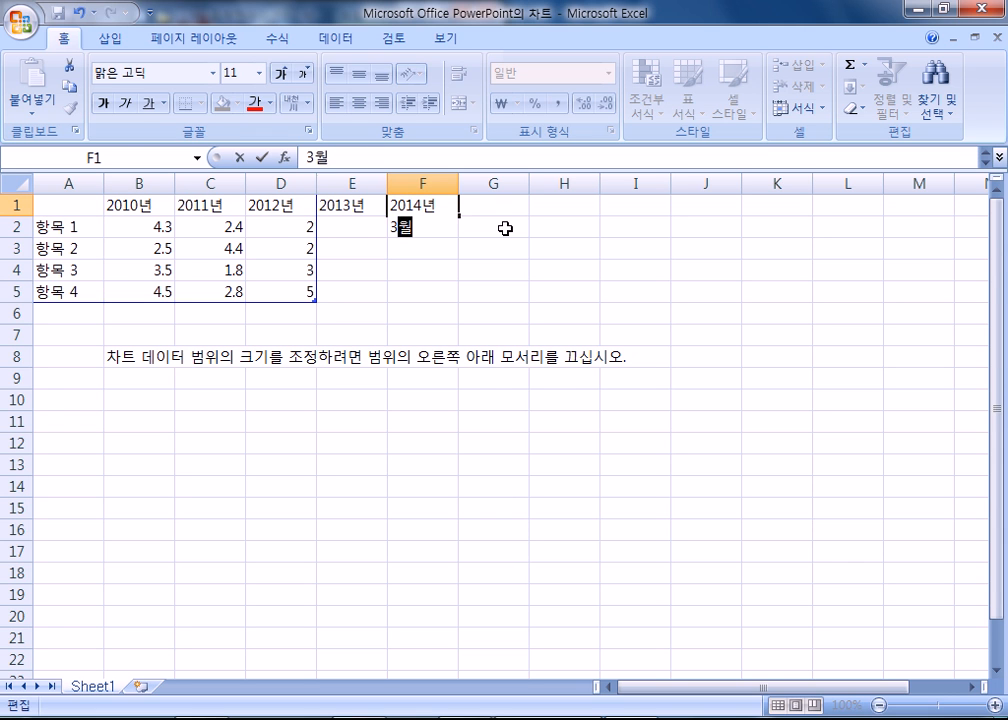
key(Return)
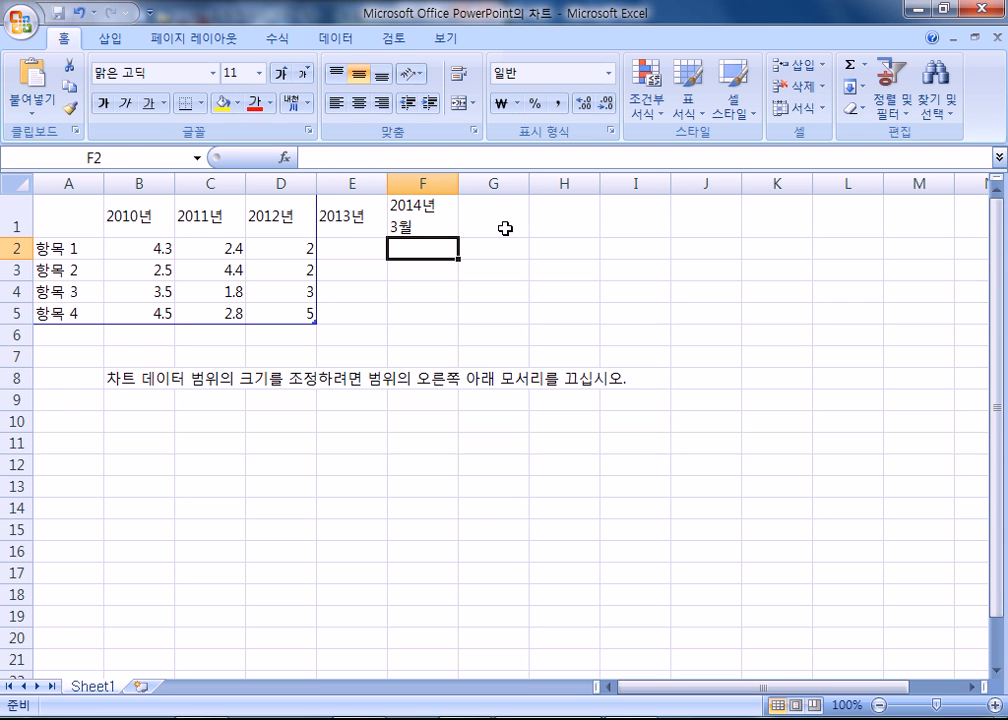
click(448, 216)
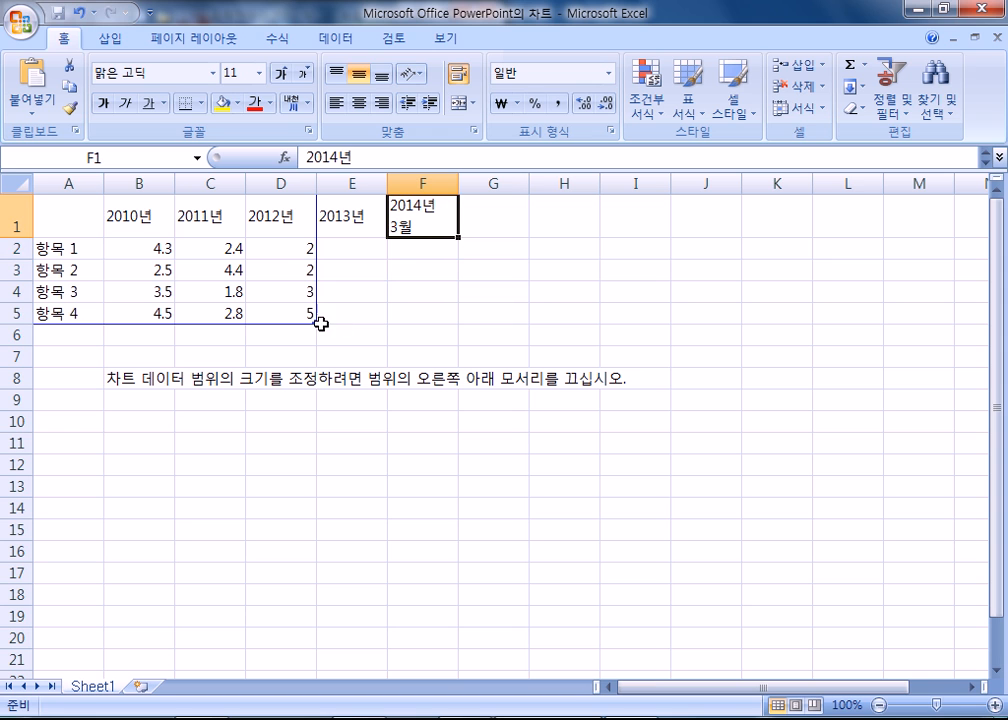
drag(313, 318, 466, 283)
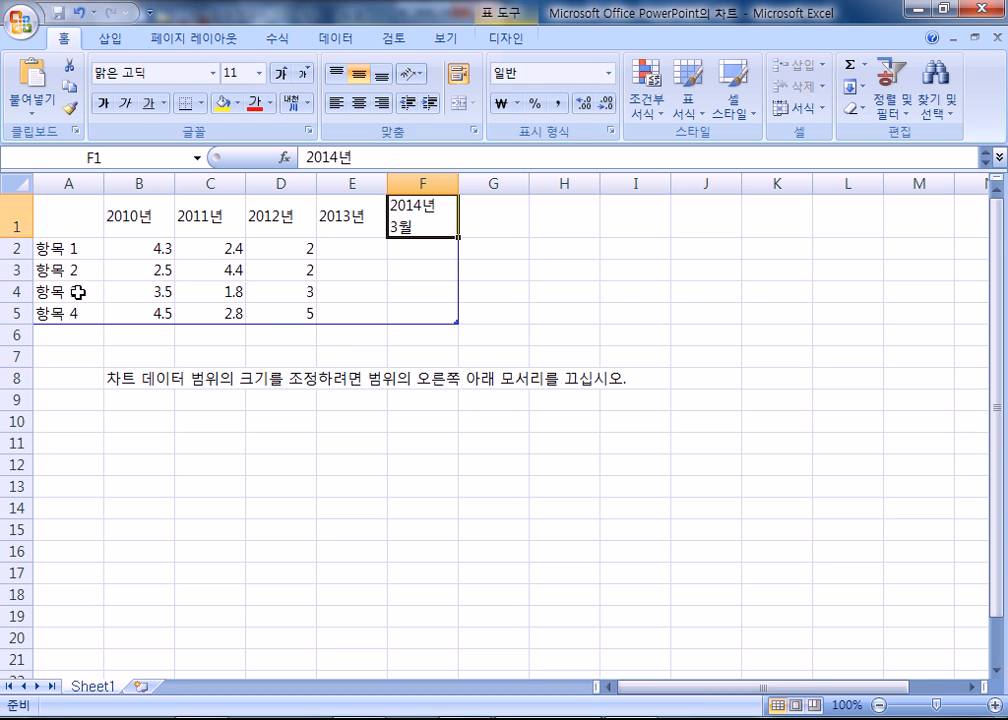
Rename the row labels in A2 and A3 to 물량(천톤) and 비중(%)
click(85, 249)
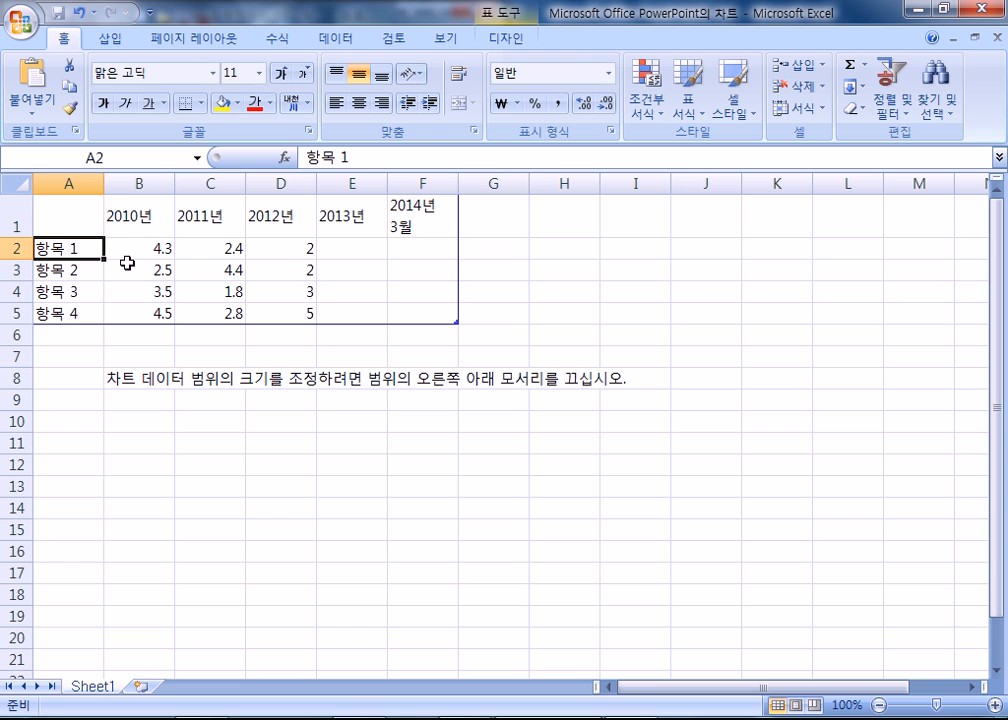
text(물량()
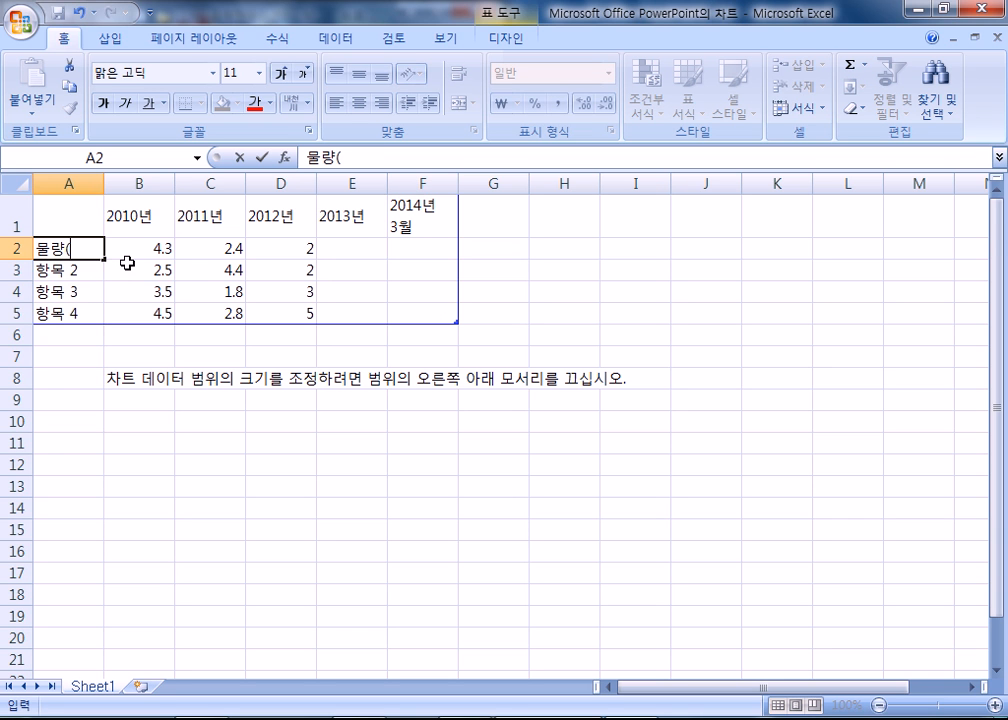
text(천톤)
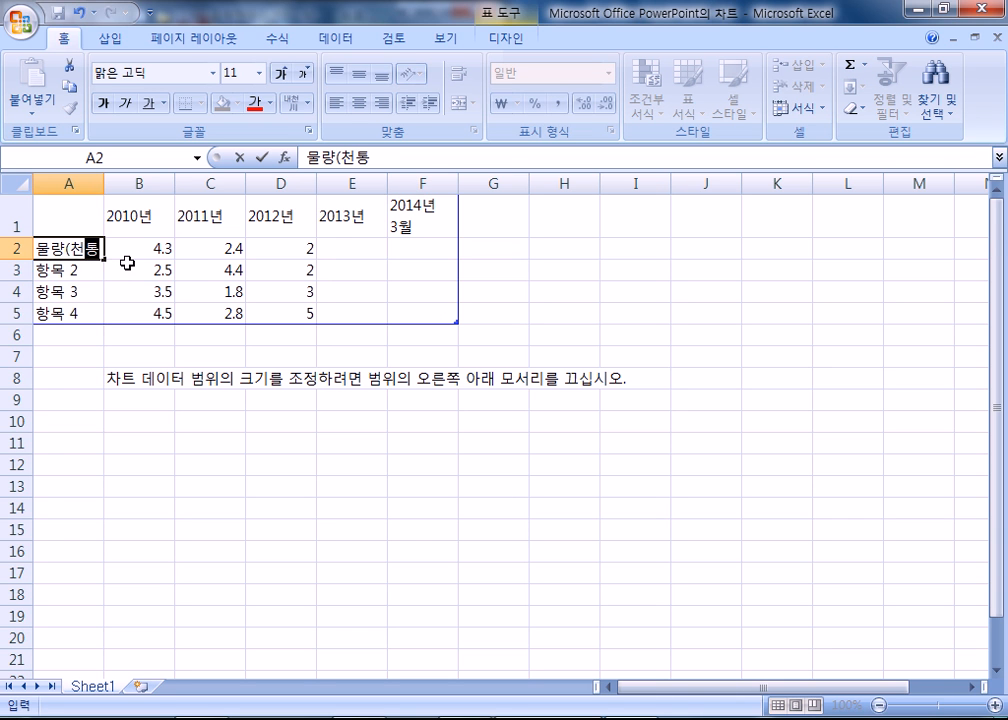
text())
key(Return)
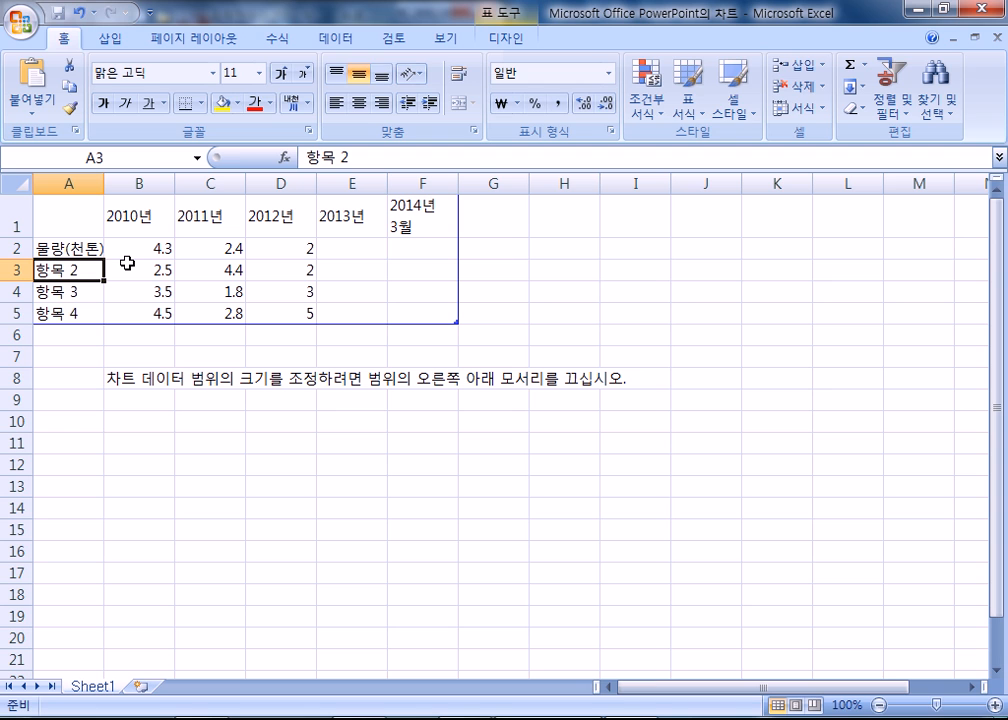
text(비중(%)
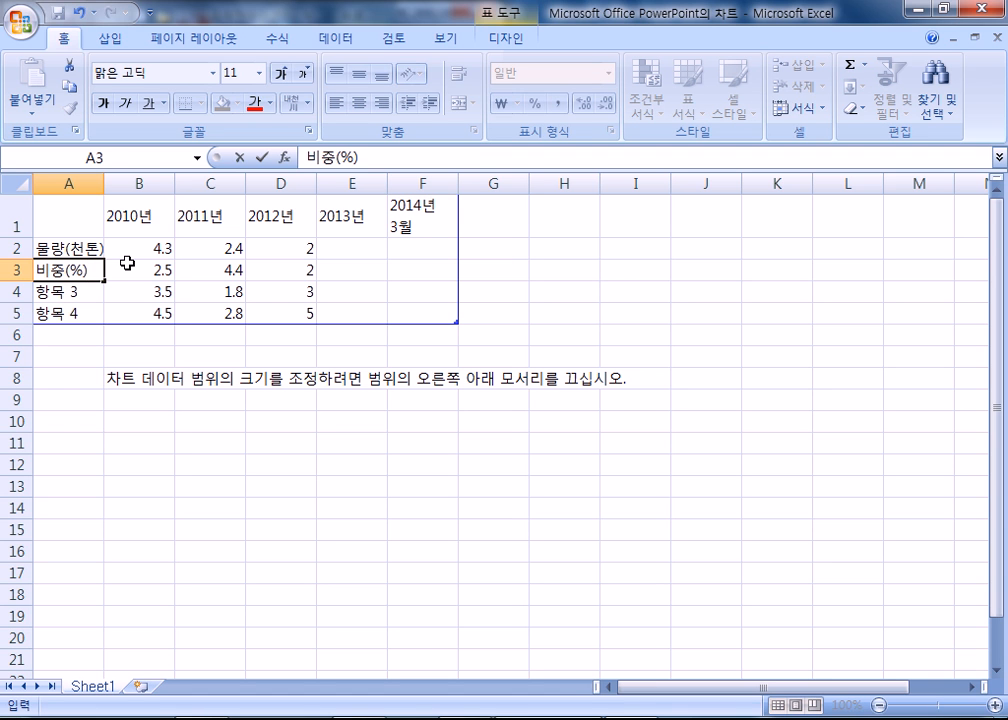
click(127, 263)
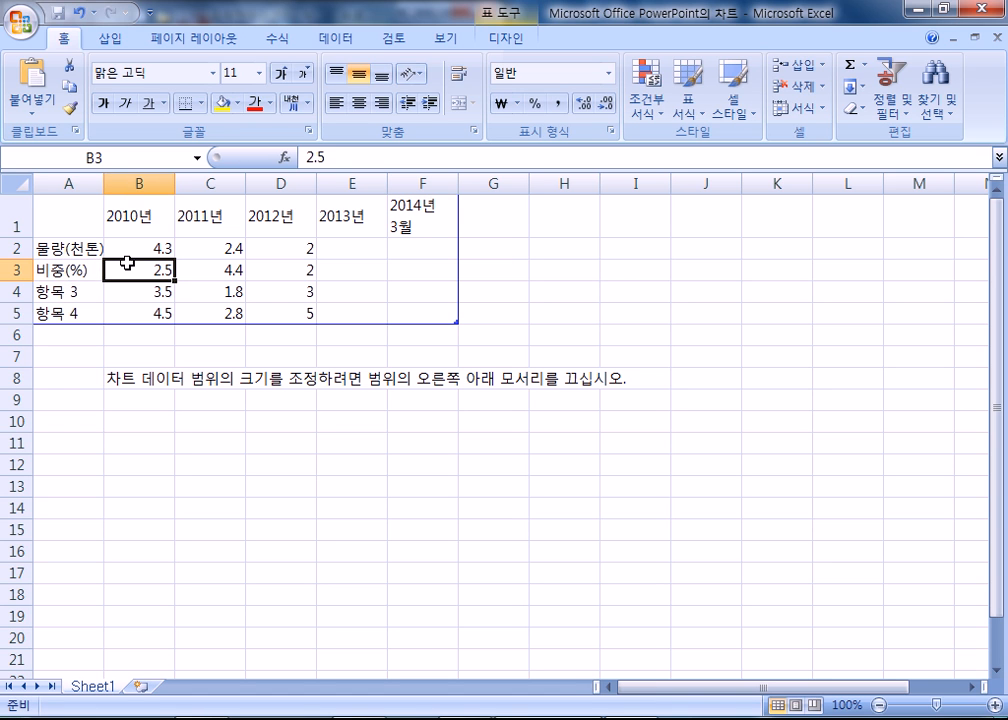
Shrink the chart data range to end at F3, excluding the 항목 3 and 항목 4 rows
click(17, 292)
drag(17, 296, 17, 313)
click(151, 290)
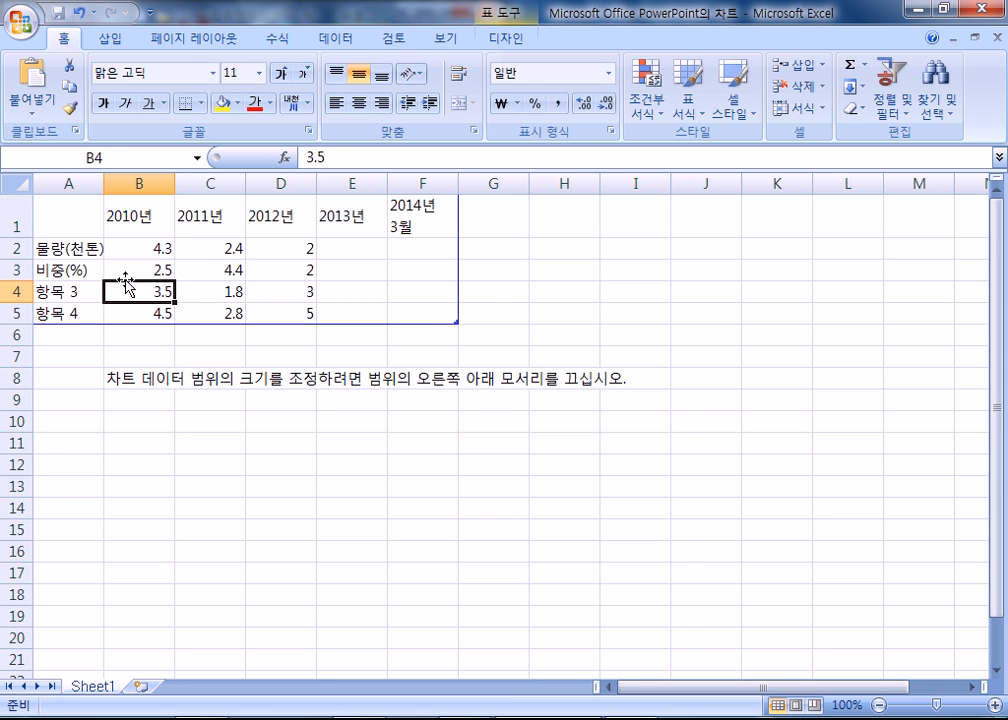
click(18, 282)
click(537, 315)
click(439, 311)
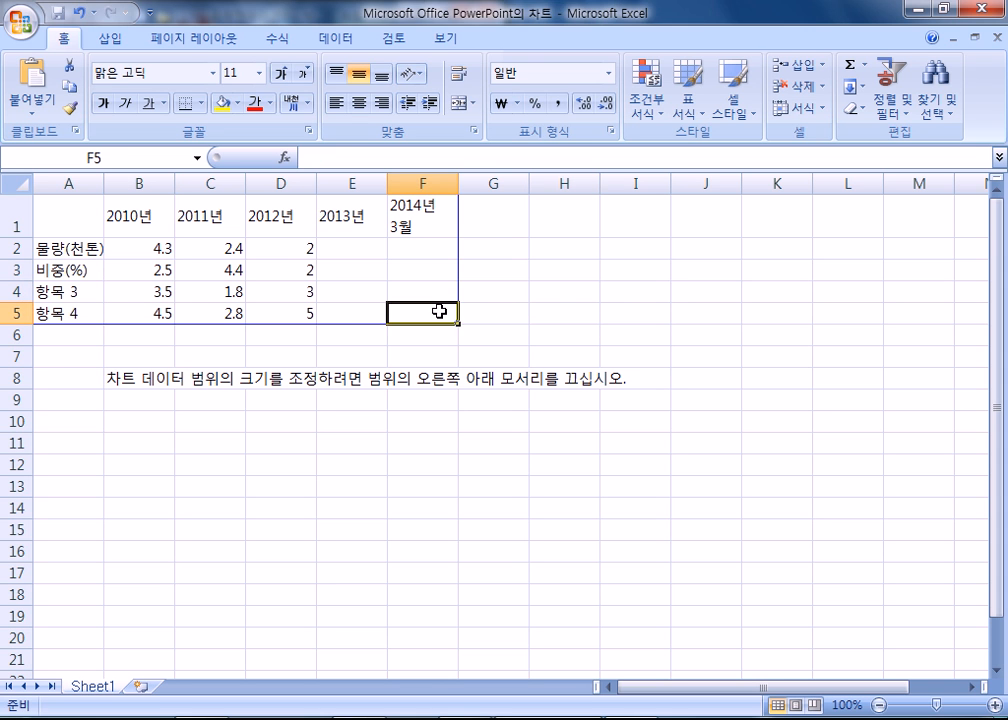
click(542, 339)
drag(456, 320, 458, 280)
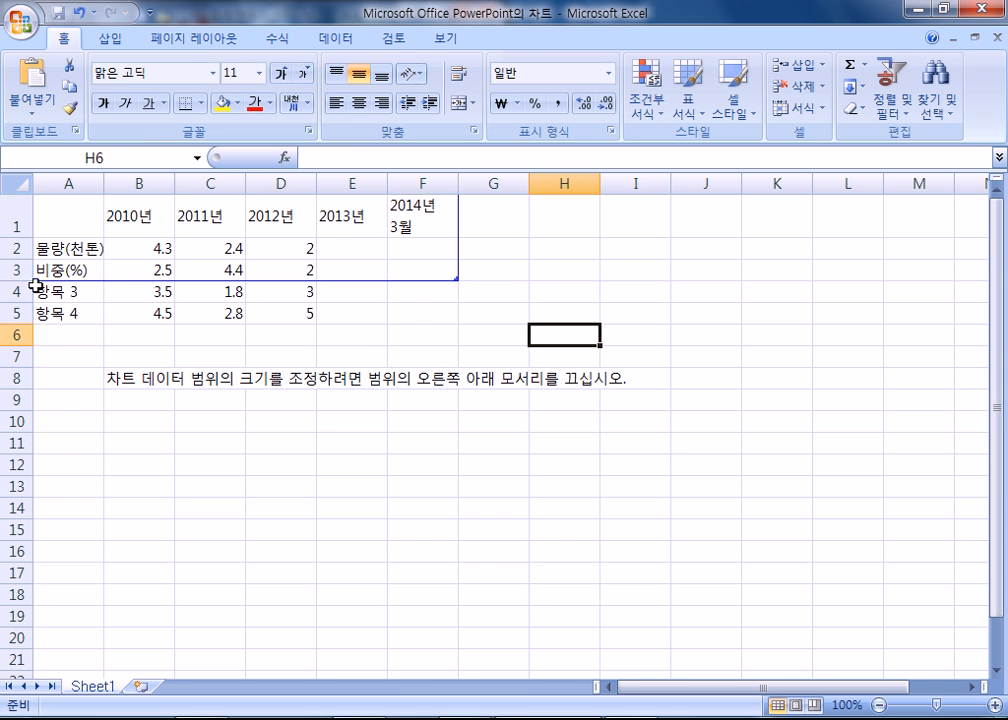
drag(14, 290, 14, 317)
click(160, 311)
drag(112, 291, 337, 317)
click(442, 332)
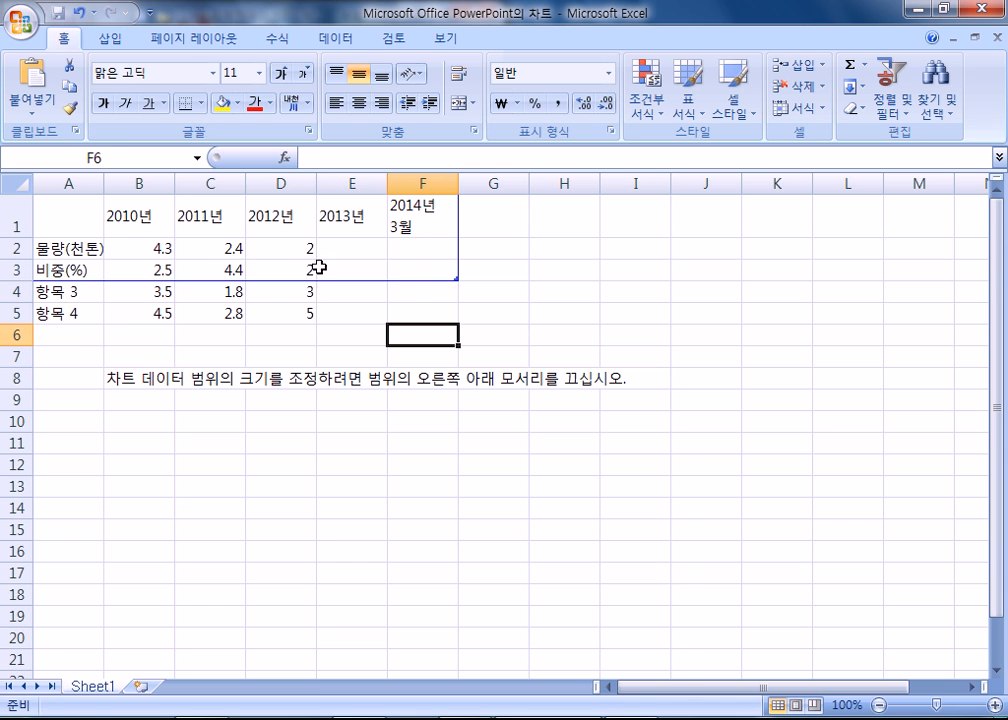
Fill the 물량(천톤) row from B2 to F2 with 165266, 165780, 166299, 42379 and 42225
drag(148, 243, 387, 270)
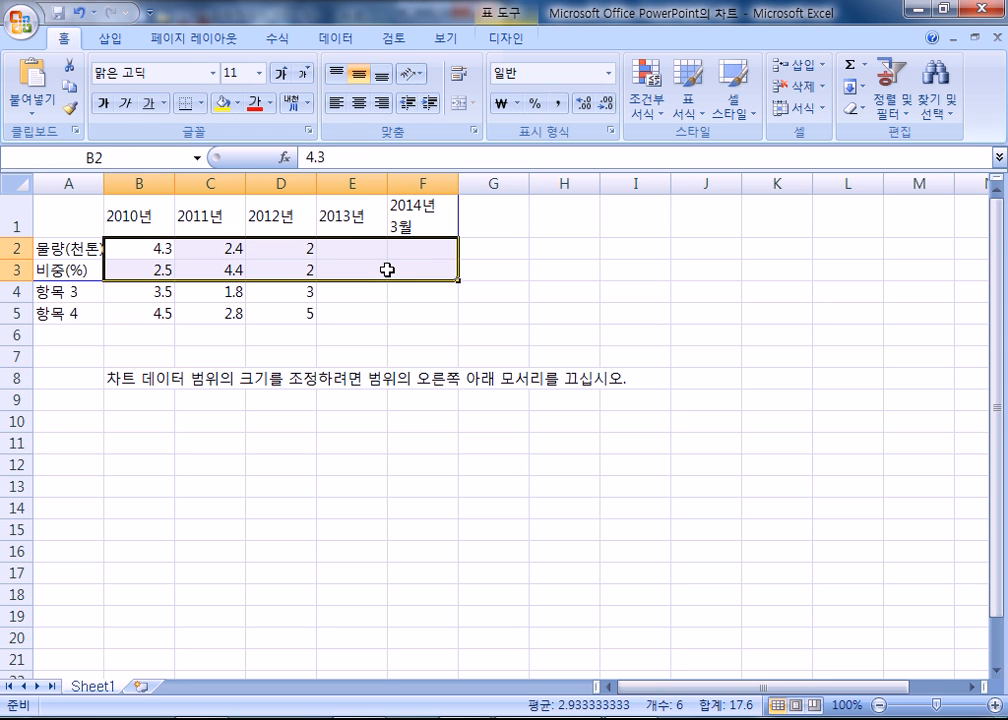
text(165,)
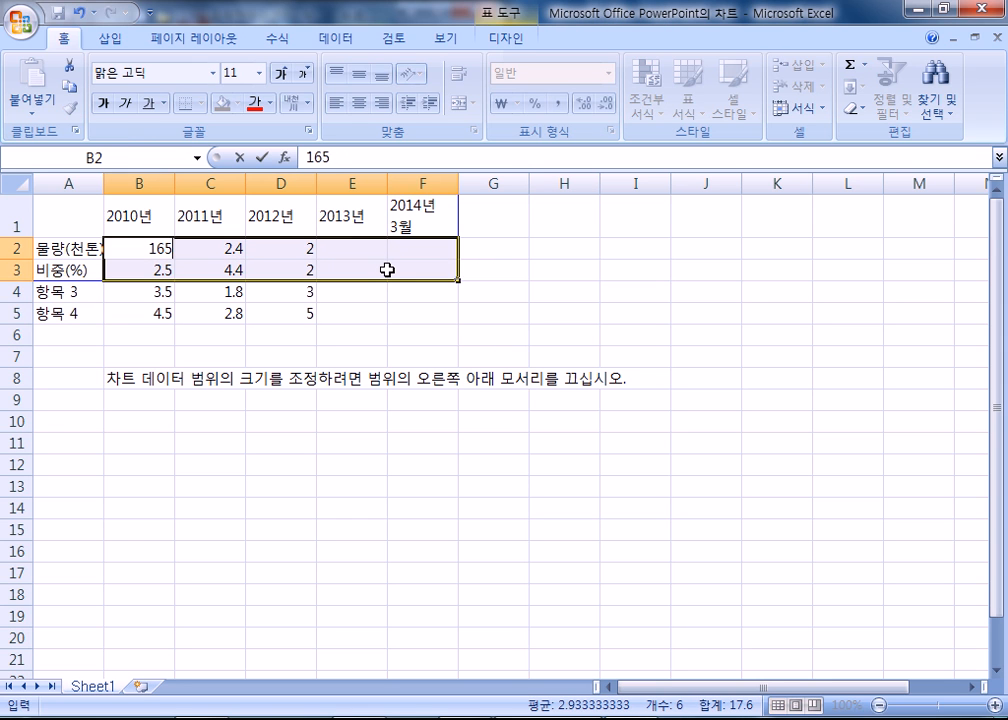
key(BackSpace)
key(BackSpace)
key(BackSpace)
key(BackSpace)
text(165266)
key(Tab)
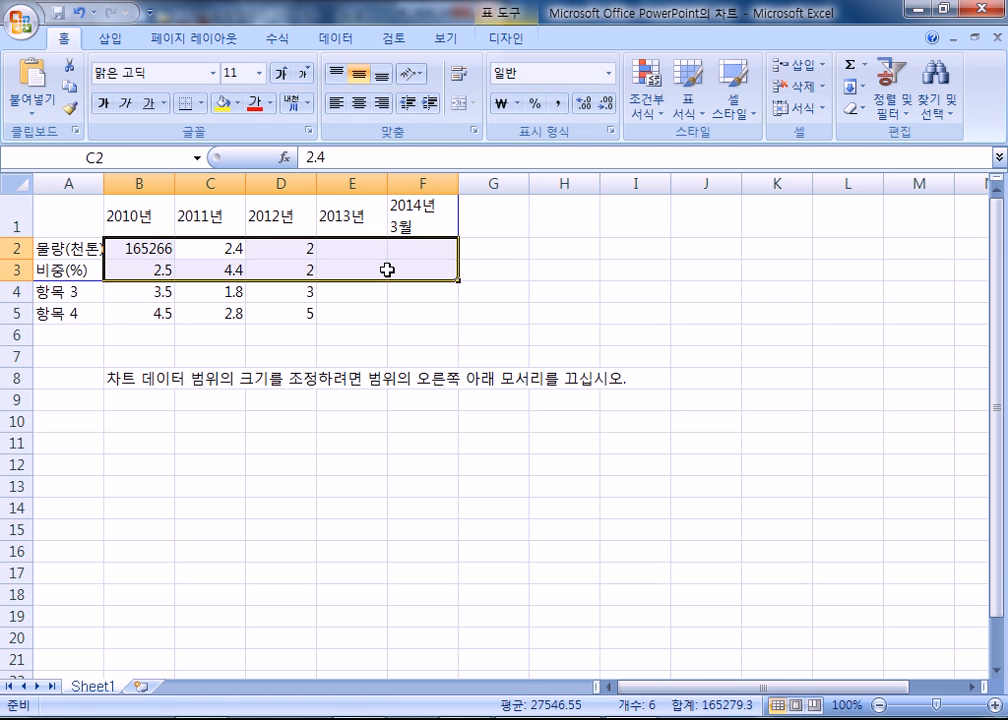
text(165780)
key(Tab)
text(166299)
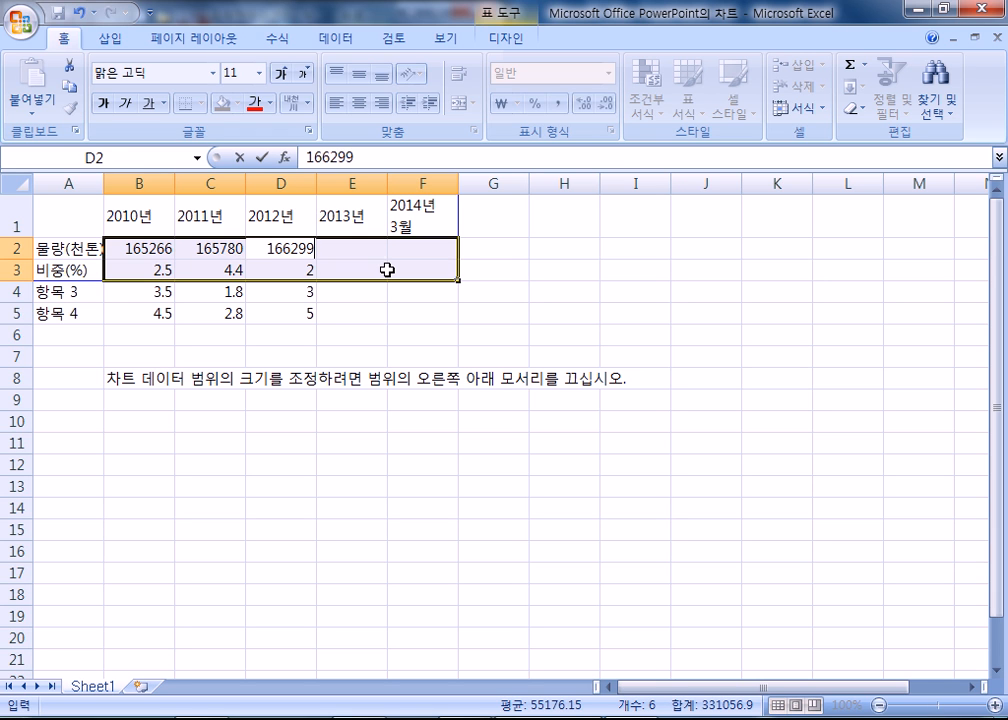
key(Tab)
text(42379)
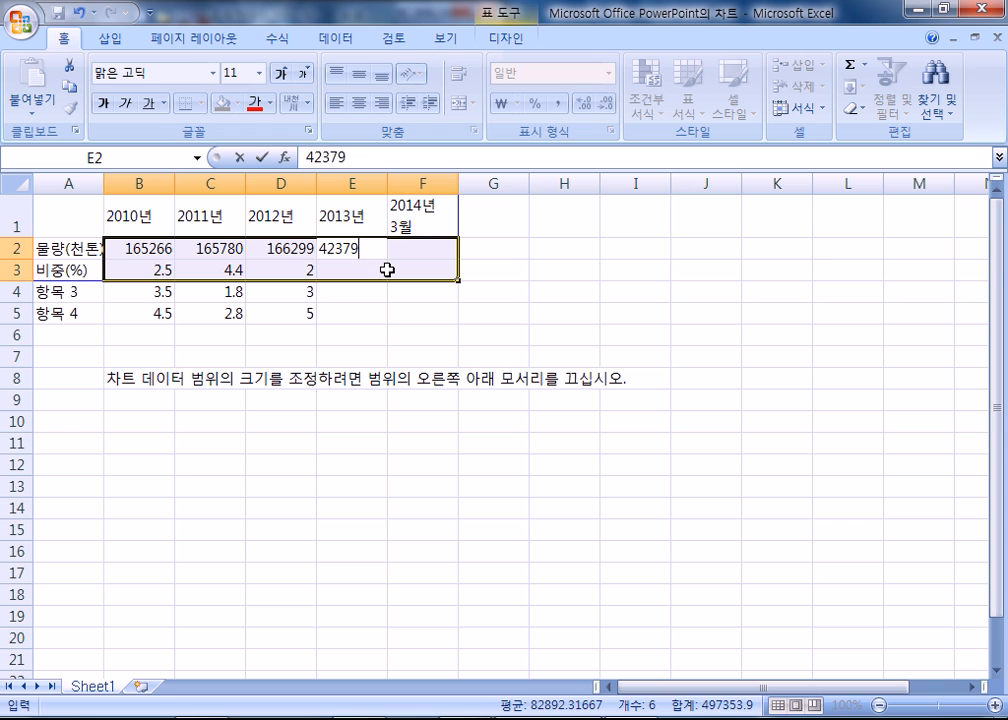
key(Tab)
text(42225)
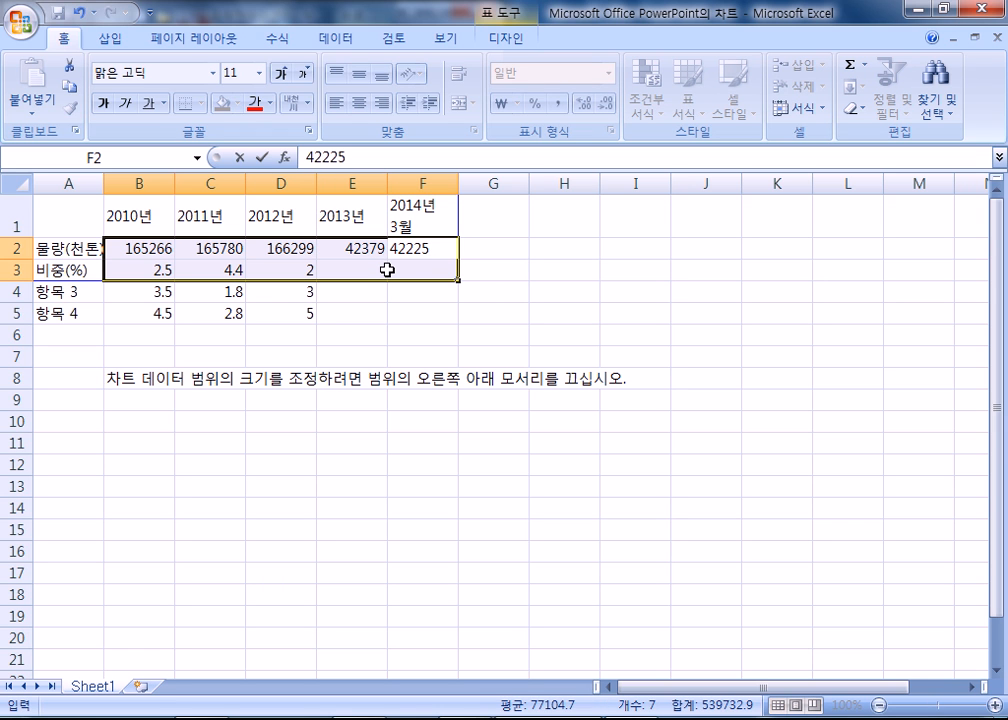
key(Return)
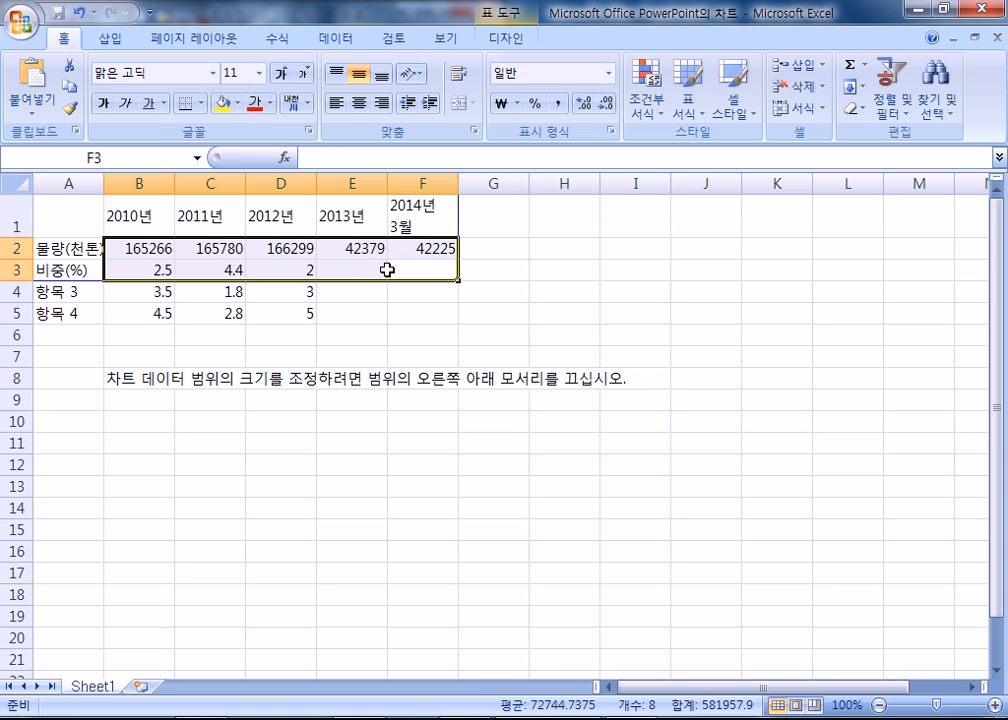
Apply the comma number style to B2:F2 and enter 165,266 in the spare cell J3
drag(140, 248, 415, 252)
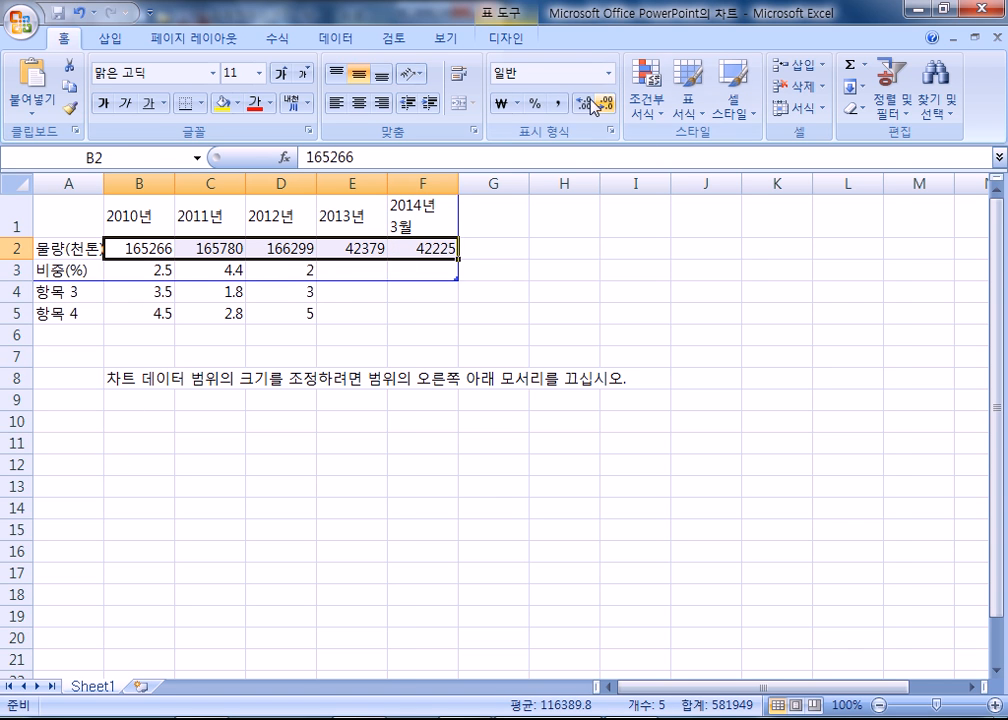
click(556, 104)
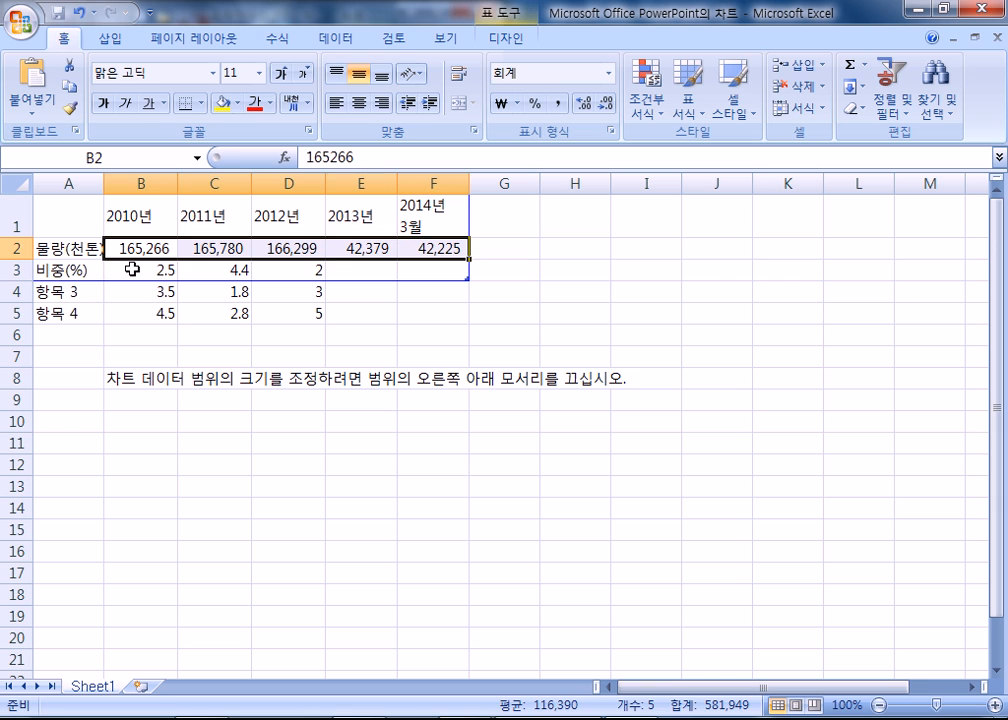
click(695, 273)
text(165,266)
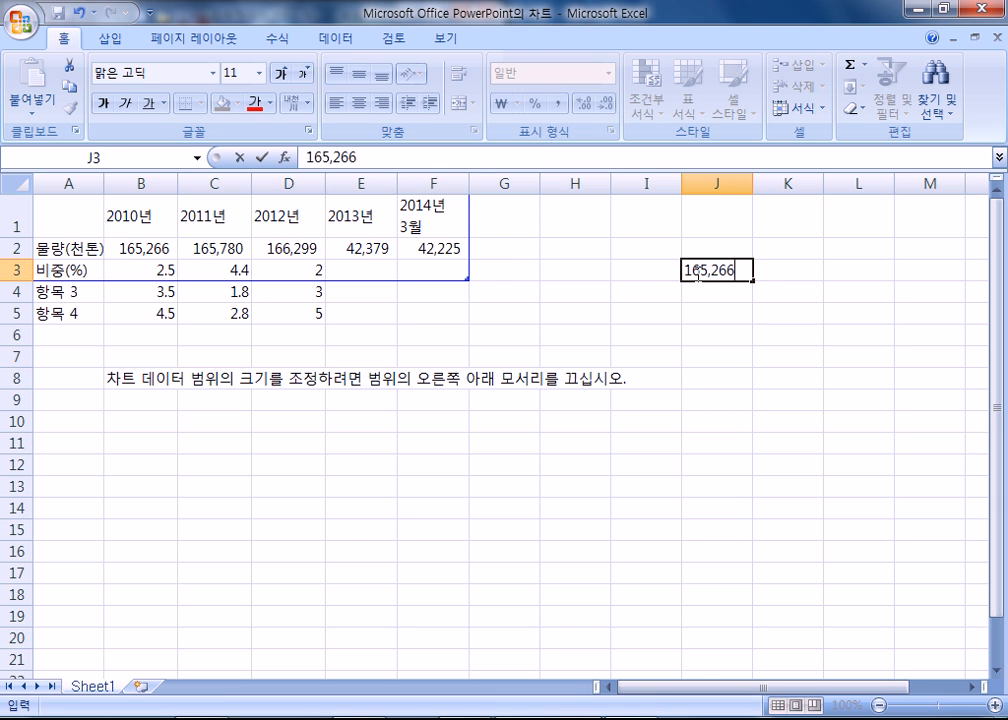
key(Return)
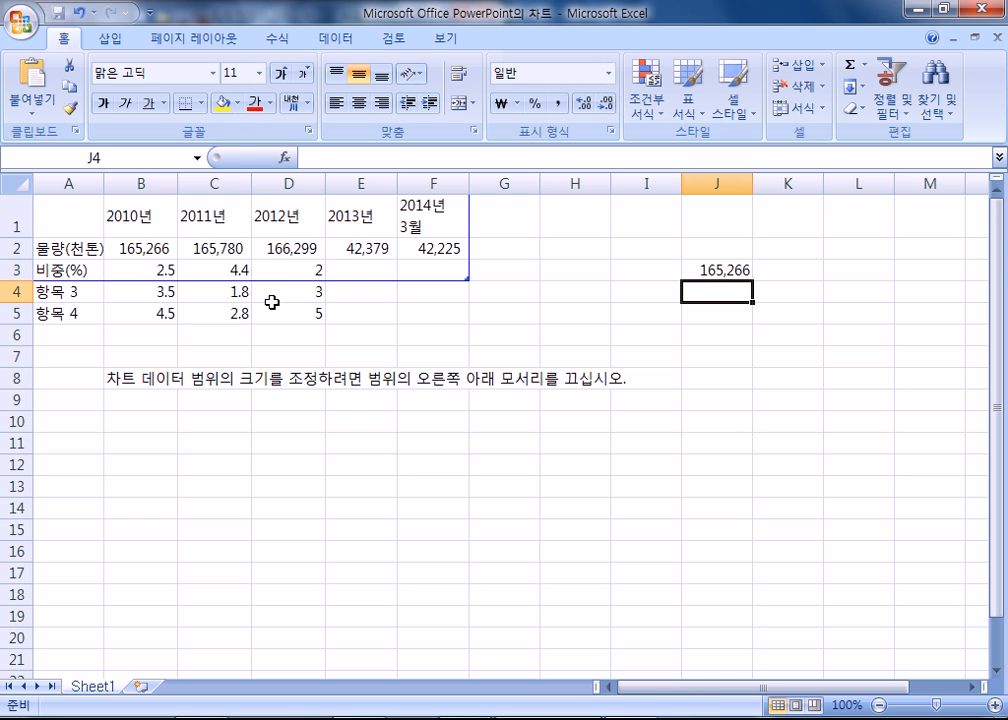
Fill the 비중(%) row from B3 to F3 with 66.3, 67.2, 69.6, 68.2 and 68.3
drag(150, 272, 422, 272)
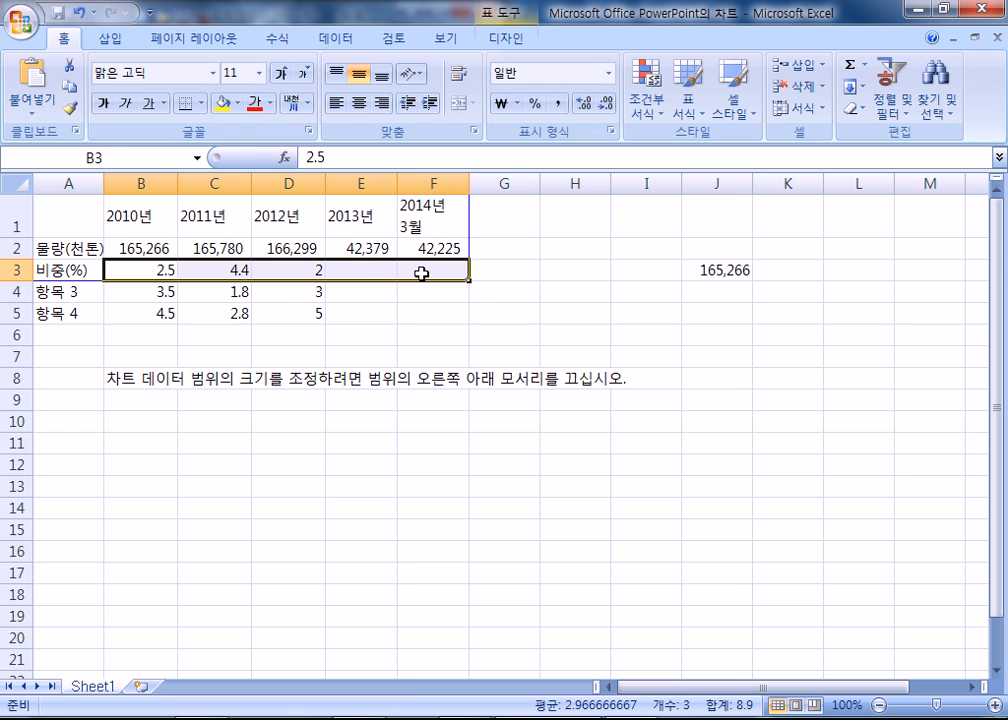
text(66.3)
key(Return)
text(67.)
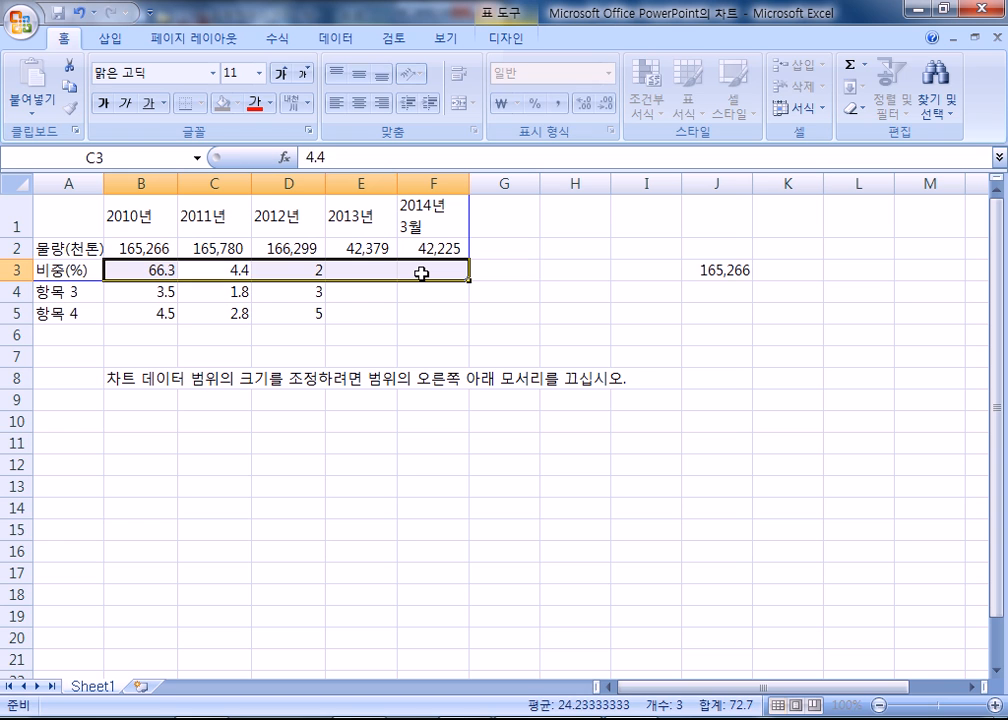
text(2)
key(Return)
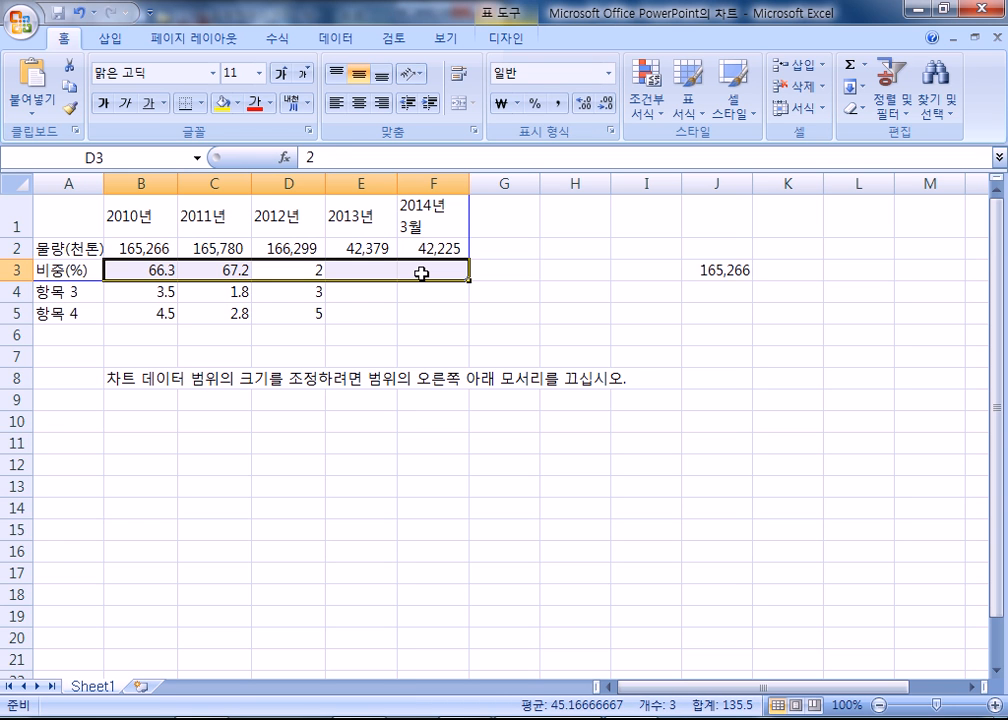
text(69.6)
key(Return)
text(68.2)
key(Return)
text(68.3)
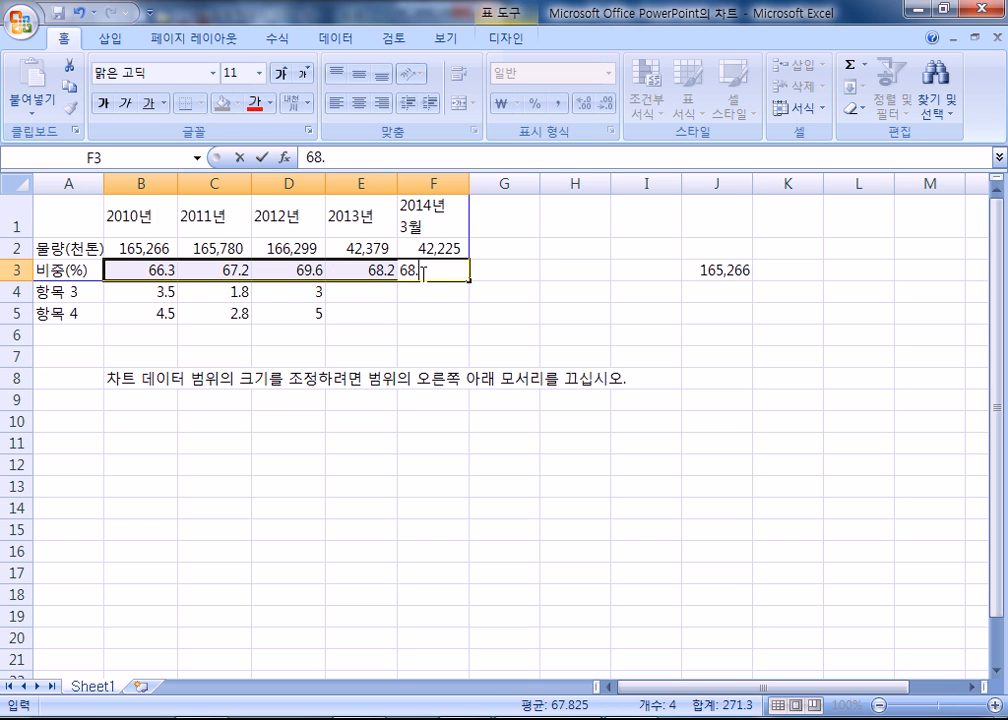
key(Return)
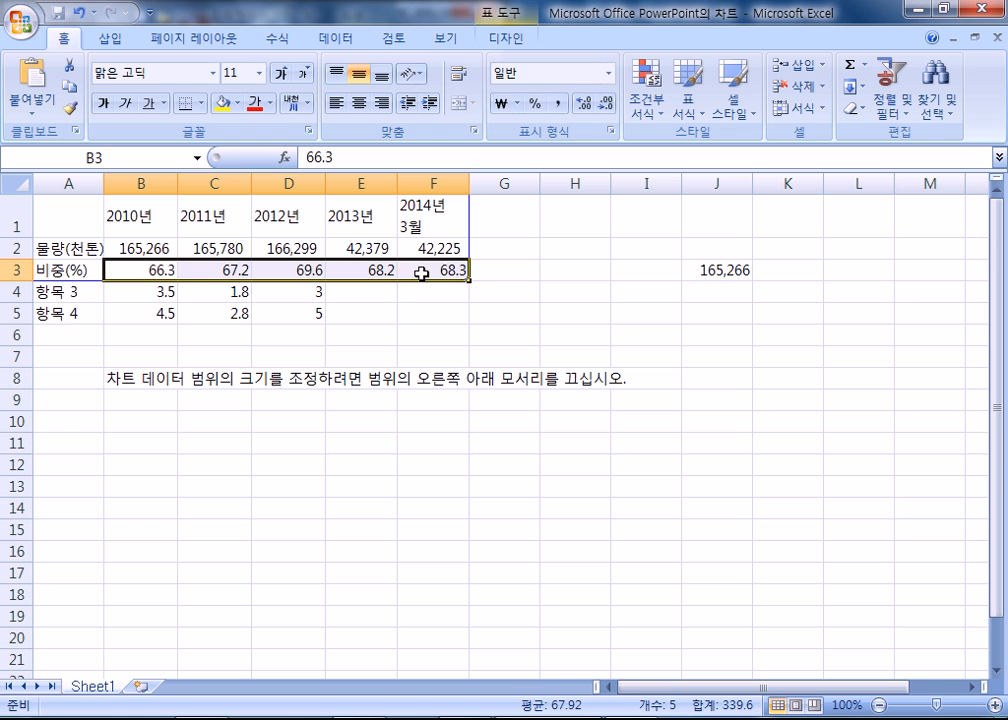
Switch to the maximized PowerPoint window and swap the chart's rows and columns so the years form the category axis
click(534, 308)
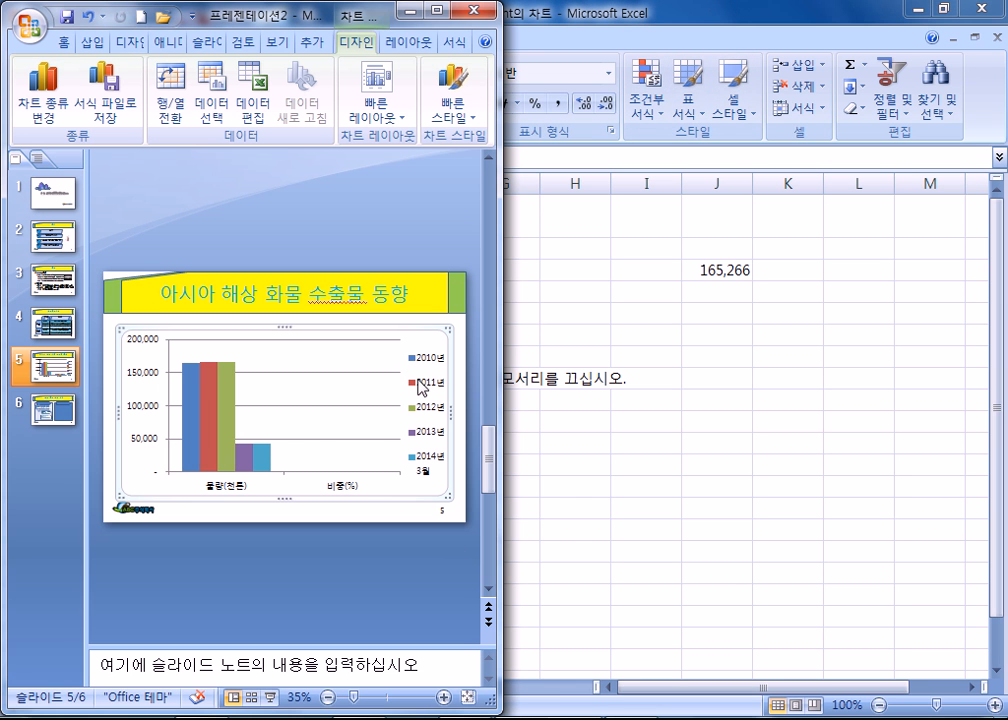
double_click(344, 10)
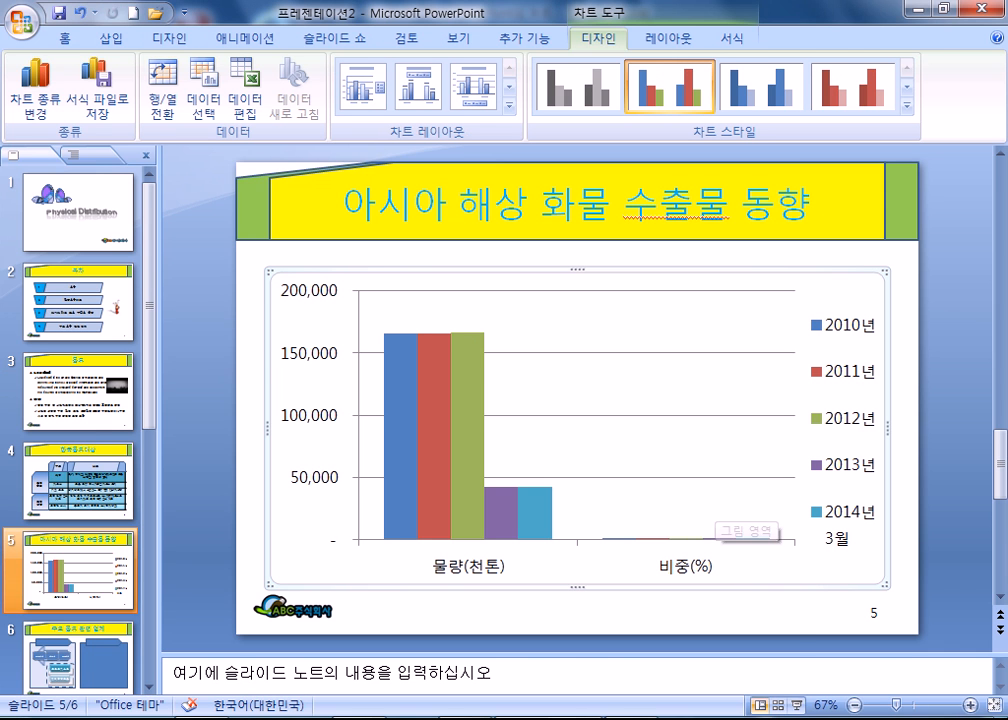
click(780, 718)
click(572, 718)
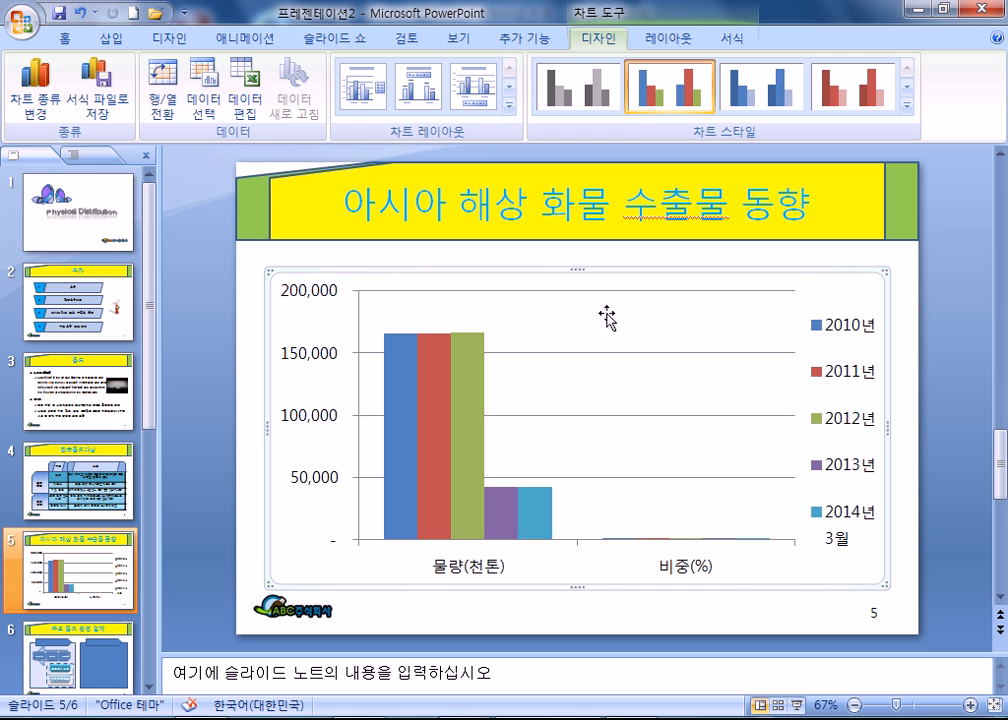
click(163, 102)
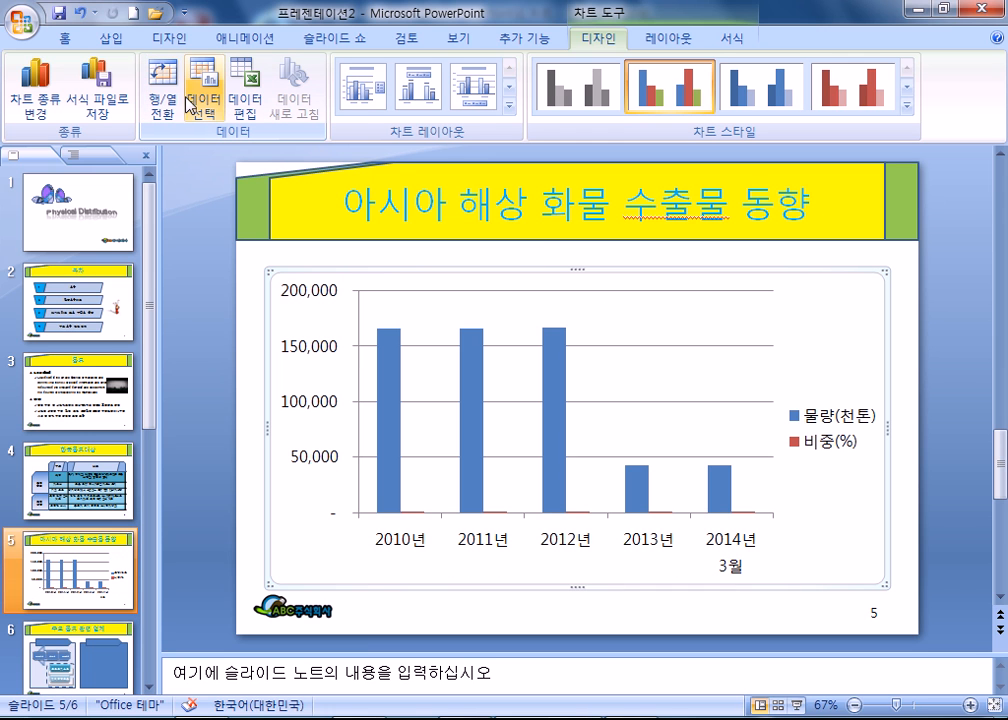
Bring up the chart data sheet in a smaller window, swap the chart's rows and columns back, and close the sheet
click(203, 104)
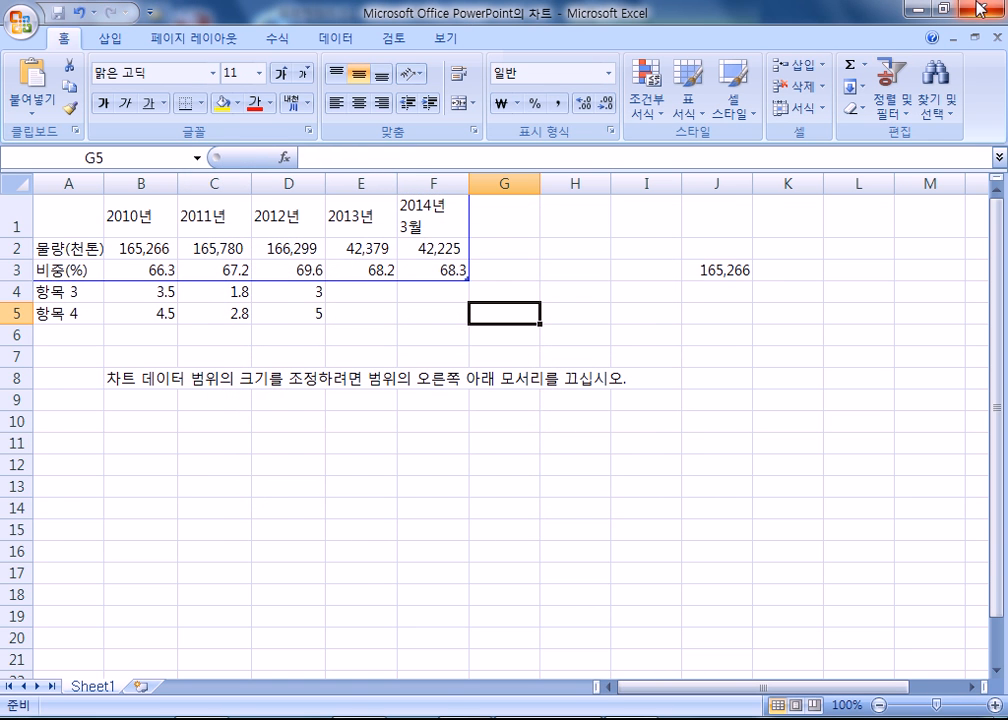
click(944, 8)
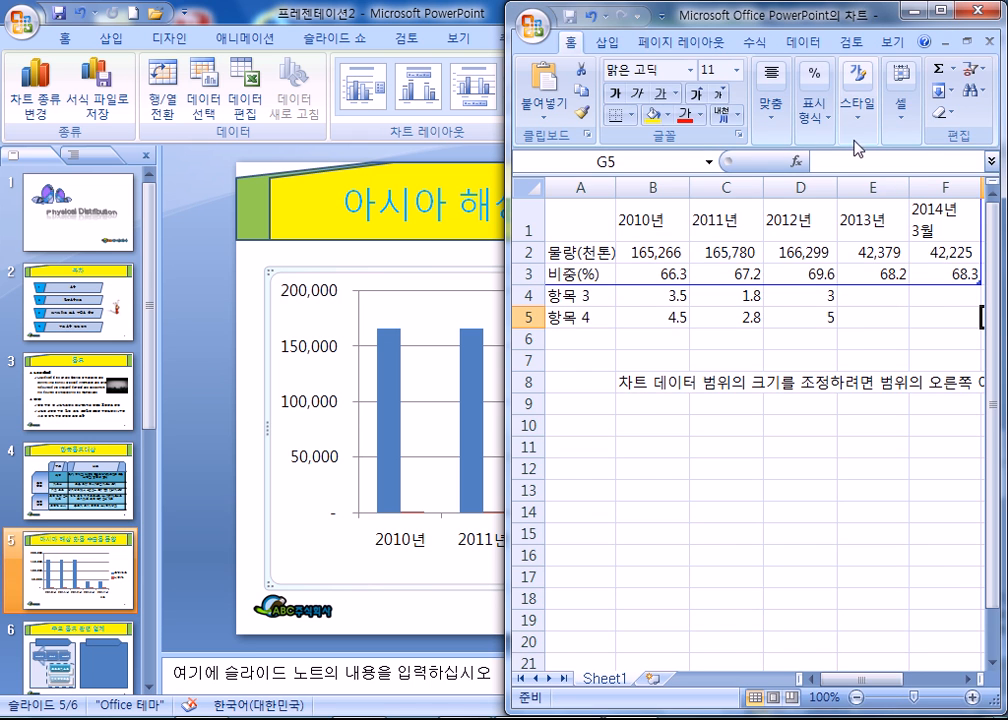
click(156, 95)
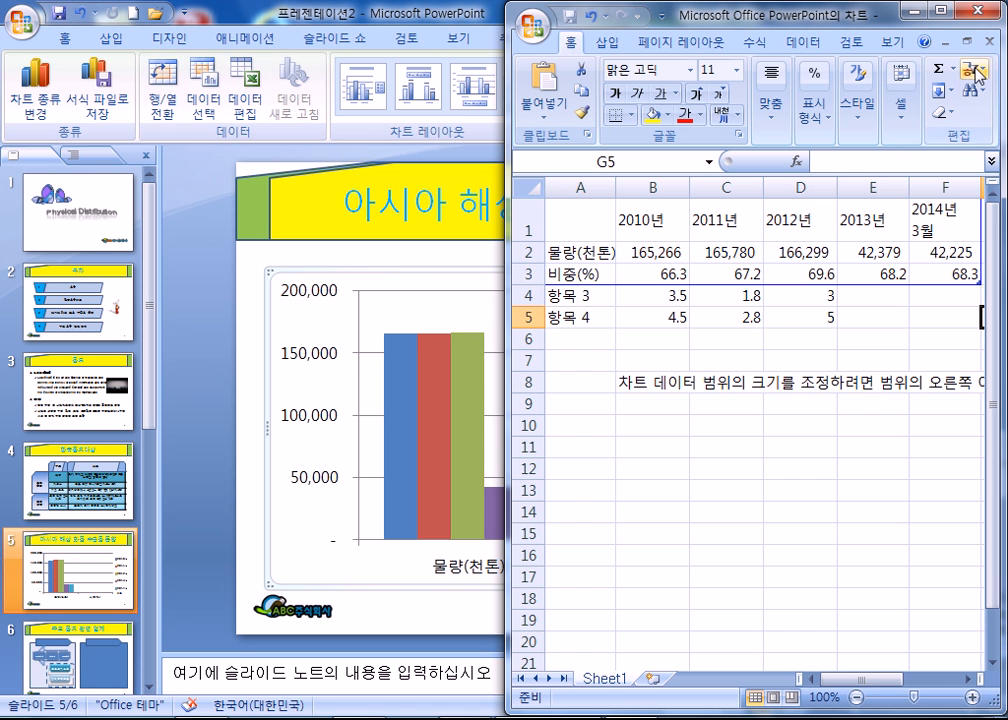
click(980, 13)
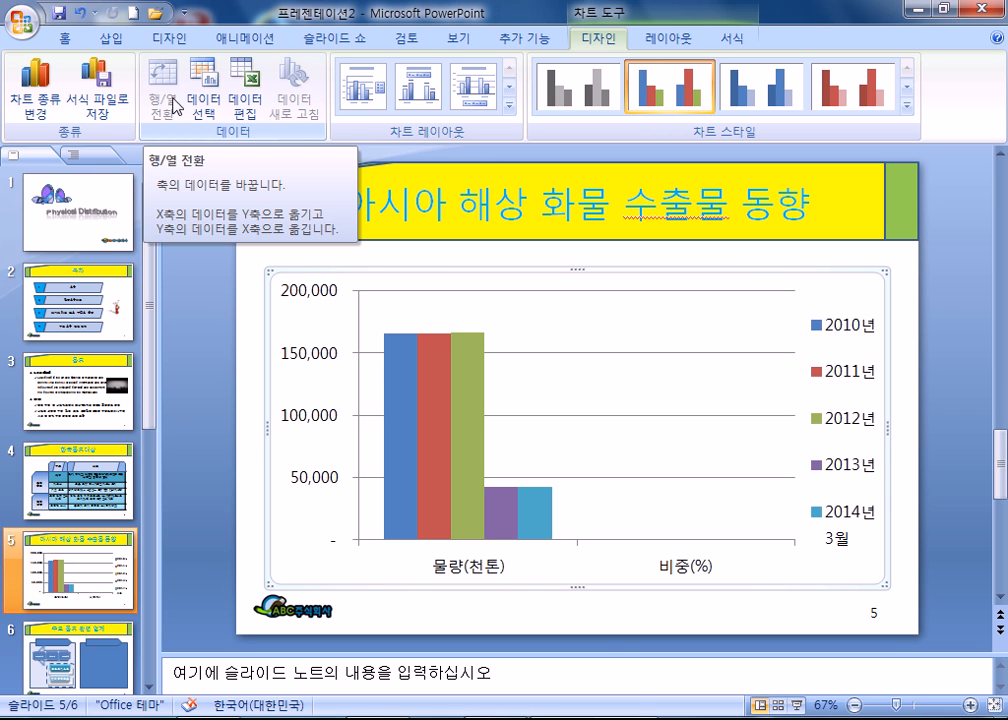
Reopen the chart data for editing, swap rows and columns so the years form the category axis, and close the data sheet
click(258, 99)
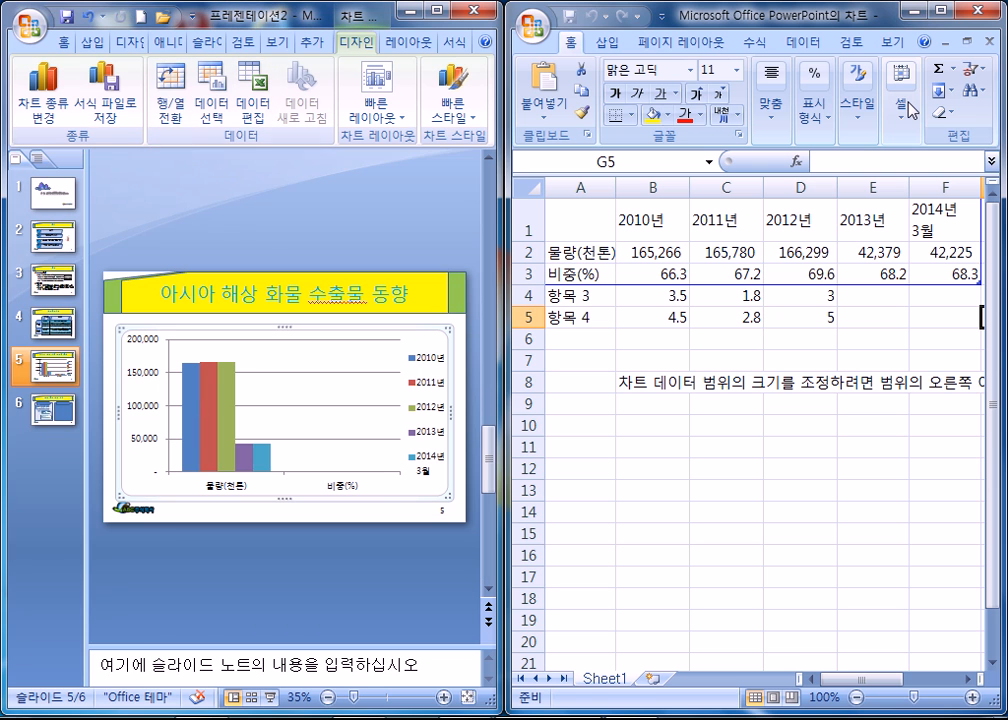
click(175, 91)
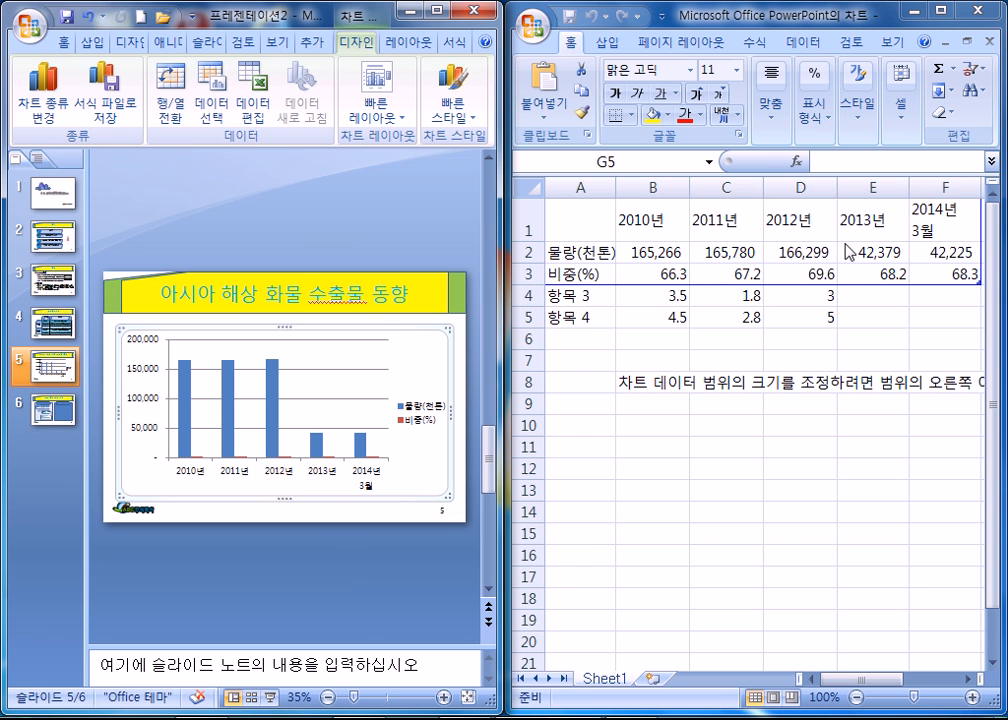
click(172, 118)
click(171, 117)
click(978, 10)
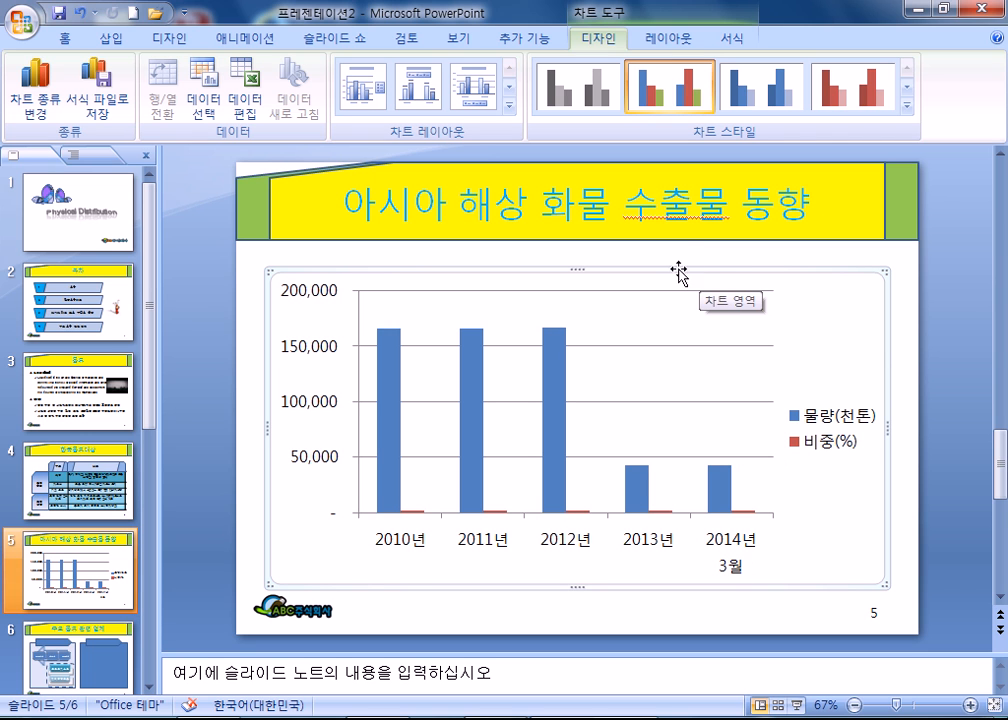
Add a chart title placed above the slide 5 chart
click(655, 40)
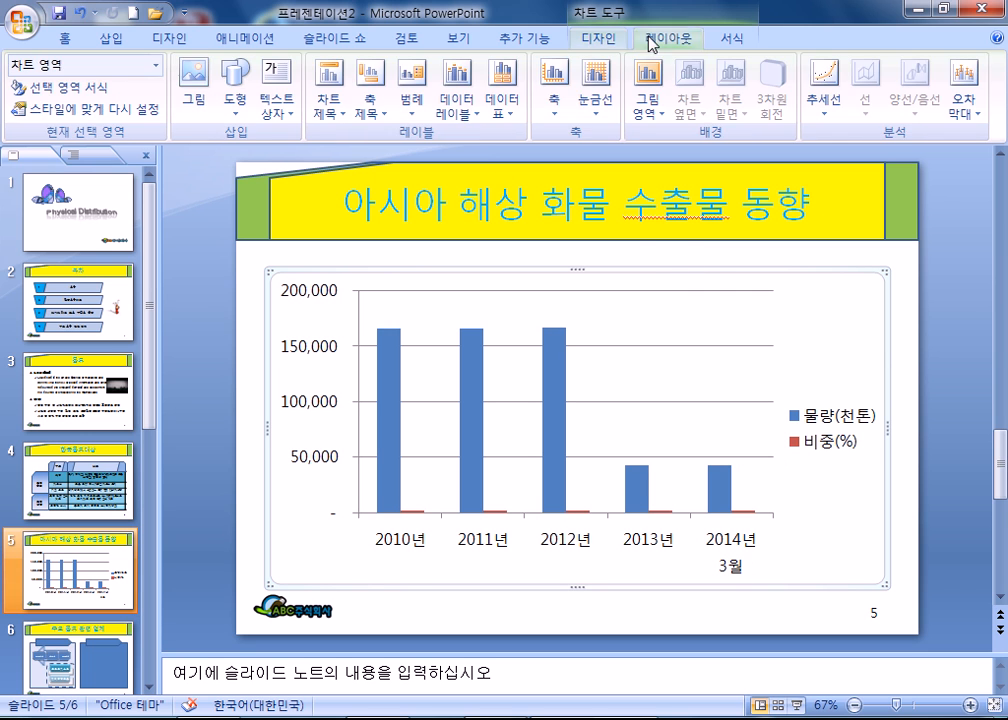
click(329, 103)
click(370, 245)
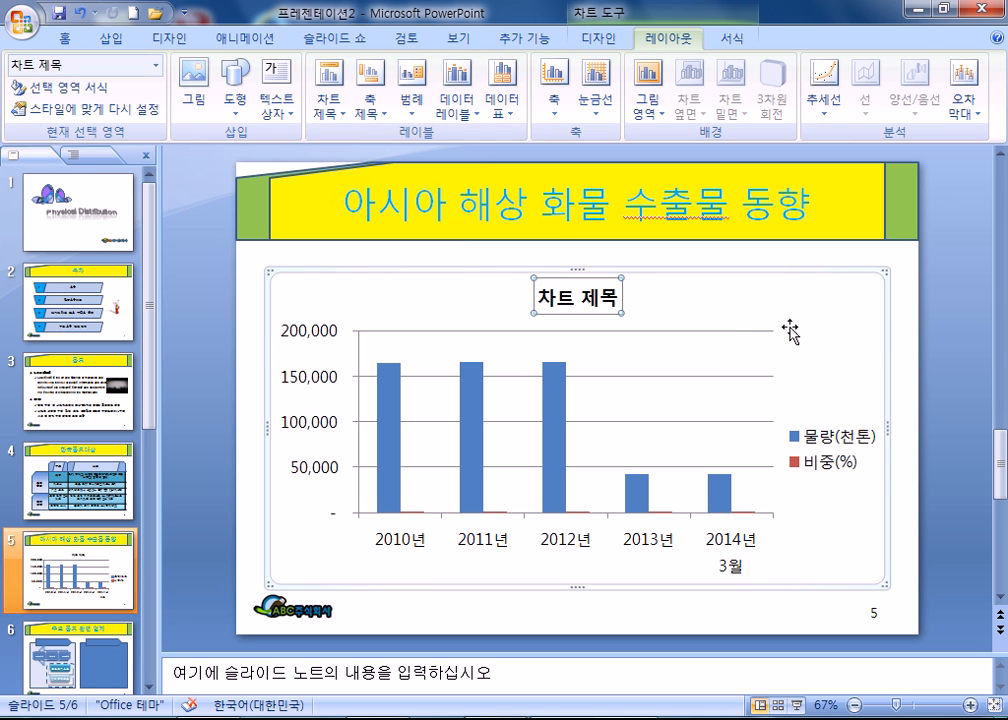
Show a data table with legend keys under the chart and delete the separate legend
click(502, 102)
click(531, 265)
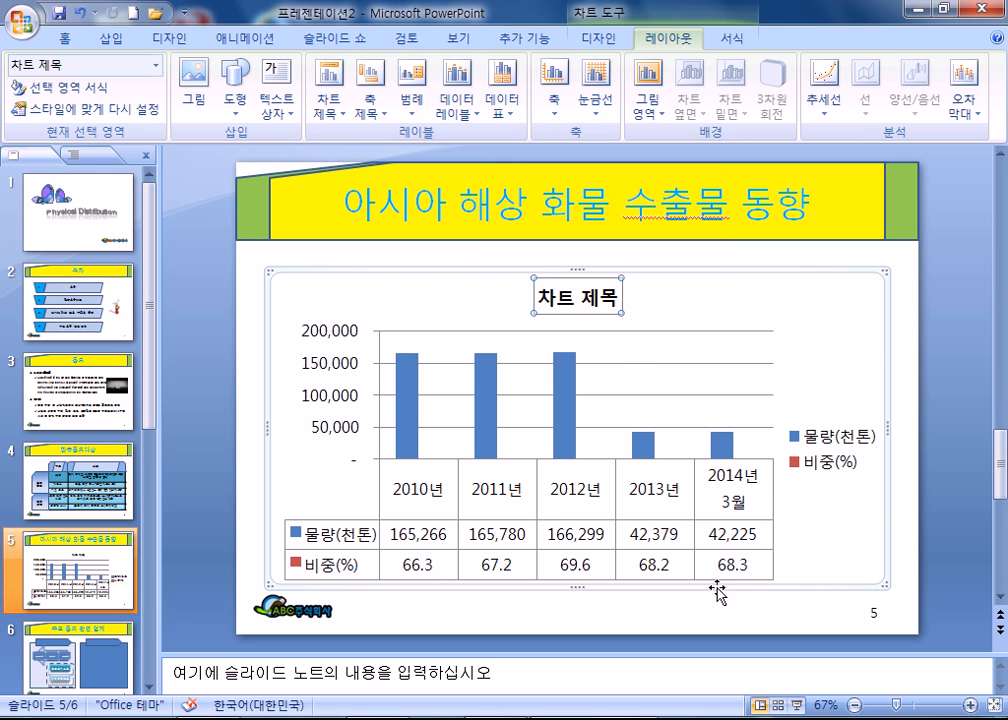
click(819, 468)
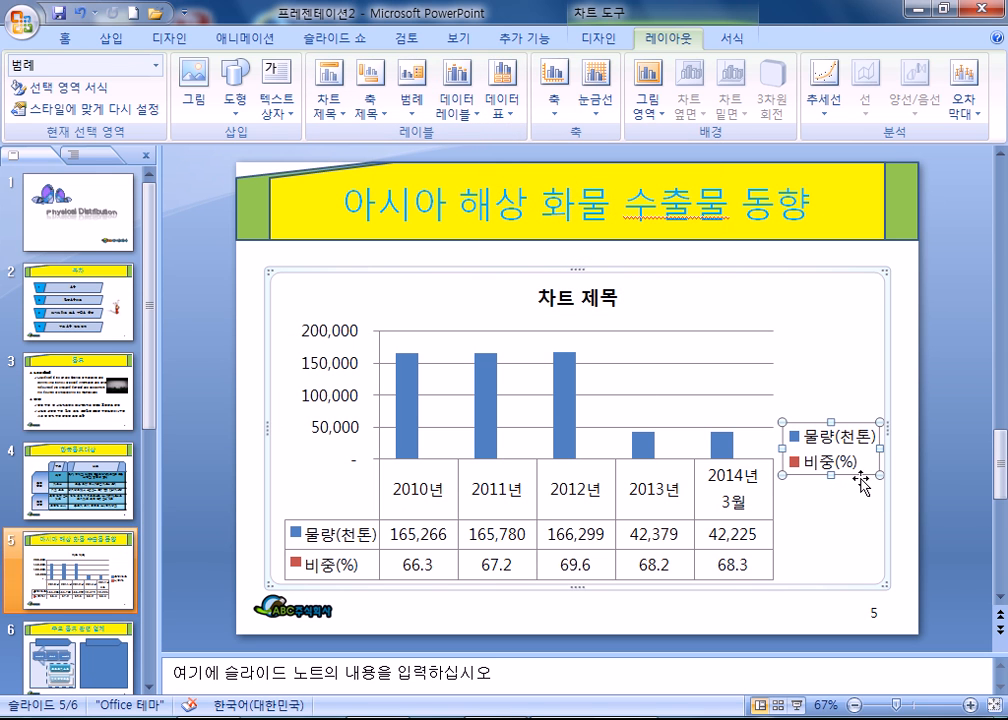
key(Delete)
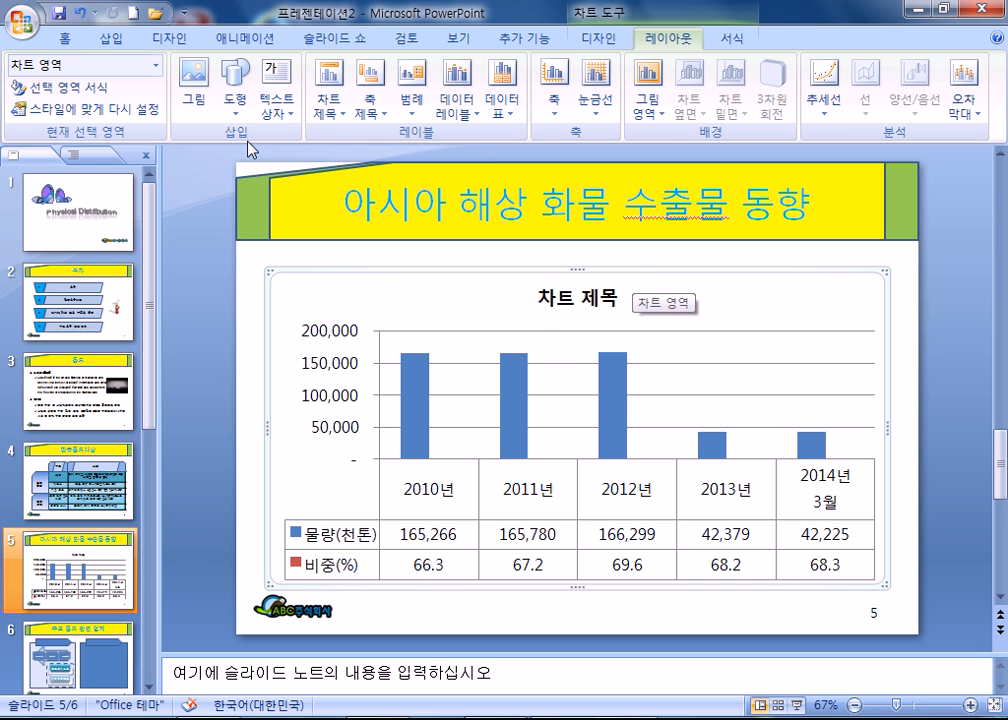
Set the whole chart's text to the 돋움 font at size 16
click(62, 38)
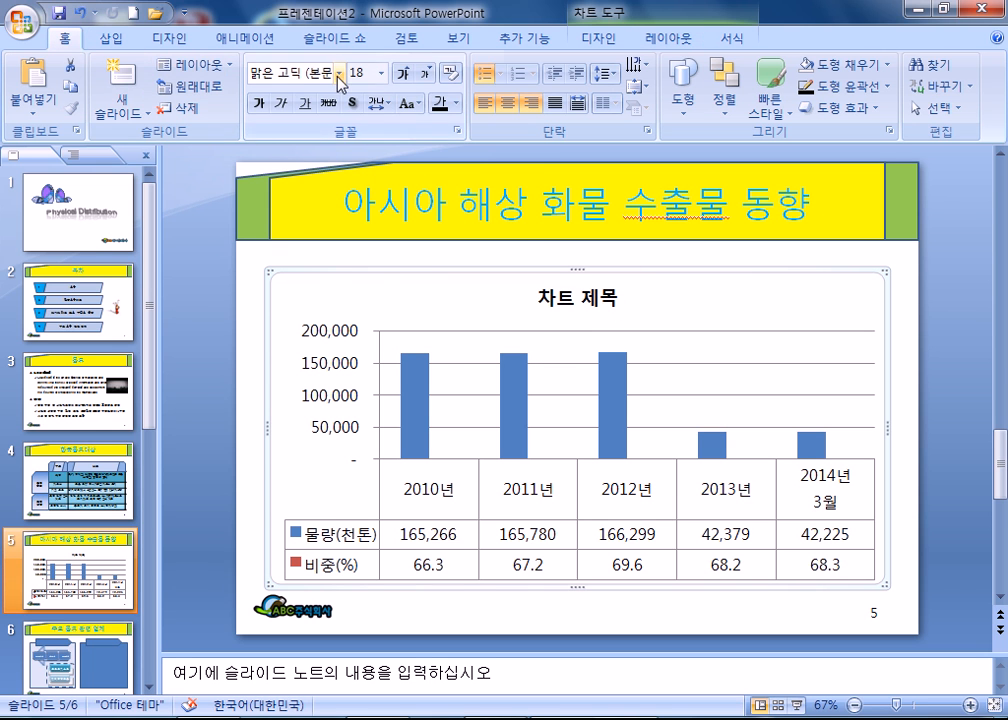
click(268, 73)
click(300, 262)
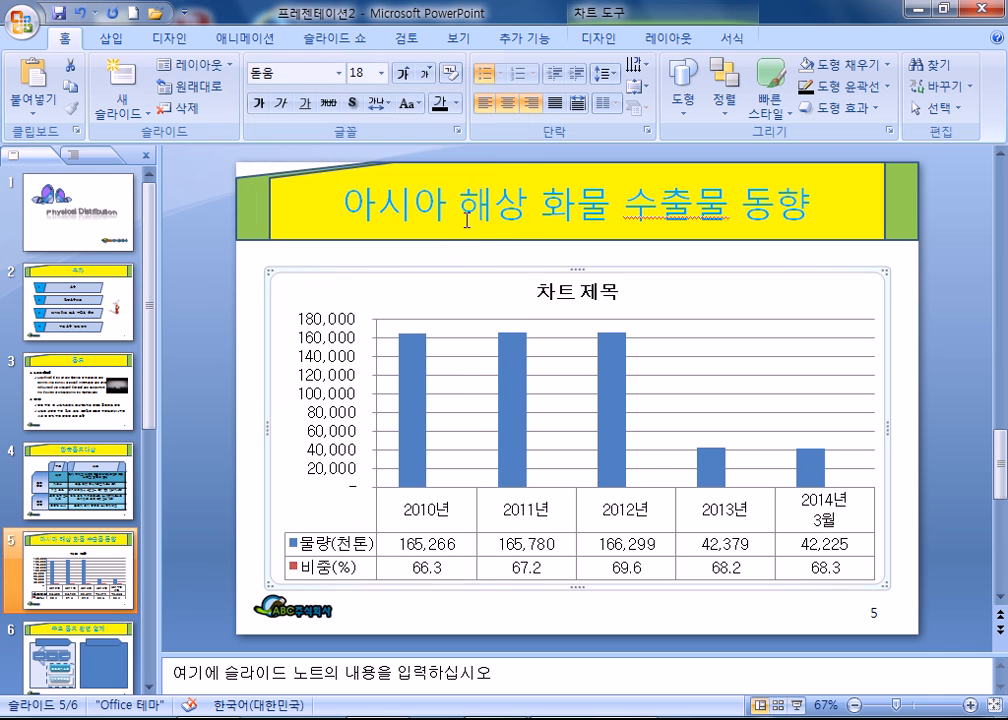
click(424, 74)
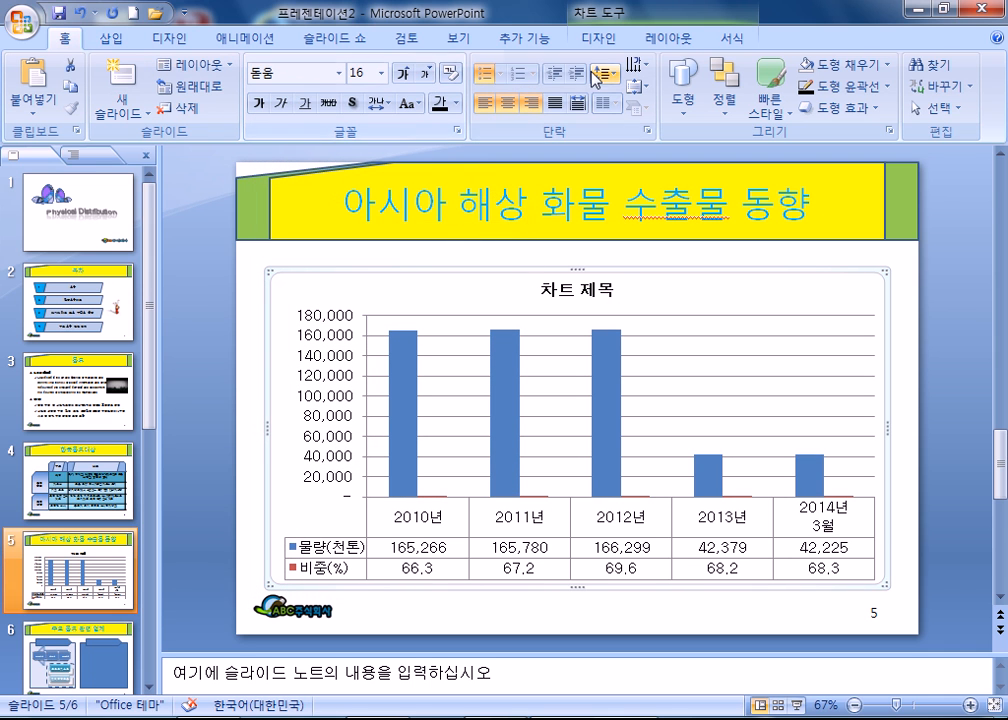
Give the slide 5 chart area a black outline
click(690, 40)
click(718, 40)
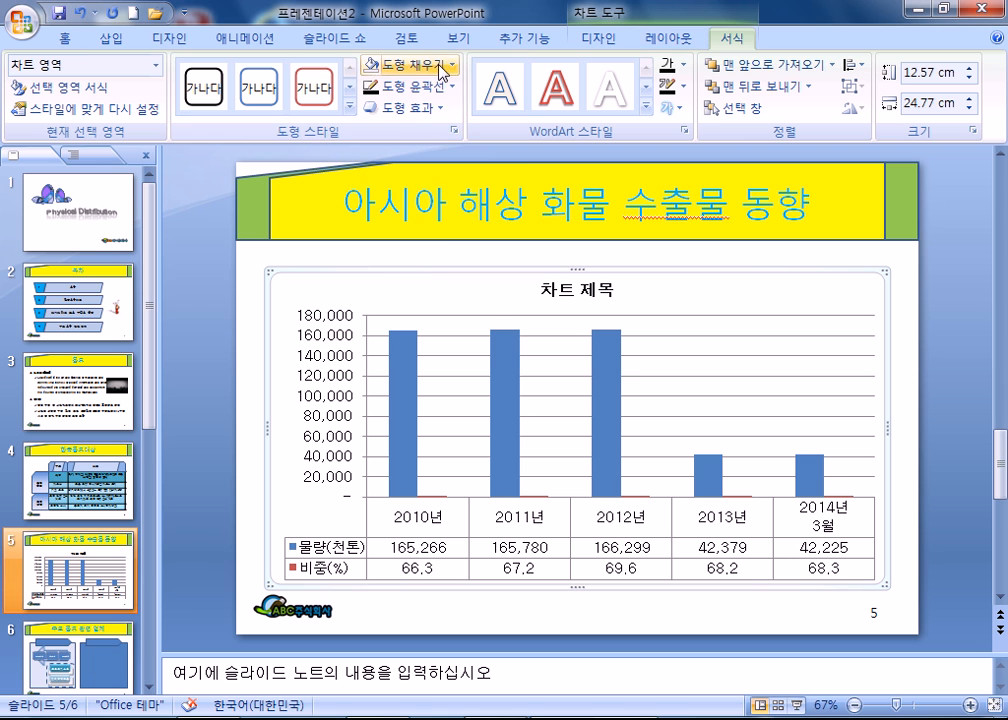
click(415, 86)
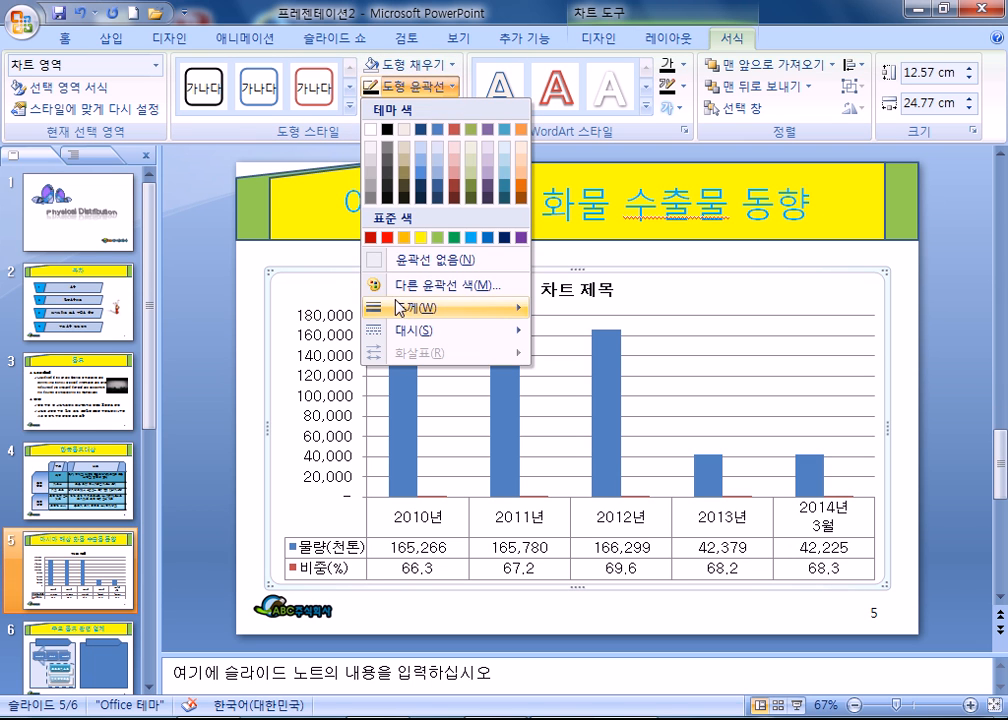
click(388, 131)
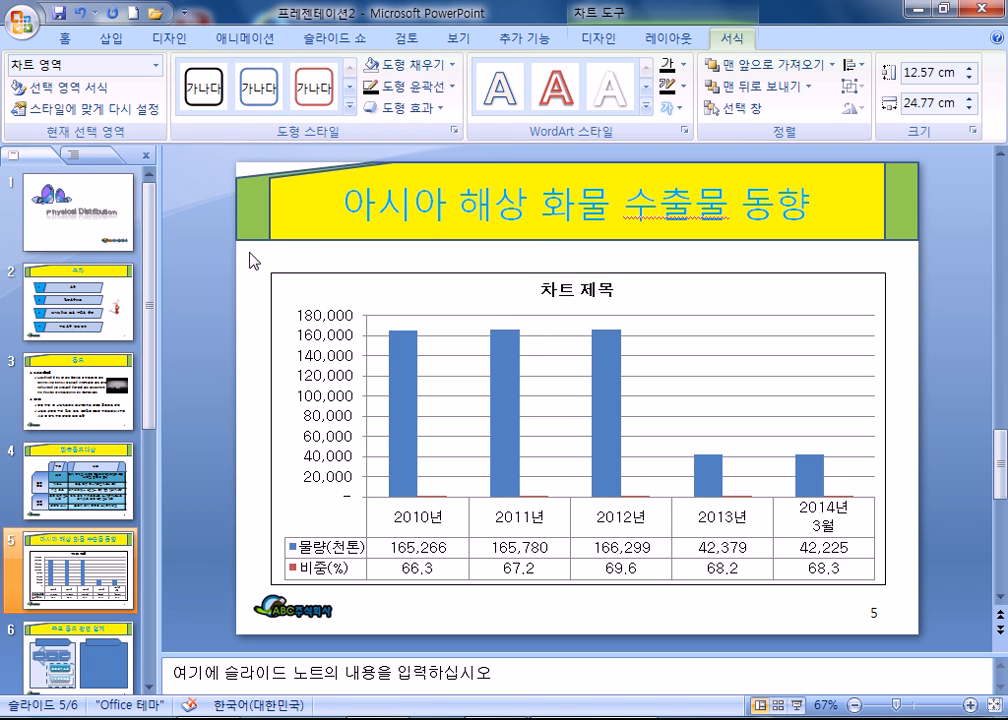
click(250, 254)
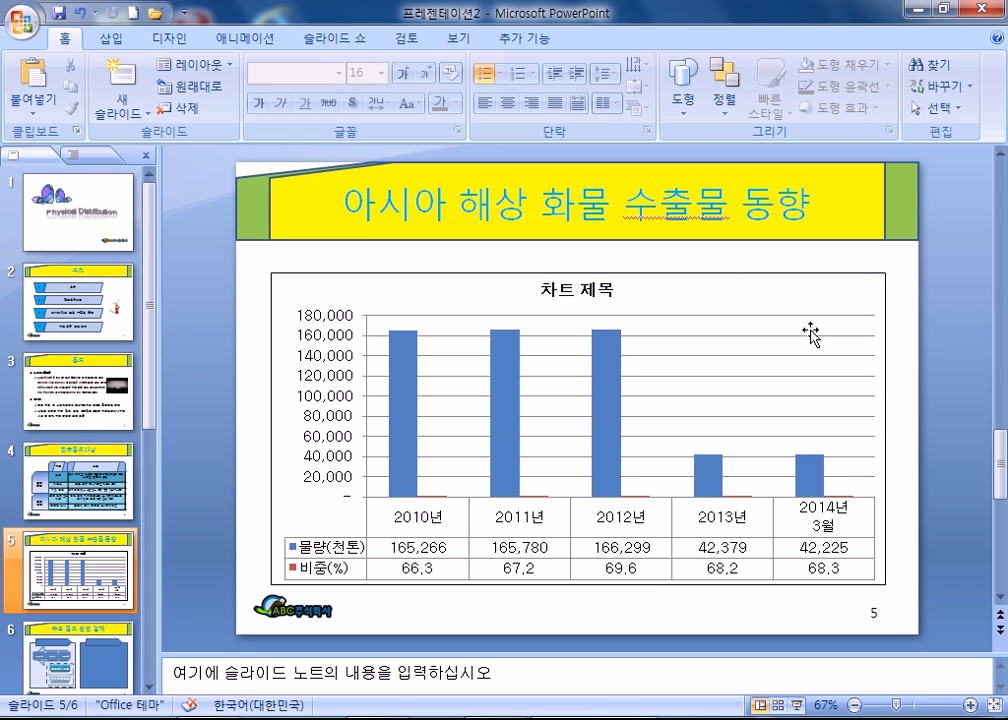
click(785, 292)
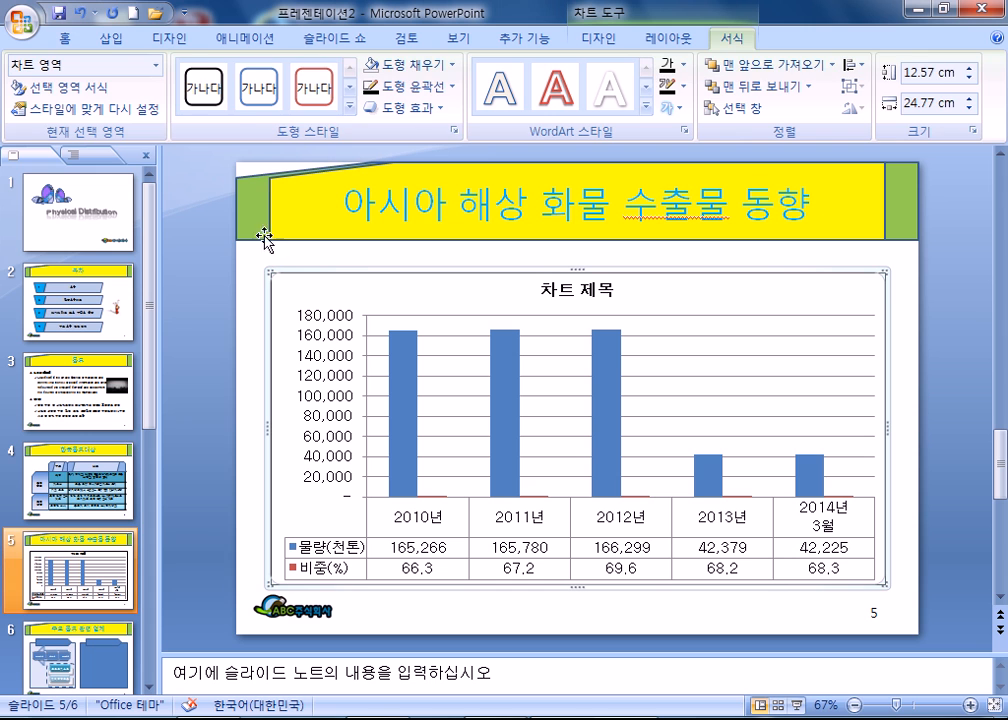
click(72, 39)
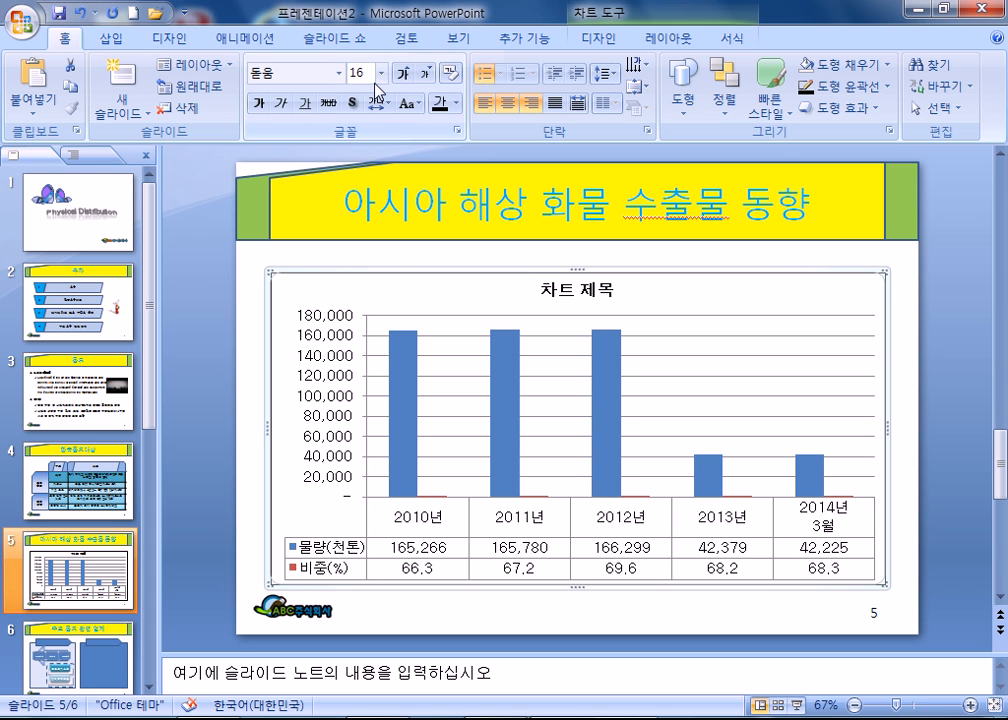
click(732, 39)
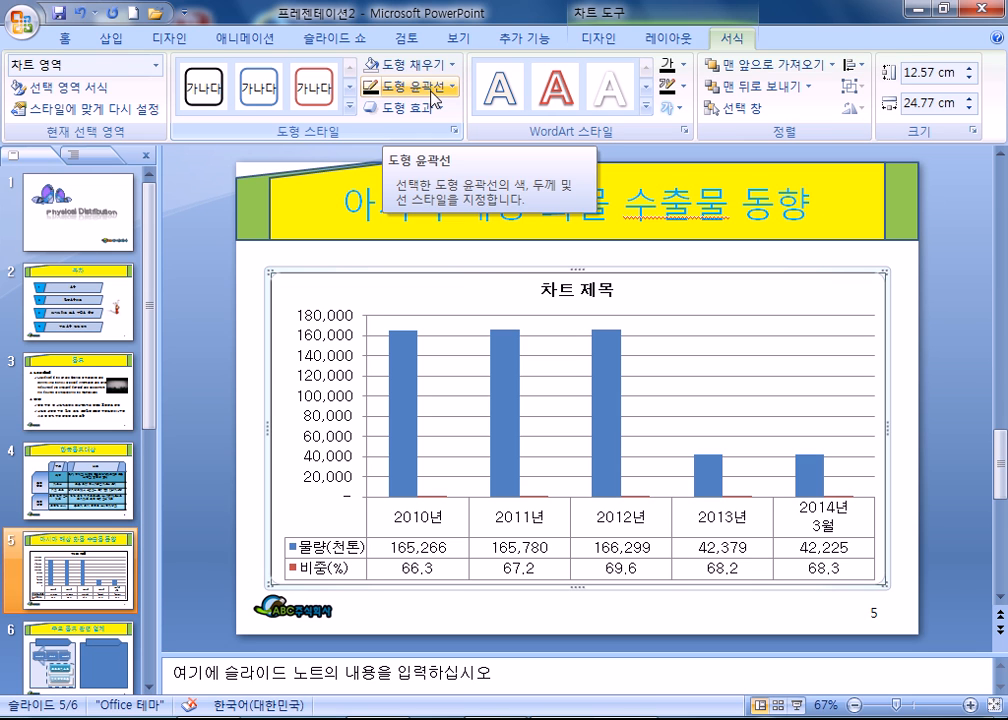
Set the chart title's font to 궁서 and enlarge it to size 24
click(540, 291)
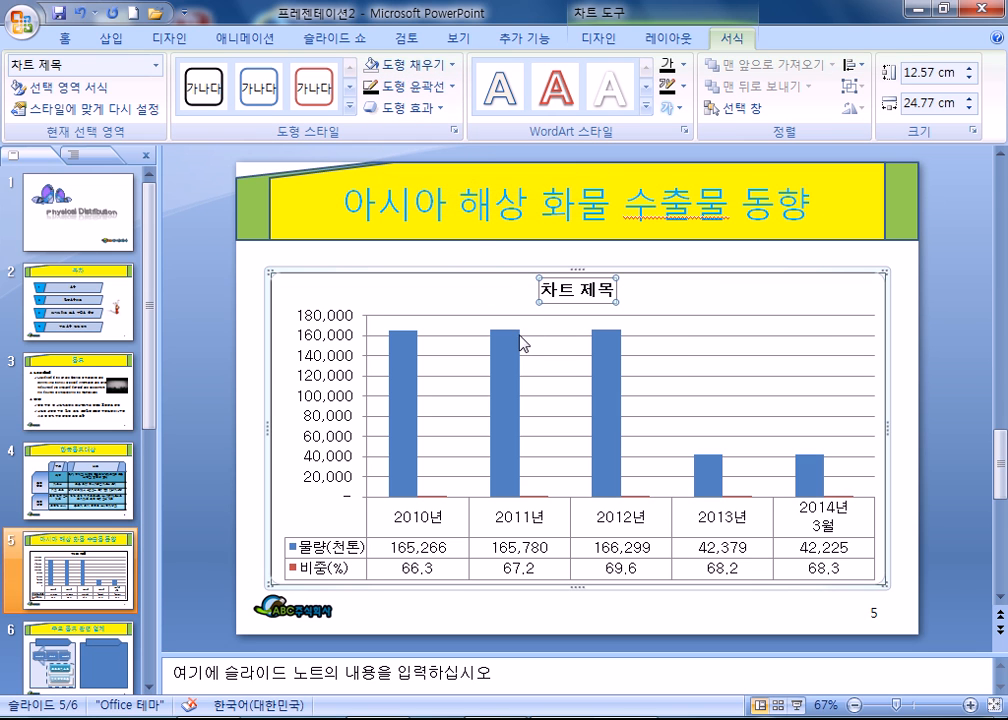
click(66, 39)
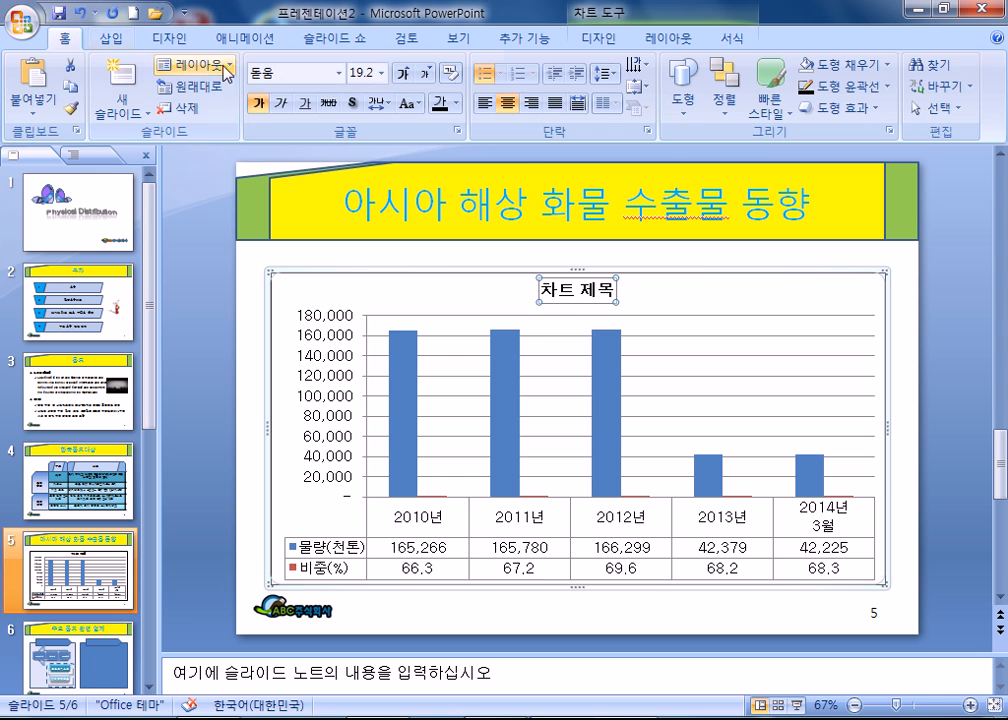
click(338, 73)
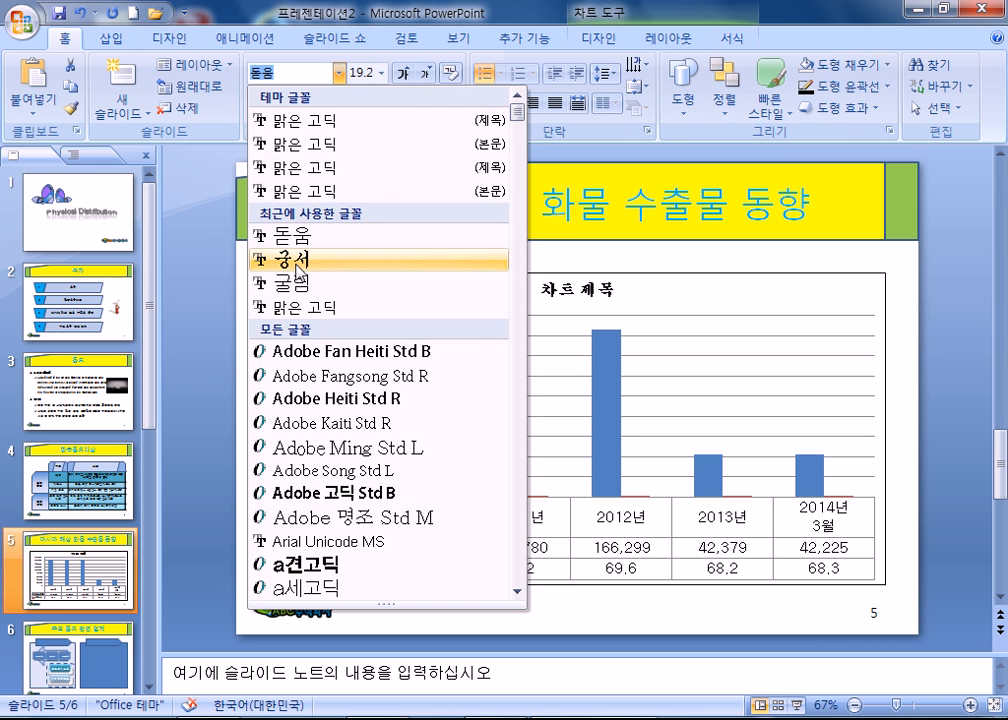
click(297, 263)
click(406, 75)
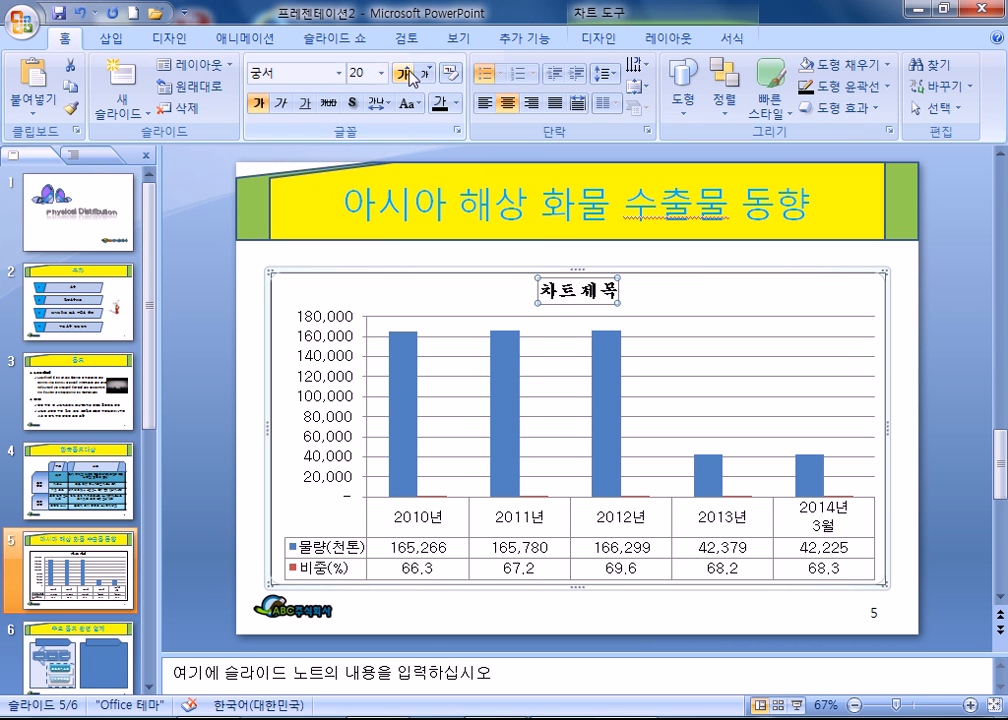
click(406, 75)
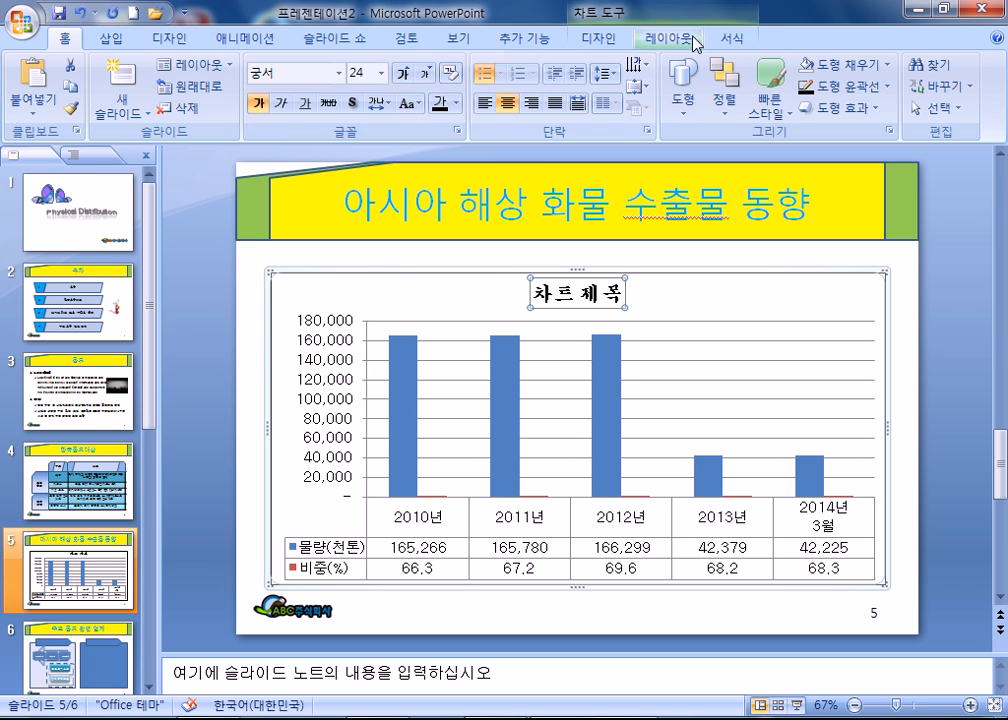
Fill the chart title's box with white and give it a black outline
click(733, 42)
click(445, 64)
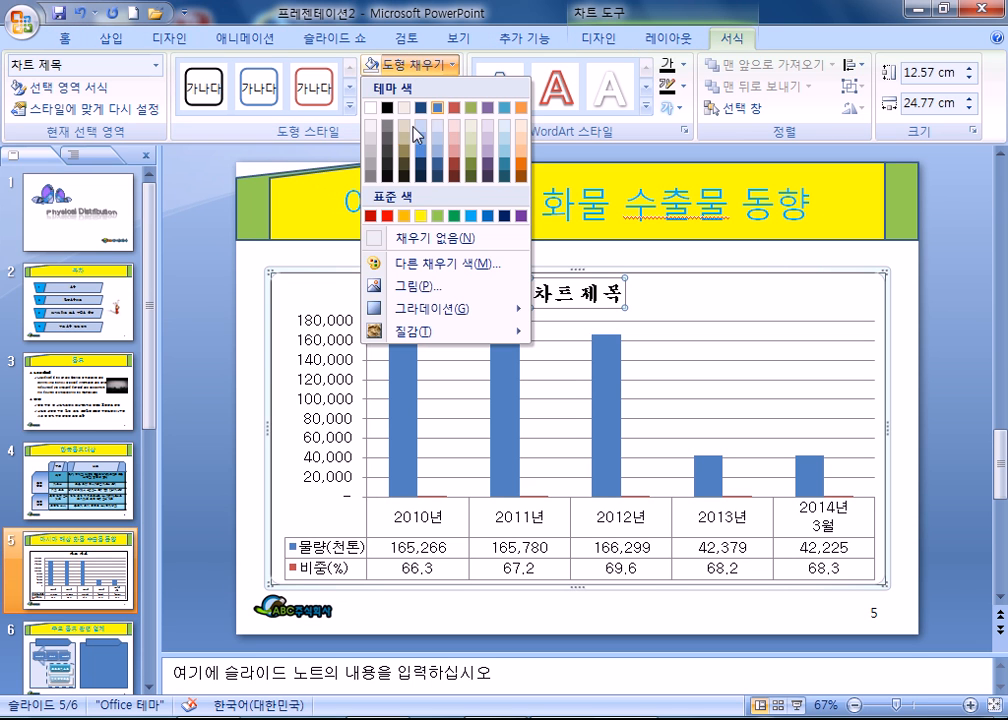
click(372, 110)
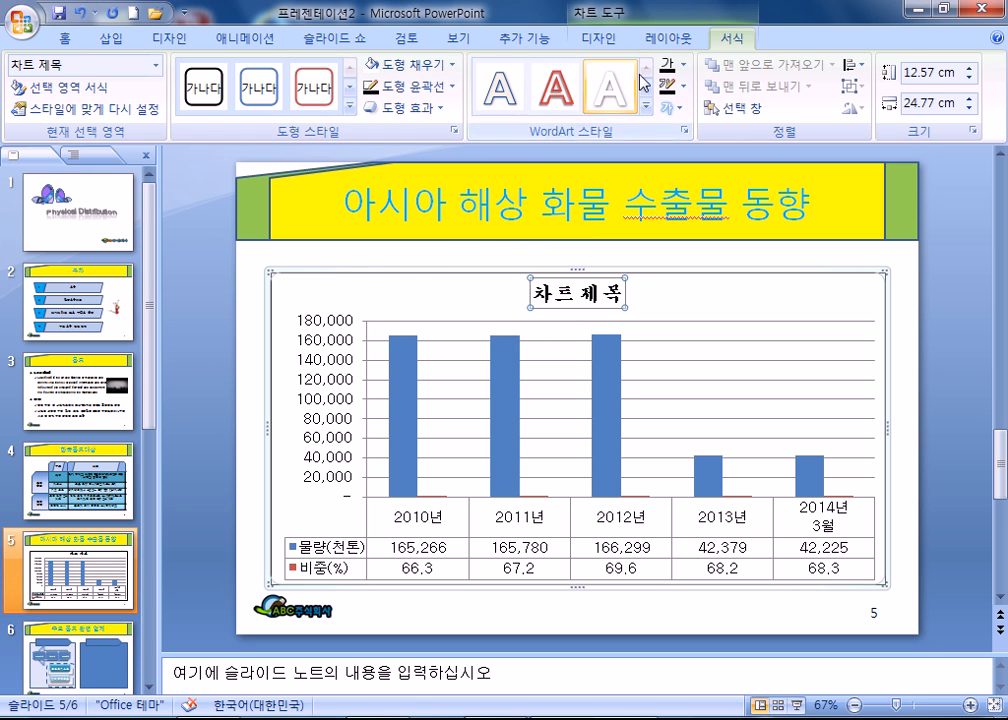
click(410, 86)
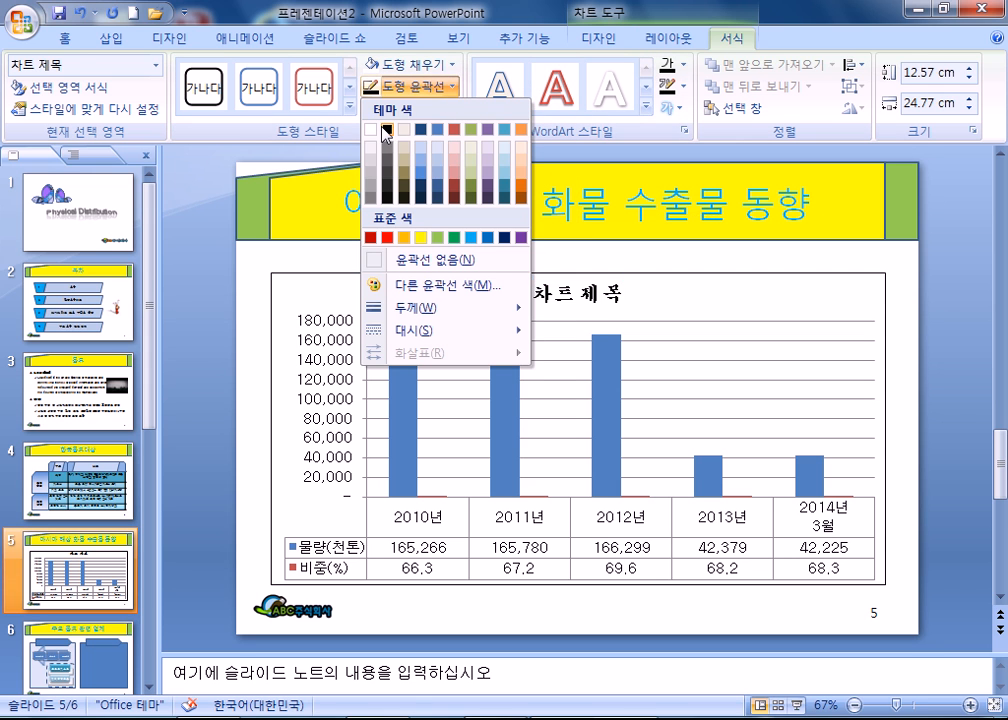
click(386, 131)
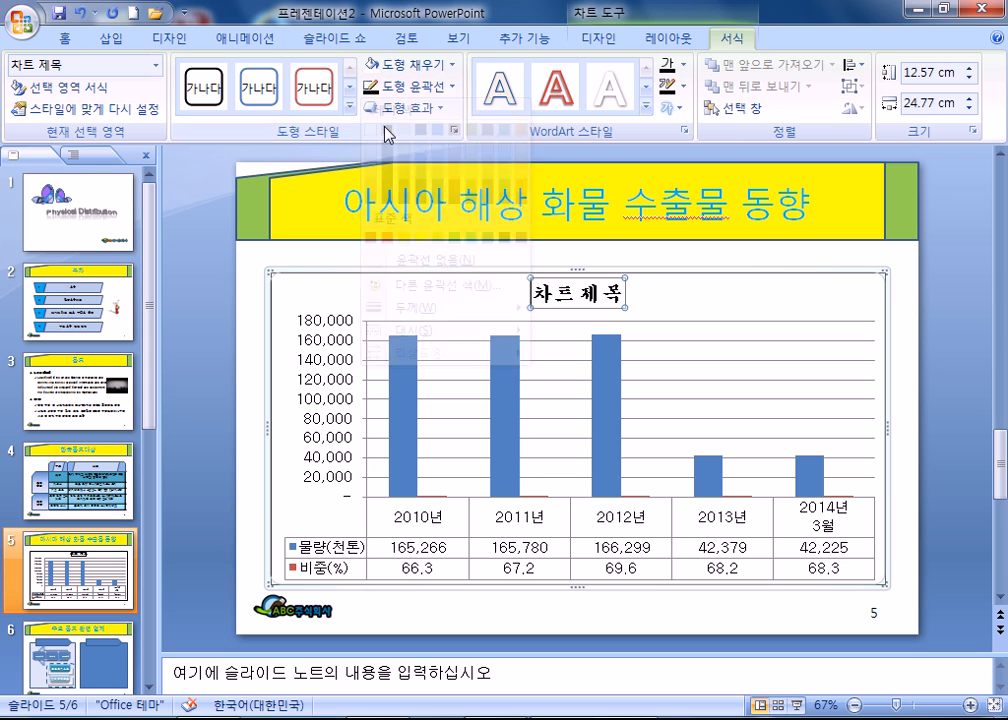
Apply an outer shadow offset upward to the chart title's box
click(444, 112)
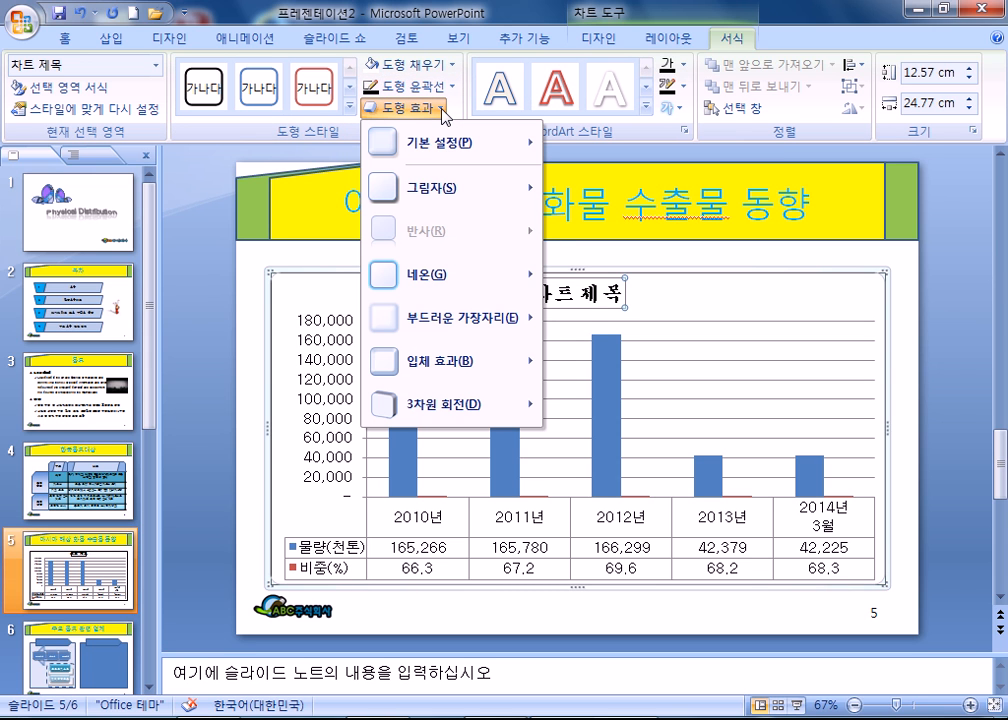
mouse_move(447, 189)
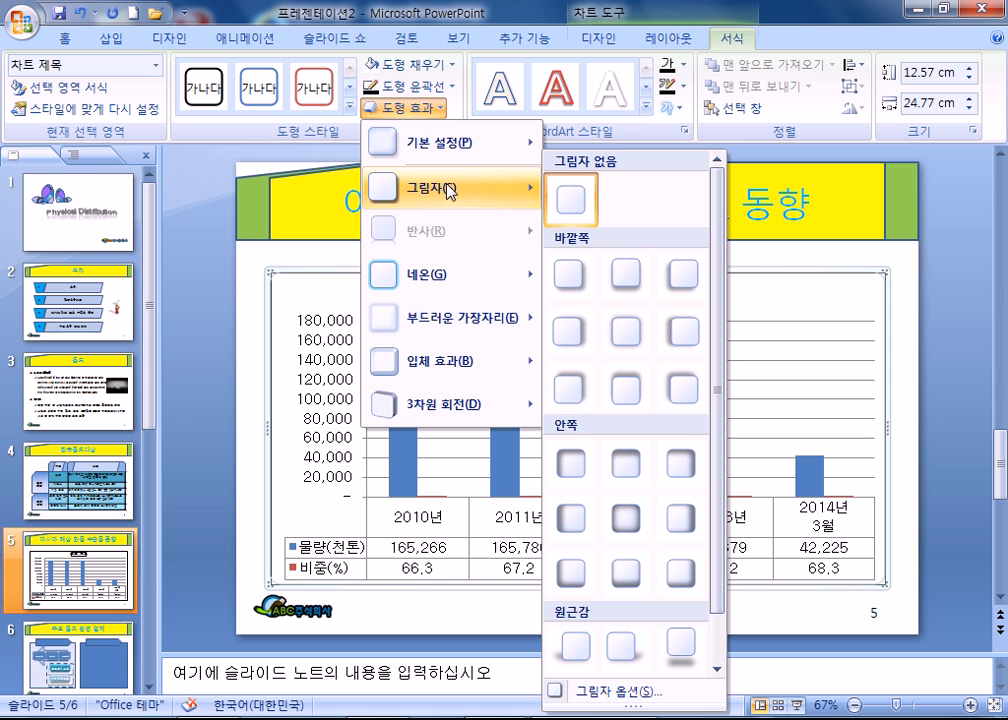
click(624, 389)
Fill the chart area with standard yellow and the plot area with white
click(659, 290)
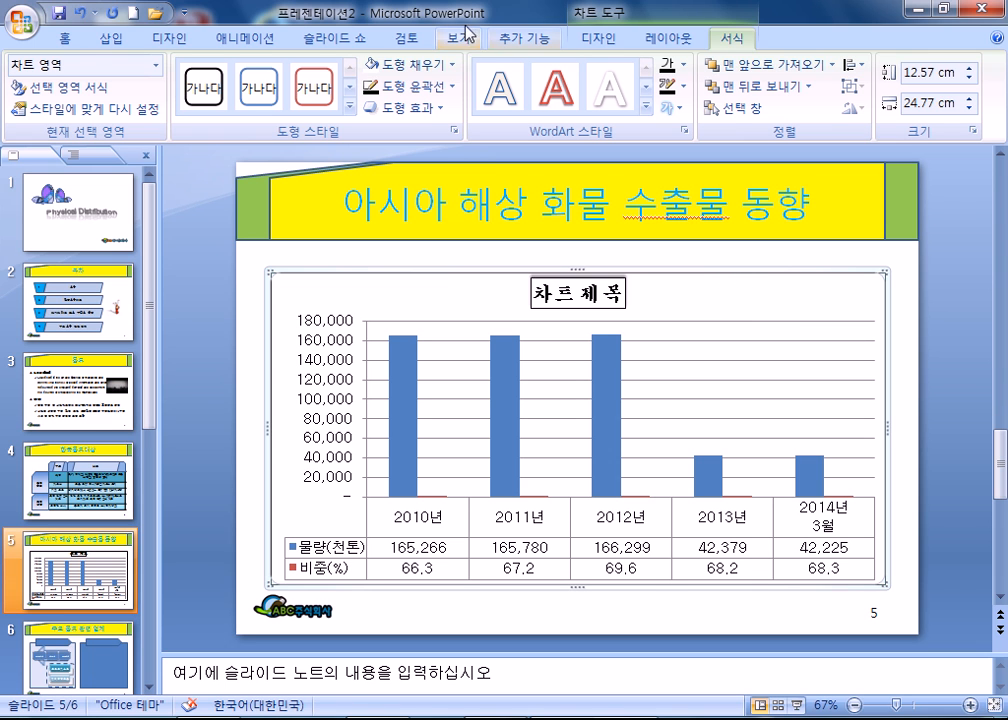
click(455, 65)
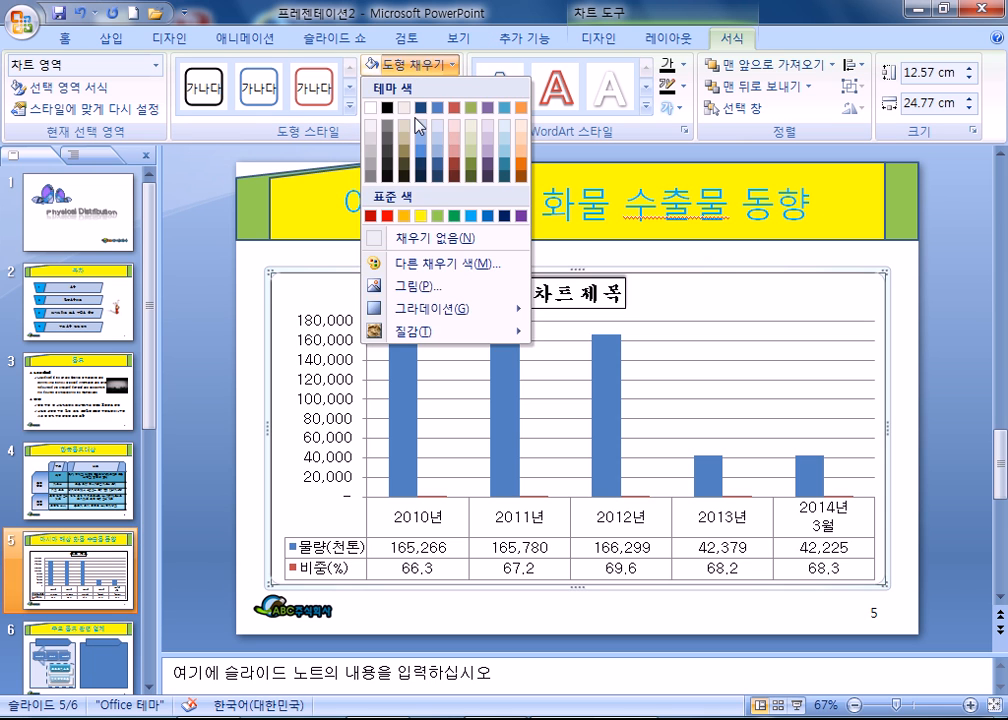
click(418, 215)
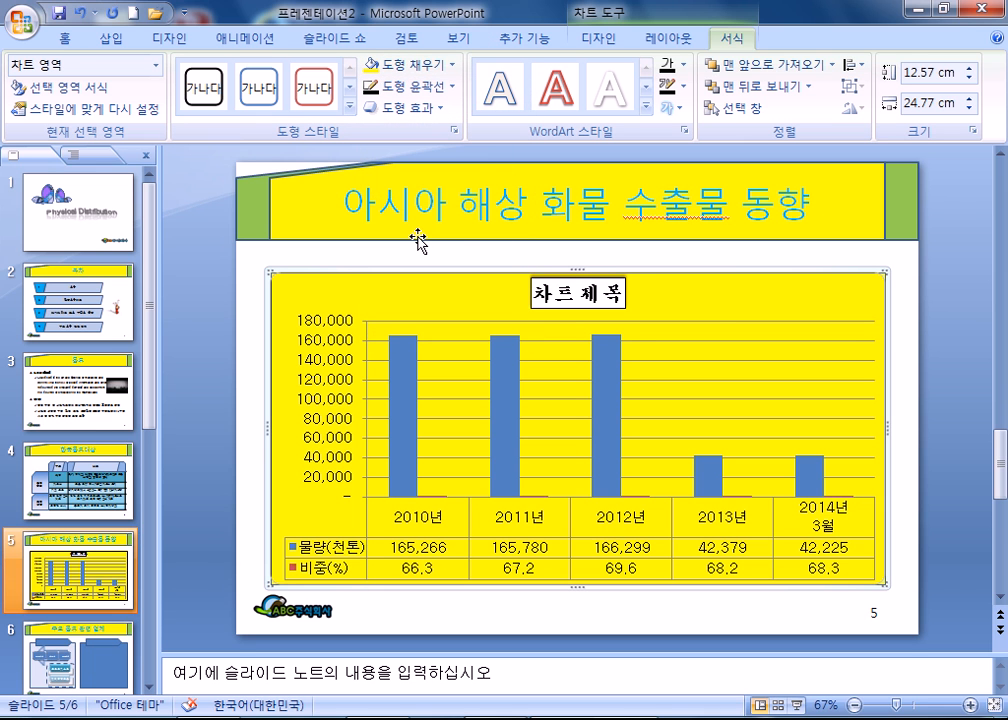
click(708, 340)
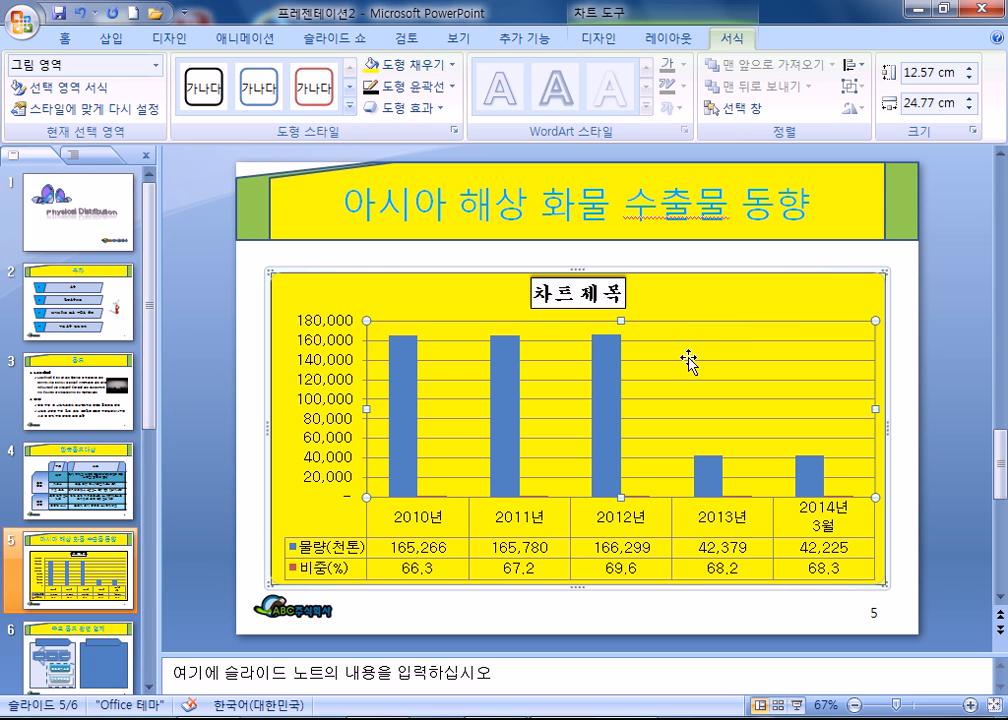
click(416, 64)
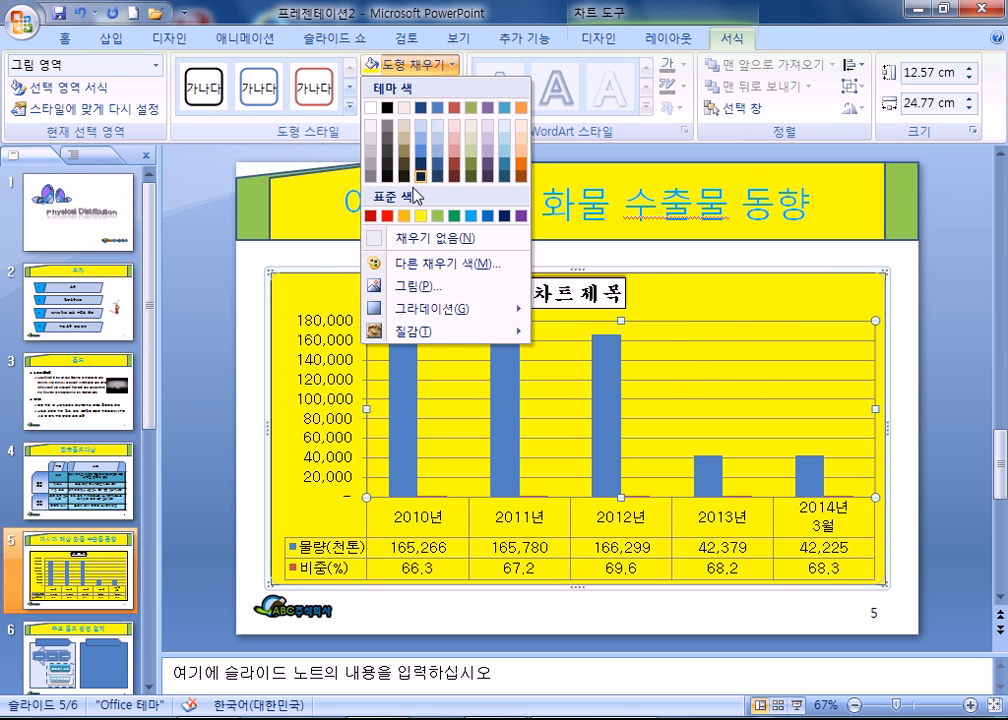
click(405, 238)
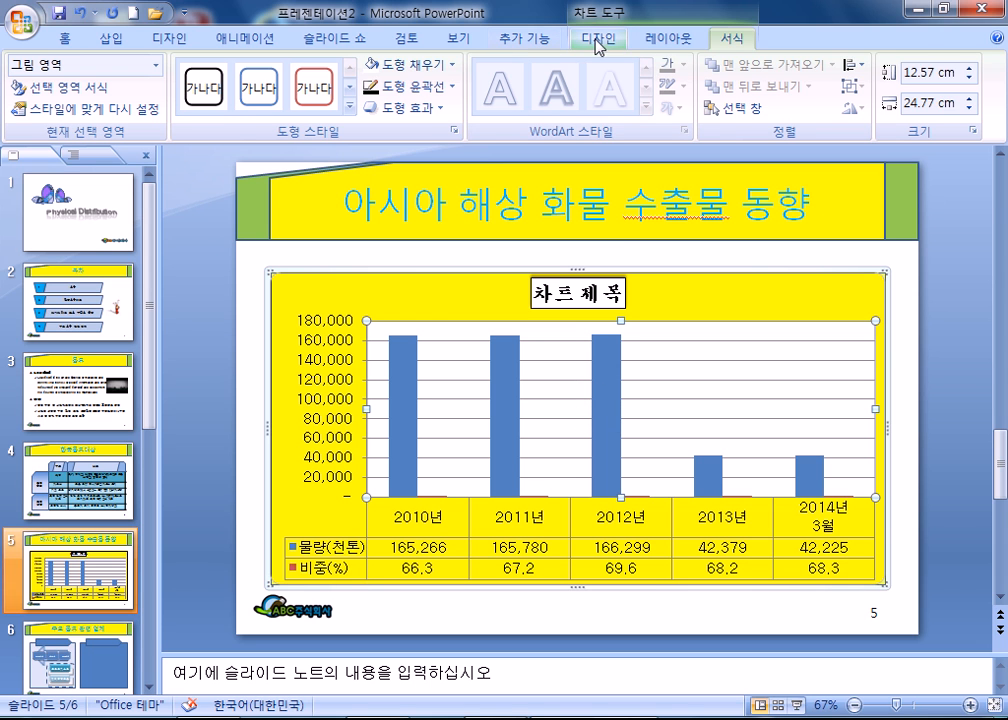
Remove the primary horizontal gridlines from the chart
click(668, 39)
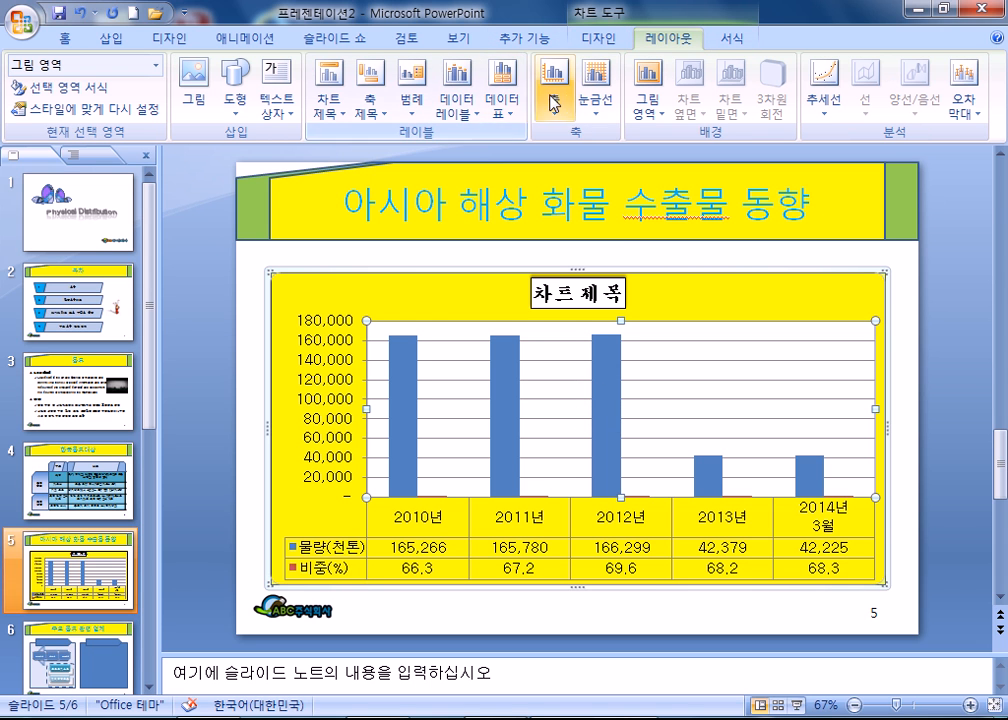
click(596, 110)
mouse_move(605, 135)
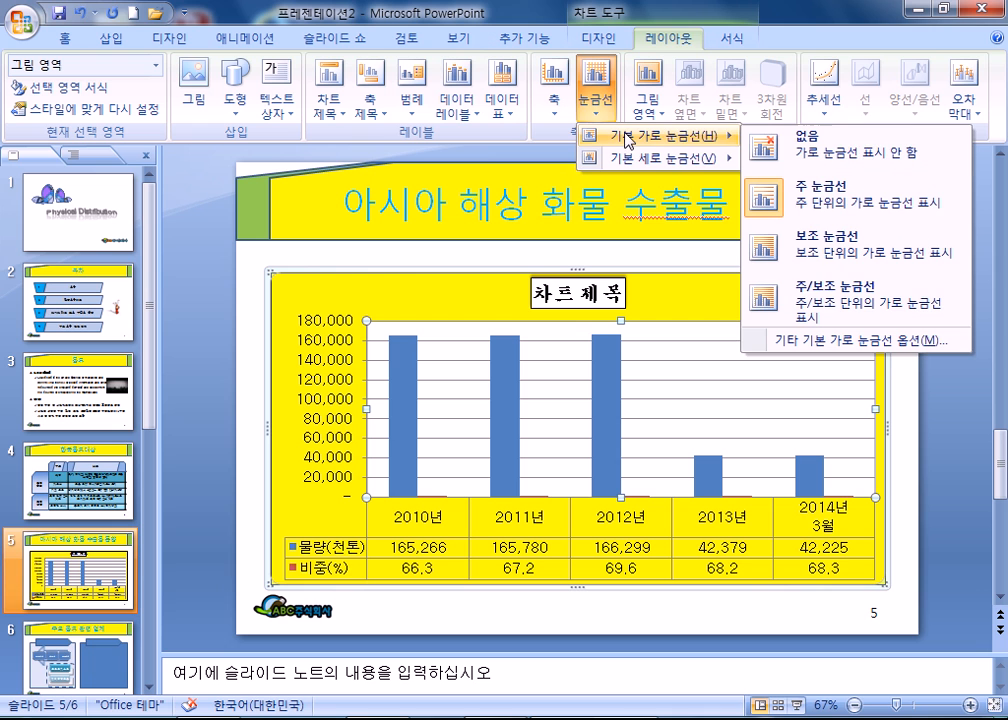
click(817, 160)
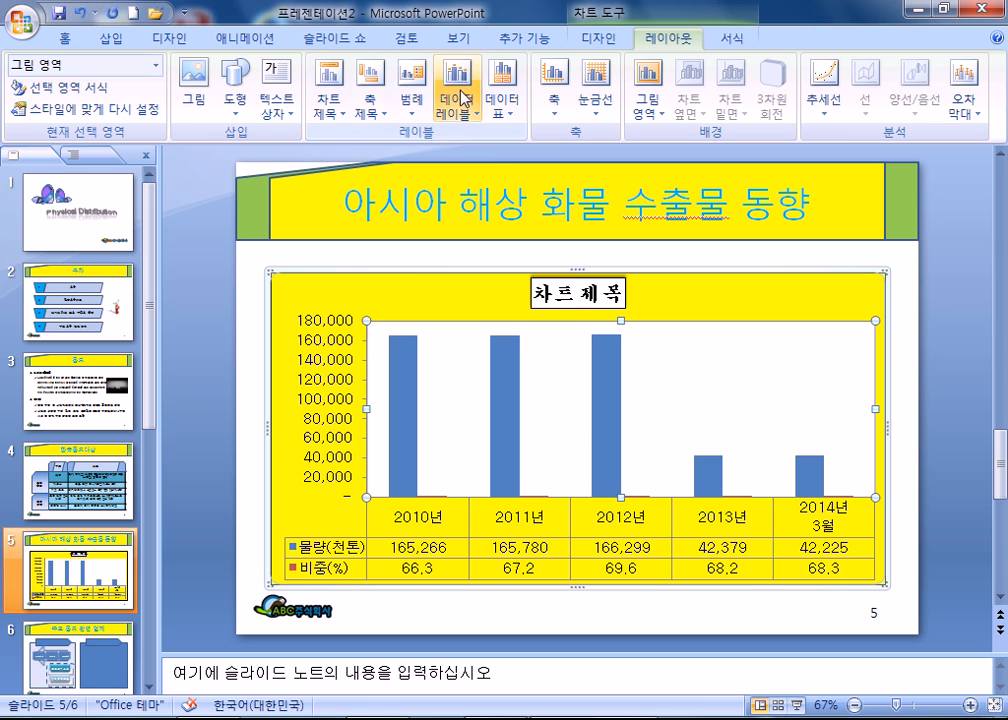
Select the 비중(%) data series of the chart
click(503, 90)
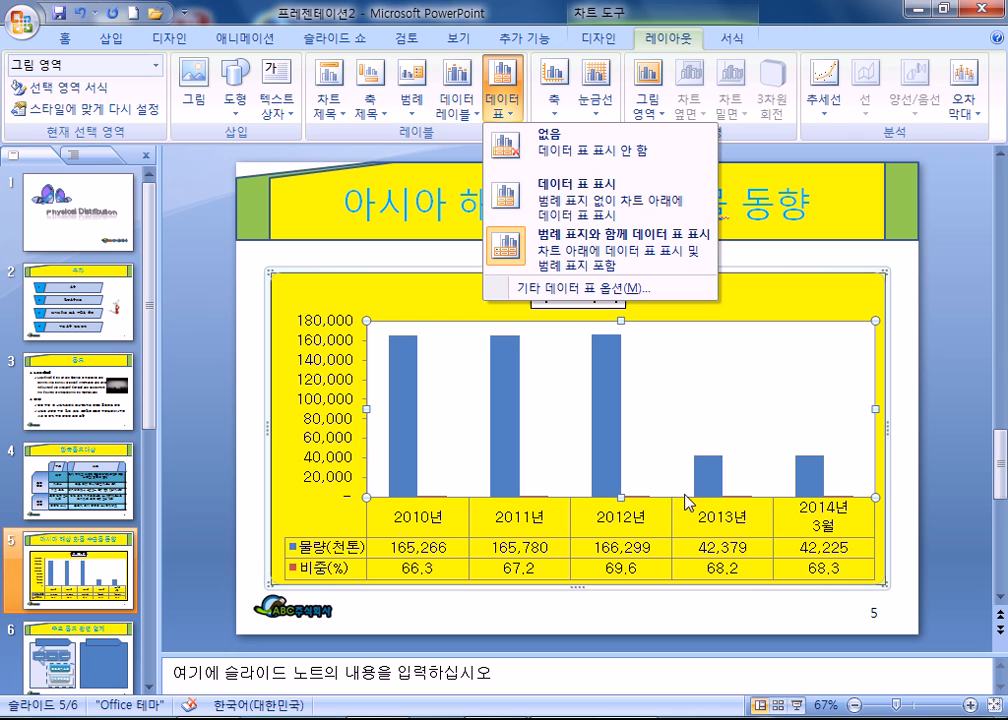
click(643, 496)
click(643, 498)
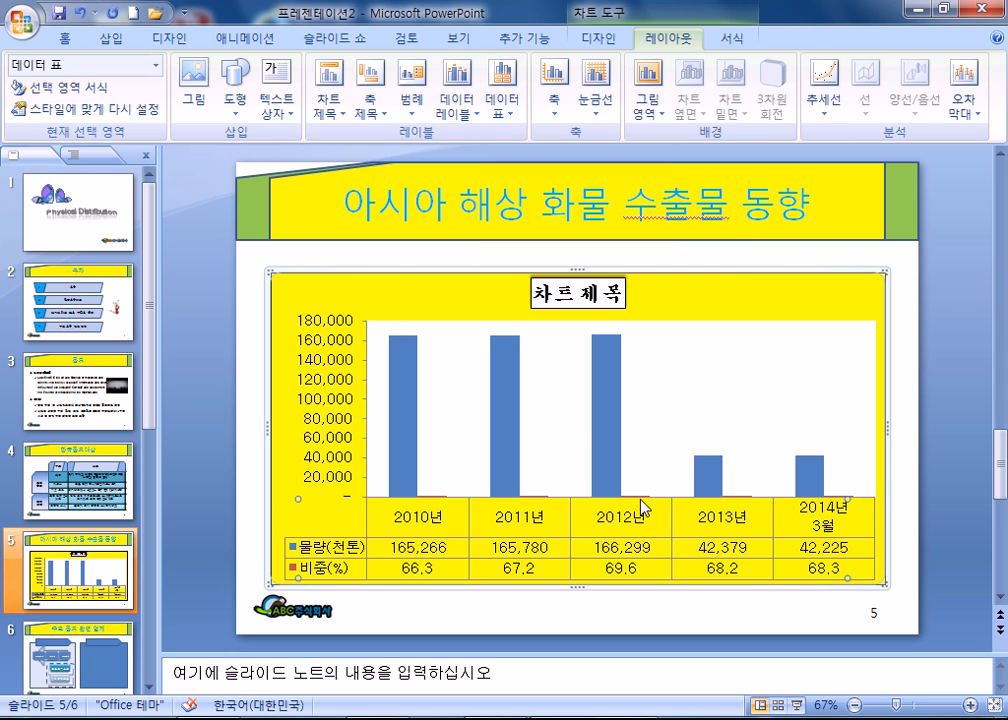
click(642, 497)
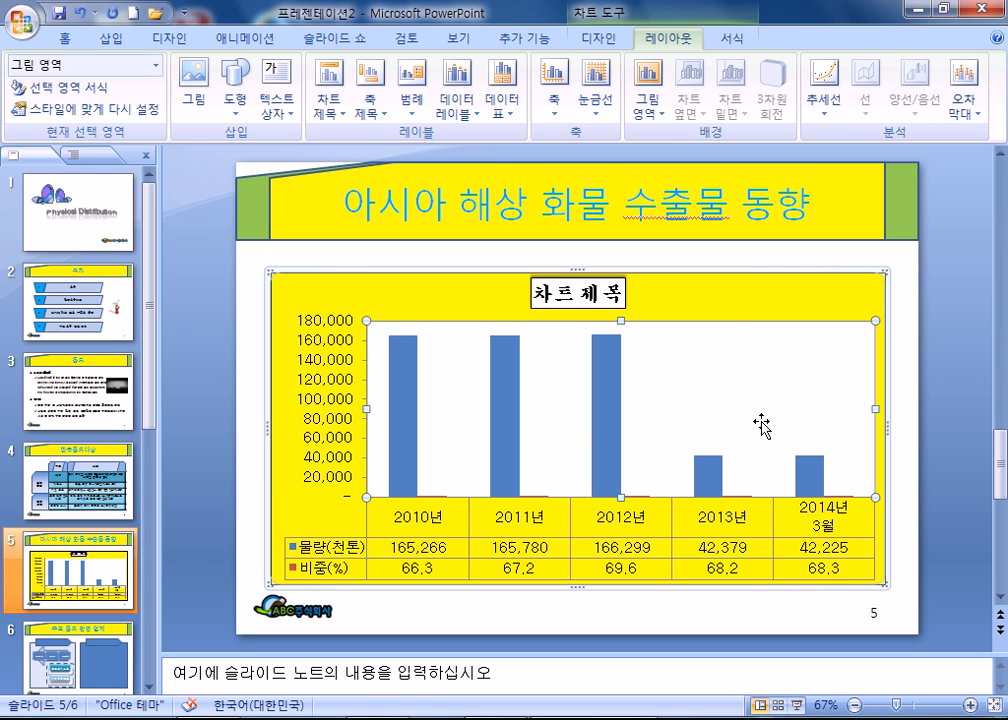
click(155, 65)
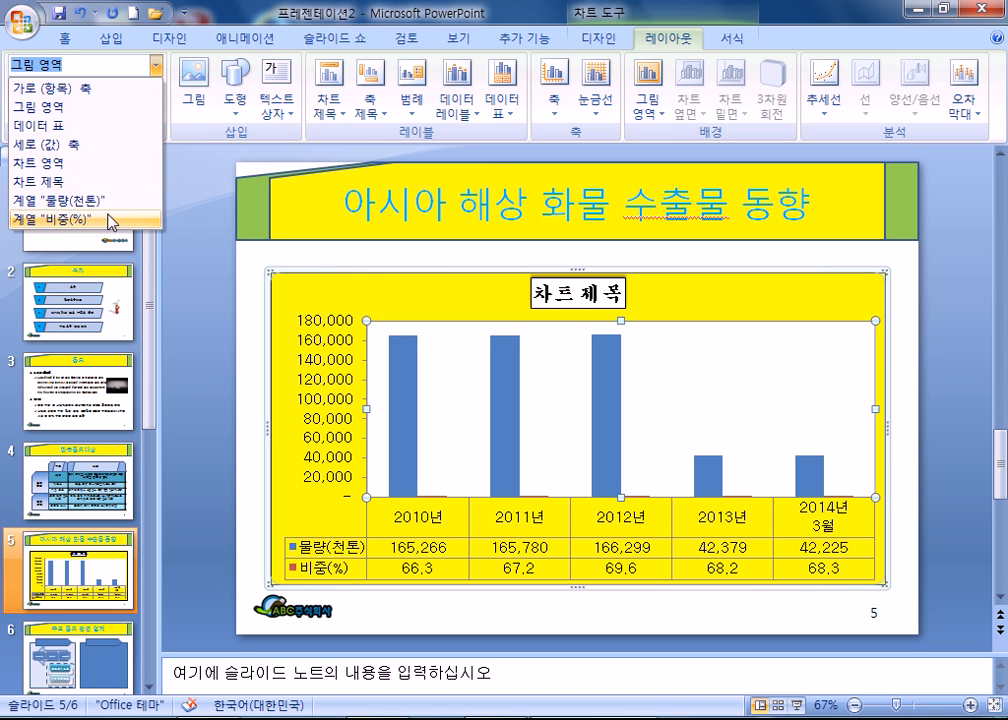
click(112, 220)
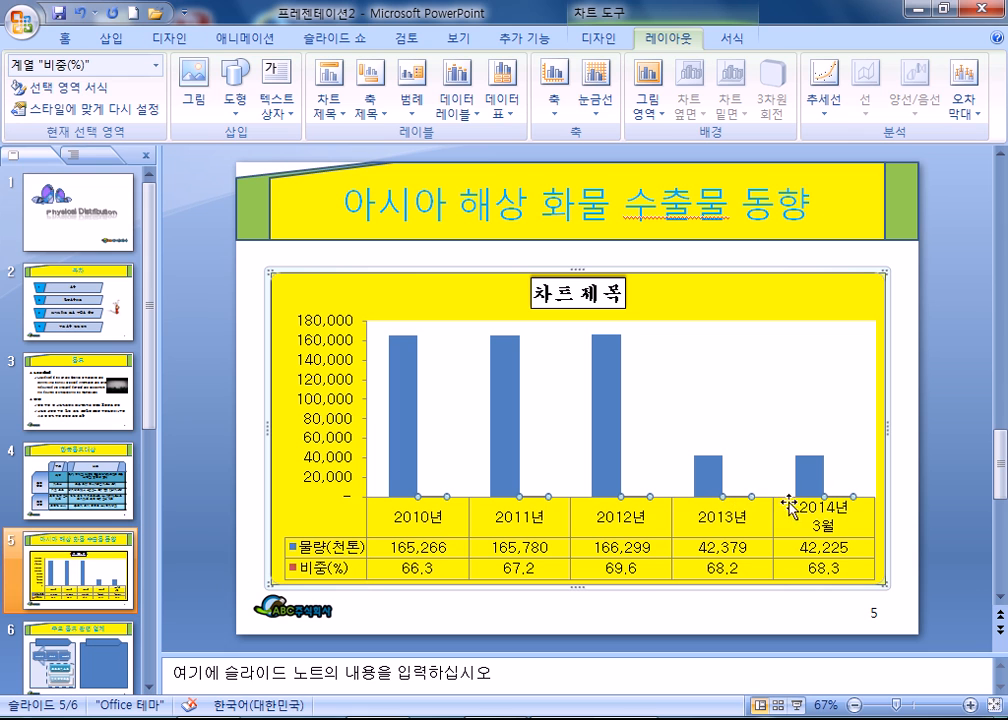
click(535, 407)
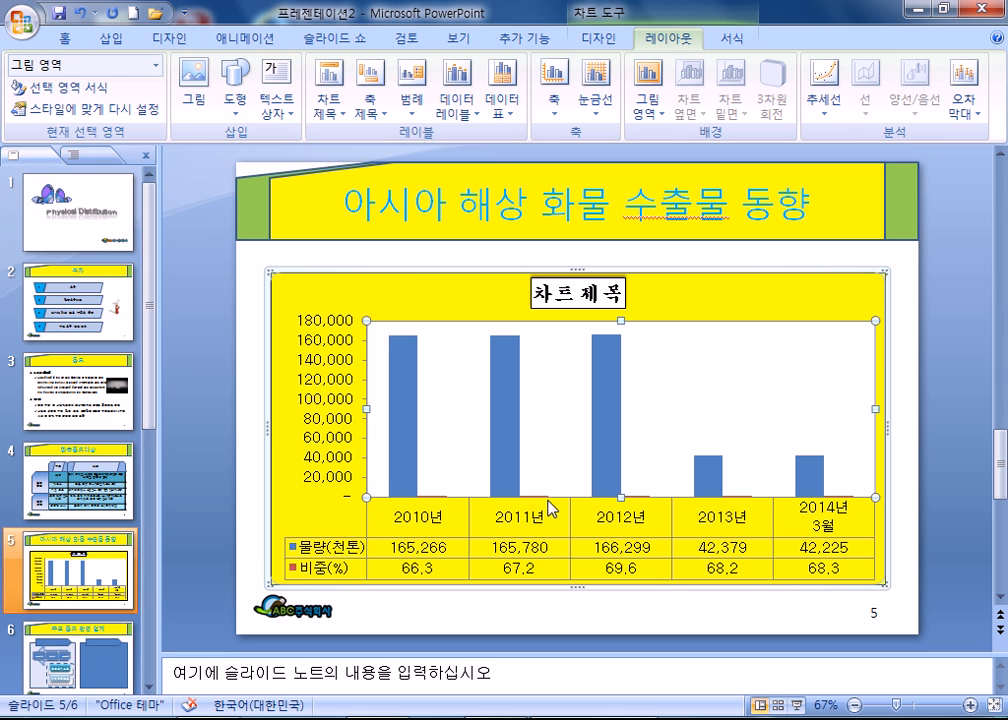
click(606, 481)
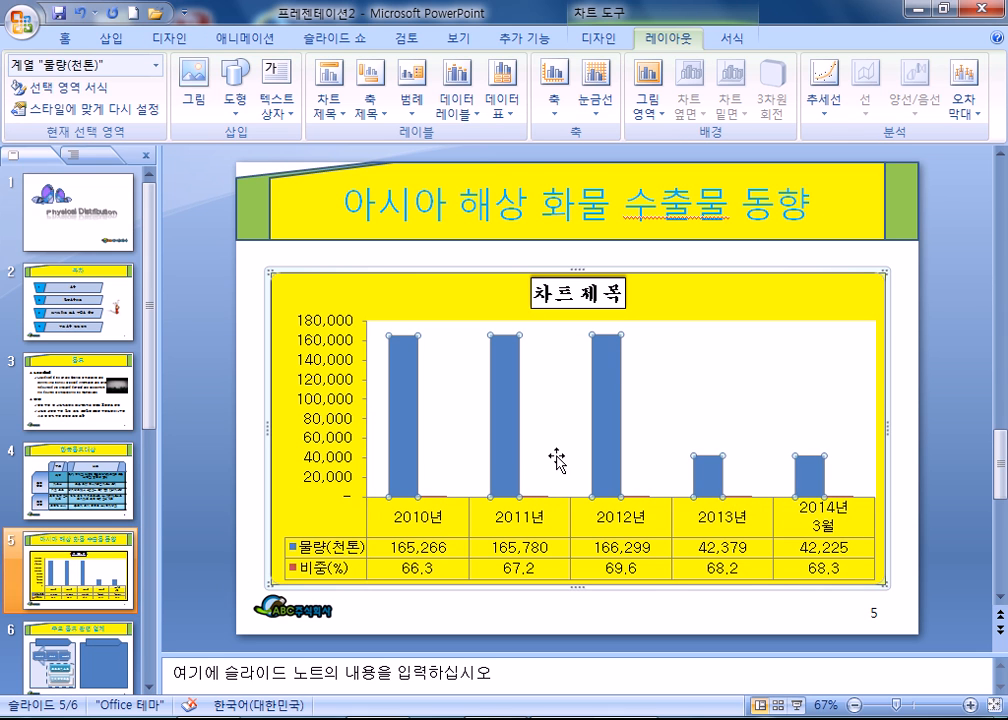
click(542, 502)
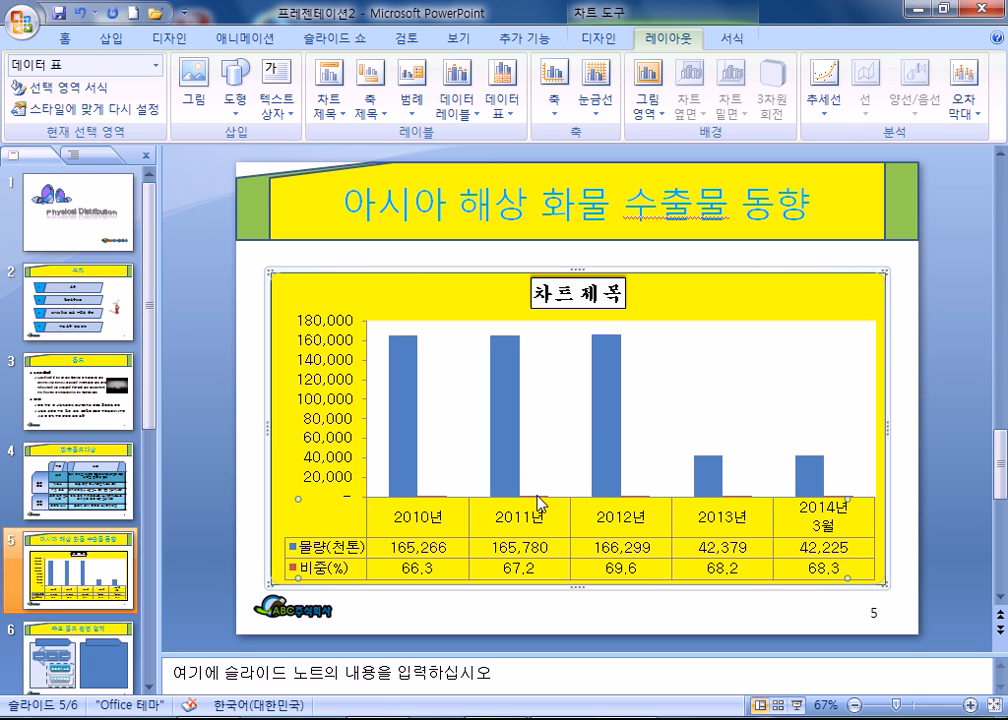
click(547, 418)
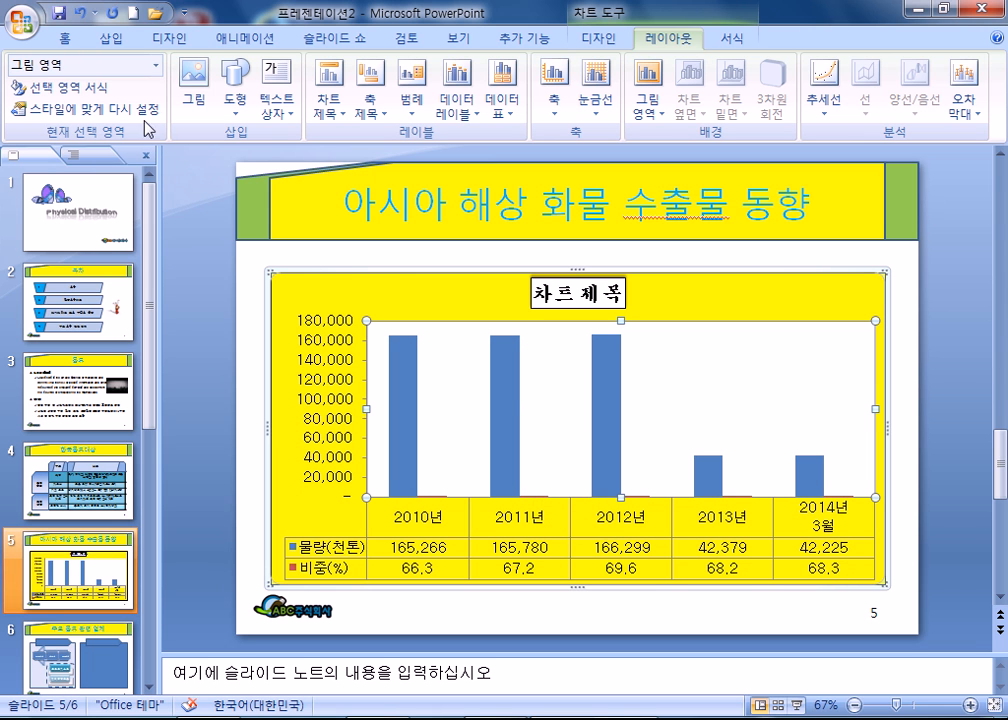
click(157, 68)
click(597, 40)
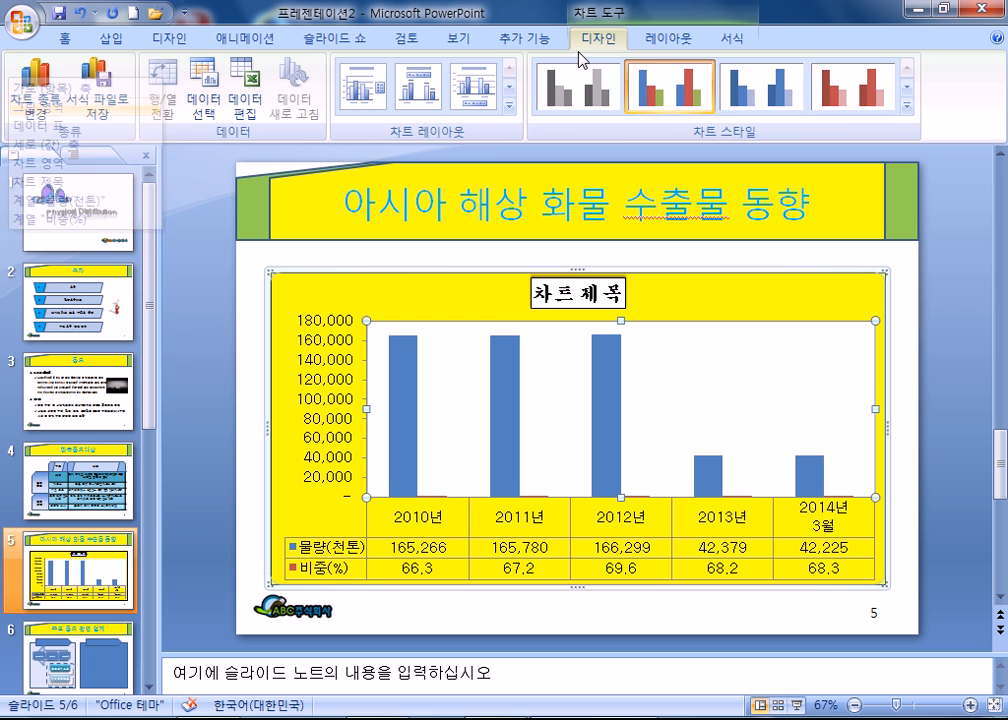
click(680, 42)
click(731, 42)
click(672, 40)
click(728, 42)
click(672, 40)
Plot the 비중(%) data series on the secondary axis (보조 축)
click(157, 66)
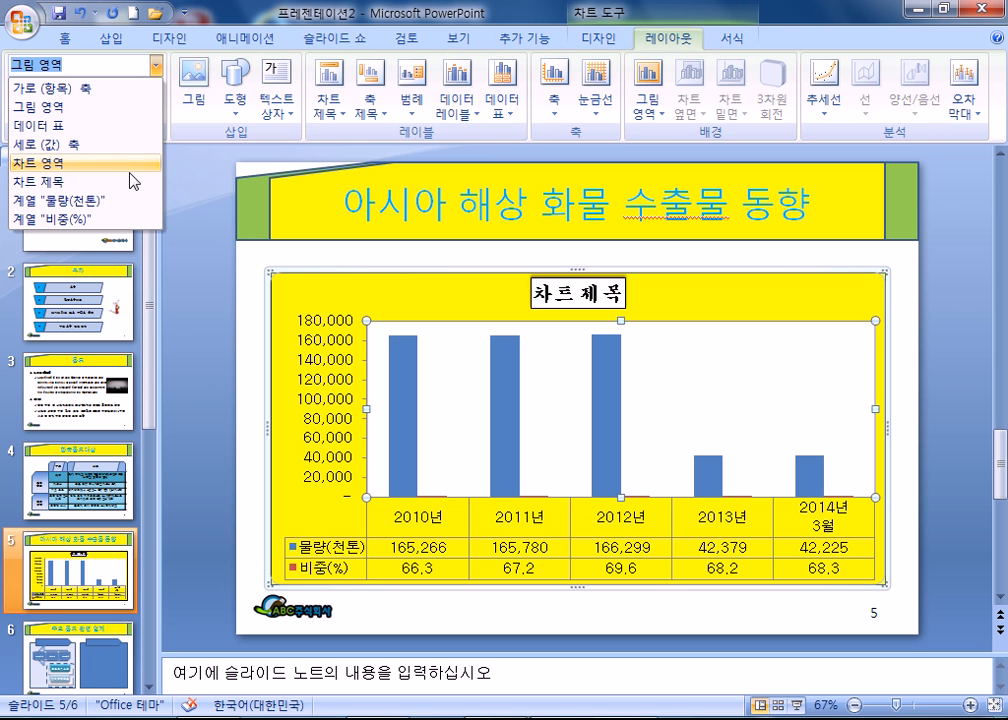
click(97, 226)
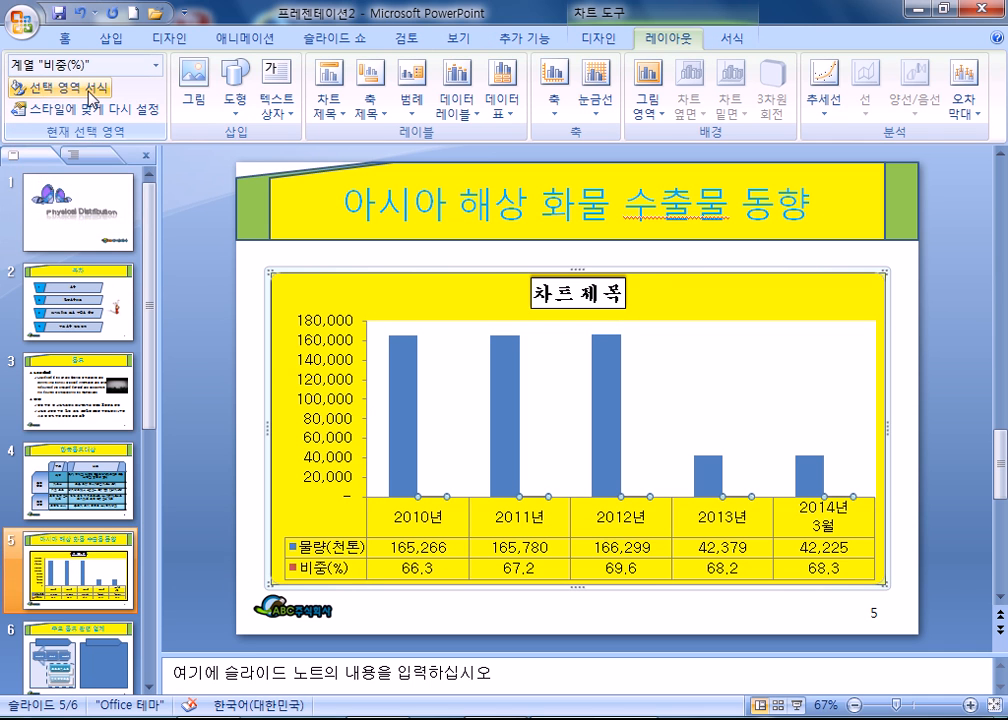
click(60, 87)
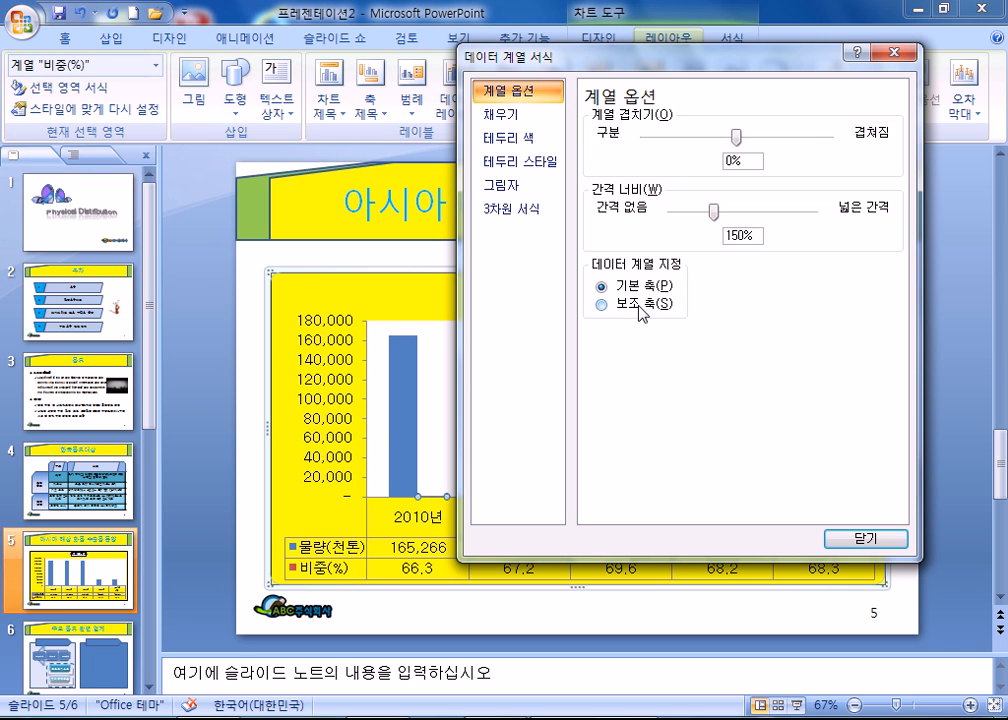
click(643, 304)
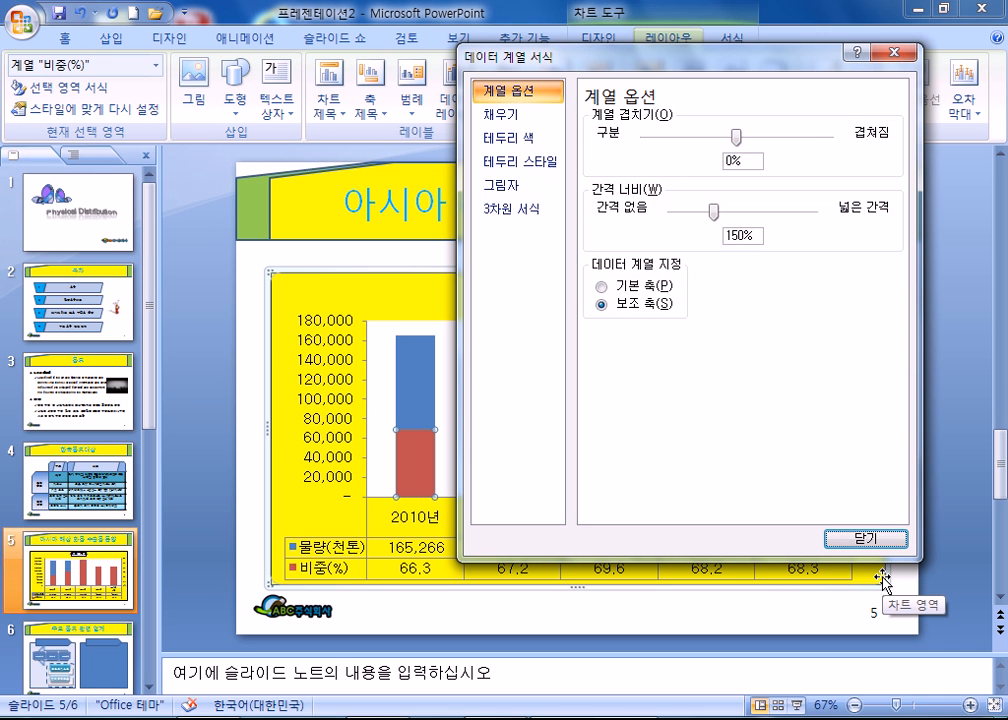
click(869, 540)
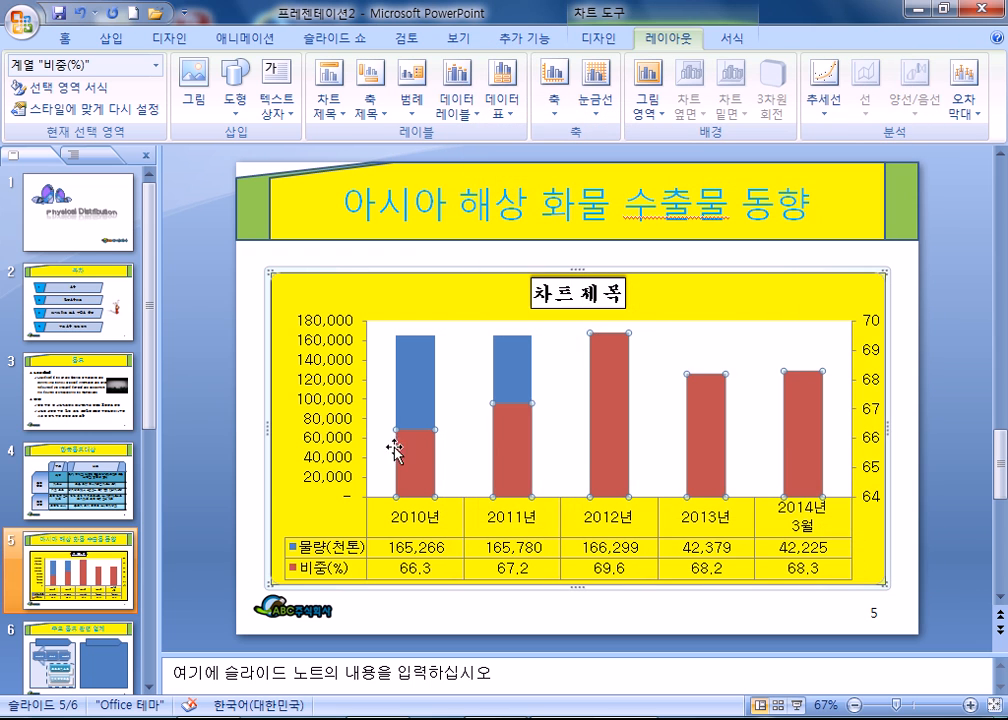
Change the chart type of the 비중(%) series to a line with markers
click(419, 466)
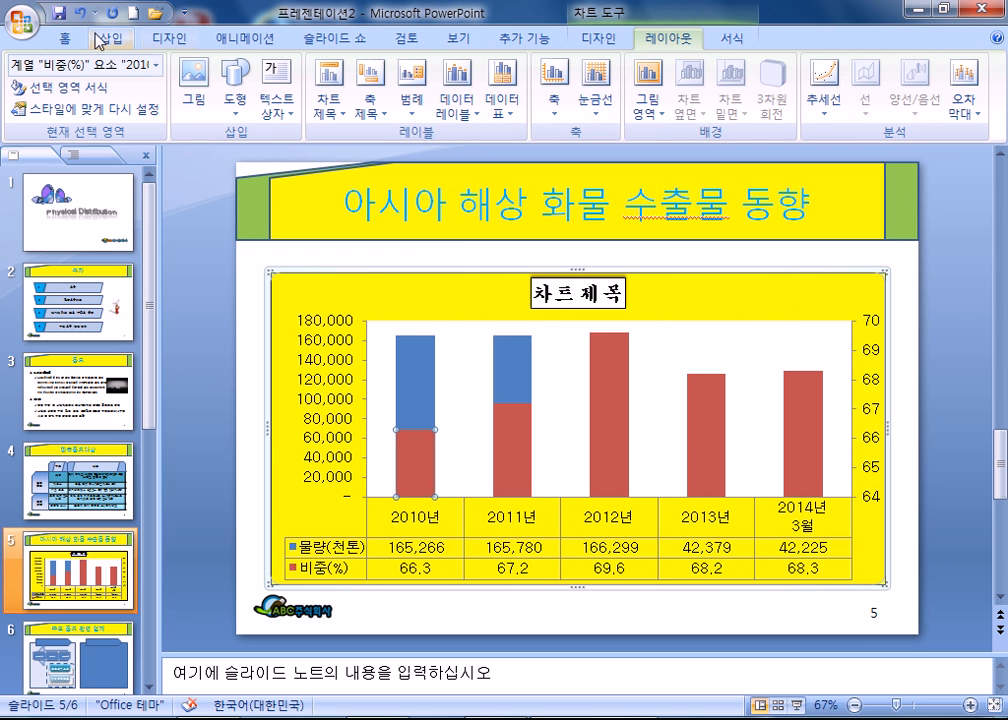
click(607, 40)
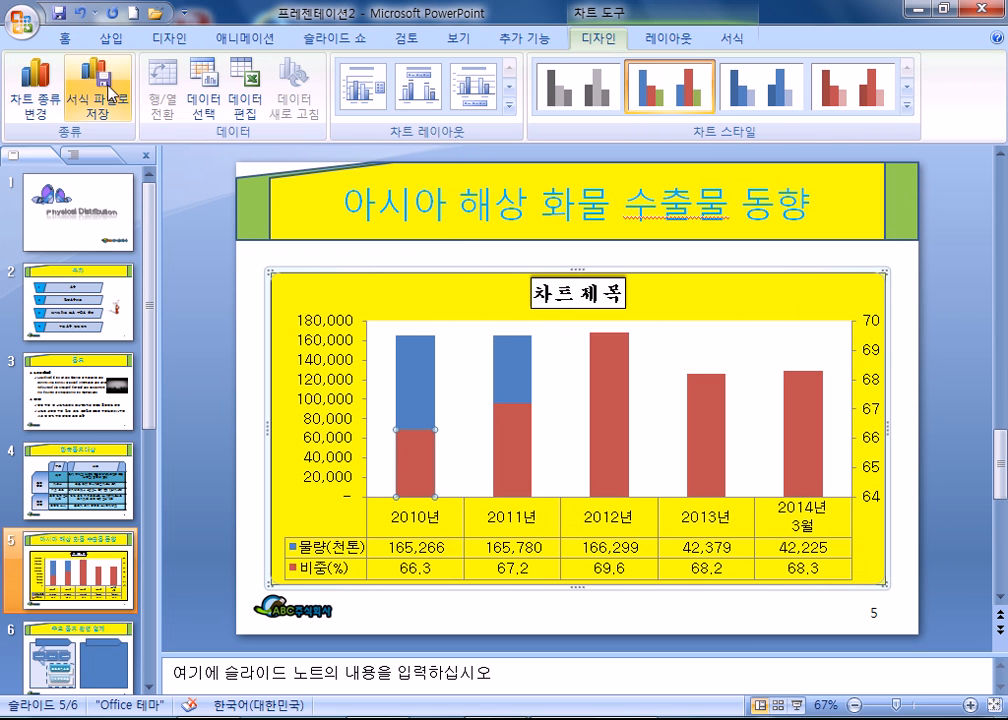
click(35, 85)
click(552, 323)
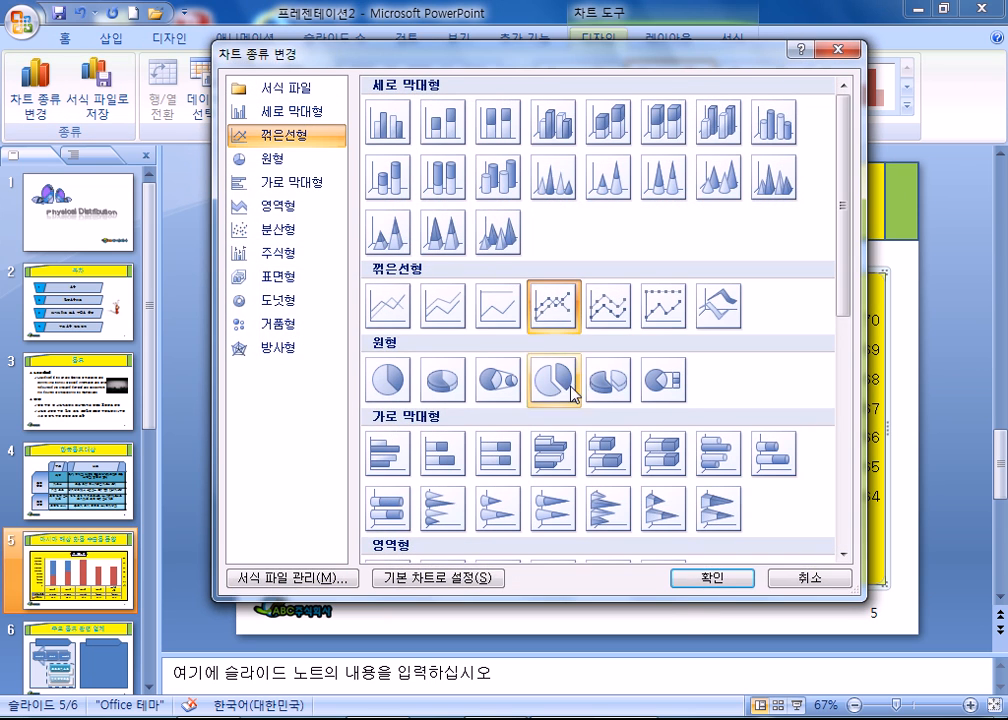
click(711, 580)
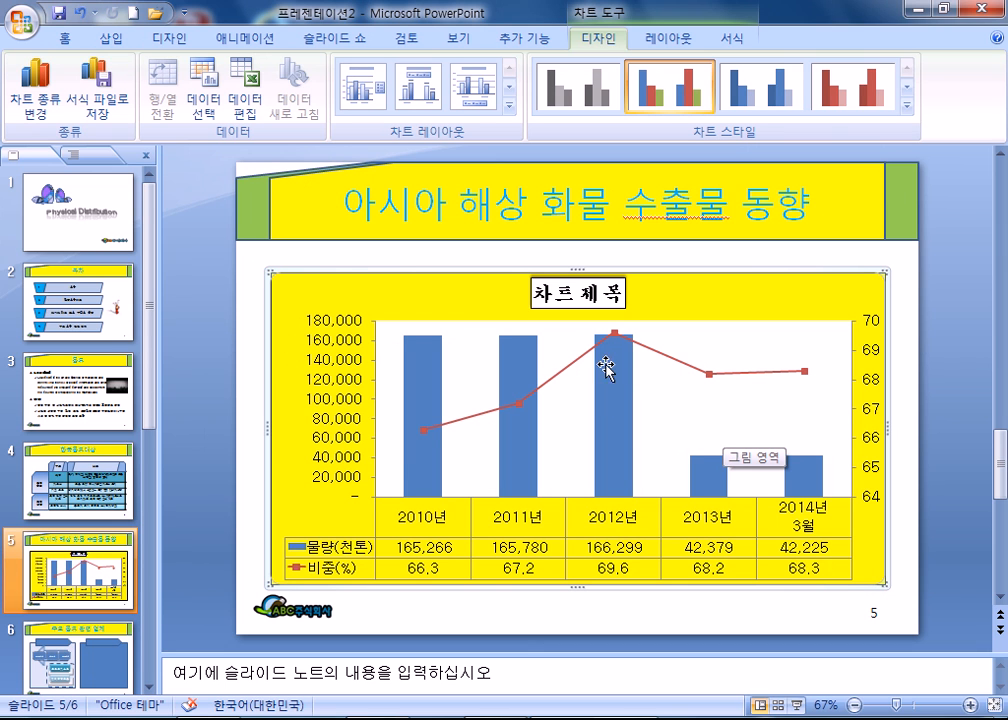
Set the primary vertical axis to a fixed maximum of 200000 and a fixed major unit of 50000
click(322, 326)
right_click(322, 326)
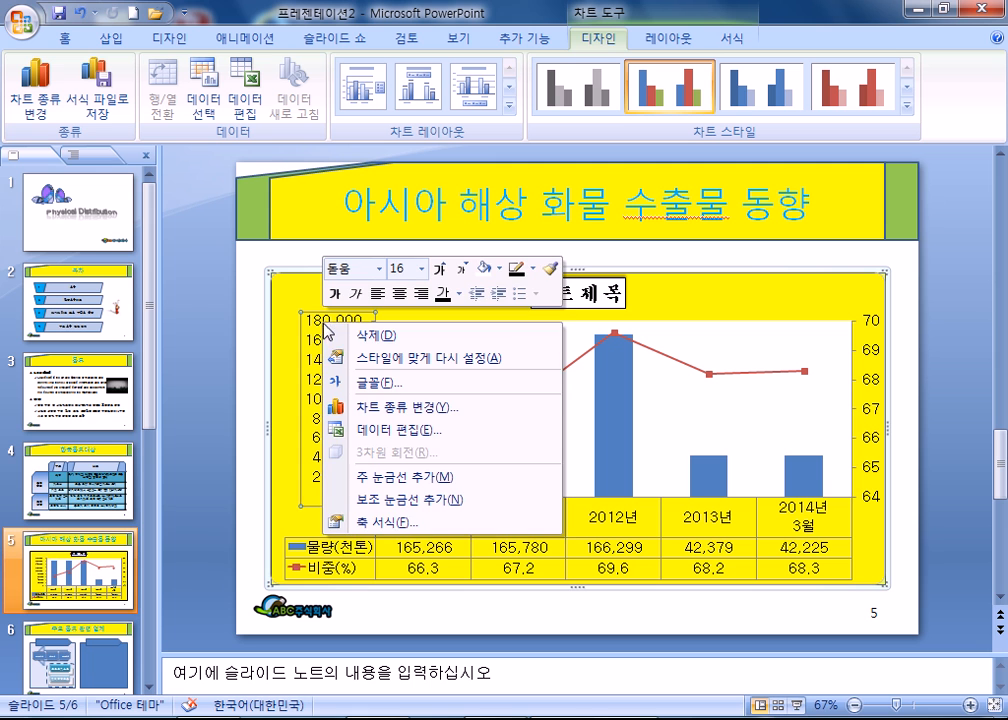
click(367, 525)
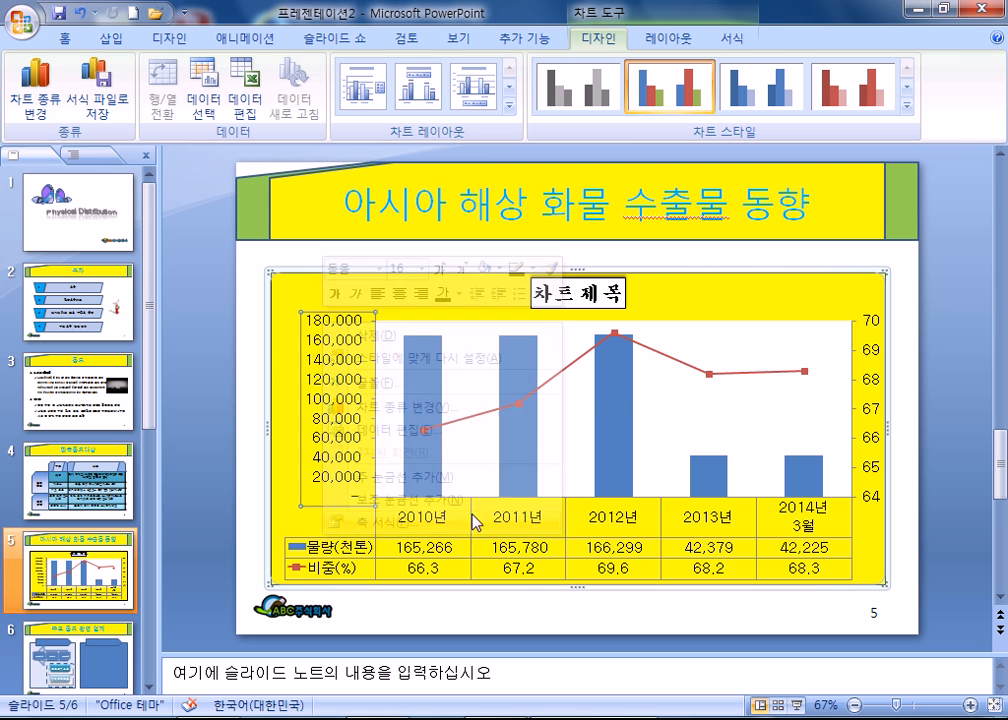
click(703, 139)
key(Home)
key(Delete)
key(Delete)
text(2)
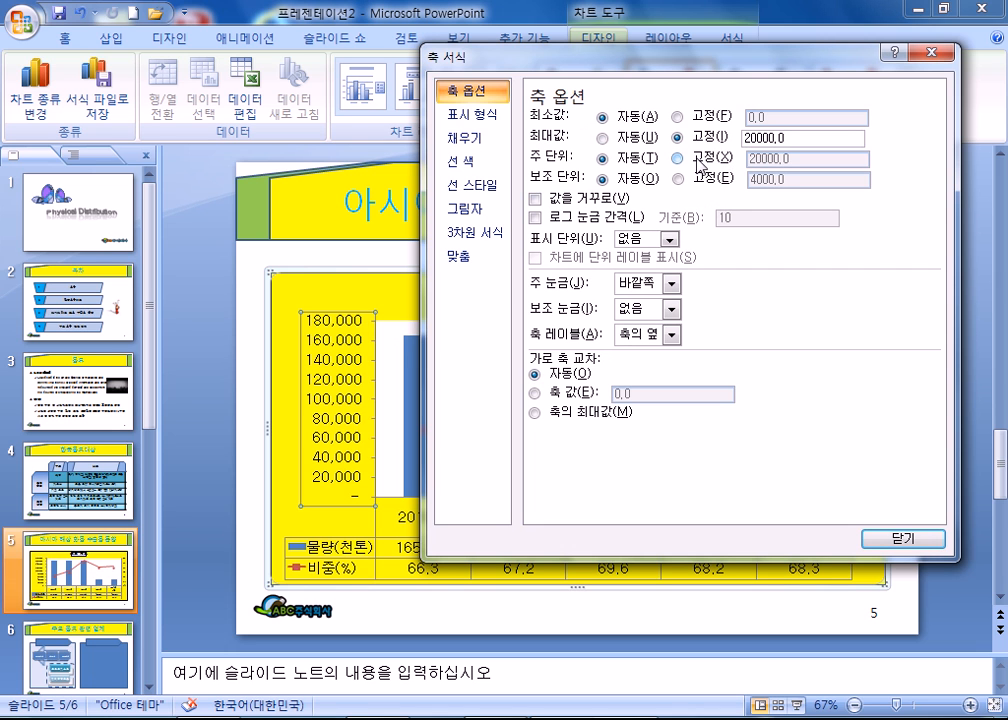
click(700, 158)
click(763, 139)
text(0)
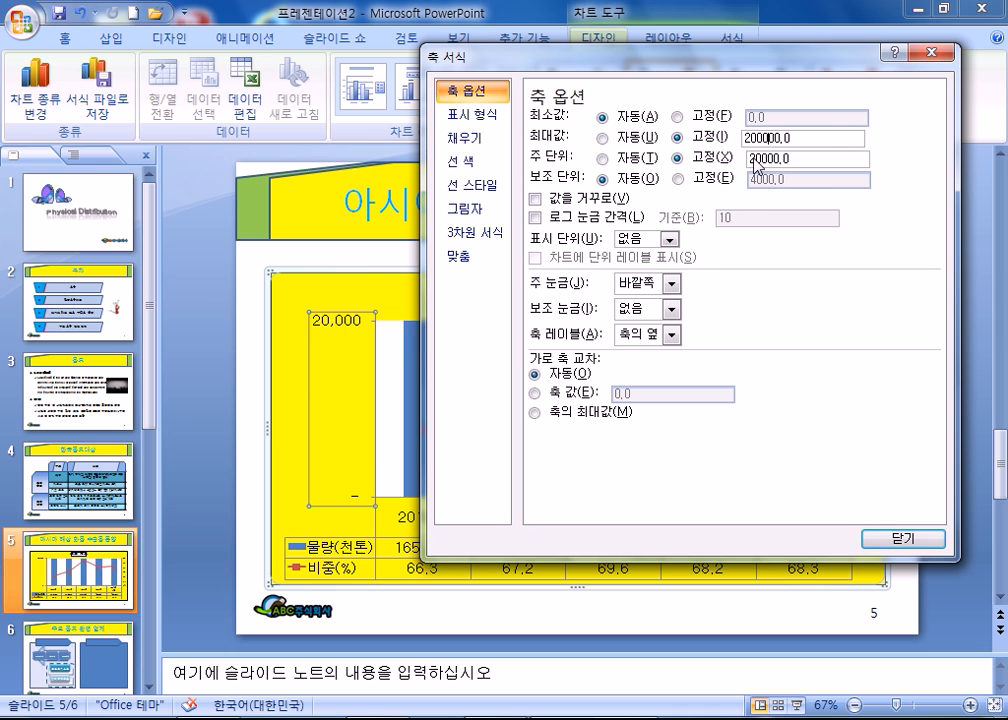
click(752, 158)
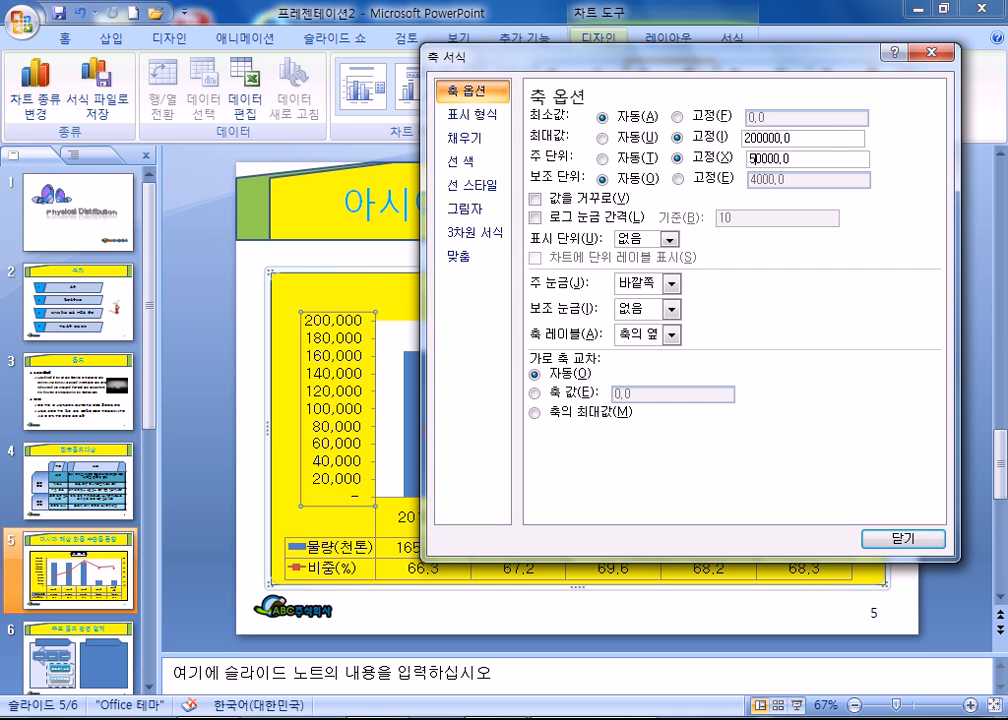
key(Tab)
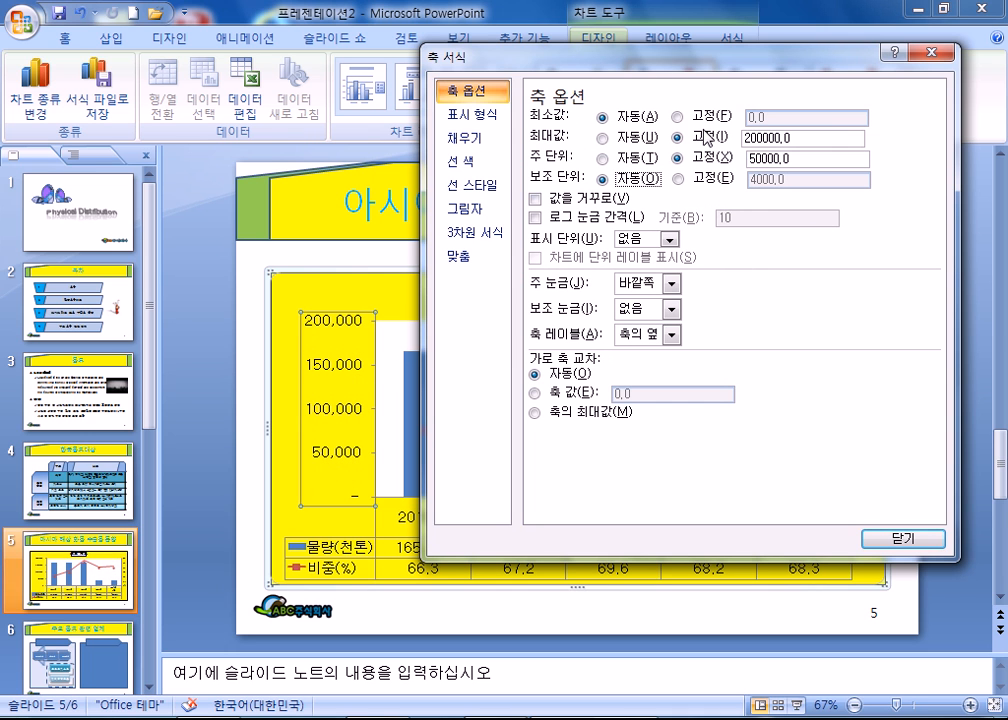
Set the secondary vertical axis to a fixed maximum of 80 and a fixed major unit of 20
drag(697, 74, 367, 74)
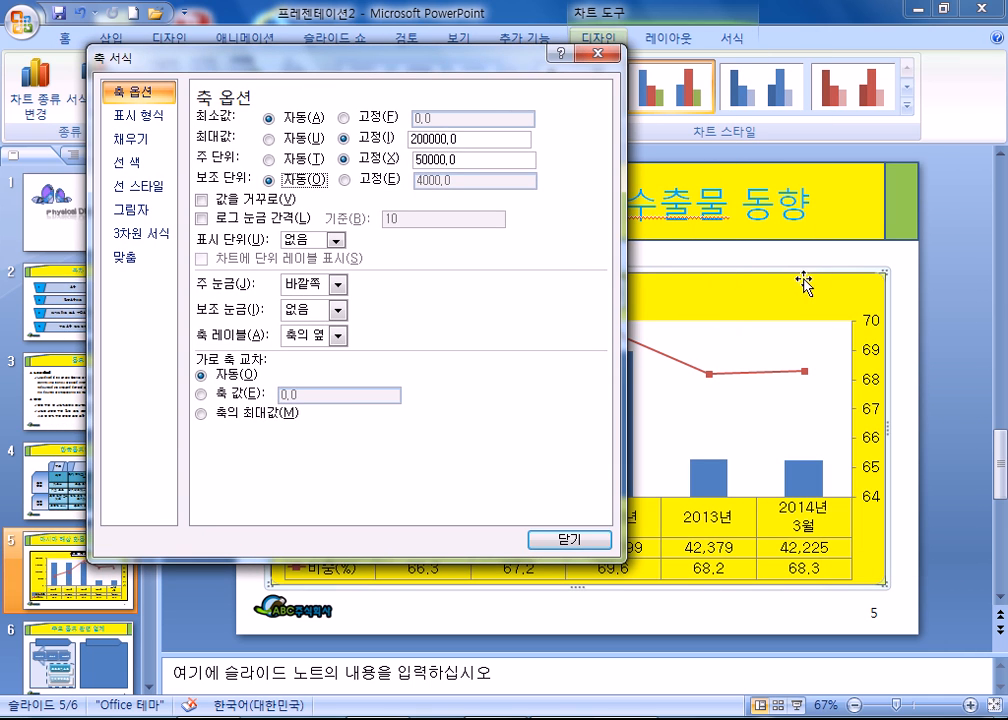
click(869, 337)
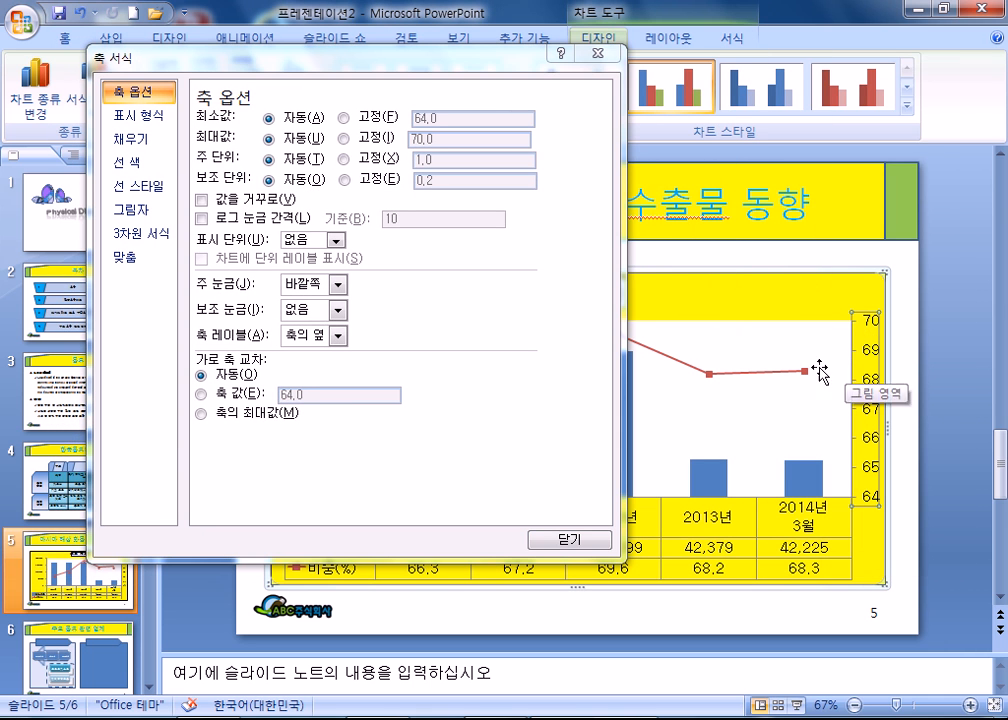
click(343, 139)
drag(453, 142, 381, 148)
text(80)
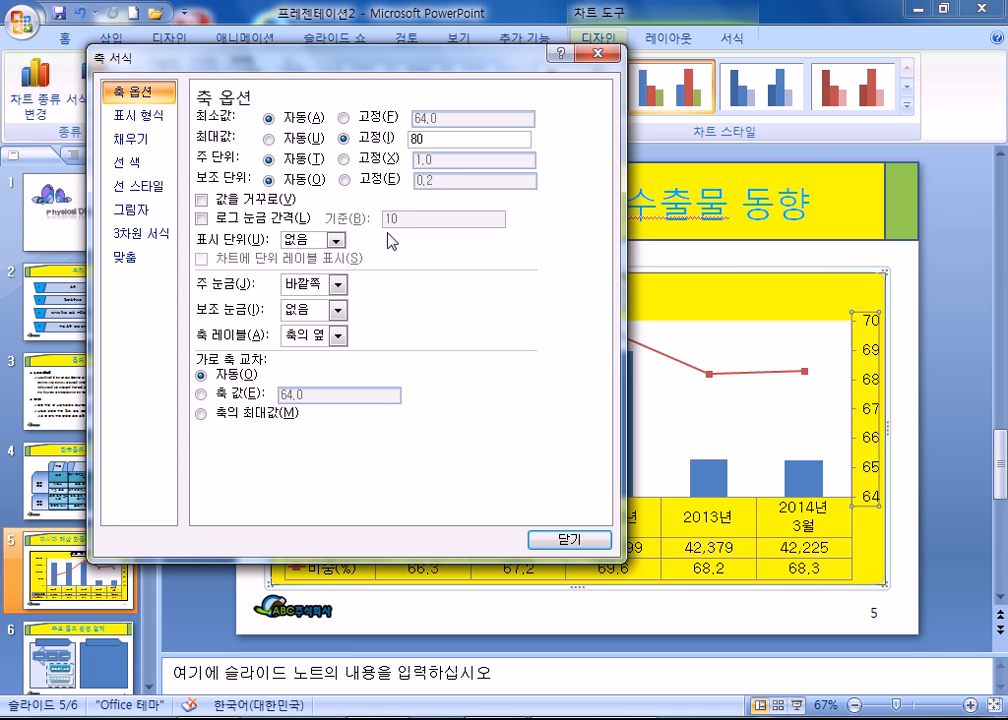
click(342, 159)
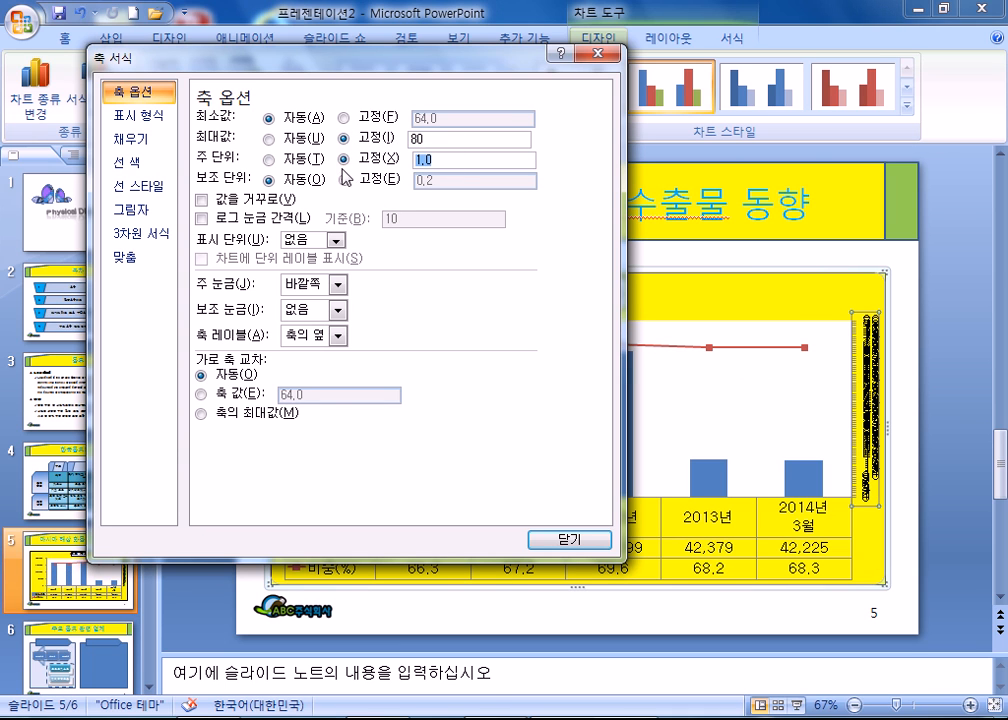
text(20)
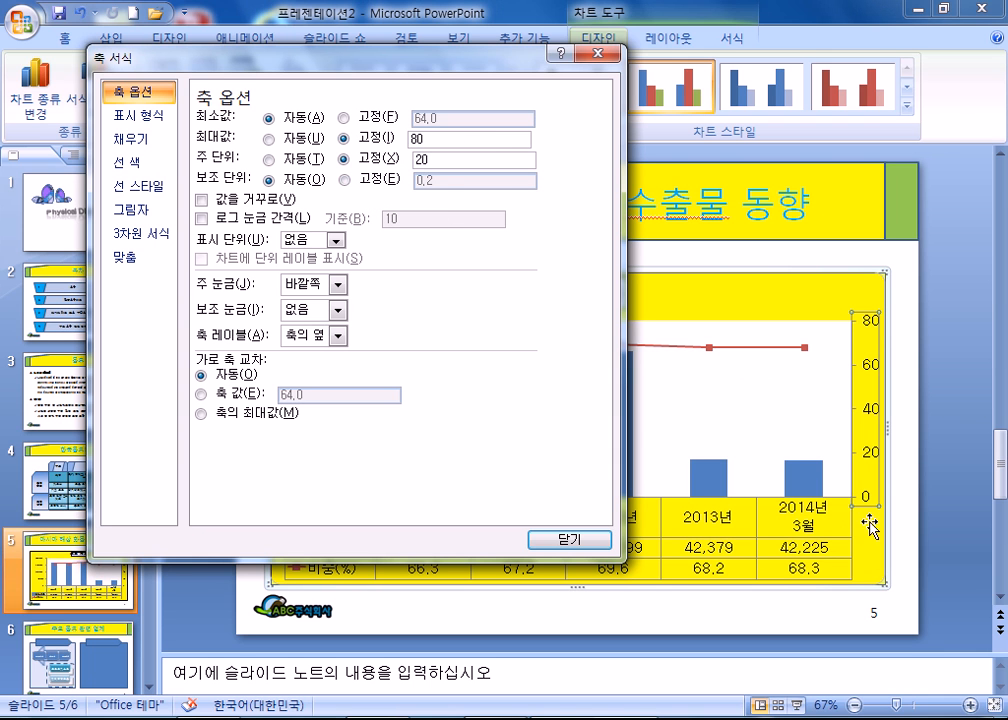
click(586, 58)
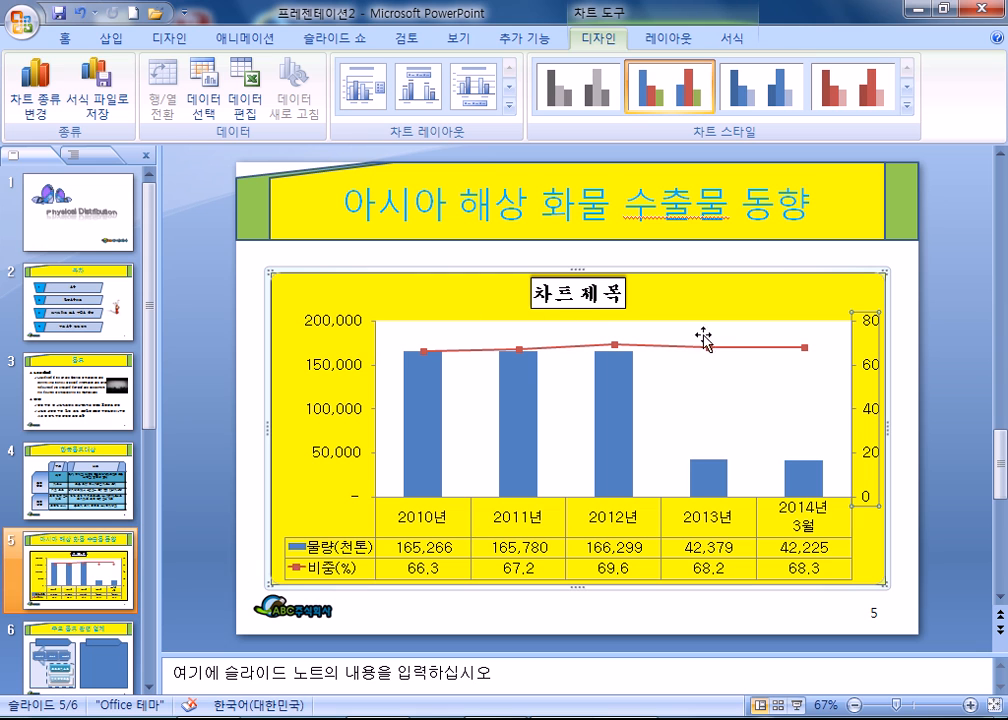
Format the primary vertical axis labels in the Number (숫자) category with 0 decimal places
mouse_move(531, 388)
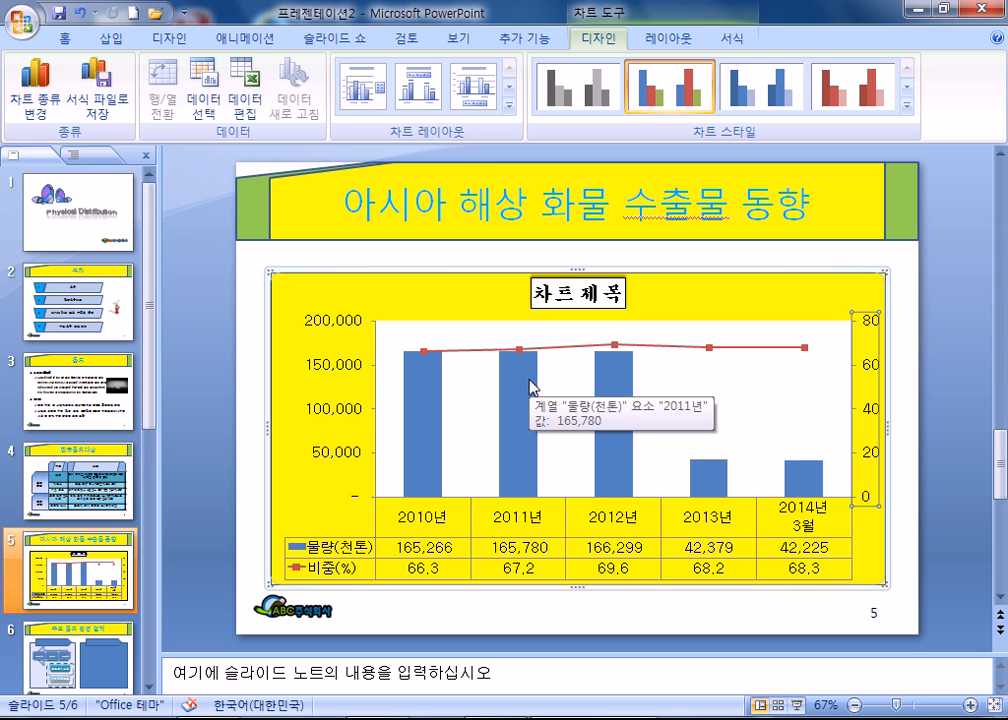
click(603, 389)
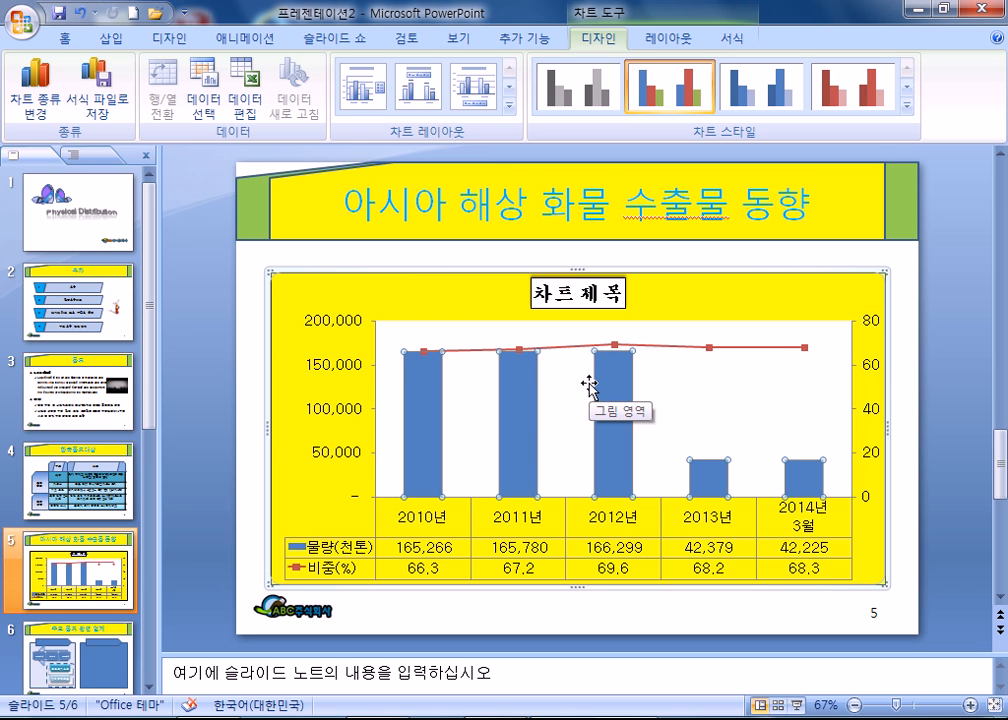
click(340, 372)
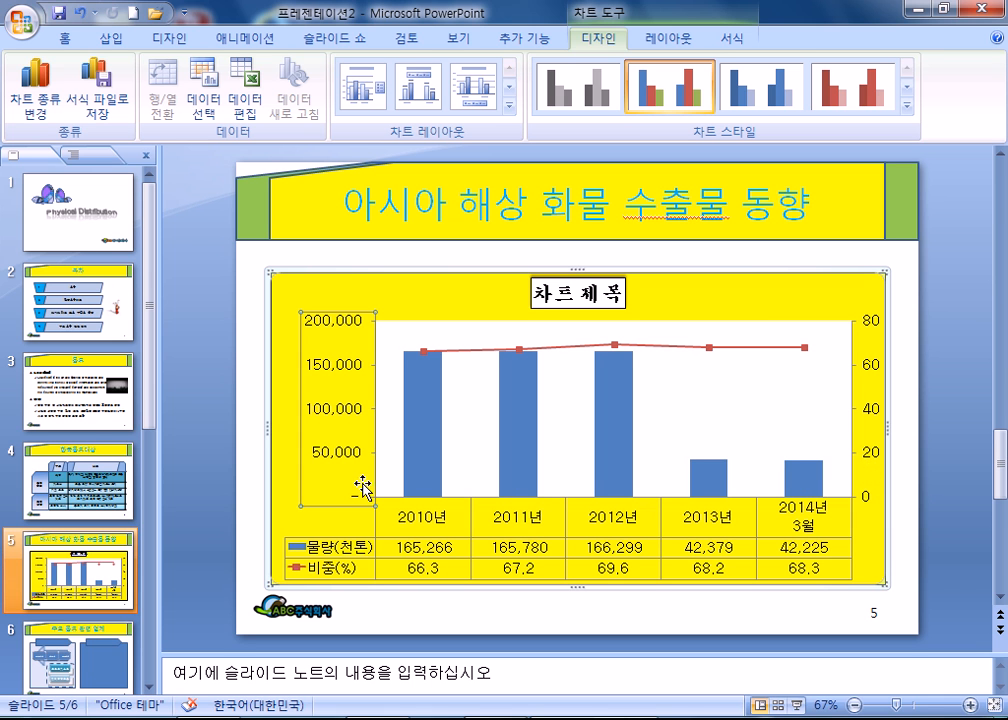
right_click(351, 355)
click(420, 556)
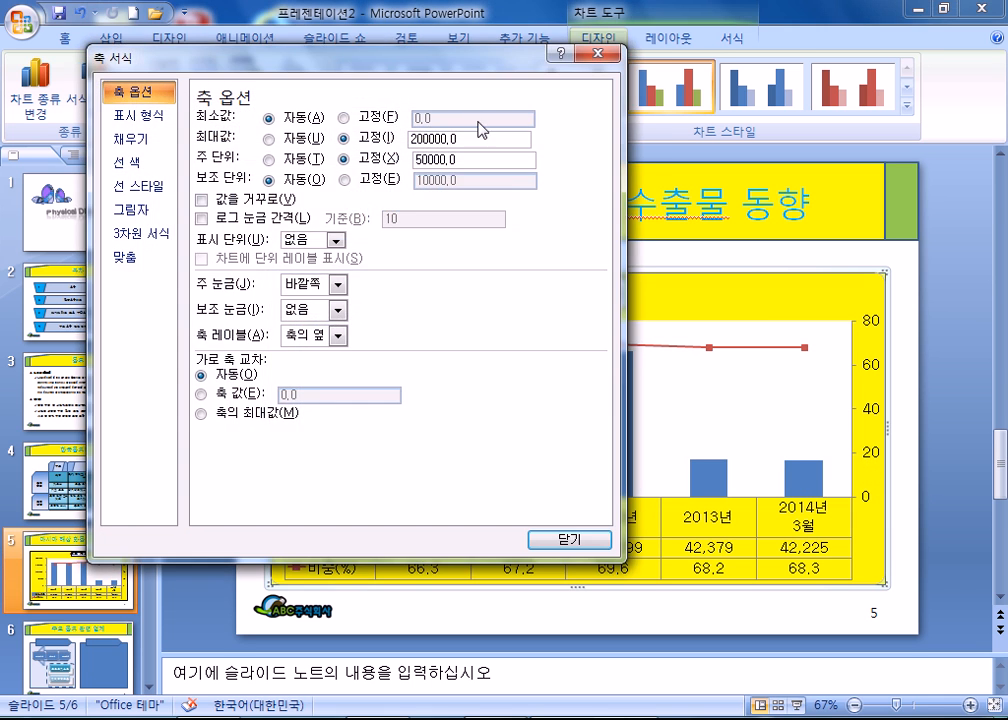
drag(468, 63, 811, 95)
click(477, 158)
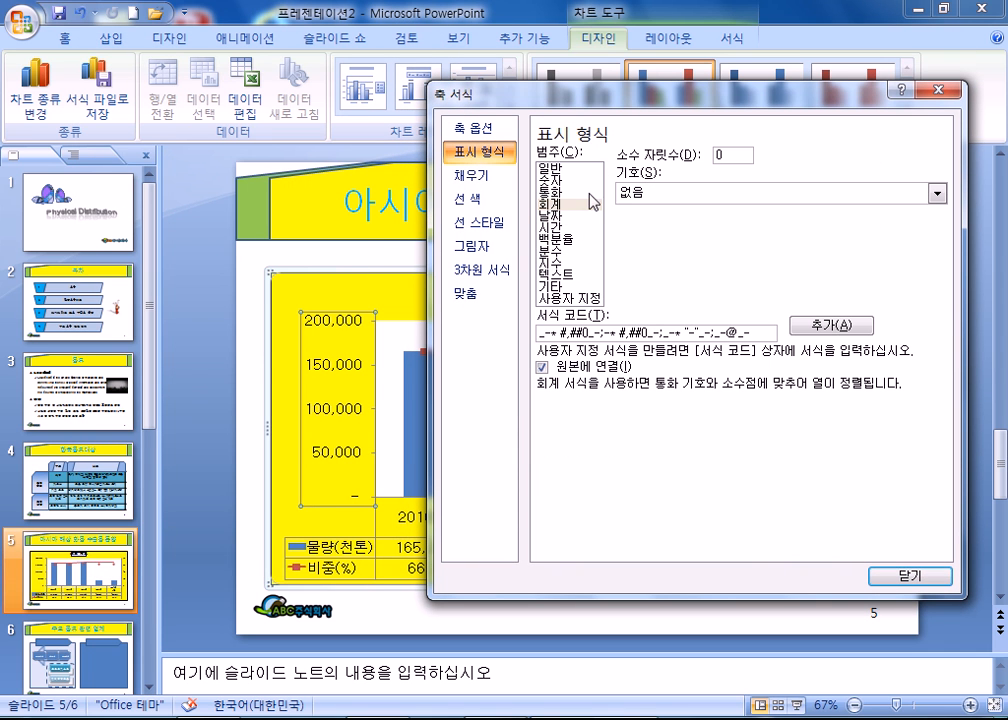
click(552, 181)
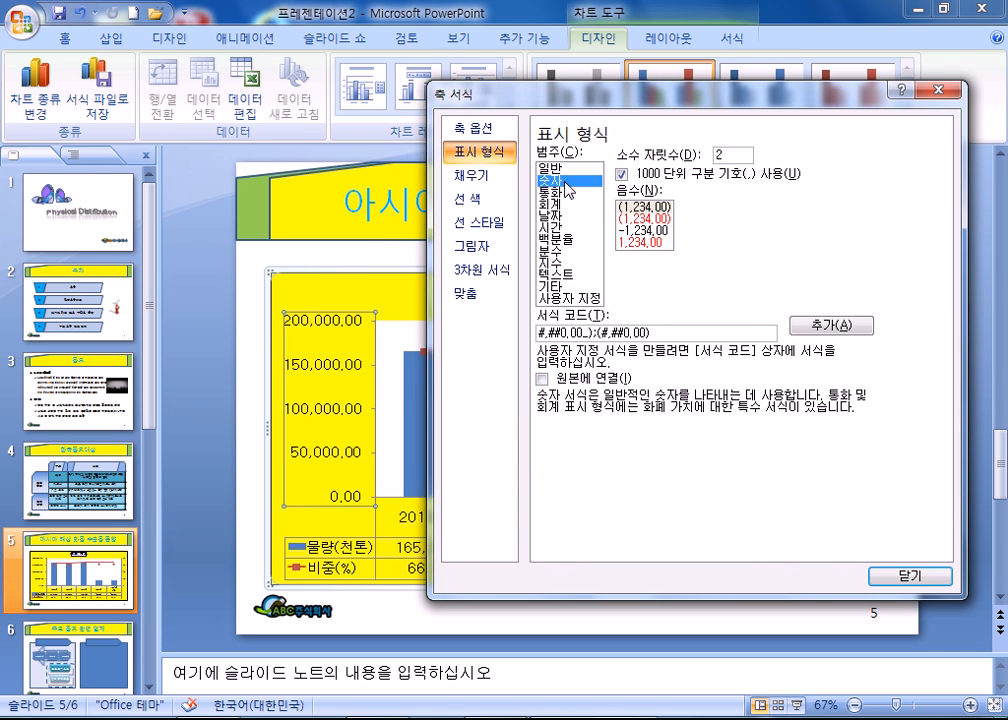
click(732, 157)
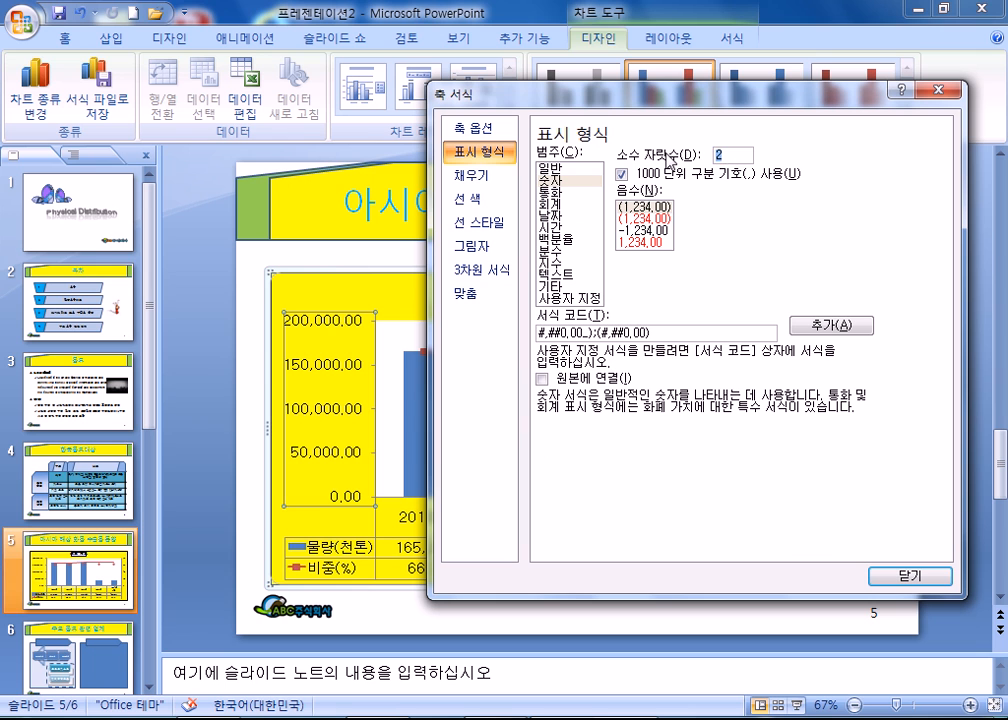
text(0)
key(Tab)
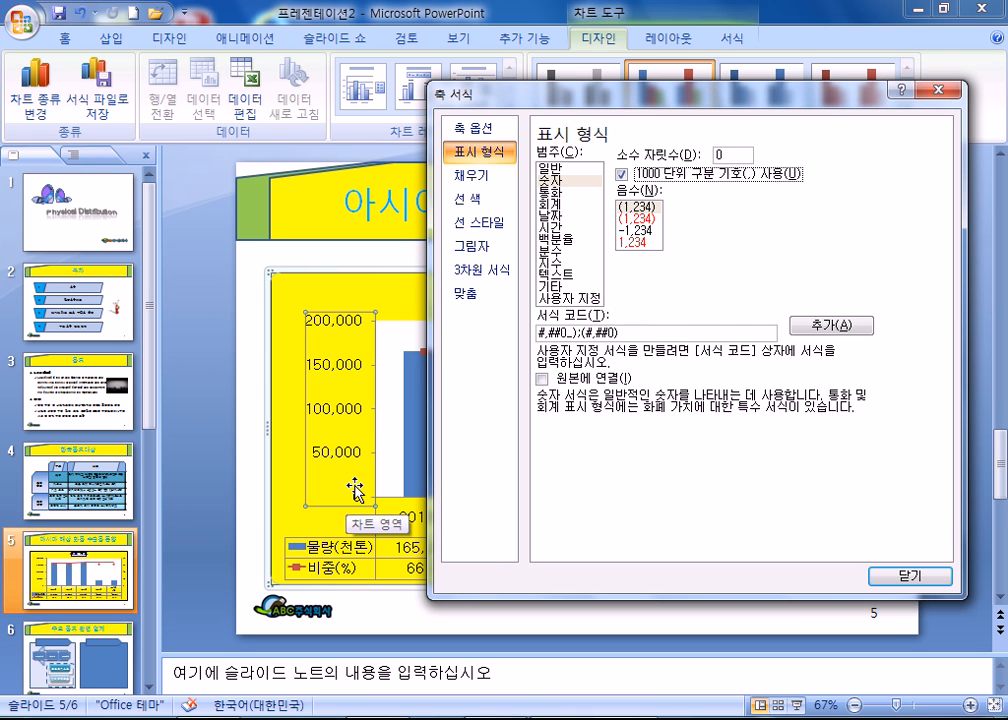
Try the Currency (통화), Accounting (회계) with symbol 없음, and General (일반) number formats on the primary vertical axis labels
click(558, 192)
click(550, 204)
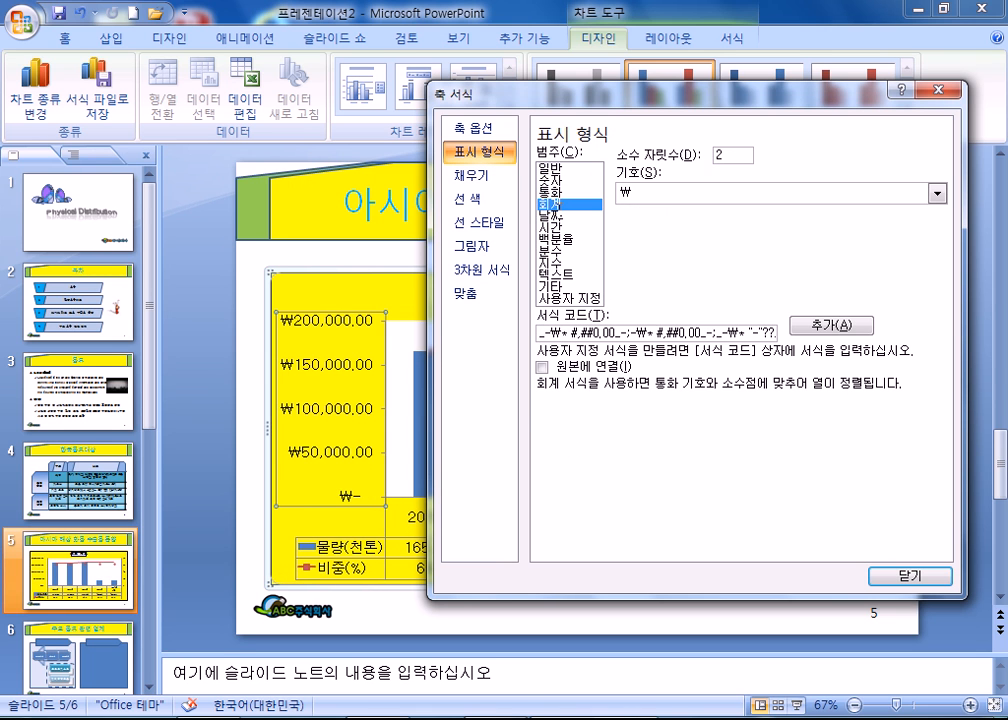
click(653, 193)
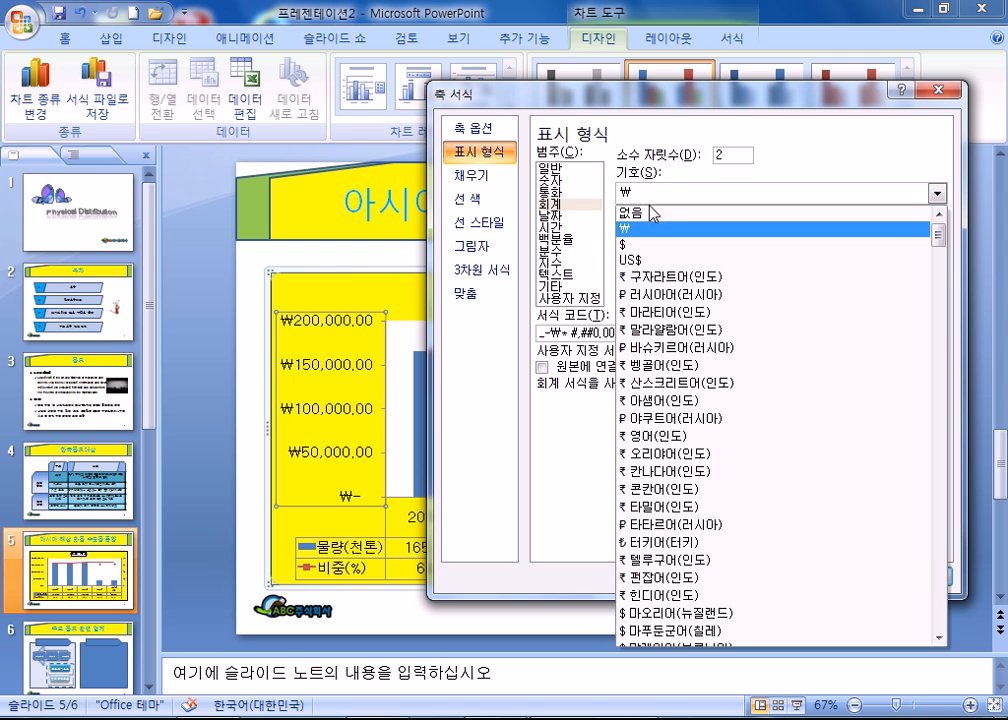
click(655, 205)
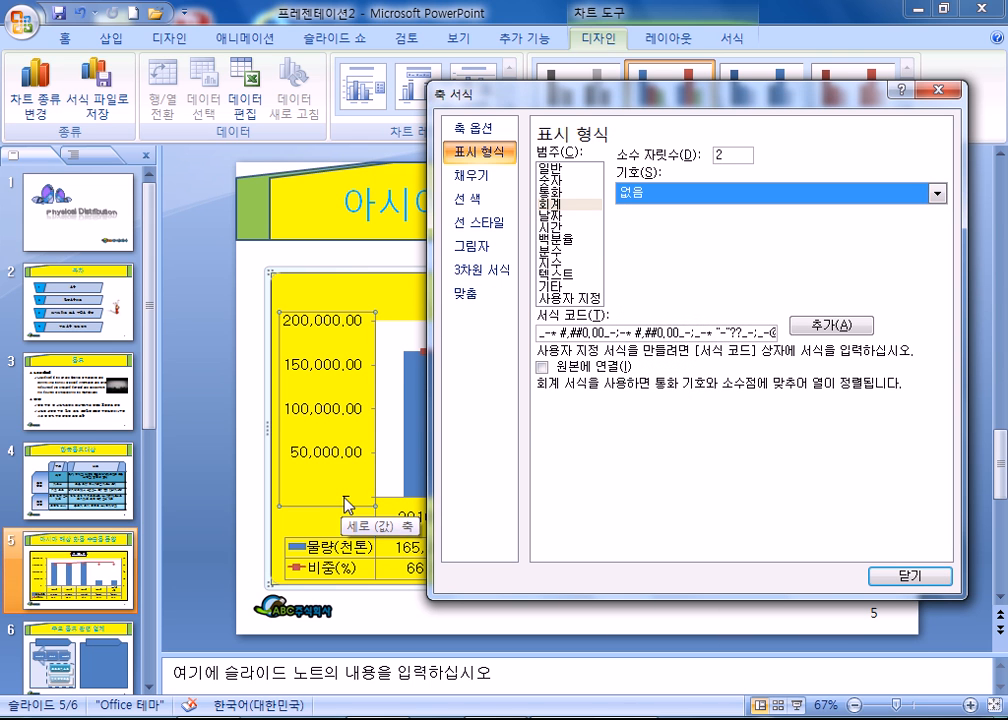
click(564, 181)
click(562, 170)
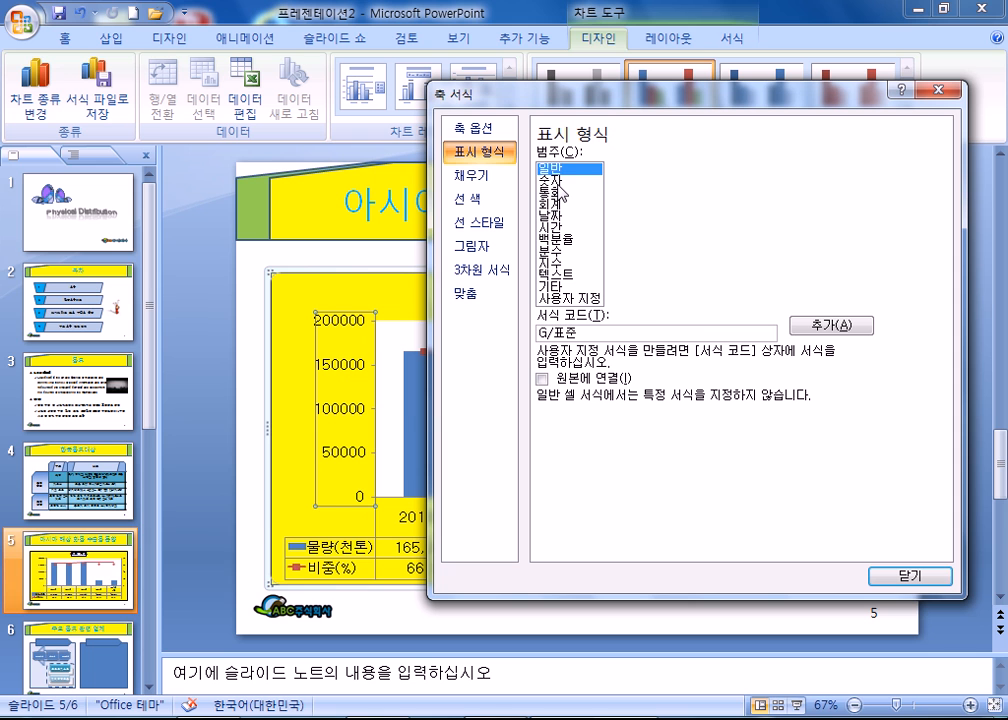
Format the primary vertical axis labels as Number (숫자) with 0 decimal places and the thousands separator, then close the axis formatting
click(560, 181)
click(752, 171)
click(714, 155)
click(657, 178)
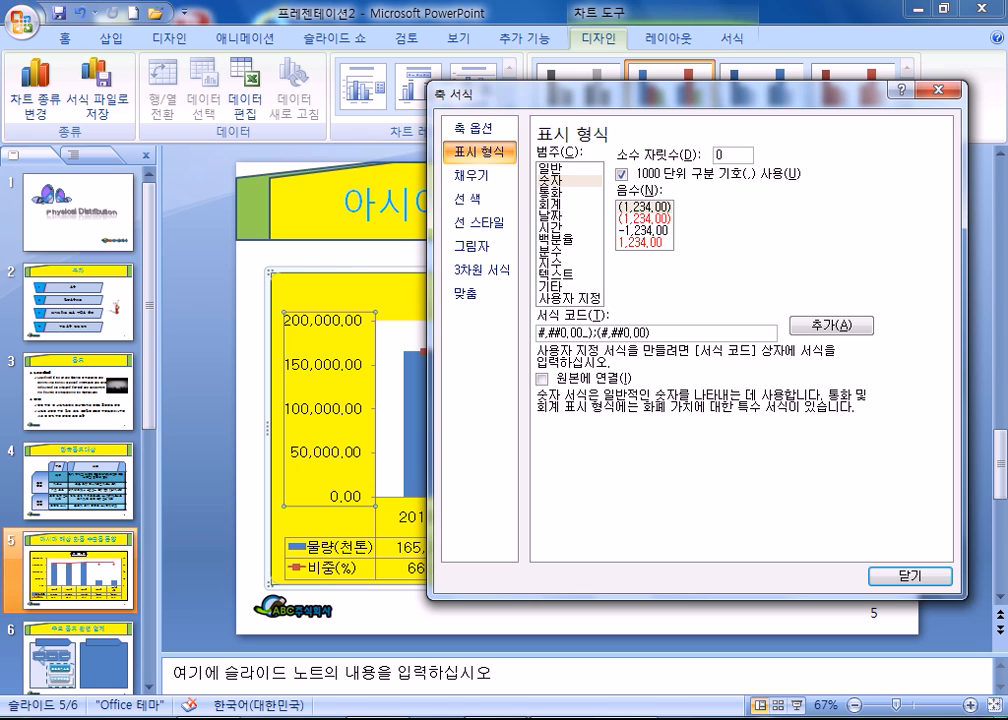
key(Return)
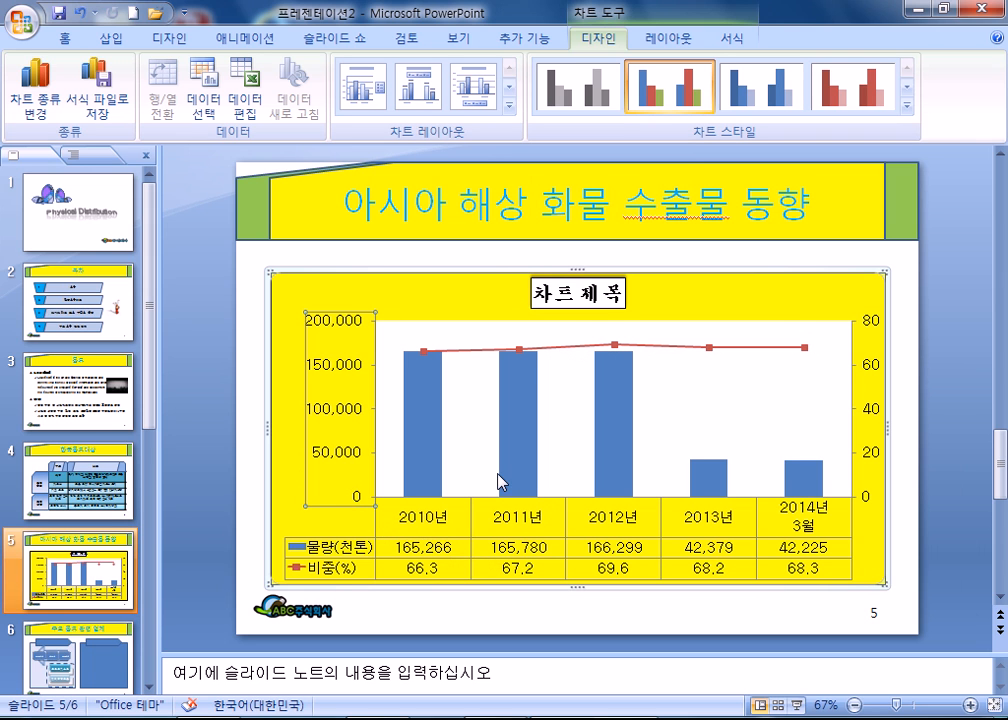
Add a data label to only the 2013년 point of the 비중(%) line
click(711, 349)
click(710, 347)
right_click(711, 350)
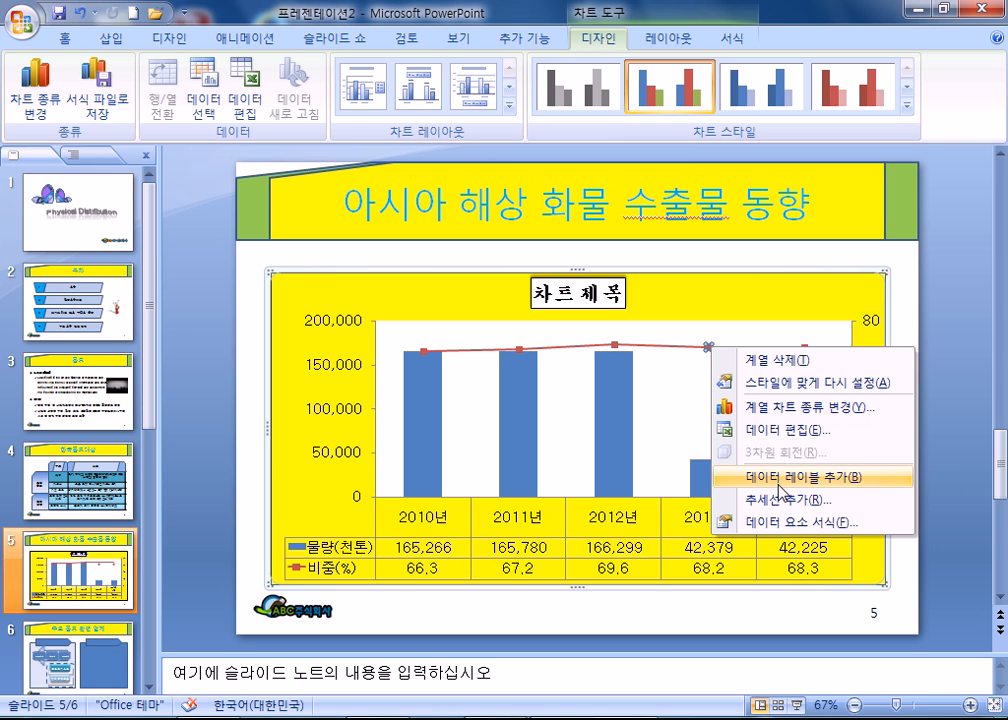
click(775, 475)
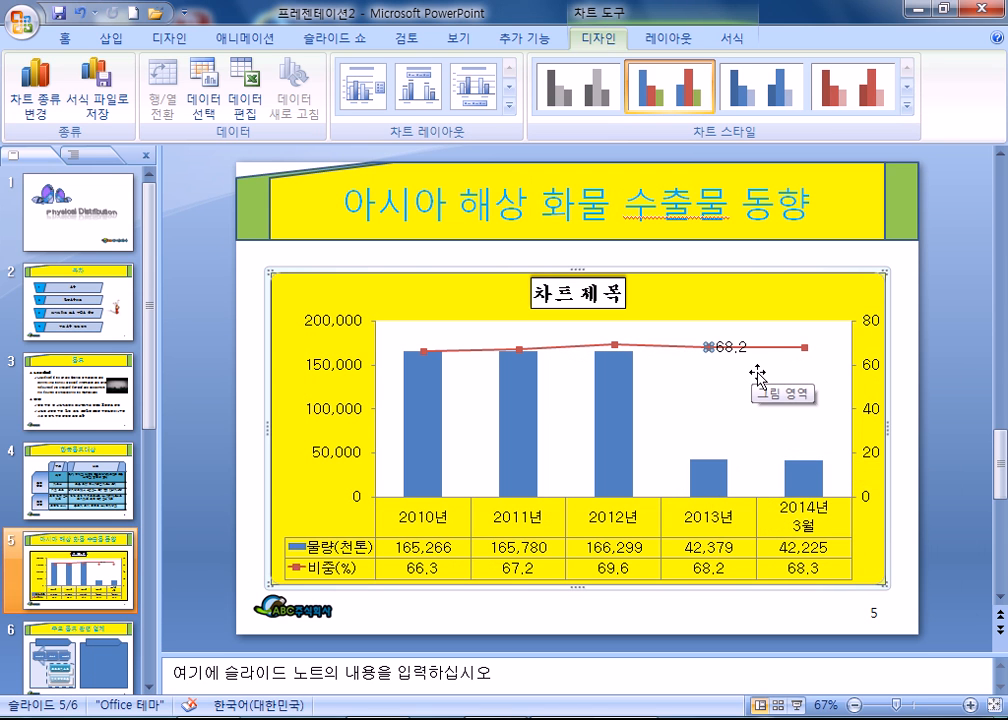
Set the label position of the 2013년 data label to above the point (위쪽)
click(735, 352)
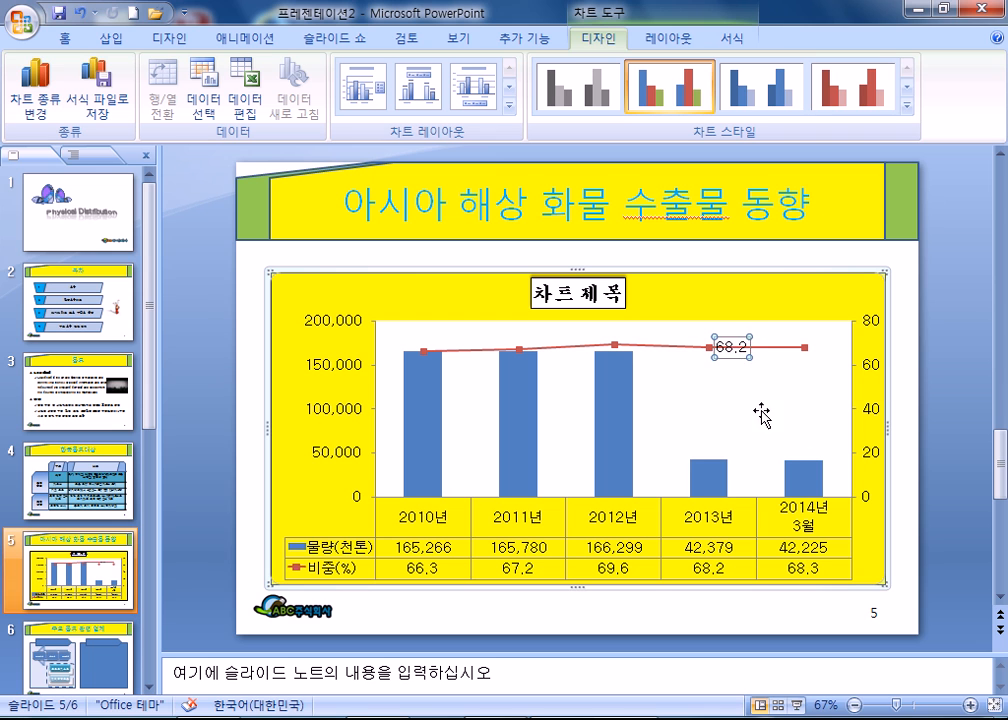
click(738, 349)
right_click(738, 348)
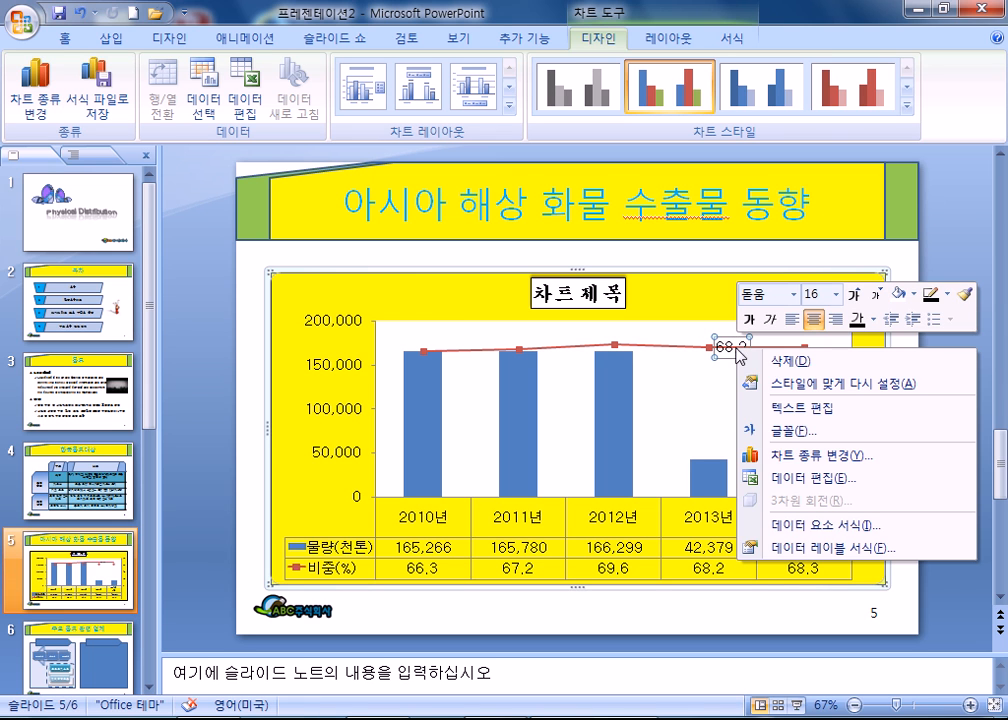
click(793, 548)
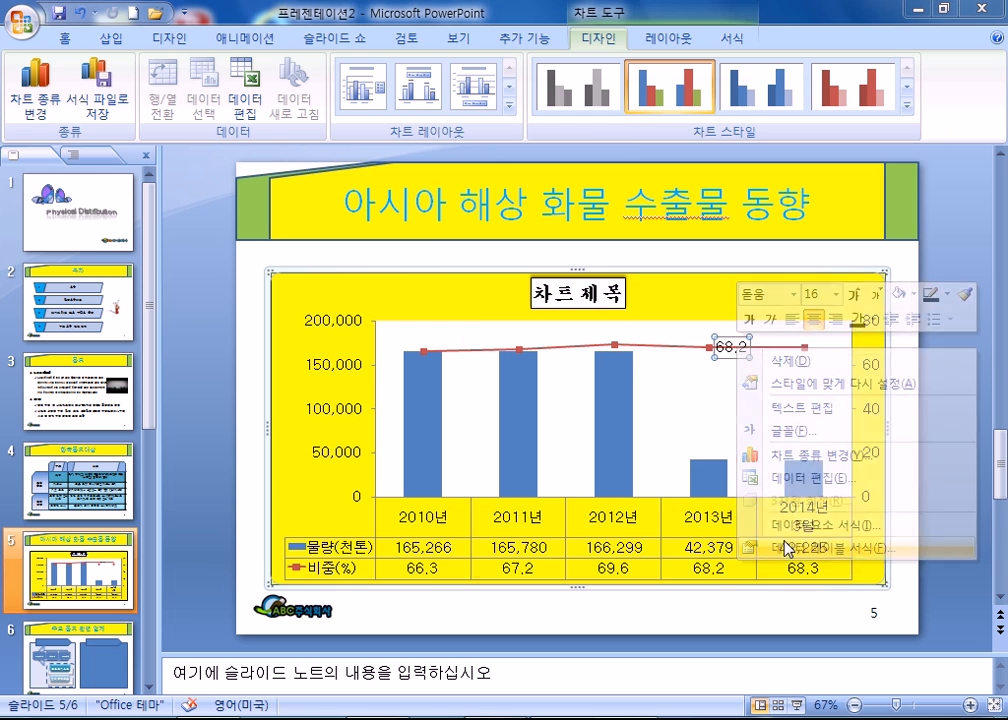
click(615, 334)
drag(670, 100, 237, 38)
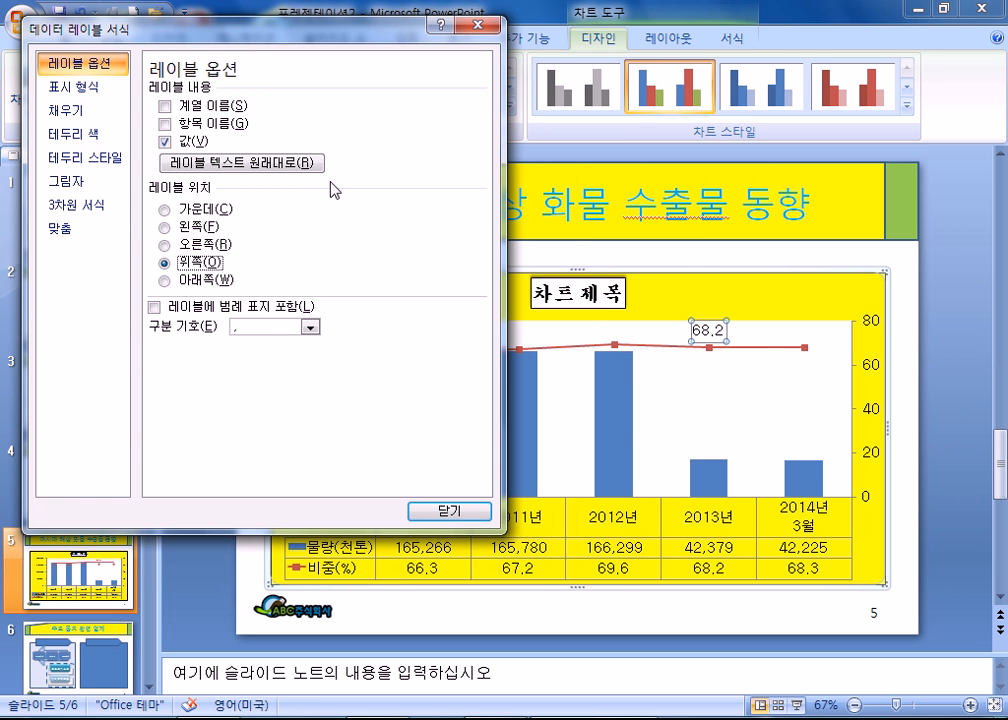
Return the 2013년 data label to the right of its point (오른쪽) and turn off its value
click(214, 245)
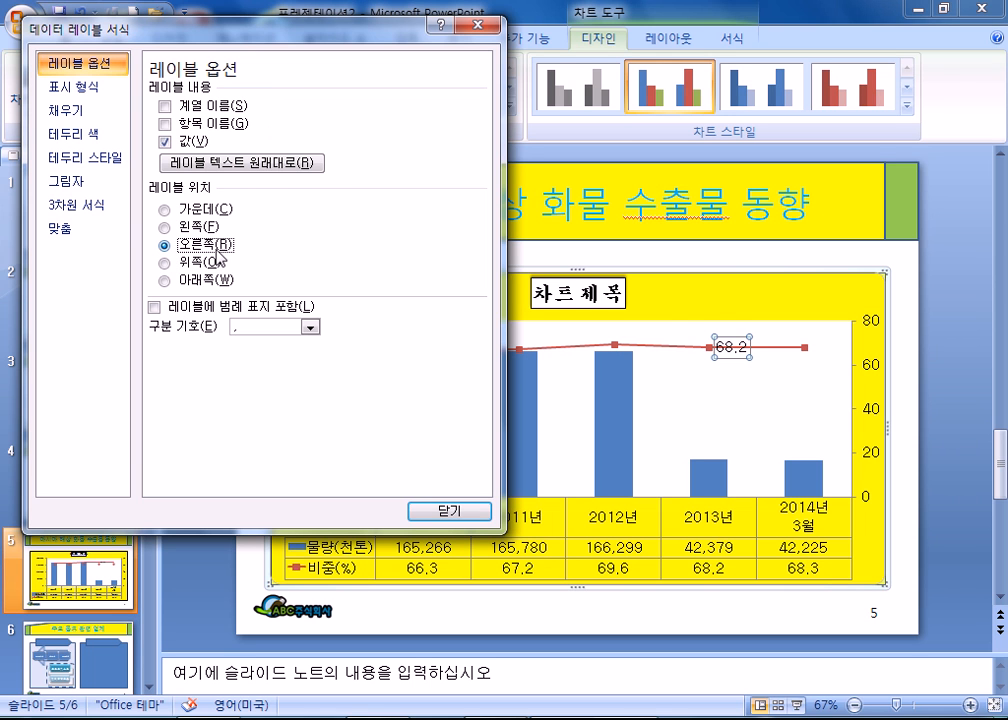
click(165, 142)
Add the data label again to the single 2013년 point of the 비중(%) line
click(710, 357)
click(710, 350)
right_click(711, 352)
click(751, 477)
Position the 2013년 label of the 비중(%) line above its marker (위쪽) and close the label formatting
click(727, 350)
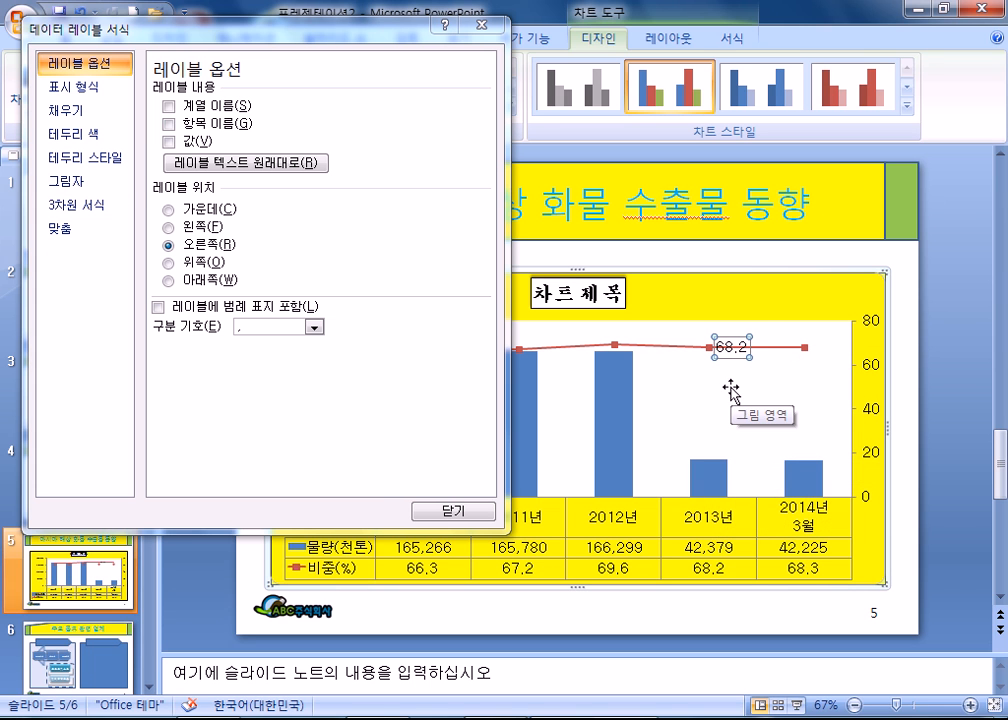
drag(733, 358, 733, 358)
right_click(732, 355)
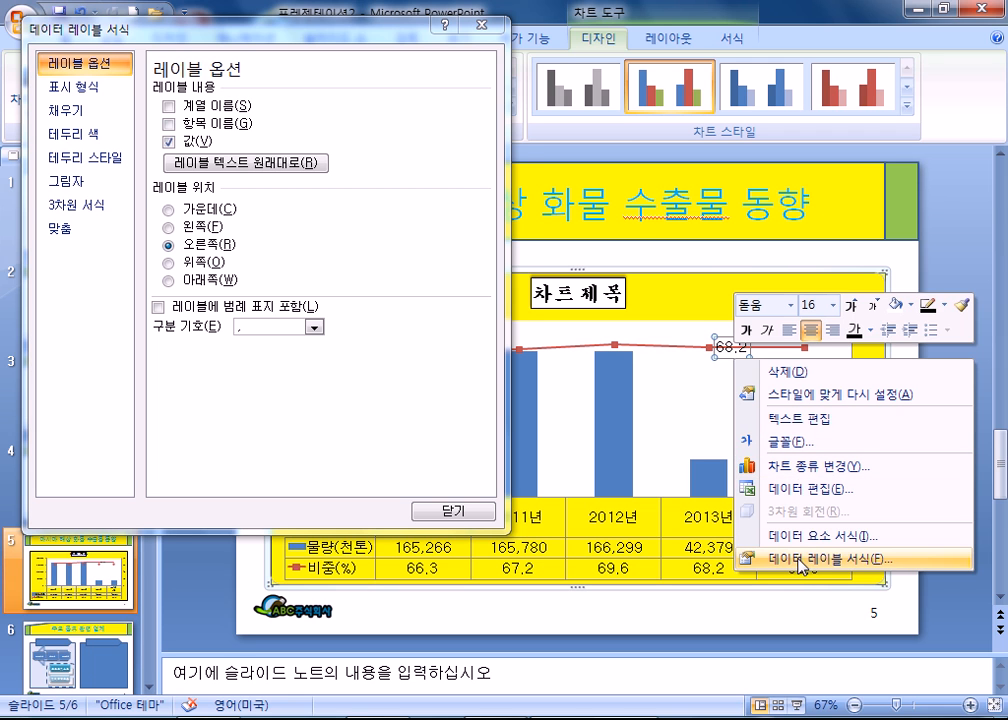
click(169, 262)
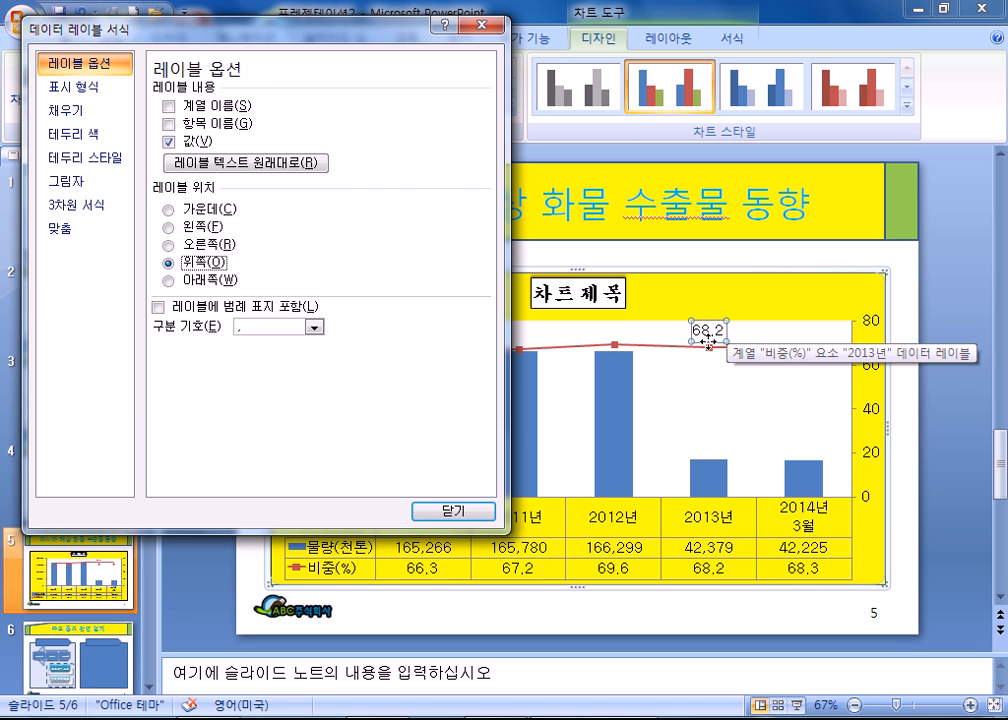
key(Escape)
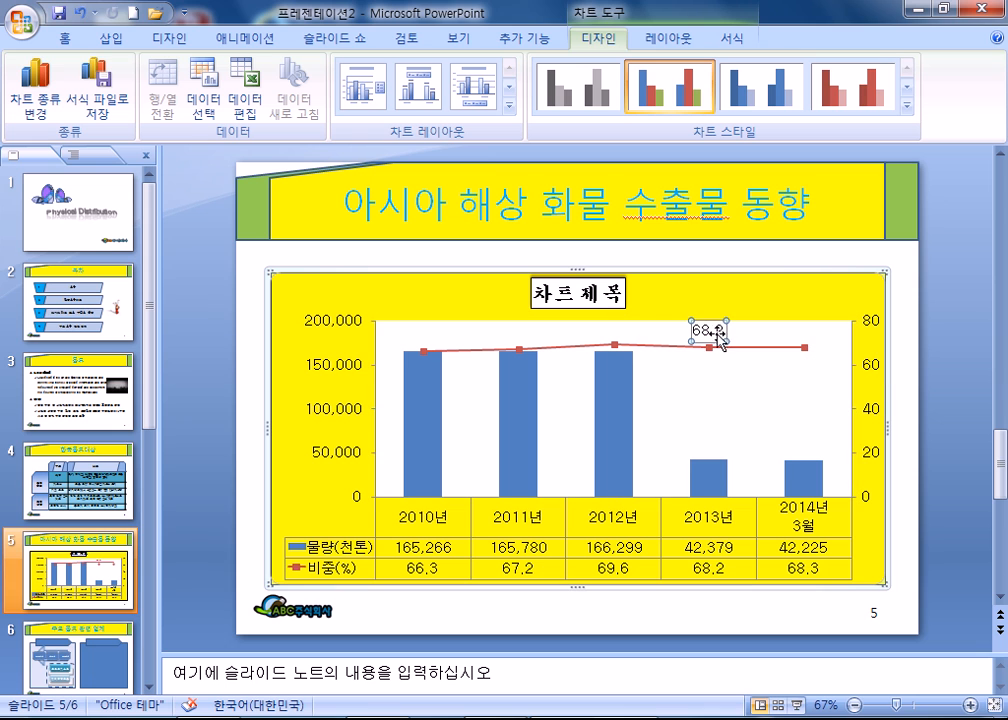
click(747, 433)
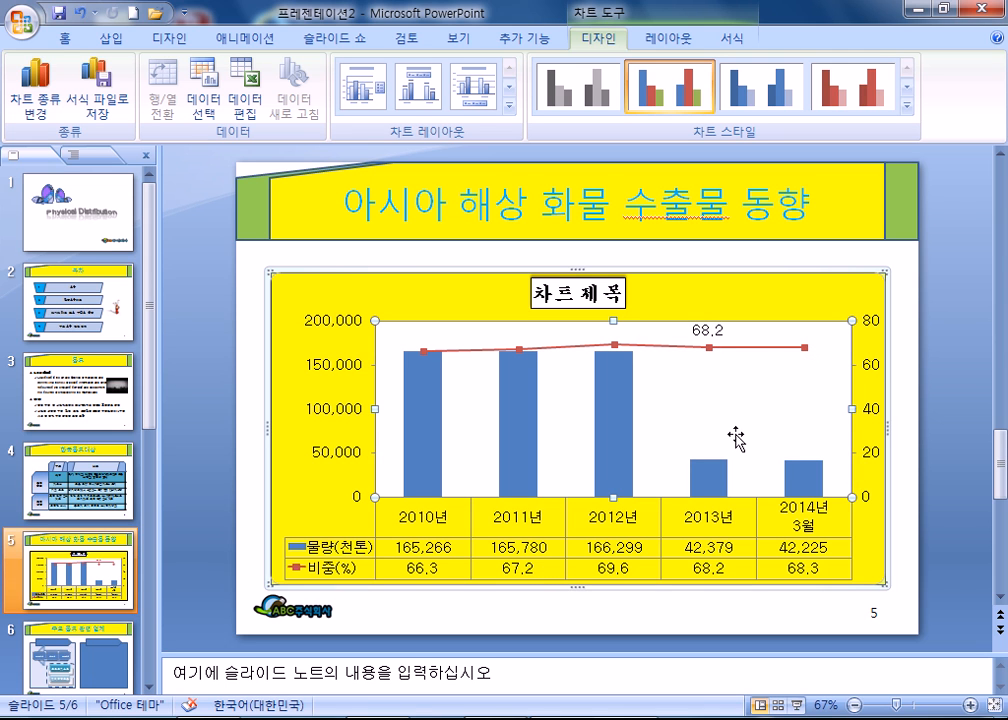
click(729, 311)
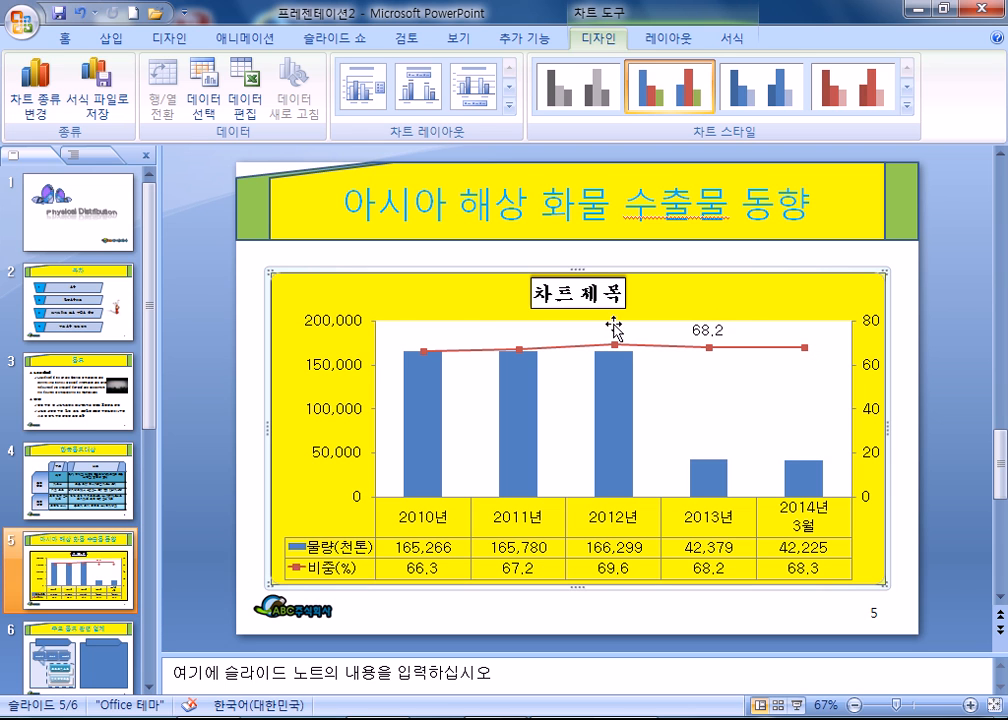
Open the chart's data in Excel for editing and maximize the Excel window
click(381, 541)
click(245, 104)
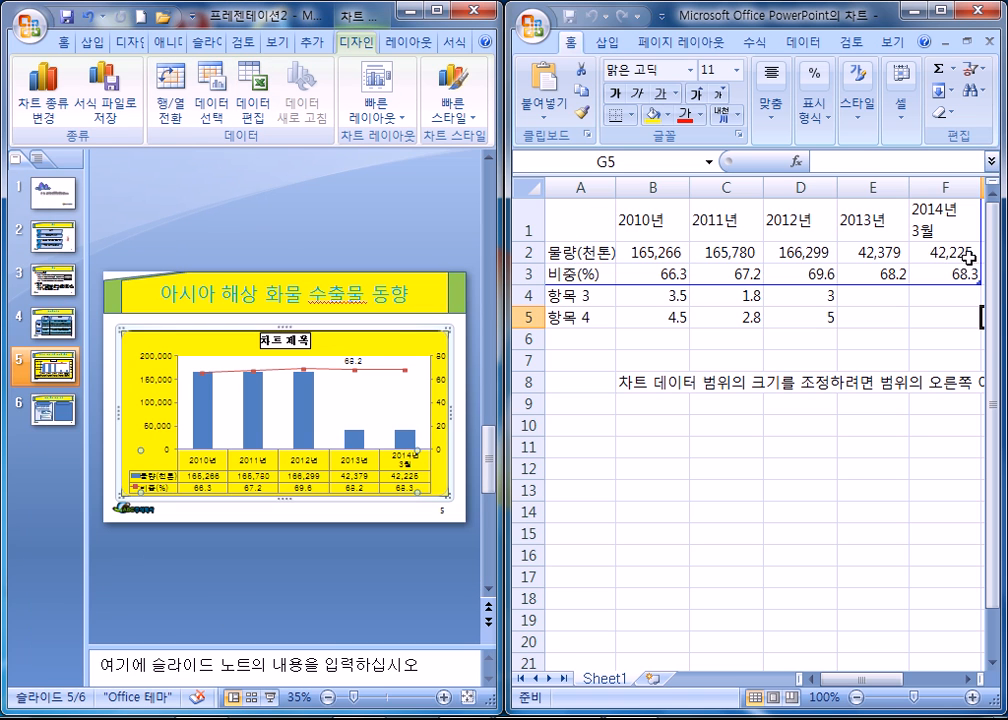
click(922, 219)
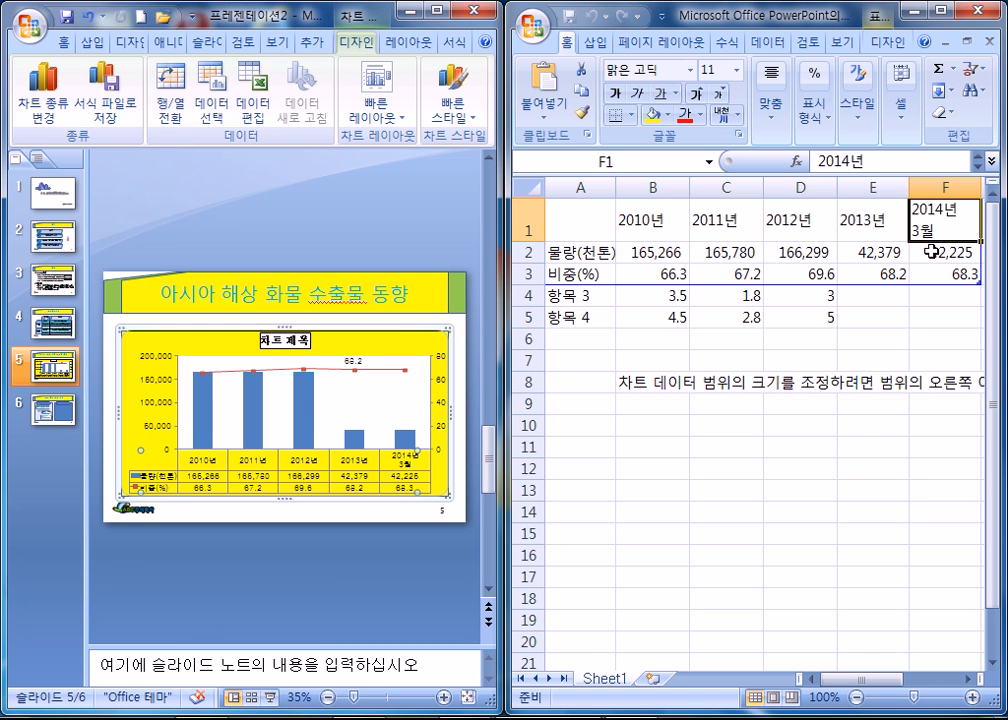
double_click(740, 12)
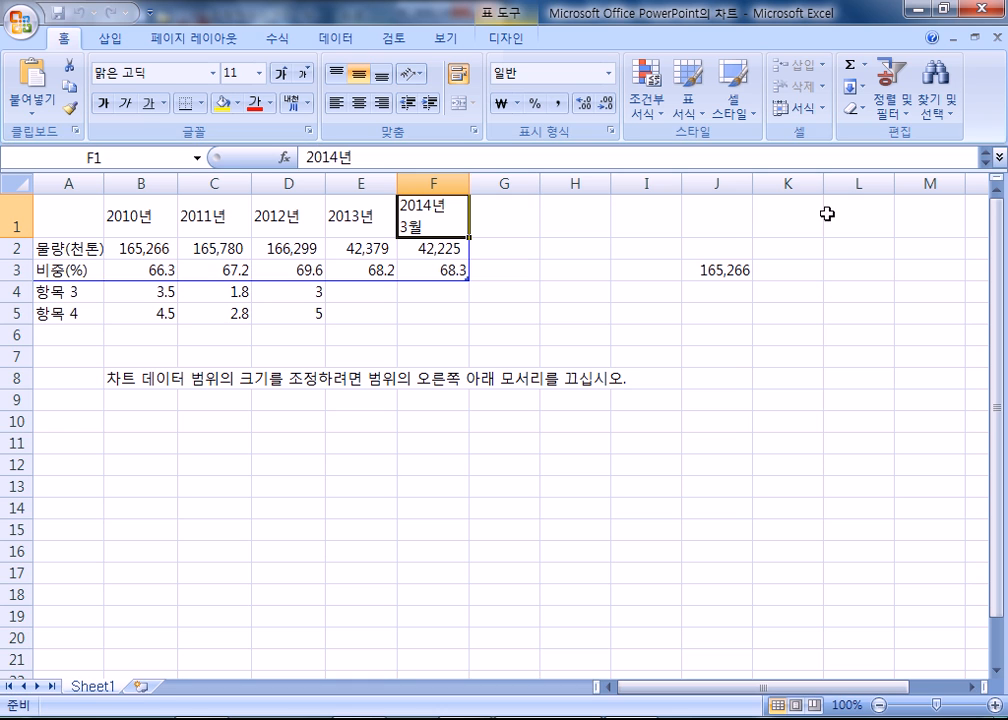
Remove the line break in cell F1 so the heading reads 2014년 3월 as continuous text
double_click(452, 208)
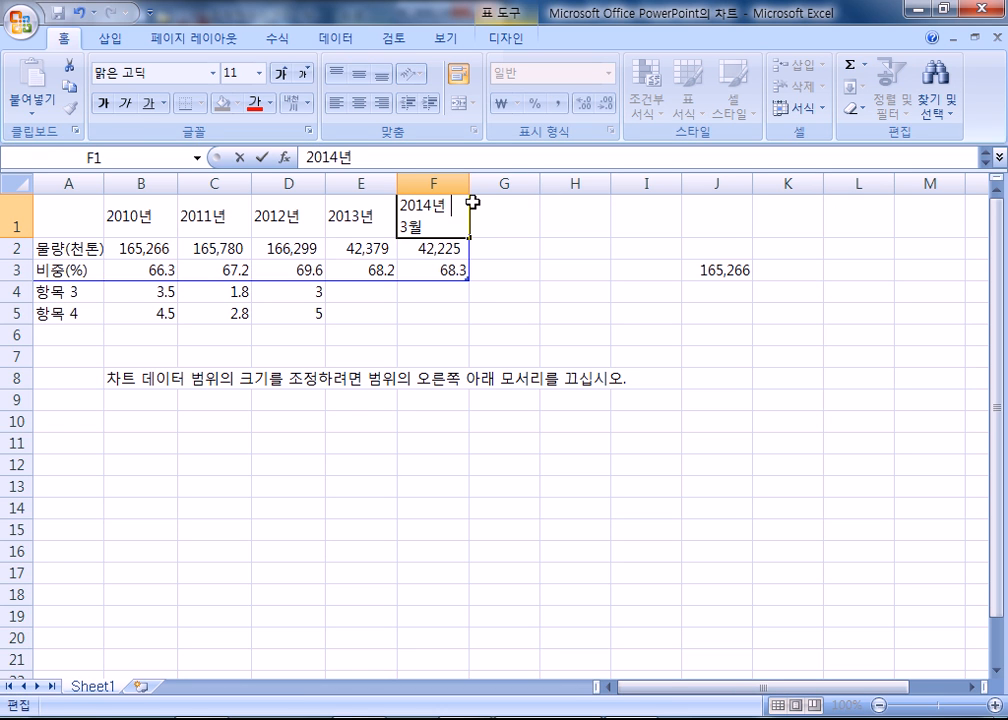
key(Delete)
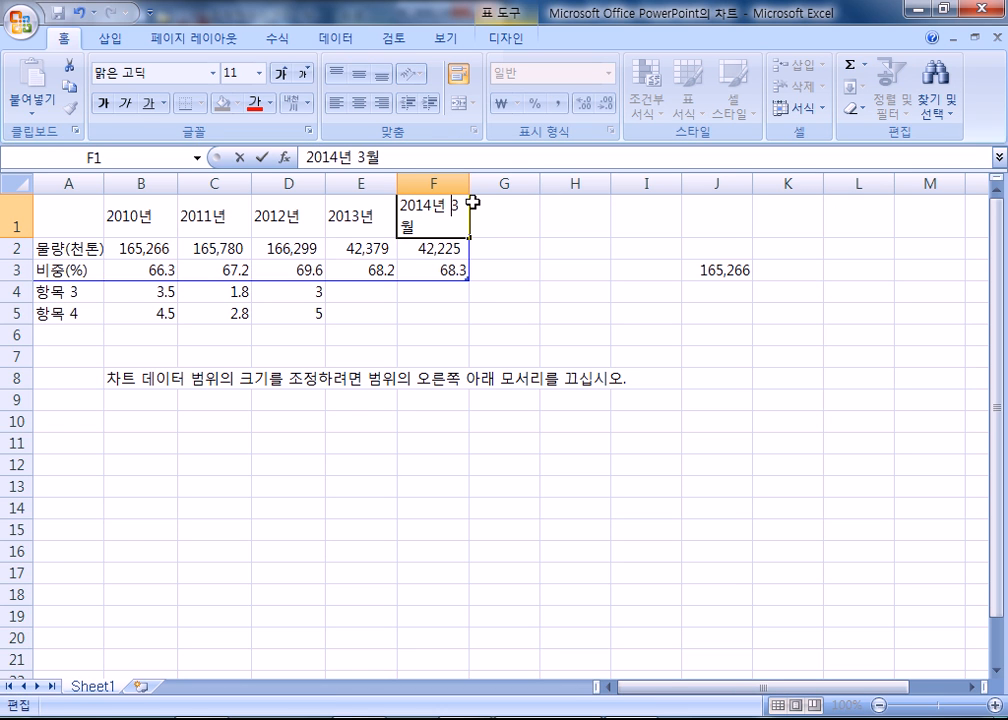
click(320, 213)
Auto-fit the widths of columns A through F in the chart data sheet
drag(70, 182, 437, 181)
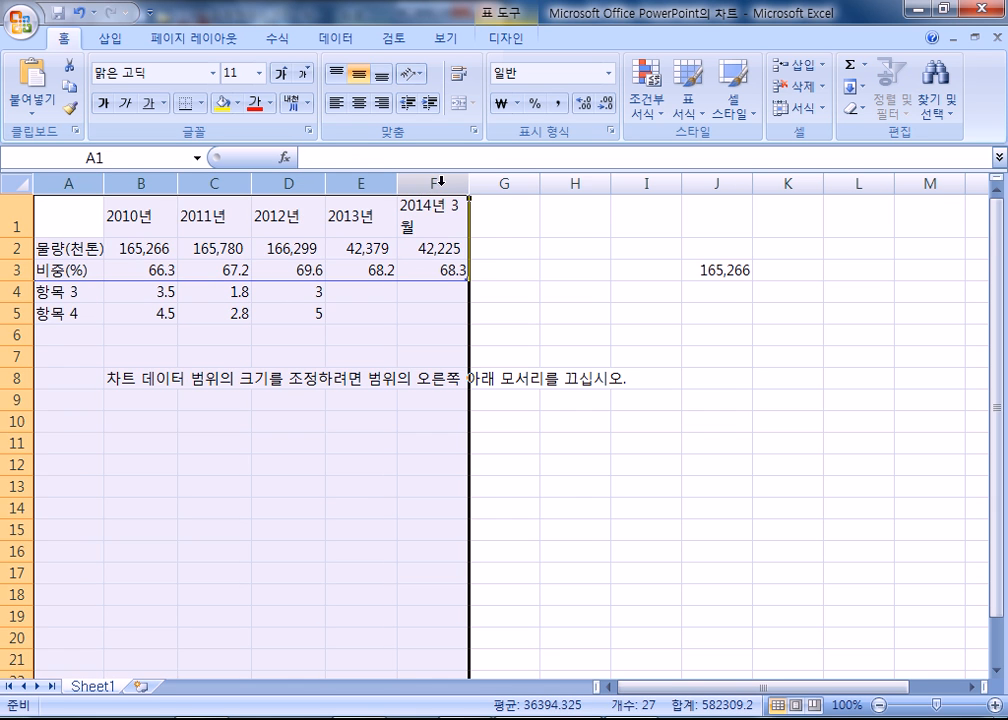
double_click(396, 186)
click(470, 246)
click(550, 232)
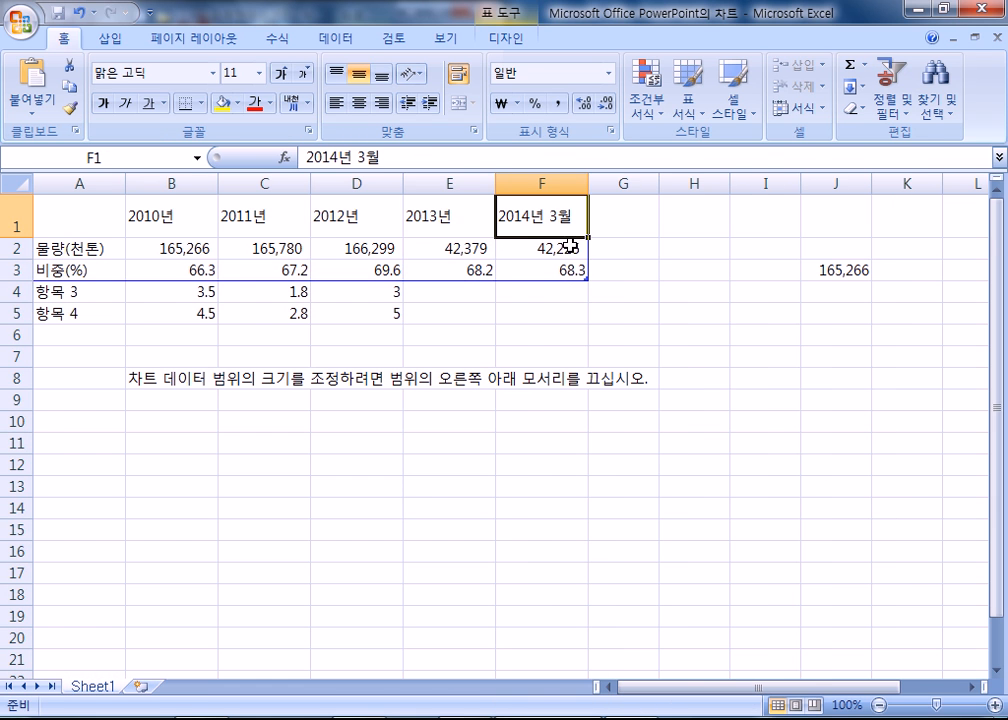
Switch to PowerPoint and maximize its window to examine the 2014년 3월 heading in the chart's data table
key(alt+Tab)
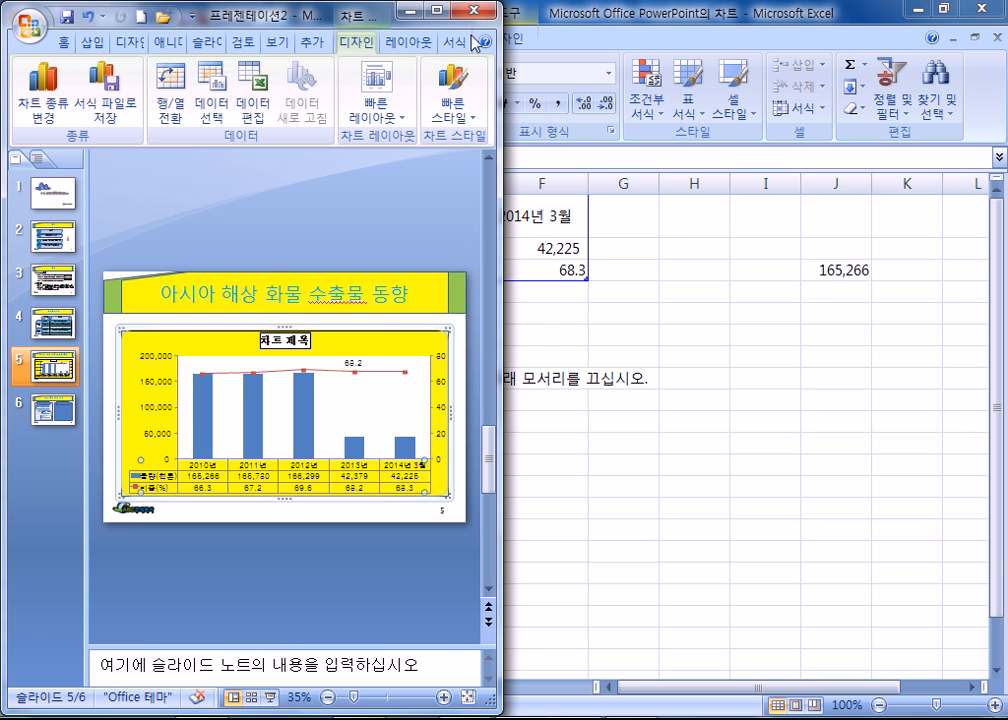
double_click(345, 12)
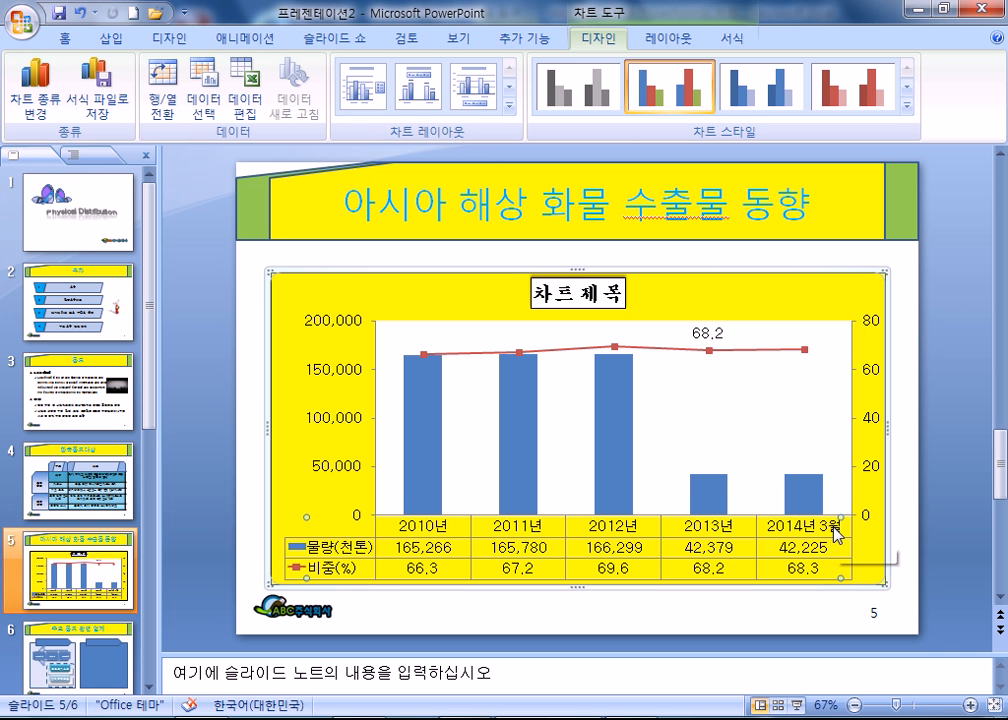
Switch to Excel, restore the line break between 2014년 and 3월 in cell F1, and check the chart in PowerPoint
key(alt+Tab)
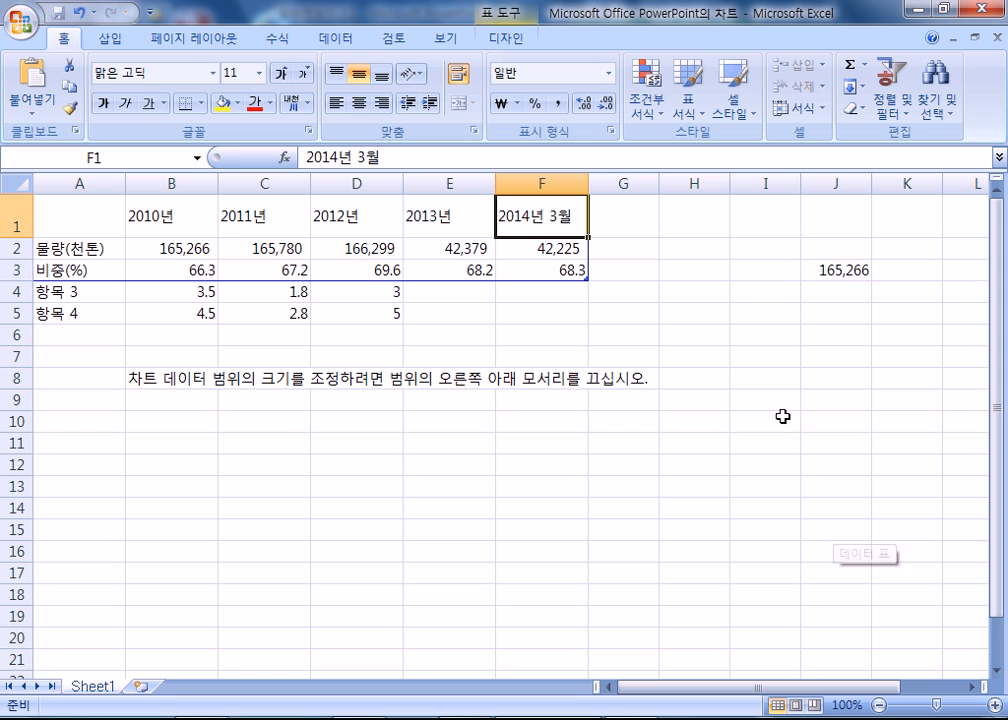
double_click(541, 217)
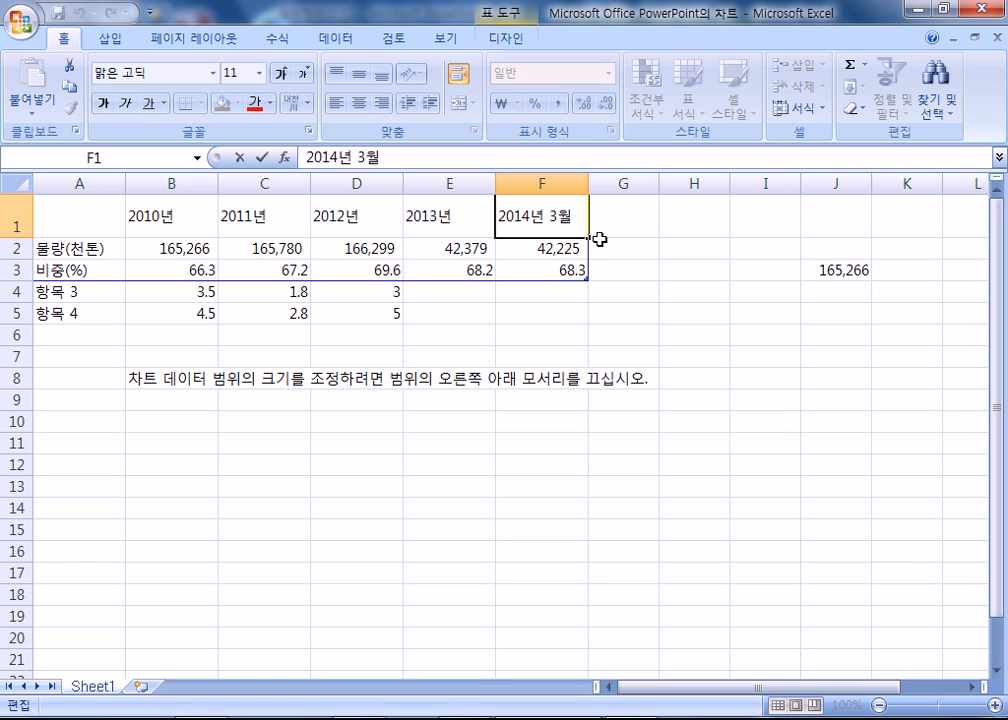
key(alt+Return)
key(Return)
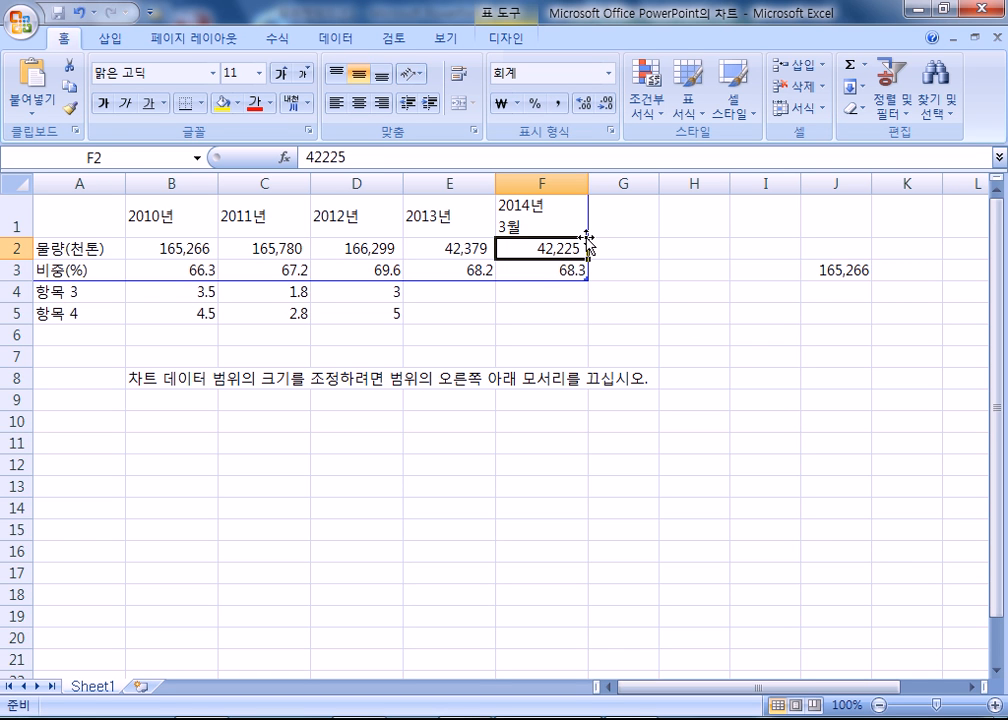
key(alt+Tab)
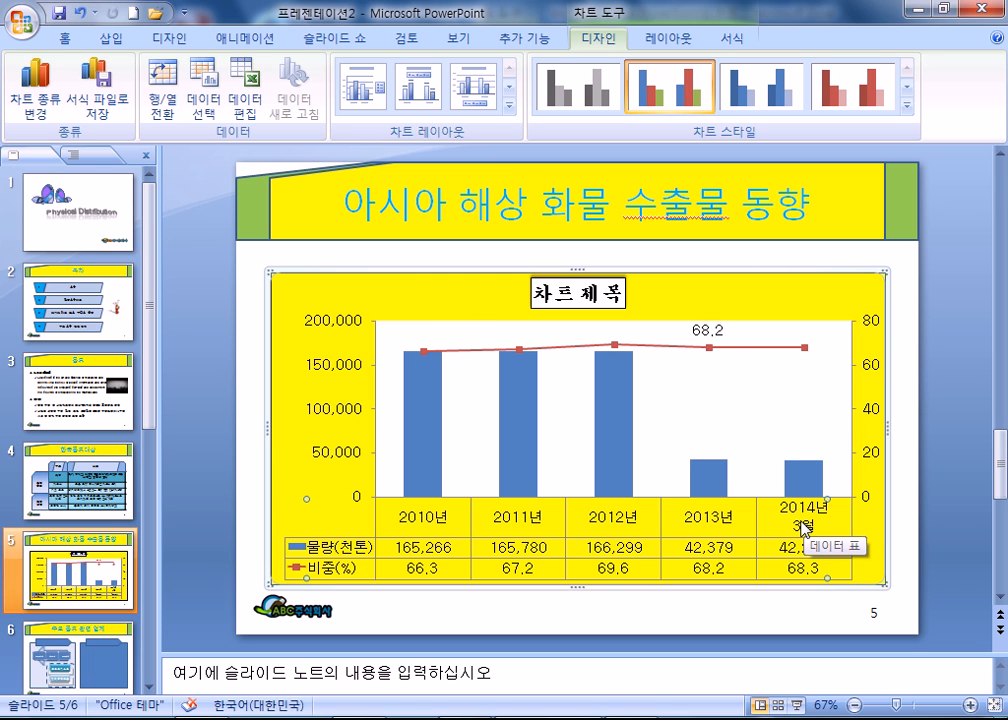
Switch to Excel, apply the 일반 number format to B2:F2, and check the chart's data table in PowerPoint
key(alt+Tab)
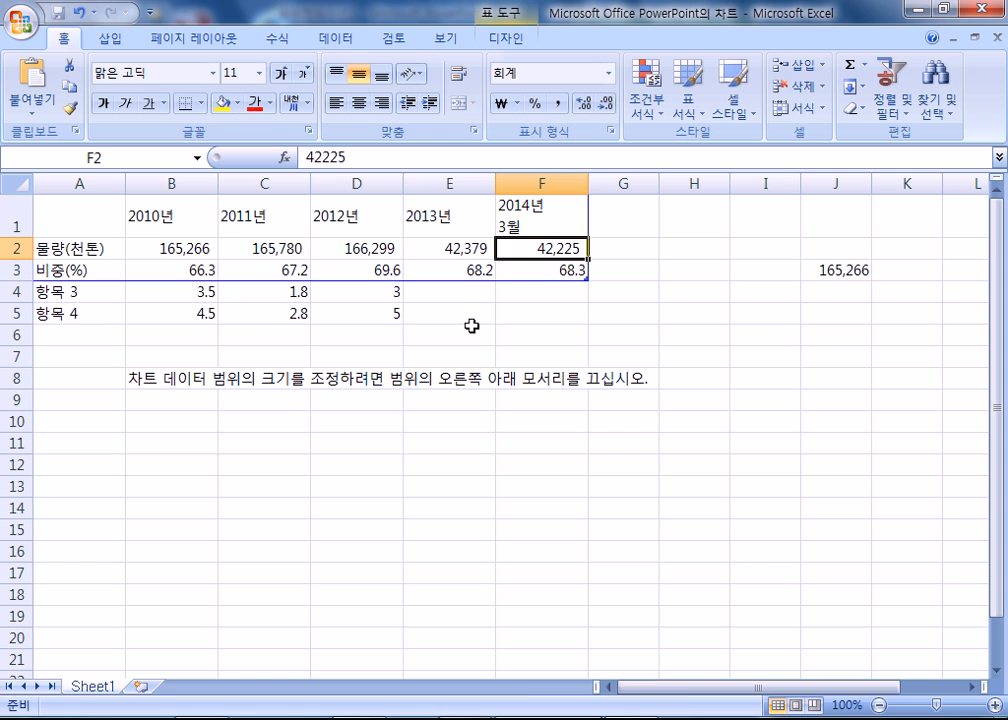
click(197, 243)
drag(197, 243, 527, 238)
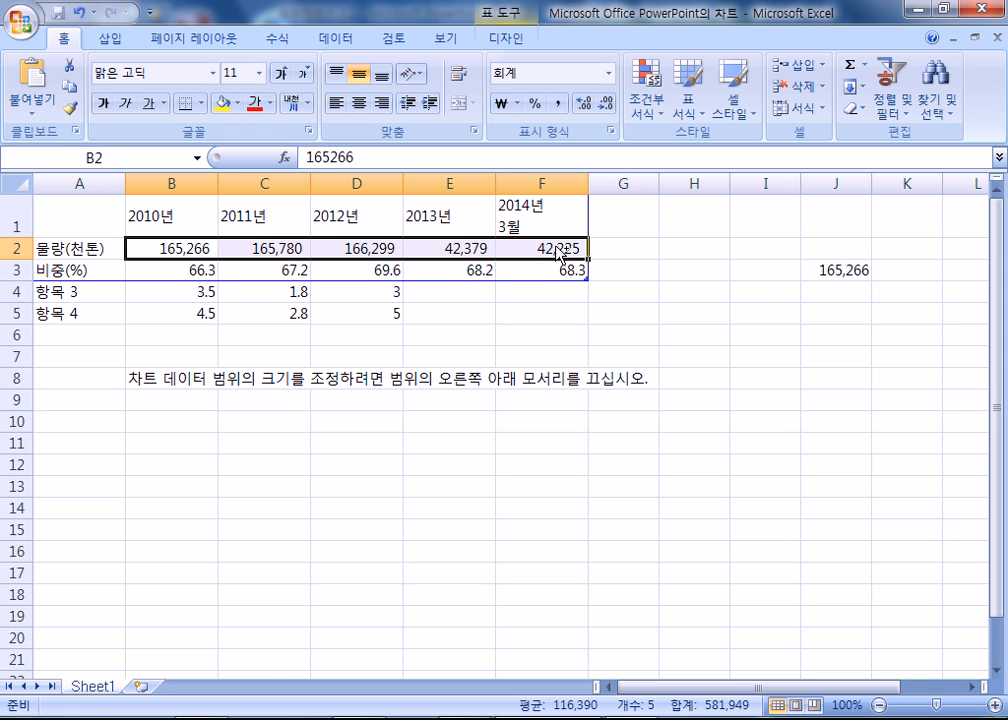
key(ctrl+1)
click(262, 232)
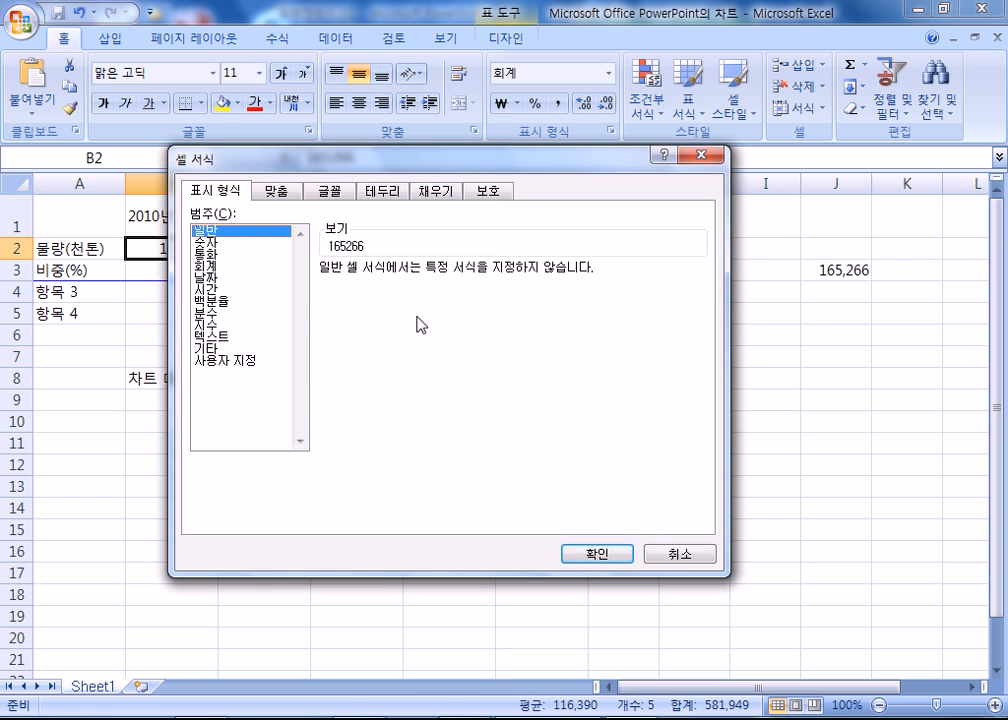
click(624, 556)
click(549, 249)
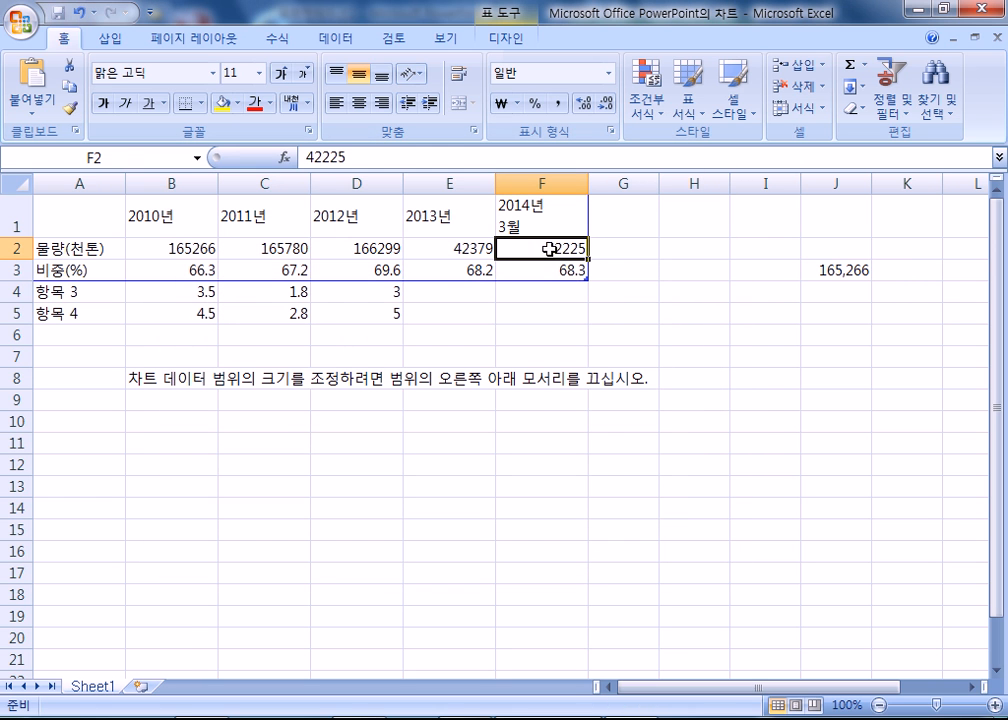
key(alt+Tab)
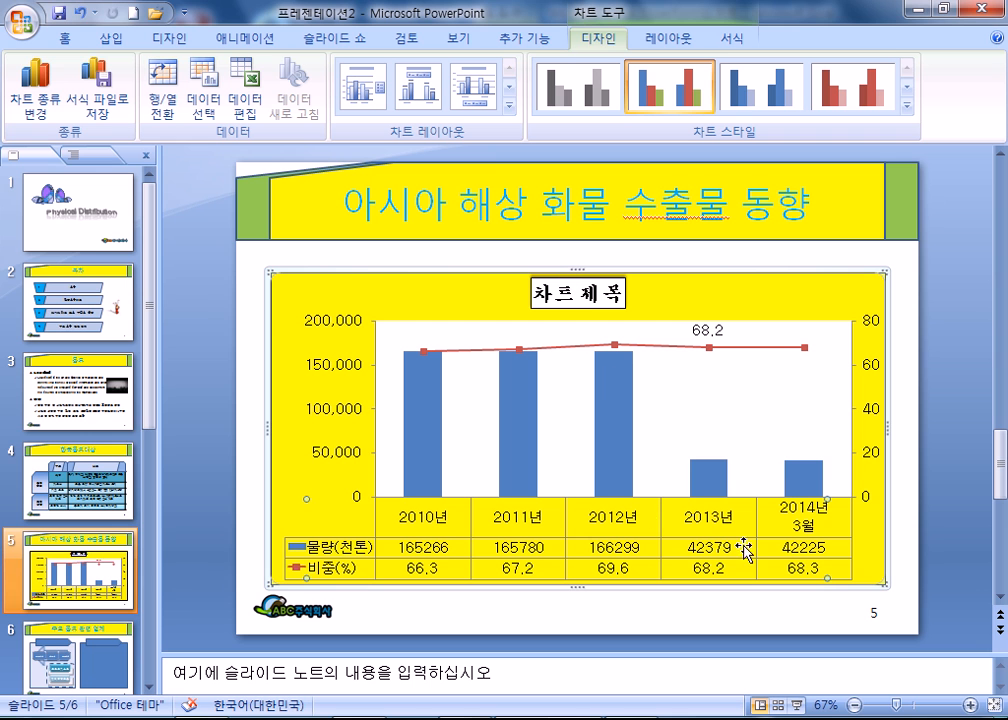
Switch to Excel, apply the comma style to the 물량(천톤) values in B2:F2, and return to PowerPoint
key(alt+Tab)
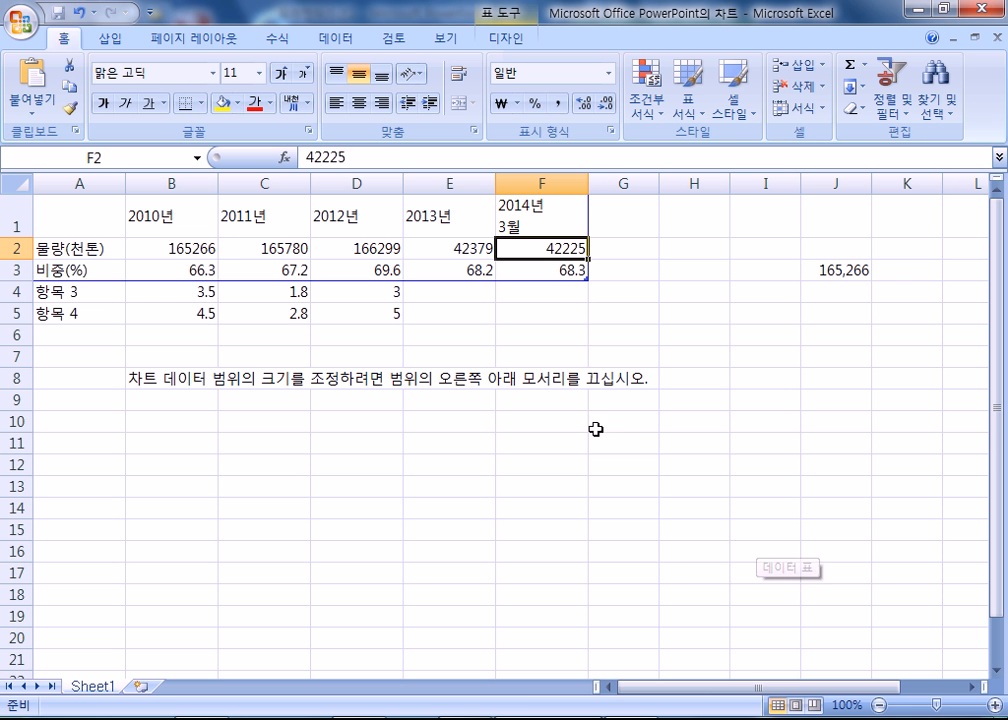
drag(150, 249, 535, 250)
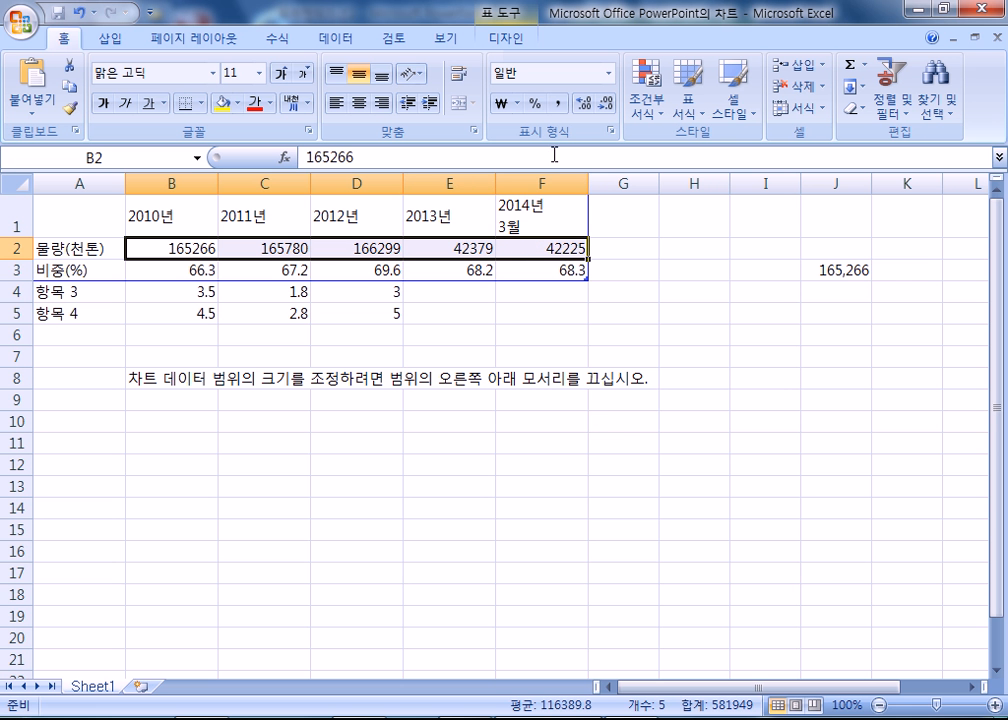
click(557, 104)
key(alt+Tab)
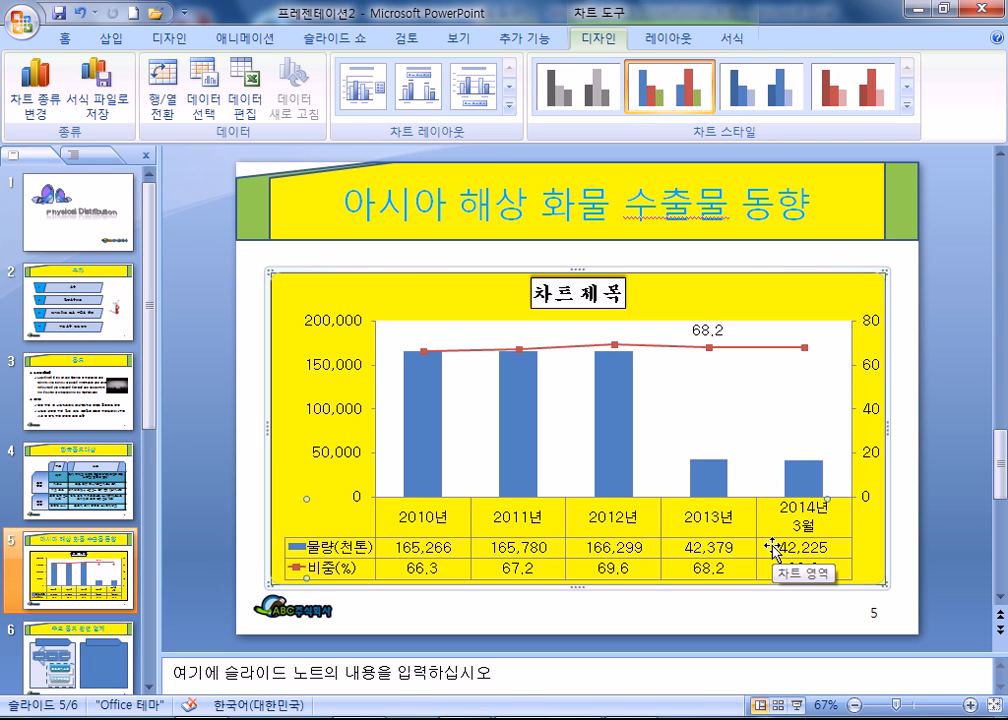
Format the chart's primary vertical axis with the 숫자 category, two decimal places and the thousands separator
click(337, 375)
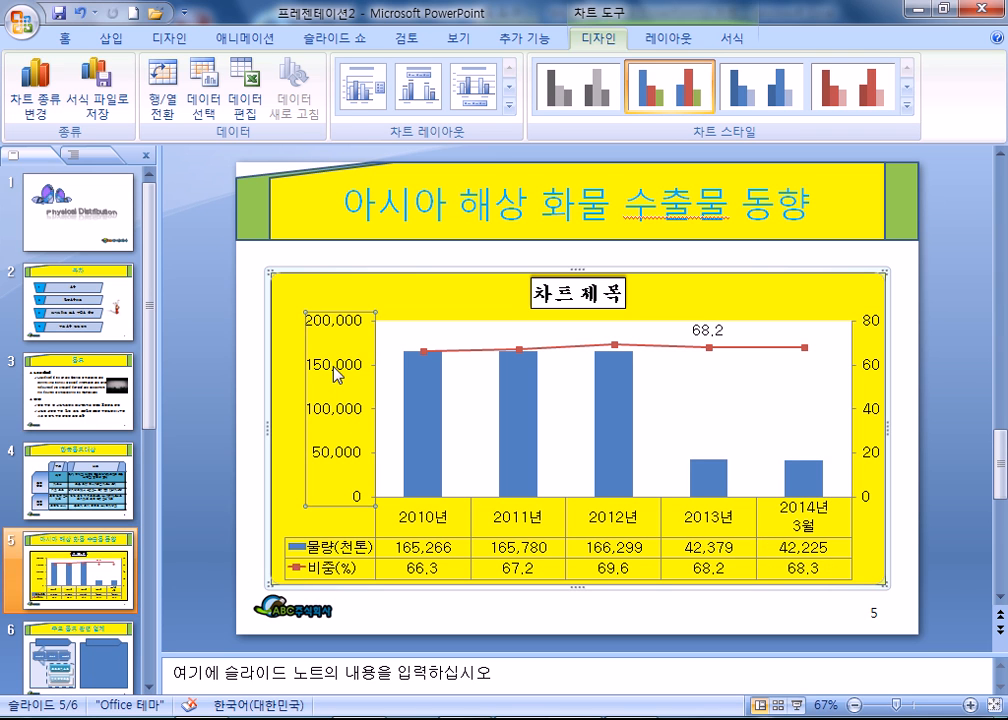
right_click(337, 375)
click(395, 565)
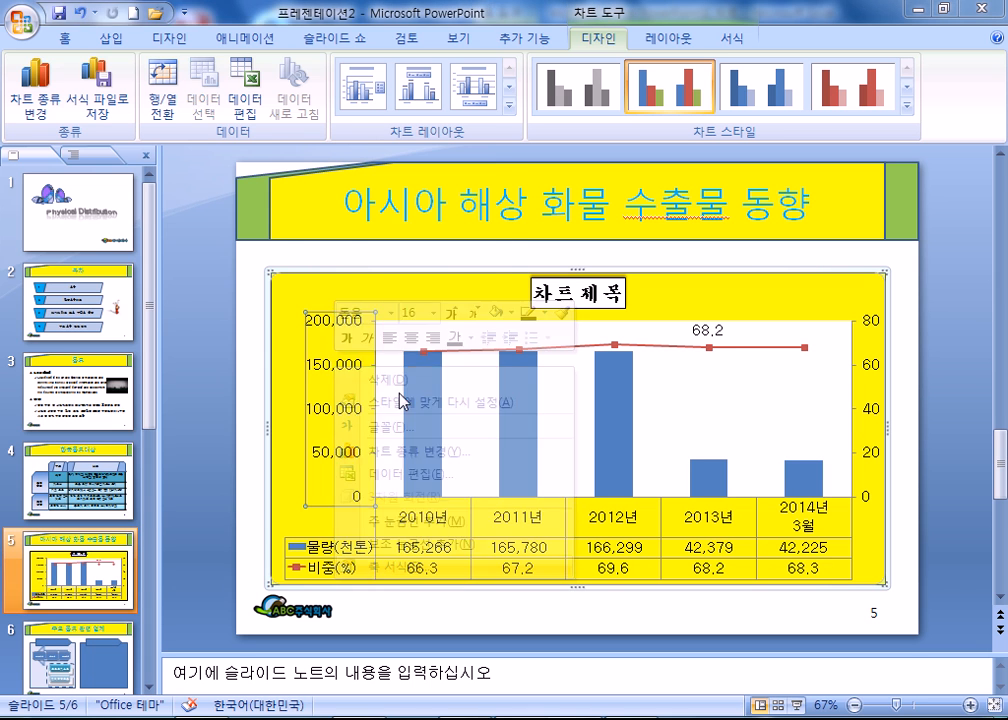
click(88, 87)
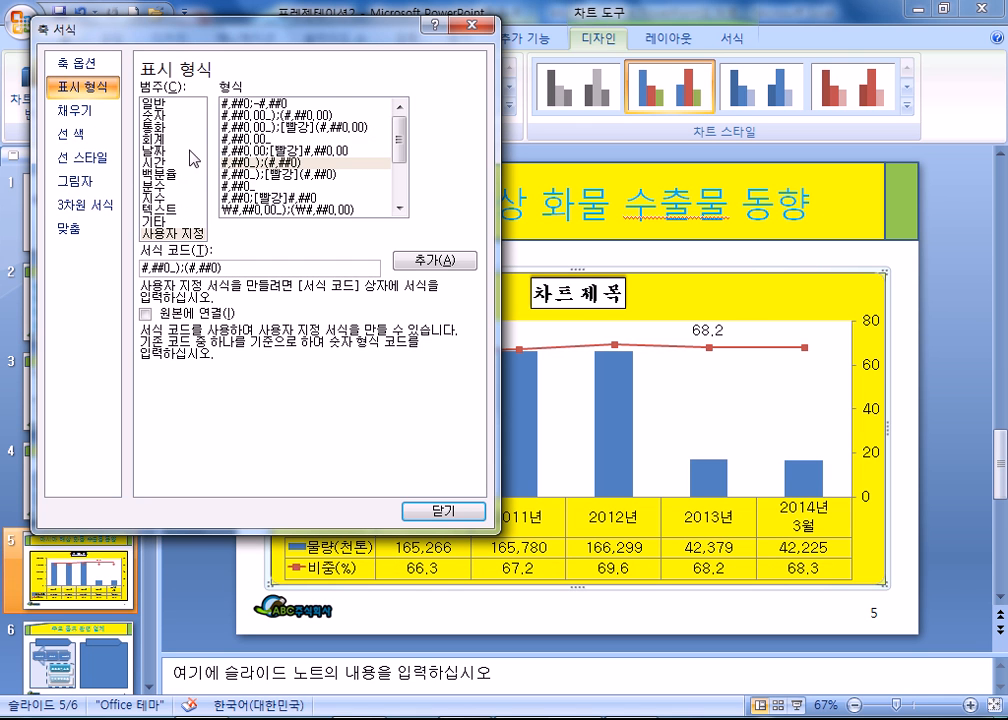
click(182, 118)
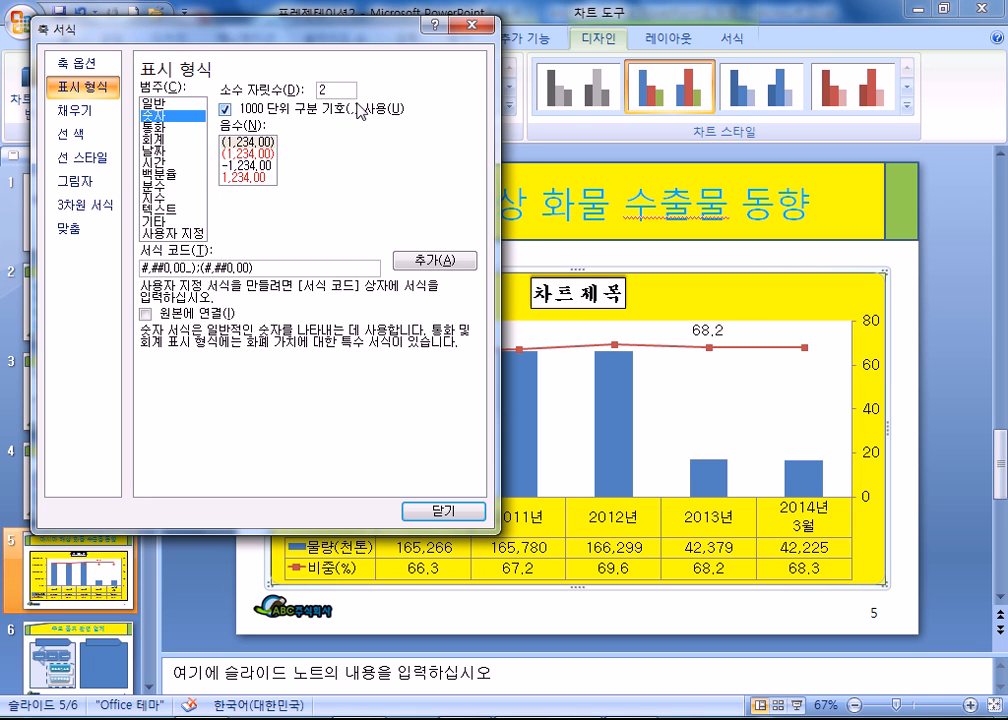
key(Return)
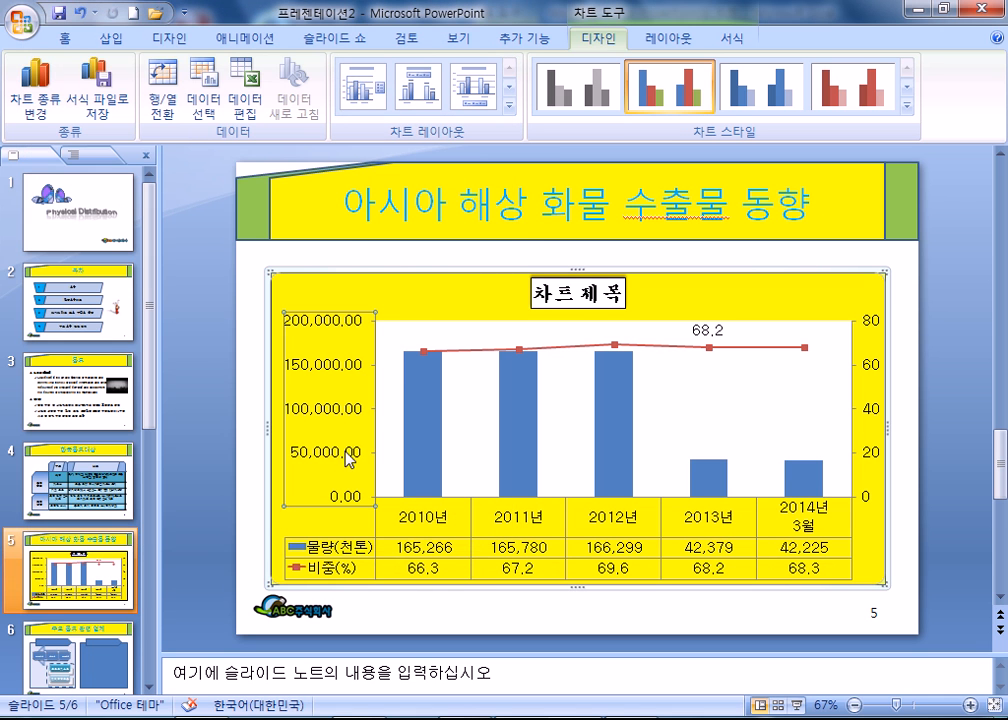
Set the primary vertical axis number format to 숫자 with 0 decimal places and deselect the chart
double_click(300, 322)
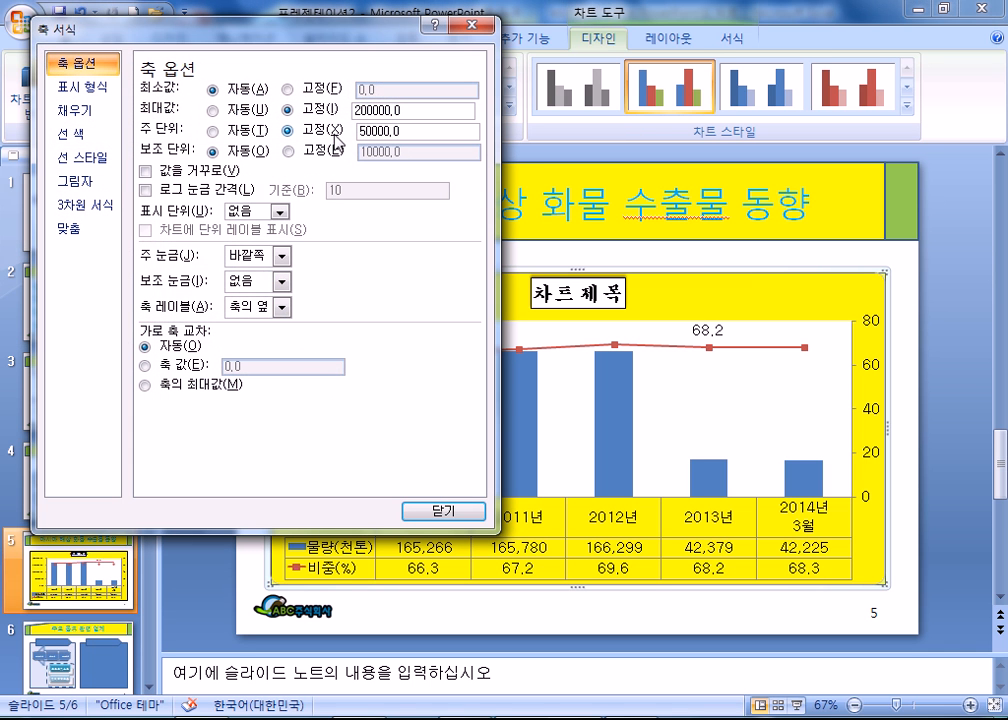
click(104, 89)
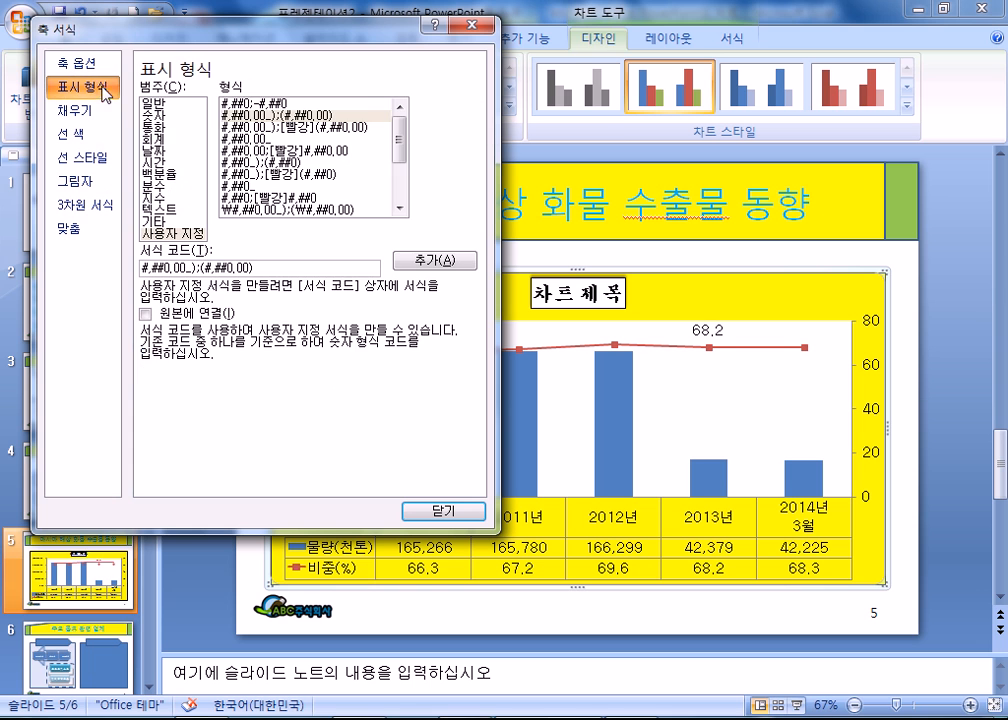
click(159, 116)
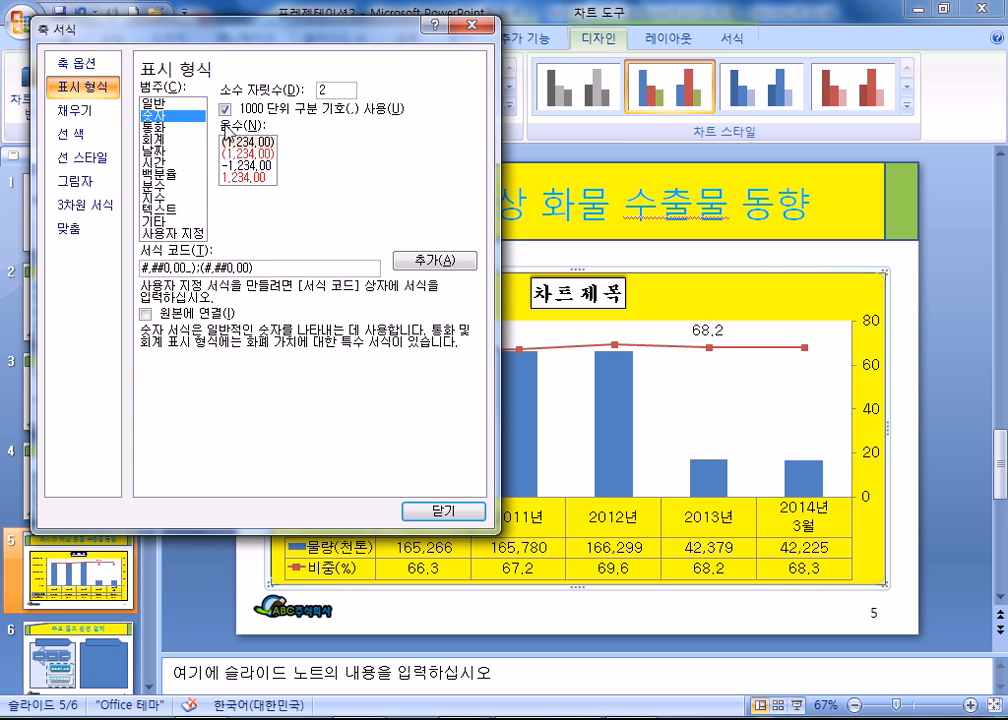
double_click(352, 93)
text(0)
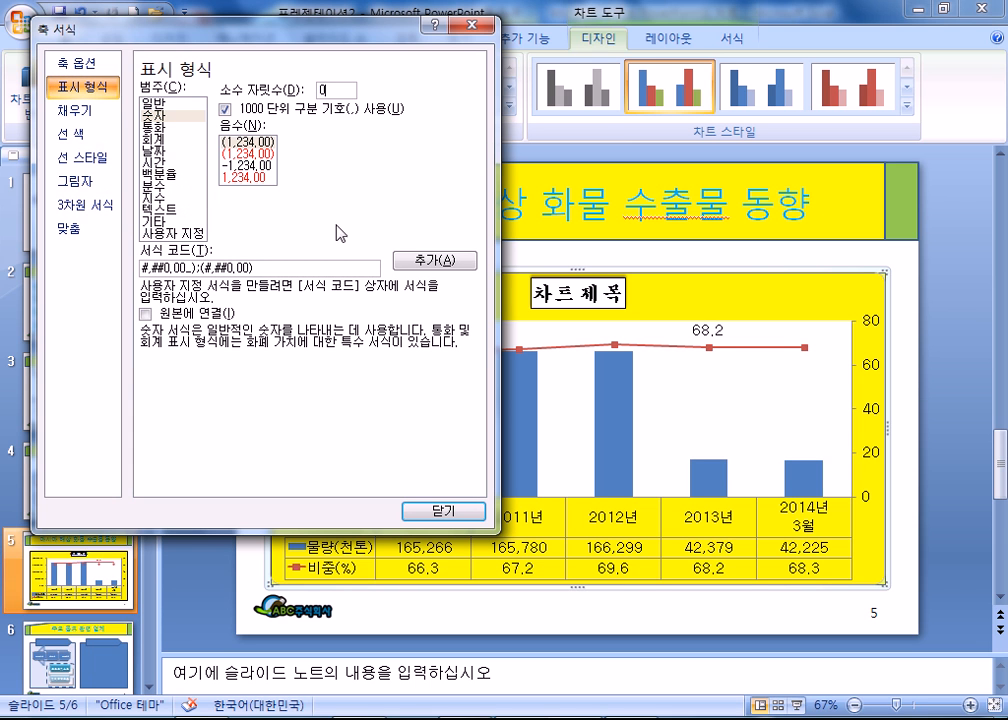
click(445, 512)
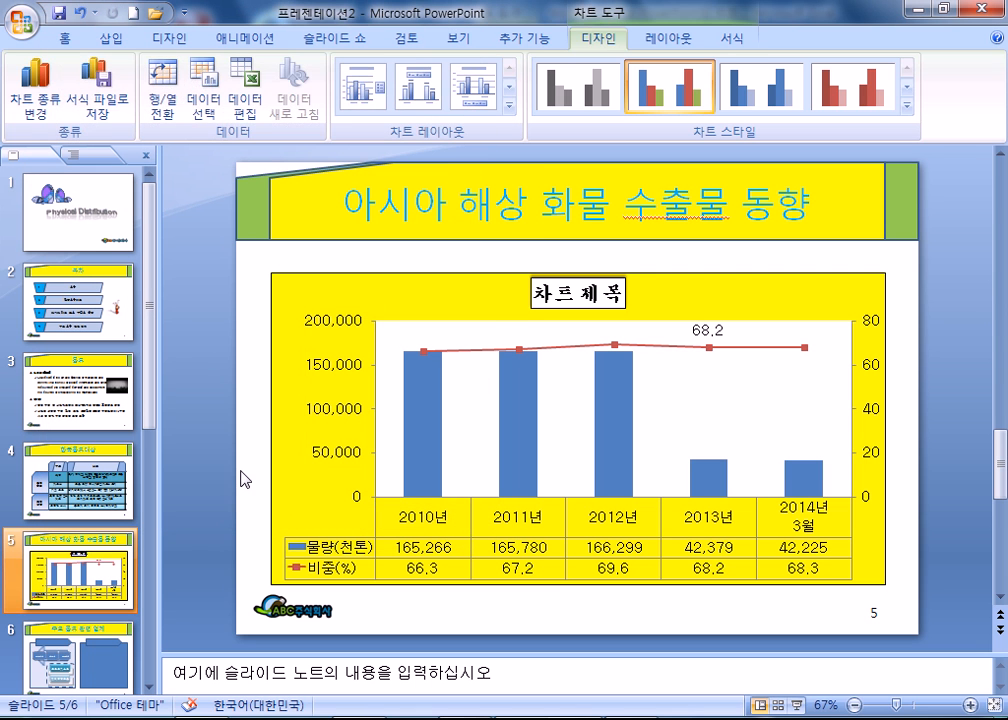
click(243, 477)
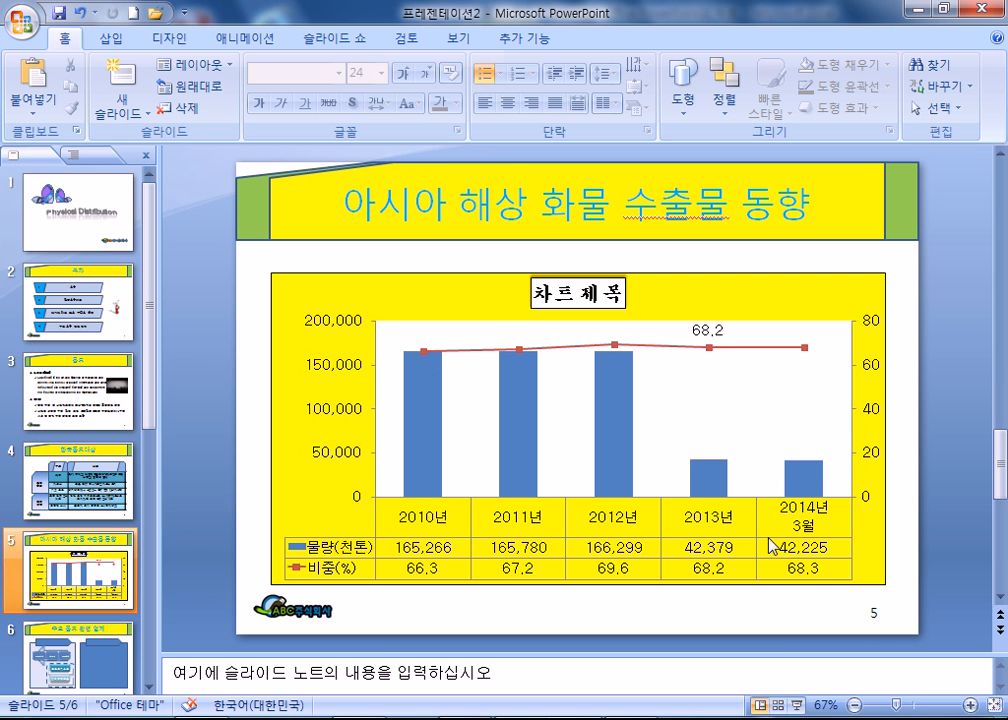
Switch to Excel, increase the 물량(천톤) values in B2:F2 to two decimal places, and check the chart in PowerPoint
double_click(826, 566)
click(378, 245)
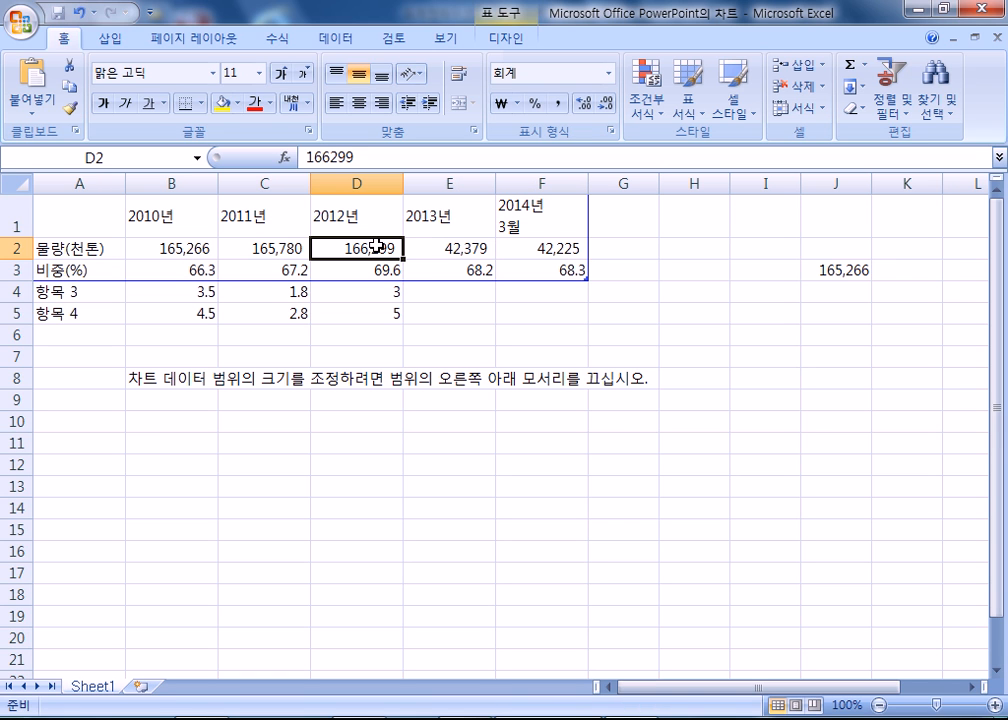
drag(153, 250, 521, 249)
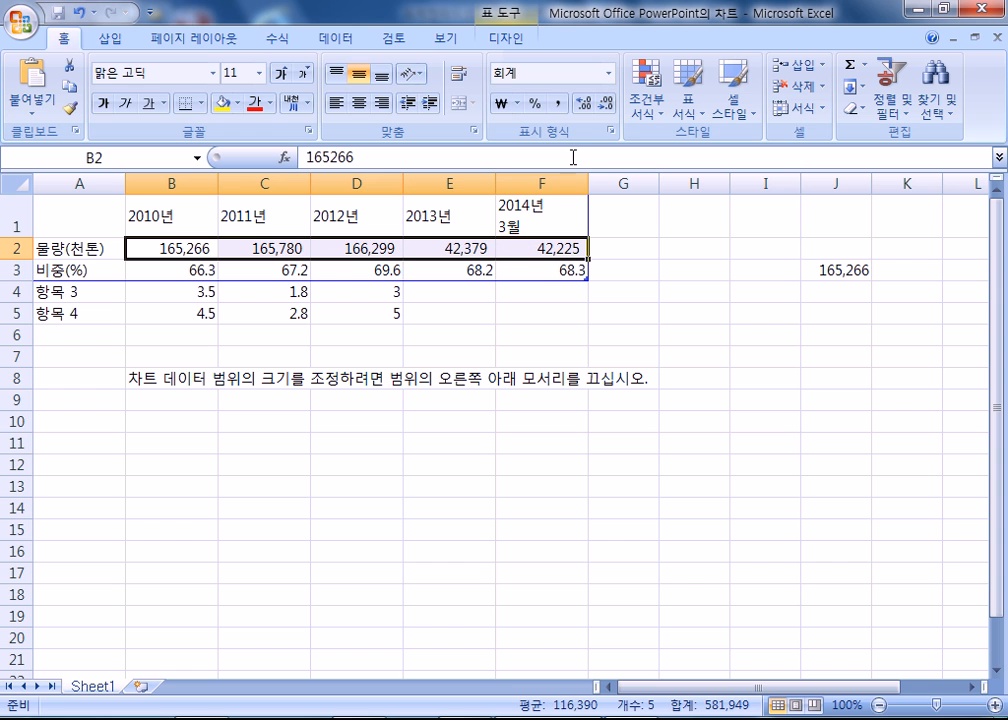
click(583, 104)
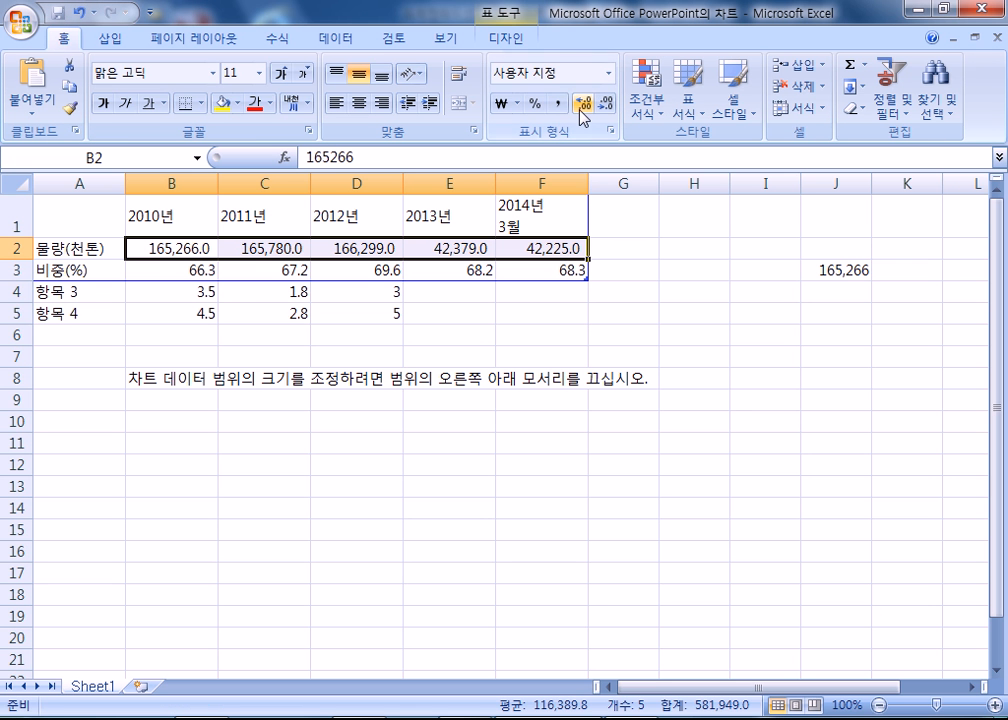
click(581, 105)
click(674, 291)
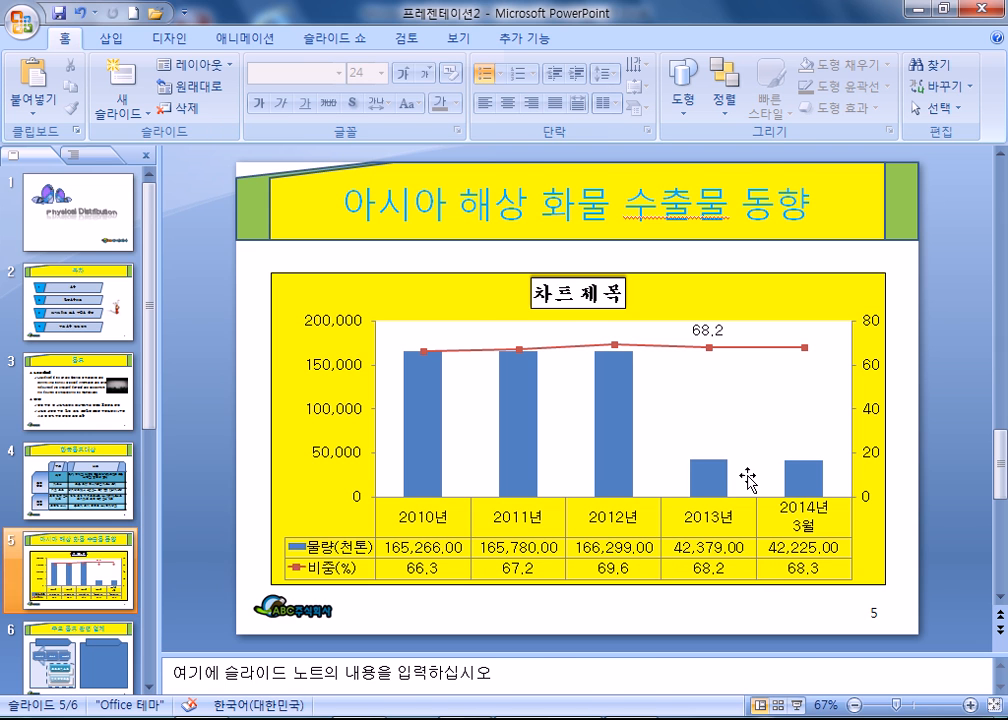
Switch to Excel, reduce the 물량(천톤) values in B2:F2 to zero decimal places, and check the chart in PowerPoint
key(alt+Tab)
drag(180, 247, 574, 242)
click(604, 105)
click(604, 105)
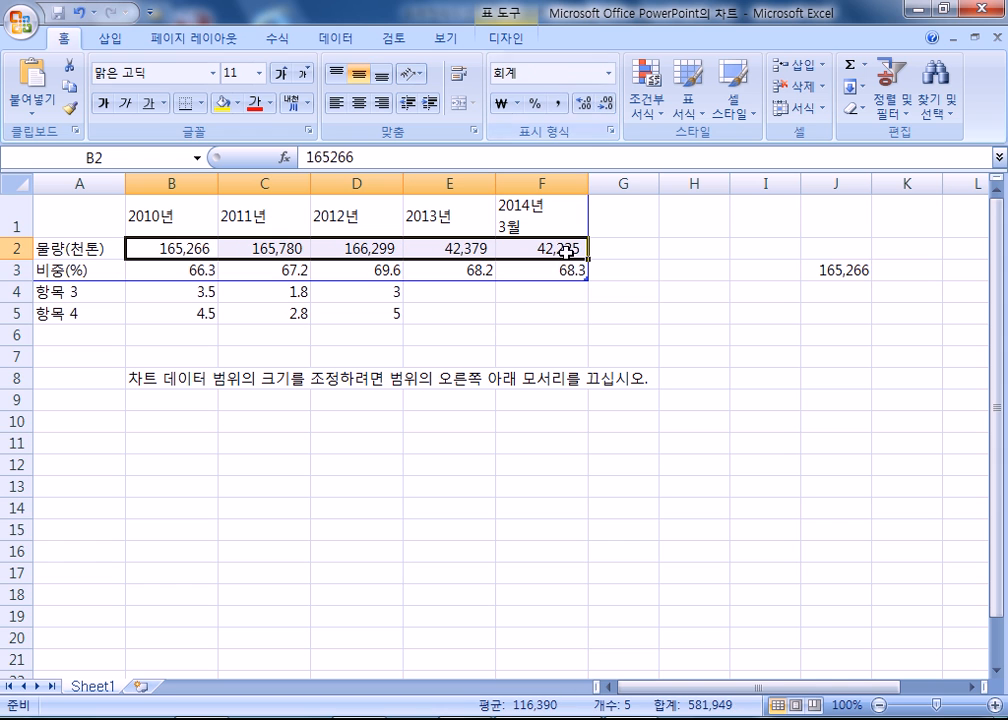
key(alt+Tab)
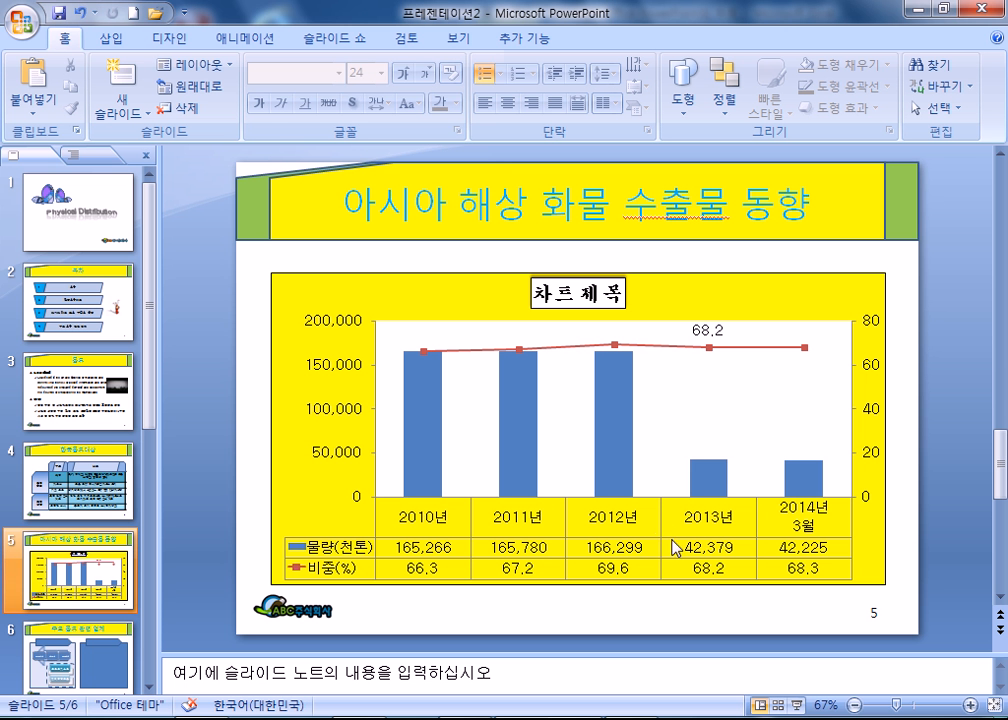